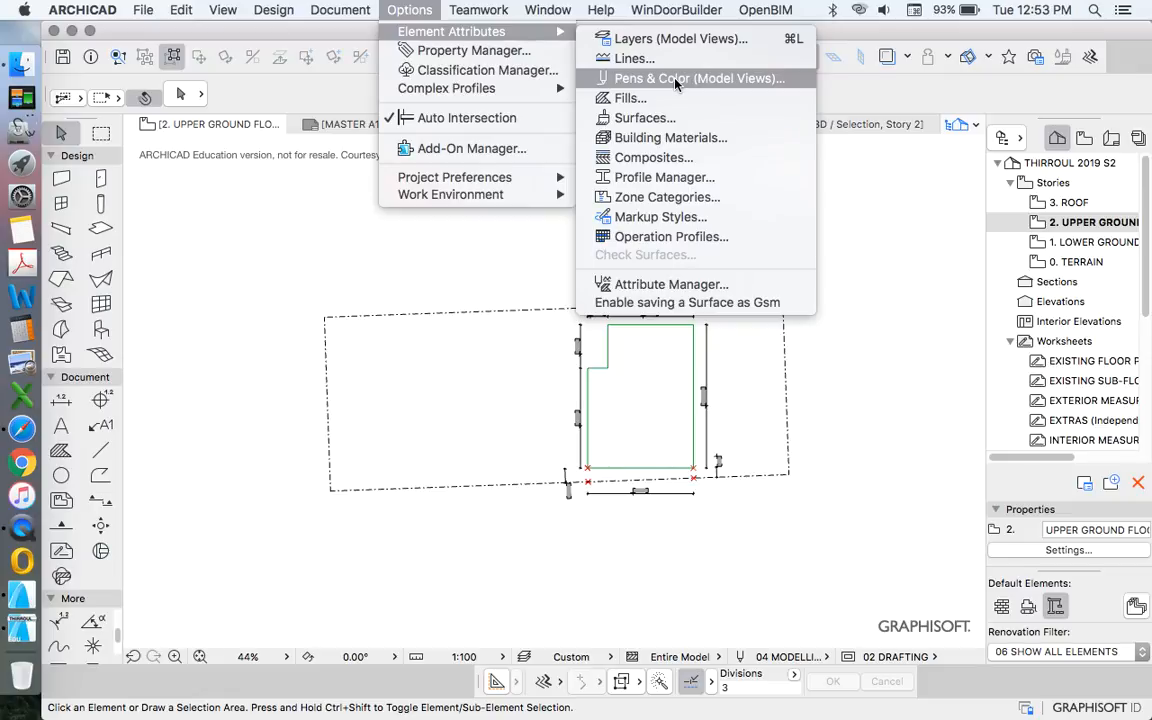
# Open Pens & Color (Model Views) and move the dialog up just below the menu bar.
pyautogui.click(737, 80)
pyautogui.moveTo(567, 95); pyautogui.dragTo(574, 30)
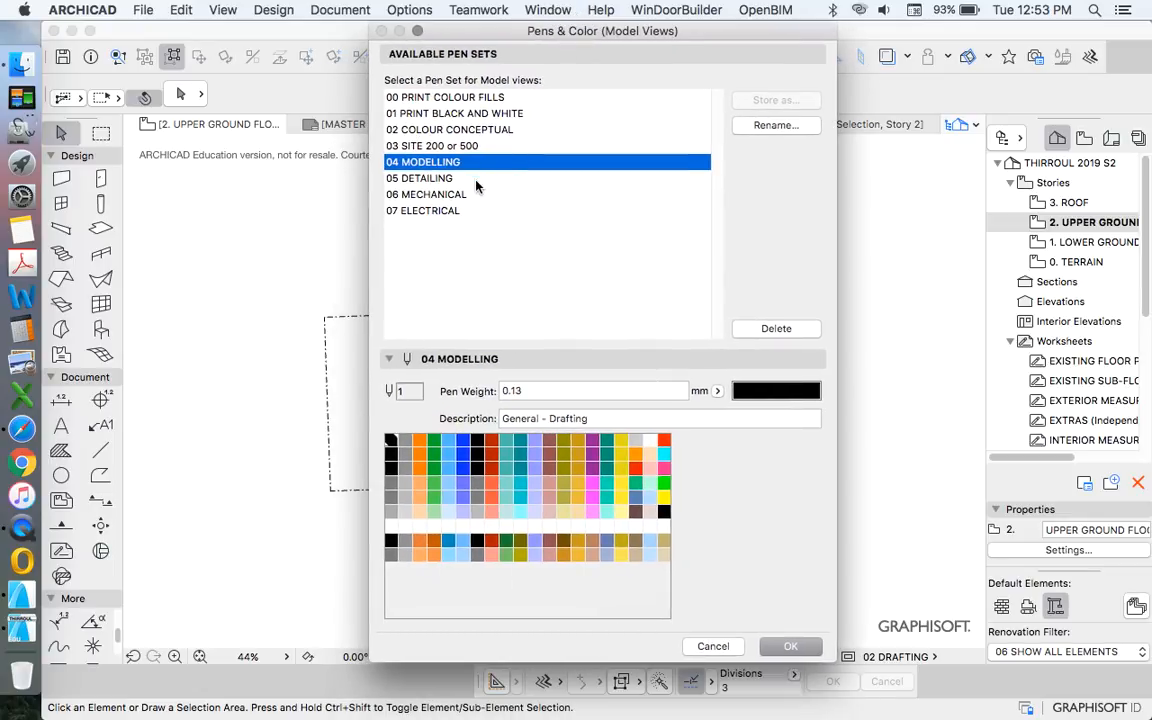
pyautogui.click(457, 100)
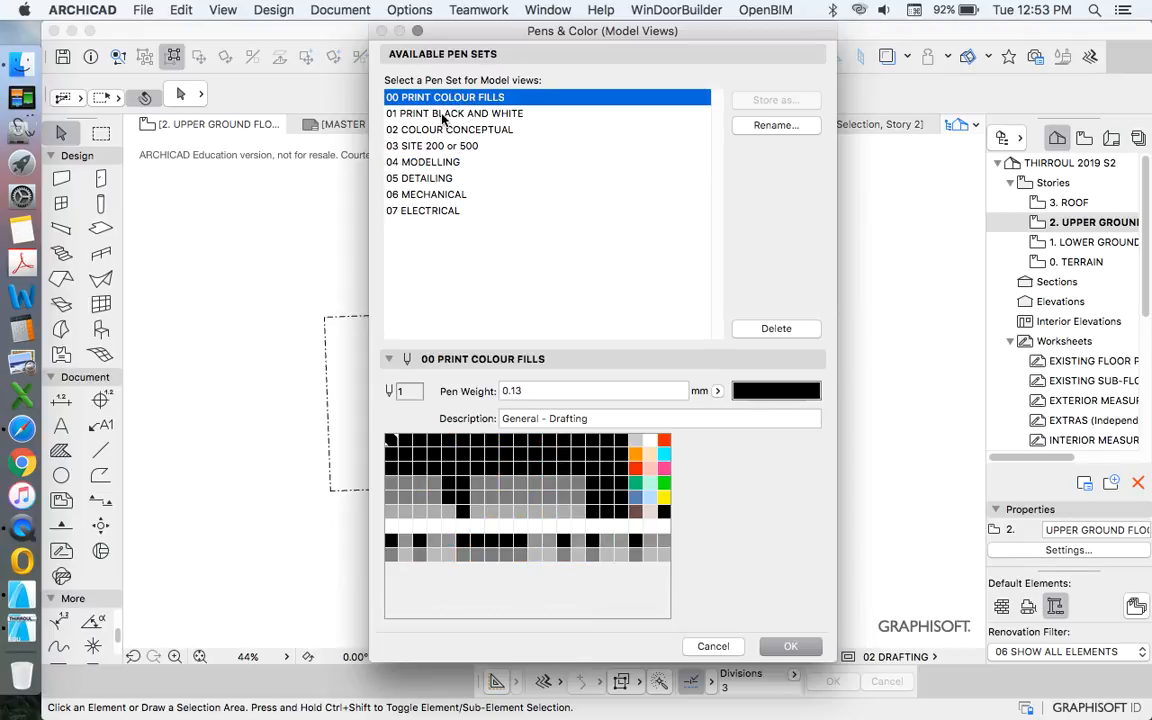
pyautogui.click(443, 116)
pyautogui.click(437, 129)
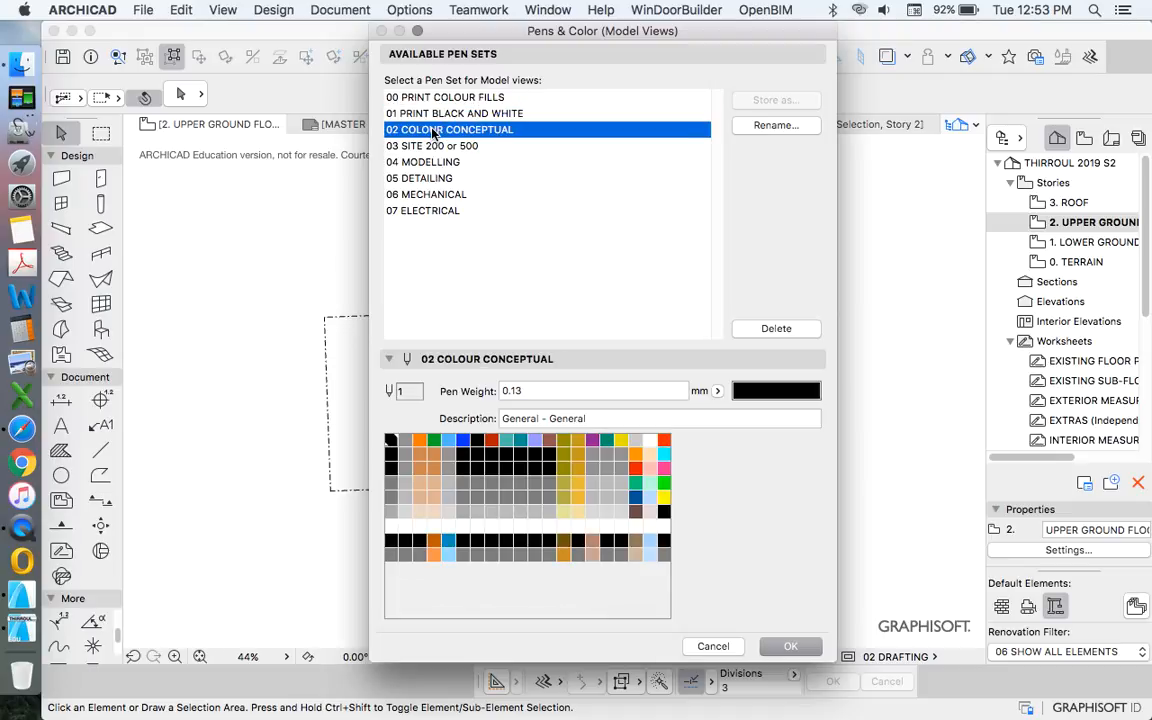
pyautogui.click(432, 146)
pyautogui.click(430, 162)
pyautogui.click(428, 178)
pyautogui.click(426, 194)
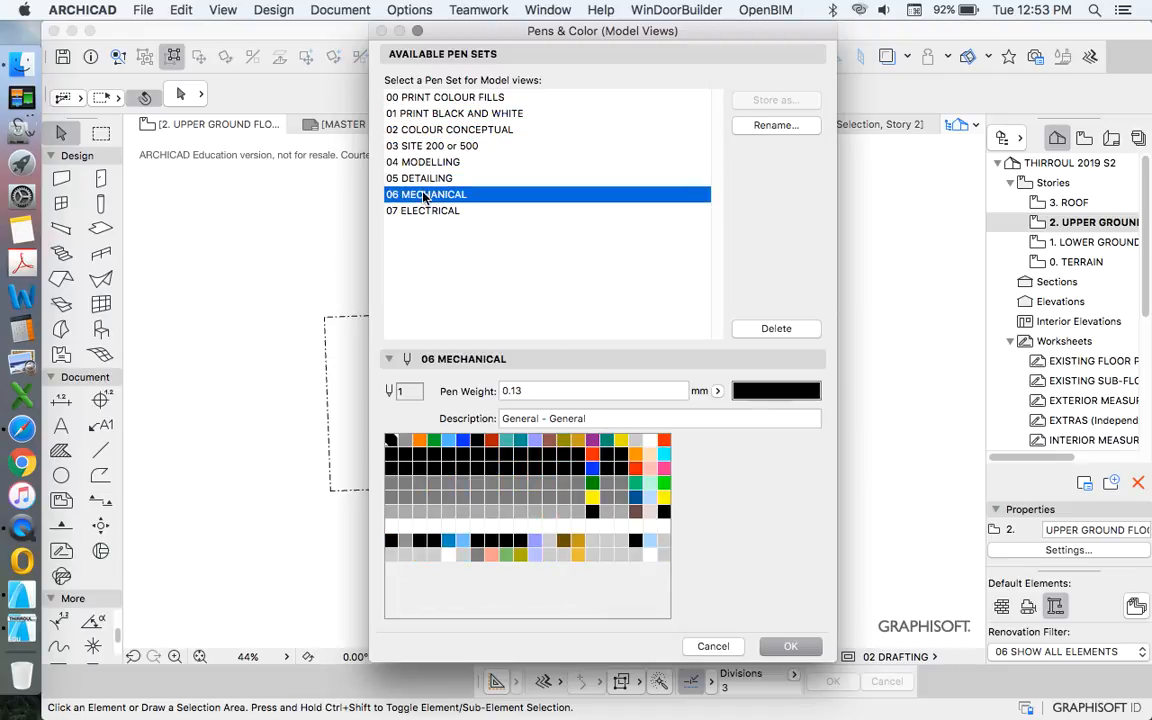
pyautogui.click(424, 211)
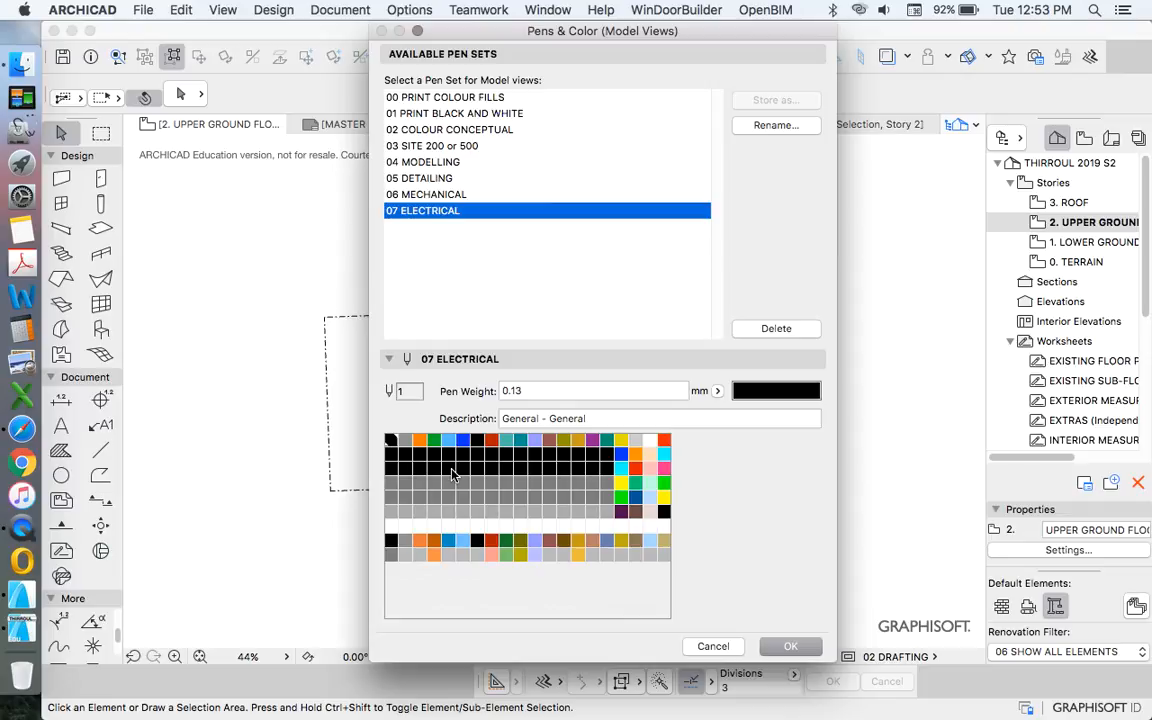
pyautogui.click(490, 100)
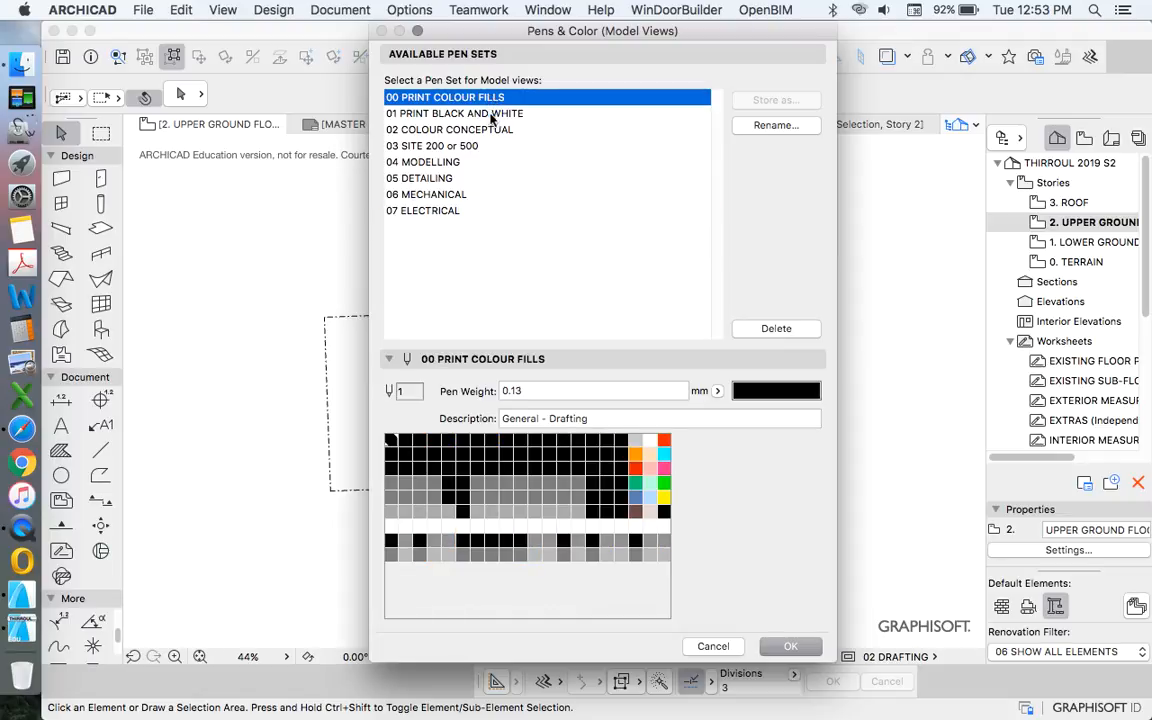
pyautogui.click(463, 116)
pyautogui.click(420, 129)
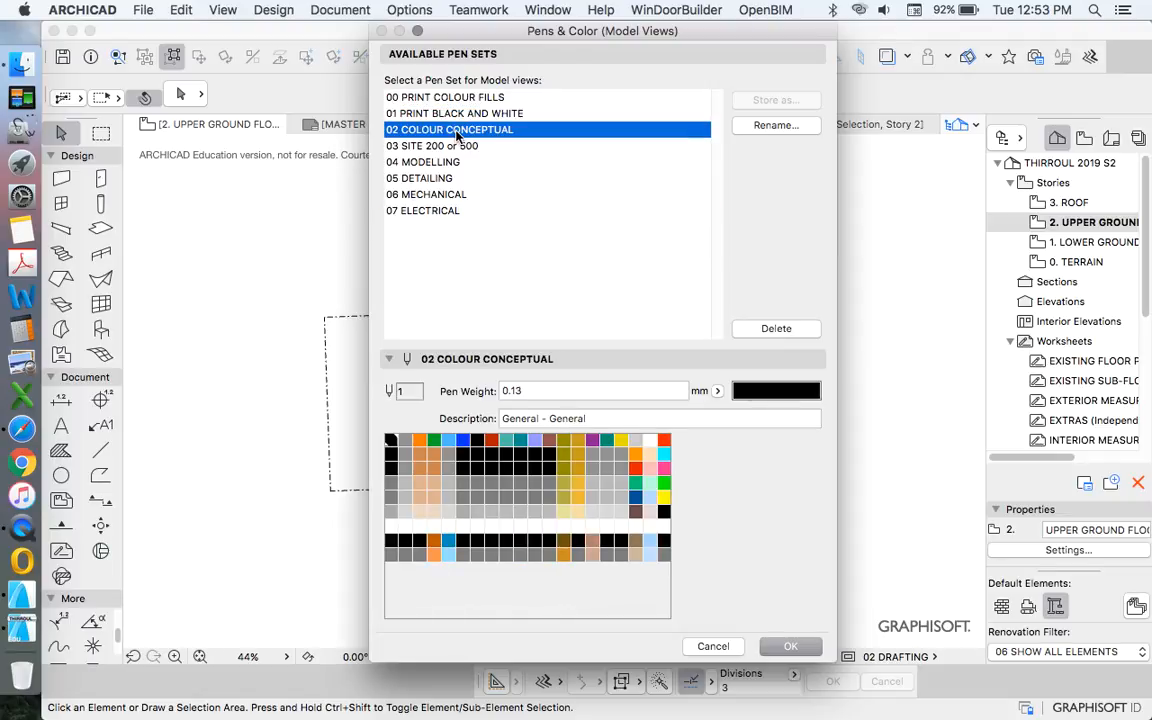
pyautogui.click(430, 146)
pyautogui.click(441, 178)
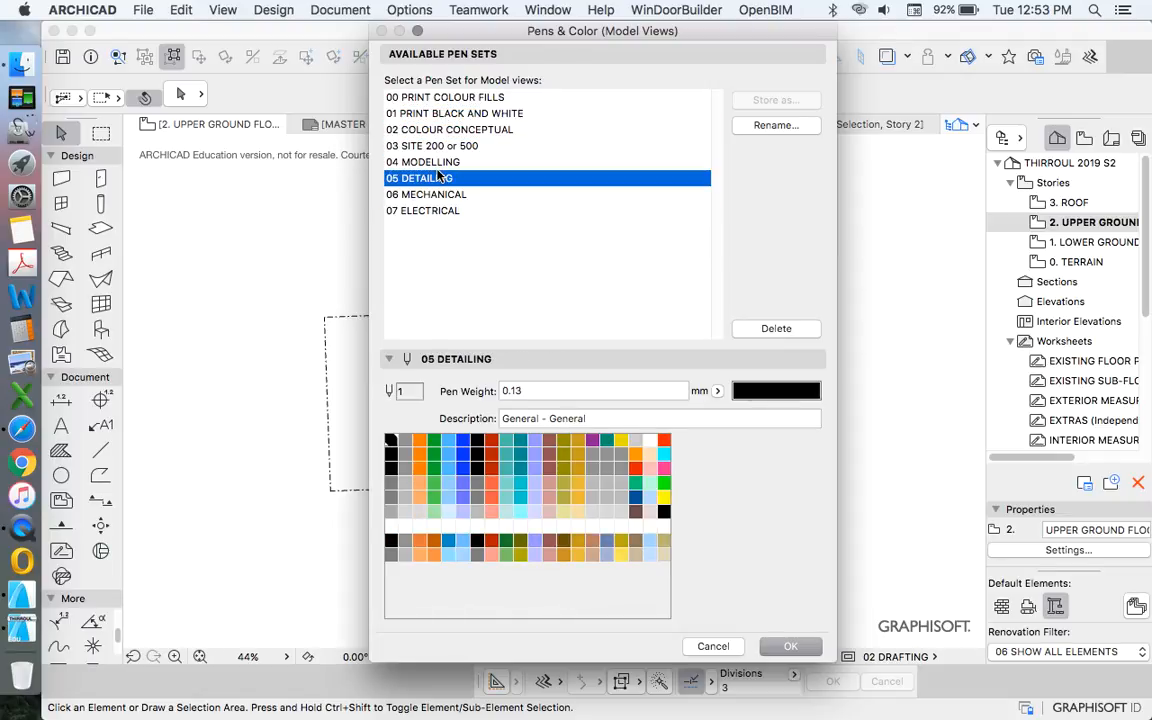
pyautogui.click(441, 163)
pyautogui.click(436, 194)
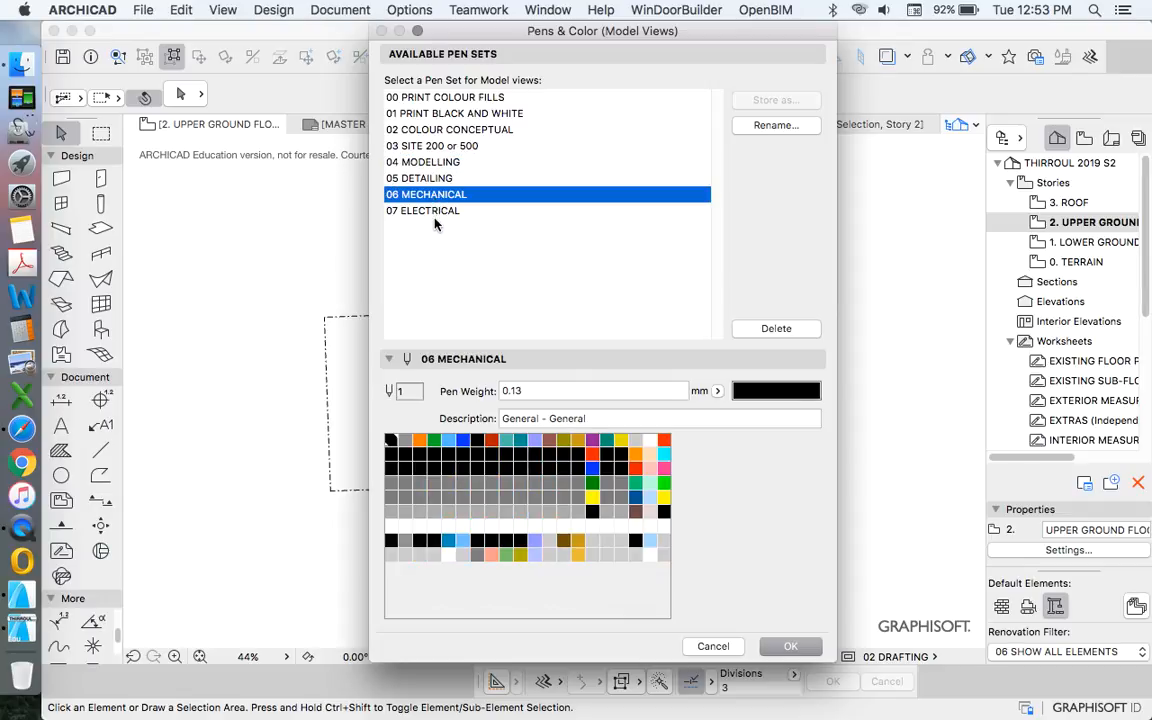
pyautogui.click(432, 211)
pyautogui.click(433, 194)
pyautogui.click(421, 178)
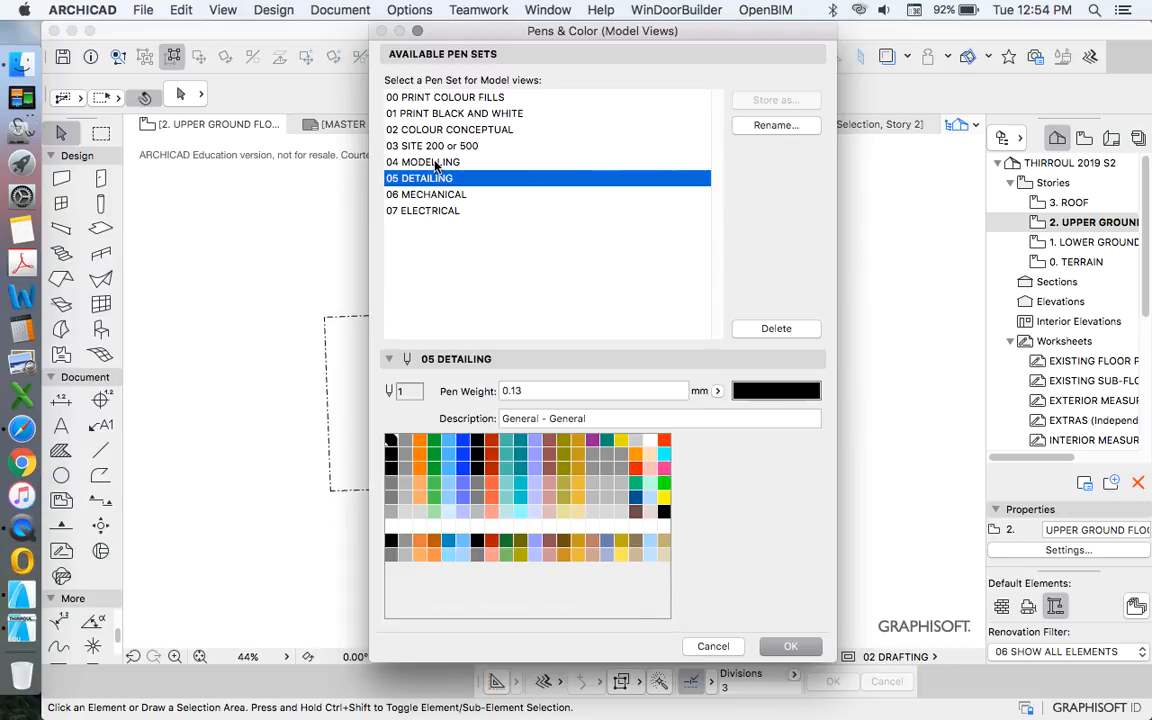
pyautogui.click(437, 160)
pyautogui.click(438, 146)
pyautogui.click(447, 131)
pyautogui.click(448, 114)
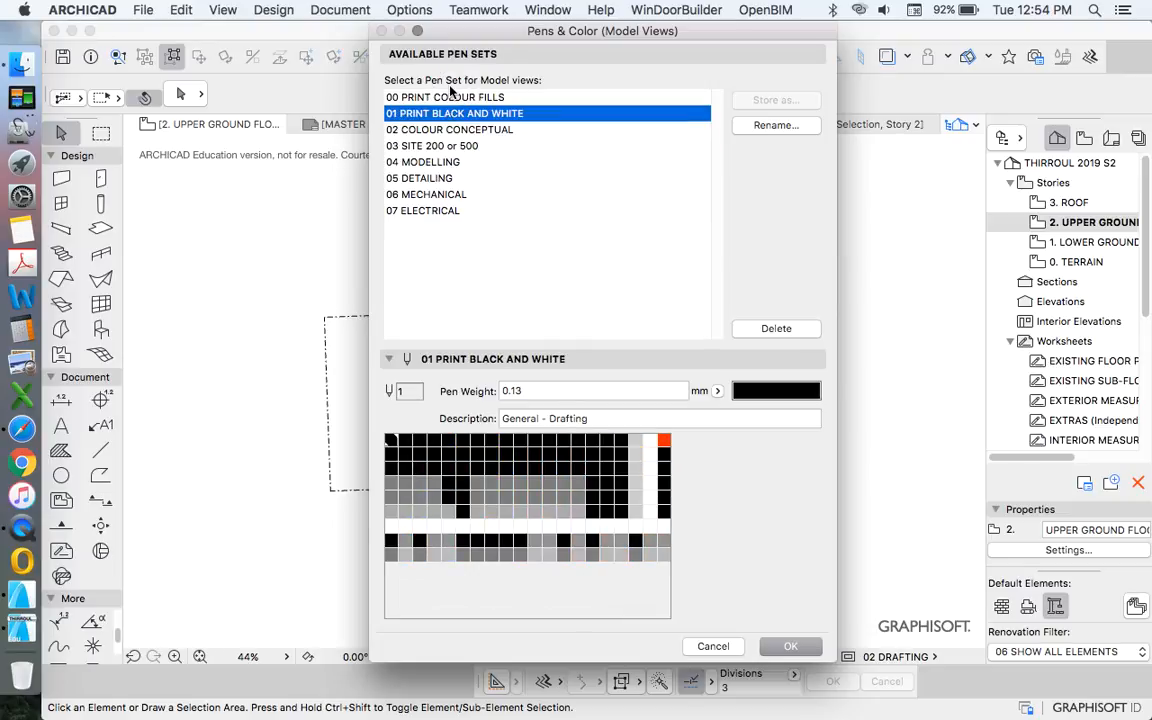
pyautogui.click(409, 97)
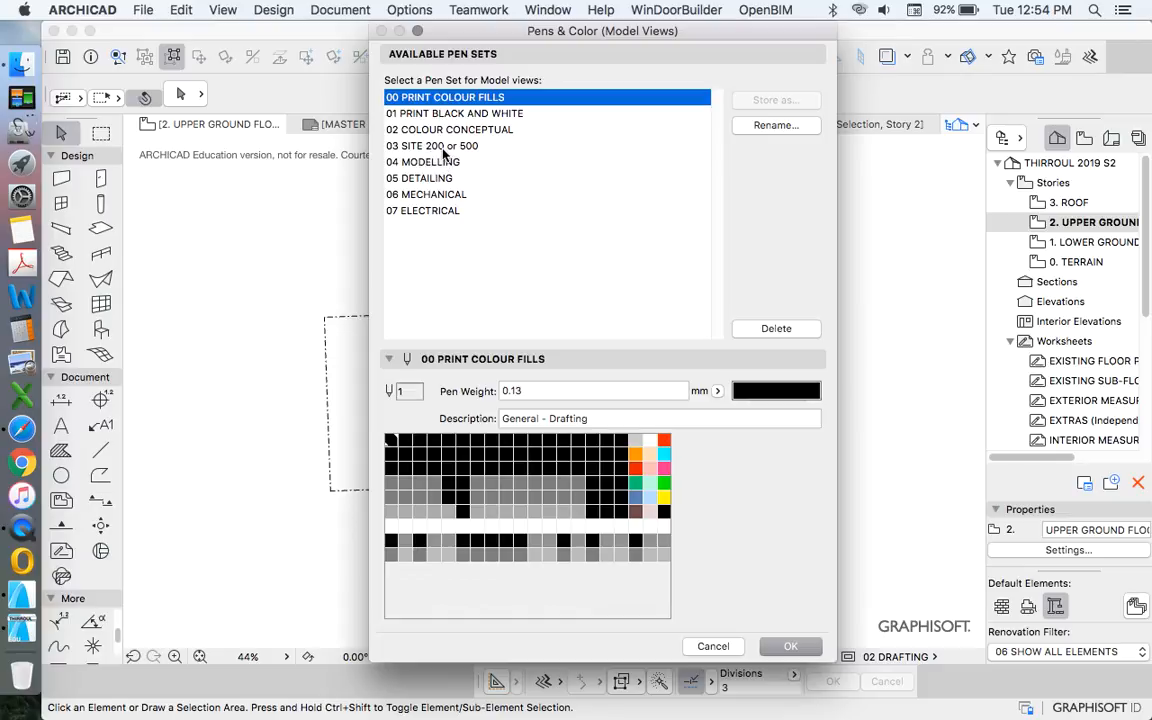
pyautogui.click(437, 146)
pyautogui.click(439, 162)
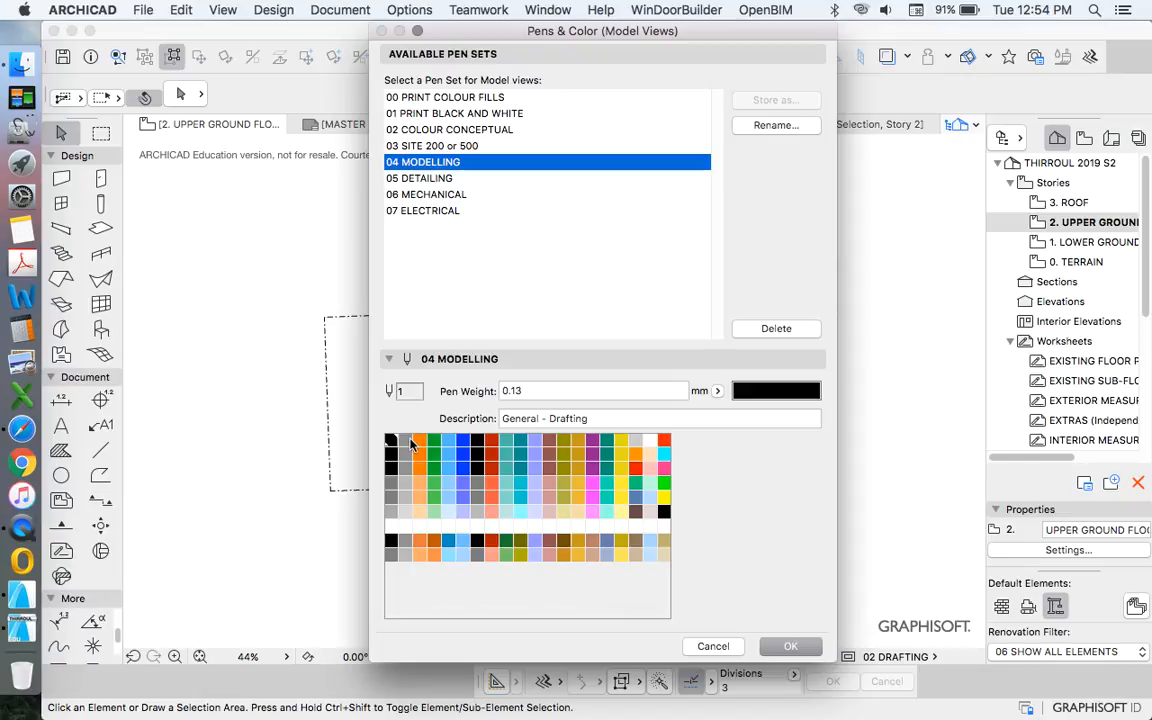
# Mark pens 3 to 7 as a group, then close the colour chooser without changes.
pyautogui.keyDown('super'); pyautogui.click(436, 441); pyautogui.keyUp('super')
pyautogui.keyDown('super'); pyautogui.click(420, 441); pyautogui.keyUp('super')
pyautogui.keyDown('super'); pyautogui.click(449, 442); pyautogui.keyUp('super')
pyautogui.keyDown('super'); pyautogui.click(461, 442); pyautogui.keyUp('super')
pyautogui.keyDown('super'); pyautogui.click(476, 443); pyautogui.keyUp('super')
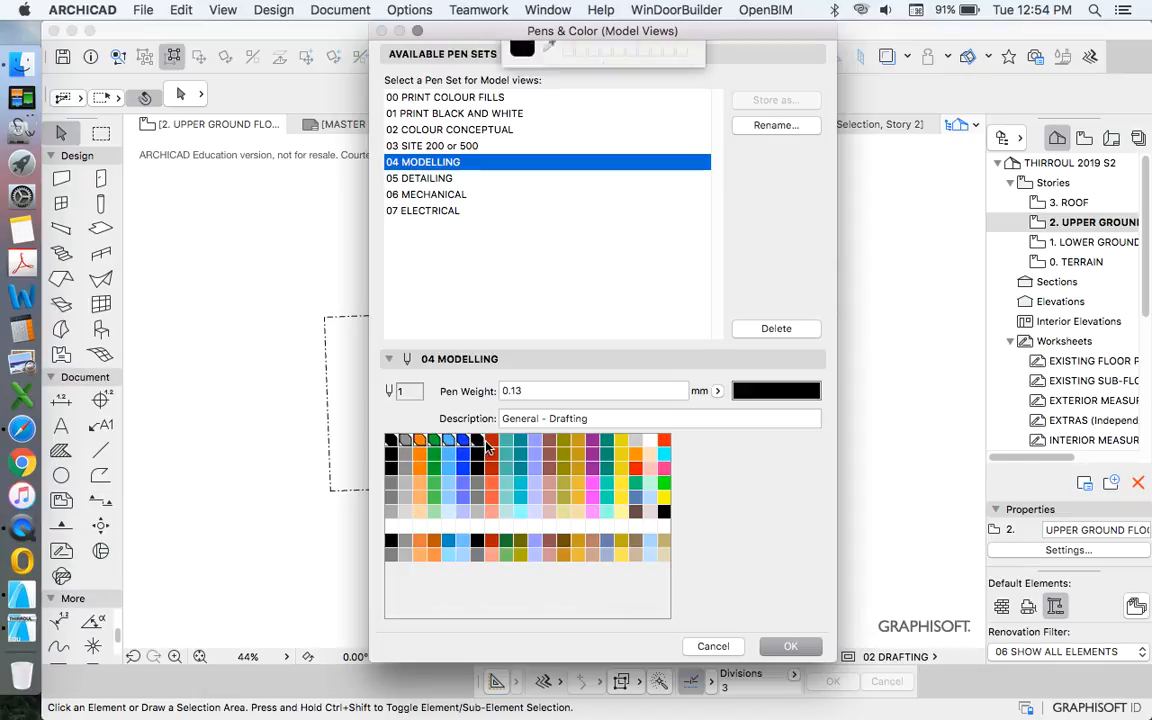
pyautogui.click(556, 227)
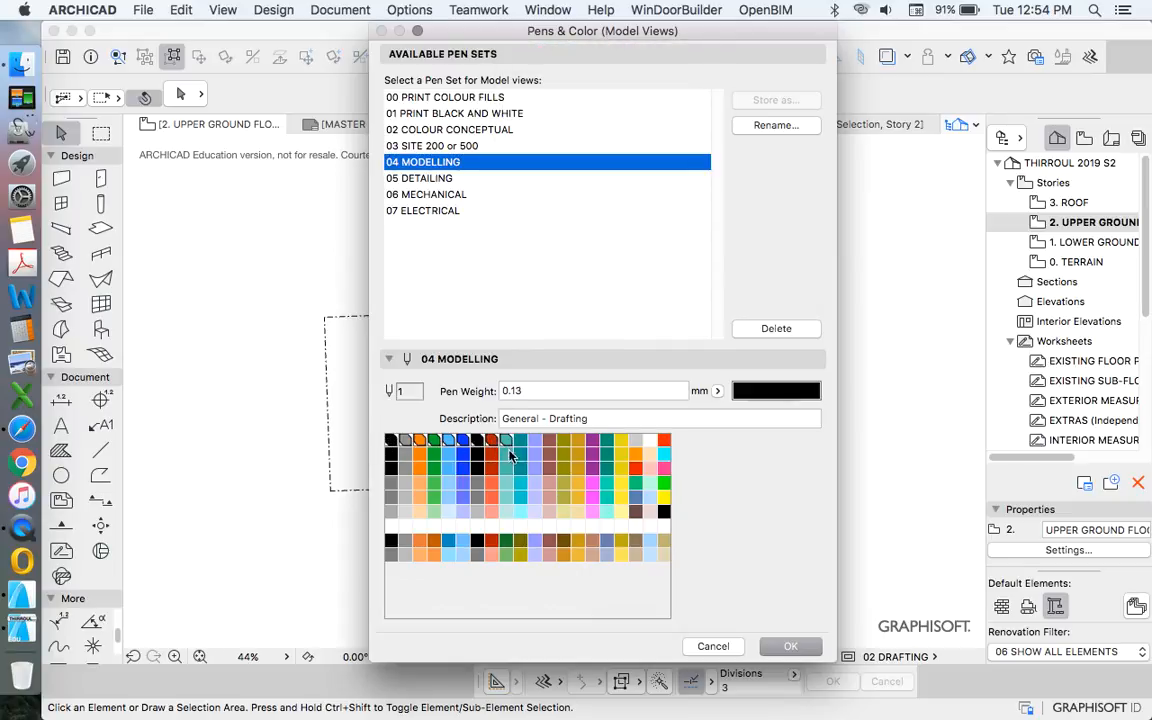
# Select pens 1–10 together and bring up the named colour palettes to choose Black.
pyautogui.click(422, 443)
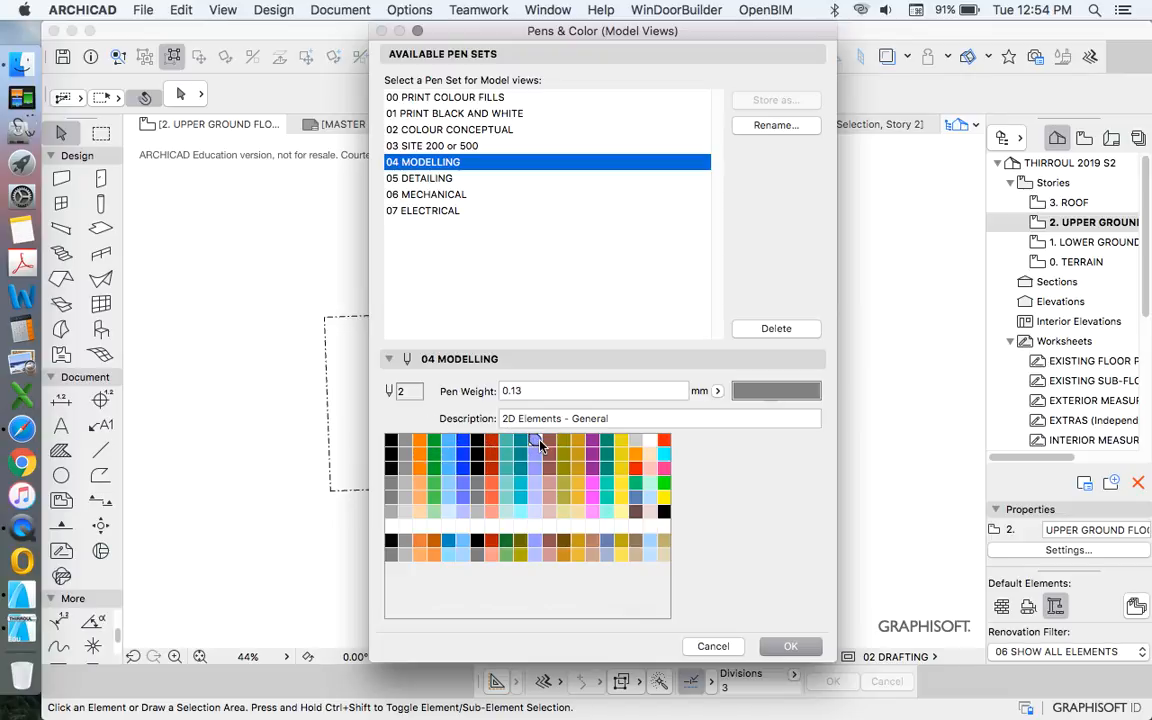
pyautogui.click(403, 443)
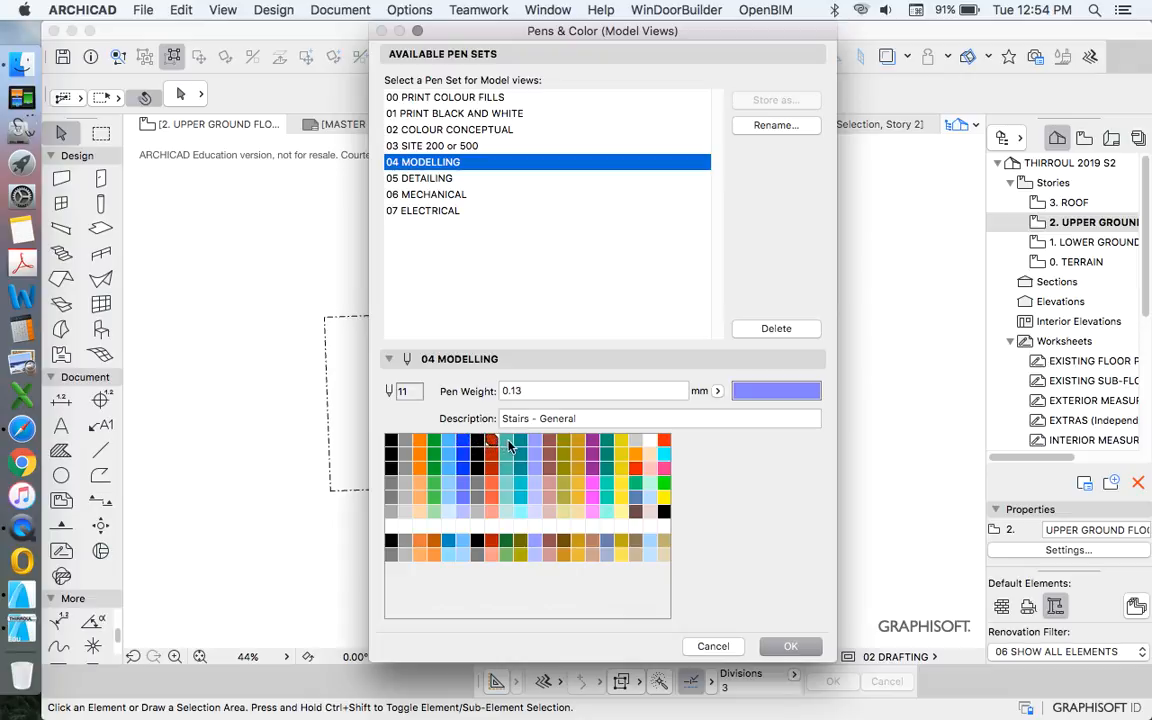
pyautogui.keyDown('shift'); pyautogui.click(394, 443); pyautogui.keyUp('shift')
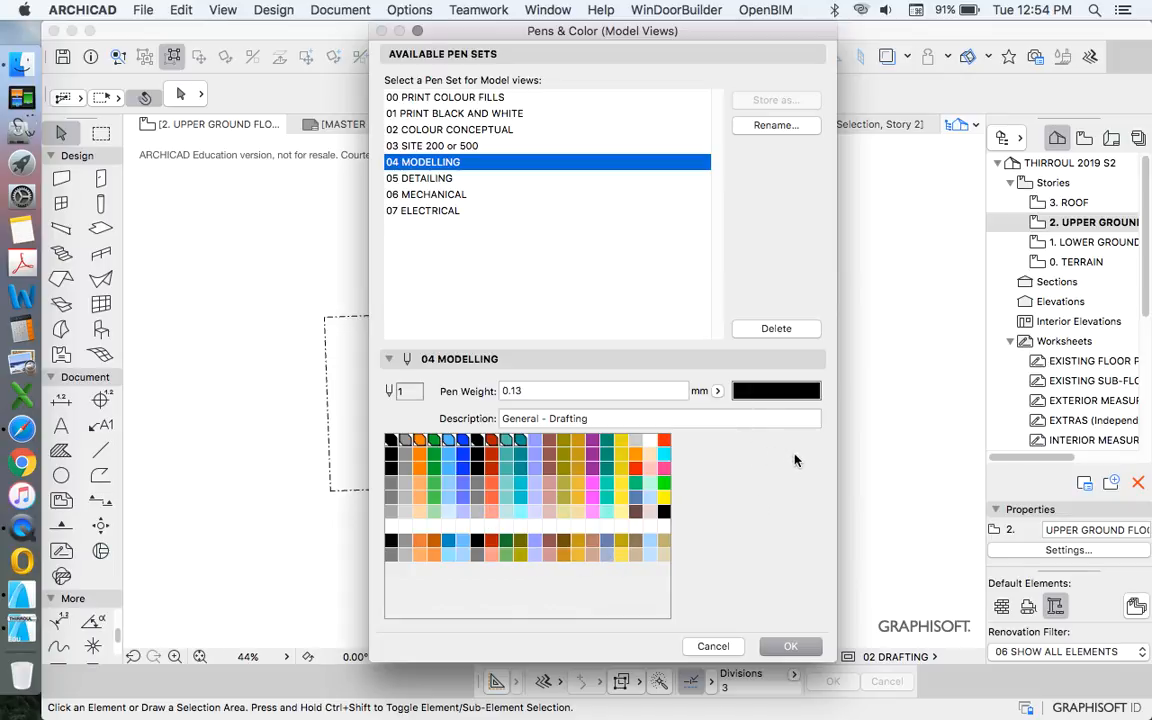
pyautogui.click(760, 391)
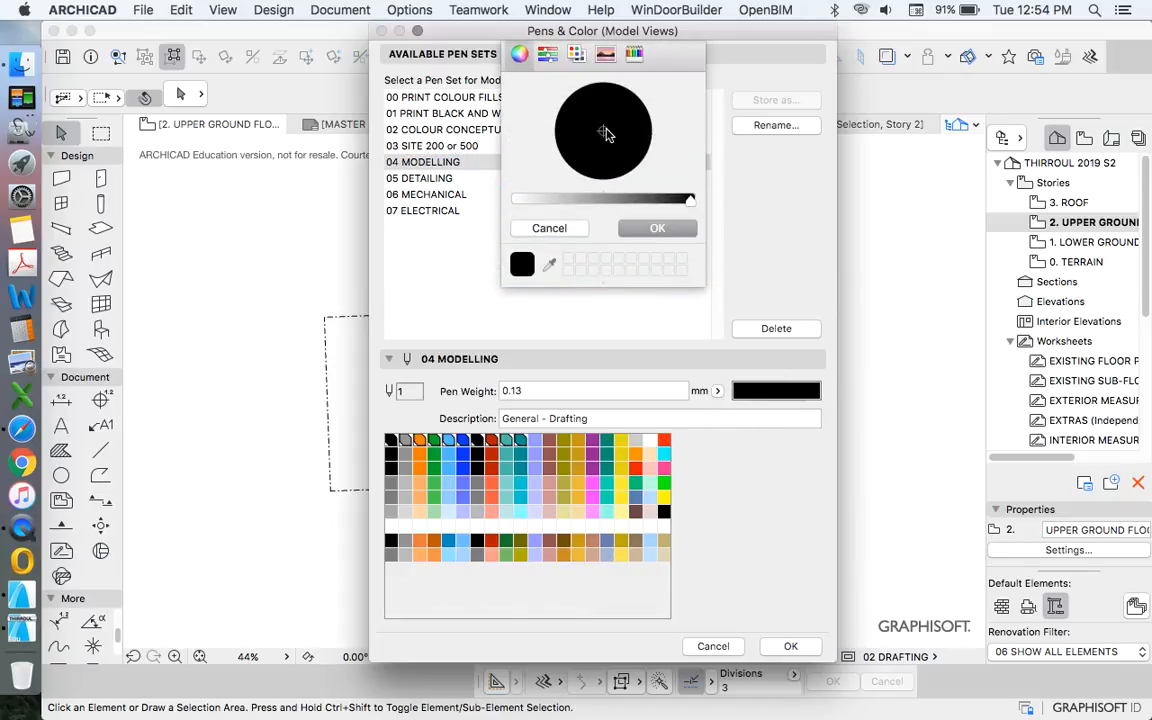
pyautogui.click(576, 54)
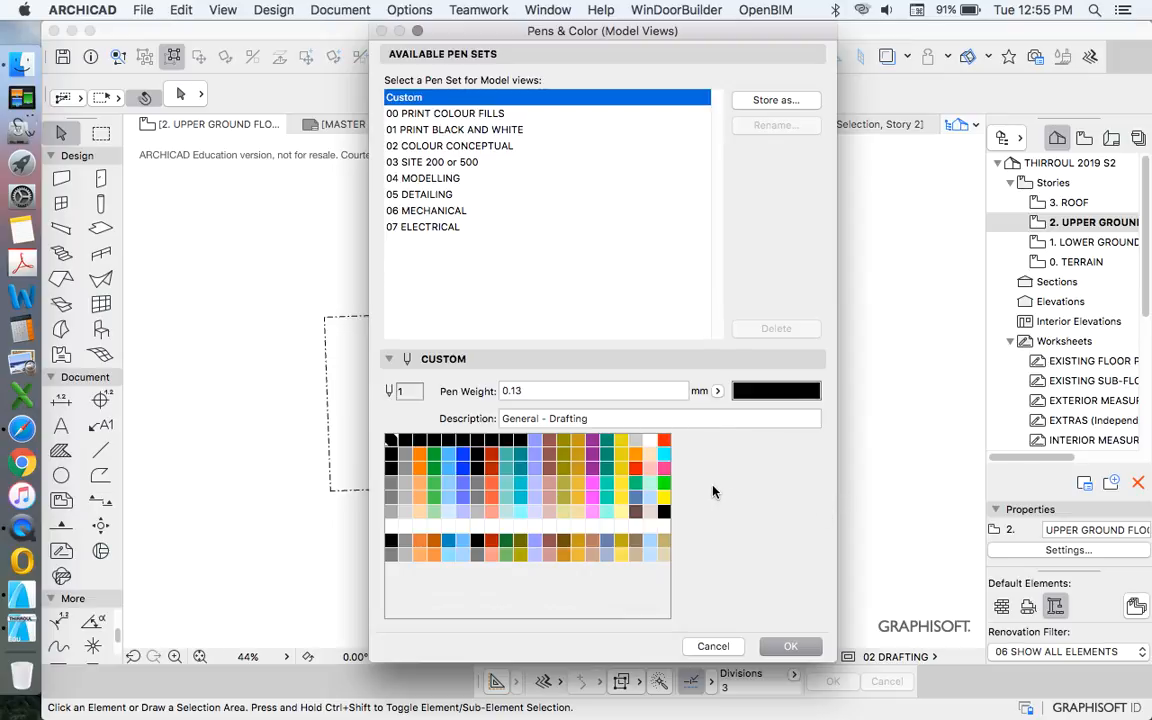
pyautogui.click(779, 394)
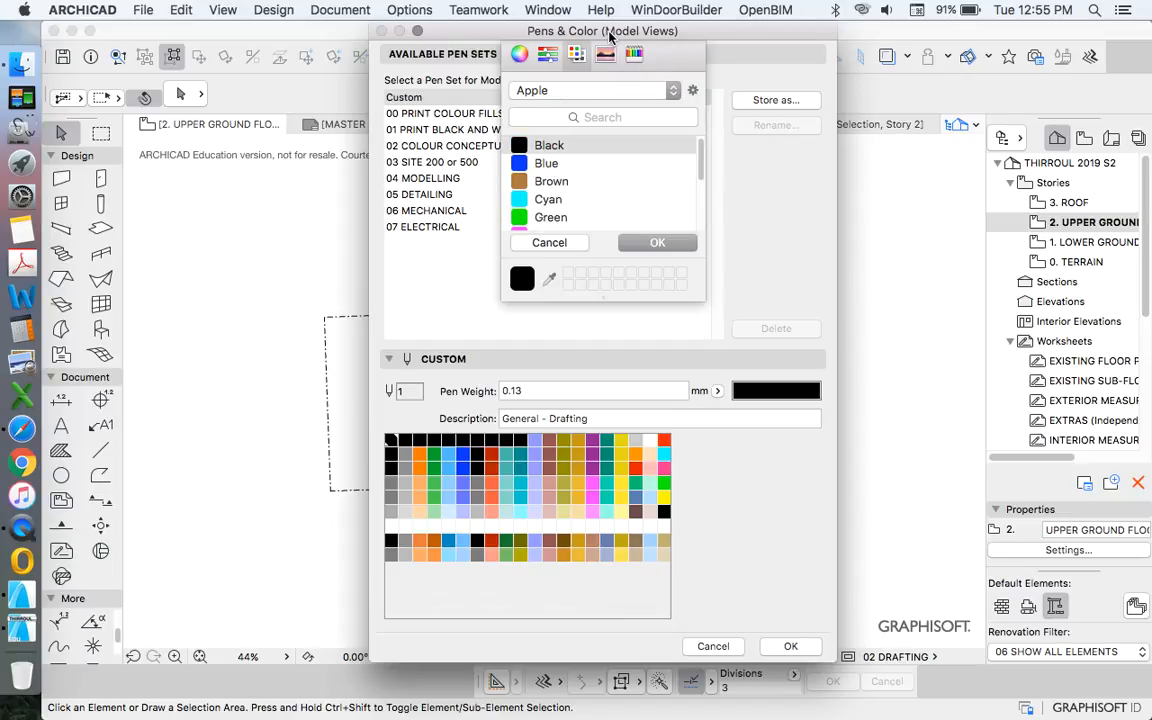
pyautogui.click(519, 53)
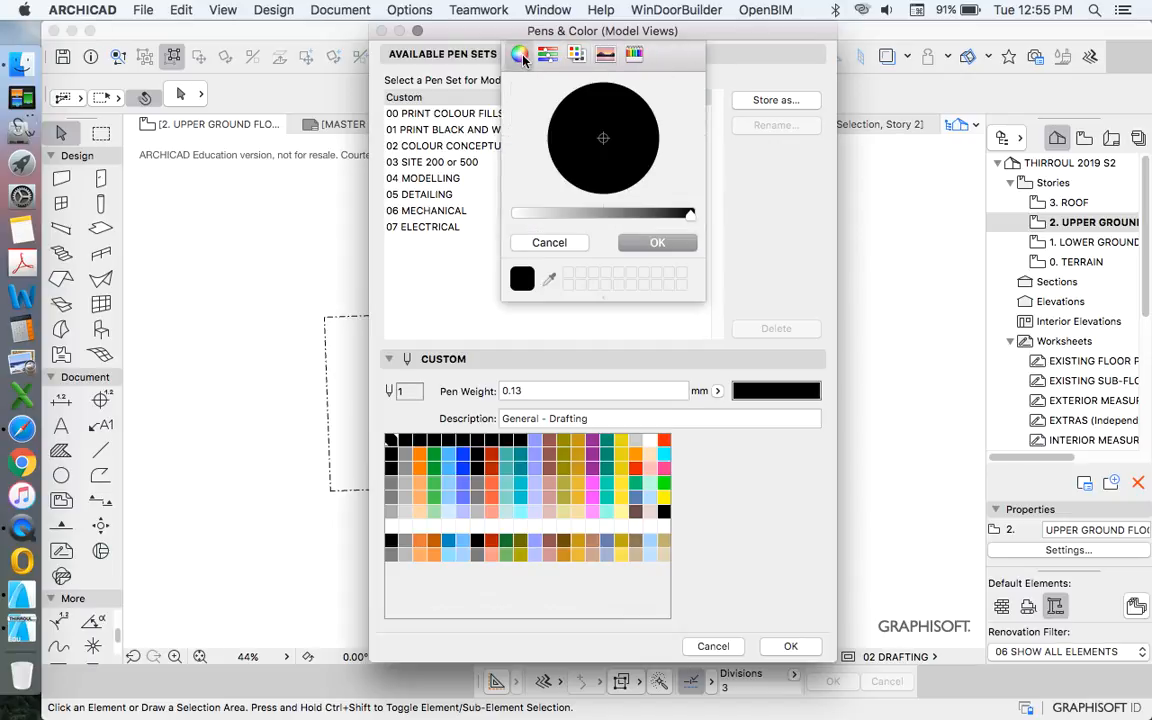
pyautogui.click(547, 53)
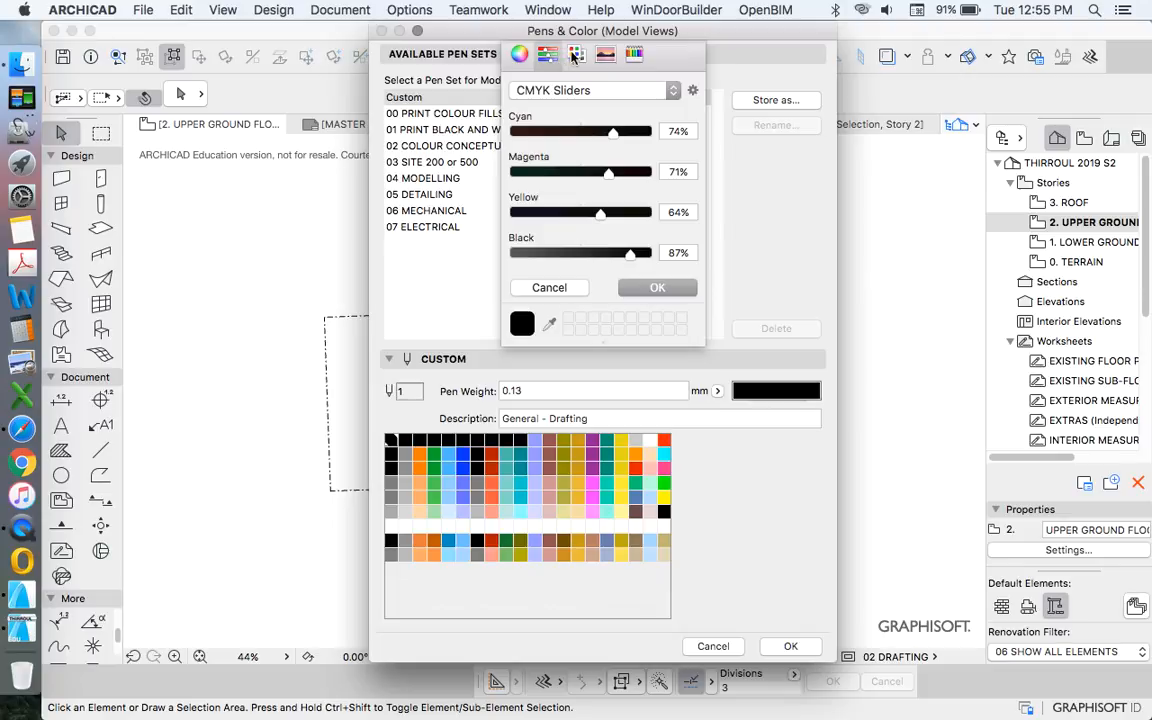
pyautogui.click(580, 55)
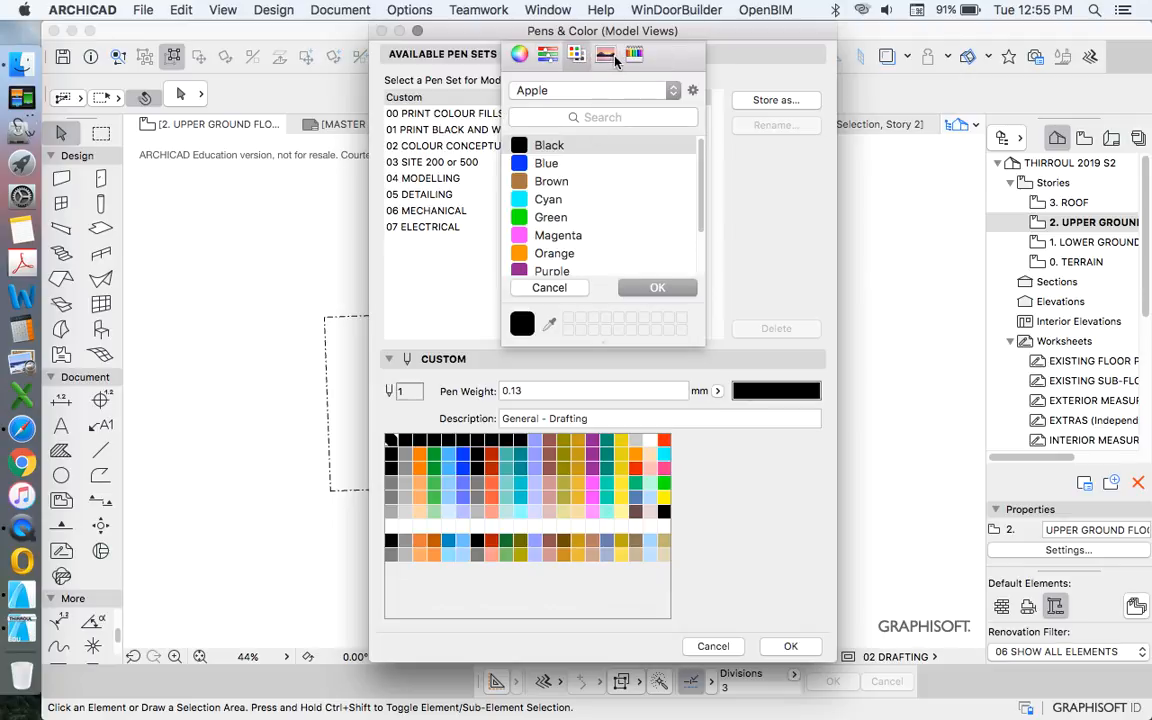
pyautogui.click(608, 55)
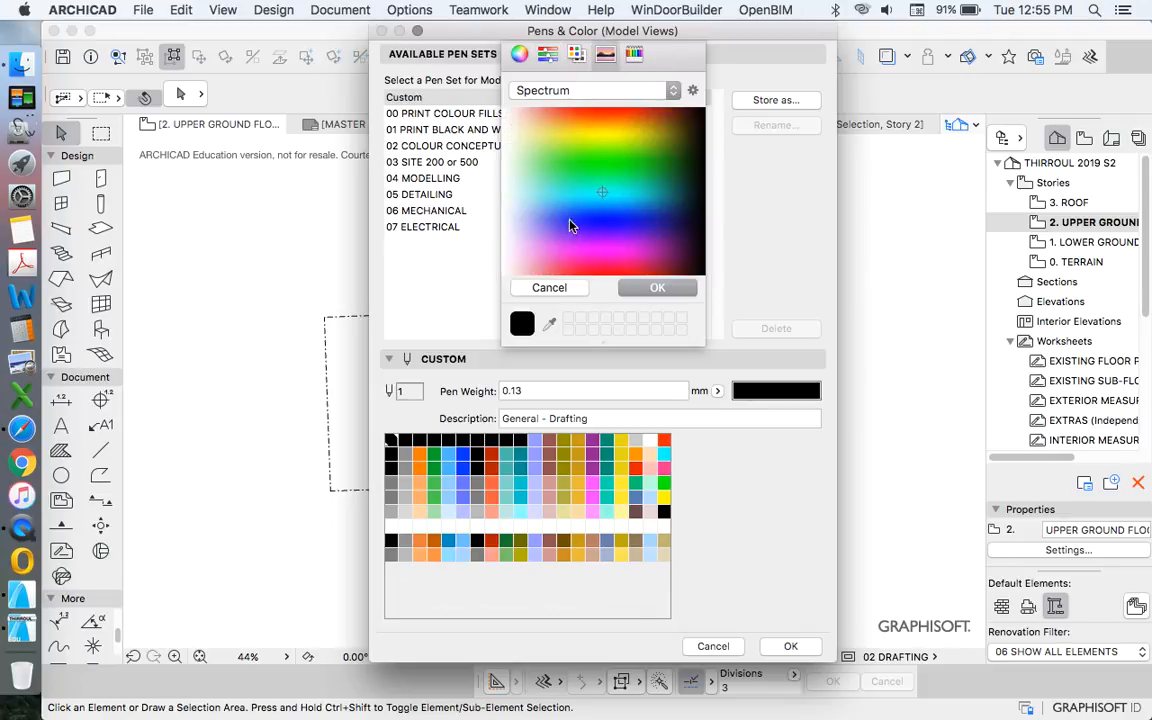
pyautogui.click(636, 91)
pyautogui.click(640, 53)
pyautogui.click(636, 54)
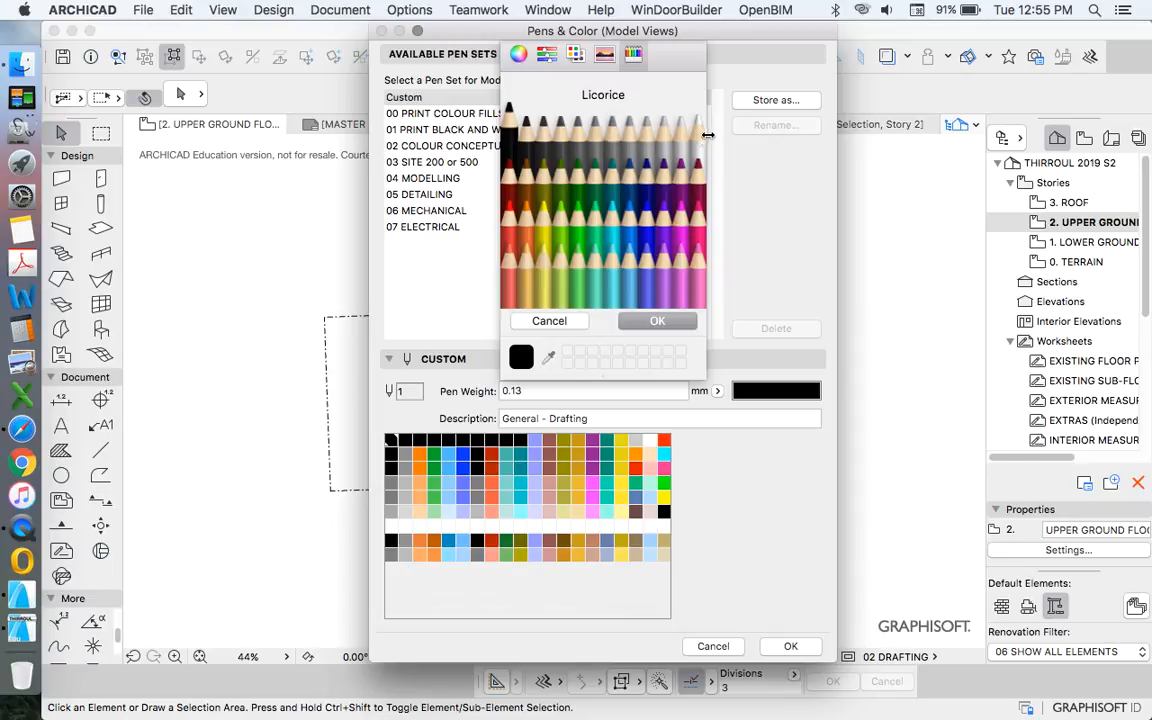
pyautogui.click(654, 322)
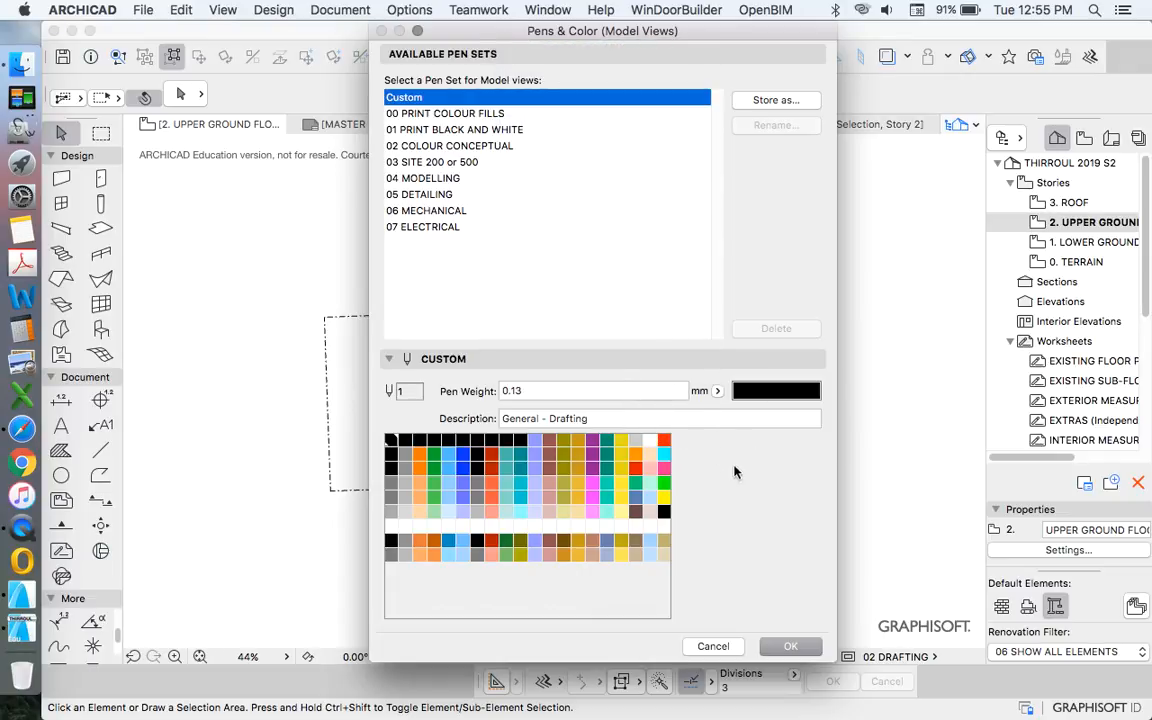
# Set pen 11 to White from the named colour list.
pyautogui.click(535, 442)
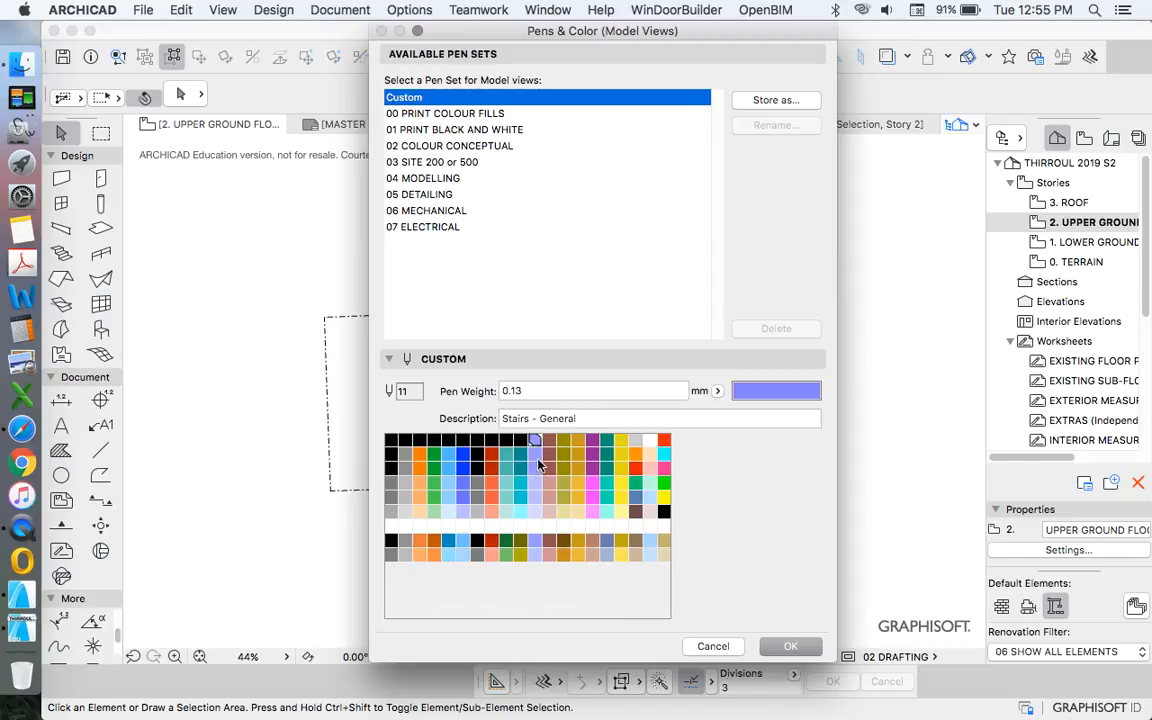
pyautogui.click(810, 397)
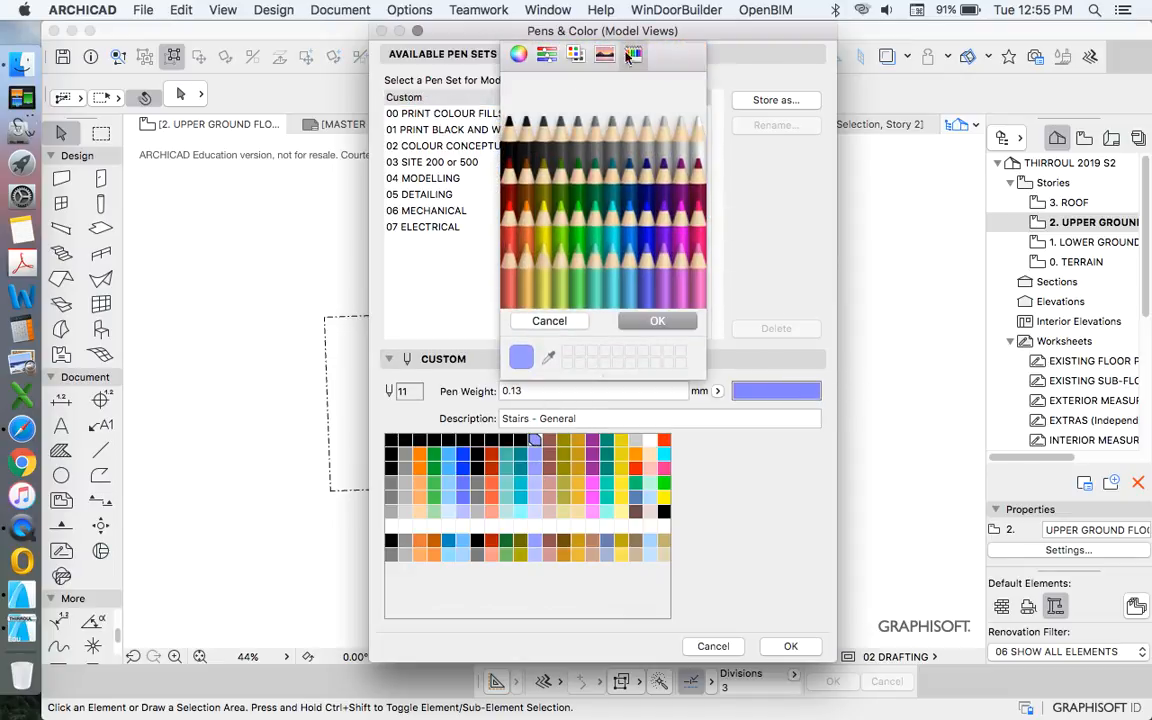
pyautogui.click(518, 55)
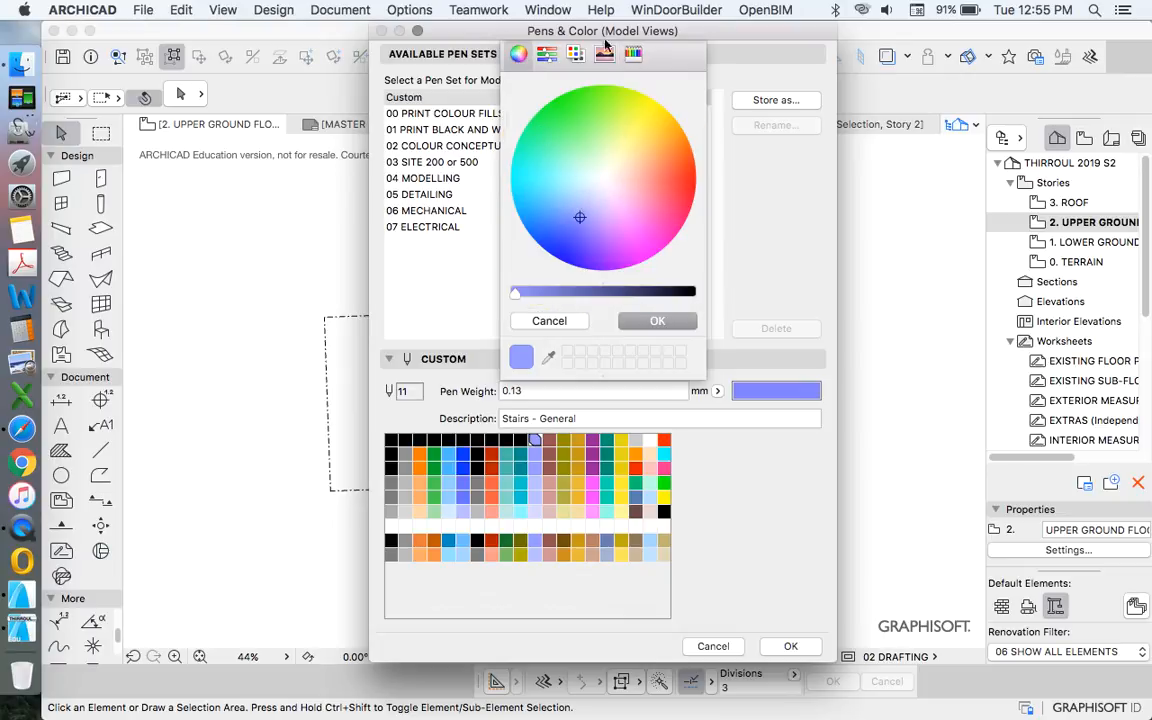
pyautogui.click(546, 55)
pyautogui.click(578, 55)
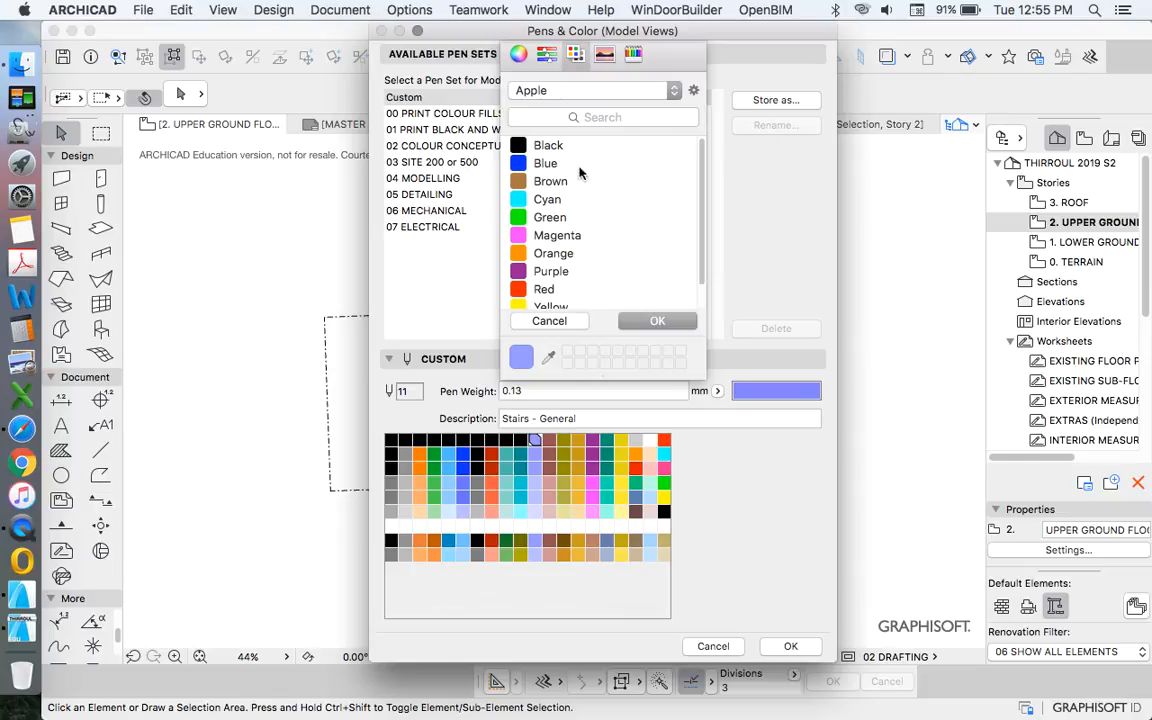
pyautogui.scroll(-1, 578, 175)
pyautogui.click(620, 300)
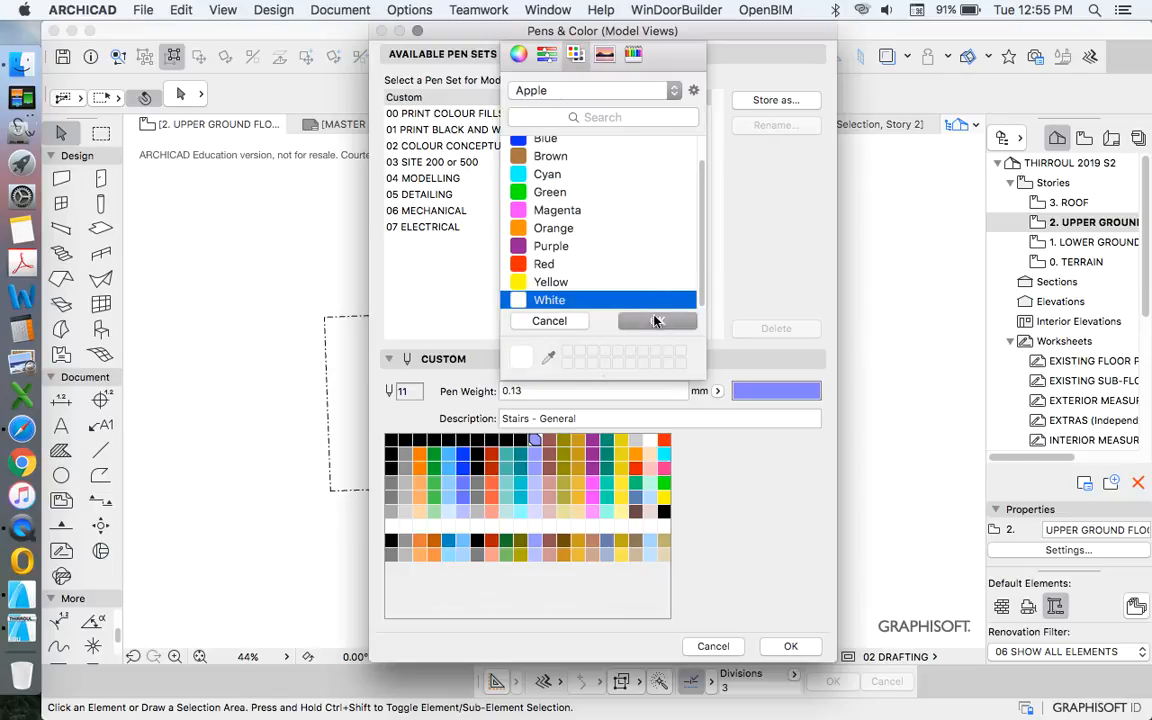
pyautogui.click(660, 319)
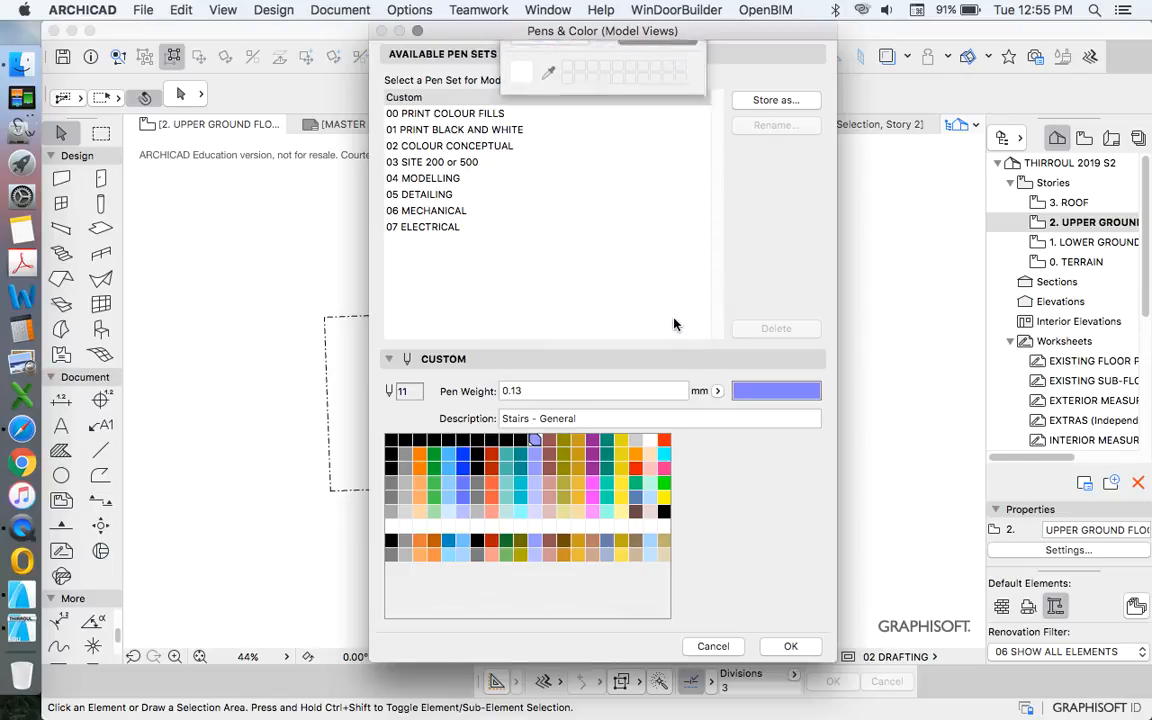
# Review pens 12, 17, 18 and 19, and show pen 12's colours as pencils.
pyautogui.click(552, 441)
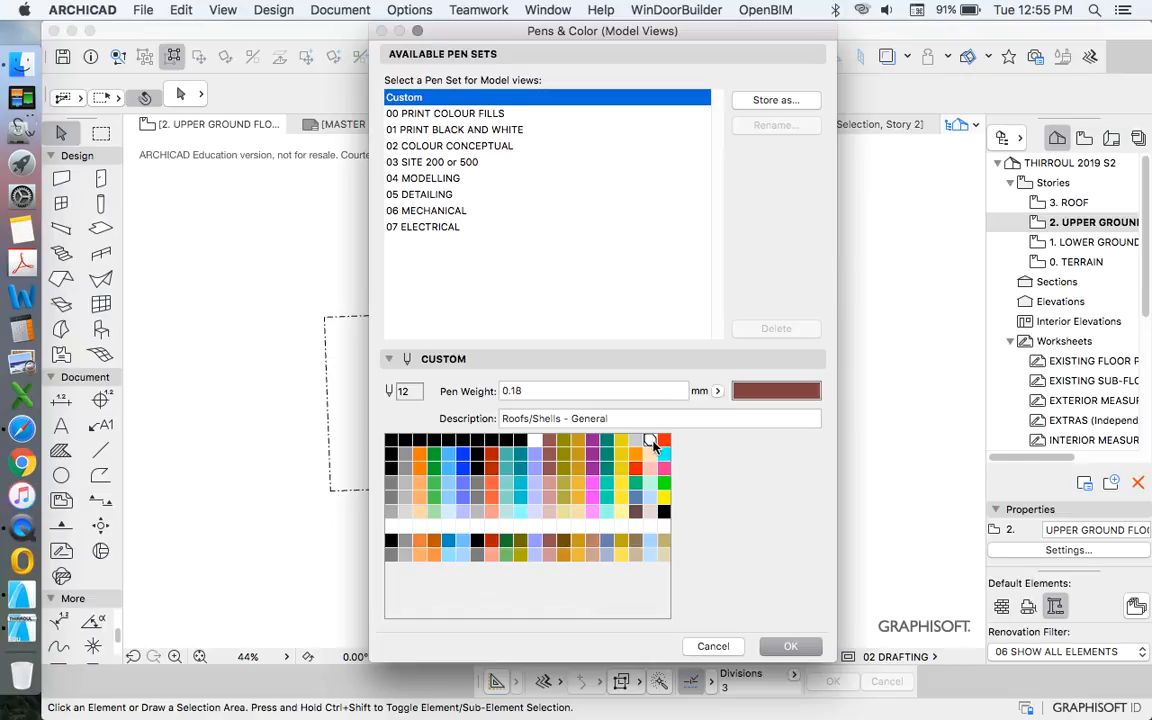
pyautogui.click(650, 442)
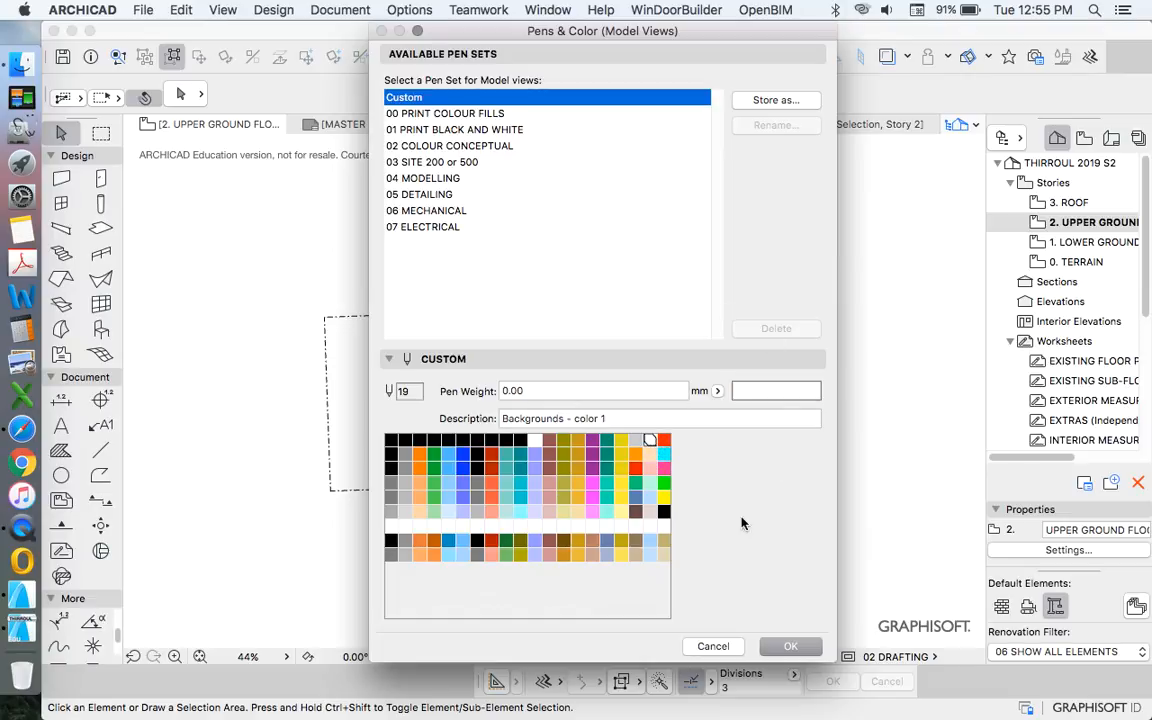
pyautogui.click(620, 441)
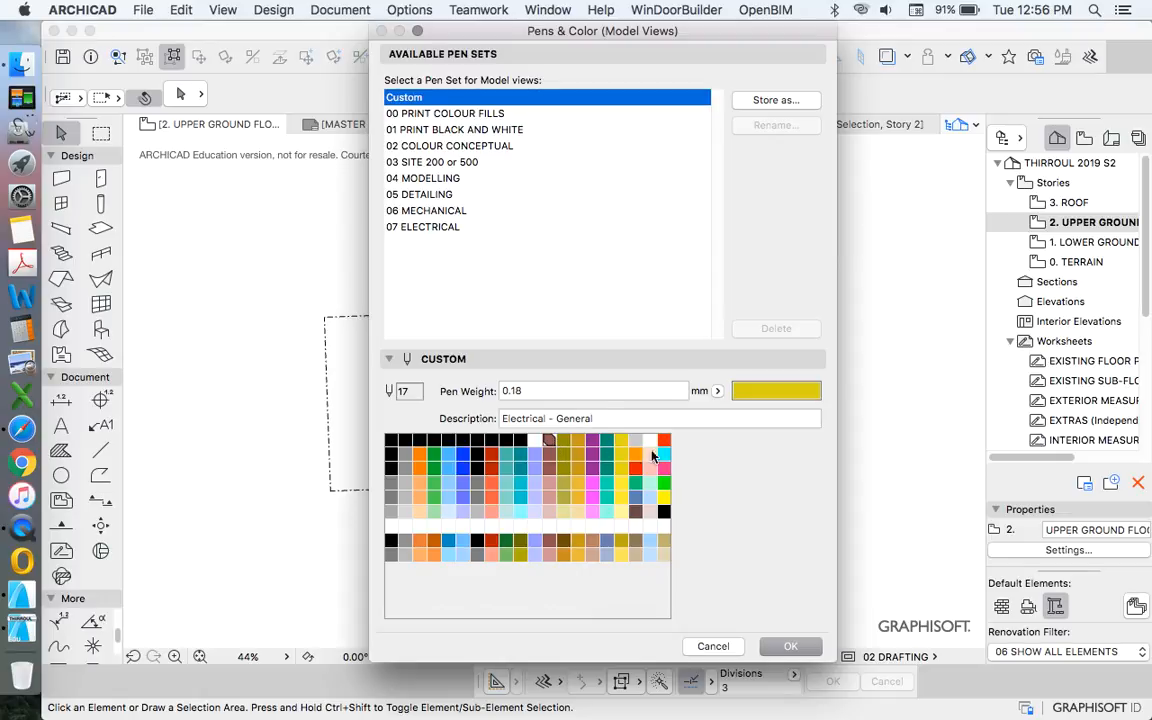
pyautogui.click(549, 441)
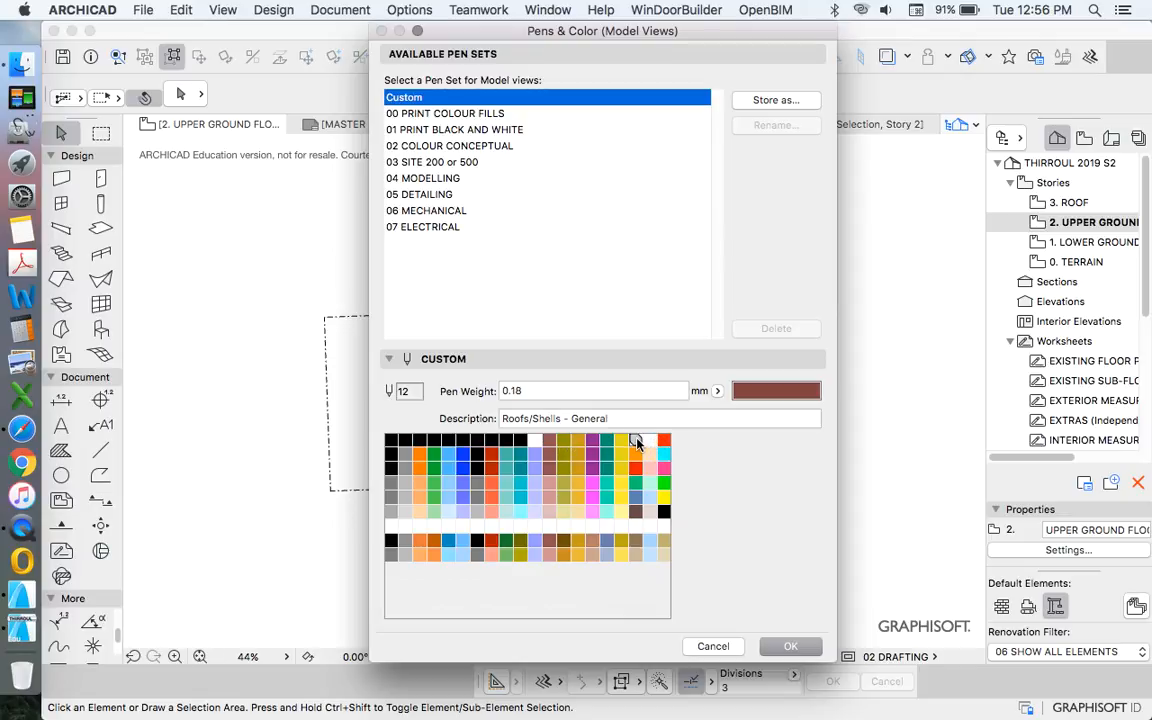
pyautogui.click(636, 442)
pyautogui.click(548, 441)
pyautogui.click(765, 393)
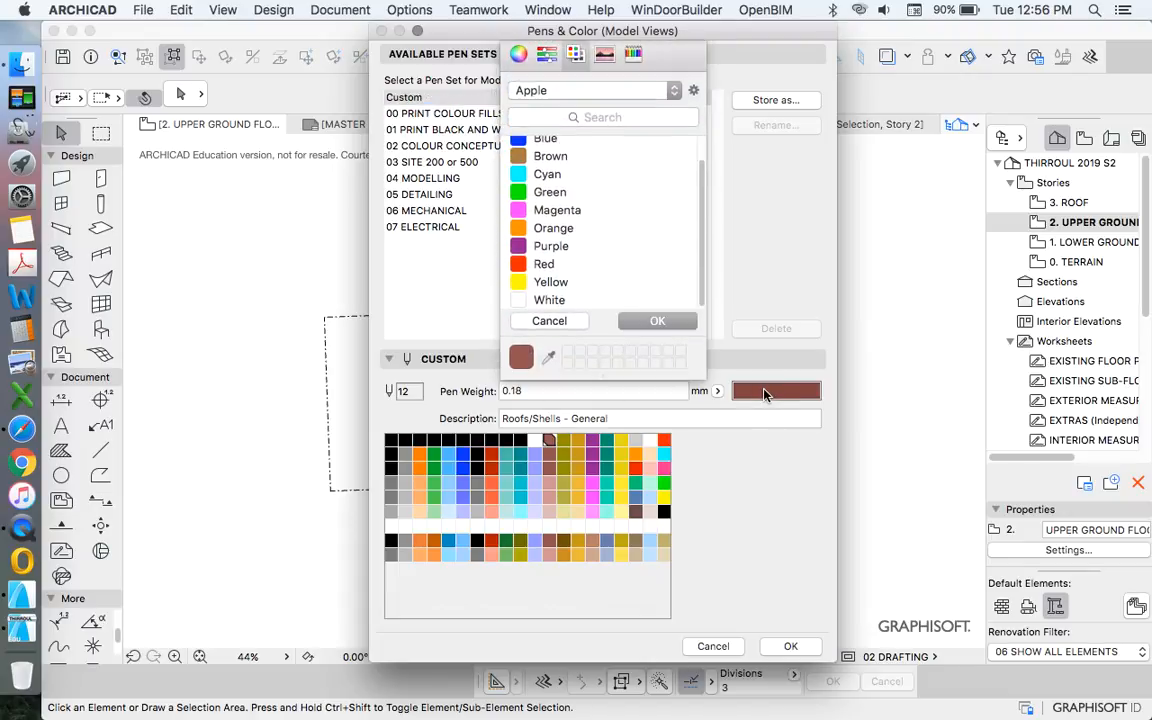
pyautogui.click(633, 55)
pyautogui.click(655, 320)
# Colour pen 12 Silver and pen 13 Aluminum.
pyautogui.doubleClick(563, 440)
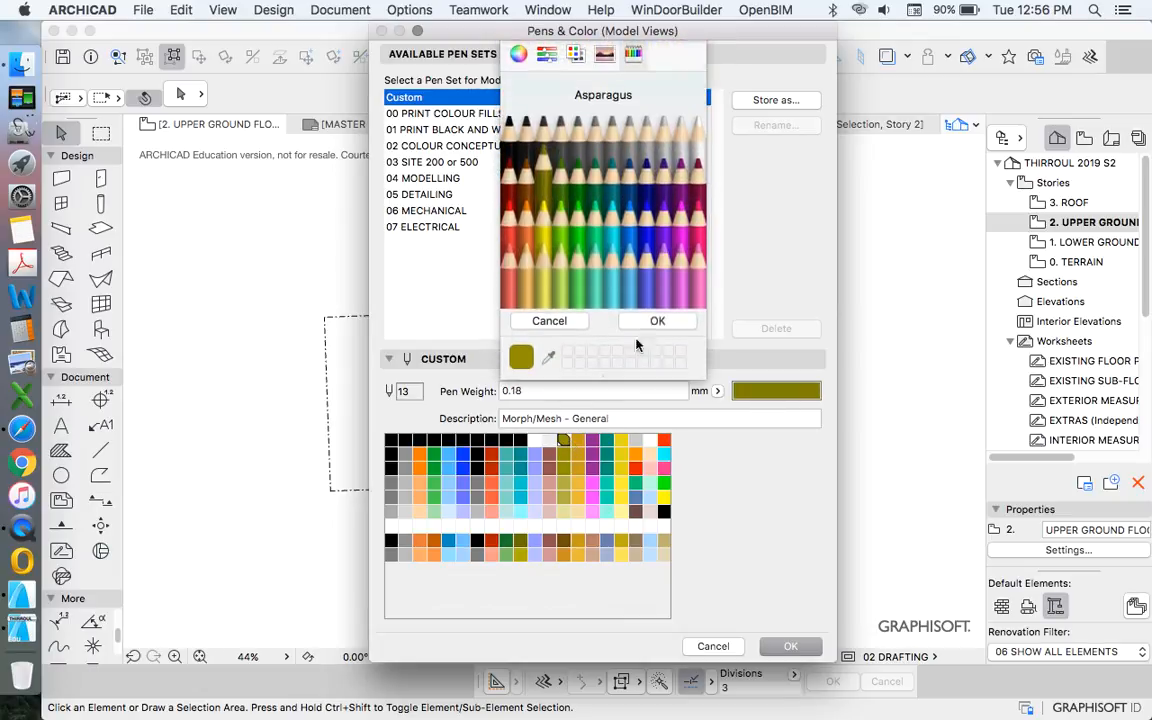
pyautogui.click(597, 122)
pyautogui.click(660, 322)
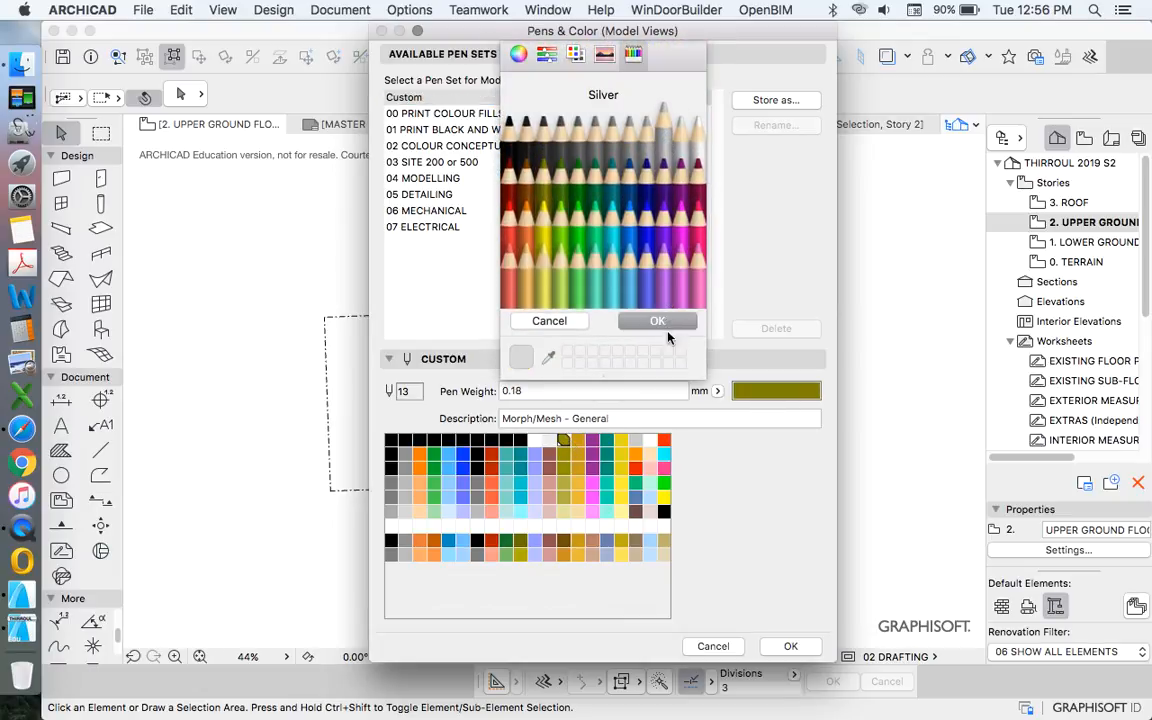
pyautogui.doubleClick(577, 440)
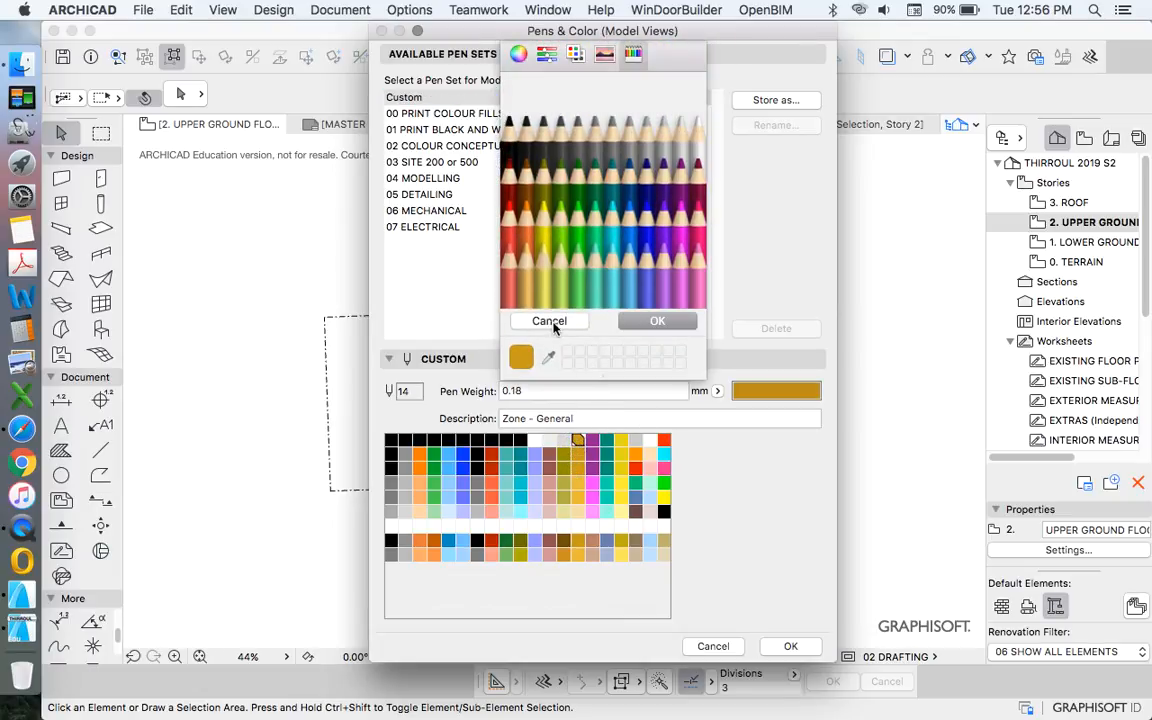
pyautogui.click(551, 321)
pyautogui.doubleClick(549, 440)
pyautogui.click(596, 122)
pyautogui.click(657, 321)
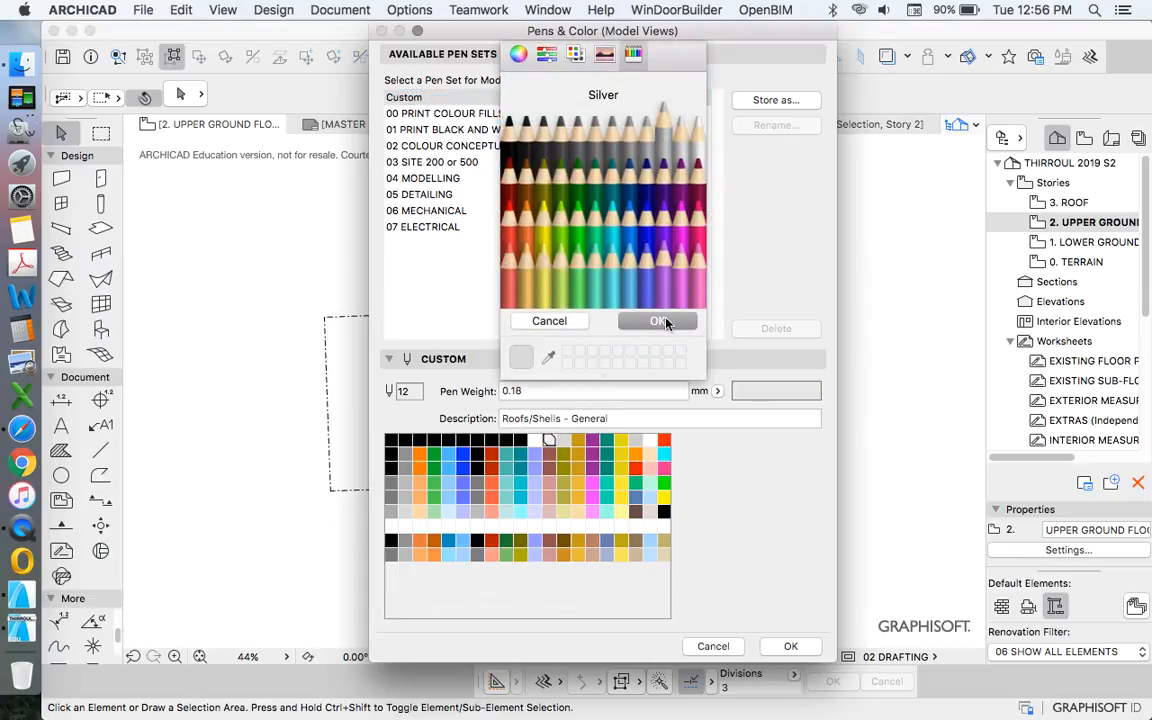
pyautogui.doubleClick(564, 440)
pyautogui.click(634, 147)
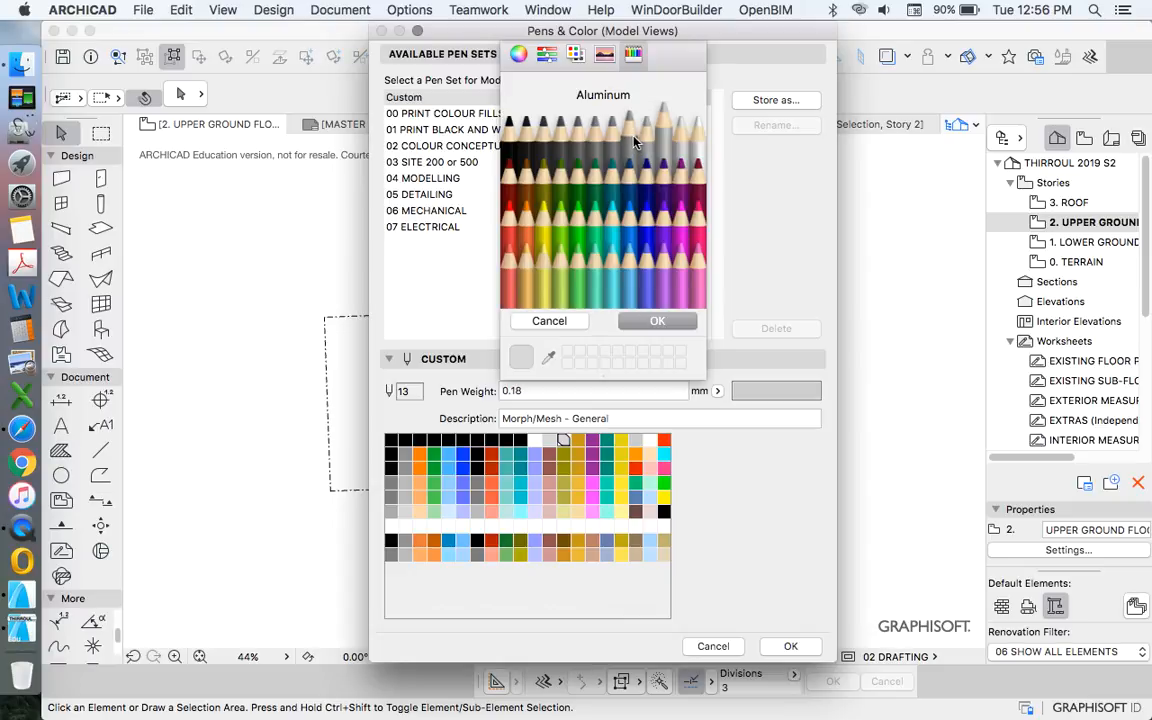
pyautogui.click(659, 321)
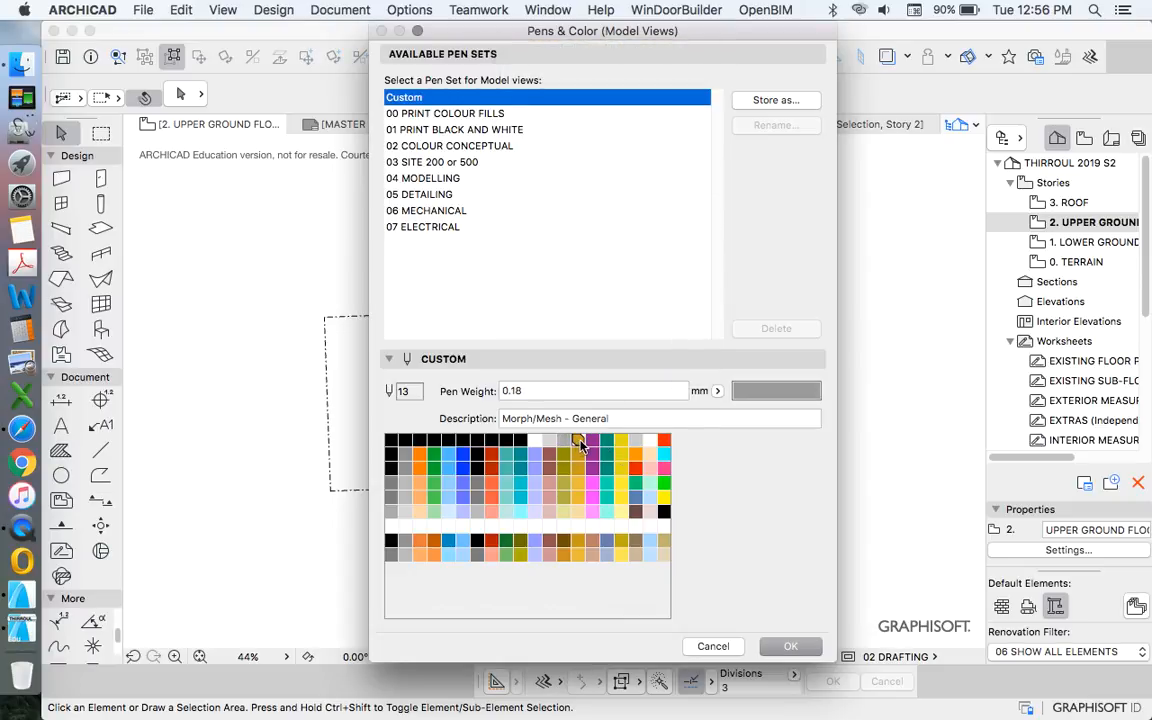
# Colour pen 14 Tin and pen 15 Iron.
pyautogui.doubleClick(579, 442)
pyautogui.click(598, 135)
pyautogui.click(660, 321)
pyautogui.doubleClick(593, 441)
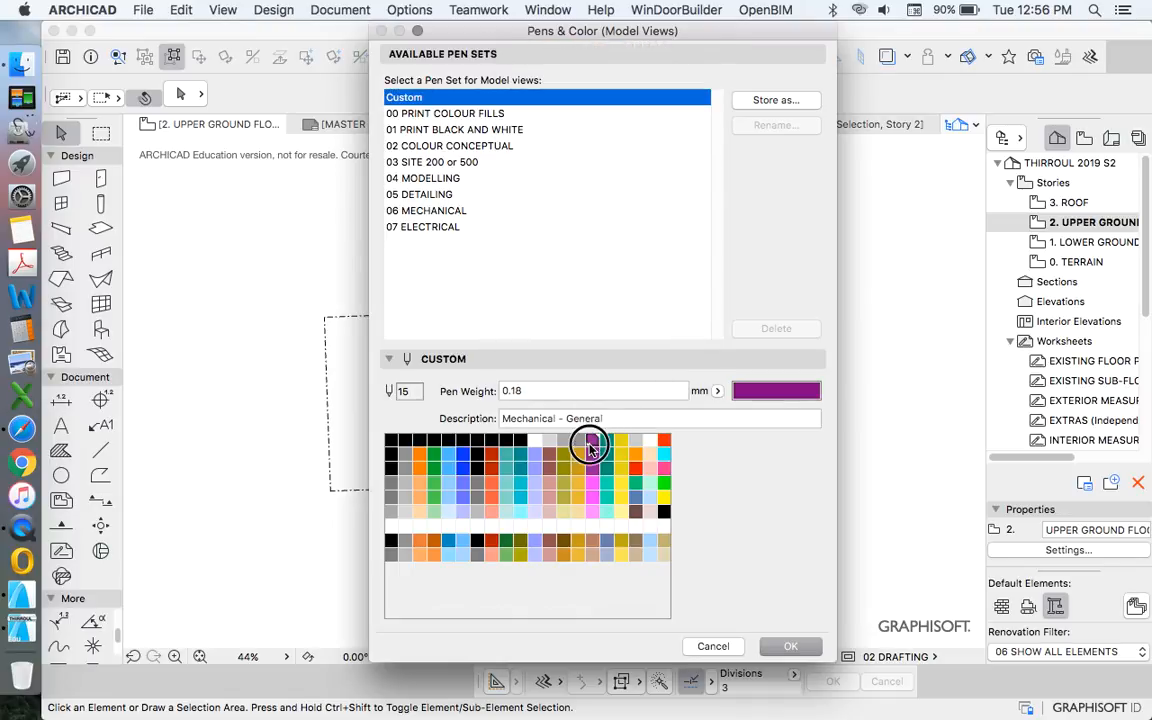
pyautogui.click(563, 145)
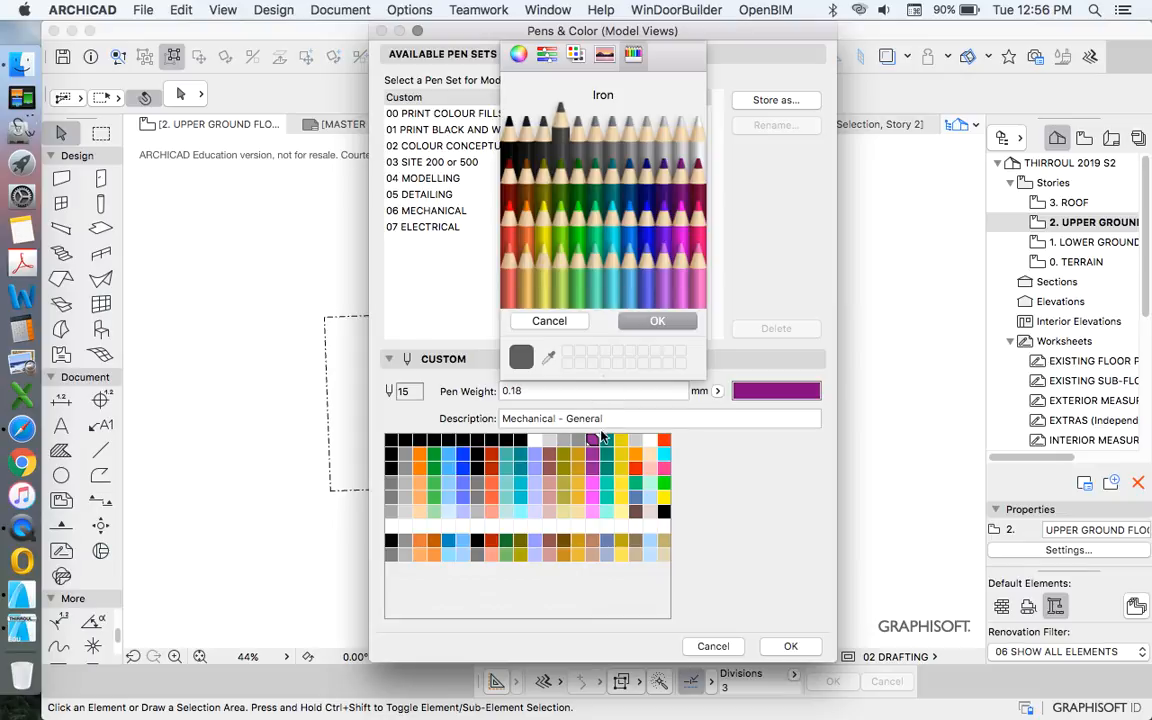
pyautogui.click(658, 321)
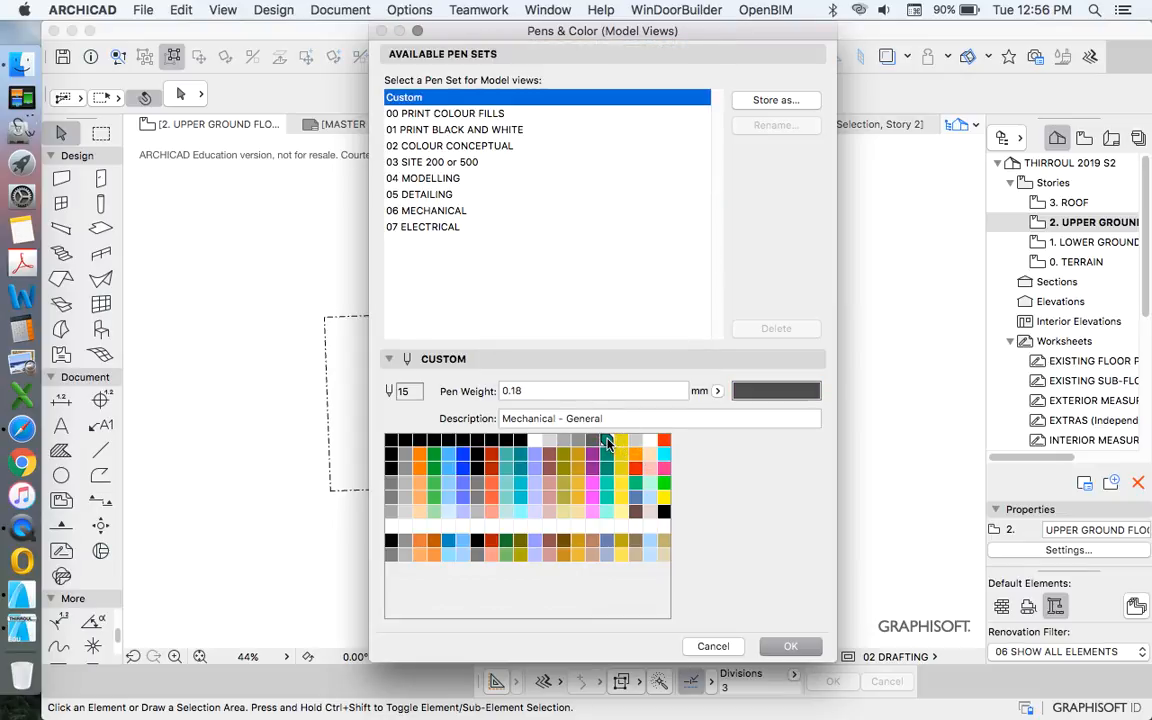
pyautogui.doubleClick(593, 441)
pyautogui.click(578, 130)
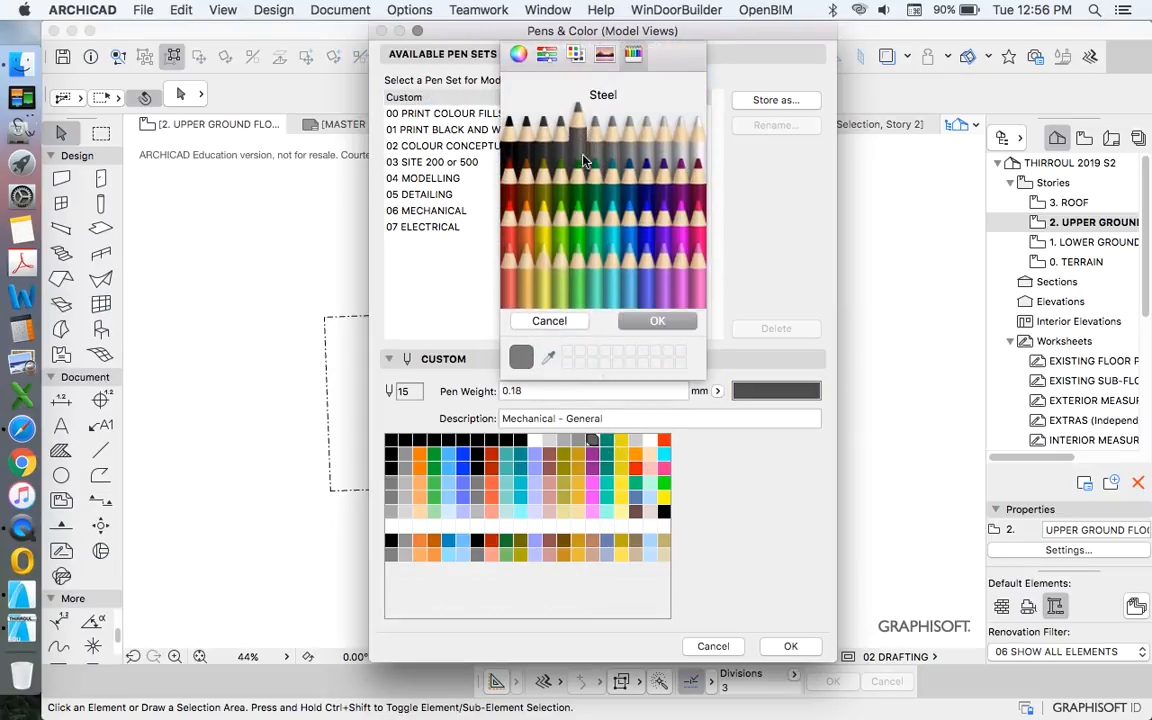
pyautogui.click(656, 321)
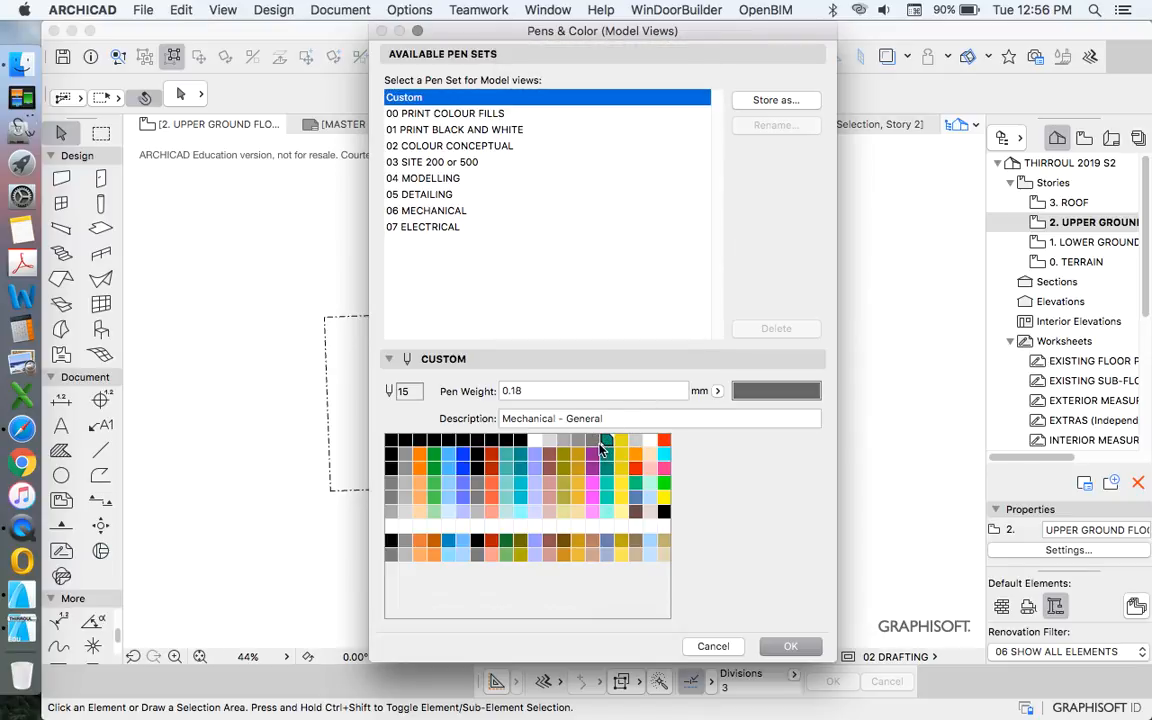
# Colour pen 16 Iron, after trying Steel, and pen 17 Tungsten.
pyautogui.click(606, 441)
pyautogui.doubleClick(605, 442)
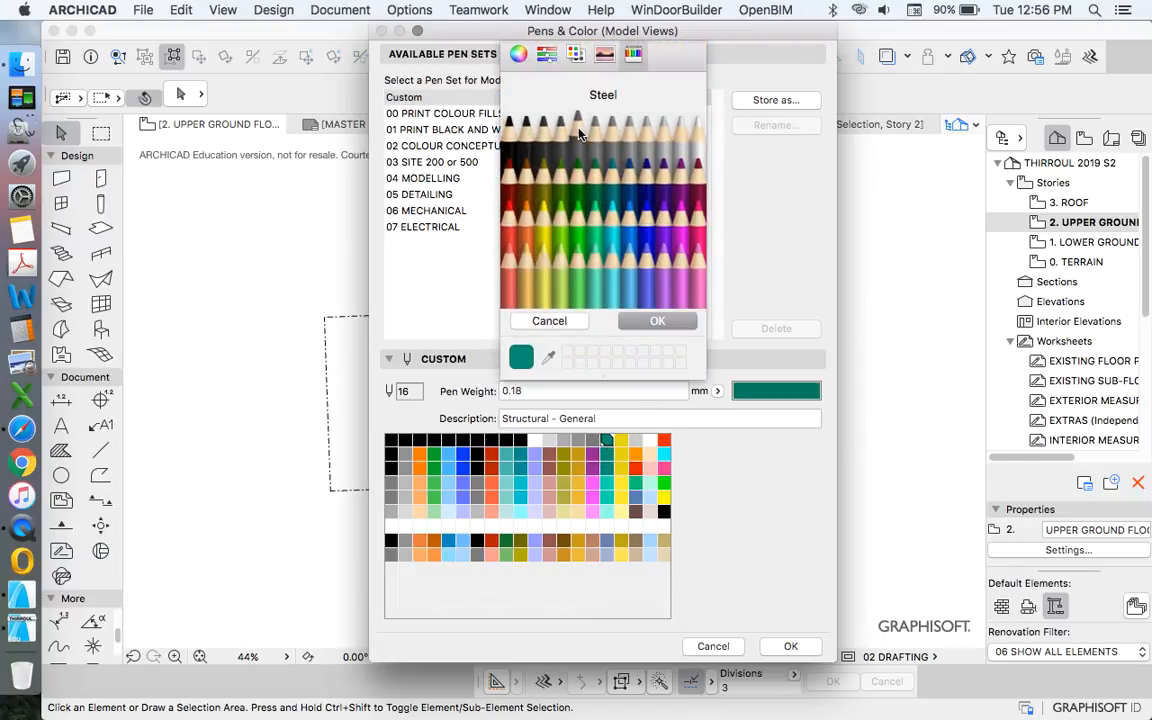
pyautogui.click(576, 130)
pyautogui.click(641, 323)
pyautogui.doubleClick(607, 441)
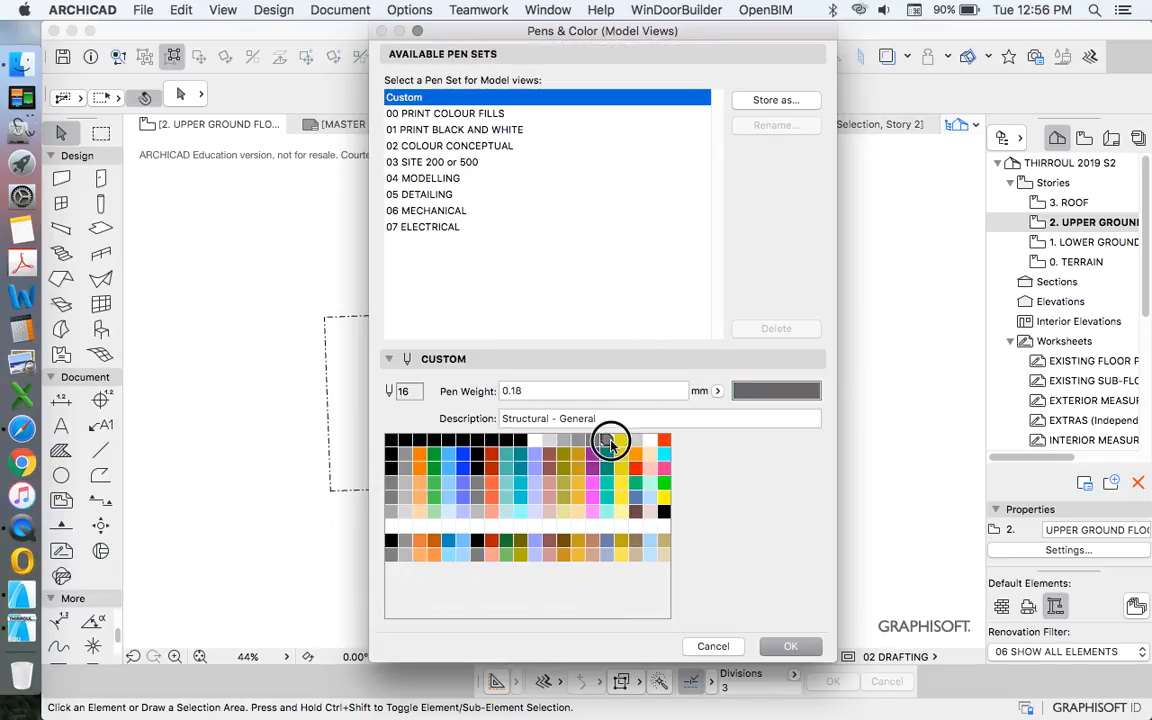
pyautogui.click(509, 122)
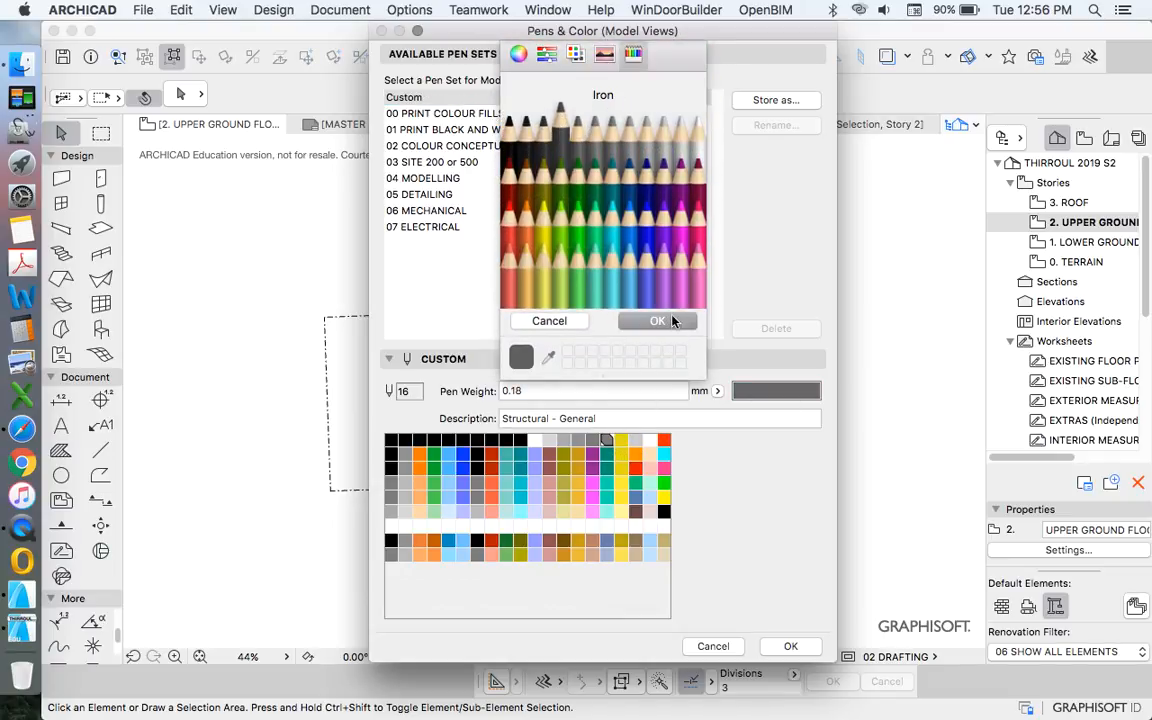
pyautogui.click(657, 321)
pyautogui.doubleClick(621, 441)
pyautogui.click(543, 116)
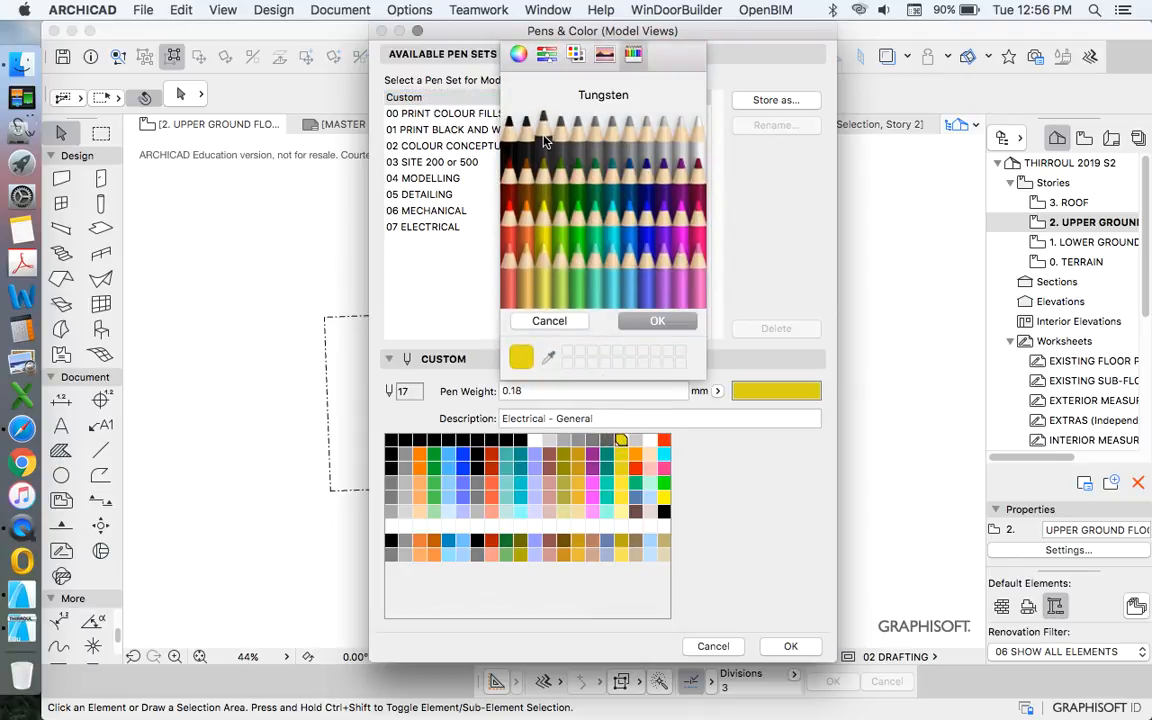
pyautogui.click(657, 321)
# Colour pen 18 Lead, then check pen 39 and return to pen 12.
pyautogui.doubleClick(635, 441)
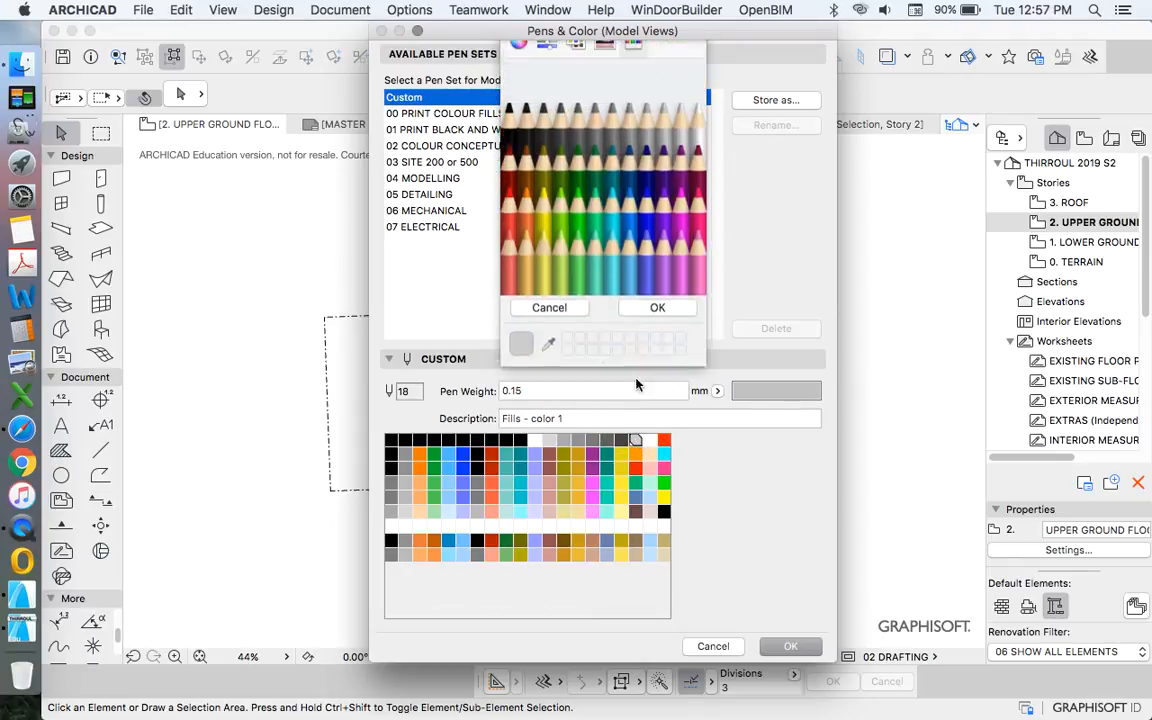
pyautogui.click(524, 128)
pyautogui.click(652, 320)
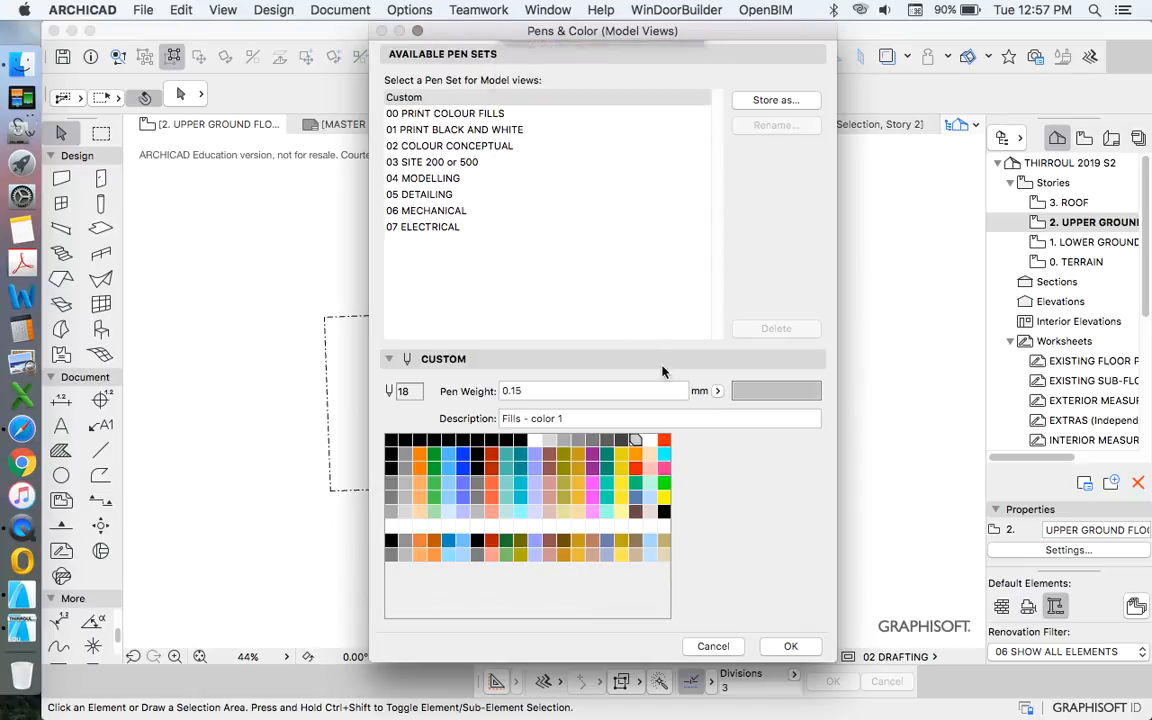
pyautogui.click(592, 440)
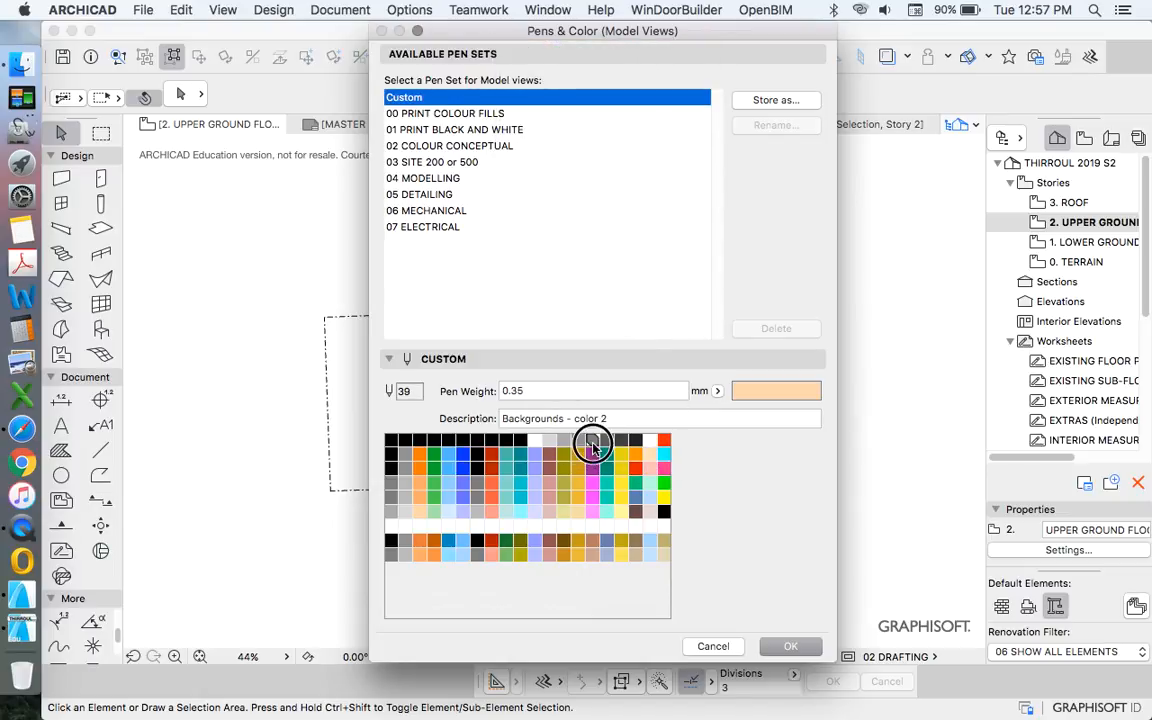
pyautogui.click(564, 441)
# Review pens 12, 20, 17, 16 and 13, then select pen 1 for weight editing.
pyautogui.click(549, 441)
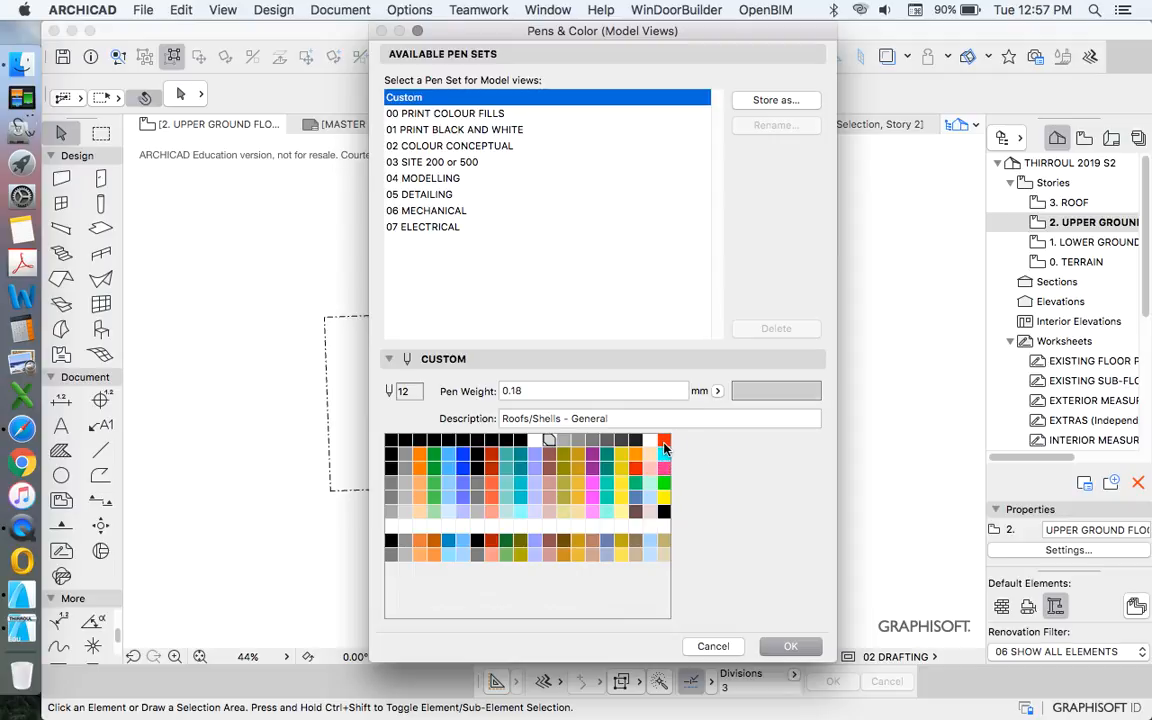
pyautogui.click(665, 441)
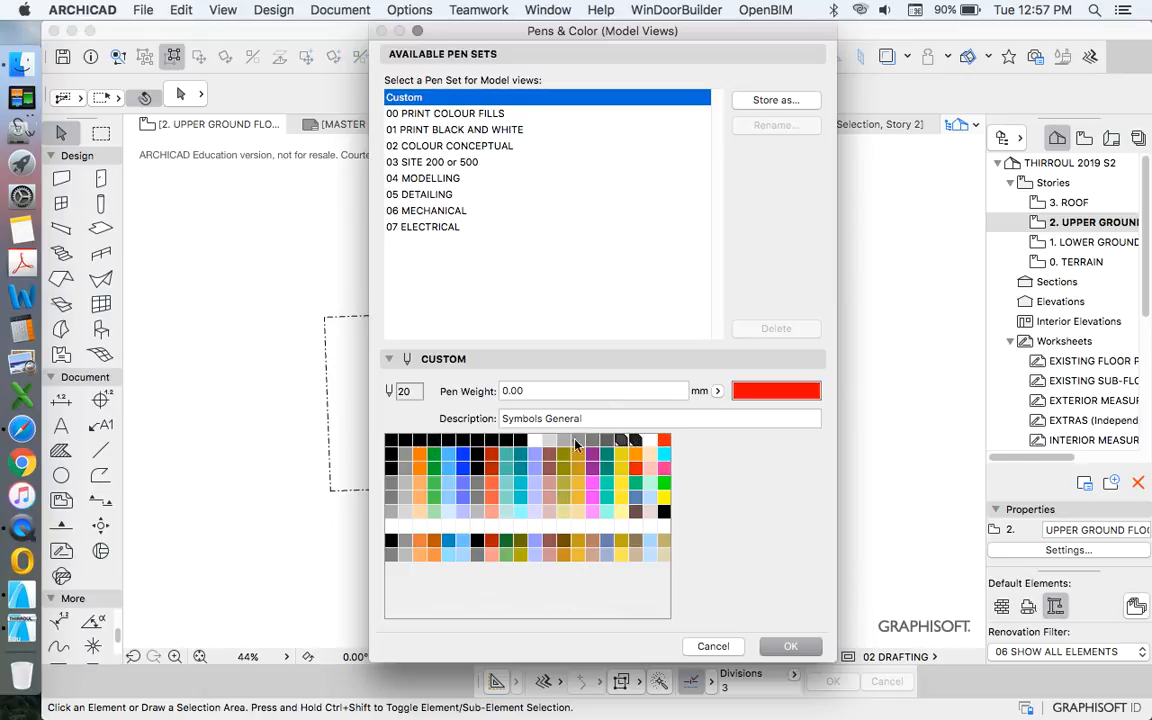
pyautogui.click(621, 440)
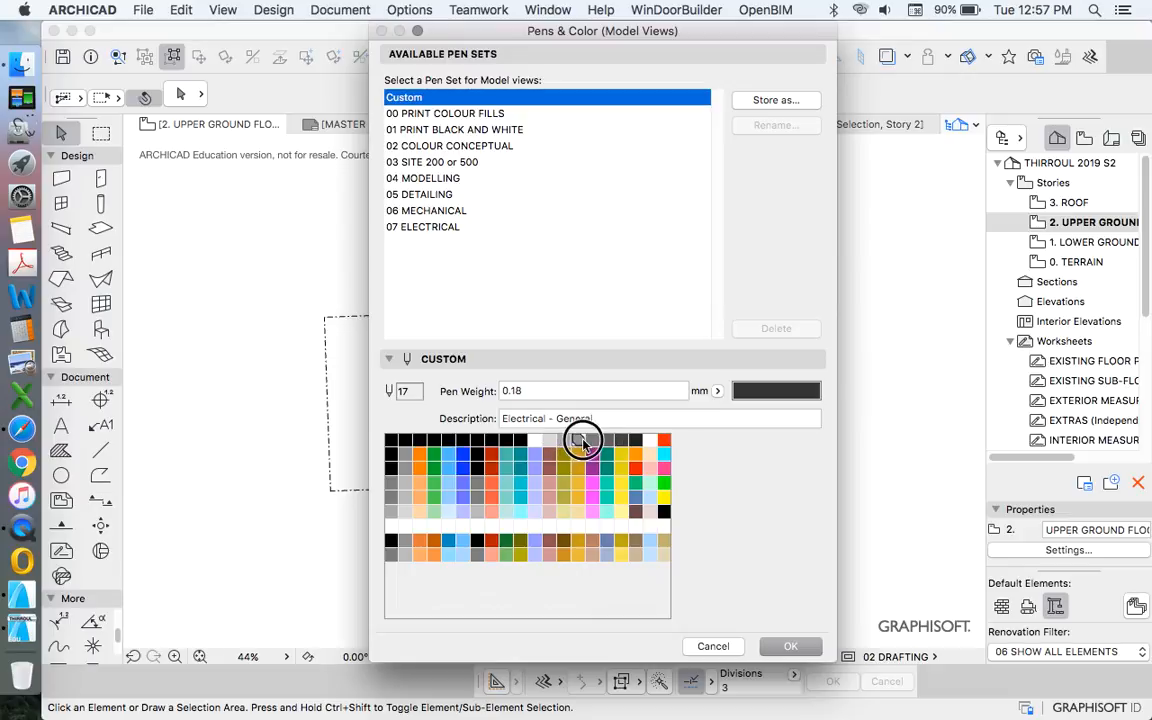
pyautogui.click(607, 440)
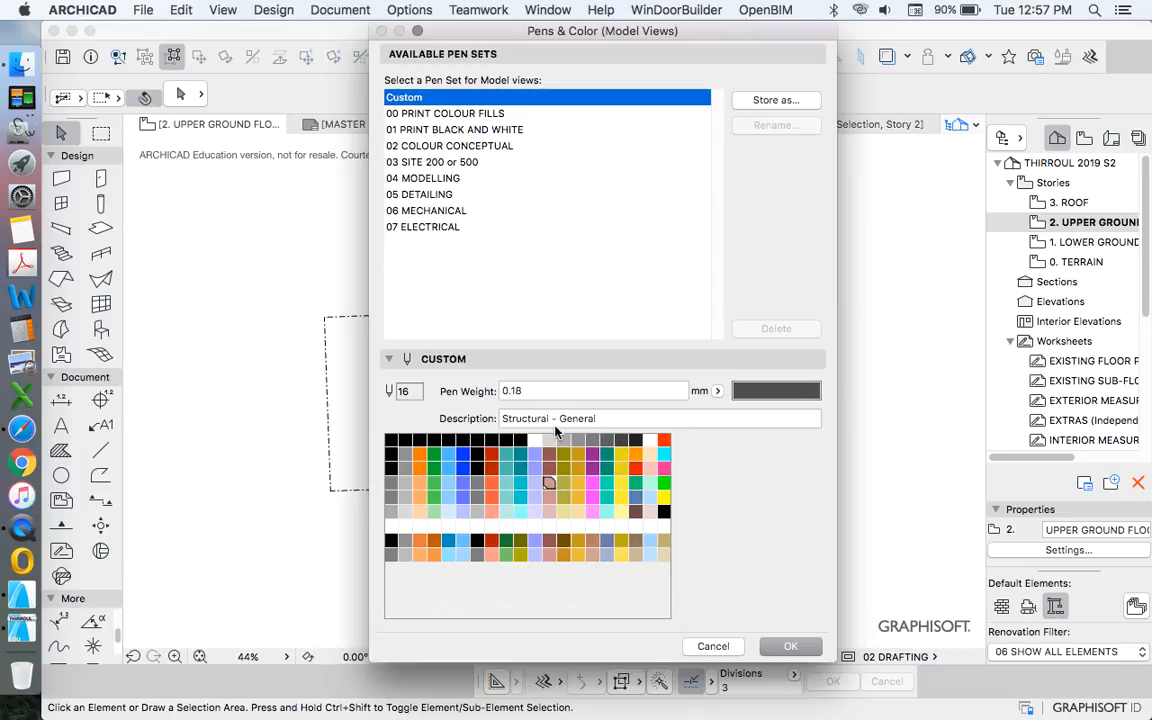
pyautogui.click(563, 440)
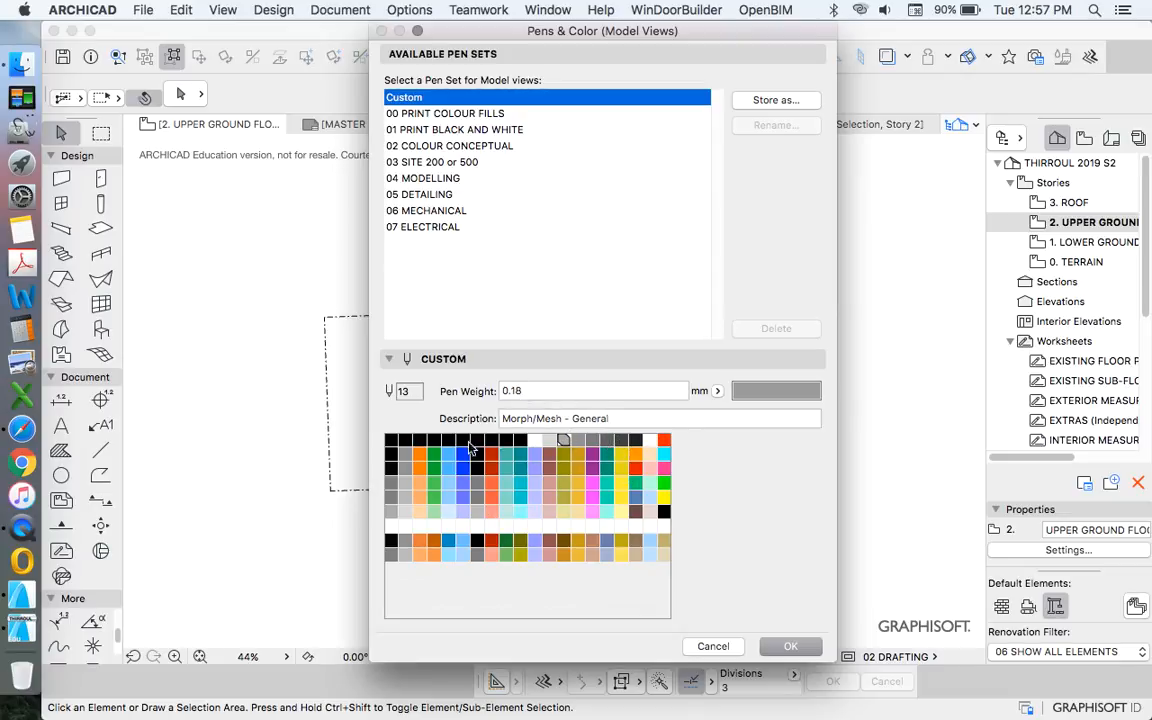
pyautogui.click(391, 441)
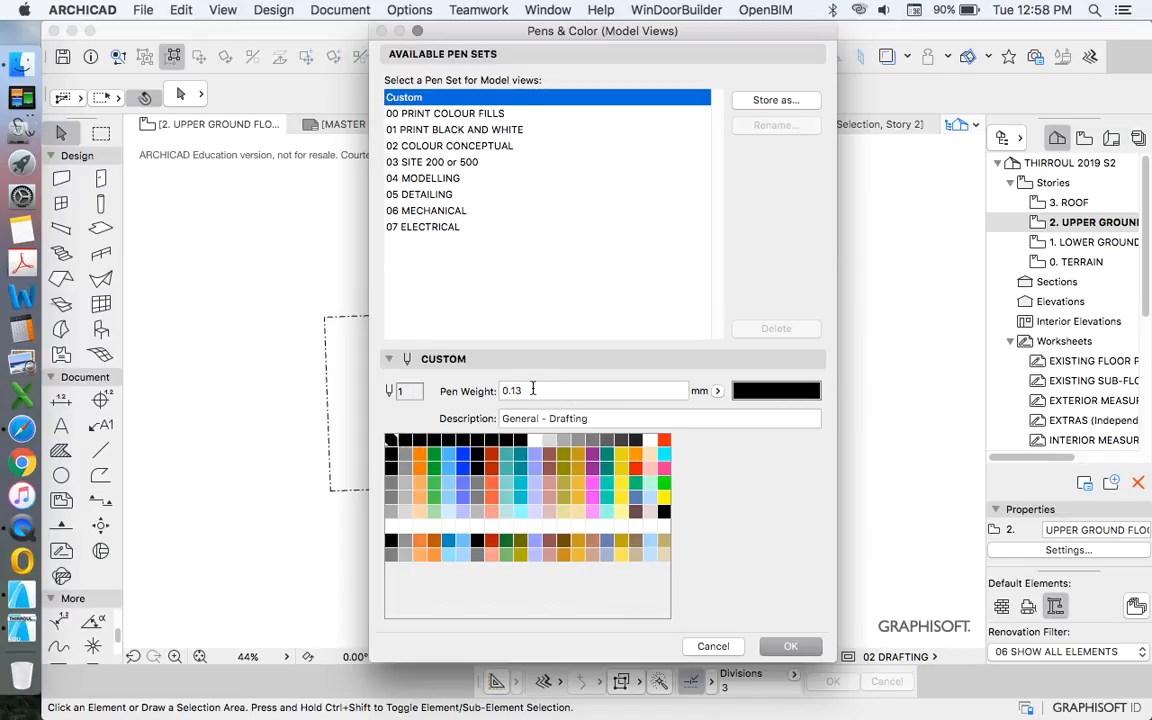
# Set pen weights 0.10, 0.20 and 0.30 mm for pens 1 to 3.
pyautogui.doubleClick(524, 391)
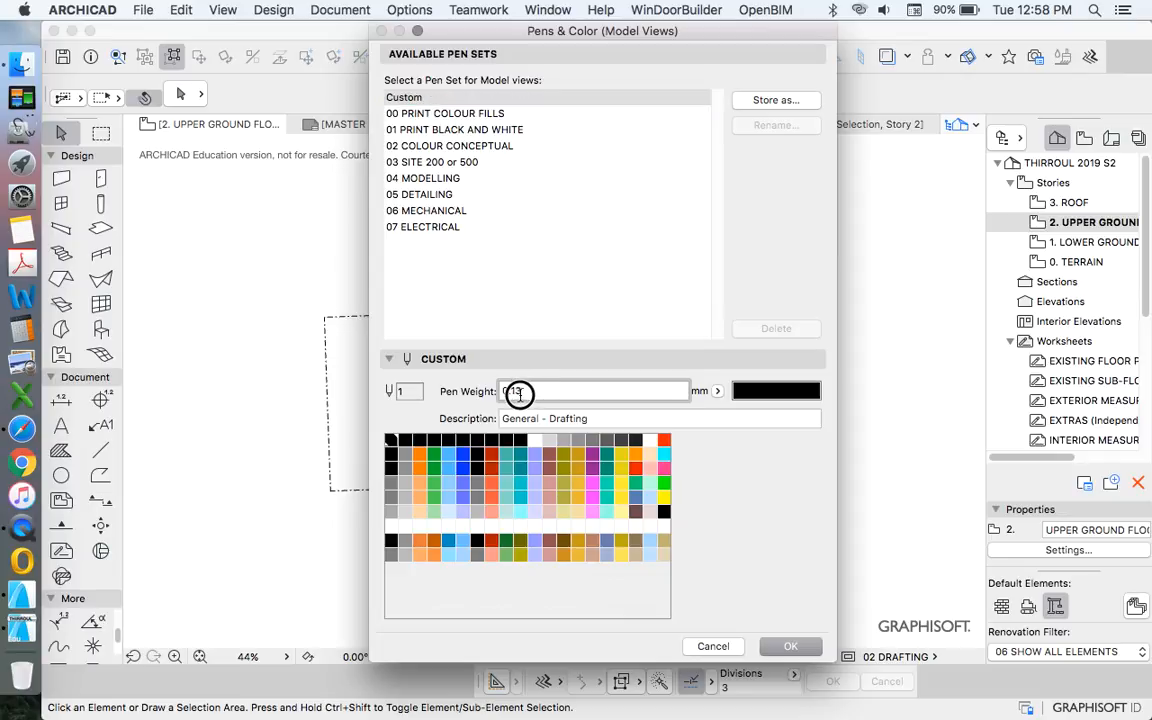
pyautogui.write('0.10')
pyautogui.click(405, 441)
pyautogui.write('0.2')
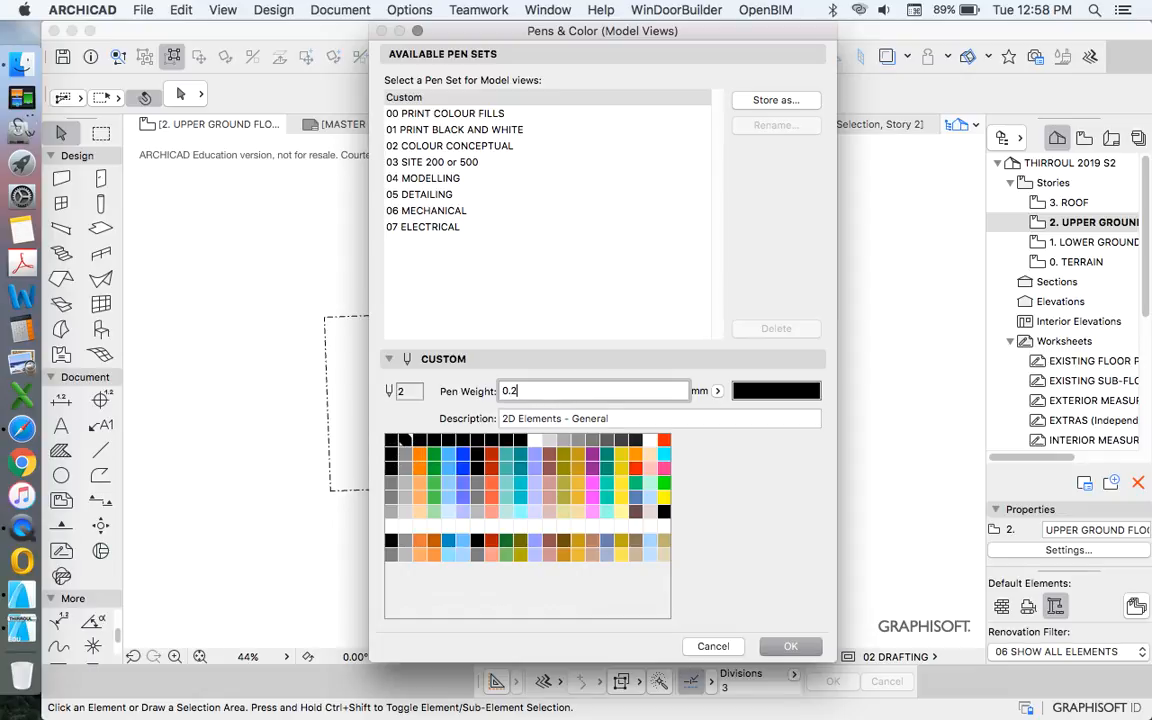
pyautogui.write('0')
pyautogui.click(419, 441)
pyautogui.doubleClick(514, 391)
pyautogui.write('0.3')
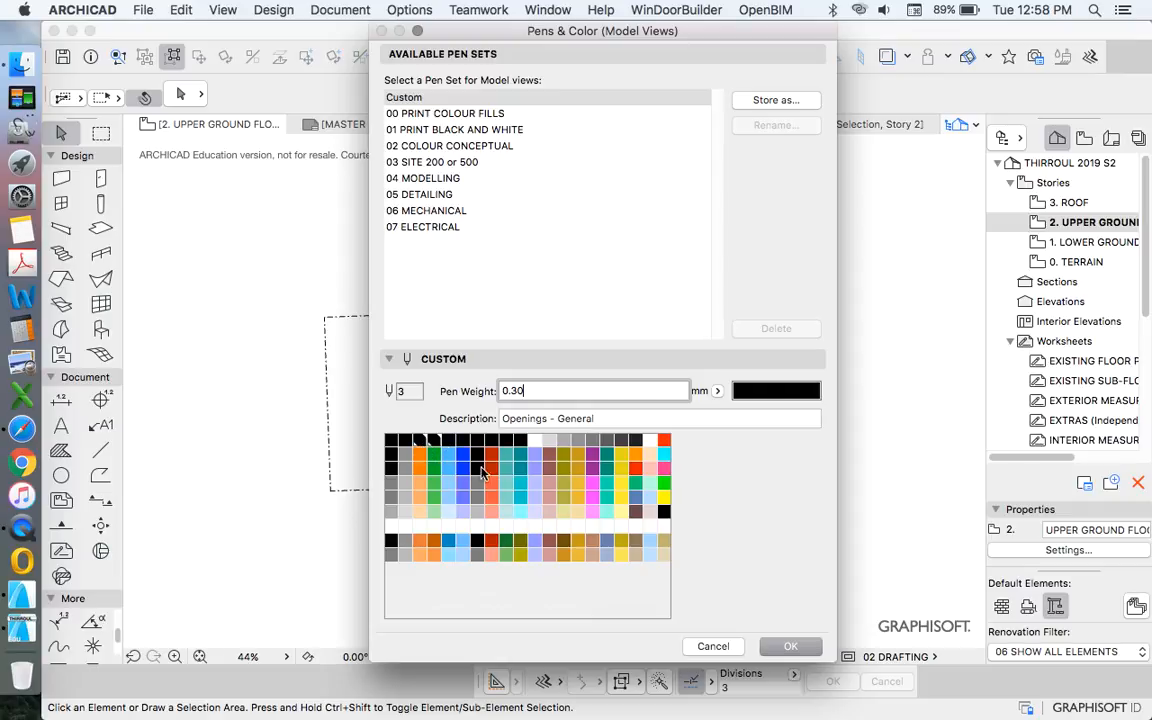
# Set pen weights 0.40, 0.50 and 0.60 mm for pens 4 to 6.
pyautogui.click(434, 443)
pyautogui.doubleClick(529, 391)
pyautogui.write('0.40')
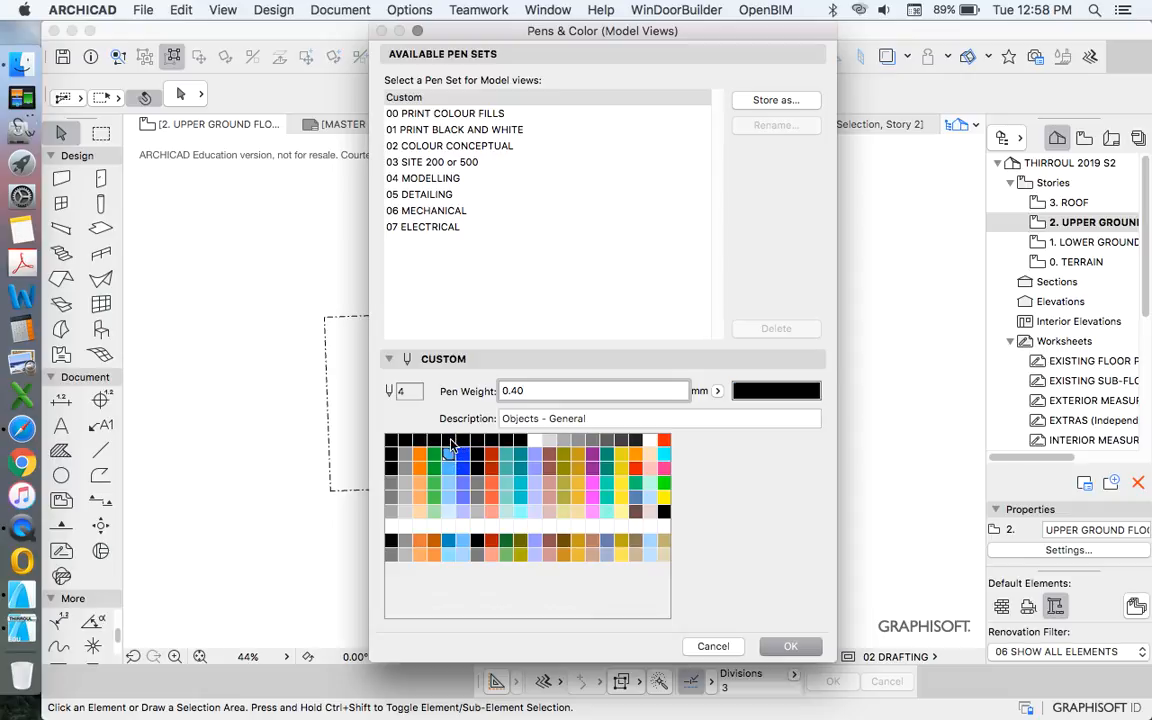
pyautogui.click(451, 460)
pyautogui.press('Up')
pyautogui.write('0.5')
pyautogui.write('0')
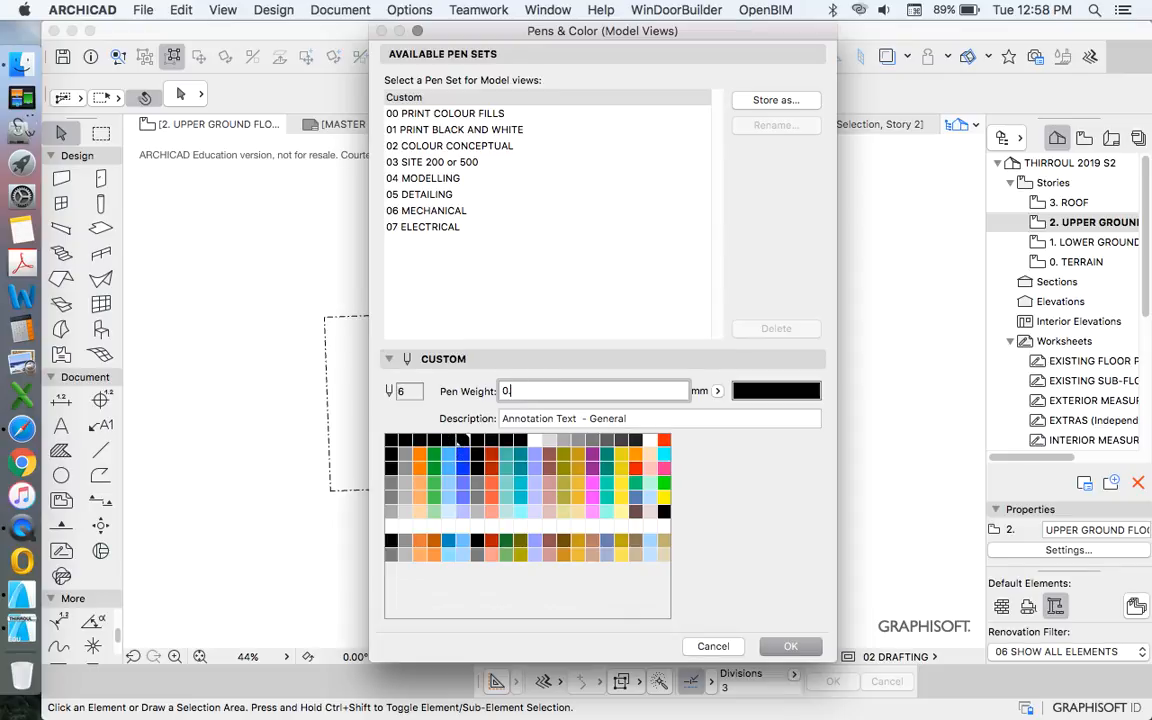
pyautogui.write('0.6')
# Apply the new weights and reopen Pens & Color via Options > Element Attributes.
pyautogui.press('Return')
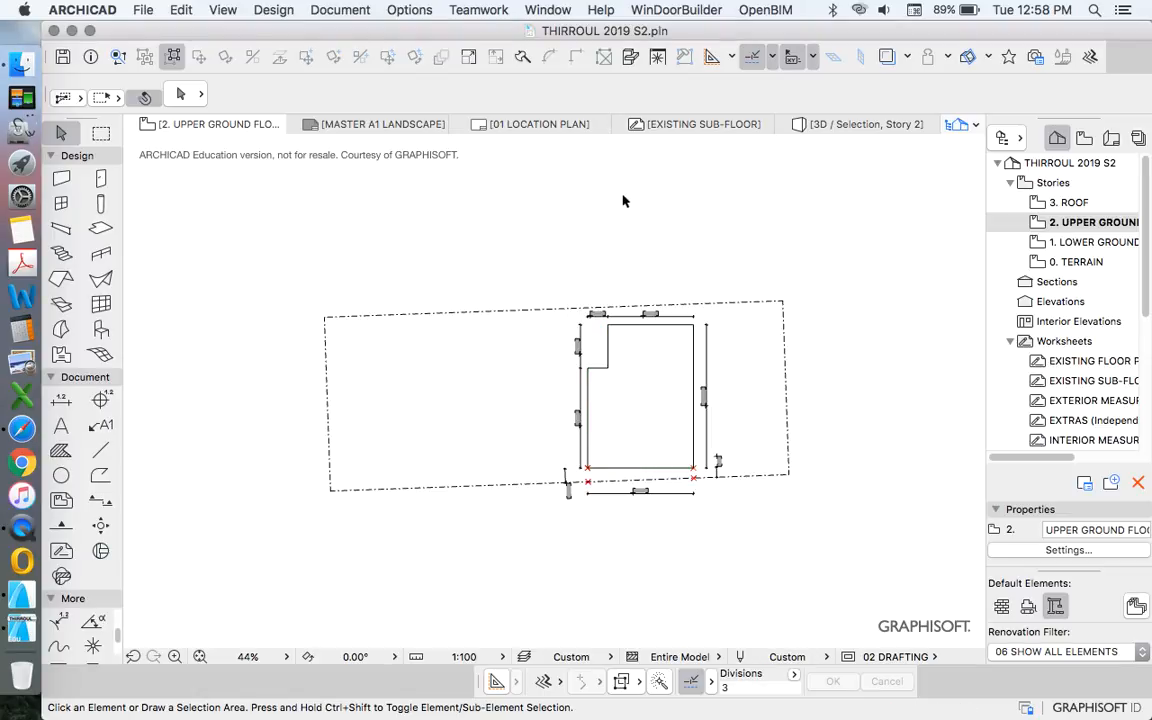
pyautogui.click(409, 10)
pyautogui.click(451, 31)
pyautogui.click(655, 78)
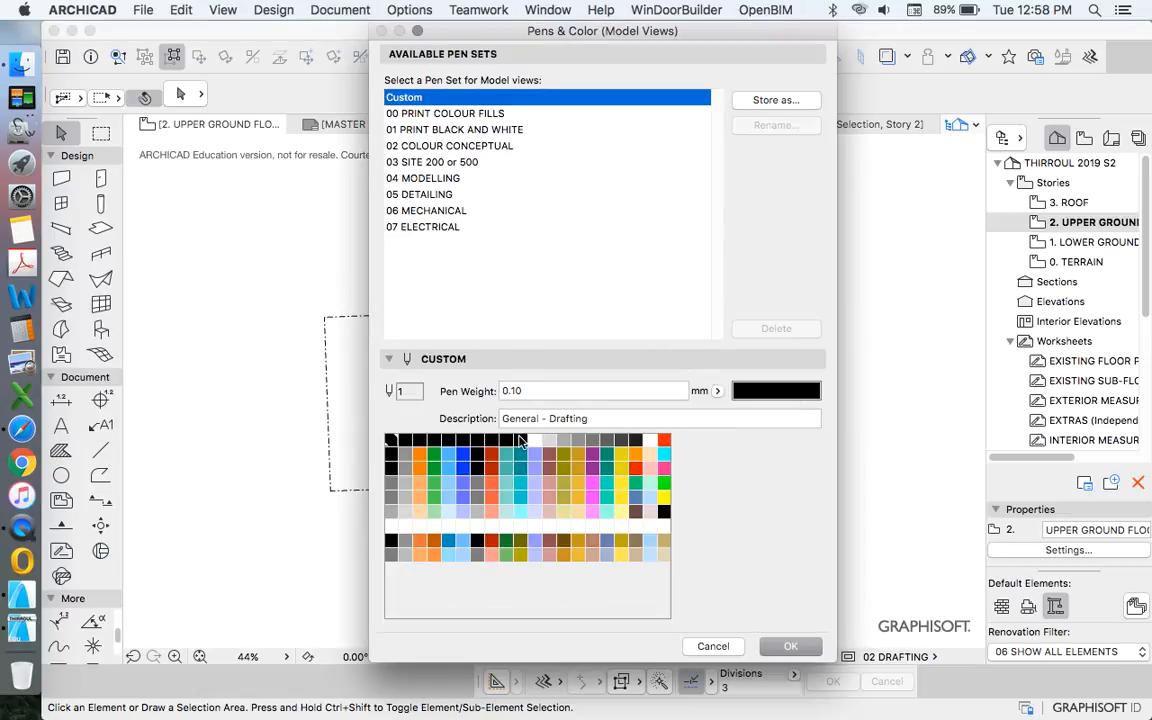
# Check that pens 4, 5 and 6 kept 0.40, 0.50 and 0.60 mm.
pyautogui.click(472, 447)
pyautogui.click(450, 440)
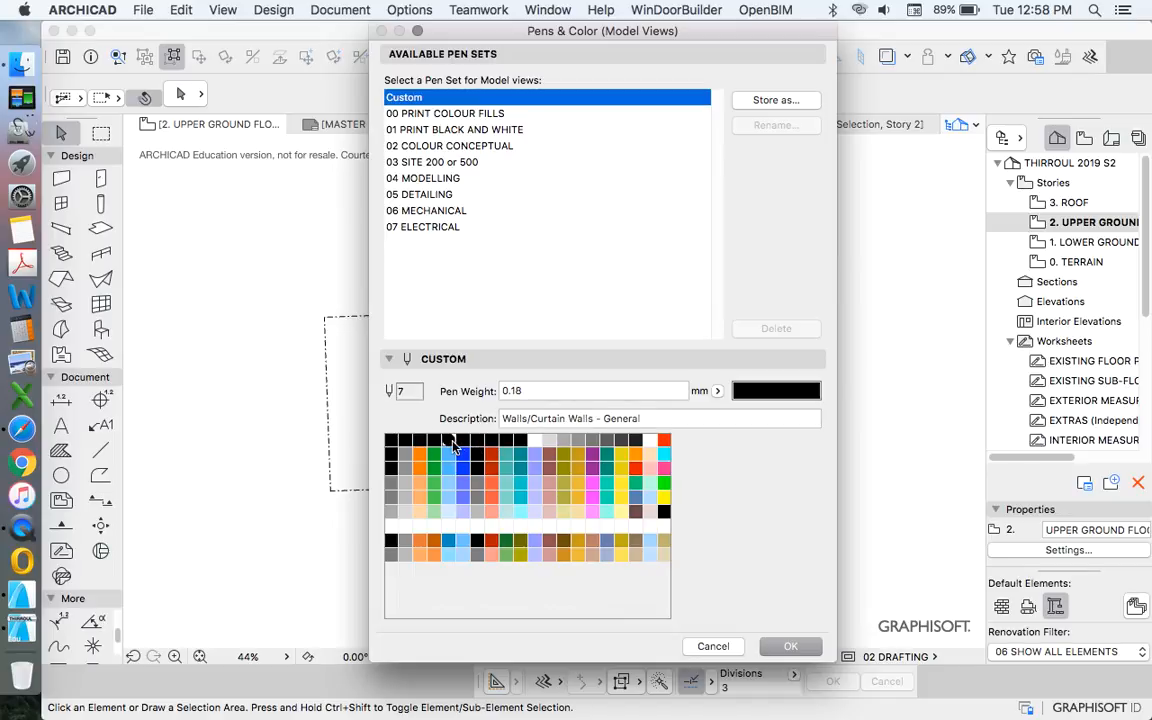
pyautogui.click(447, 449)
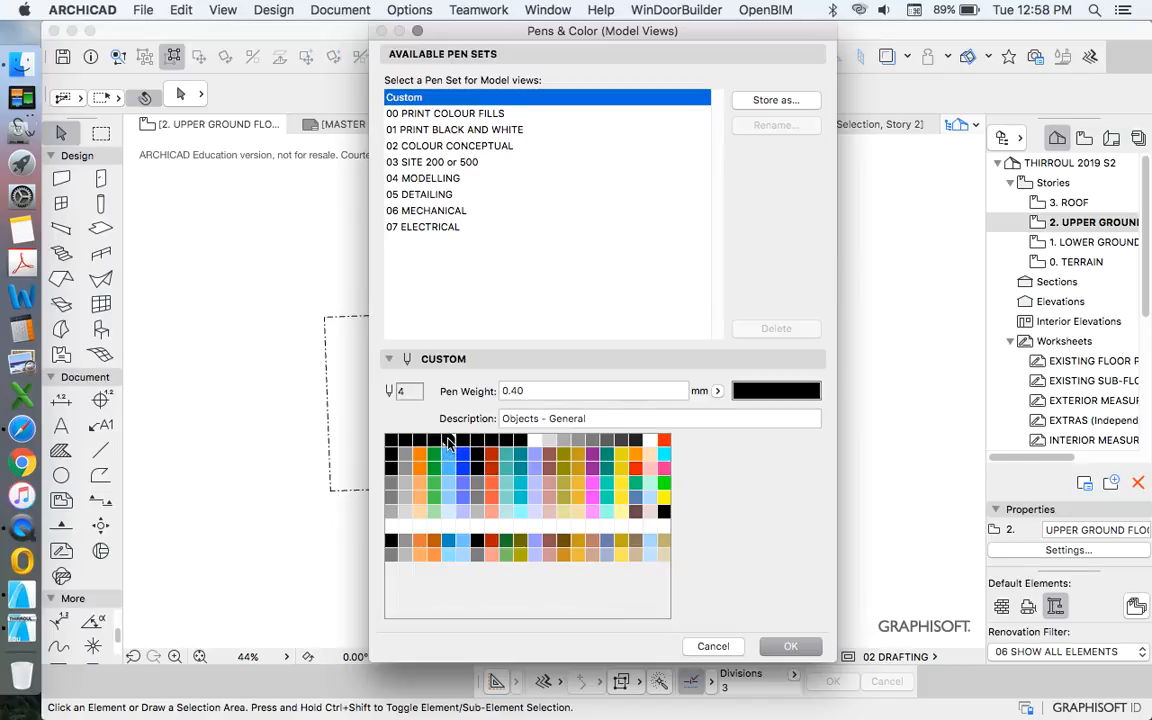
pyautogui.click(433, 443)
pyautogui.click(450, 441)
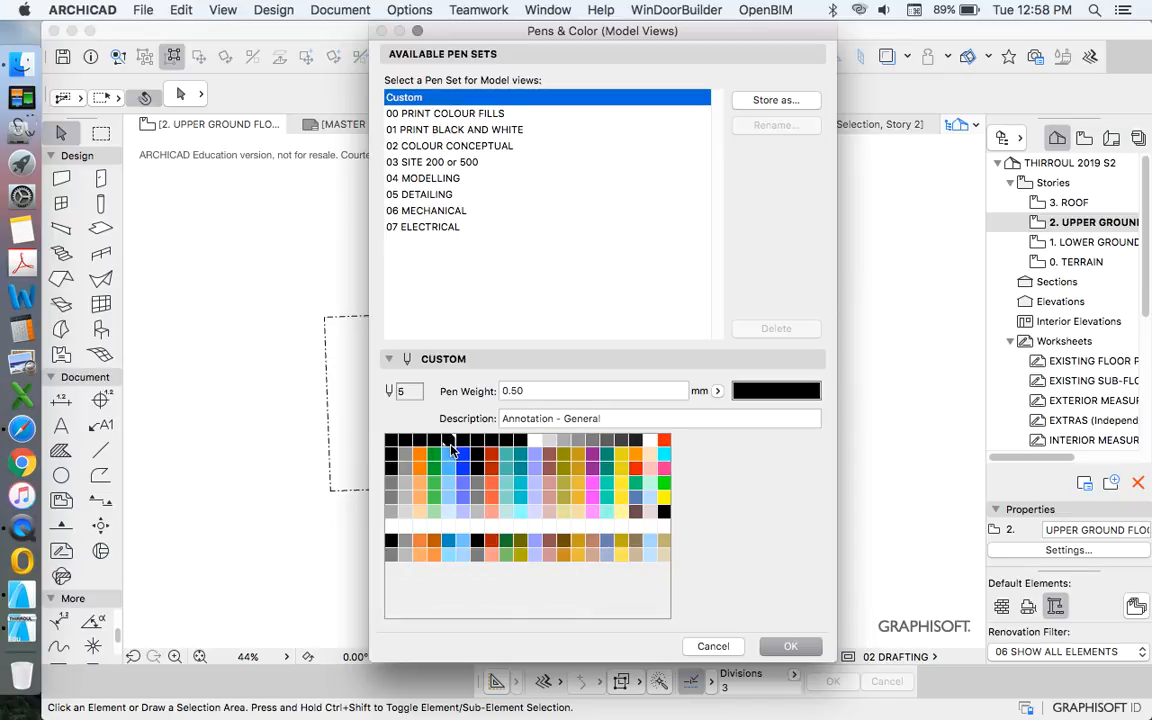
pyautogui.click(462, 440)
# Give pens 7 to 10 stepped weights from 0.70 up to 1.00 mm.
pyautogui.click(477, 441)
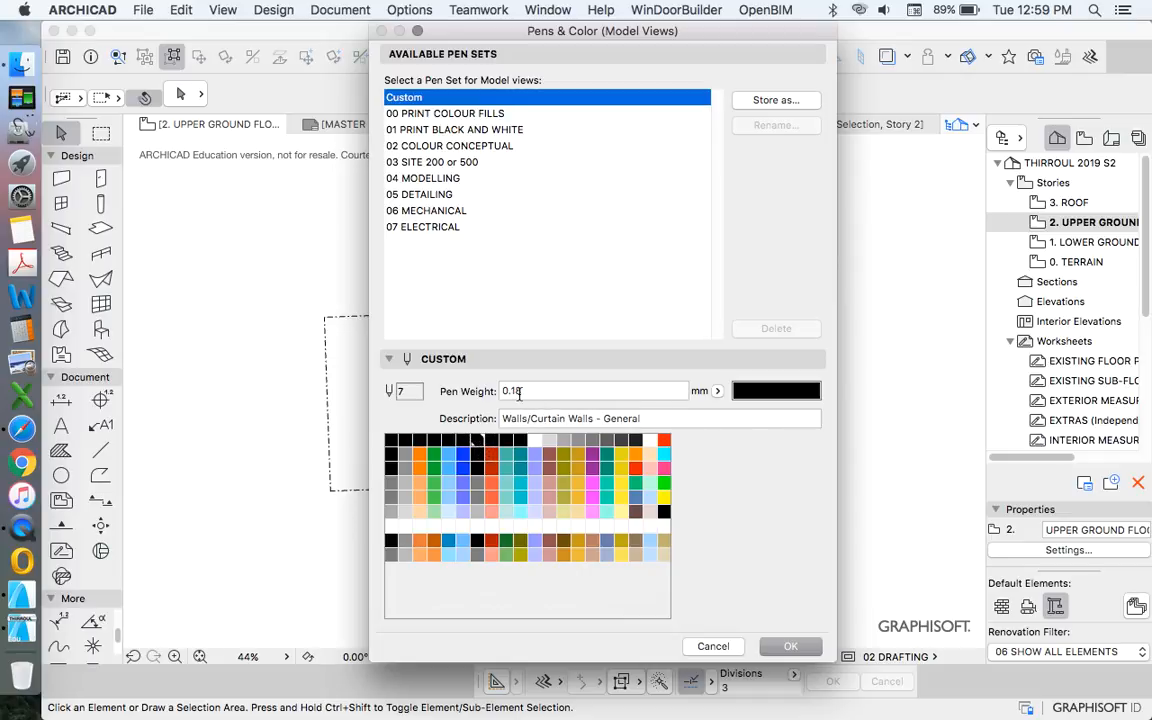
pyautogui.doubleClick(519, 391)
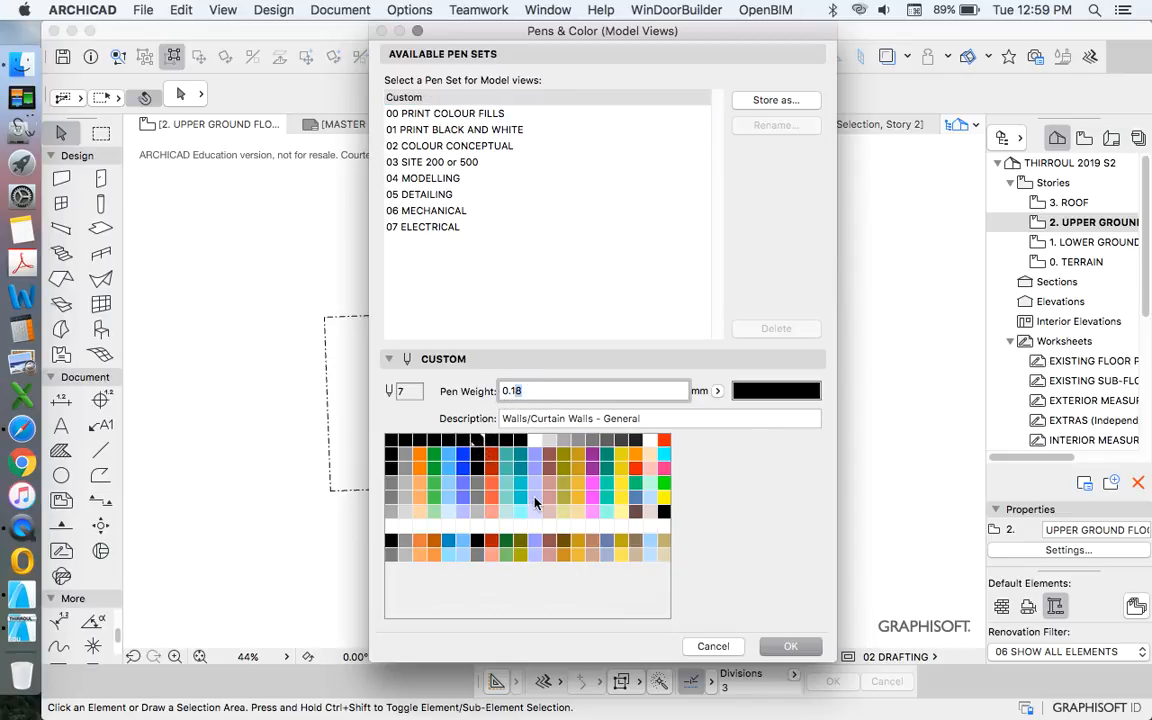
pyautogui.press('BackSpace')
pyautogui.write('70')
pyautogui.click(490, 442)
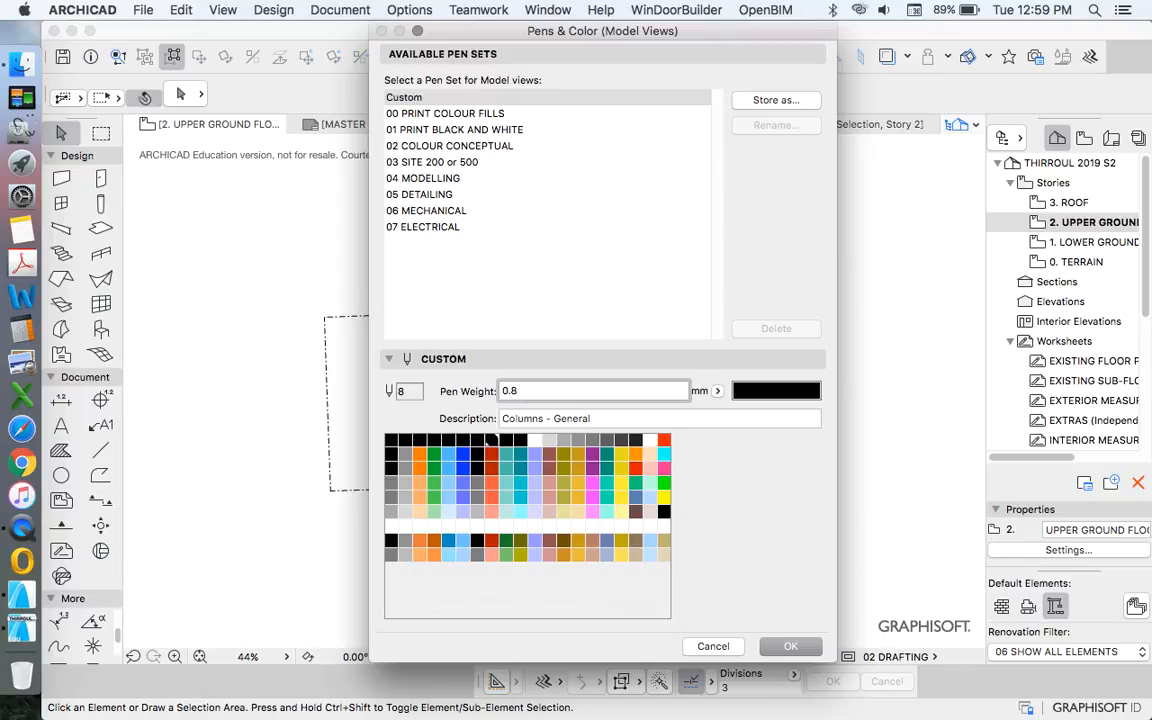
pyautogui.write('0')
pyautogui.click(505, 441)
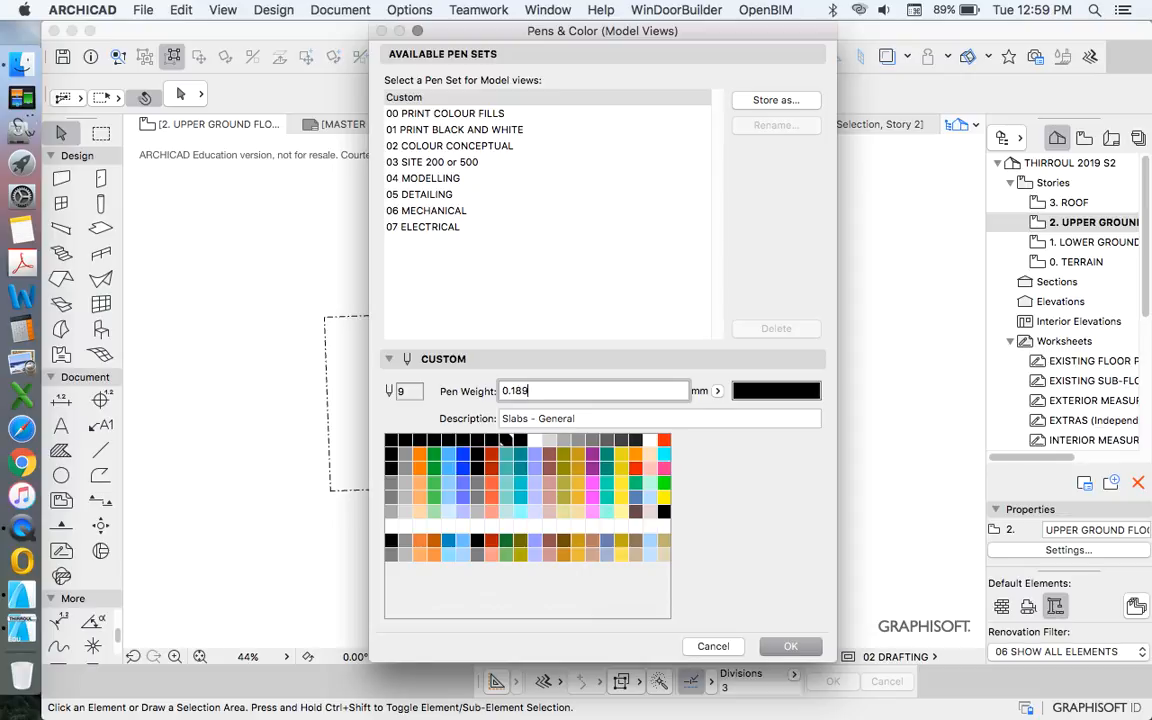
pyautogui.write('0.90')
pyautogui.click(521, 442)
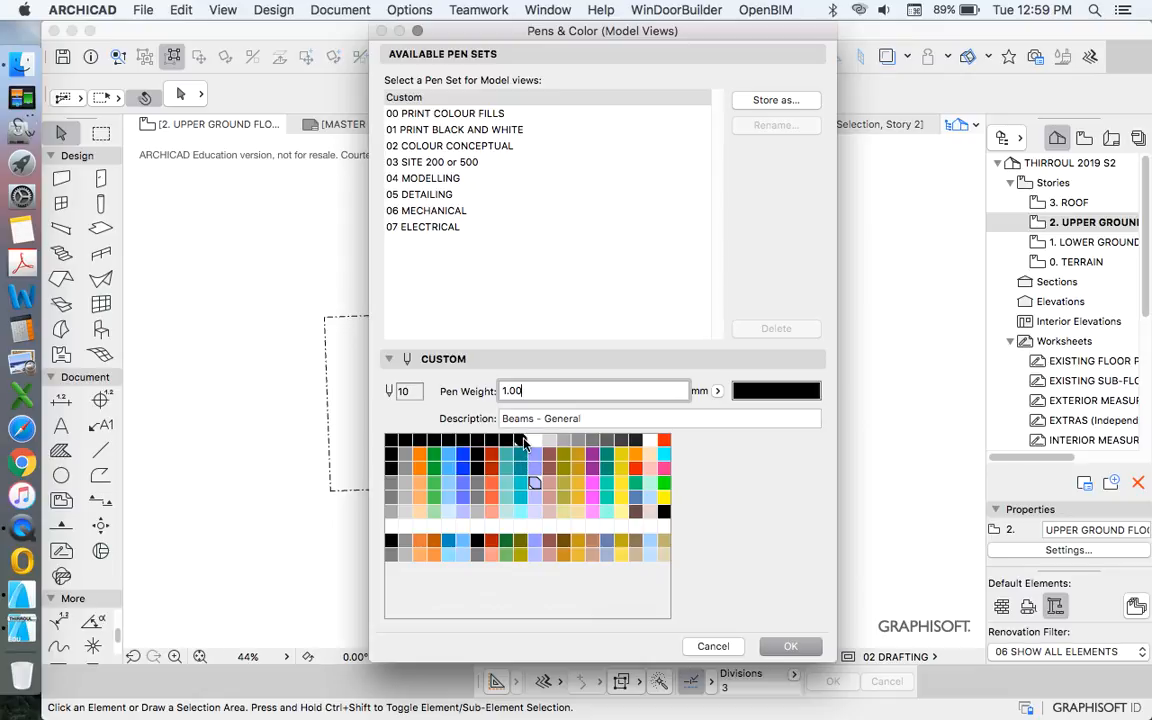
# Set pens 11 through 19 to a weight of 0.20 mm.
pyautogui.click(520, 468)
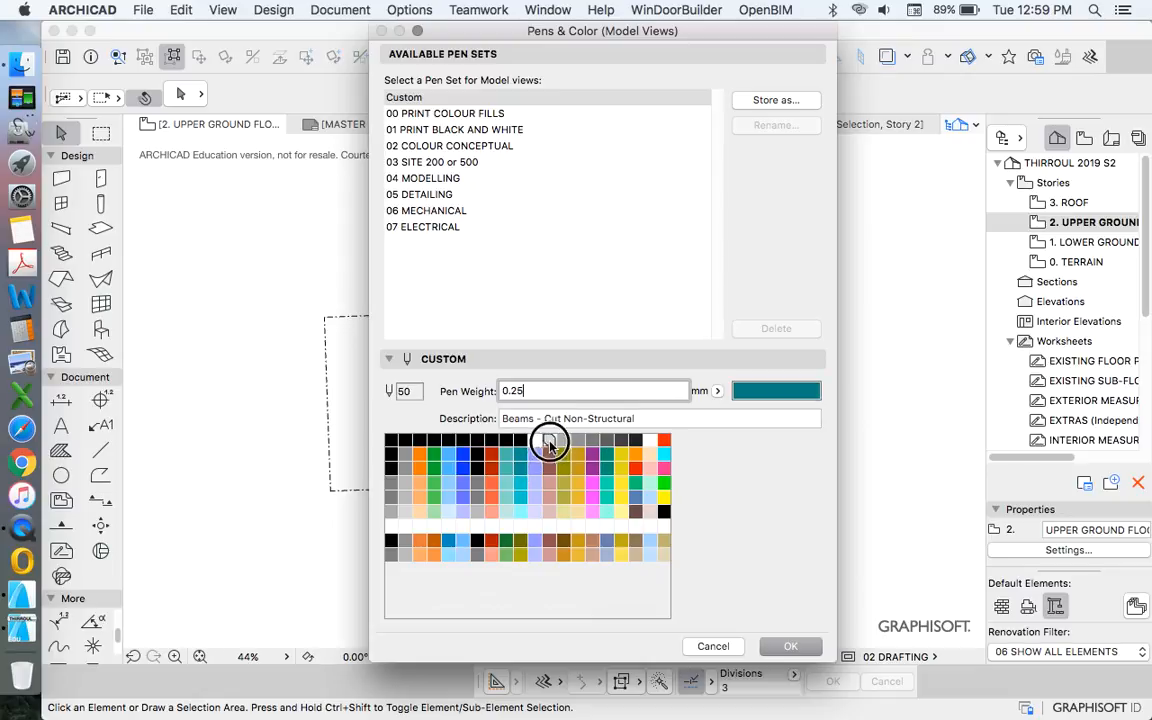
pyautogui.click(549, 440)
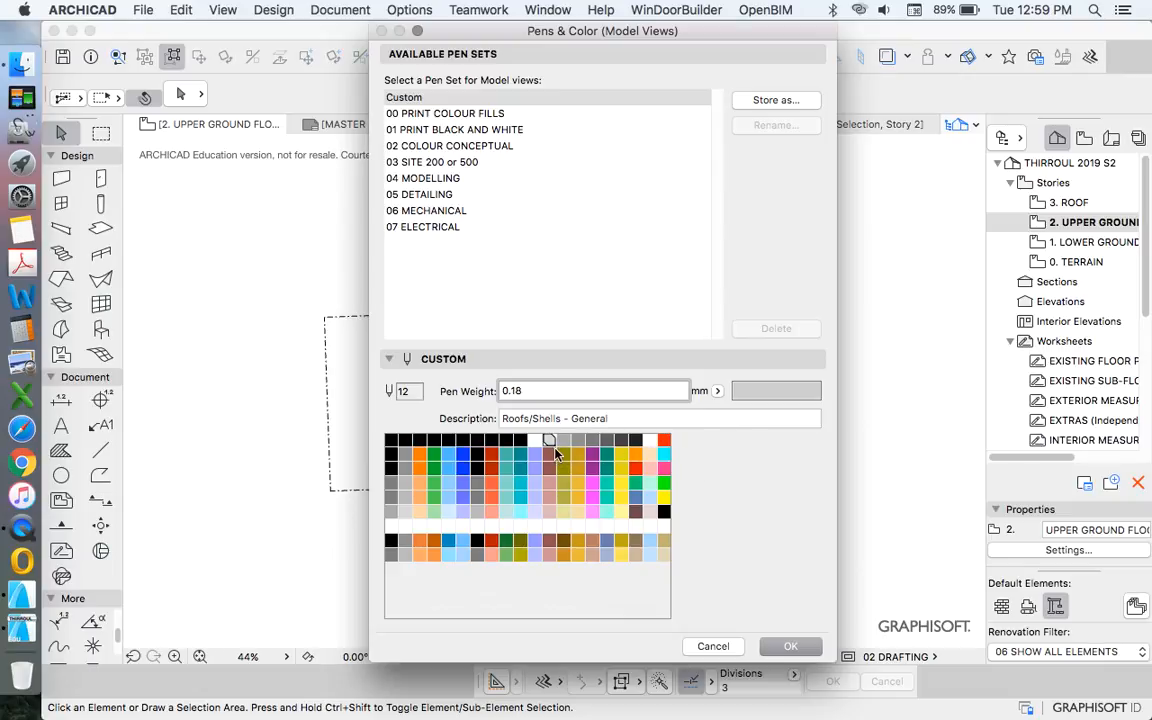
pyautogui.click(649, 441)
pyautogui.moveTo(536, 440); pyautogui.dragTo(649, 439)
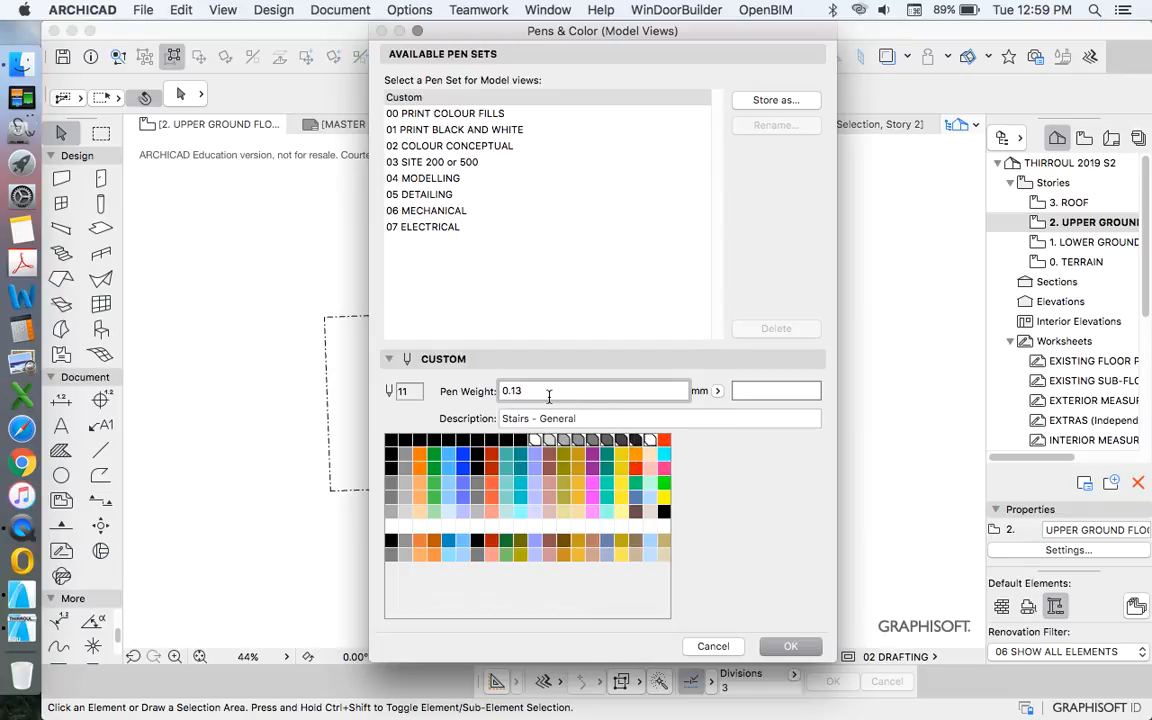
pyautogui.press('BackSpace')
pyautogui.press('BackSpace')
pyautogui.write('20')
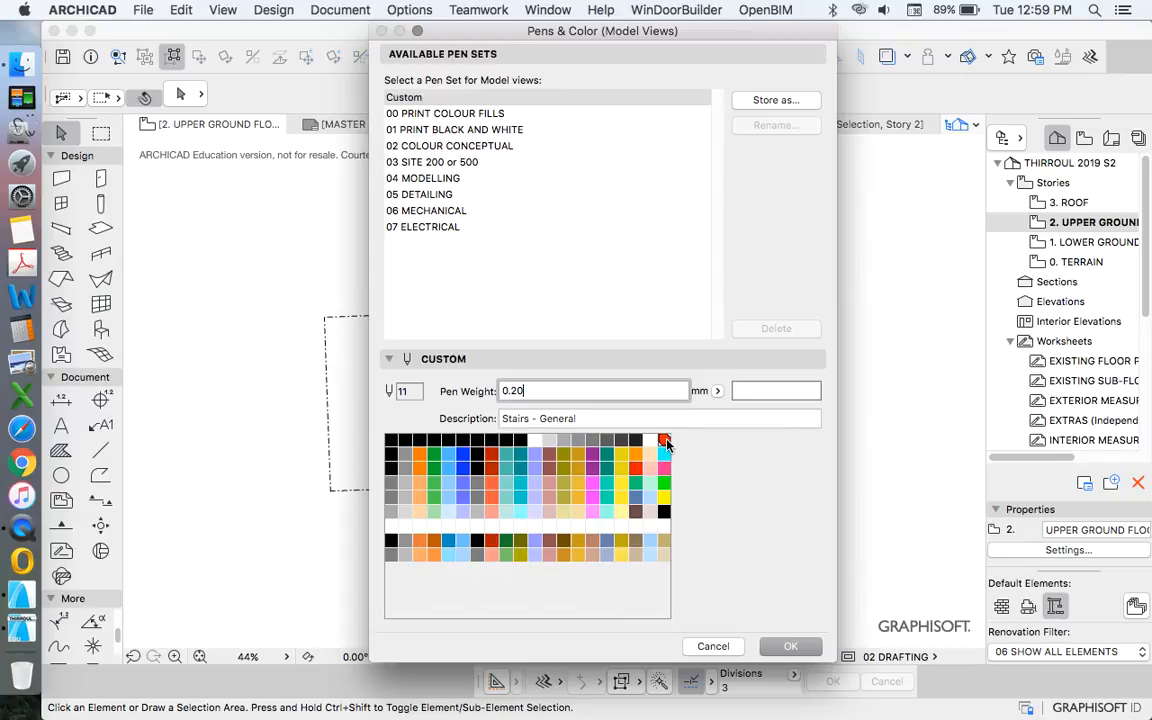
pyautogui.click(621, 443)
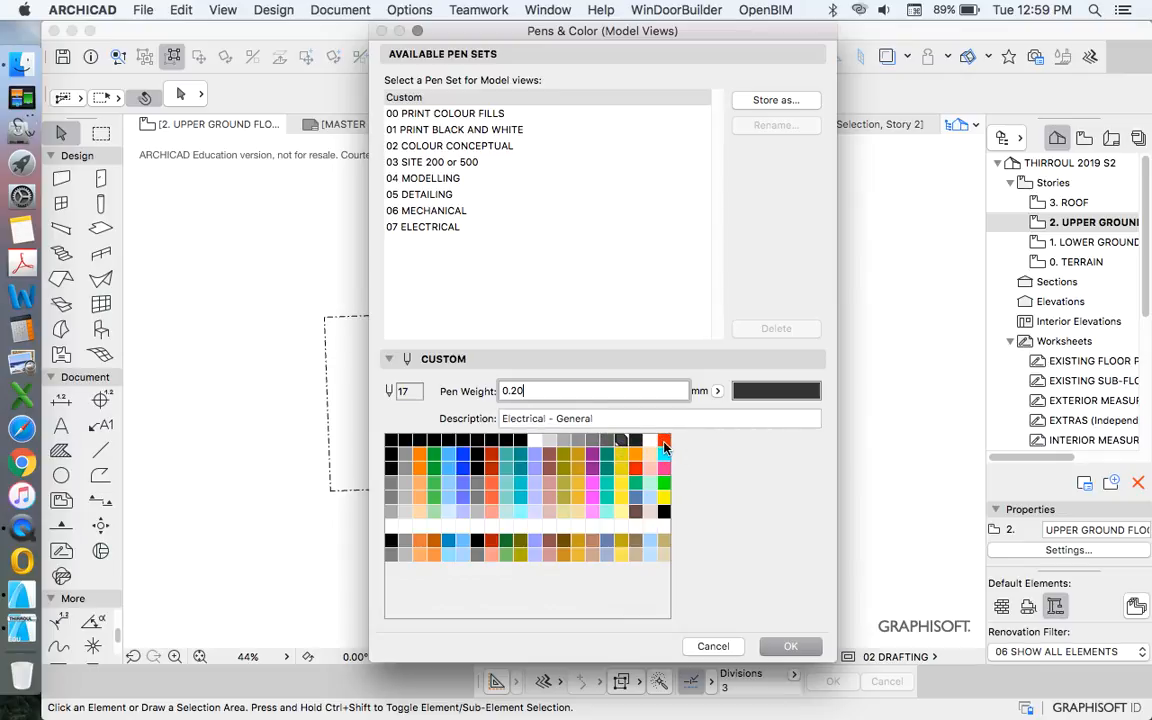
# Set red pen 20's weight to 1.00 mm.
pyautogui.click(663, 441)
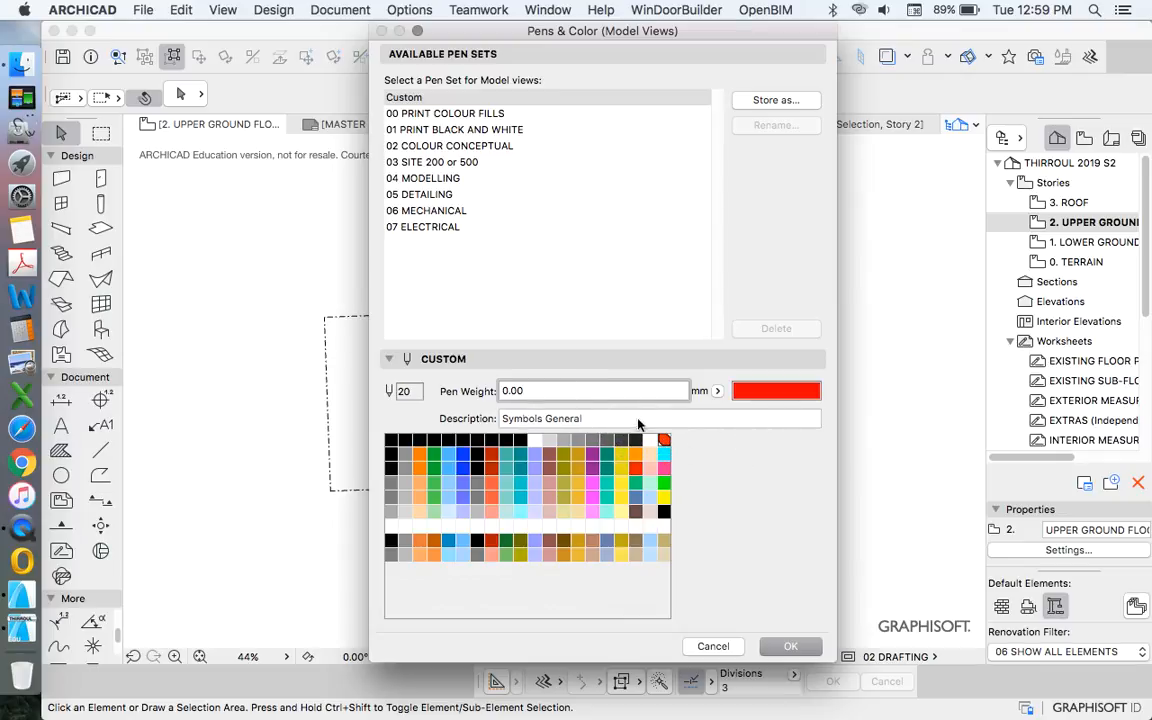
pyautogui.click(522, 390)
pyautogui.doubleClick(522, 390)
pyautogui.write('0.40')
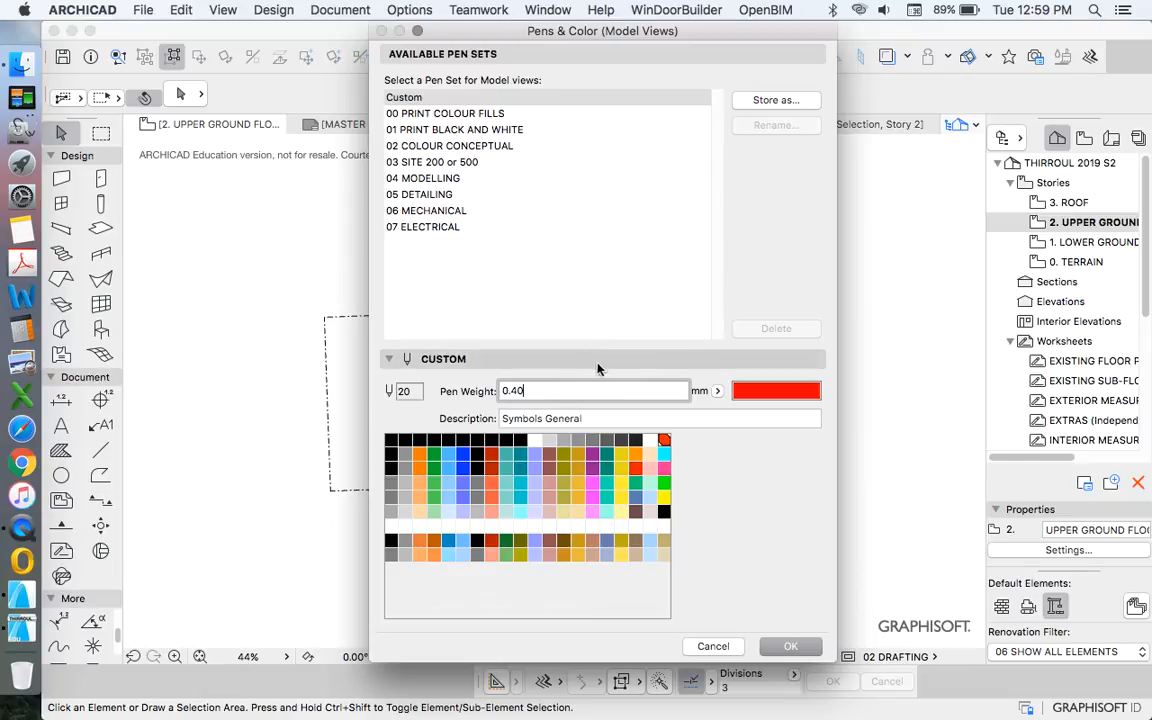
pyautogui.doubleClick(514, 390)
pyautogui.write('1')
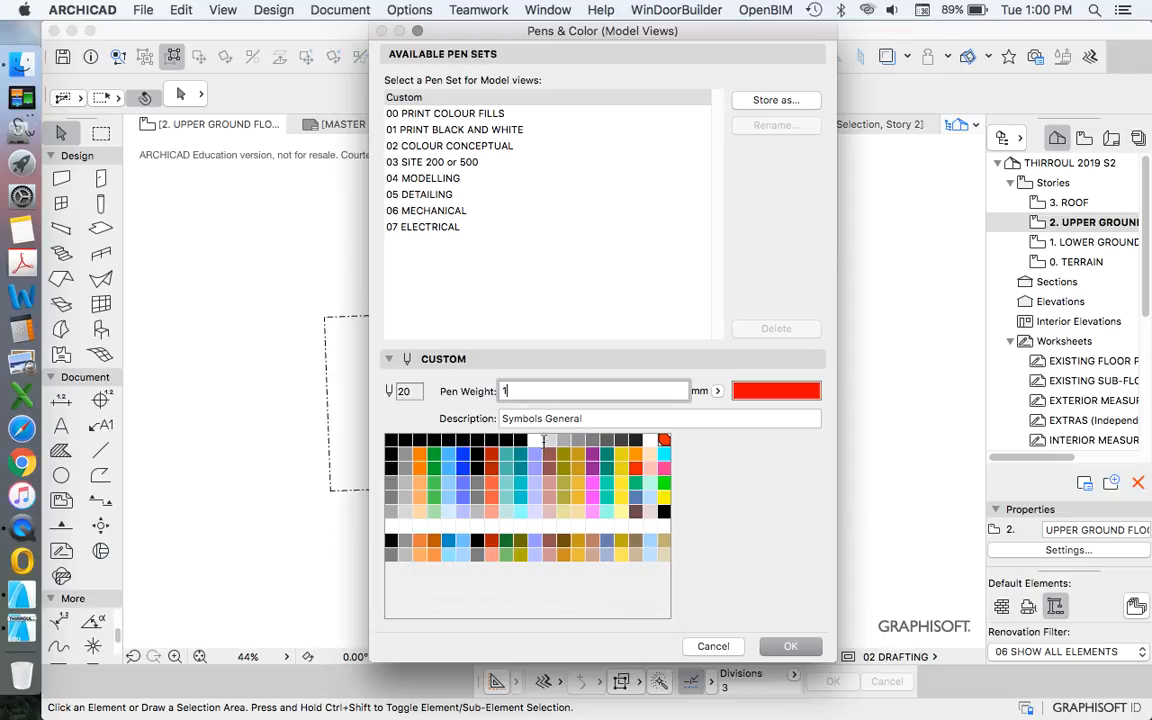
pyautogui.write('.00')
# Store the edited pens as a new set named after the user and close with OK.
pyautogui.click(789, 102)
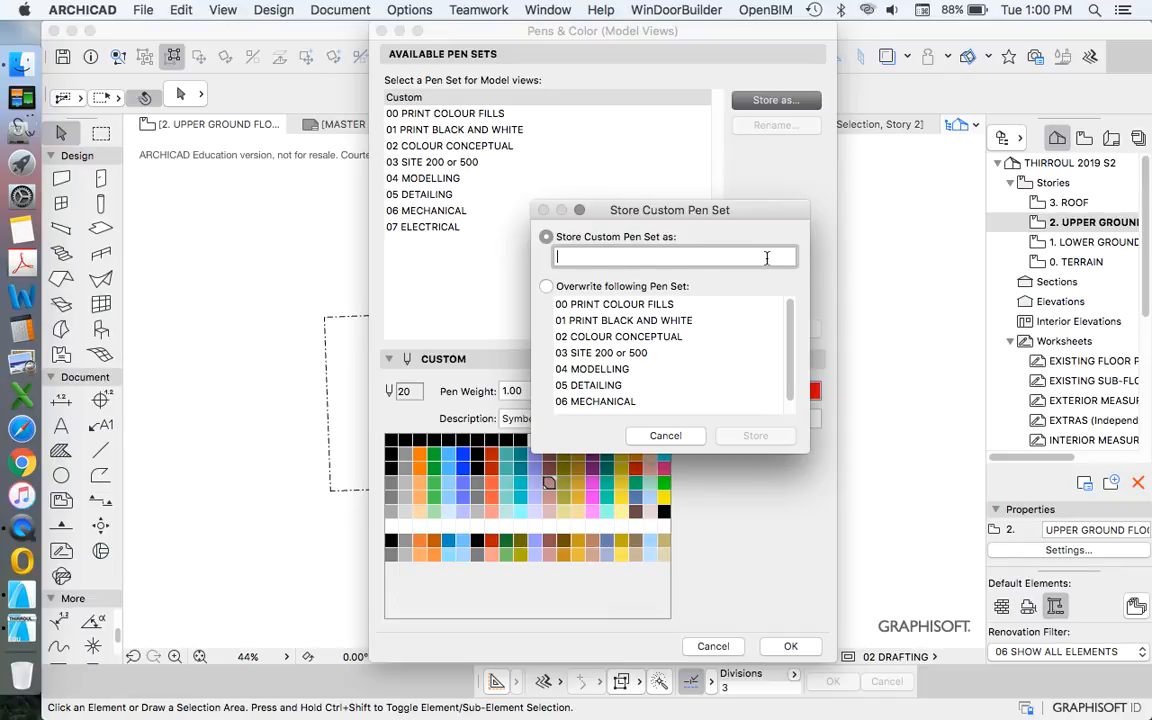
pyautogui.write('ROBERT MANN')
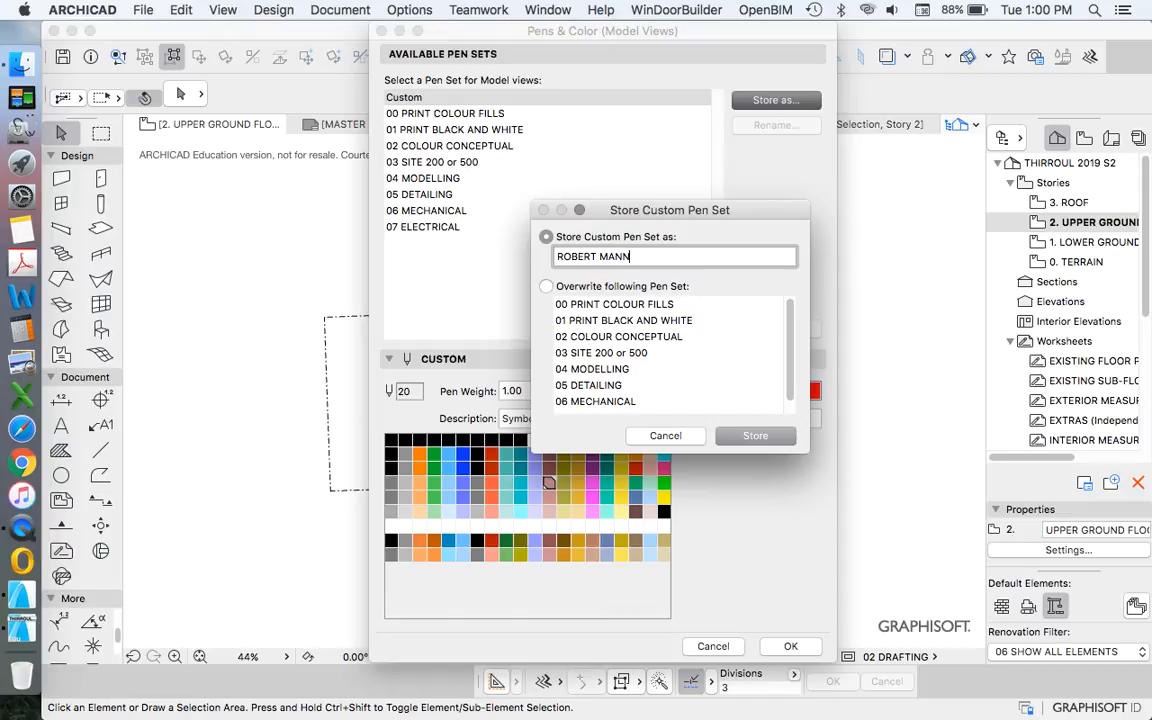
pyautogui.press('Return')
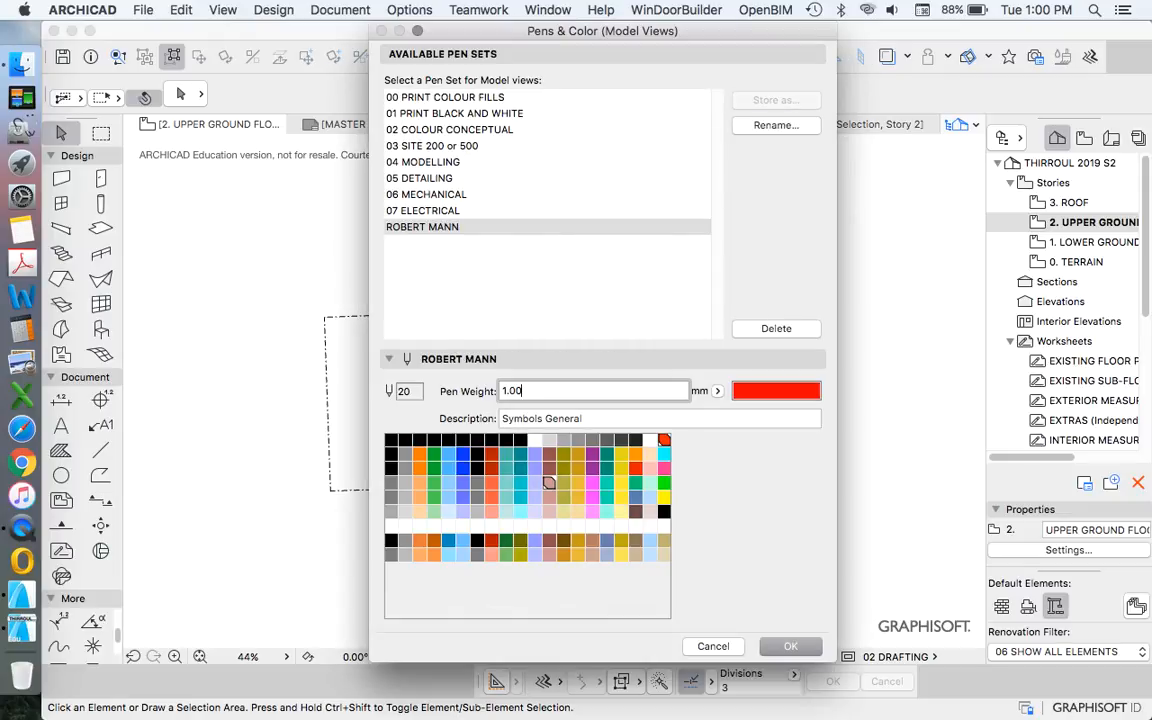
pyautogui.click(792, 647)
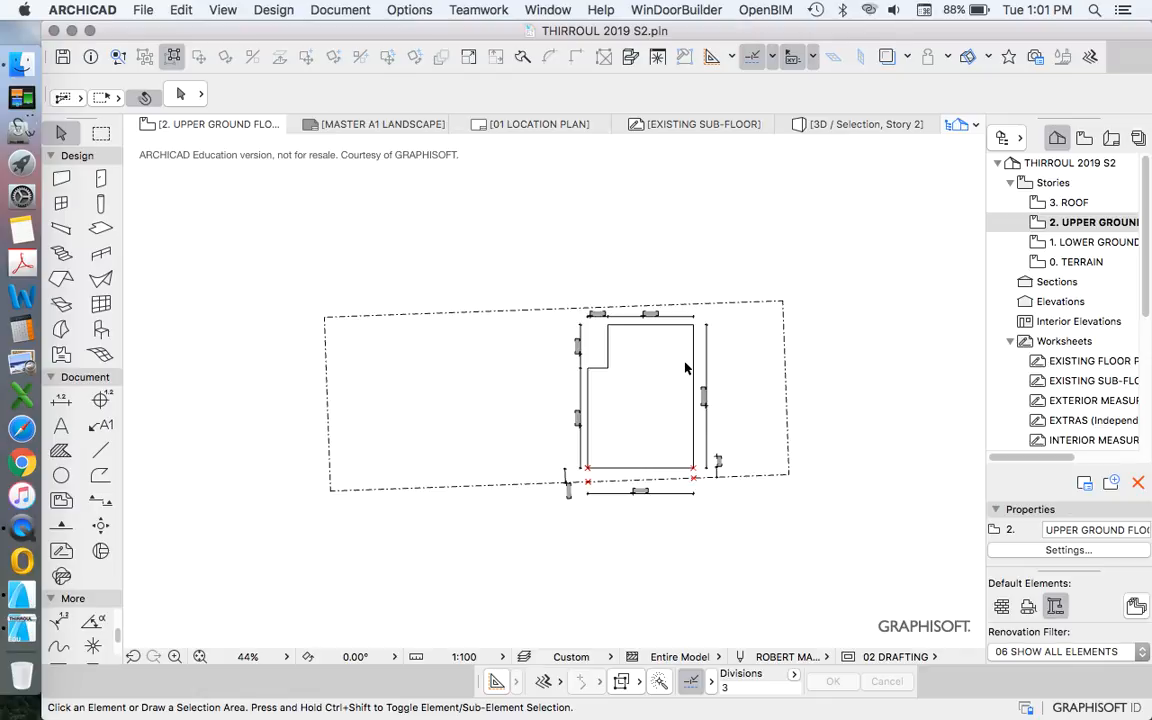
# Scroll the Navigator, collapse the Worksheets folder and select Details.
pyautogui.scroll(3, 647, 430)
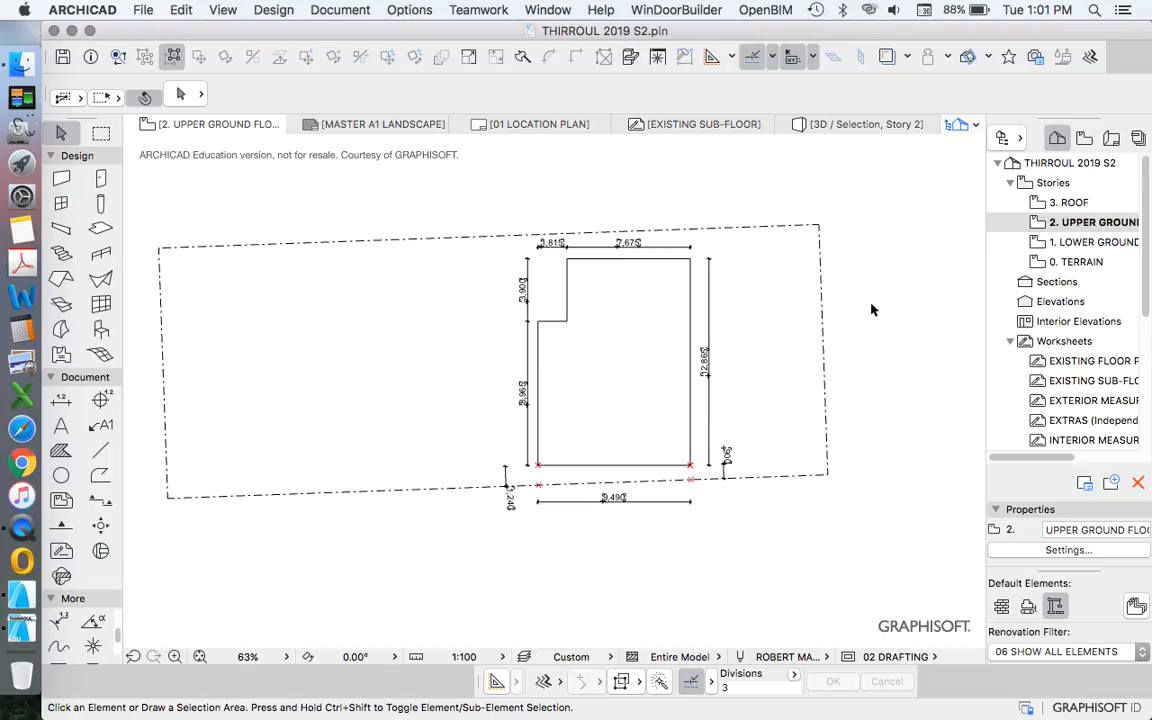
pyautogui.scroll(-2, 1075, 300)
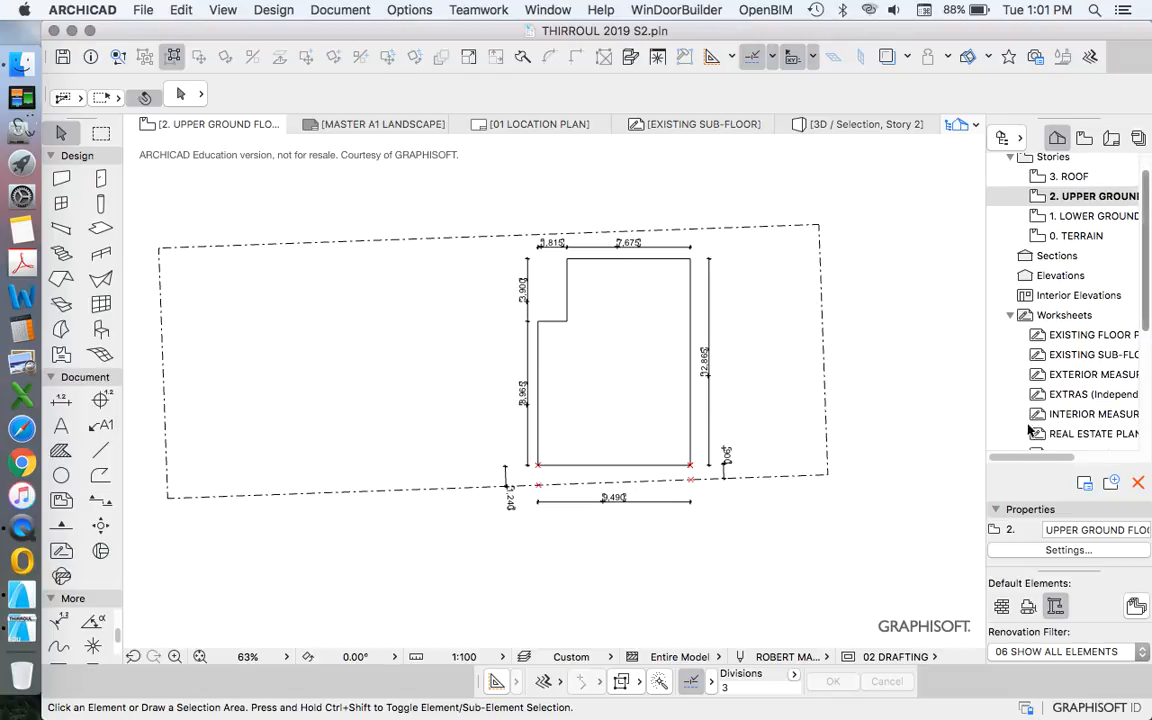
pyautogui.scroll(-2, 1073, 375)
pyautogui.scroll(-2, 1052, 310)
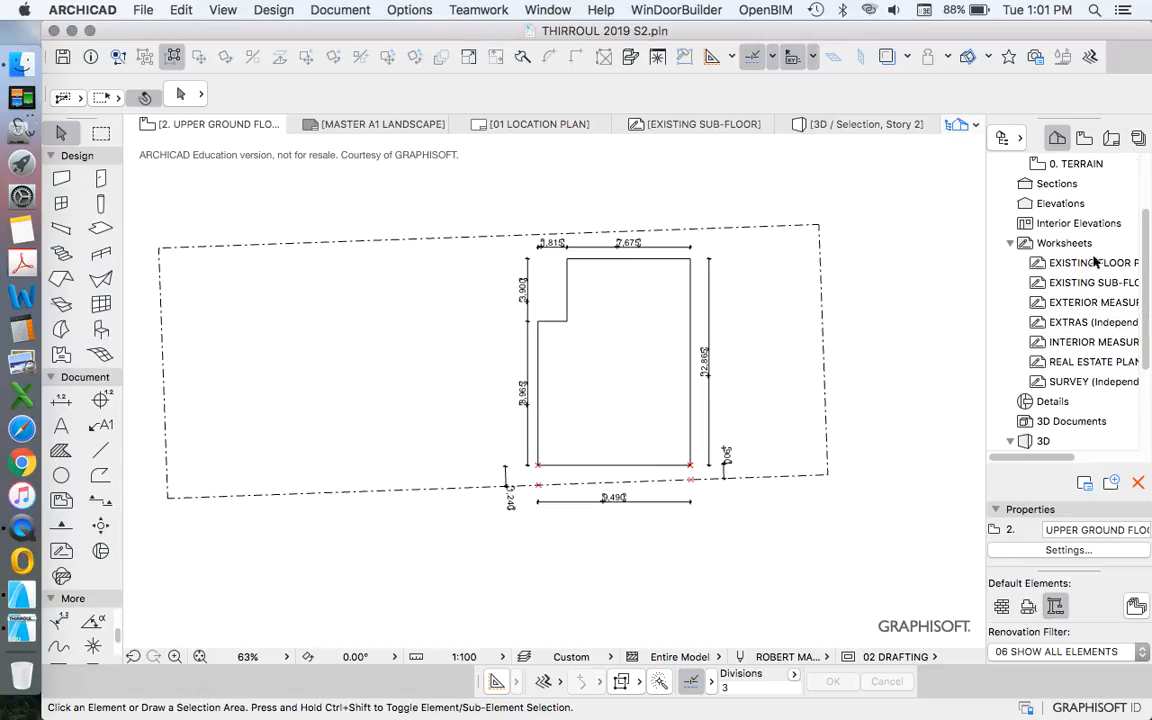
pyautogui.scroll(5, 1110, 255)
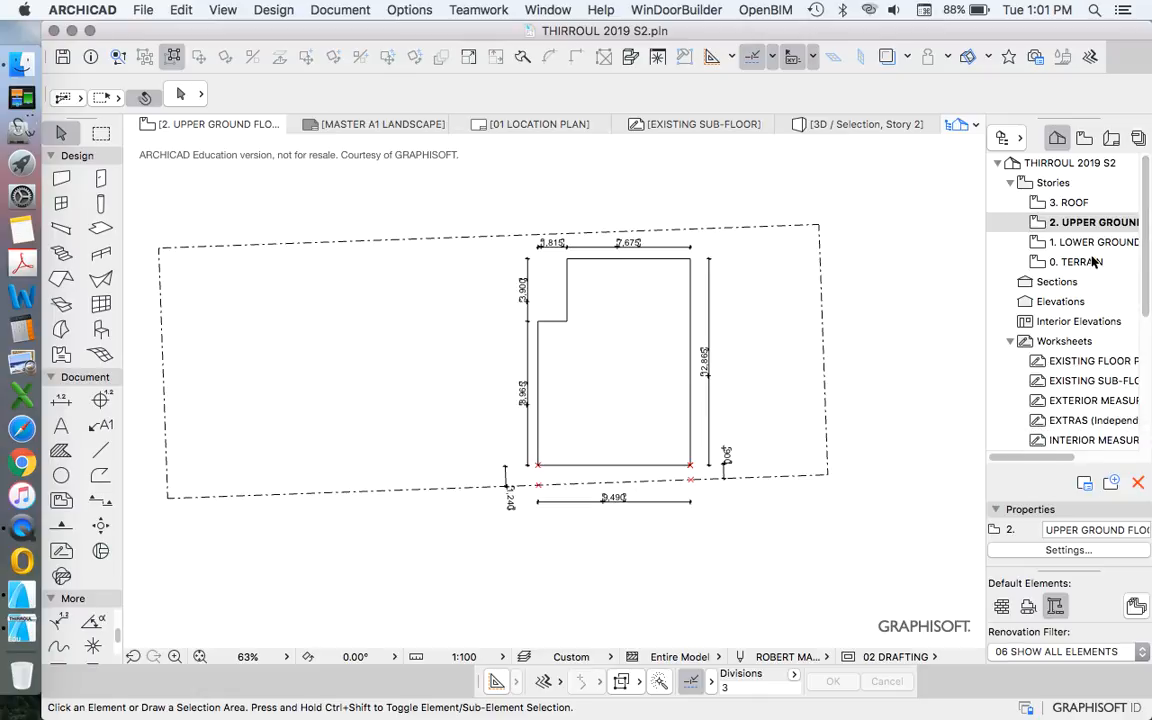
pyautogui.scroll(-1, 1070, 330)
pyautogui.scroll(1, 1067, 230)
pyautogui.scroll(-1, 1093, 285)
pyautogui.scroll(-5, 1093, 285)
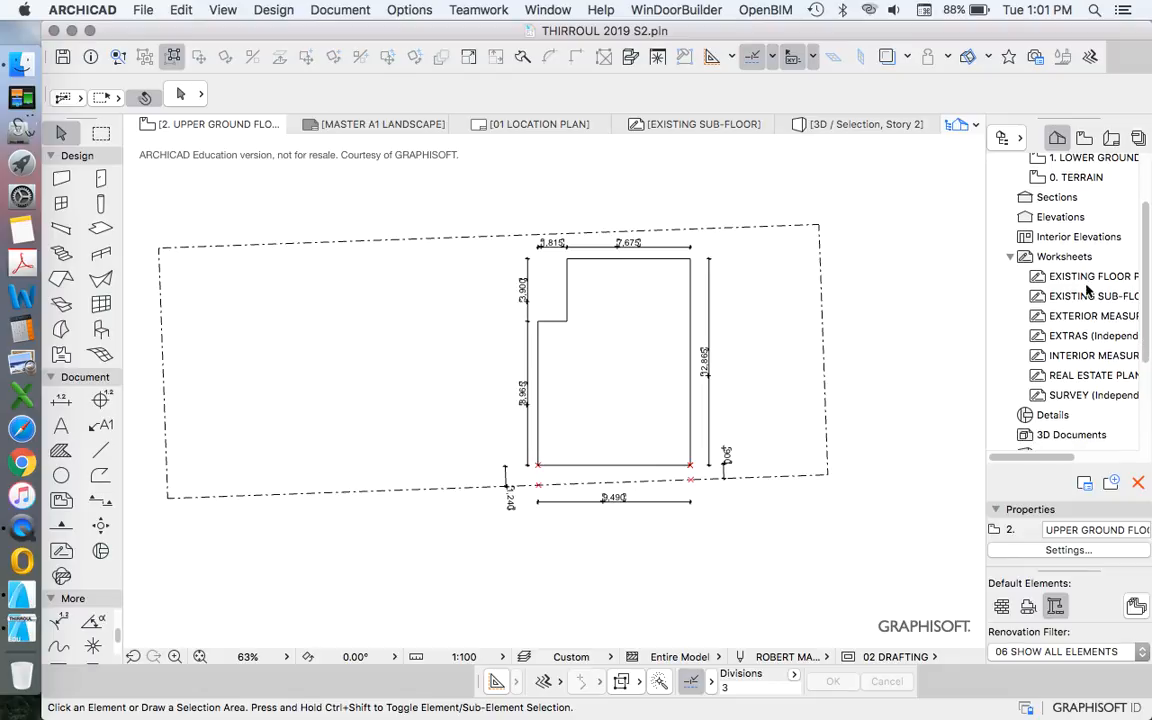
pyautogui.doubleClick(1060, 244)
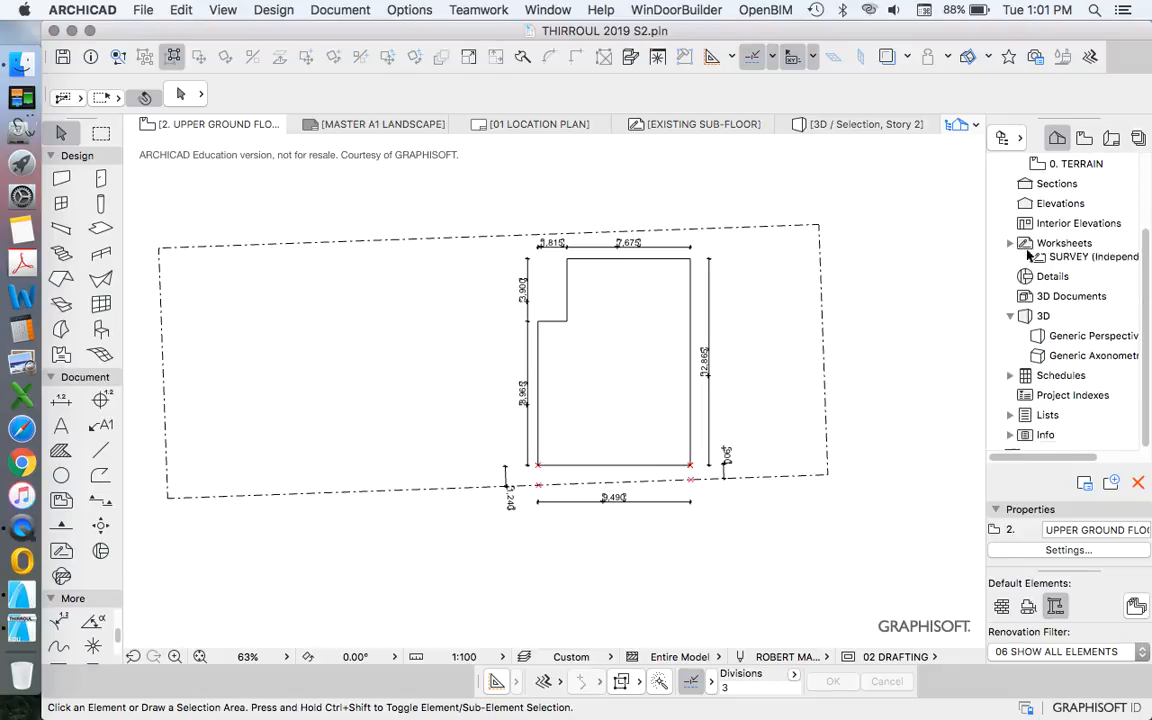
pyautogui.click(1039, 268)
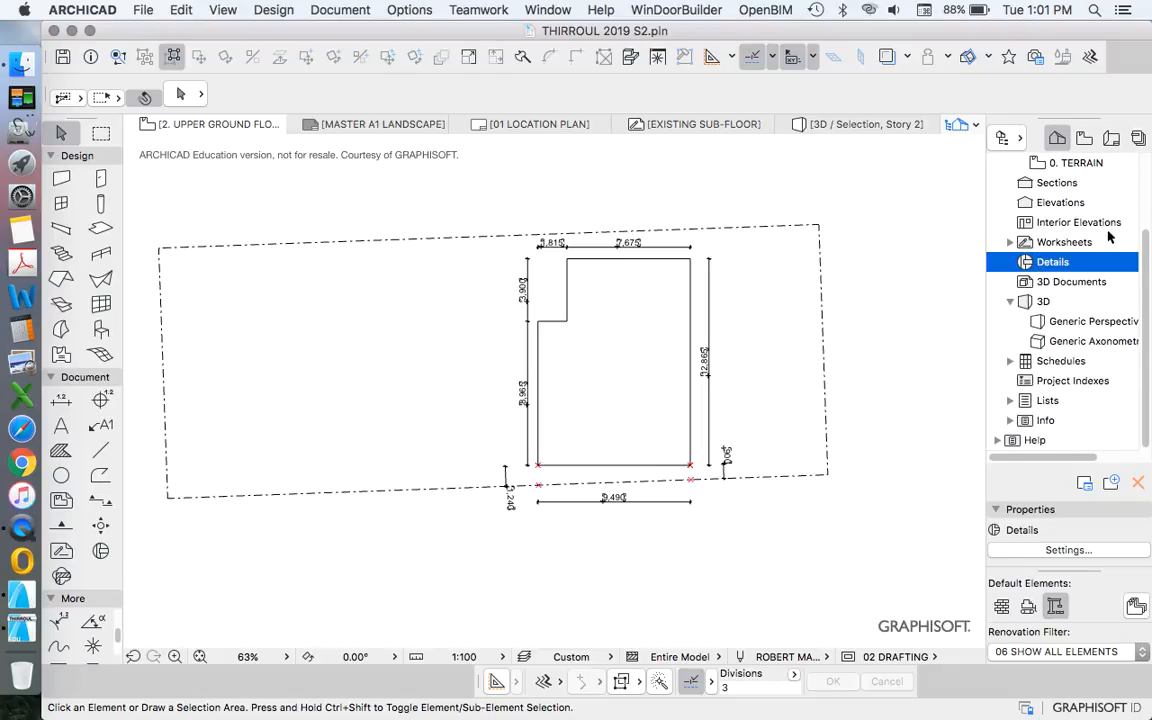
# Create an independent detail named '2D CONSTRUCTION DETAILS' with an empty reference ID.
pyautogui.rightClick(1052, 266)
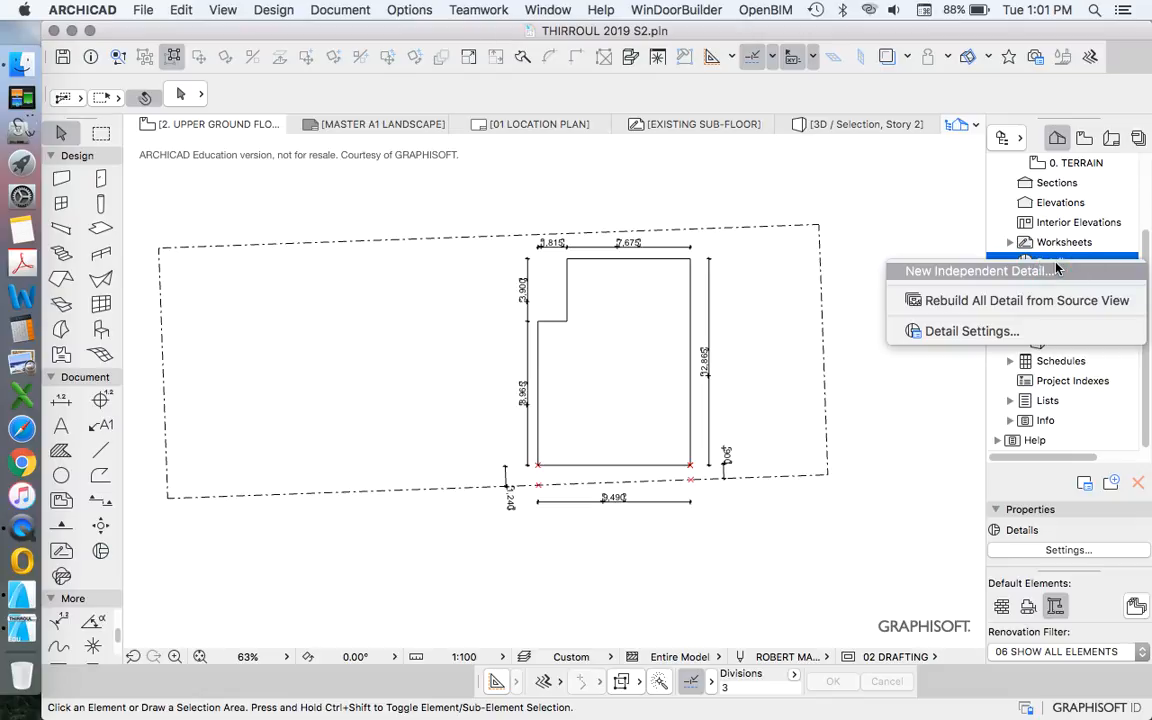
pyautogui.click(948, 272)
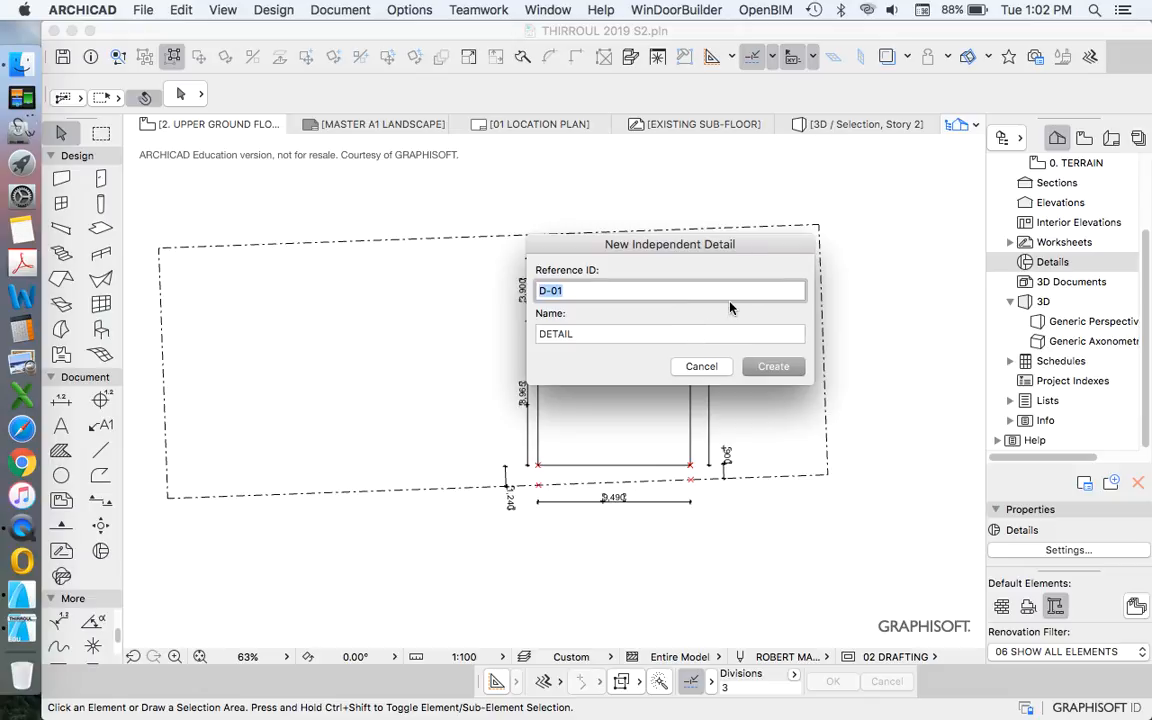
pyautogui.press('BackSpace')
pyautogui.click(614, 337)
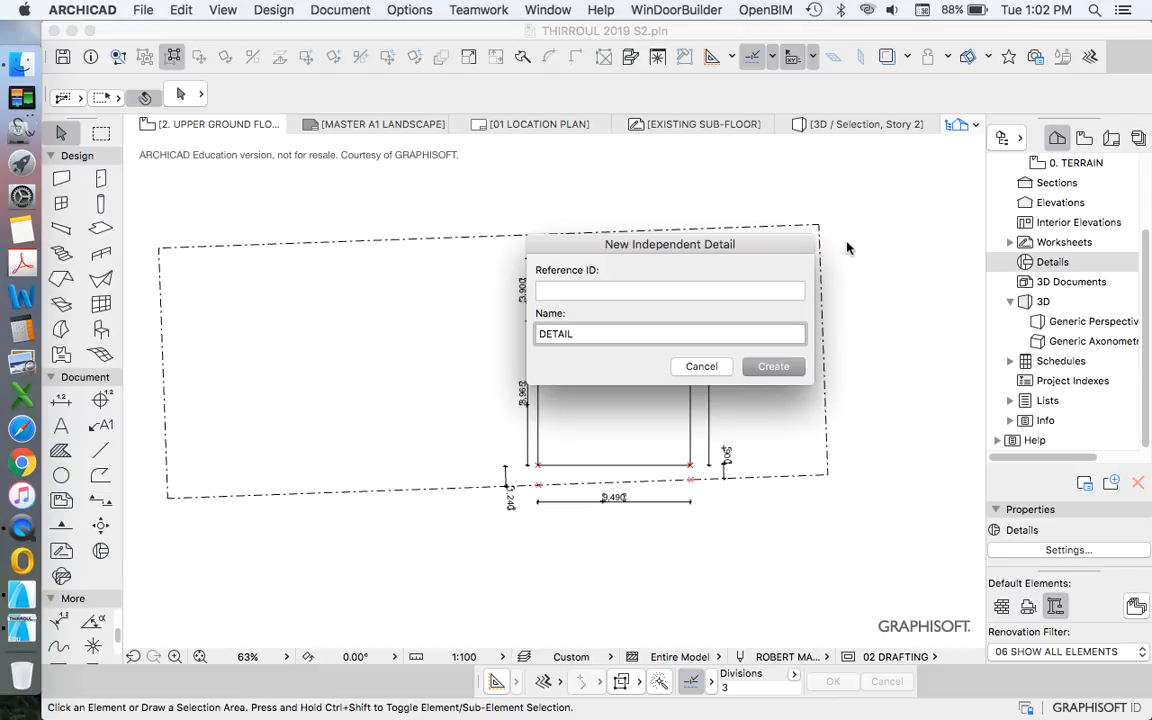
pyautogui.click(585, 333)
pyautogui.click(539, 333)
pyautogui.write('2D CONSTRUCTION')
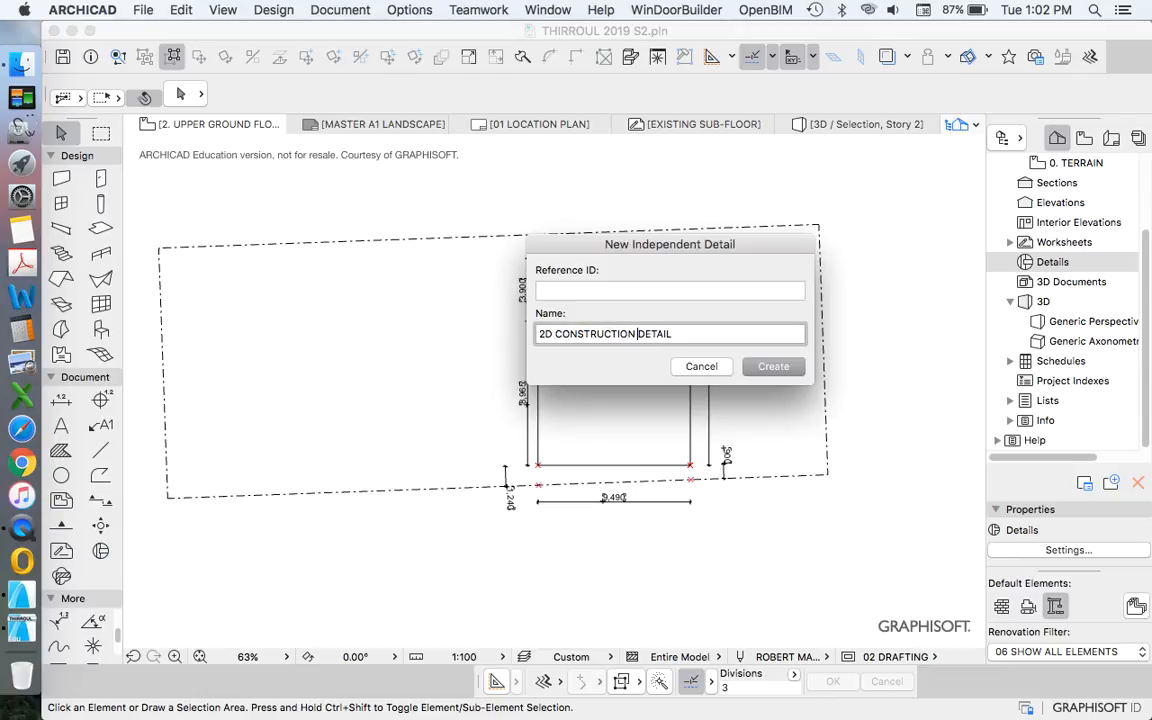
pyautogui.click(687, 333)
pyautogui.write('S')
pyautogui.click(778, 364)
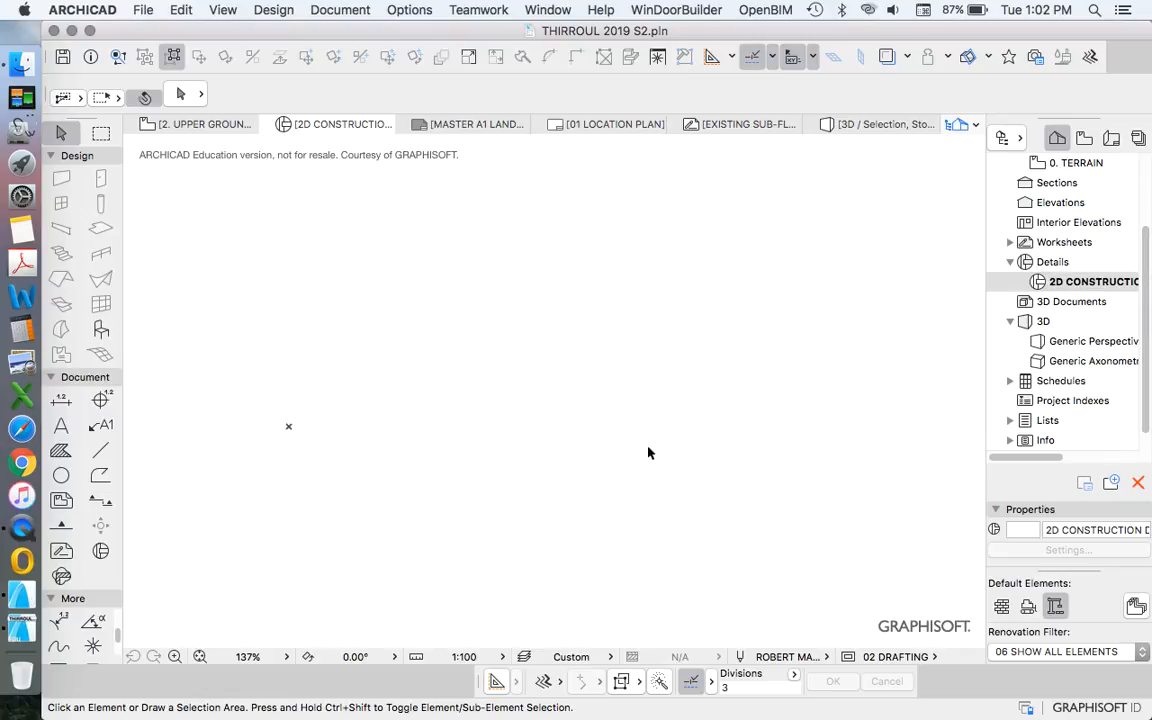
pyautogui.scroll(3, 1105, 225)
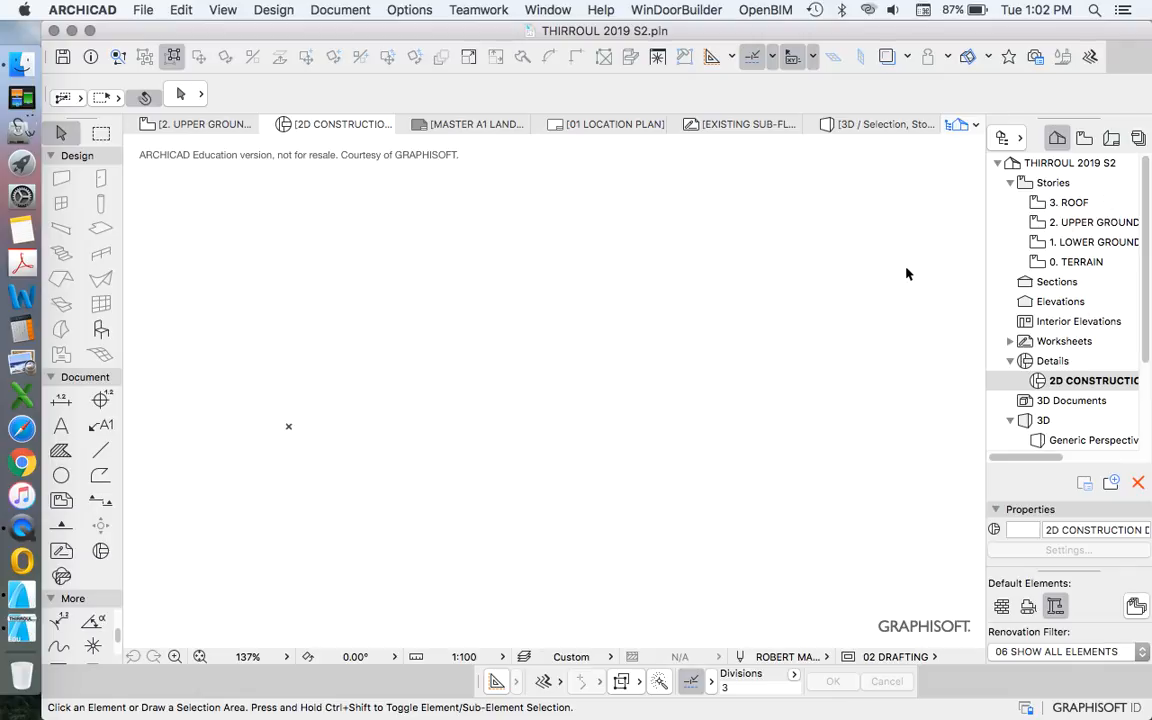
pyautogui.scroll(-5, 579, 404)
# Choose the rectangle Fill tool on the ARCHICAD Layer and bring up the Fill Default Settings.
pyautogui.click(60, 449)
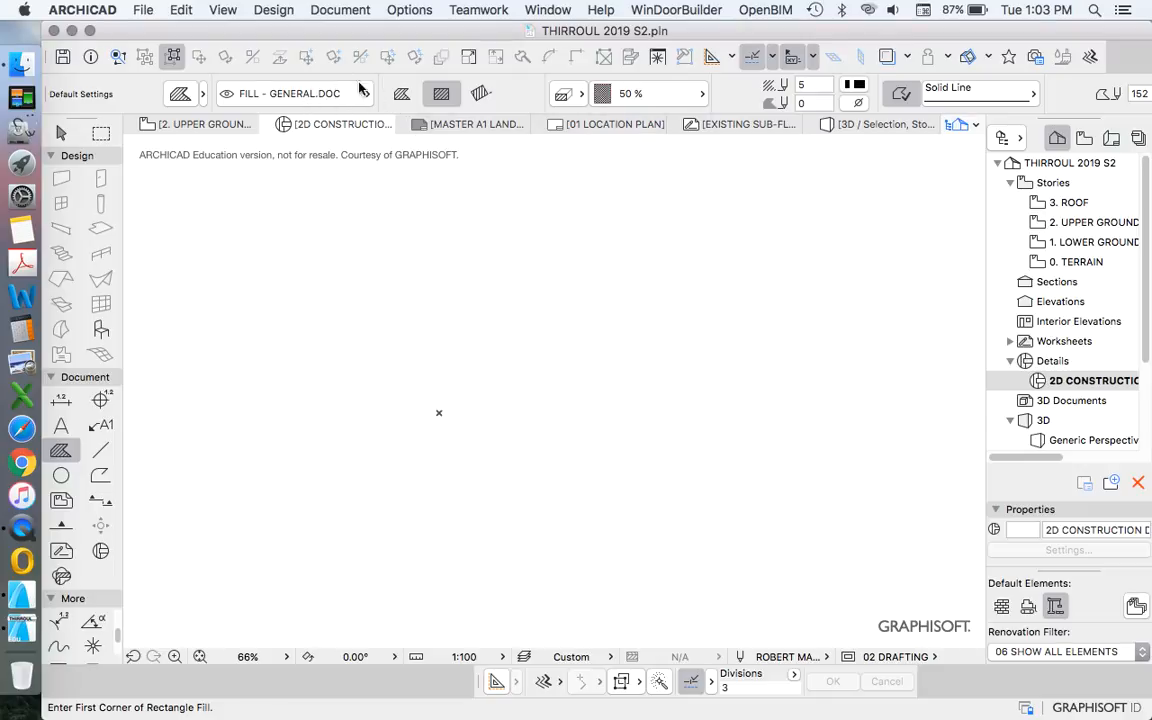
pyautogui.click(305, 92)
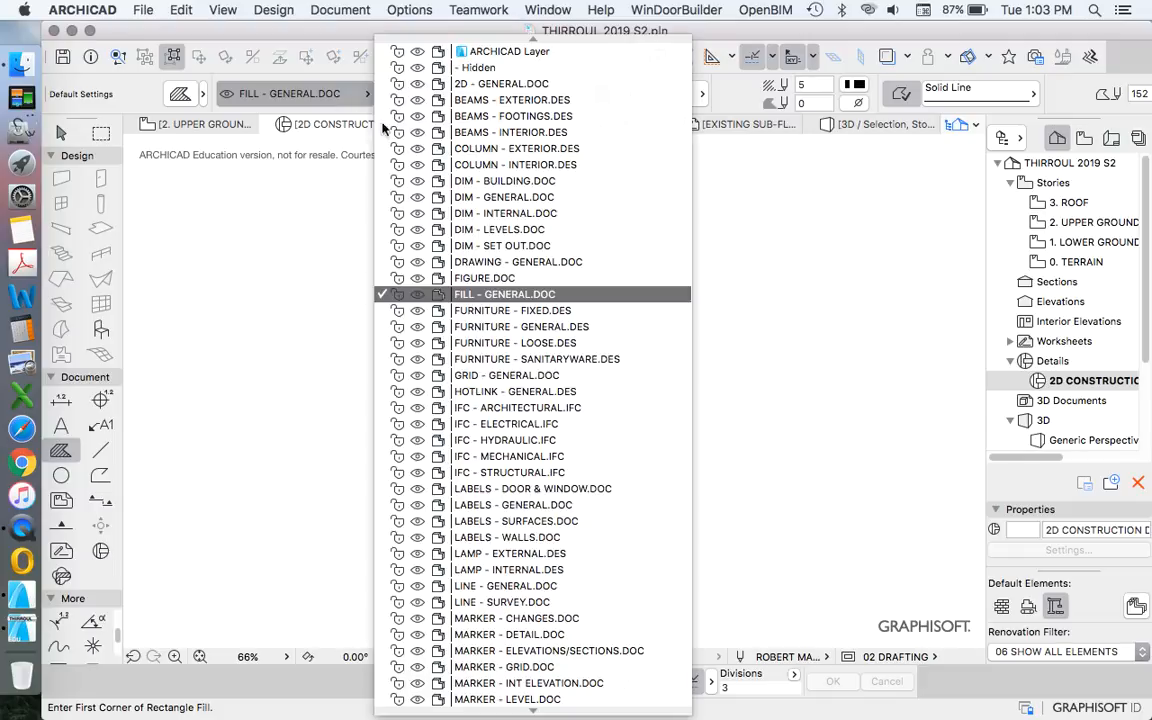
pyautogui.click(508, 51)
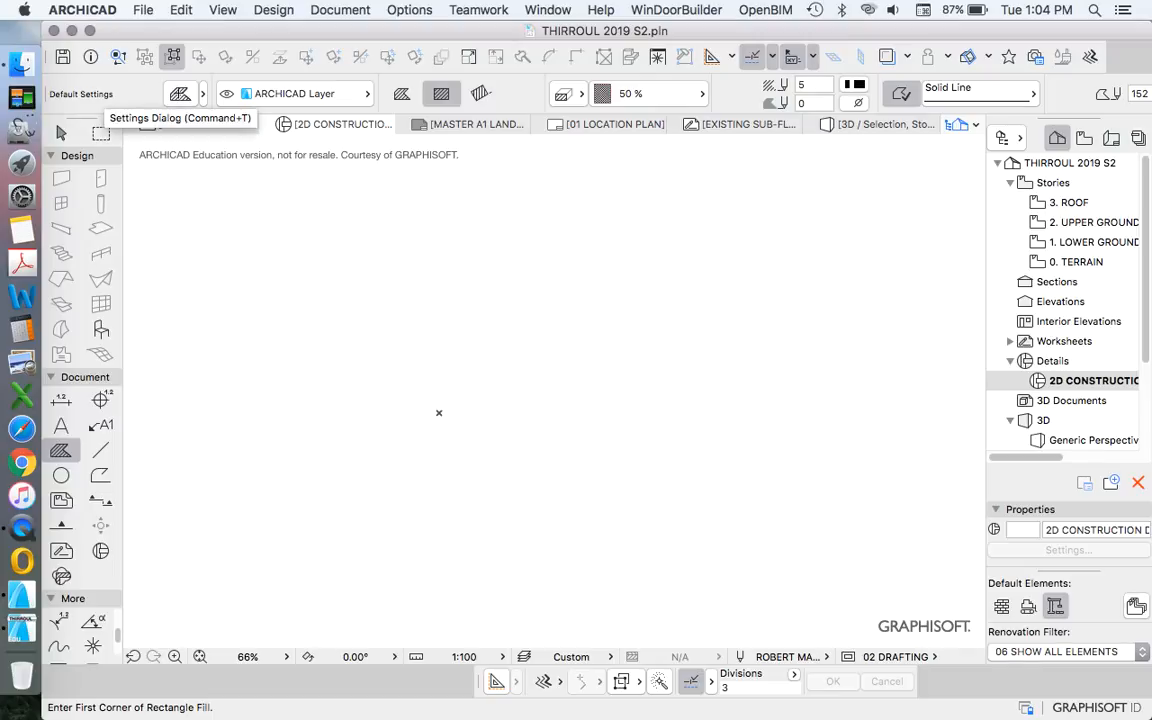
pyautogui.click(180, 93)
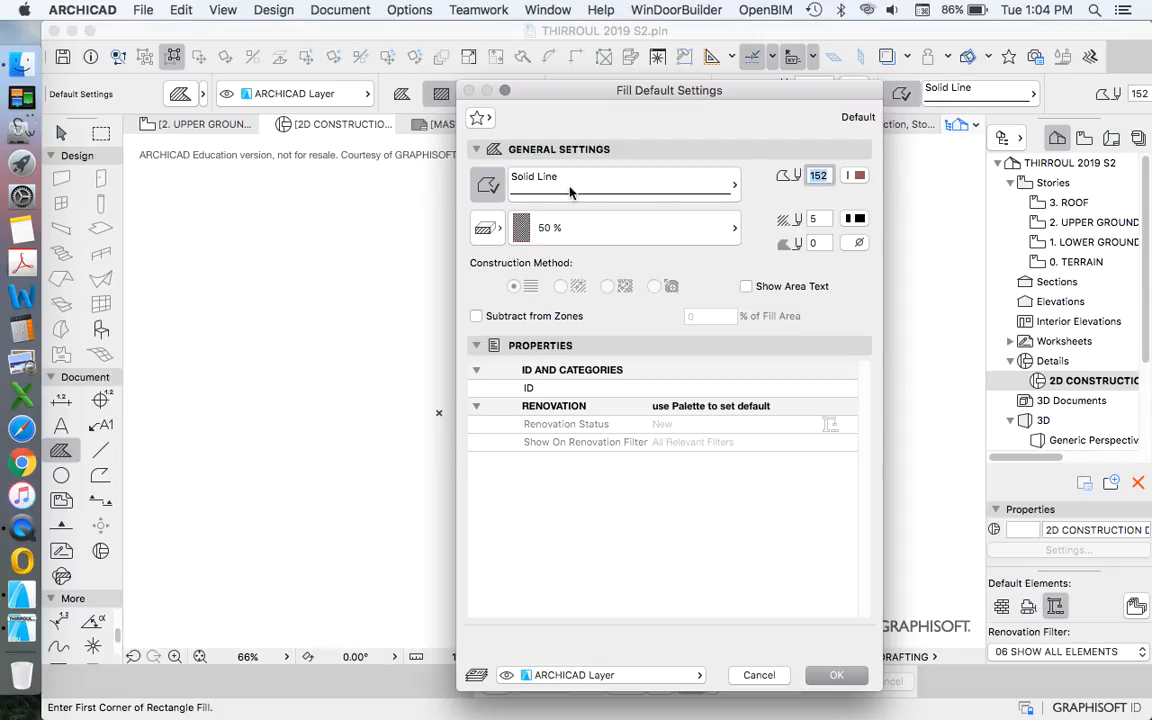
# Keep the fill's solid contour and change its outline pen from 152 to 4.
pyautogui.click(493, 186)
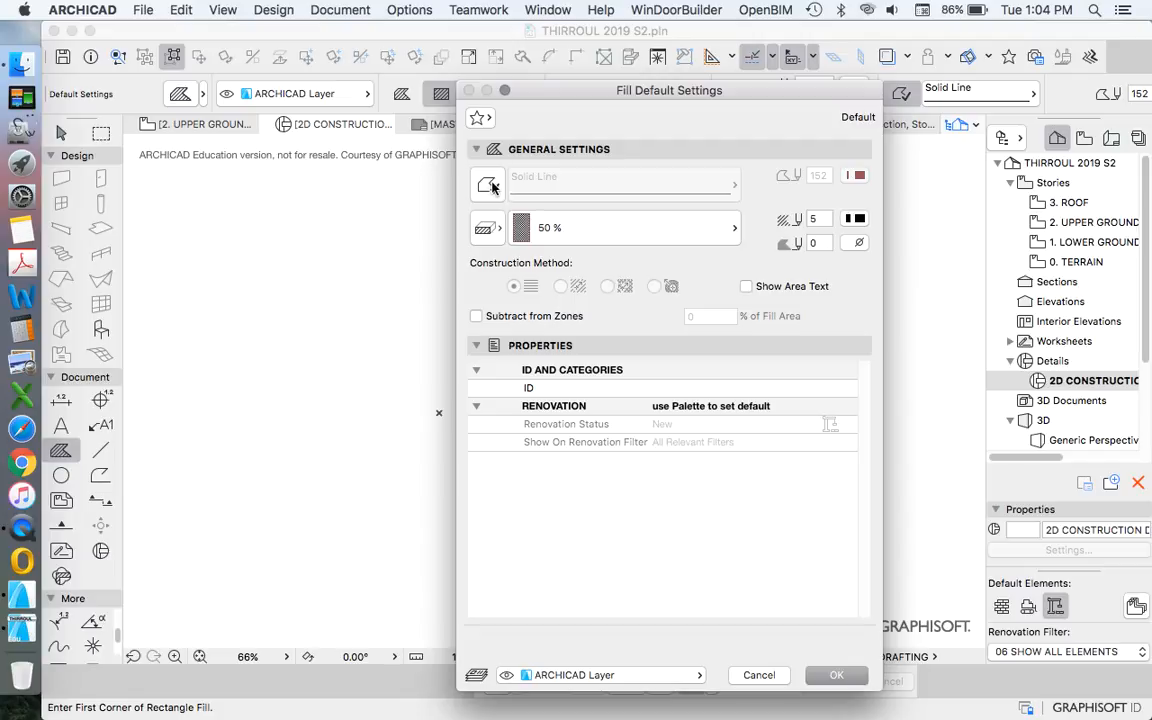
pyautogui.click(487, 184)
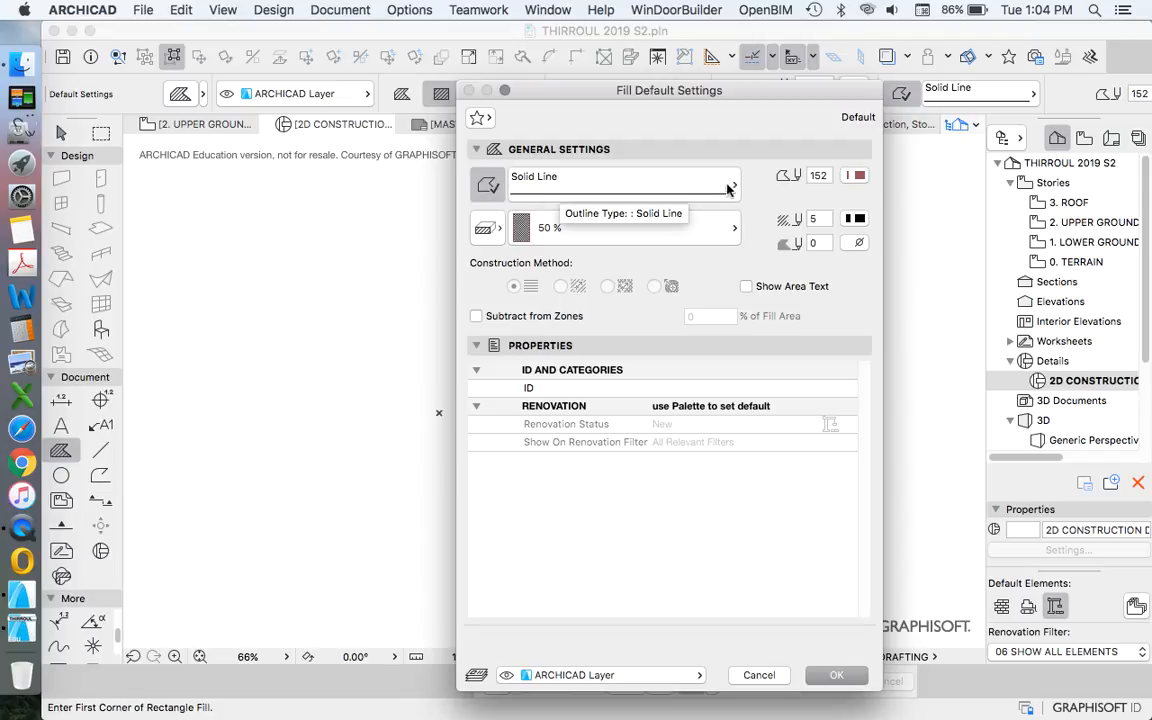
pyautogui.click(852, 175)
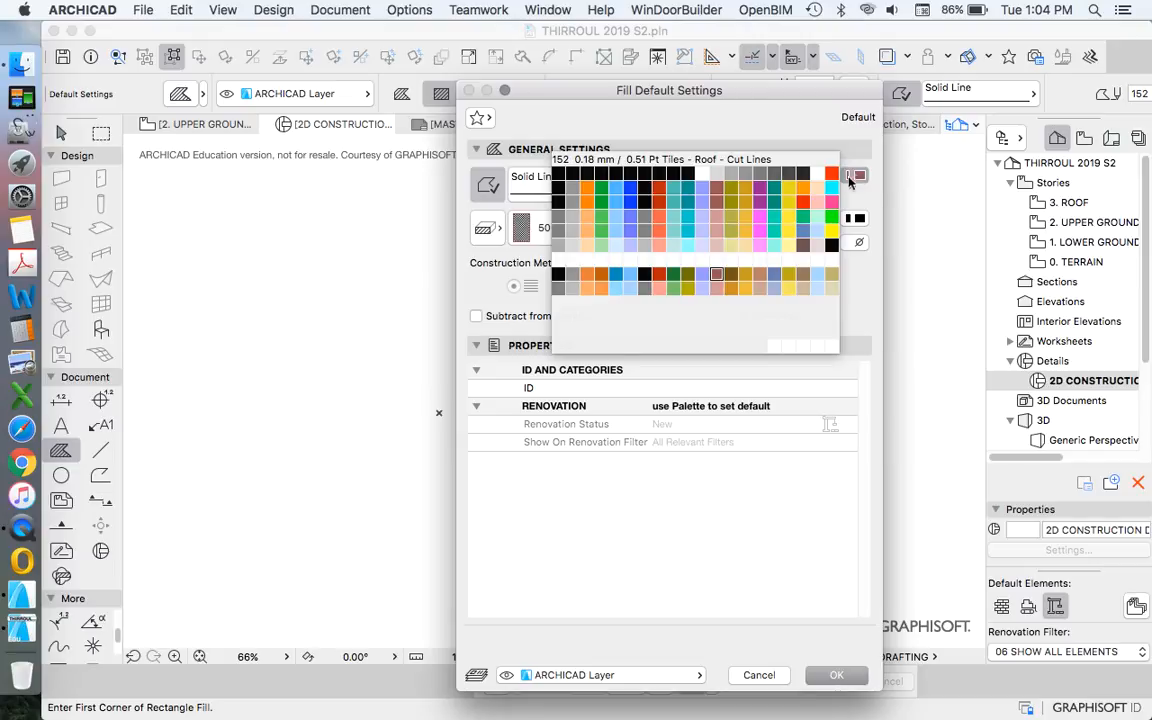
pyautogui.click(601, 176)
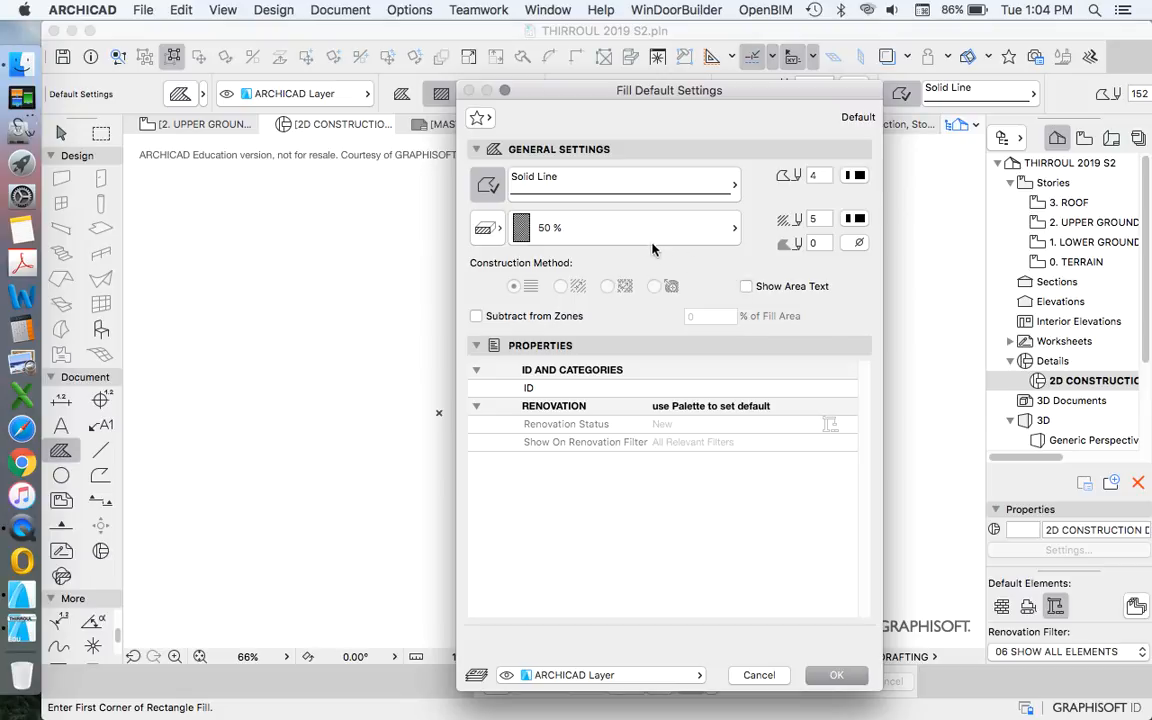
pyautogui.click(488, 230)
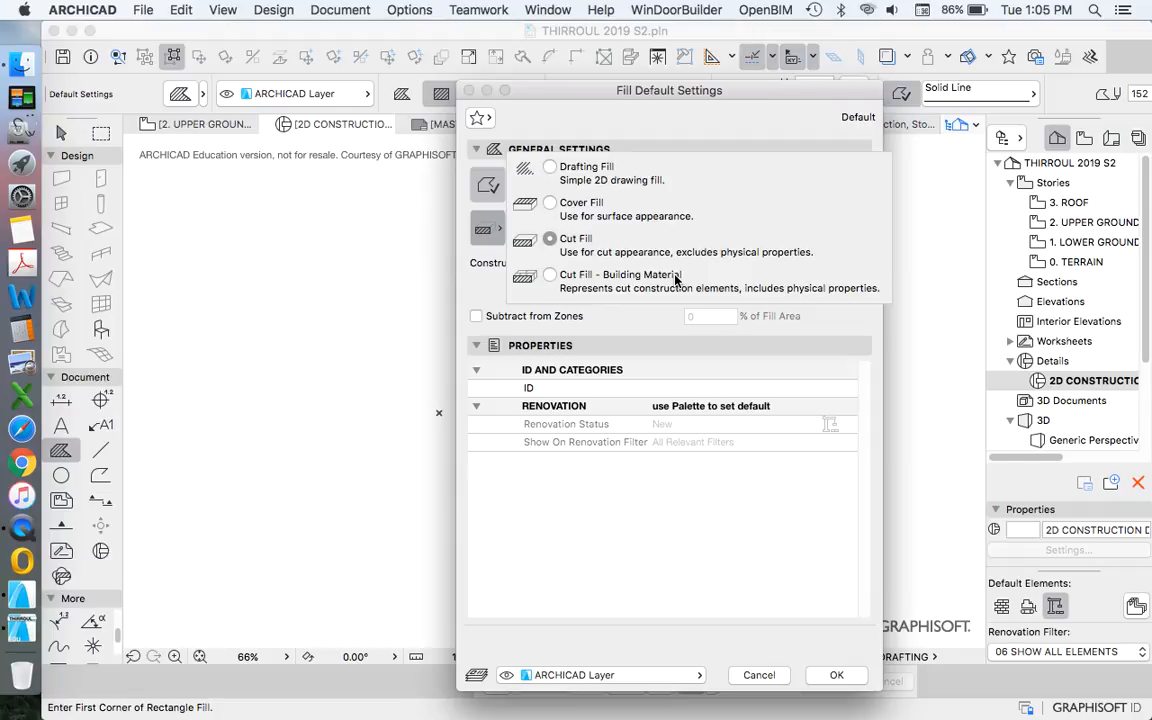
# Try a Cut Fill using the GENERIC - STRUCTURAL COMPONENTS building material.
pyautogui.click(562, 171)
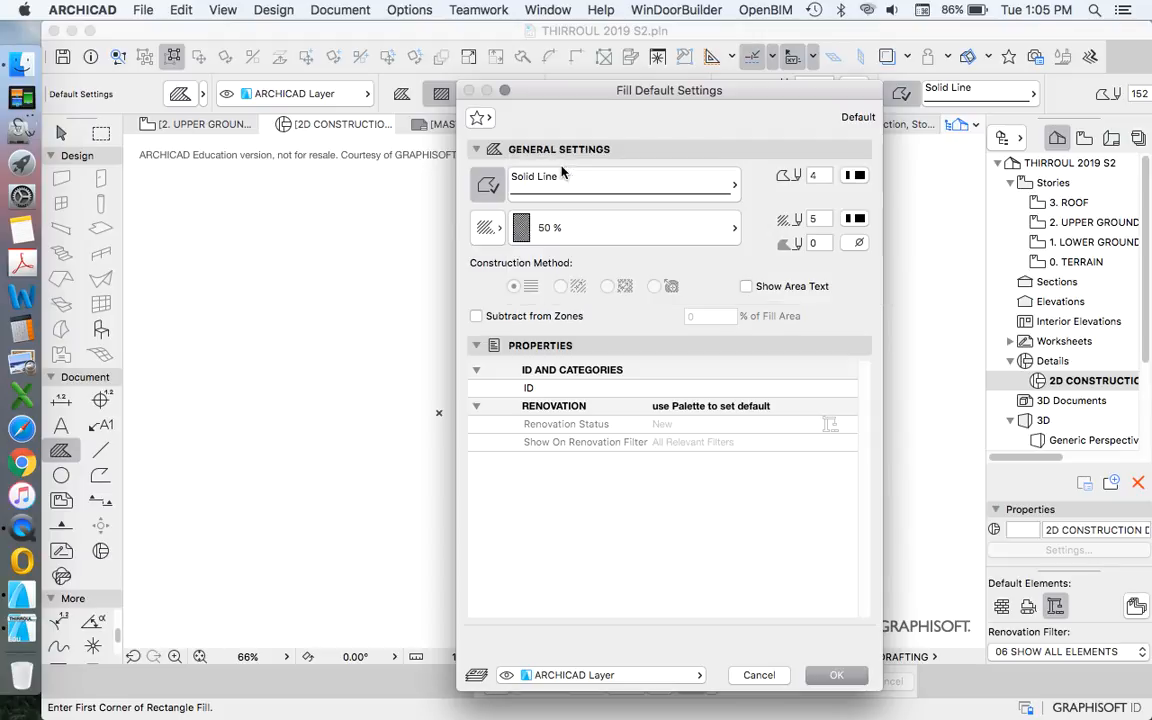
pyautogui.click(698, 230)
pyautogui.scroll(-10, 760, 180)
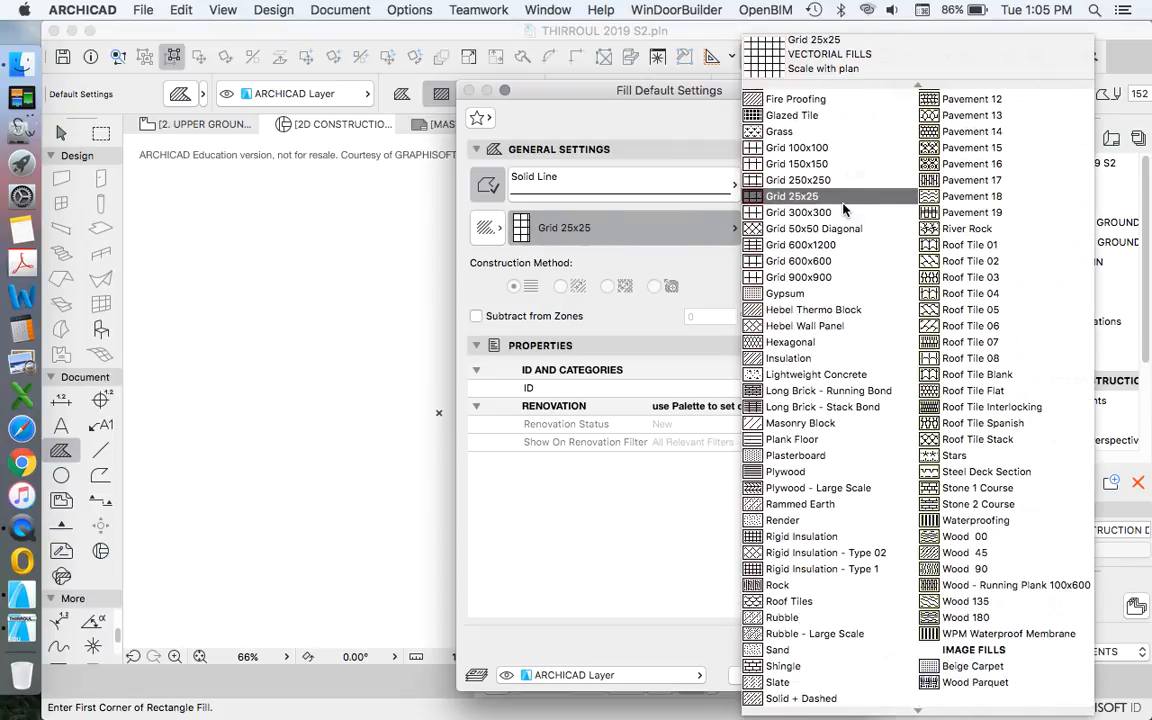
pyautogui.scroll(10, 843, 326)
pyautogui.click(638, 129)
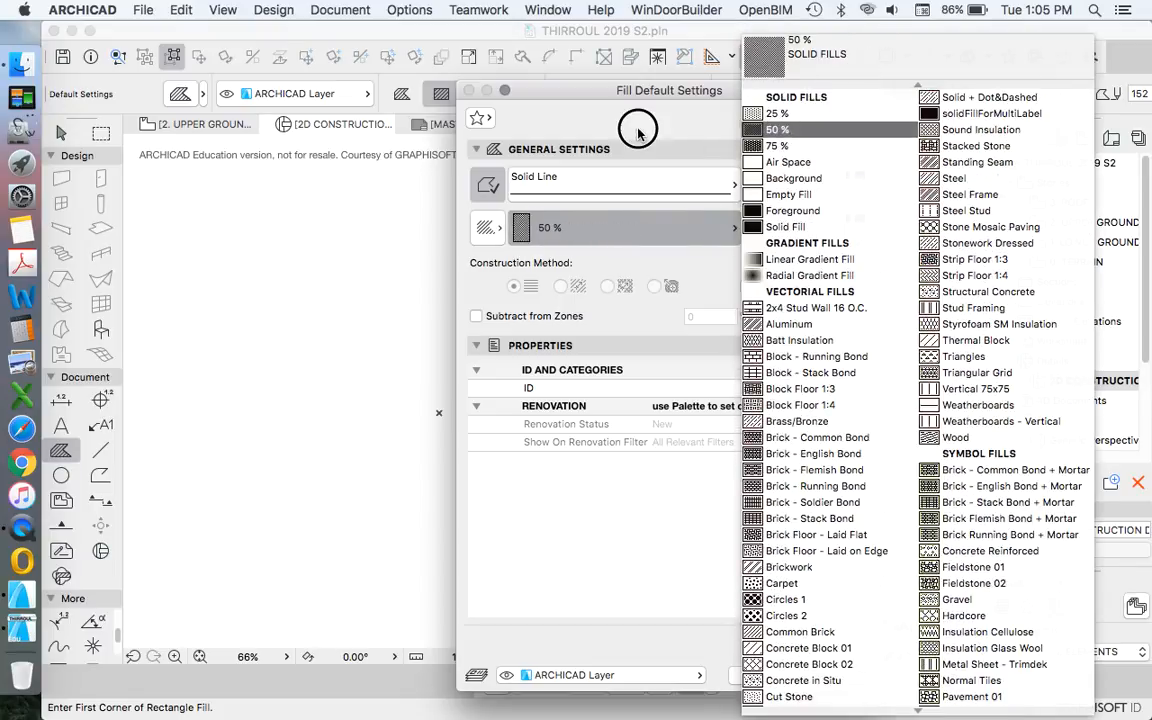
pyautogui.click(488, 188)
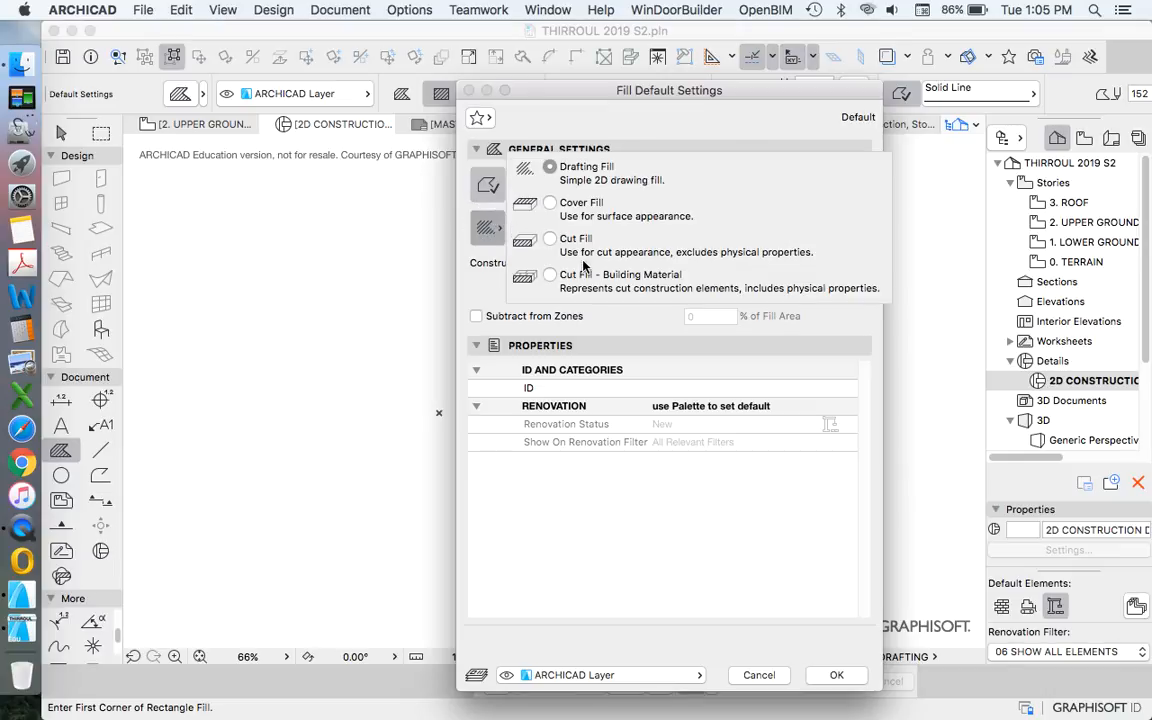
pyautogui.click(548, 276)
pyautogui.click(612, 226)
pyautogui.scroll(-10, 850, 280)
pyautogui.scroll(10, 832, 226)
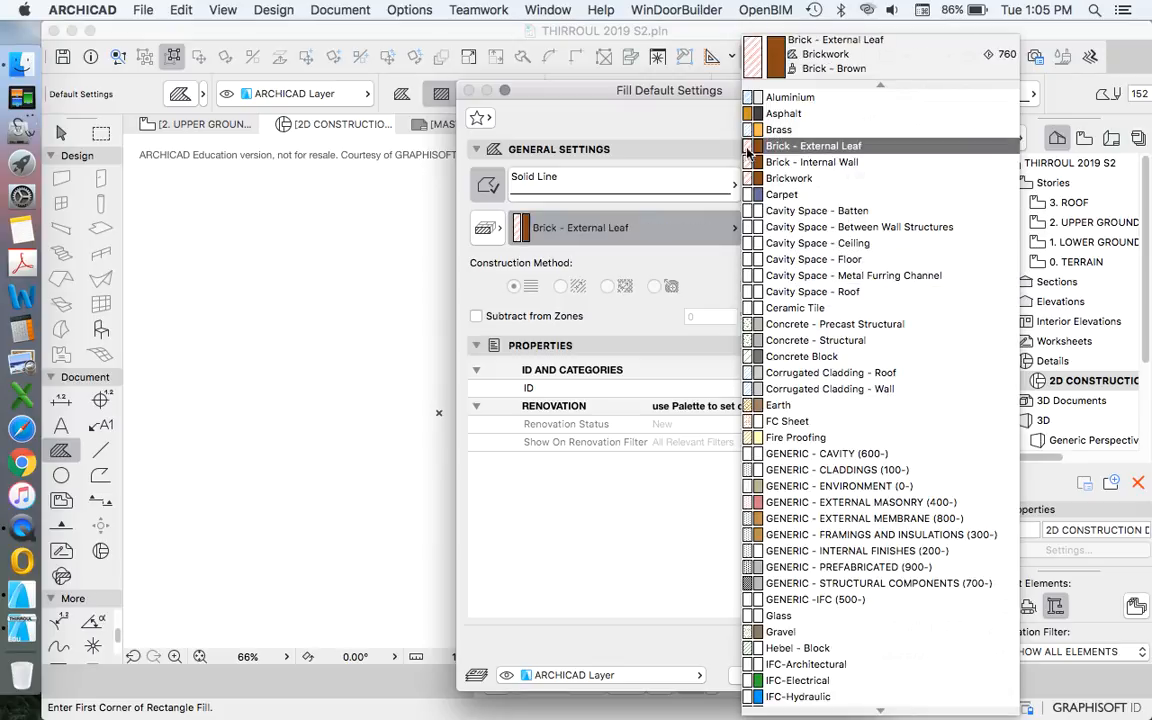
pyautogui.click(850, 583)
# Return to a drafting fill and choose the Concrete in Situ pattern.
pyautogui.click(488, 188)
pyautogui.click(599, 171)
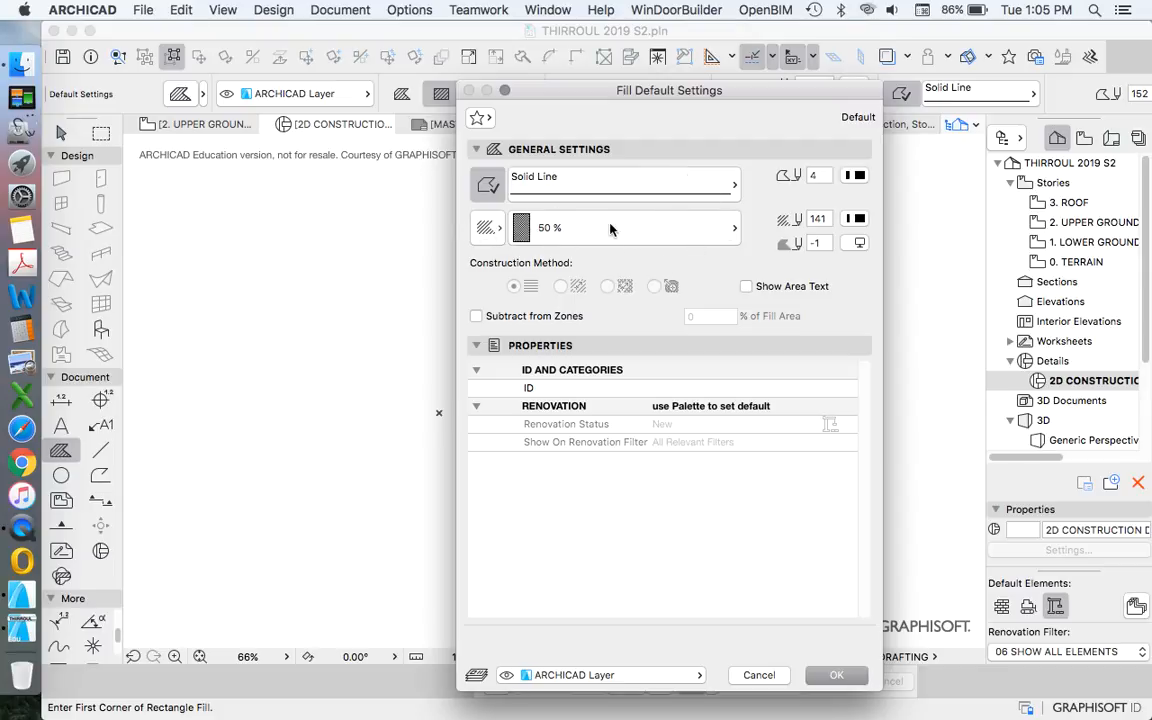
pyautogui.click(549, 210)
pyautogui.click(610, 155)
pyautogui.click(488, 228)
pyautogui.click(595, 135)
pyautogui.click(635, 226)
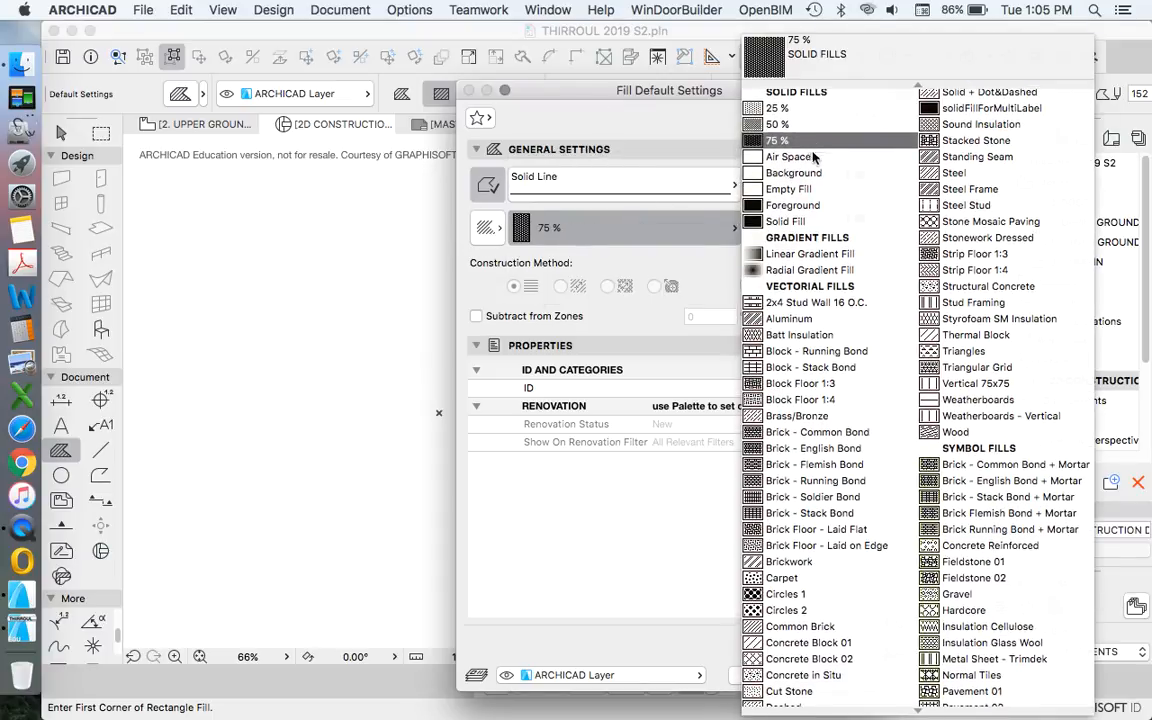
pyautogui.scroll(-3, 830, 155)
pyautogui.scroll(-2, 836, 155)
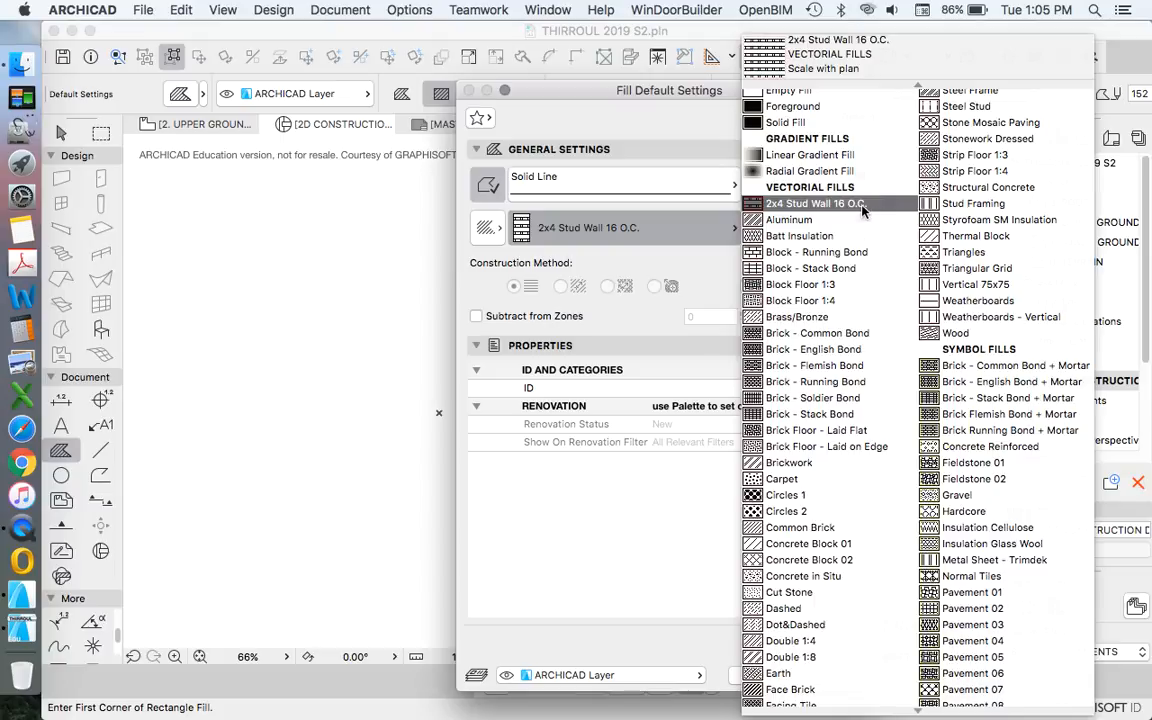
pyautogui.scroll(-2, 865, 224)
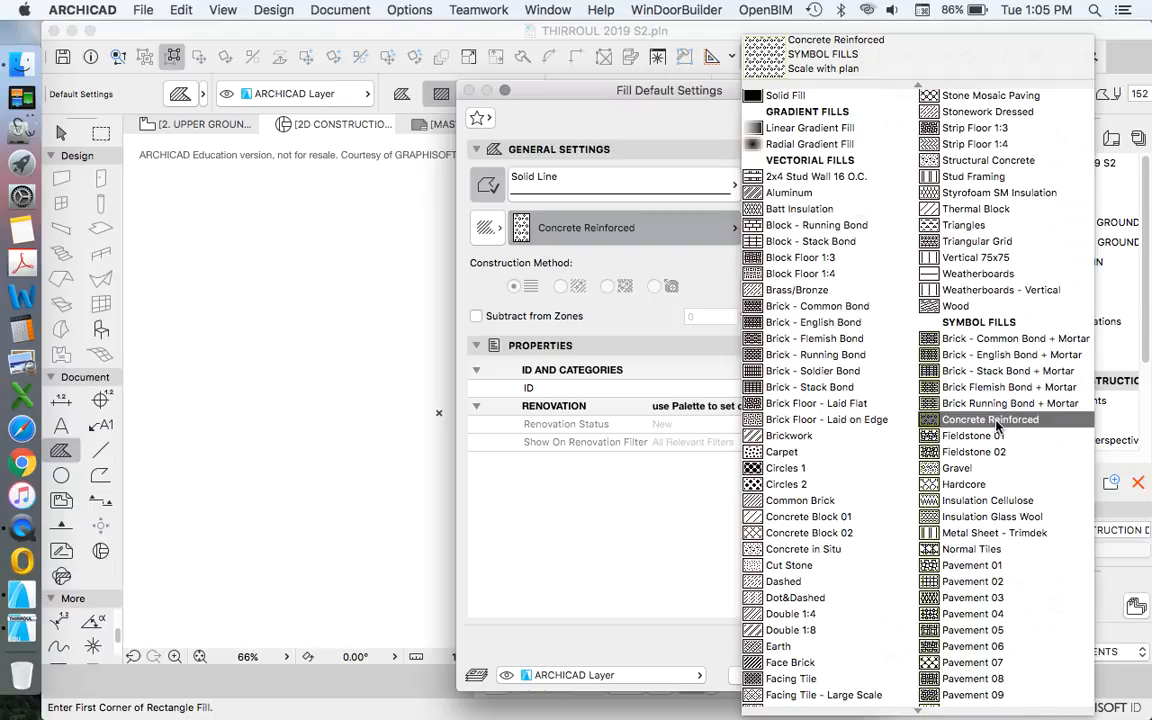
pyautogui.click(808, 551)
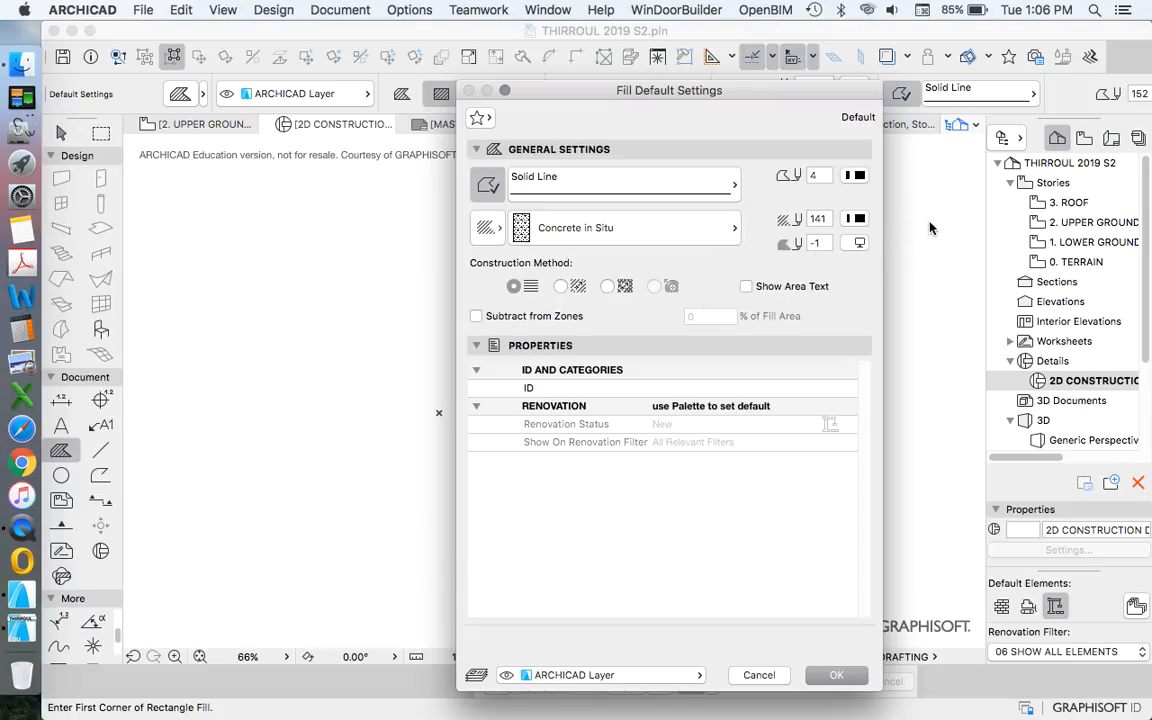
# Set the fill pattern pen to 1 and the background to grey pen 13, then confirm.
pyautogui.click(862, 220)
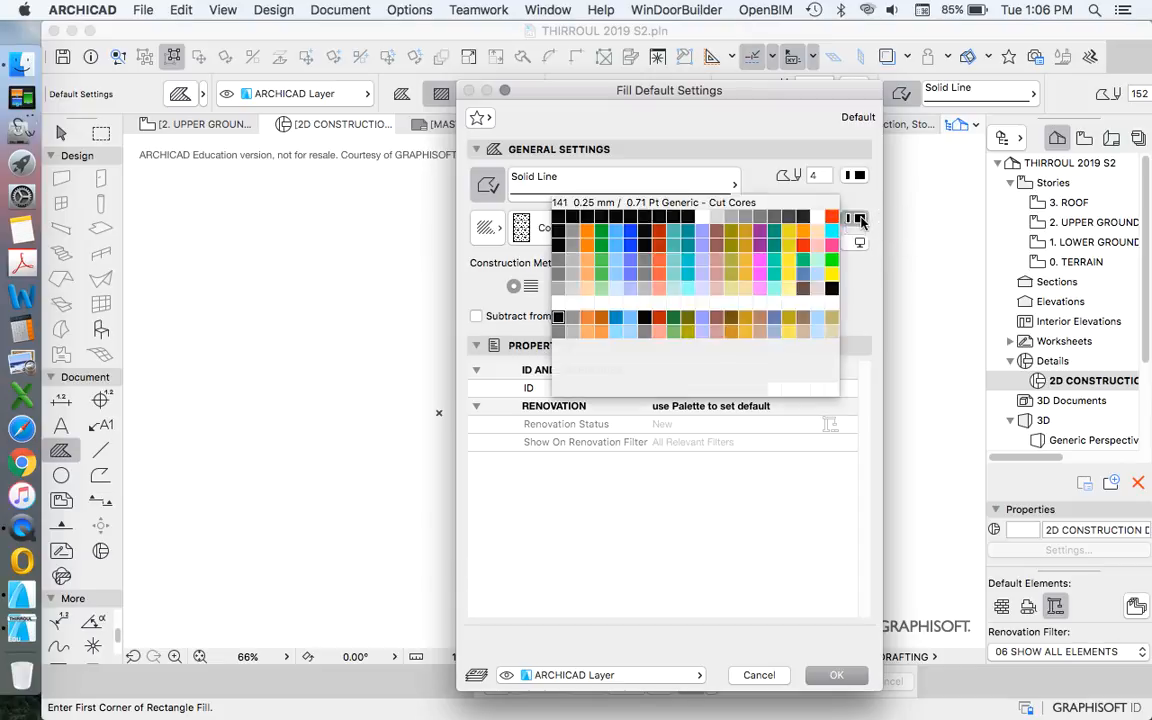
pyautogui.click(561, 218)
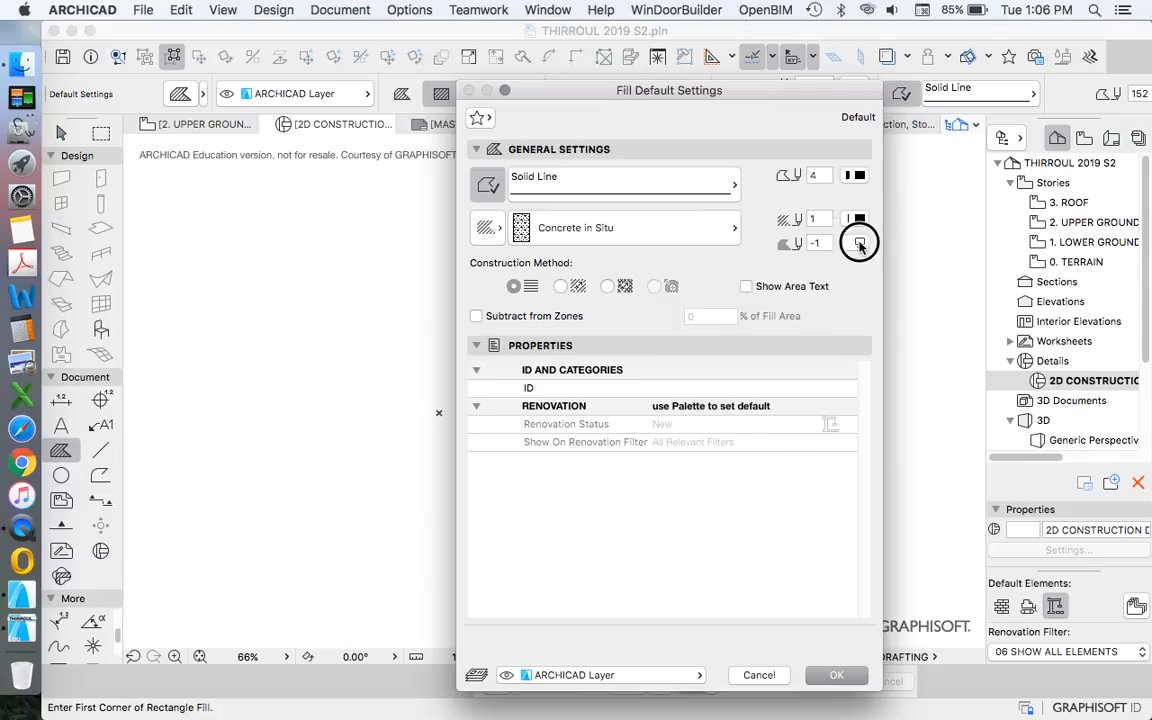
pyautogui.click(859, 243)
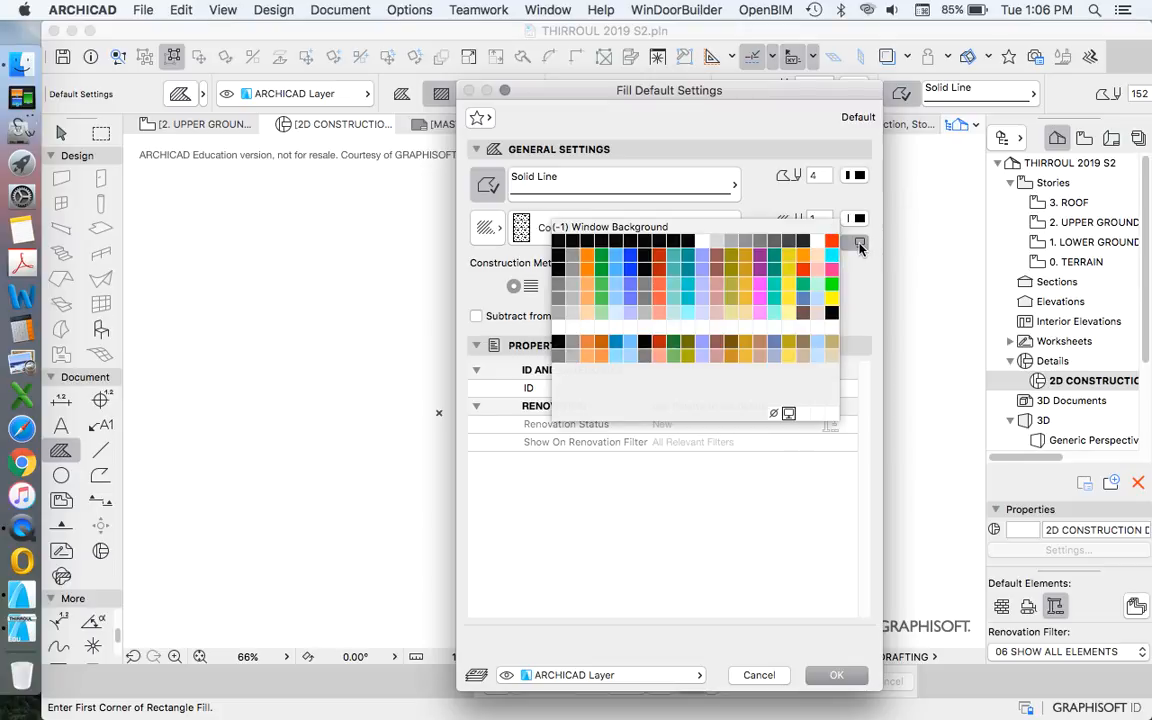
pyautogui.click(731, 249)
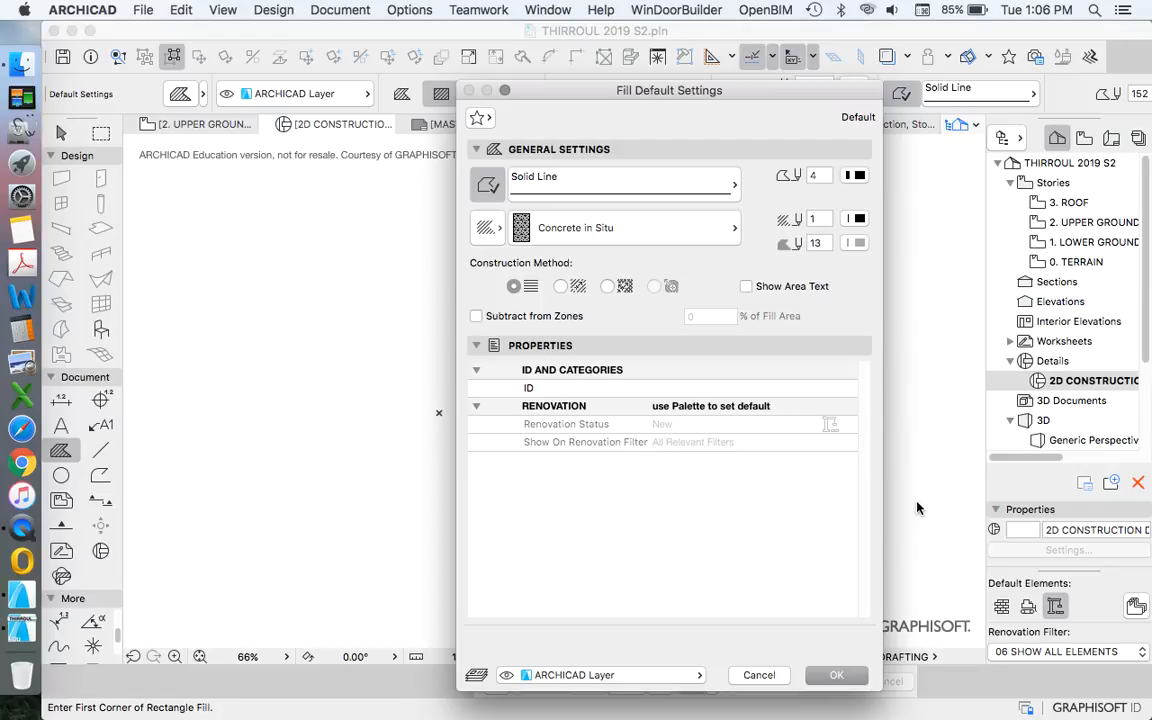
pyautogui.click(836, 677)
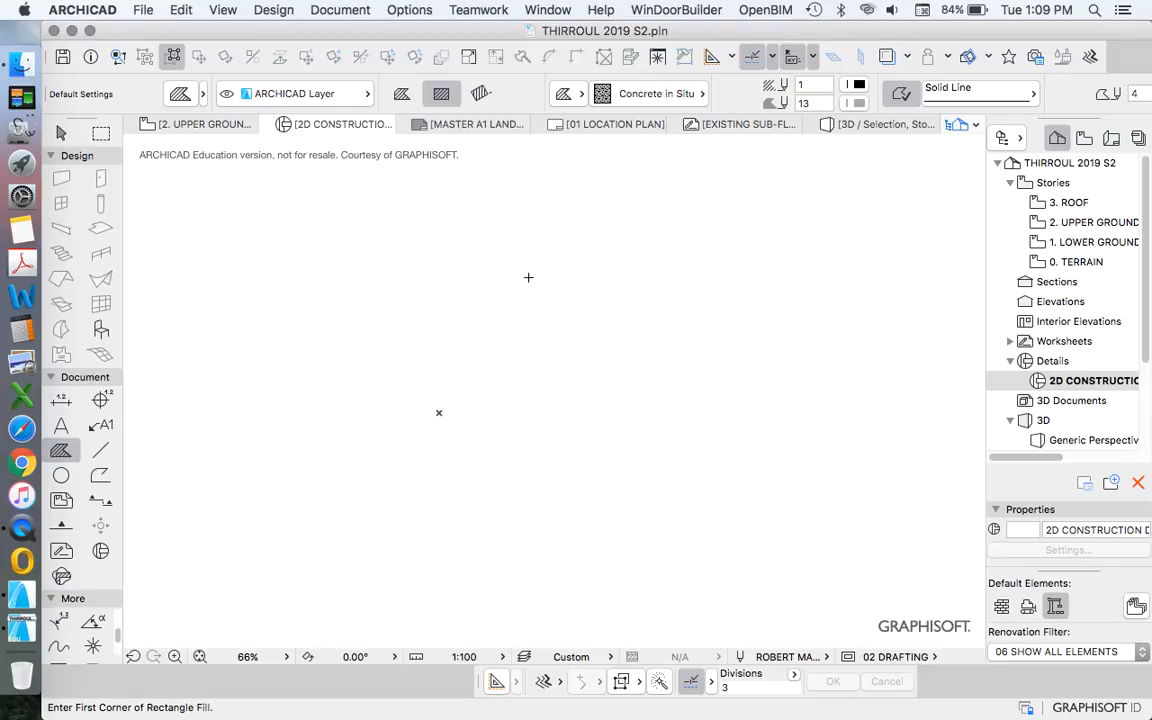
# Switch to the Rotated Rectangle geometry method and place the fill's first corner.
pyautogui.click(481, 94)
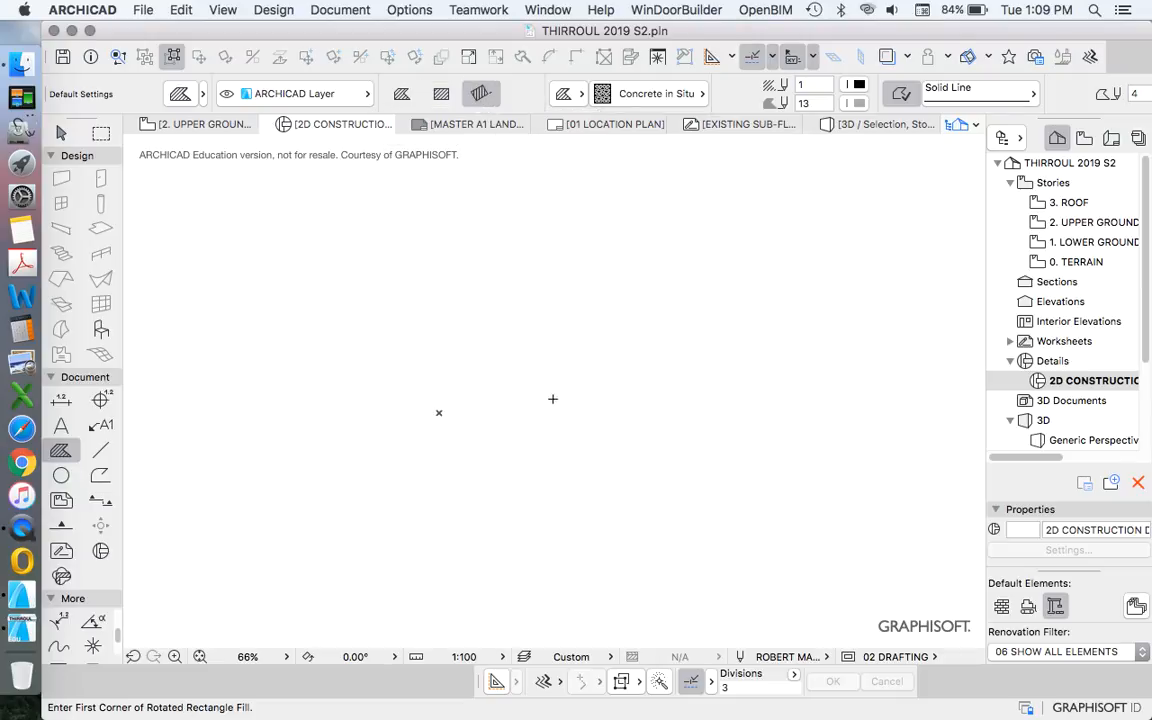
pyautogui.scroll(1, 496, 430)
pyautogui.scroll(2, 498, 426)
pyautogui.click(441, 404)
pyautogui.scroll(5, 463, 396)
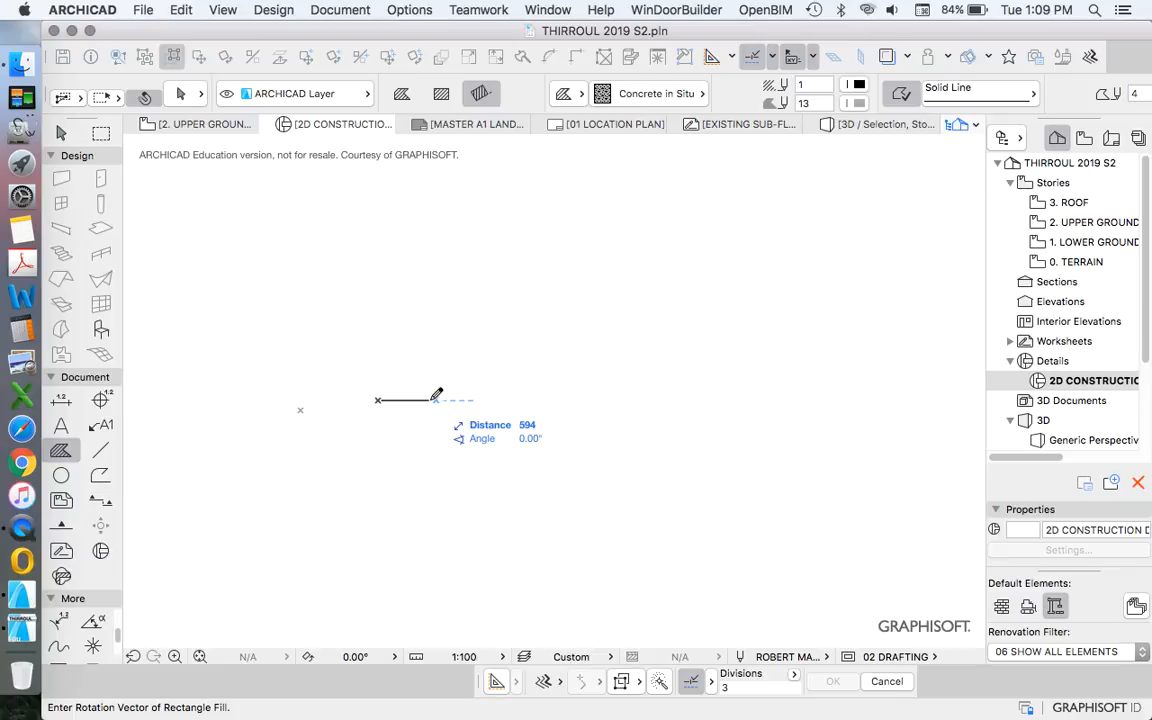
# Enter 400 for both sides to complete an unrotated 400 × 400 Concrete in Situ square.
pyautogui.press('Tab')
pyautogui.write('4')
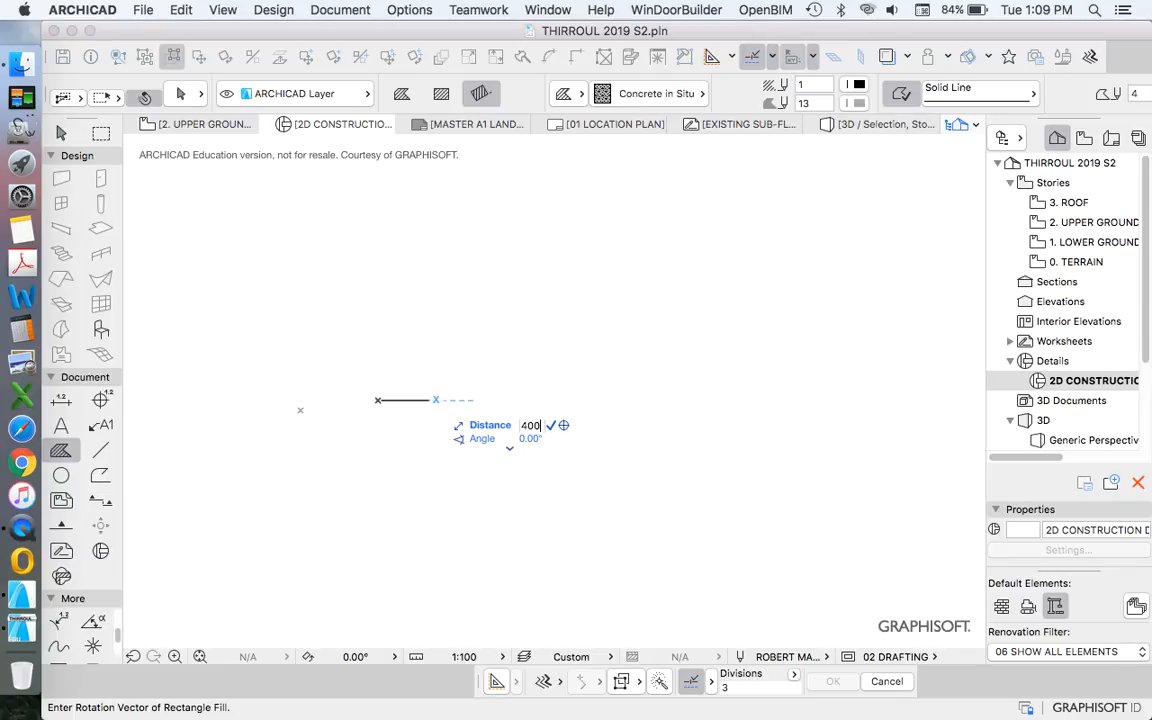
pyautogui.press('Return')
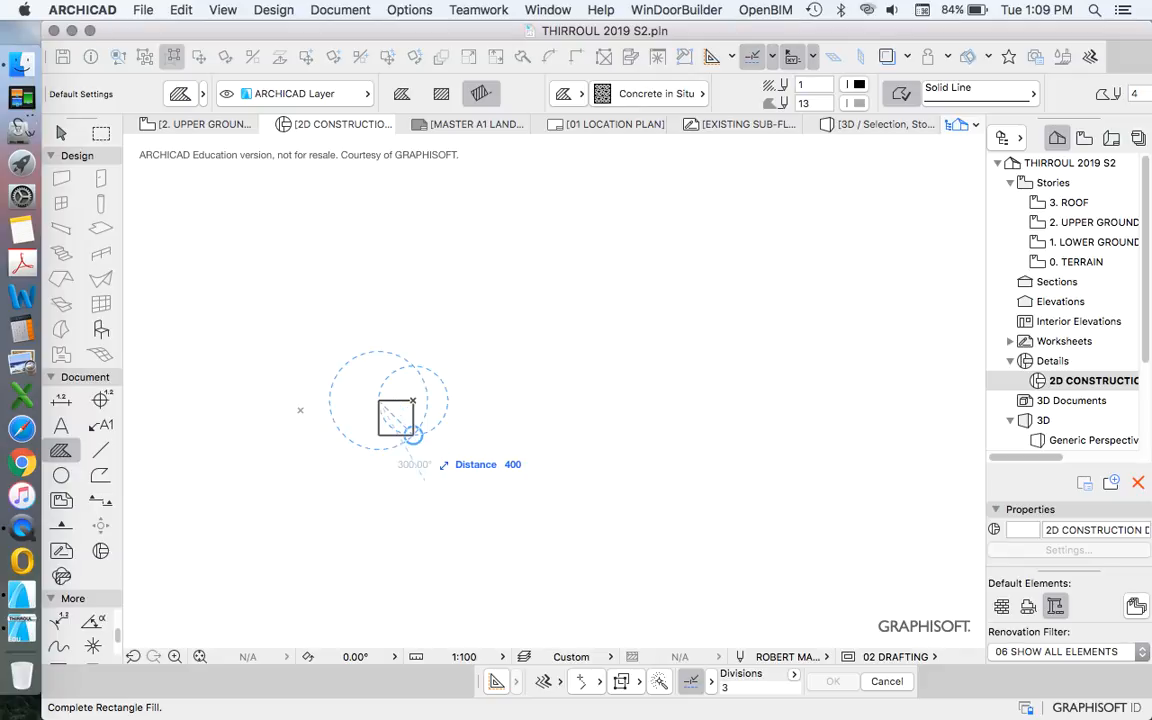
pyautogui.write('400')
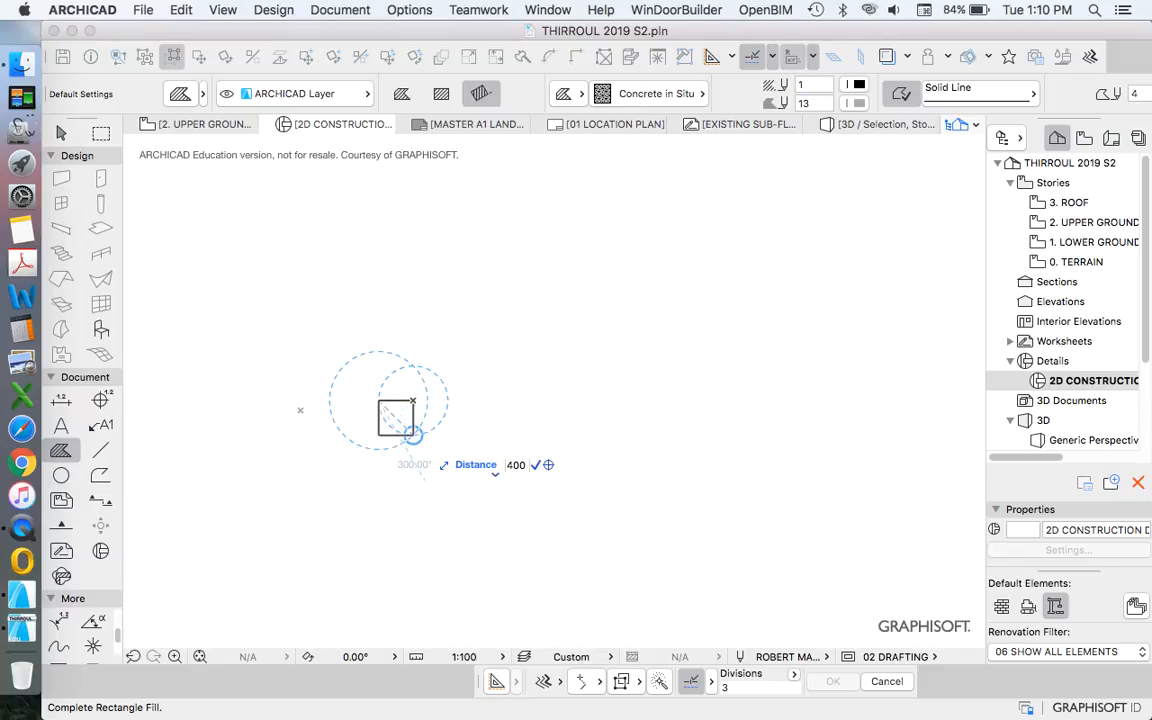
pyautogui.press('Return')
pyautogui.scroll(5, 375, 414)
pyautogui.scroll(-2, 427, 437)
pyautogui.scroll(3, 427, 380)
# Exit fill drawing with Escape and zoom out from the finished square.
pyautogui.scroll(2, 451, 356)
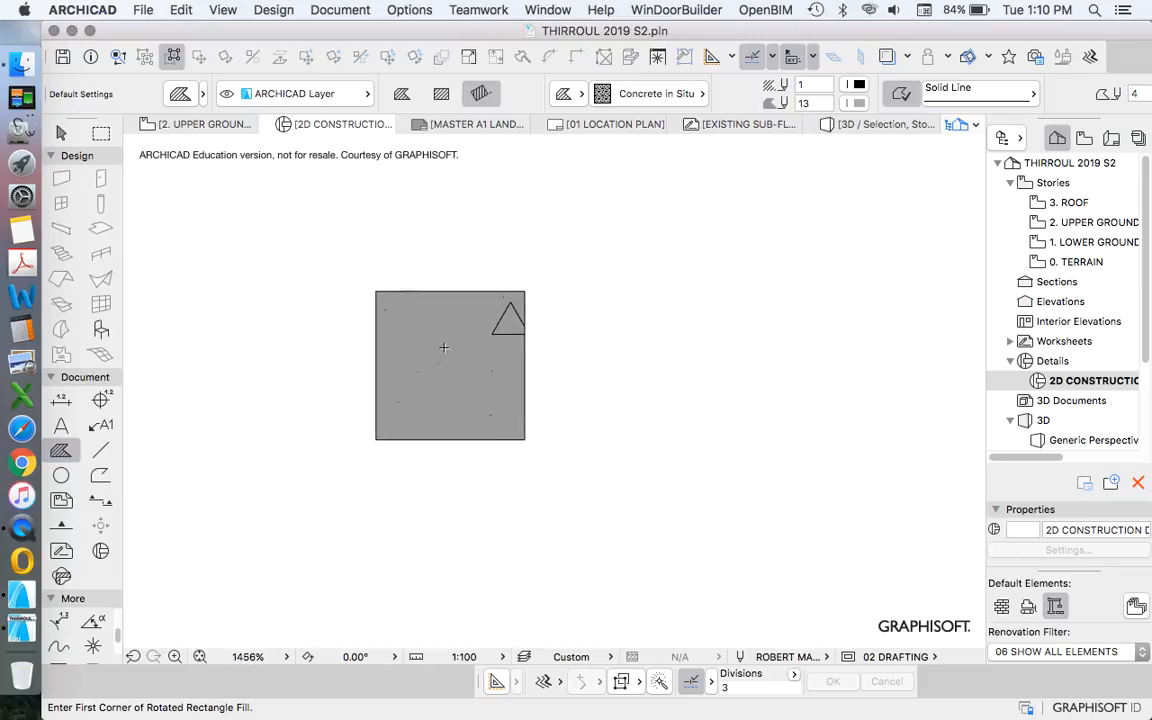
pyautogui.press('Escape')
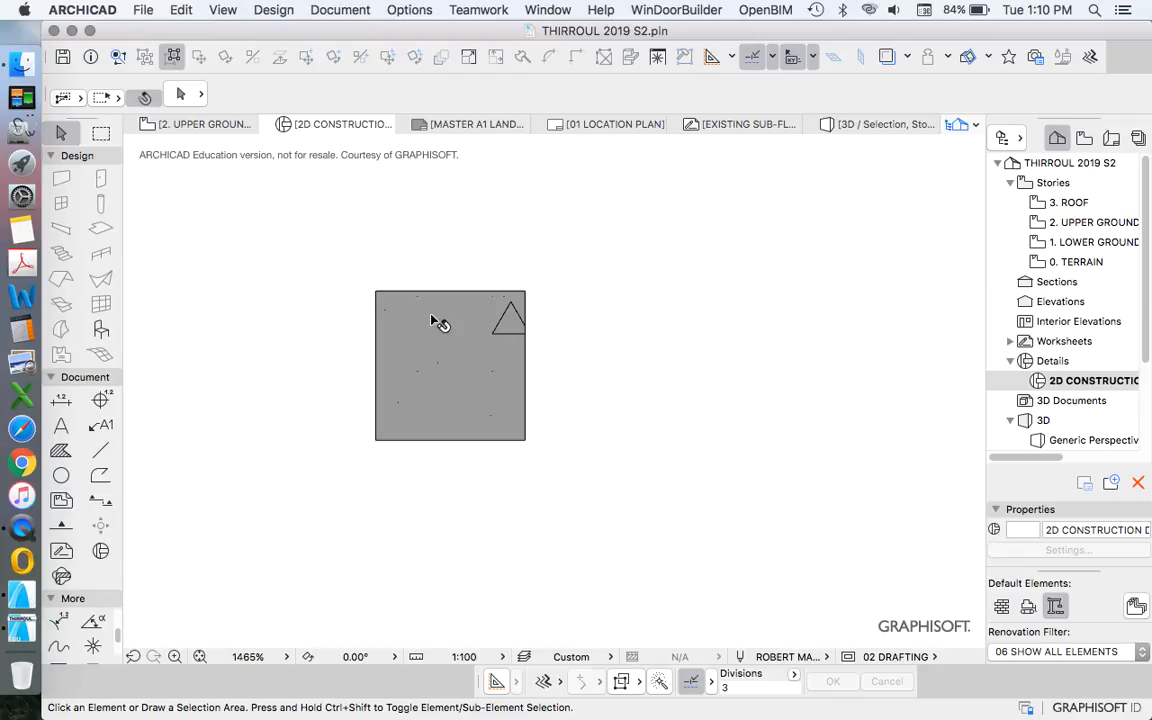
pyautogui.scroll(-3, 446, 321)
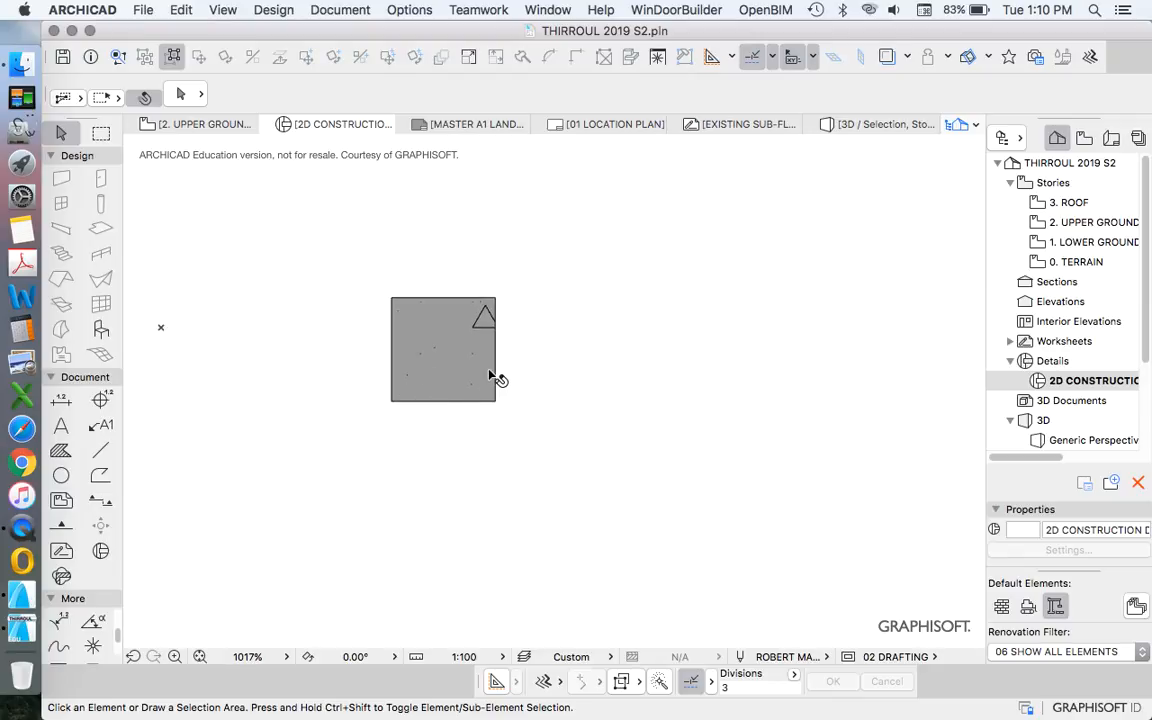
pyautogui.scroll(-1, 496, 385)
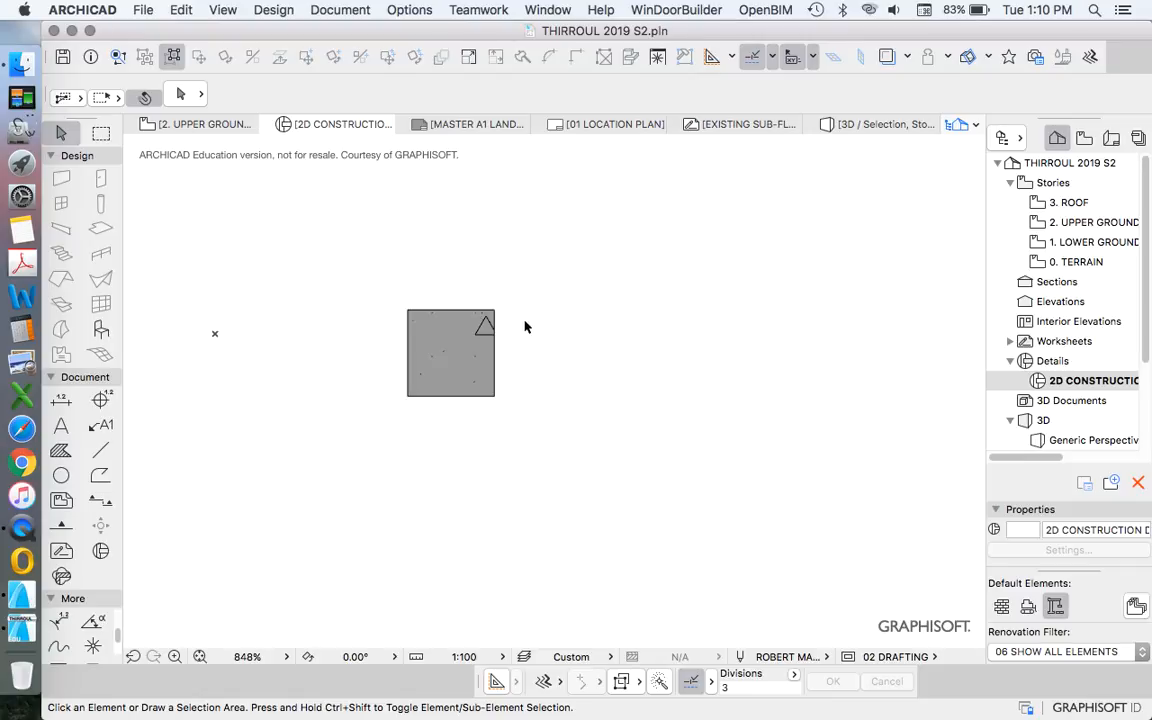
# Set the detail's drawing scale to 1:10 and fit the fill in the window.
pyautogui.click(464, 656)
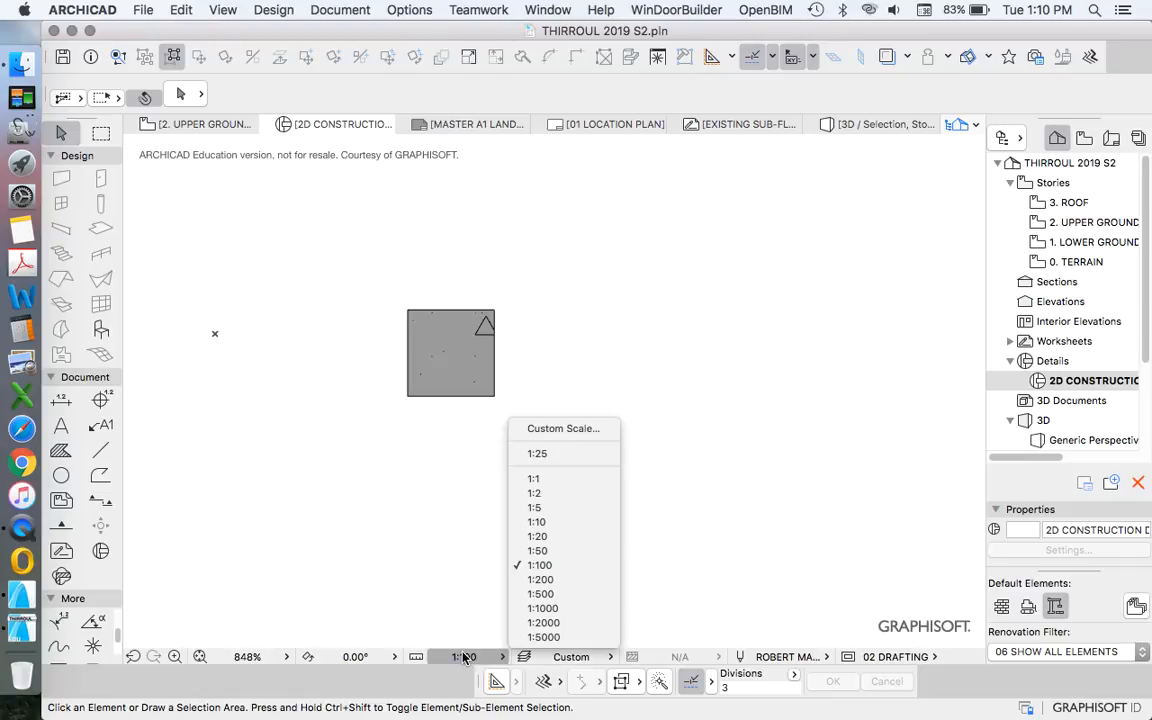
pyautogui.click(539, 524)
pyautogui.click(199, 656)
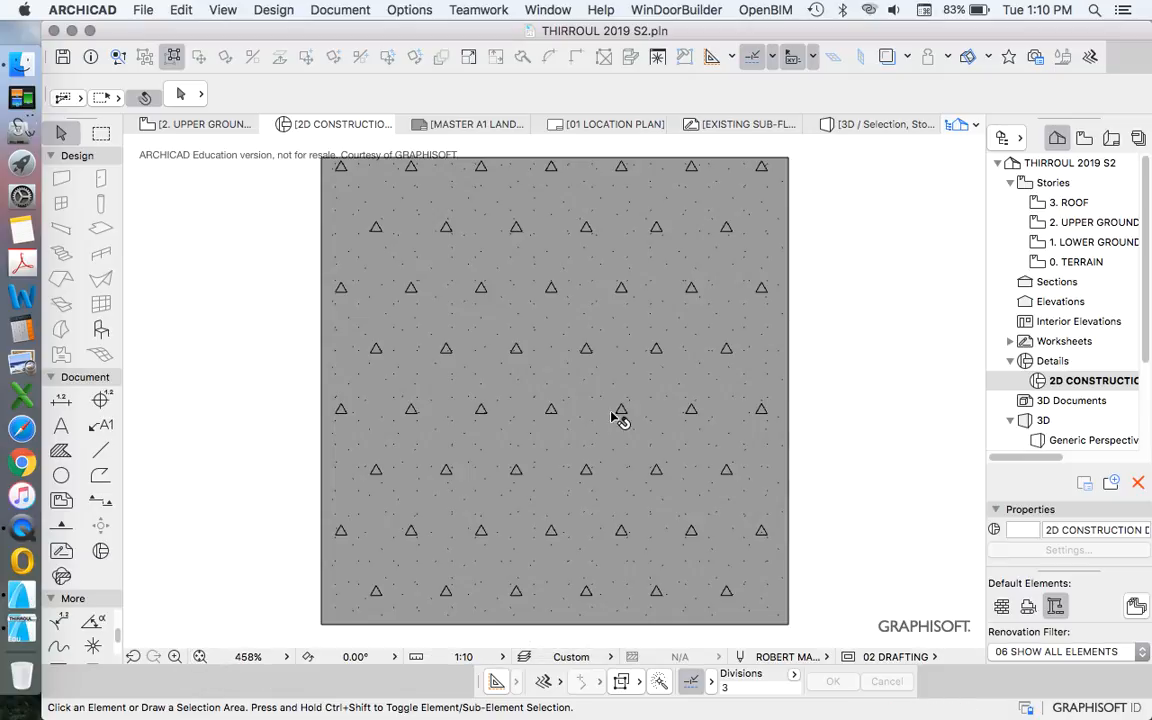
pyautogui.scroll(-5, 600, 400)
pyautogui.scroll(6, 501, 296)
pyautogui.scroll(-4, 545, 313)
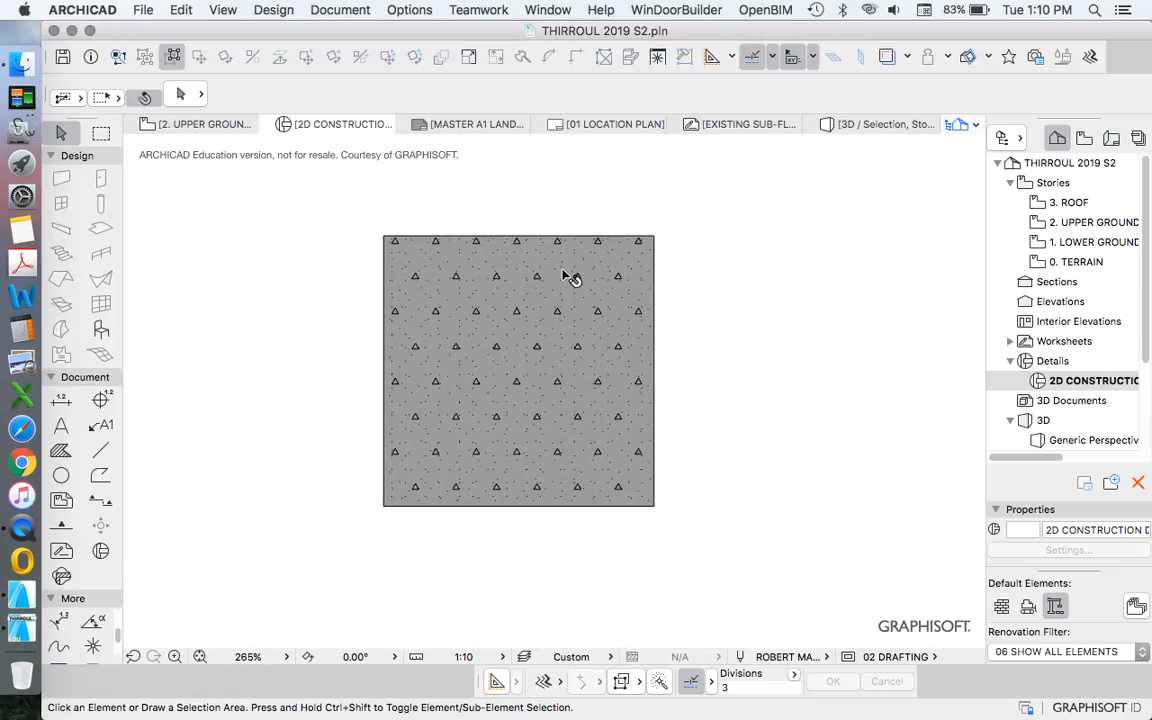
# Select the concrete square fill to inspect its properties, then deselect it.
pyautogui.click(570, 277)
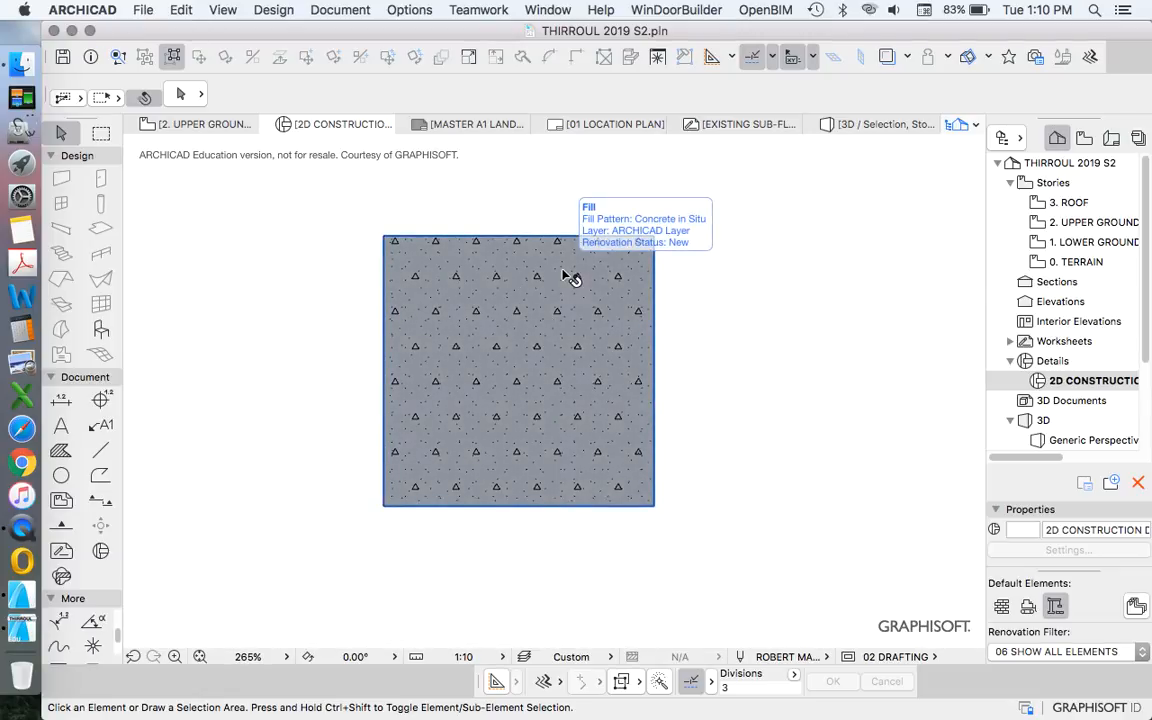
pyautogui.click(563, 388)
pyautogui.scroll(-4, 660, 390)
pyautogui.click(661, 385)
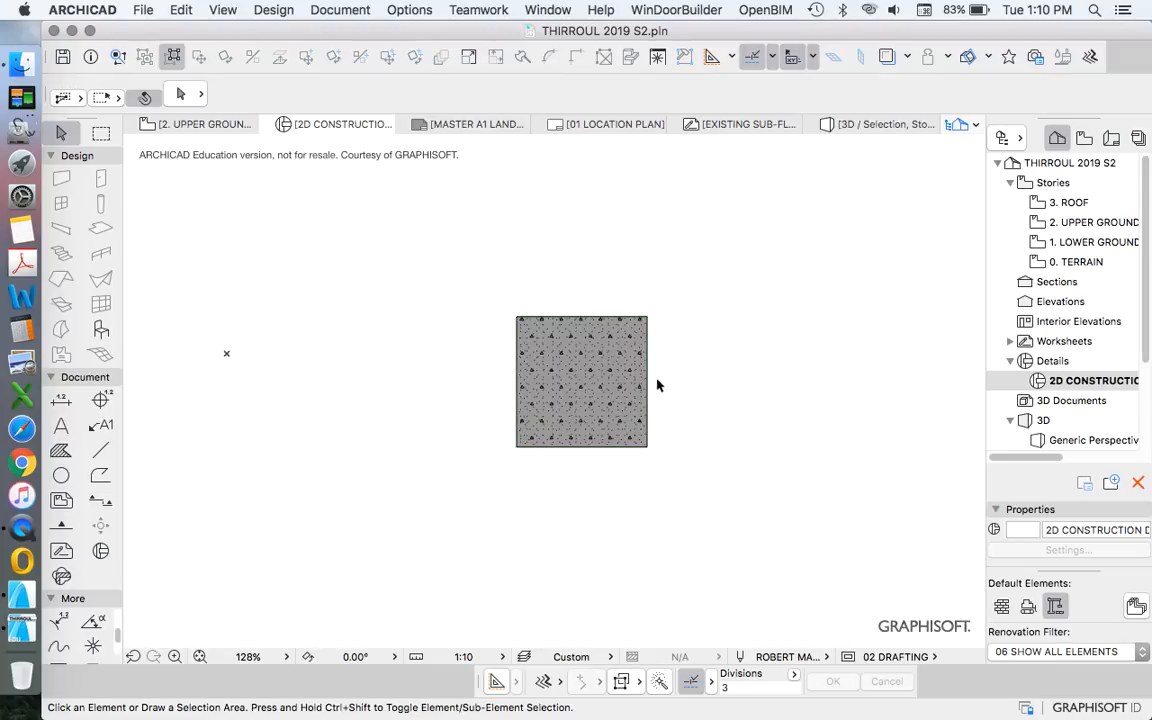
pyautogui.scroll(4, 661, 385)
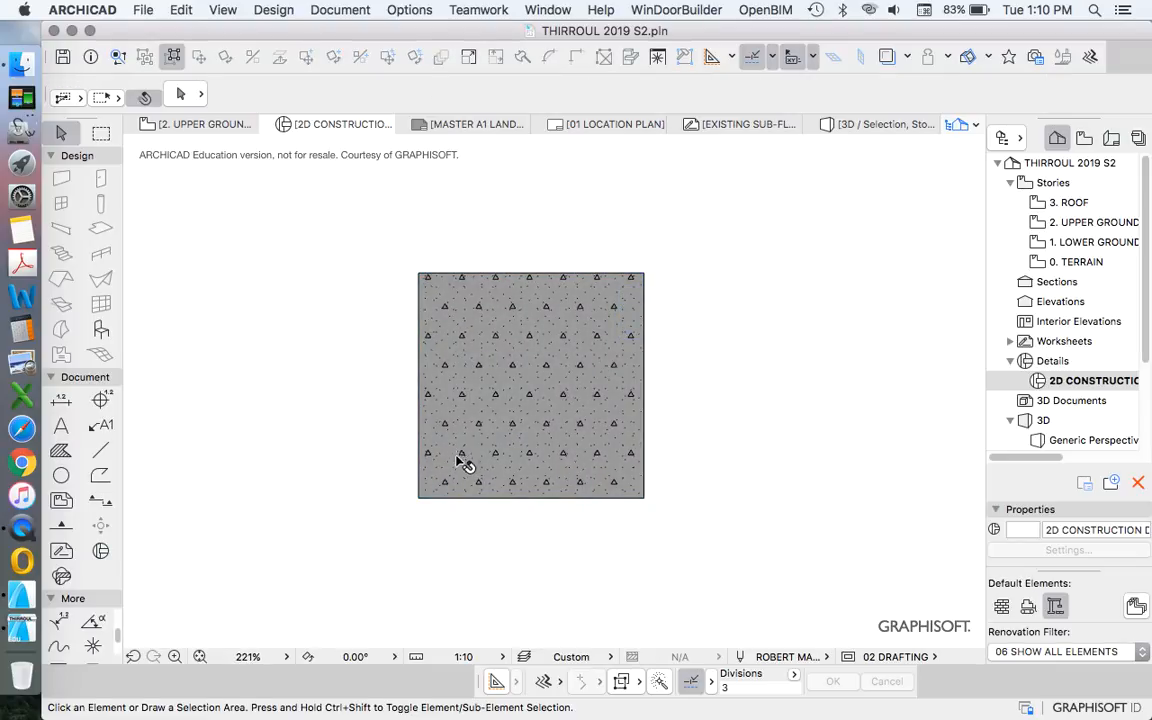
pyautogui.scroll(3, 478, 452)
pyautogui.scroll(-3, 481, 430)
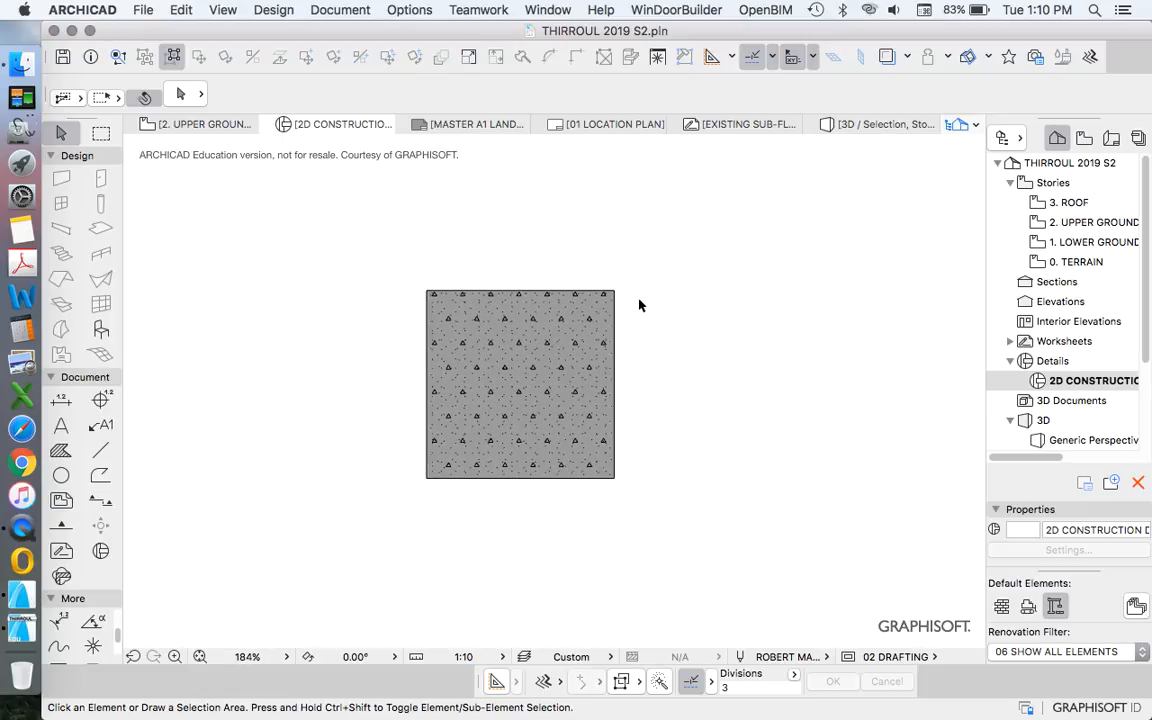
pyautogui.scroll(3, 610, 338)
pyautogui.scroll(-3, 643, 291)
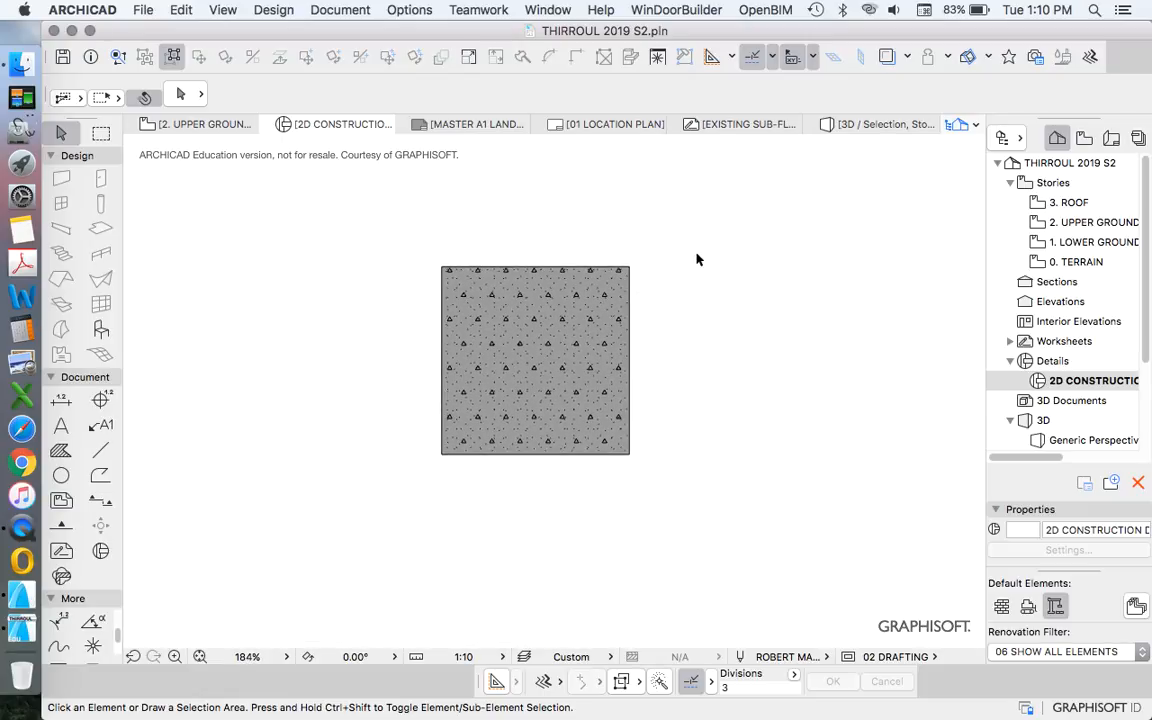
pyautogui.scroll(2, 655, 301)
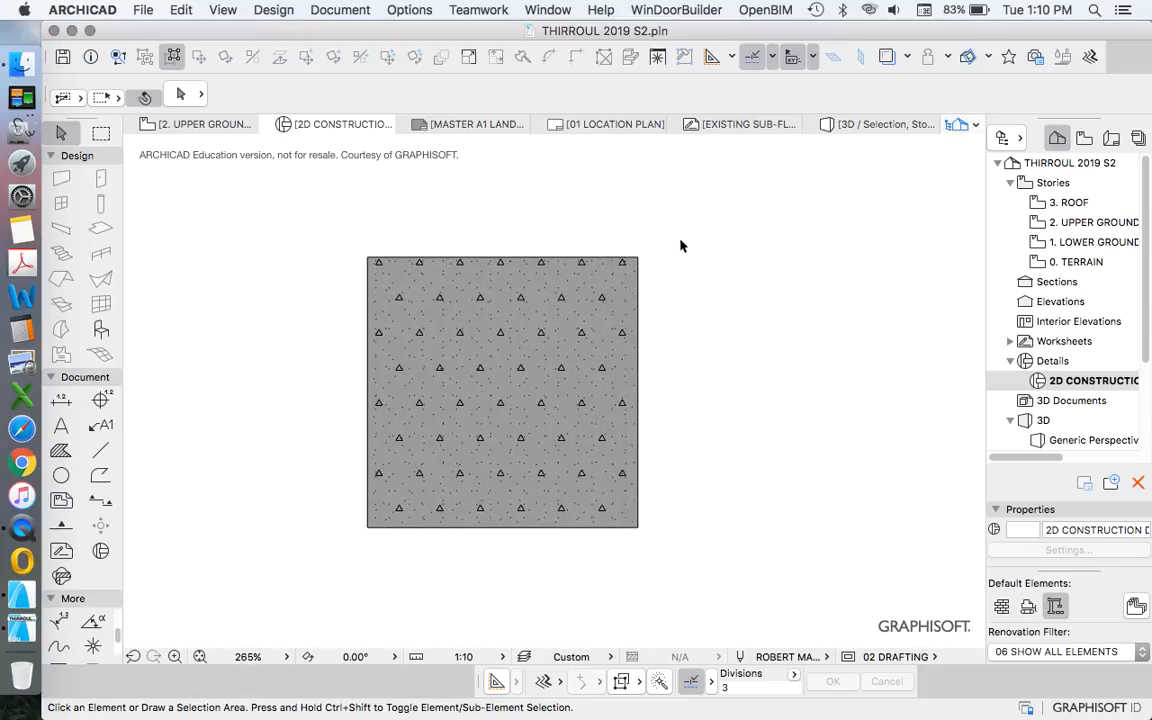
# Turn on True Line Weight display and select the Concrete in Situ square fill.
pyautogui.rightClick(727, 259)
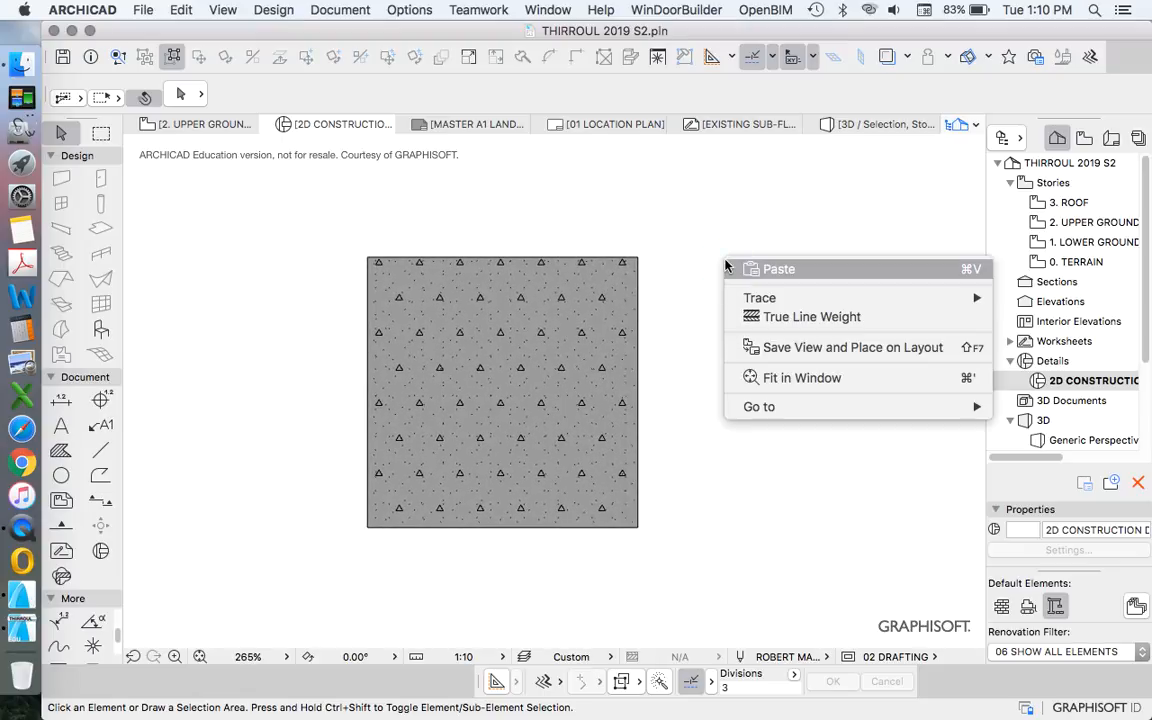
pyautogui.click(771, 318)
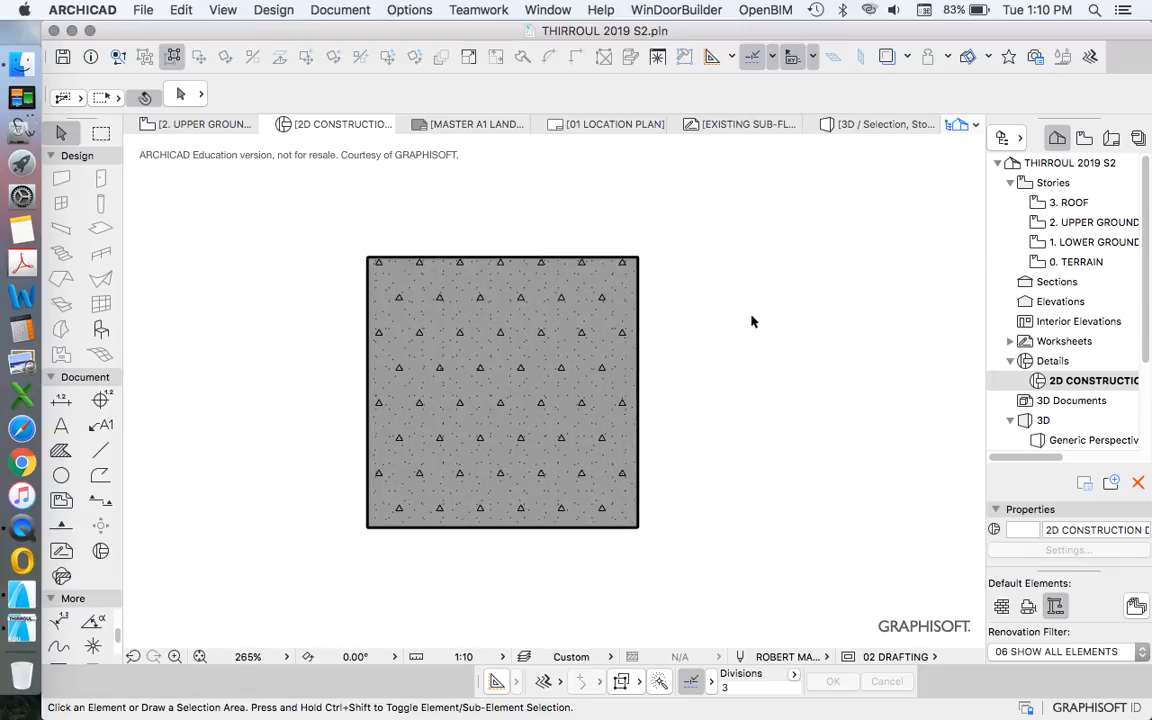
pyautogui.scroll(7, 643, 260)
pyautogui.scroll(-5, 617, 260)
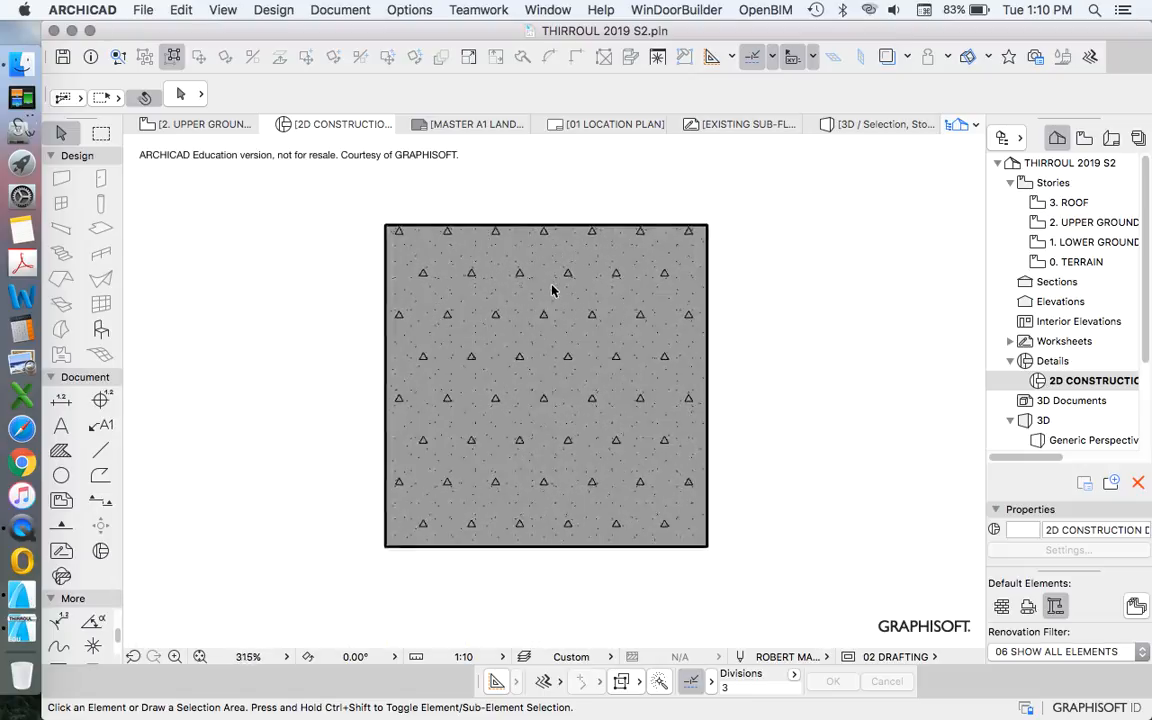
pyautogui.scroll(6, 553, 291)
pyautogui.scroll(-5, 663, 287)
pyautogui.scroll(6, 660, 350)
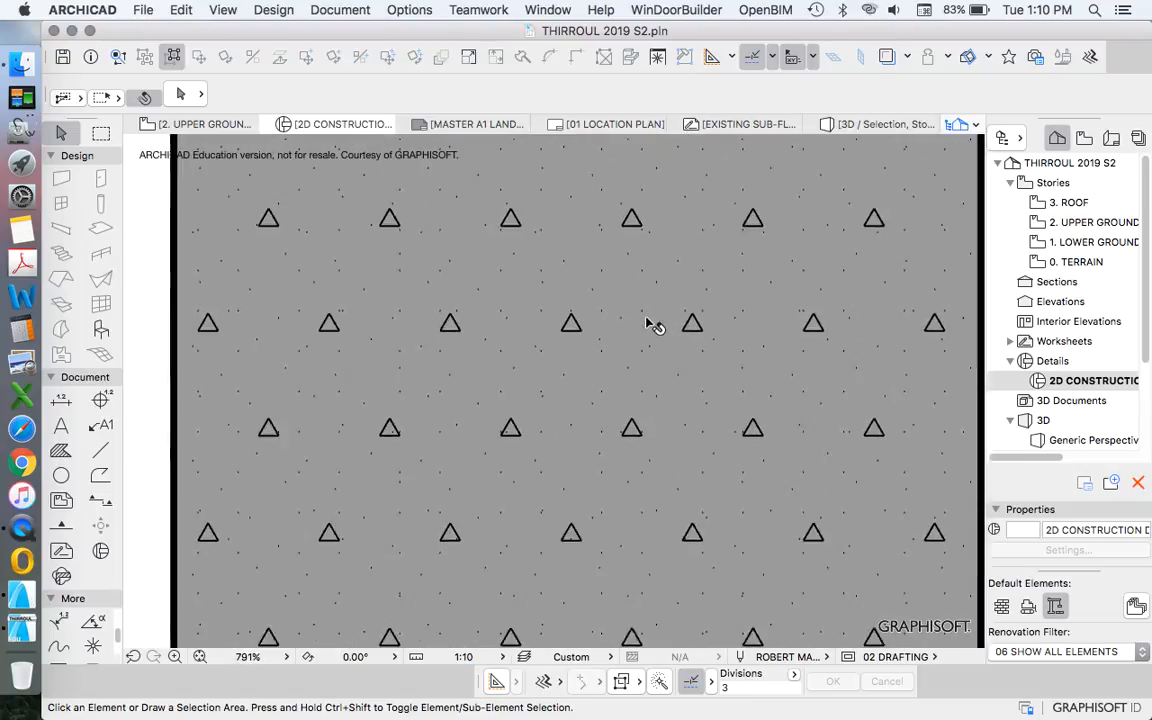
pyautogui.scroll(-5, 640, 360)
pyautogui.scroll(1, 617, 337)
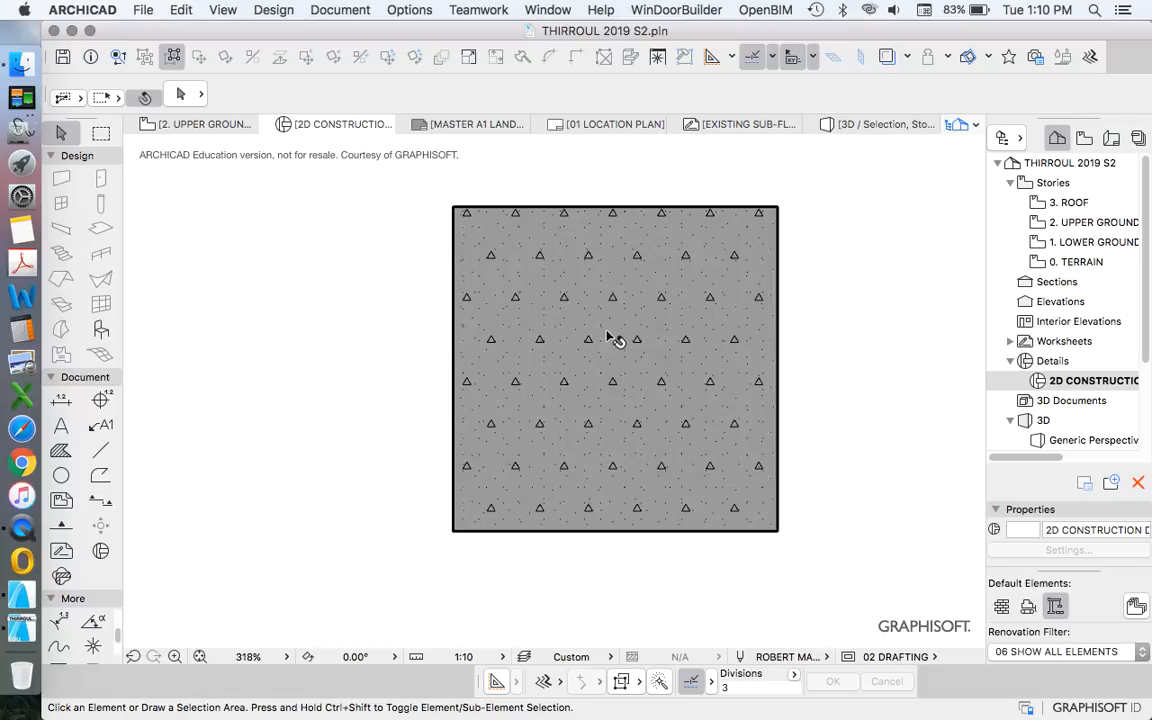
pyautogui.click(617, 337)
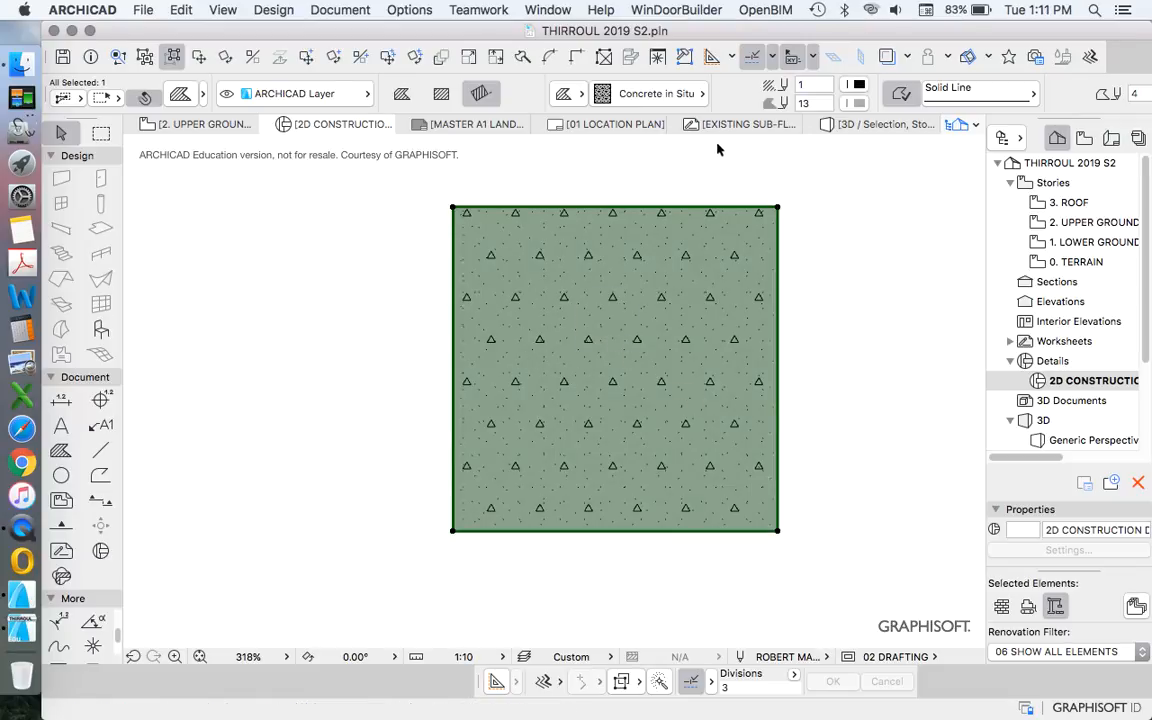
# In the Info Box fill pattern list, switch the square's pattern to Concrete Reinforced.
pyautogui.click(664, 95)
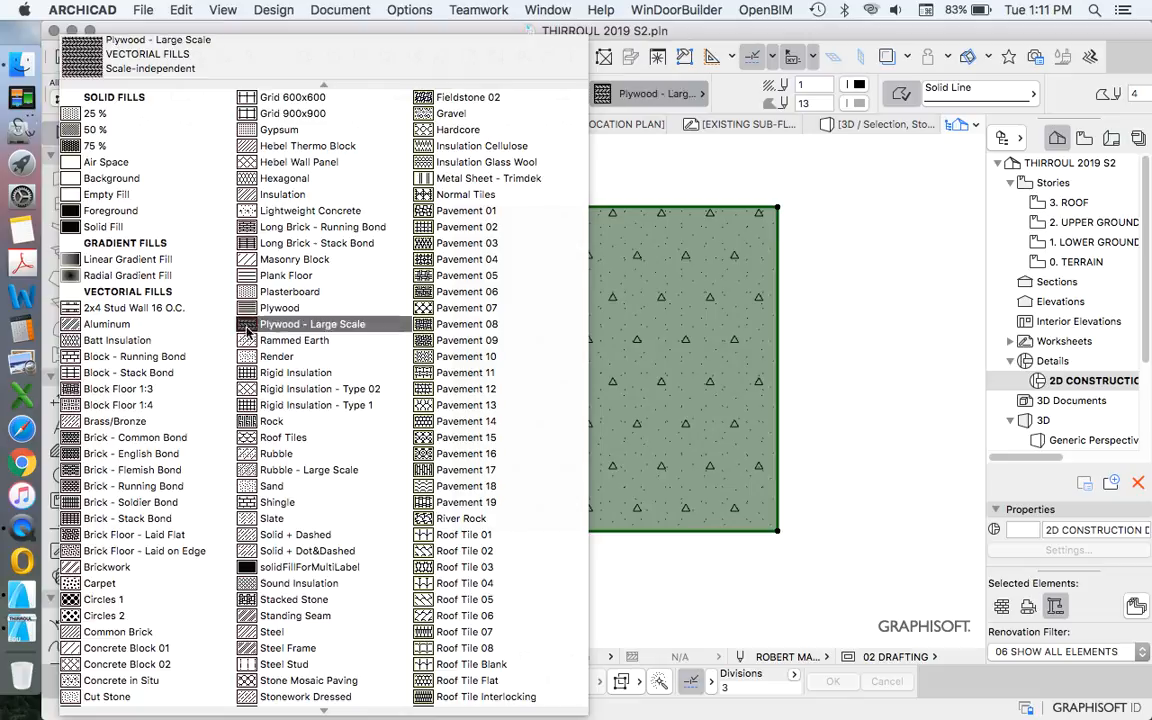
pyautogui.scroll(-5, 160, 443)
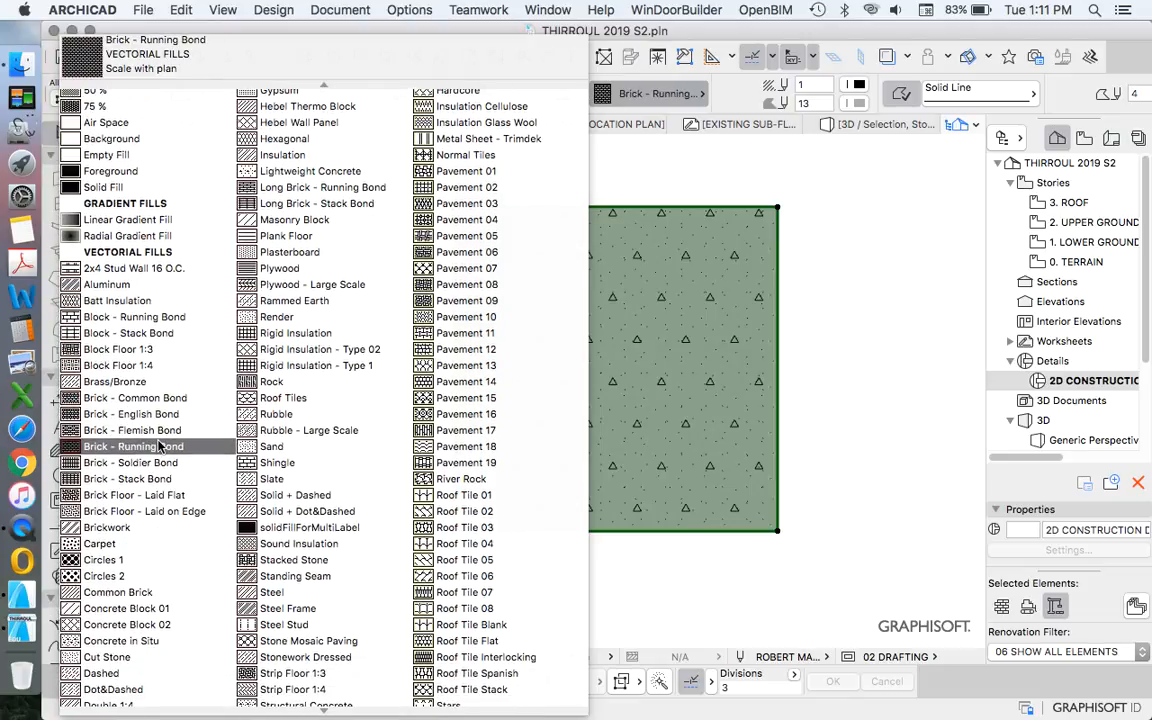
pyautogui.scroll(5, 237, 509)
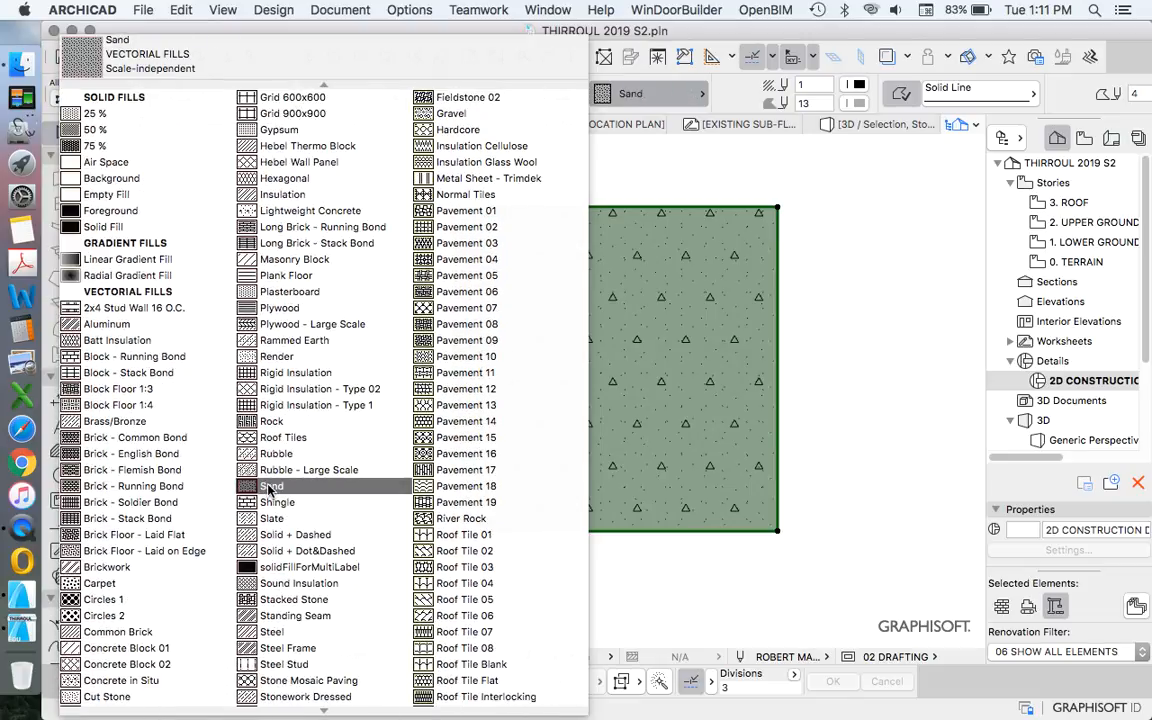
pyautogui.scroll(-3, 385, 340)
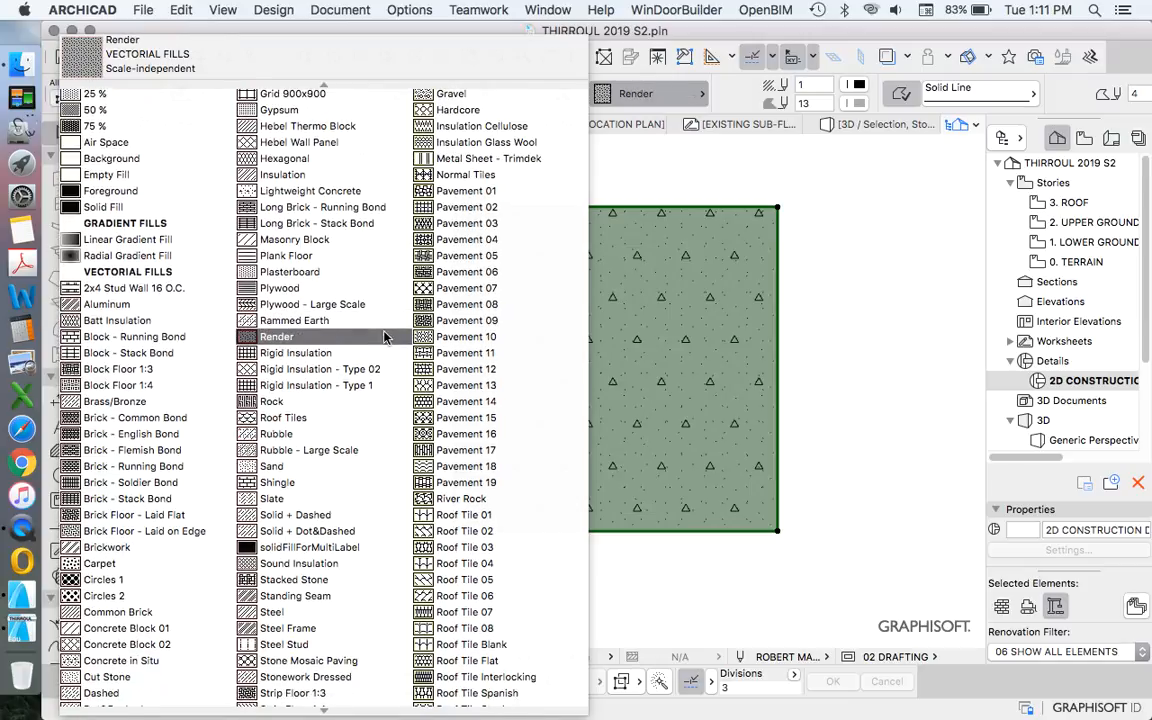
pyautogui.scroll(-6, 385, 345)
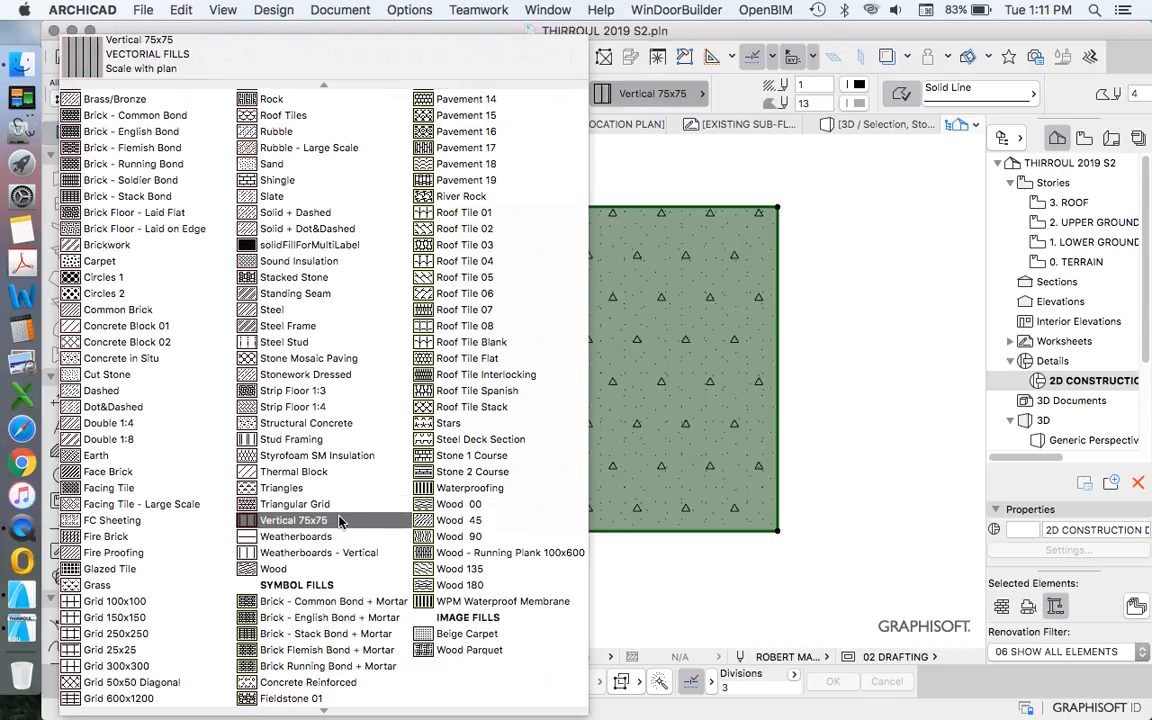
pyautogui.click(308, 682)
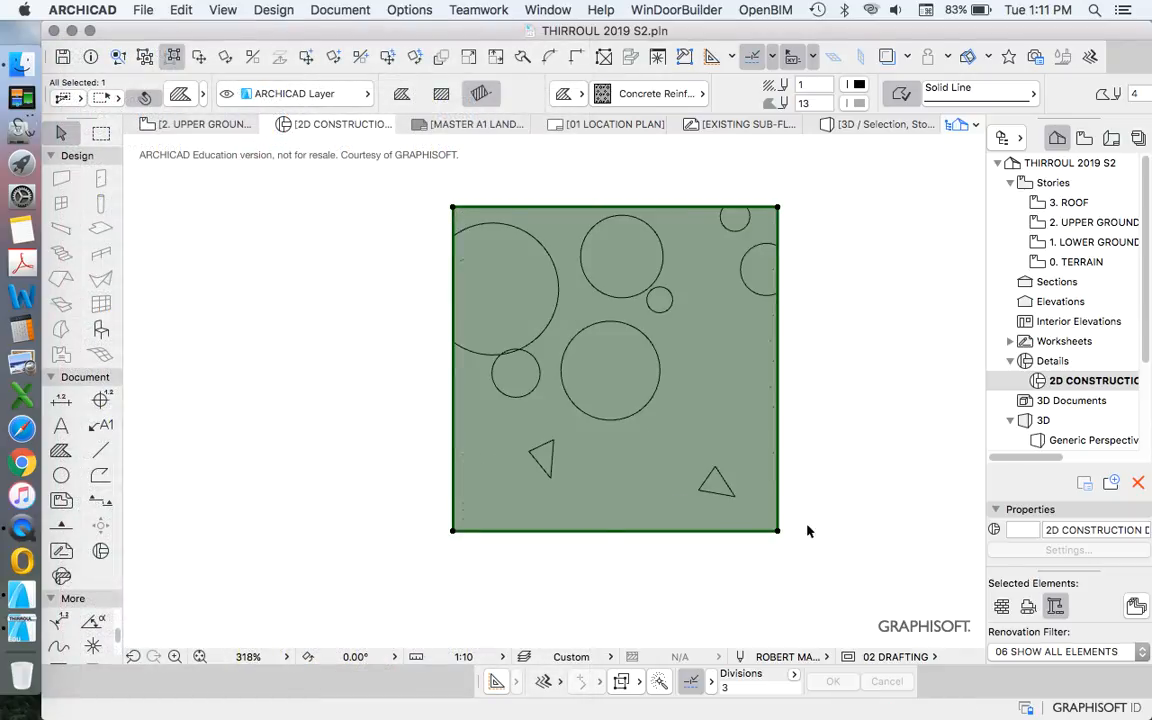
pyautogui.click(811, 516)
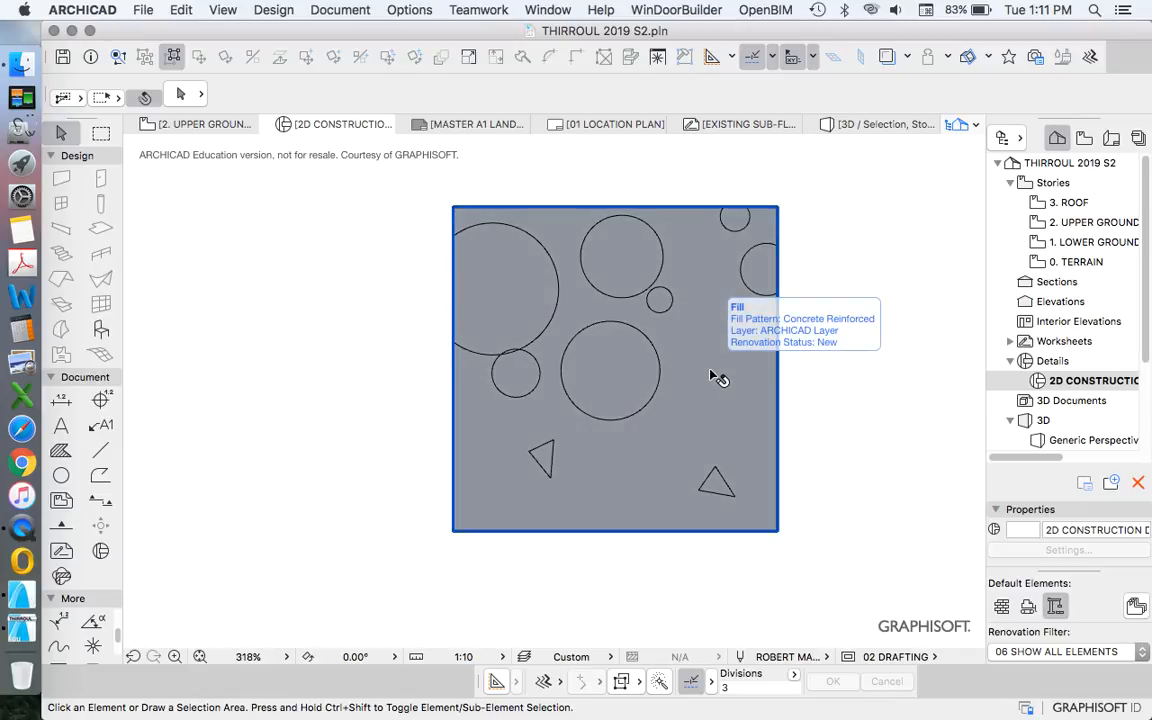
pyautogui.scroll(-3, 688, 328)
pyautogui.scroll(3, 480, 335)
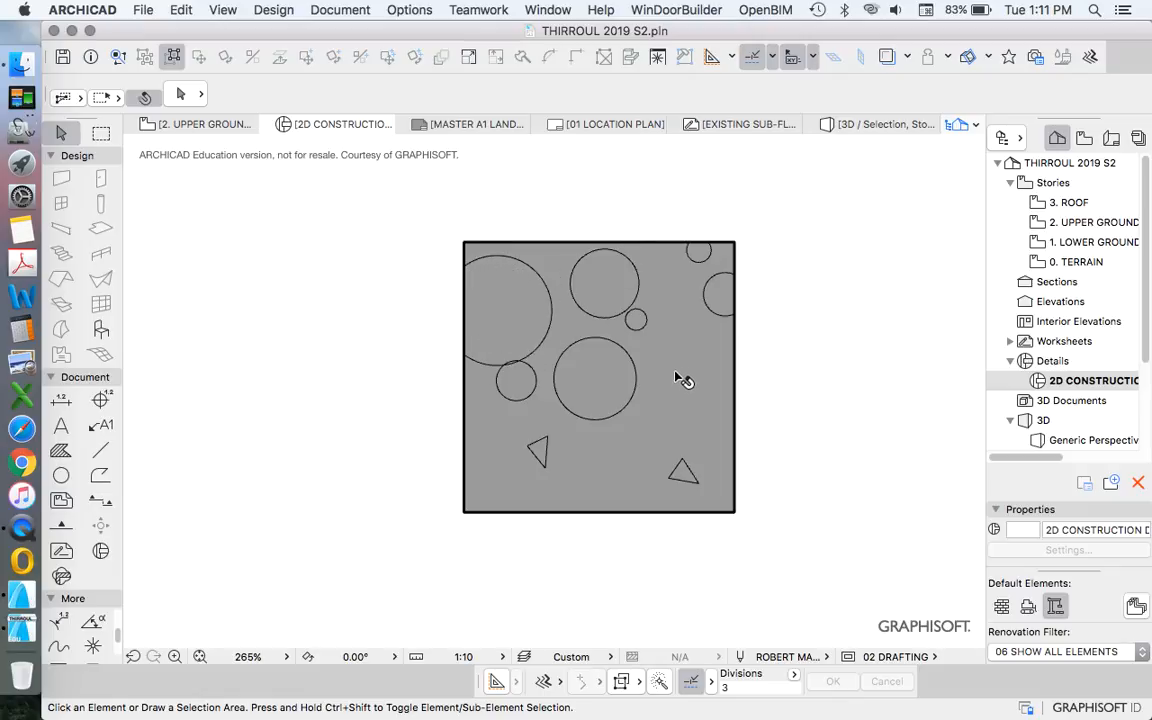
pyautogui.scroll(-3, 684, 378)
pyautogui.click(645, 373)
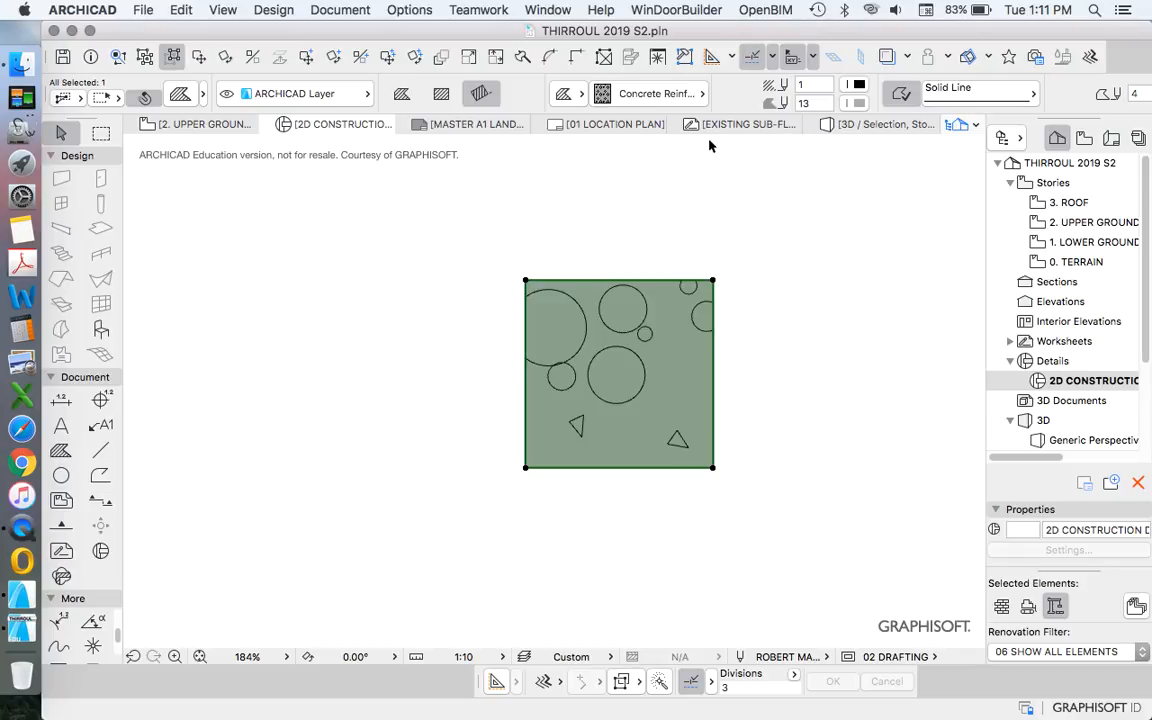
# Give the 400 × 400 square the Structural Concrete pattern, jumping there with 'con', then deselect it.
pyautogui.click(655, 94)
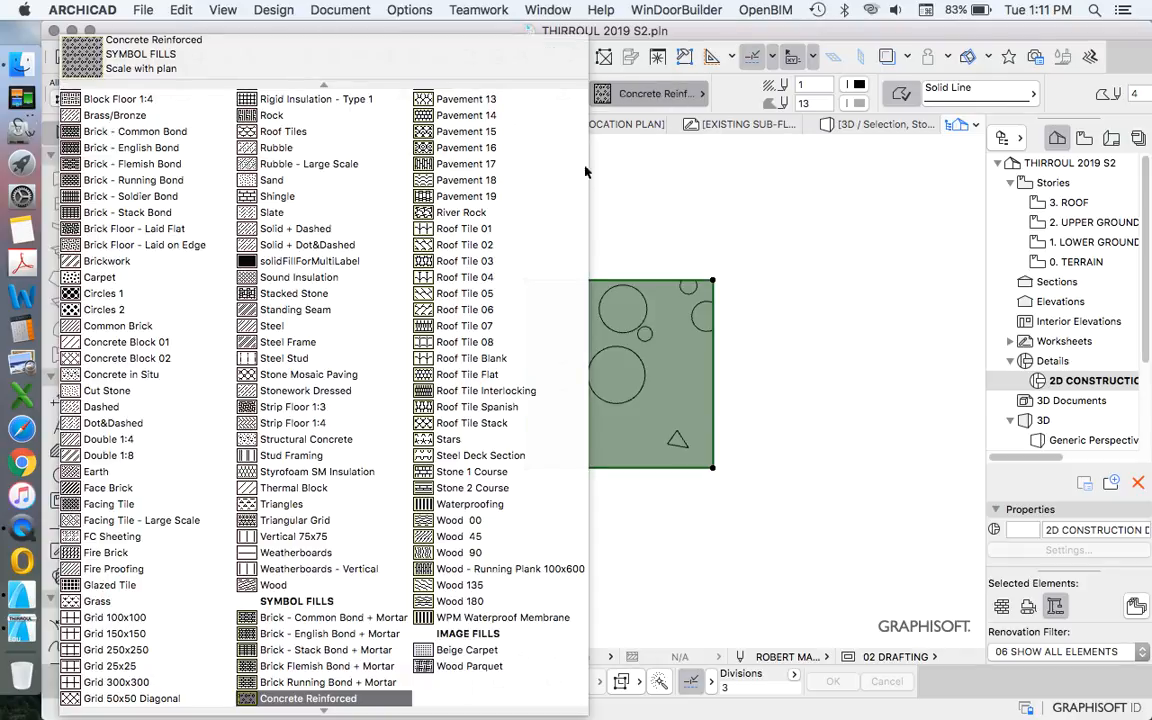
pyautogui.scroll(-1, 390, 300)
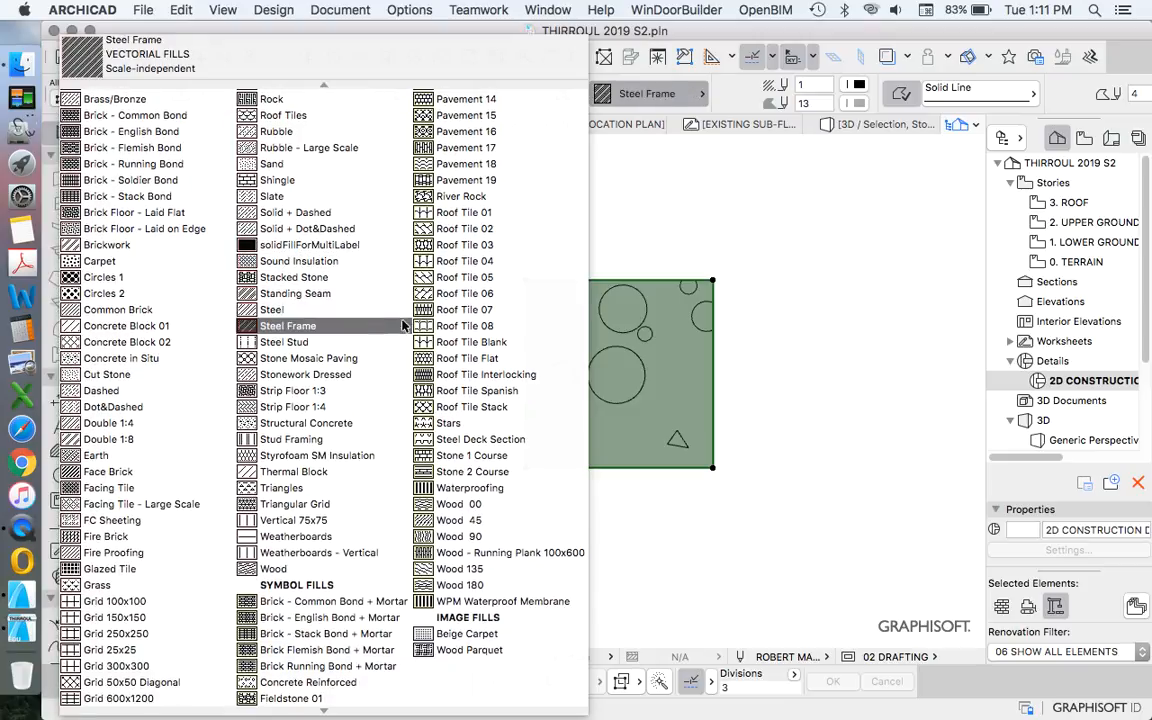
pyautogui.scroll(10, 310, 295)
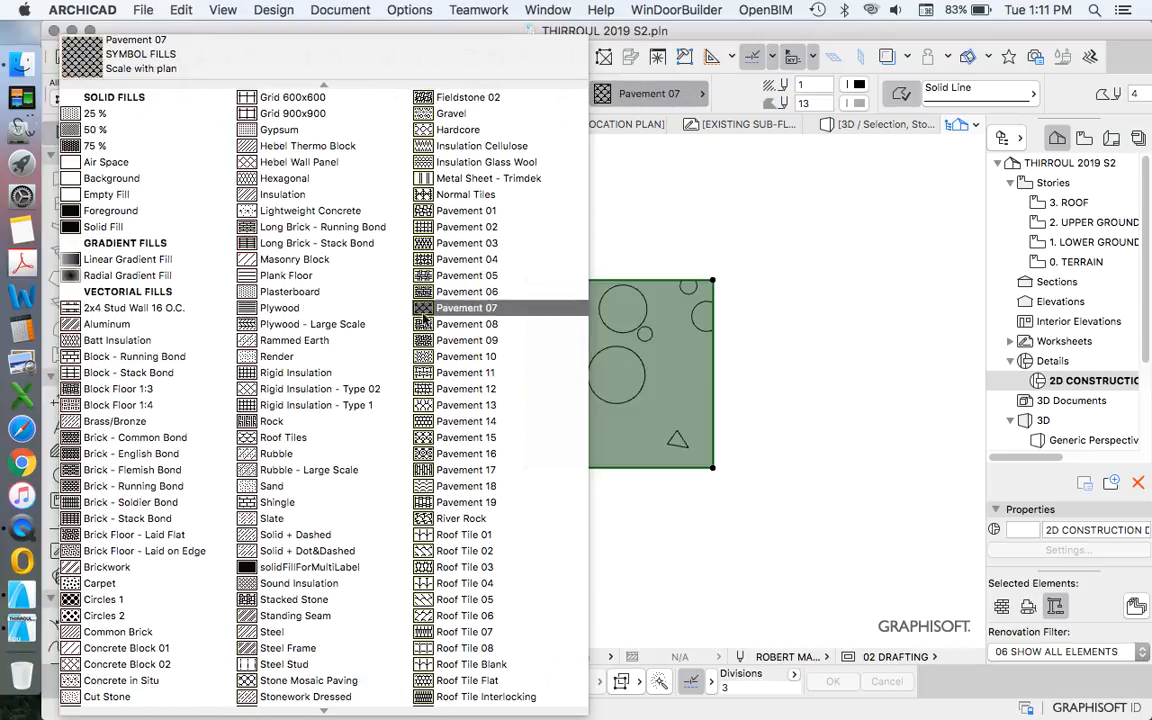
pyautogui.scroll(-1, 280, 338)
pyautogui.scroll(-10, 282, 339)
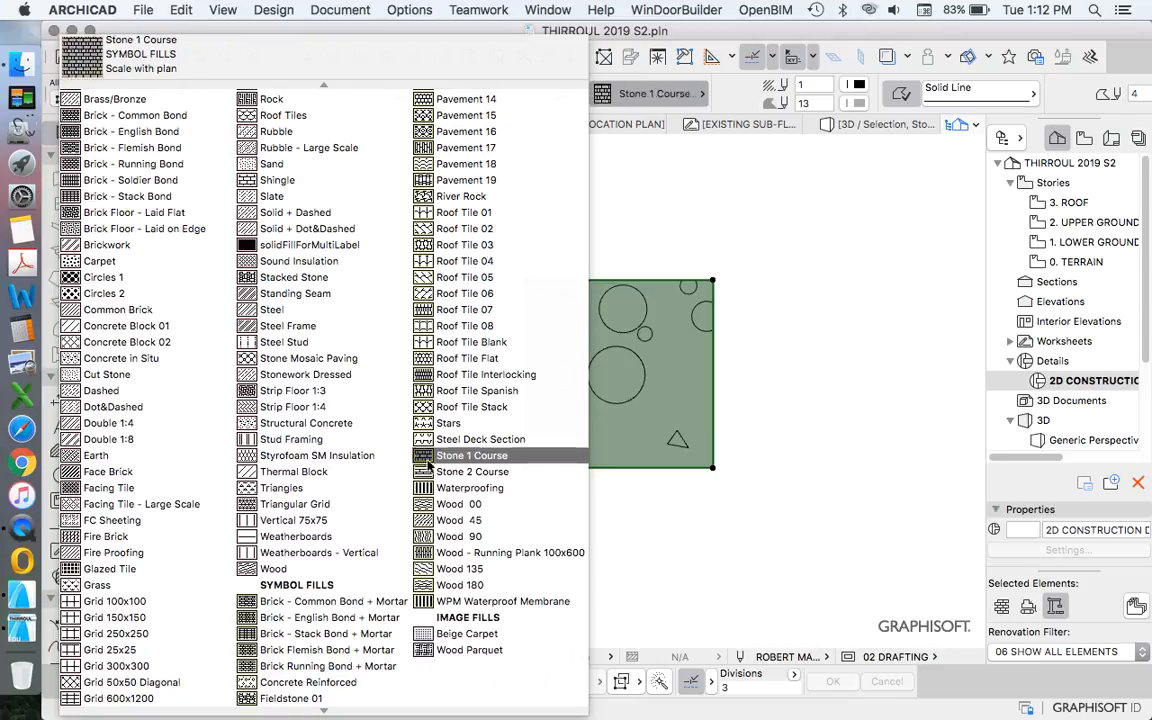
pyautogui.write('con')
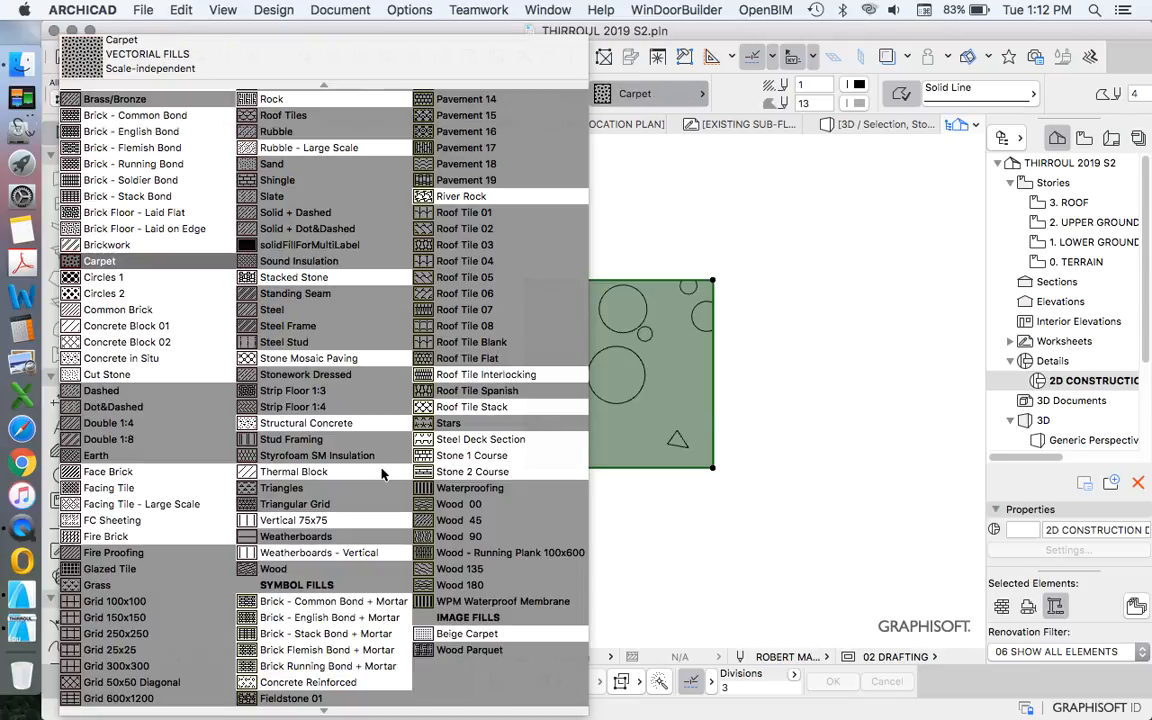
pyautogui.click(333, 428)
pyautogui.click(789, 522)
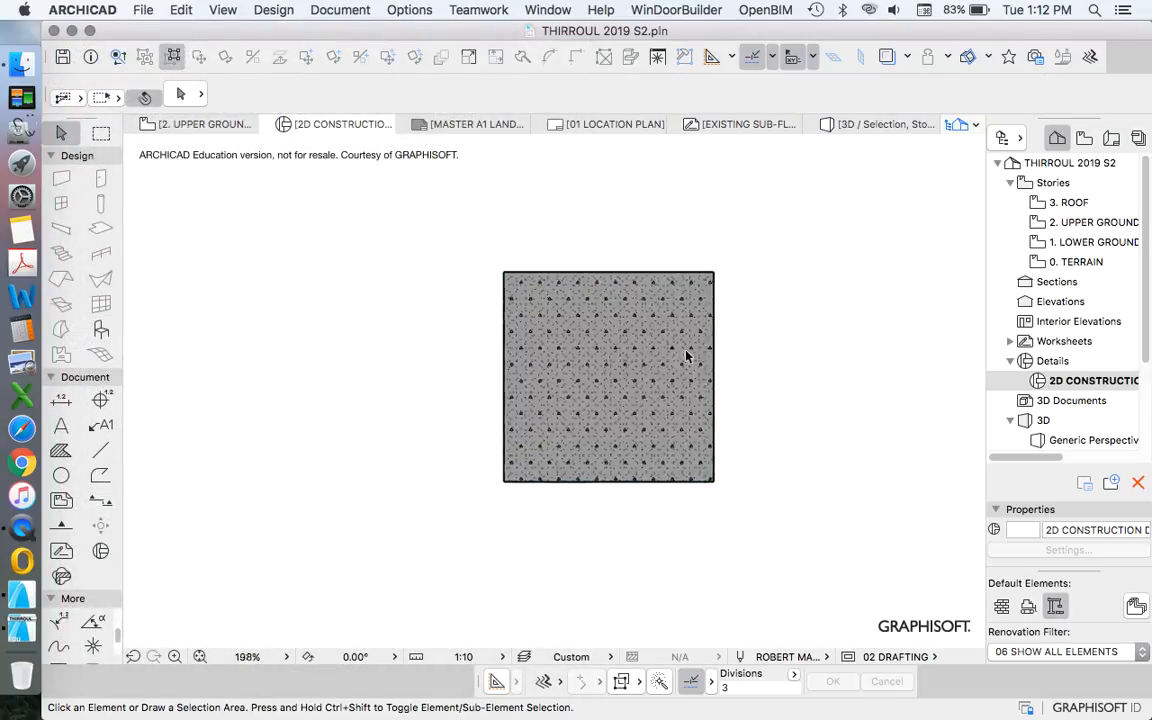
pyautogui.scroll(5, 580, 386)
pyautogui.scroll(5, 580, 386)
pyautogui.scroll(-8, 571, 329)
pyautogui.scroll(6, 581, 342)
pyautogui.scroll(-1, 535, 326)
pyautogui.scroll(-3, 600, 372)
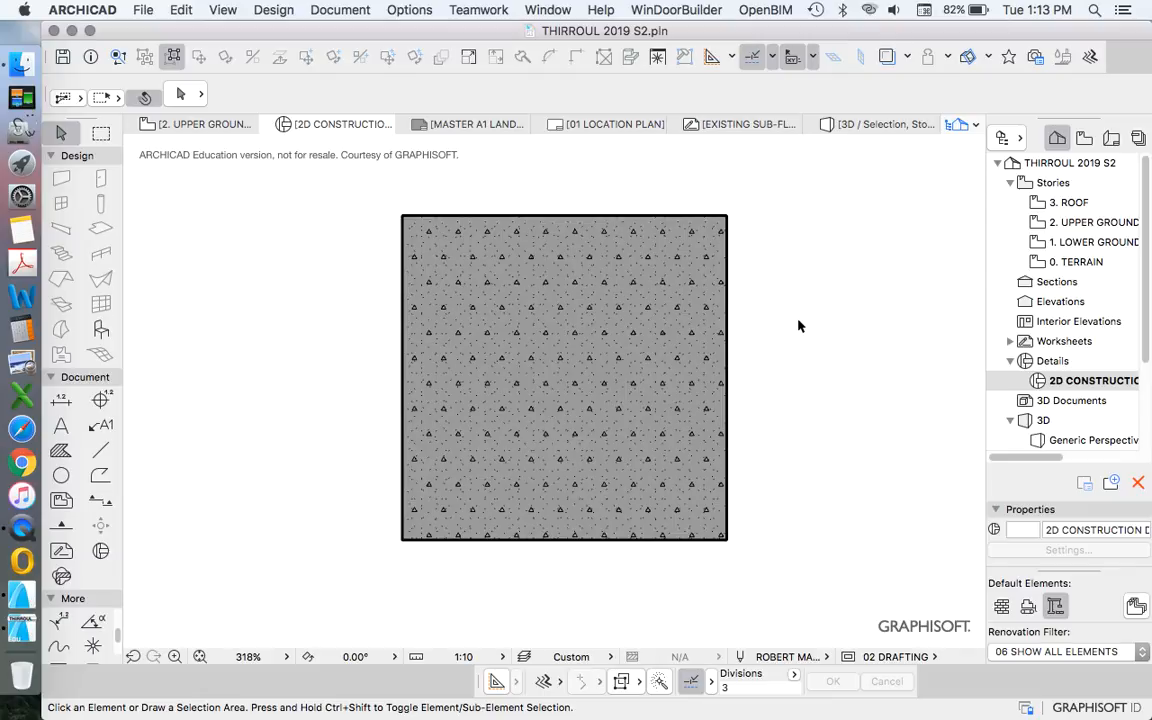
pyautogui.scroll(5, 566, 329)
pyautogui.scroll(-8, 565, 390)
pyautogui.scroll(1, 555, 393)
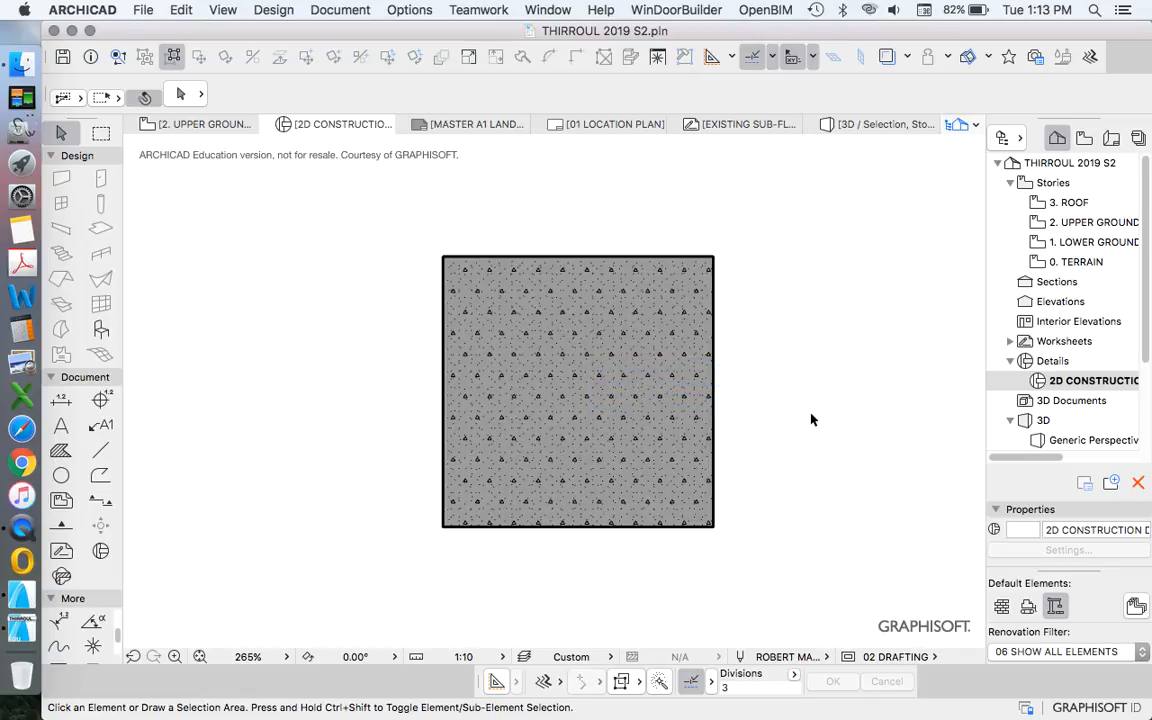
pyautogui.click(667, 388)
pyautogui.click(645, 93)
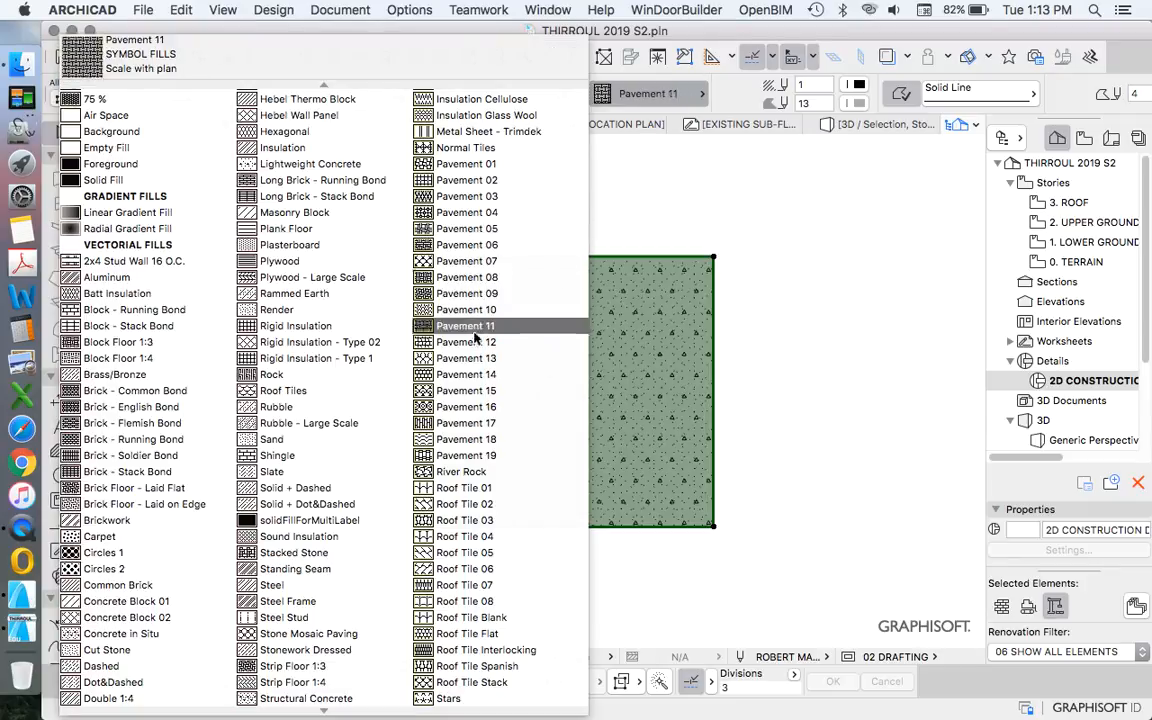
pyautogui.click(300, 698)
pyautogui.click(760, 389)
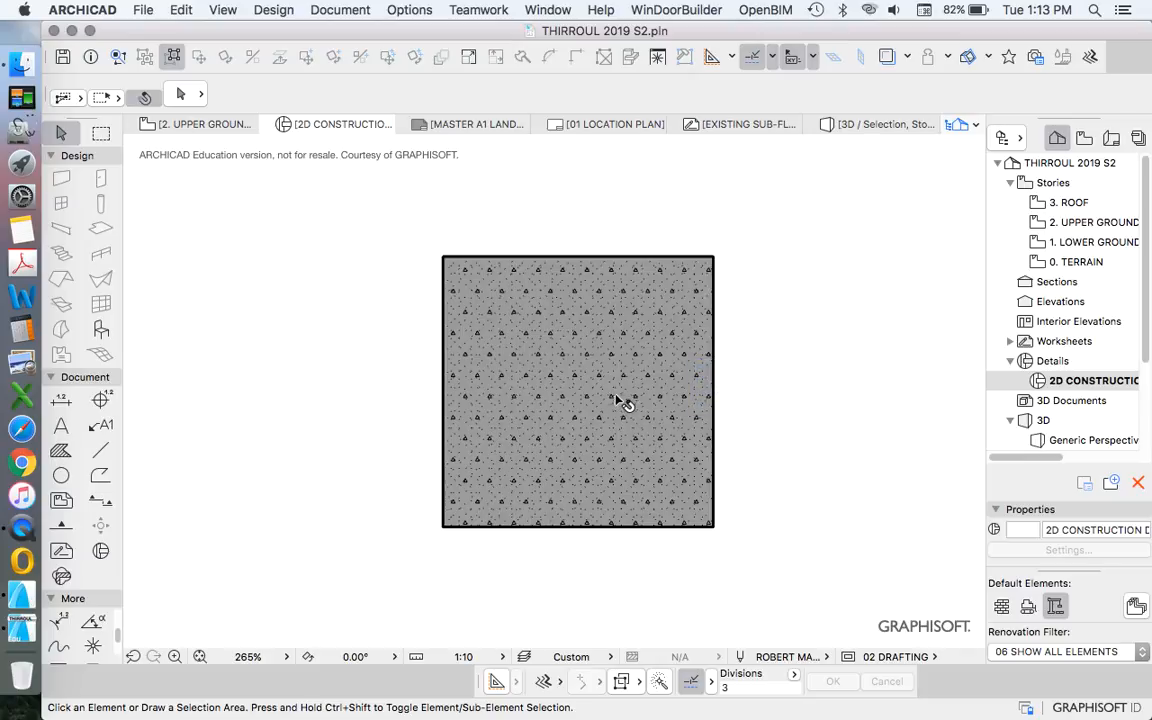
pyautogui.scroll(-3, 540, 405)
pyautogui.scroll(10, 553, 400)
pyautogui.scroll(-3, 560, 380)
pyautogui.scroll(5, 543, 365)
pyautogui.scroll(-2, 581, 350)
pyautogui.scroll(10, 620, 348)
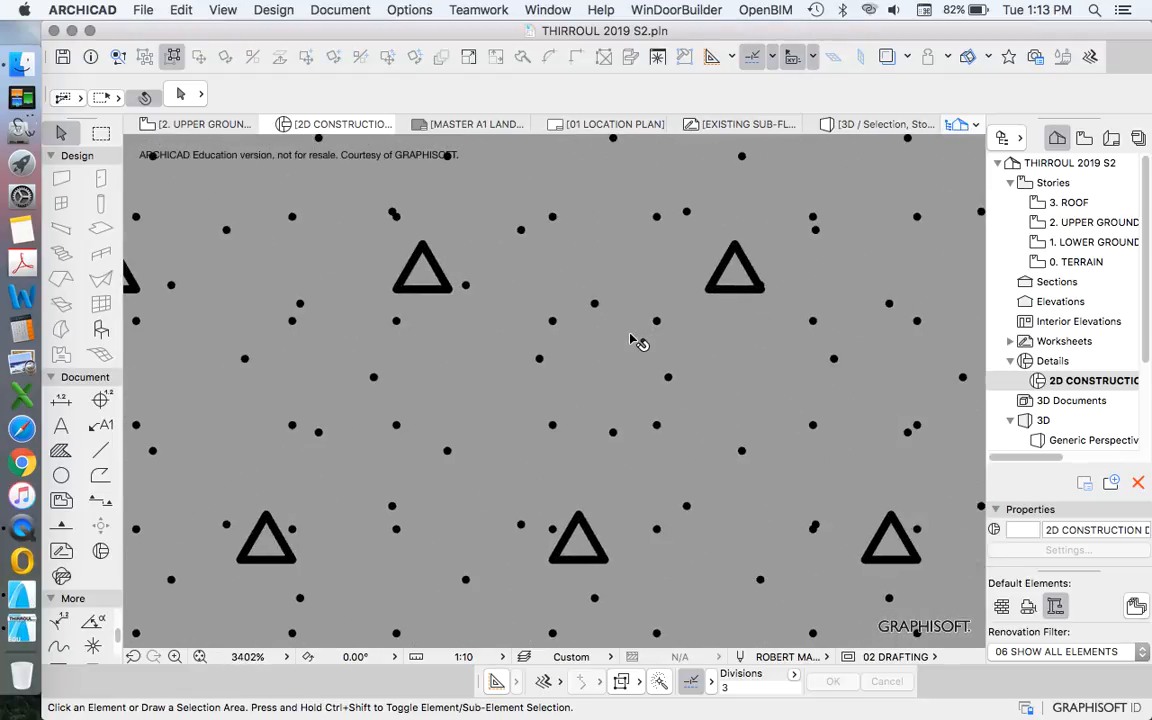
pyautogui.scroll(-2, 672, 333)
pyautogui.scroll(-12, 668, 330)
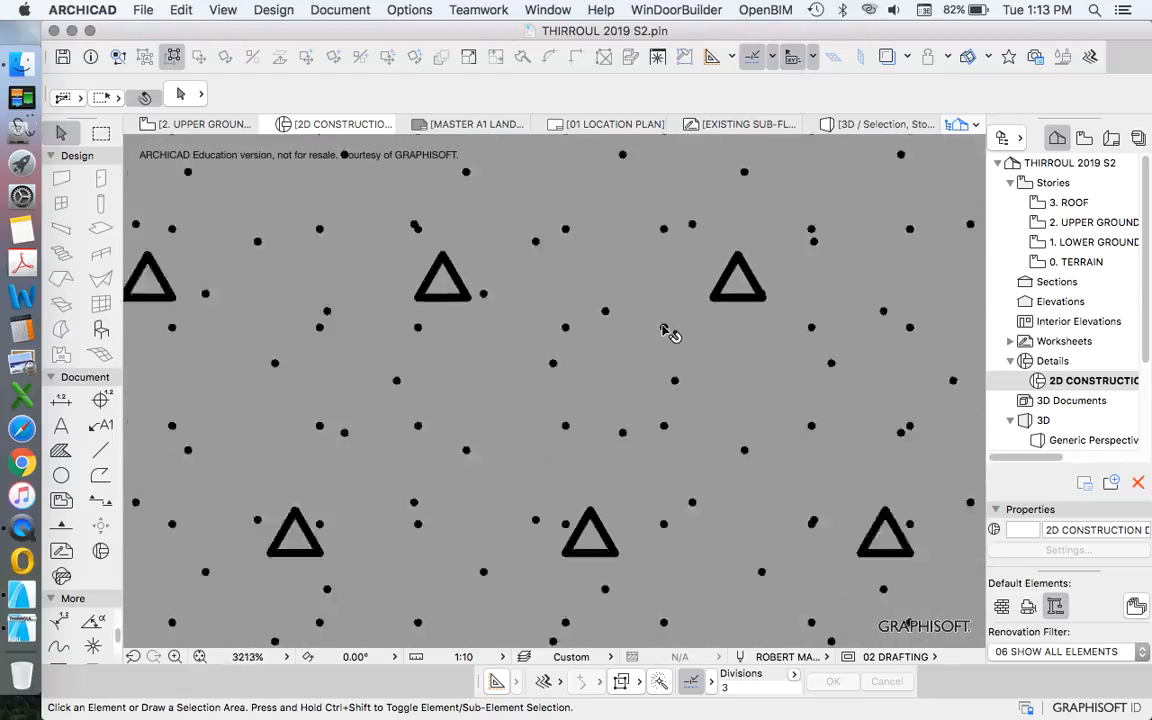
pyautogui.scroll(-1, 755, 335)
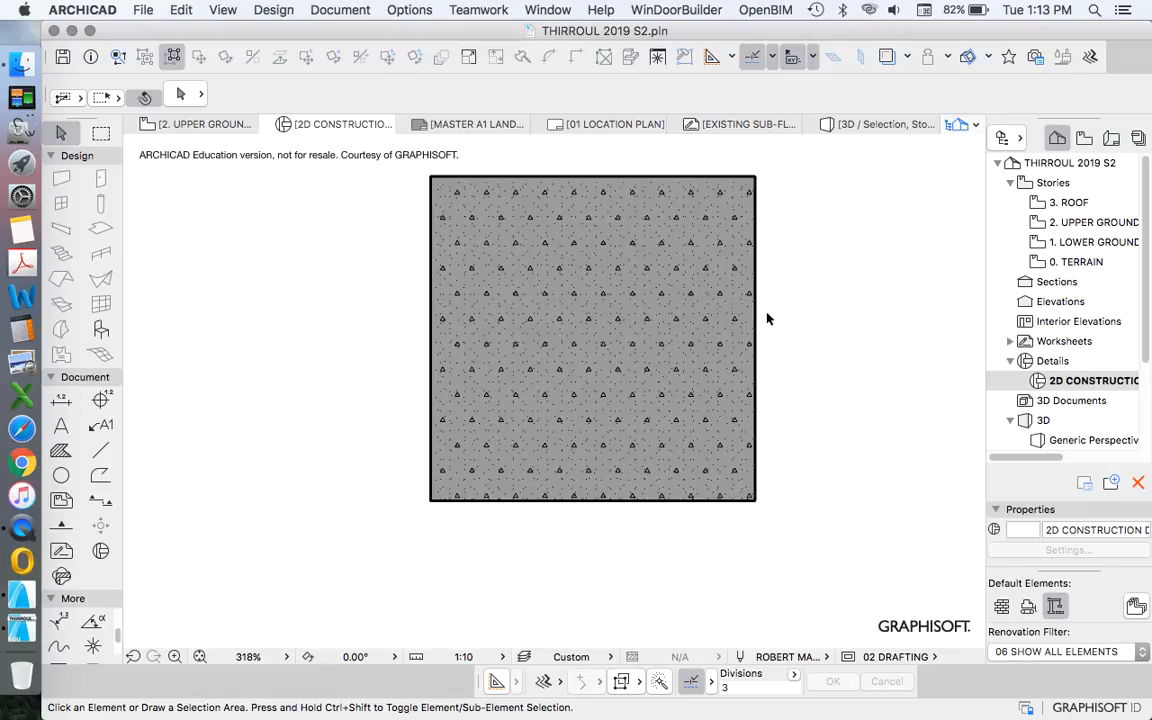
pyautogui.scroll(6, 689, 329)
pyautogui.scroll(-1, 683, 330)
pyautogui.scroll(-4, 689, 333)
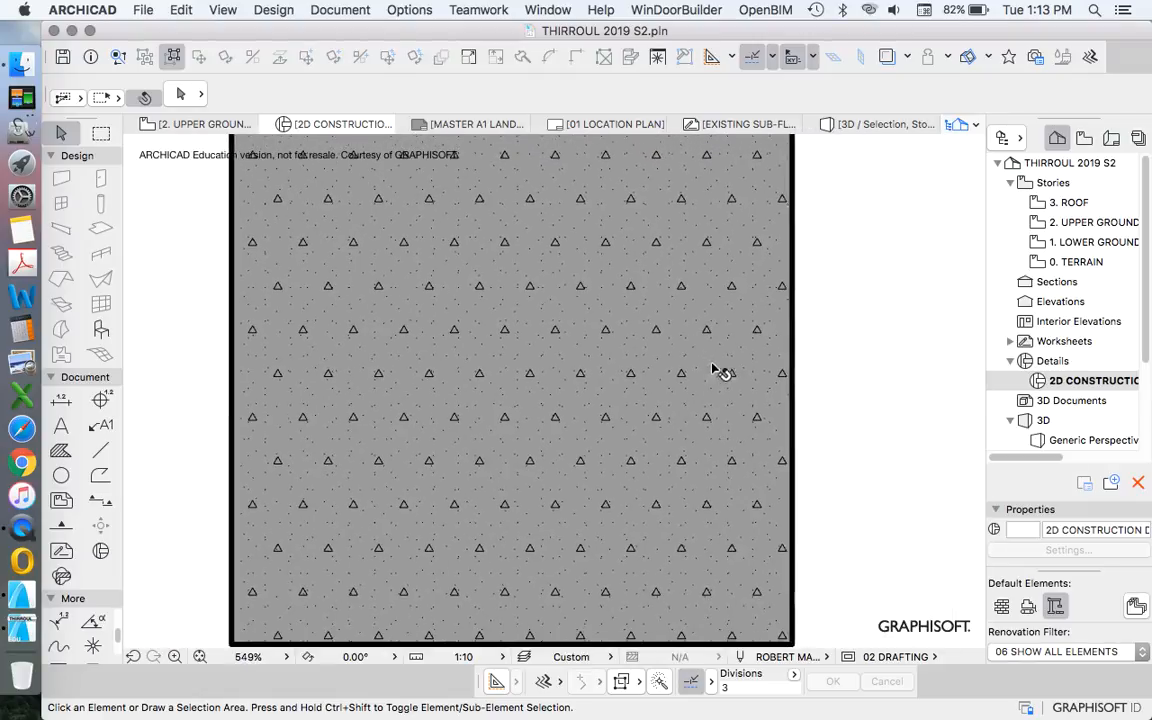
pyautogui.click(713, 342)
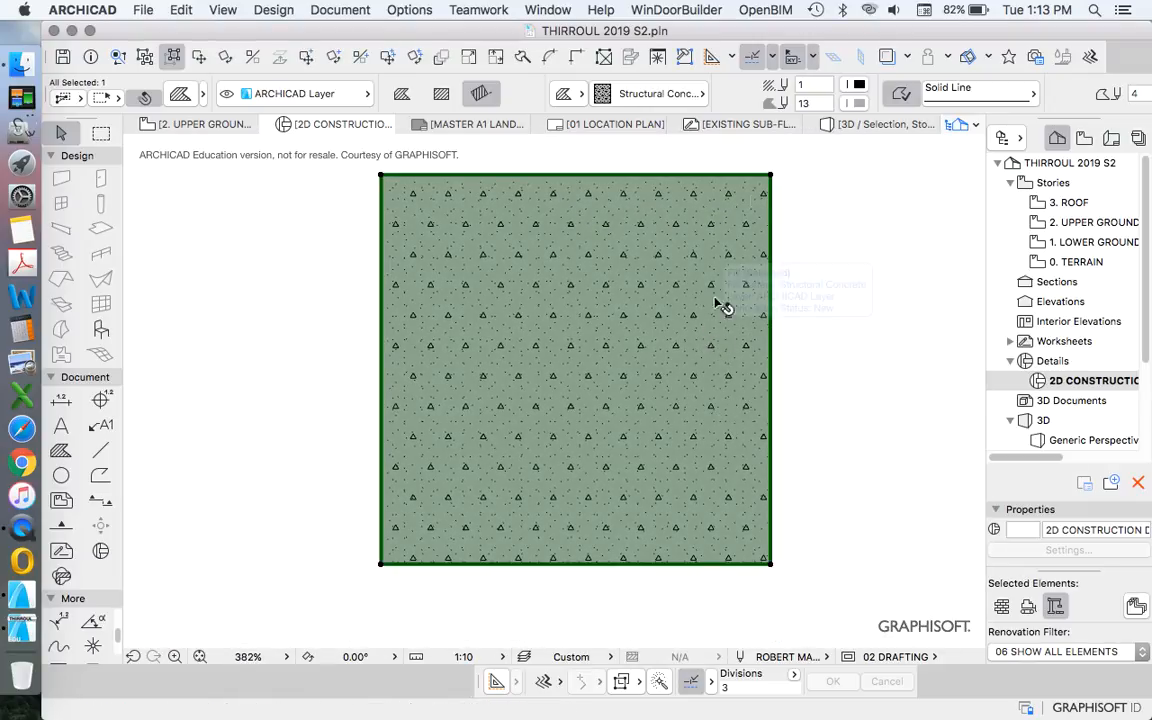
pyautogui.click(858, 84)
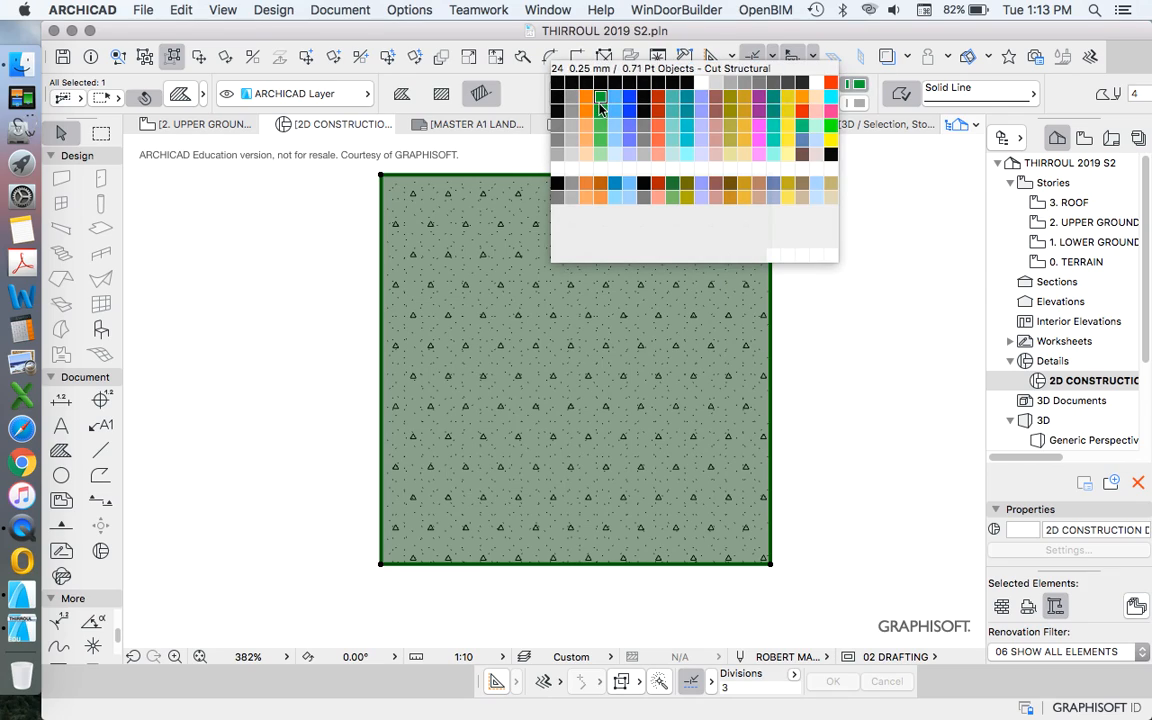
pyautogui.click(572, 83)
pyautogui.click(797, 344)
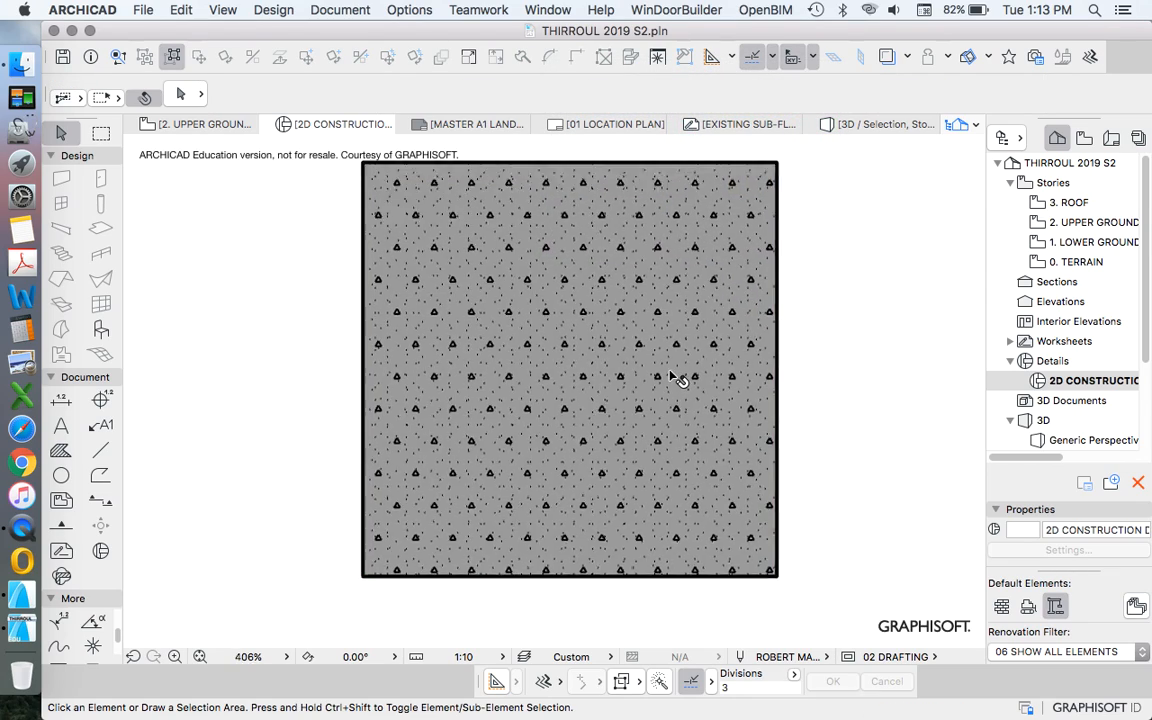
pyautogui.scroll(6, 640, 345)
pyautogui.scroll(-6, 694, 350)
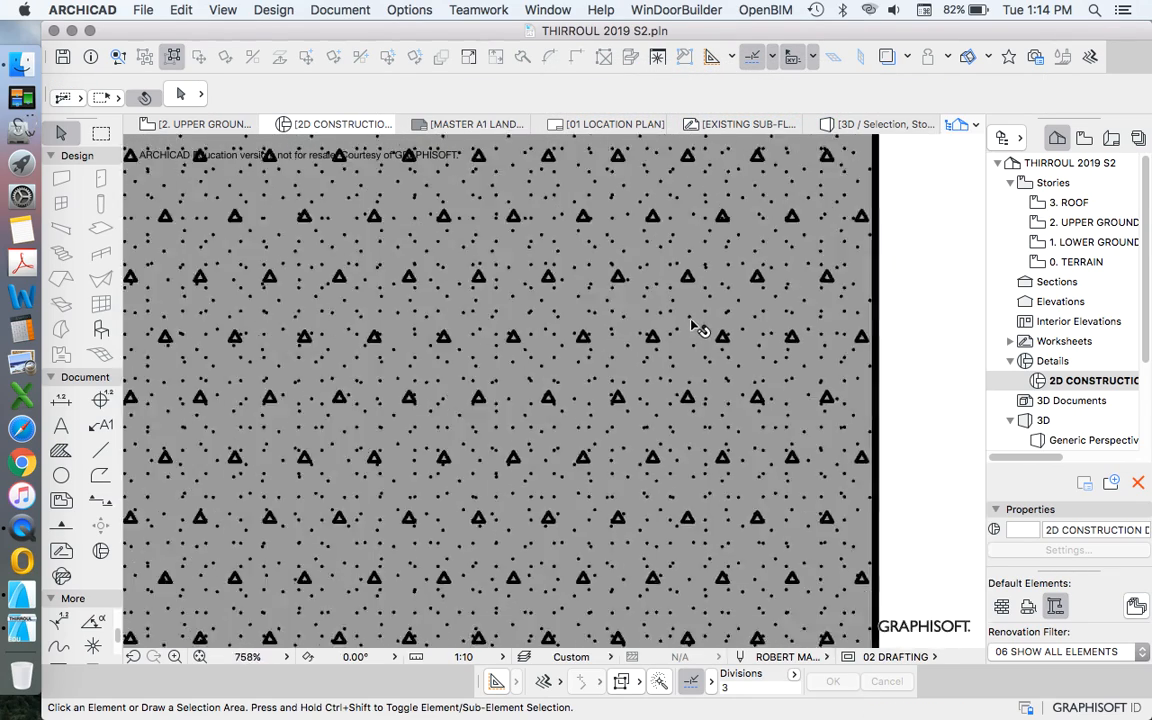
pyautogui.scroll(2, 655, 470)
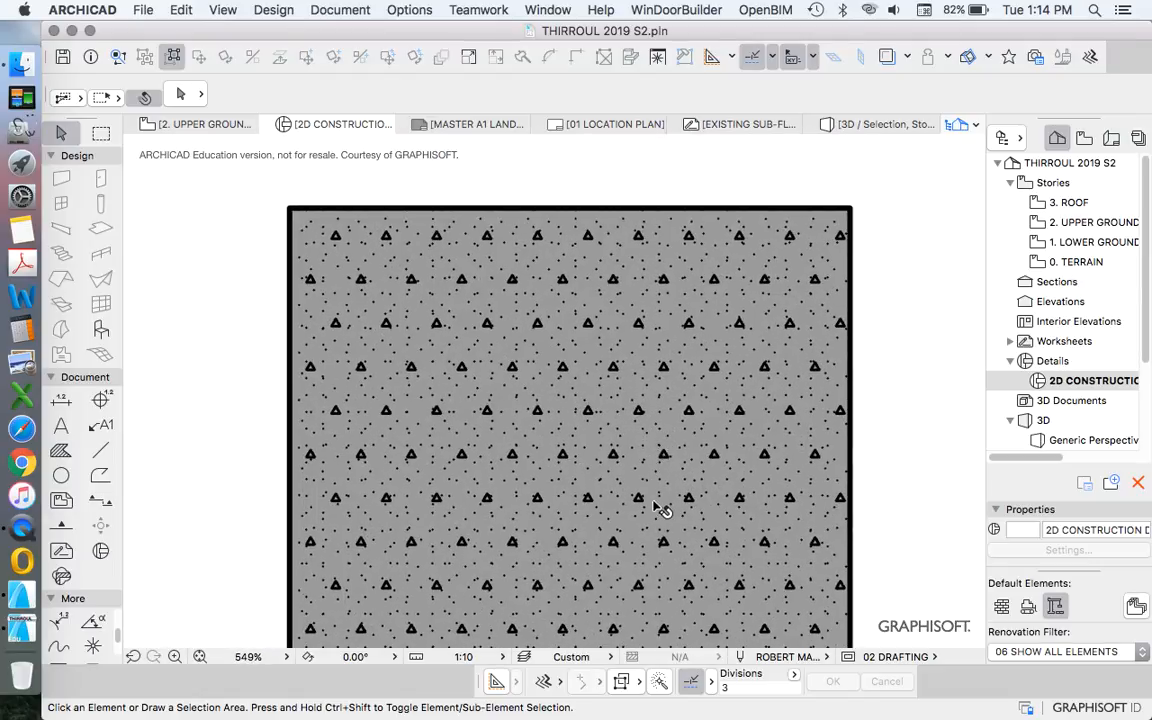
pyautogui.scroll(-2, 600, 275)
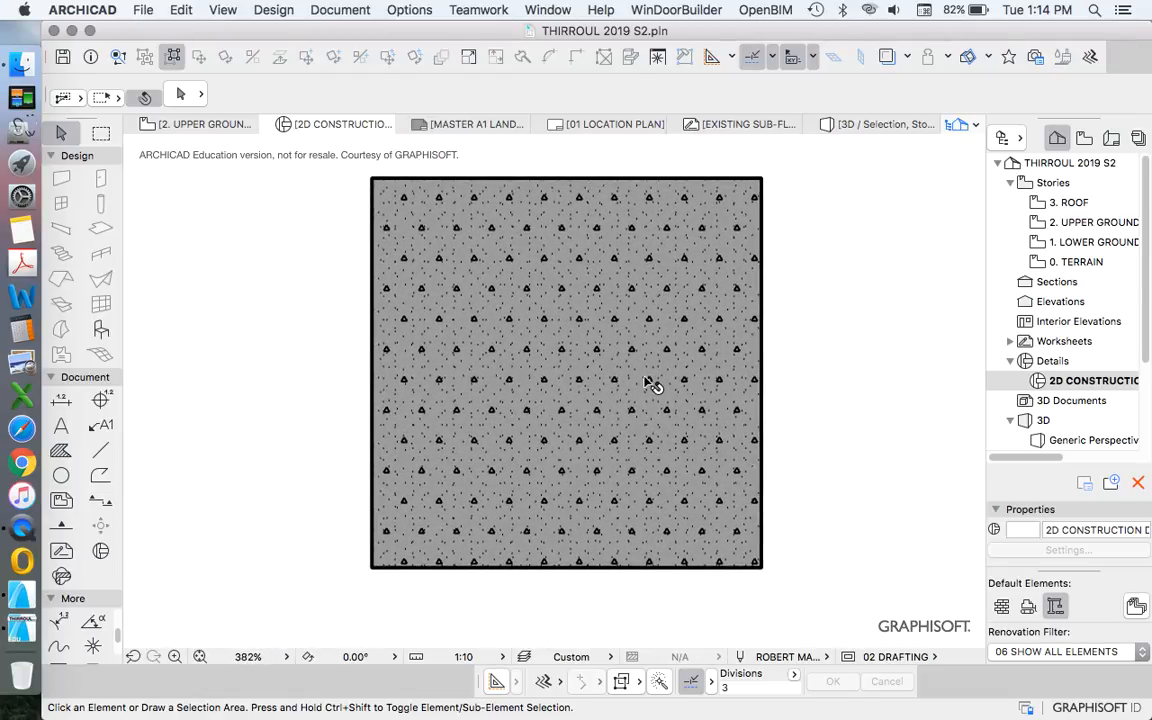
pyautogui.scroll(2, 705, 315)
pyautogui.scroll(-3, 563, 368)
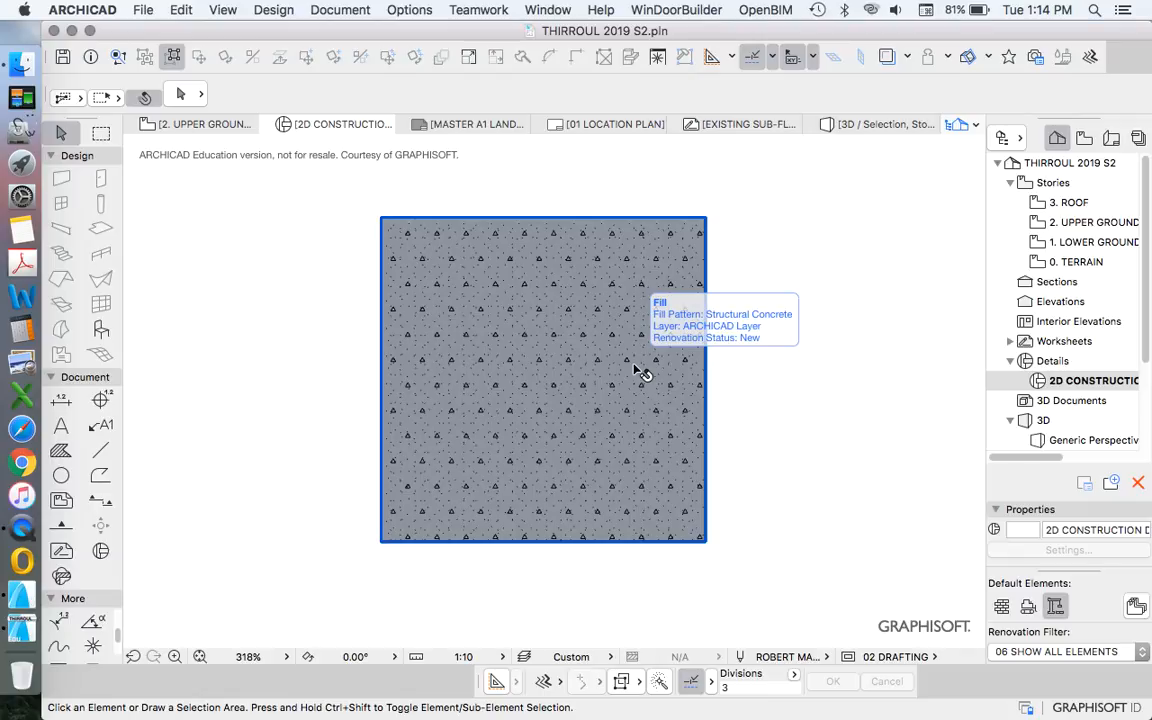
pyautogui.scroll(-2, 650, 416)
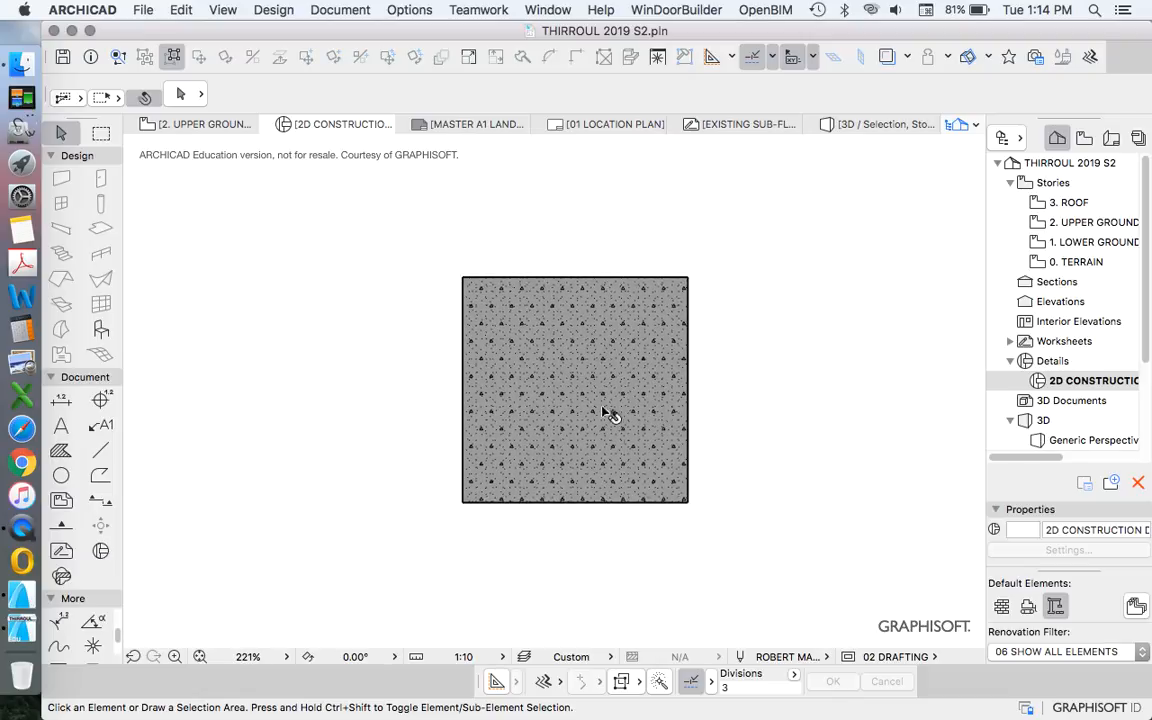
pyautogui.scroll(2, 617, 437)
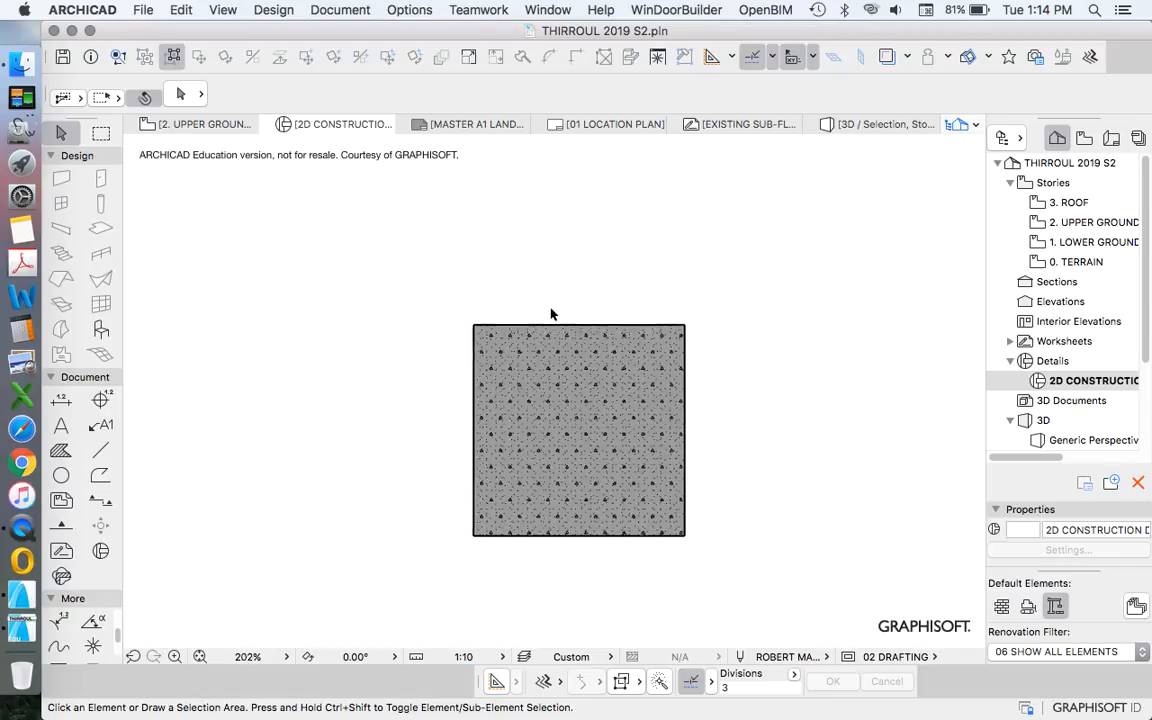
pyautogui.scroll(3, 560, 300)
pyautogui.scroll(-1, 592, 267)
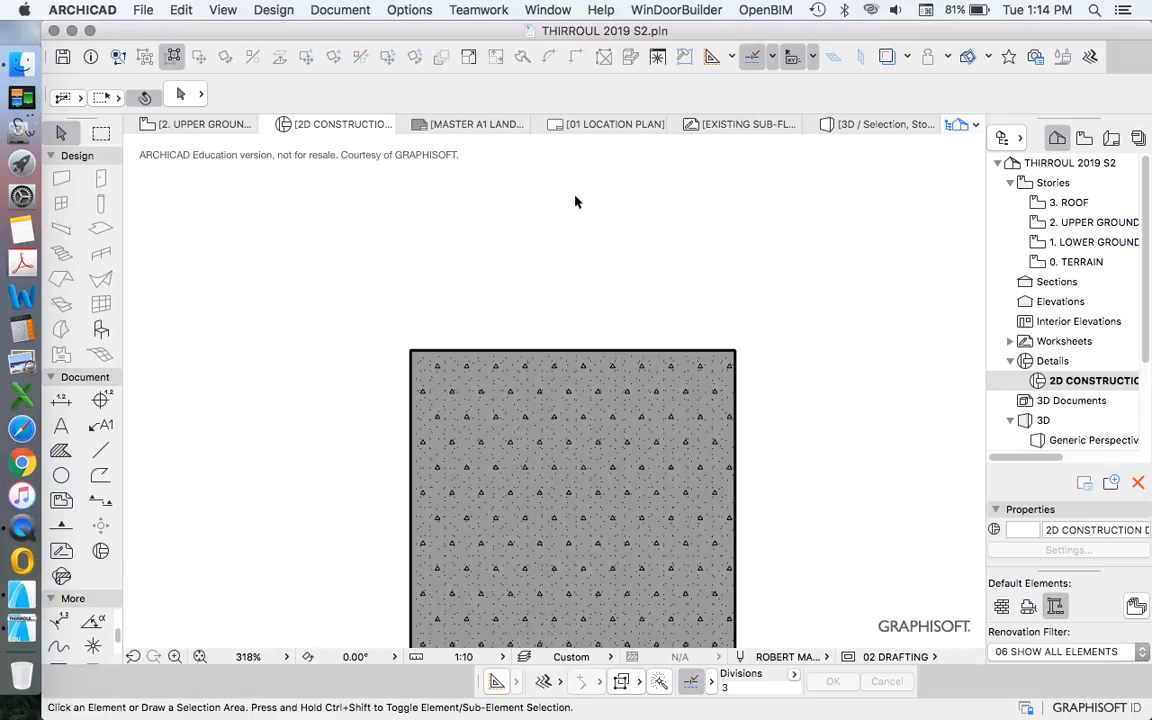
pyautogui.scroll(-2, 615, 265)
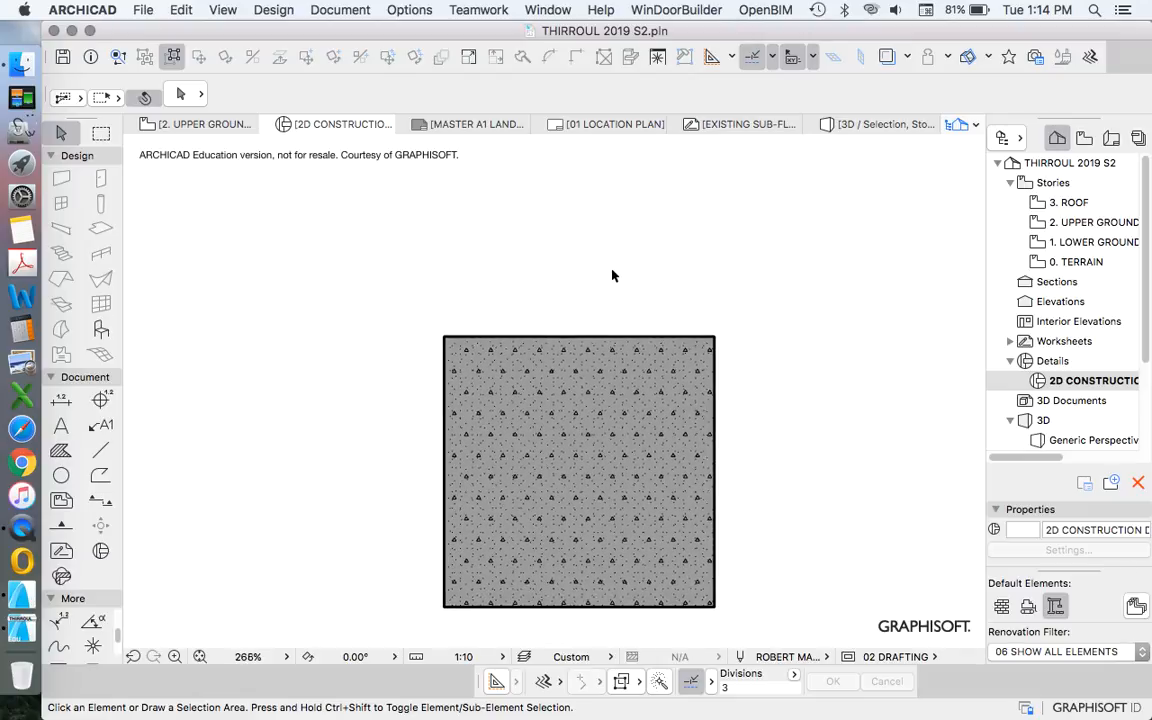
pyautogui.scroll(3, 600, 300)
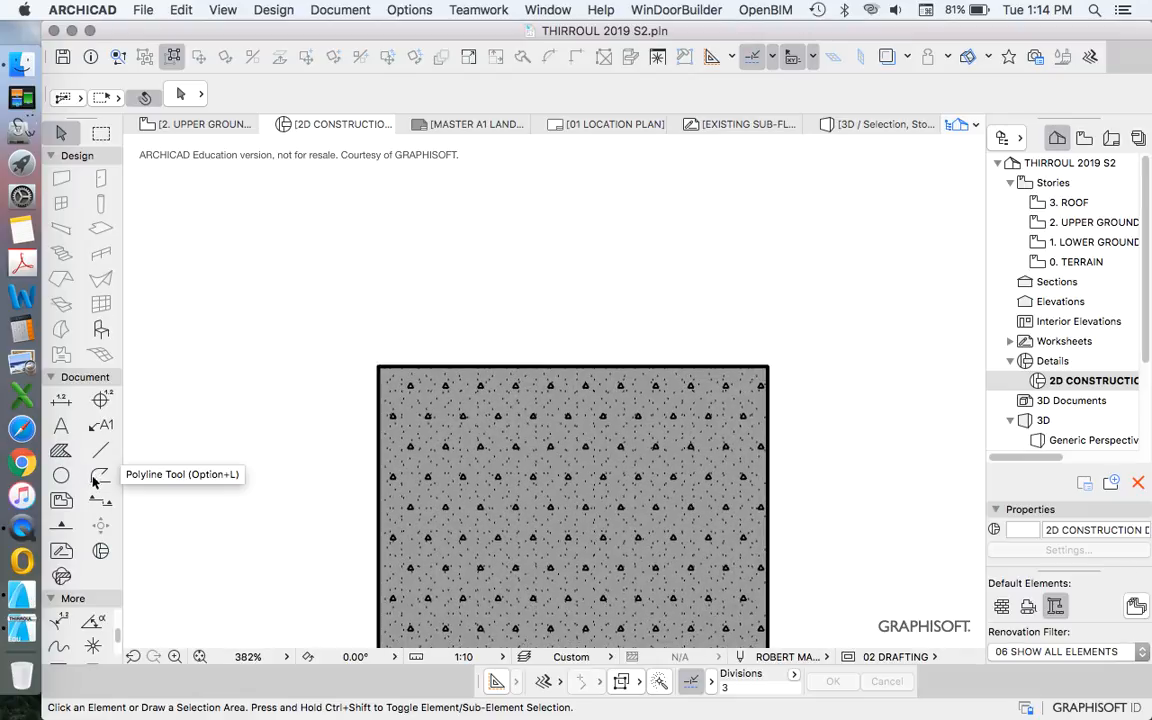
# With the Fill tool active, set the default fill contour pen to 3 in Fill Default Settings.
pyautogui.click(59, 451)
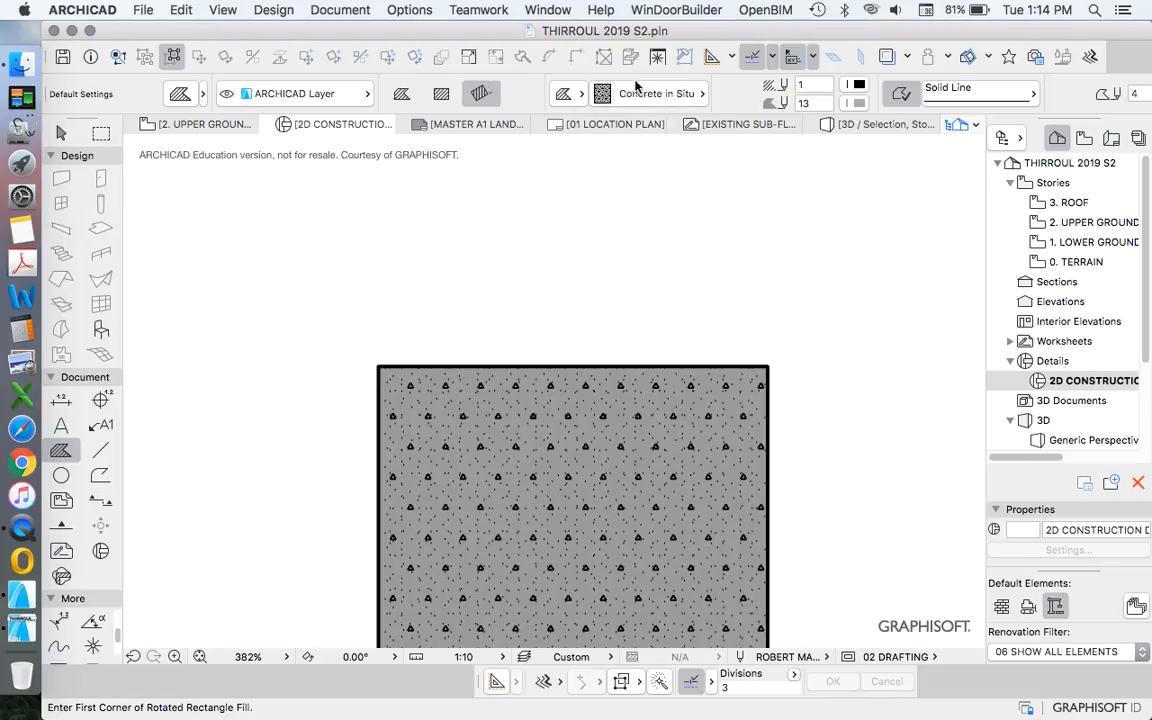
pyautogui.click(182, 93)
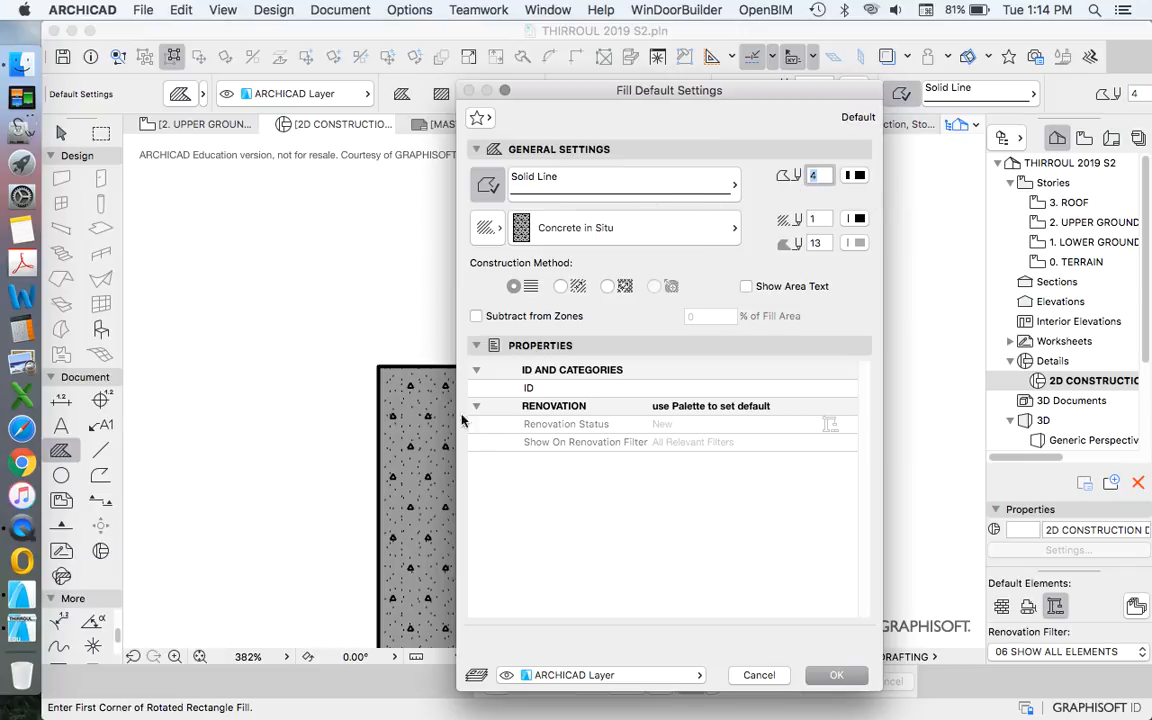
pyautogui.moveTo(637, 108); pyautogui.dragTo(716, 100)
pyautogui.click(955, 178)
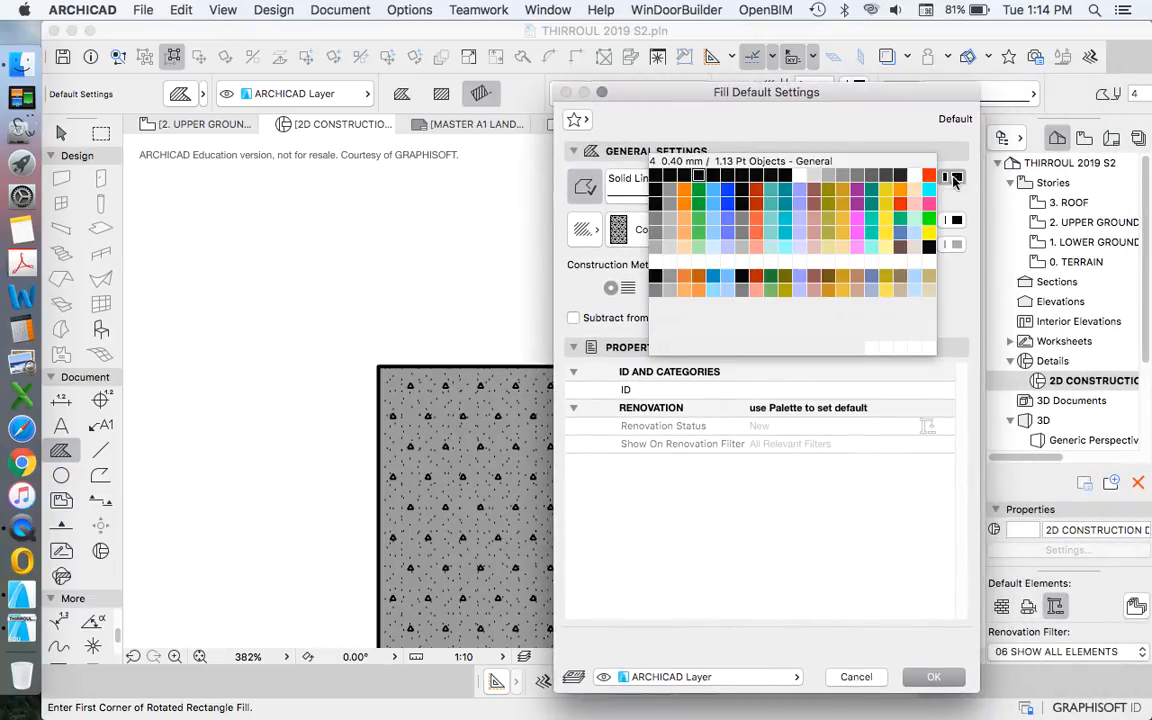
pyautogui.click(684, 179)
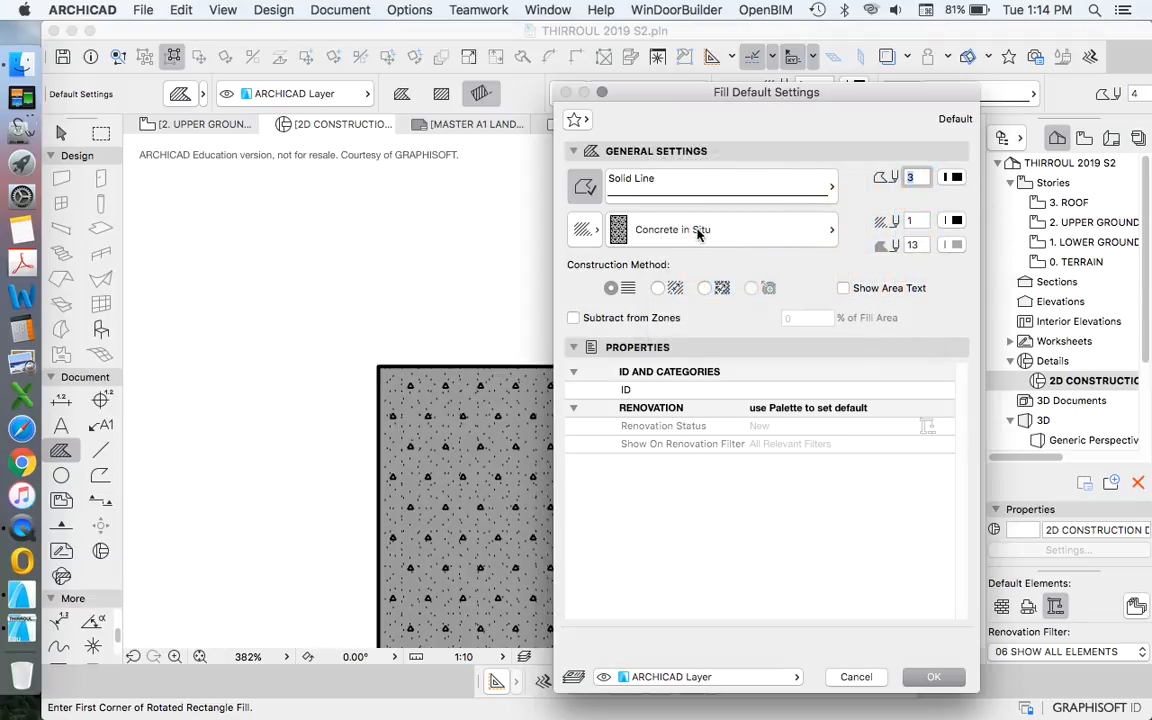
pyautogui.click(738, 237)
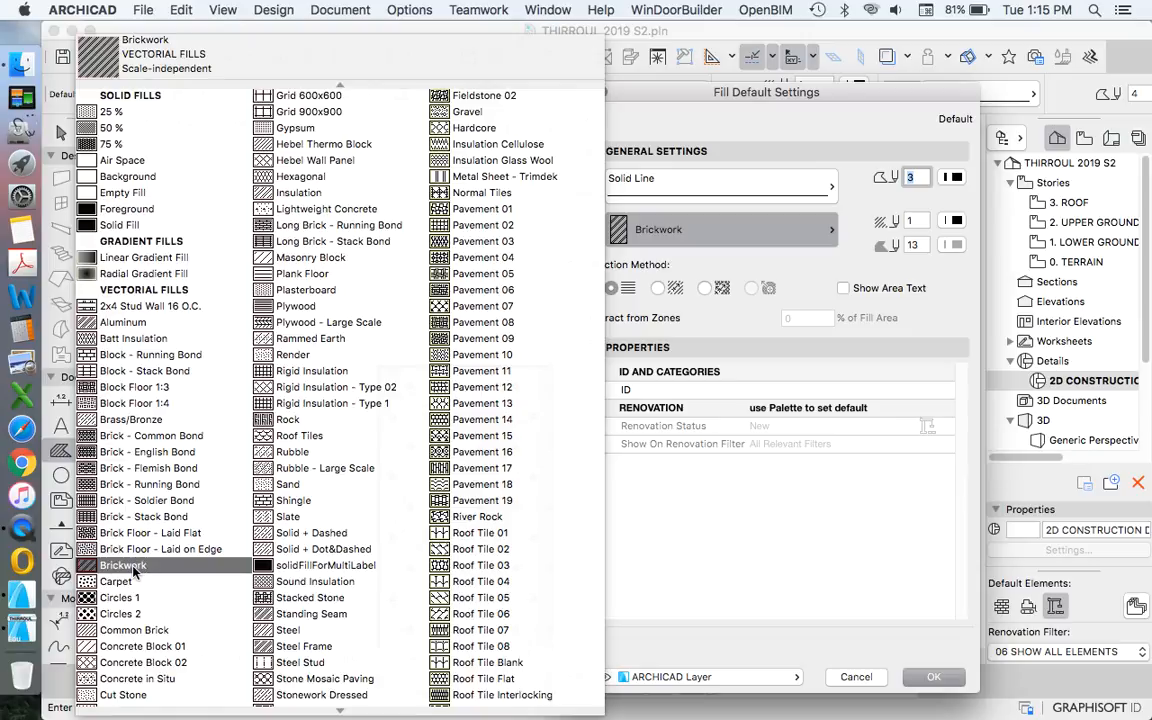
# Choose the Brickwork pattern and orange background pen 23, then confirm the fill defaults.
pyautogui.click(133, 568)
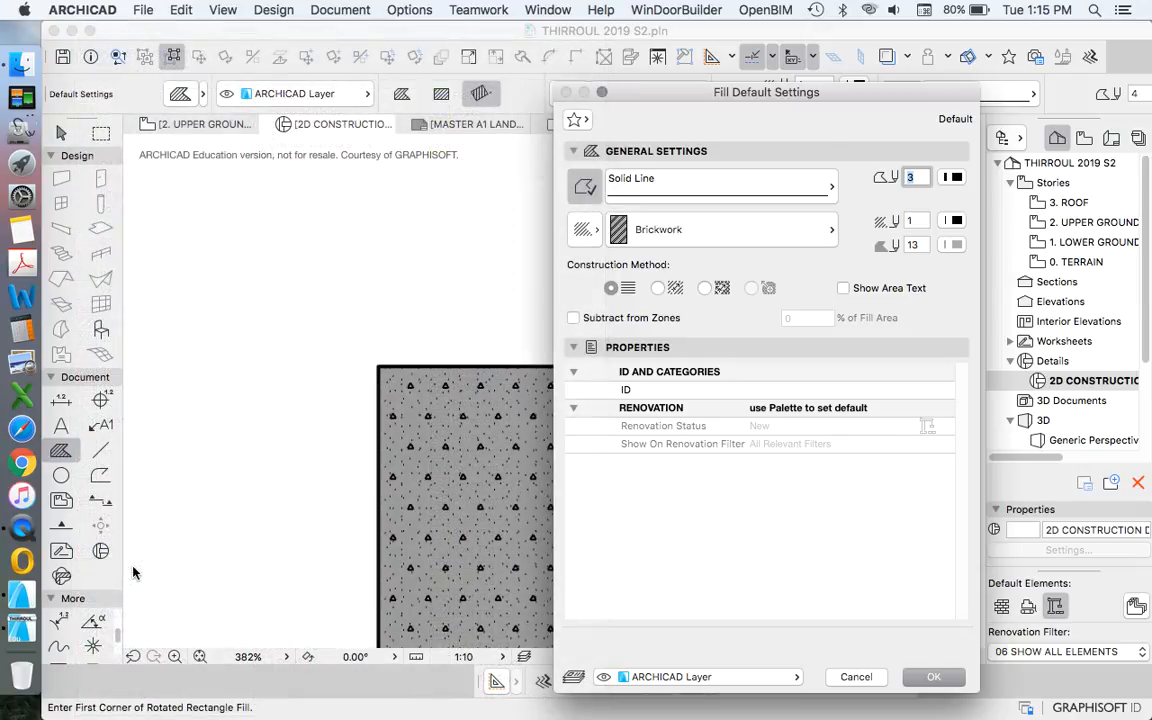
pyautogui.click(955, 246)
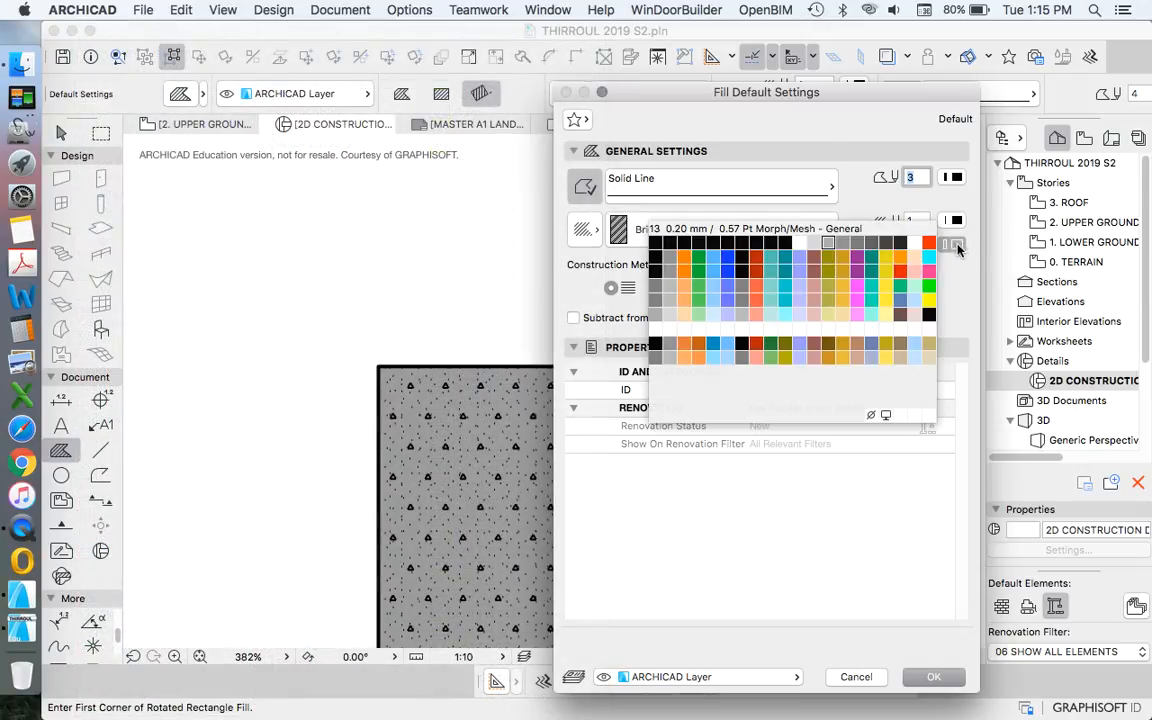
pyautogui.click(685, 257)
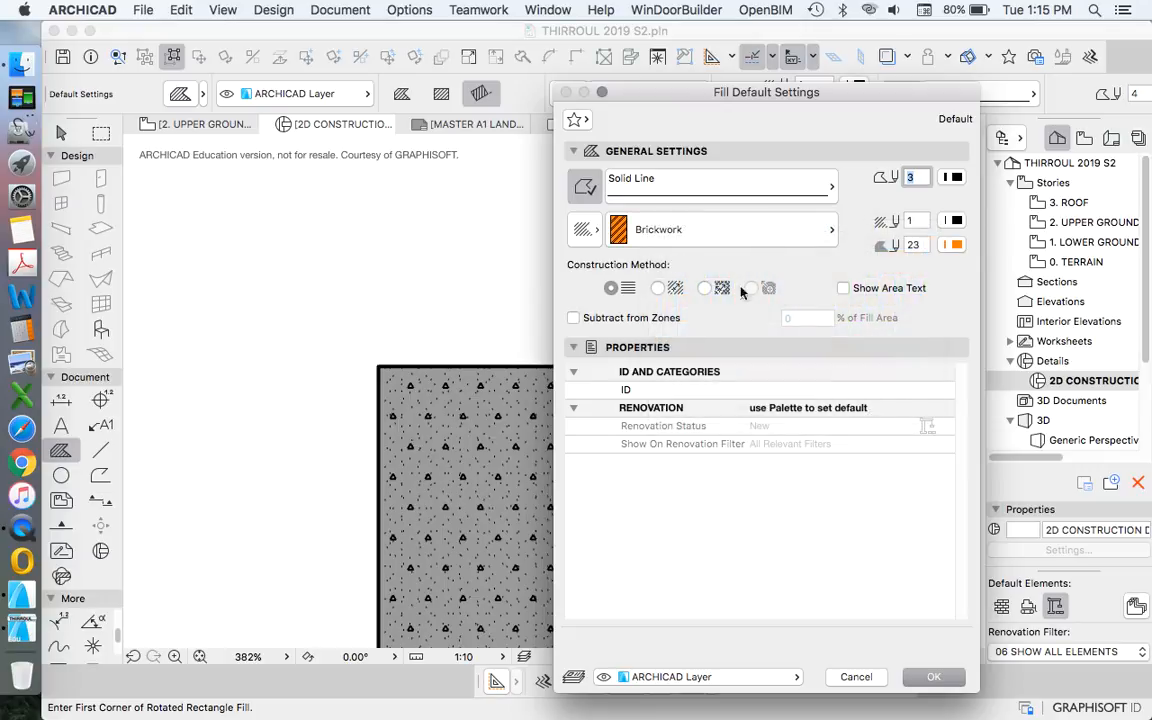
pyautogui.click(936, 681)
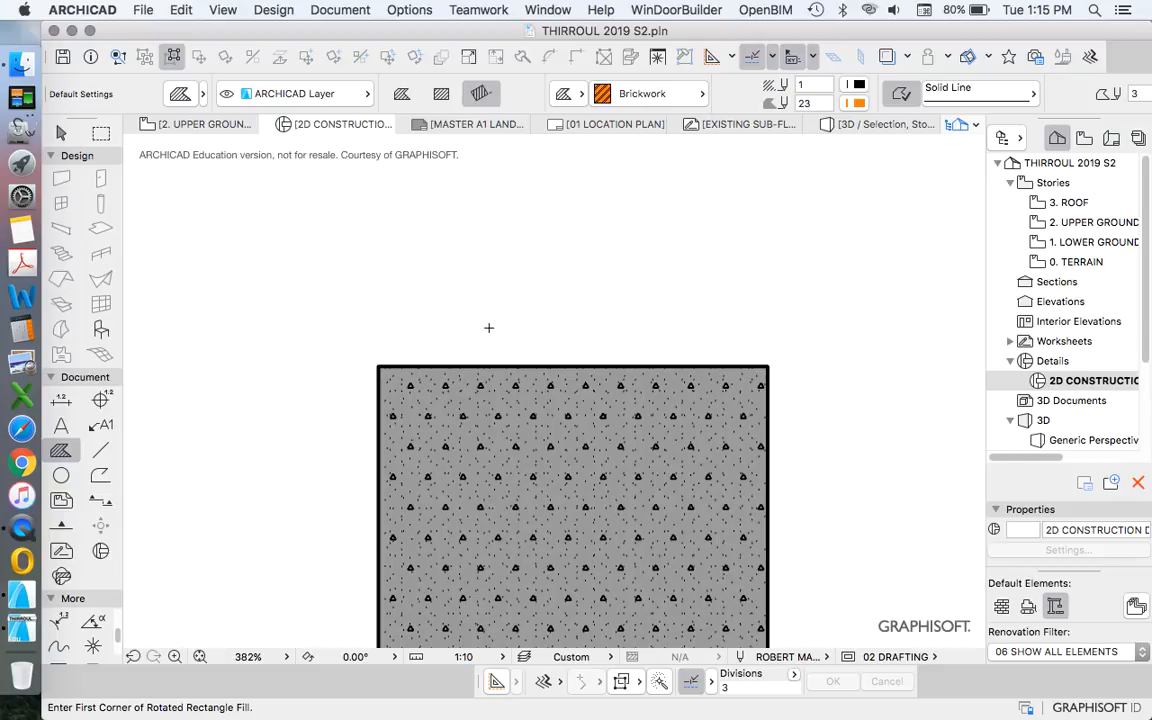
# Start the rectangle fill with its first corner above the concrete square and a 110 first side.
pyautogui.scroll(3, 537, 327)
pyautogui.scroll(-2, 530, 325)
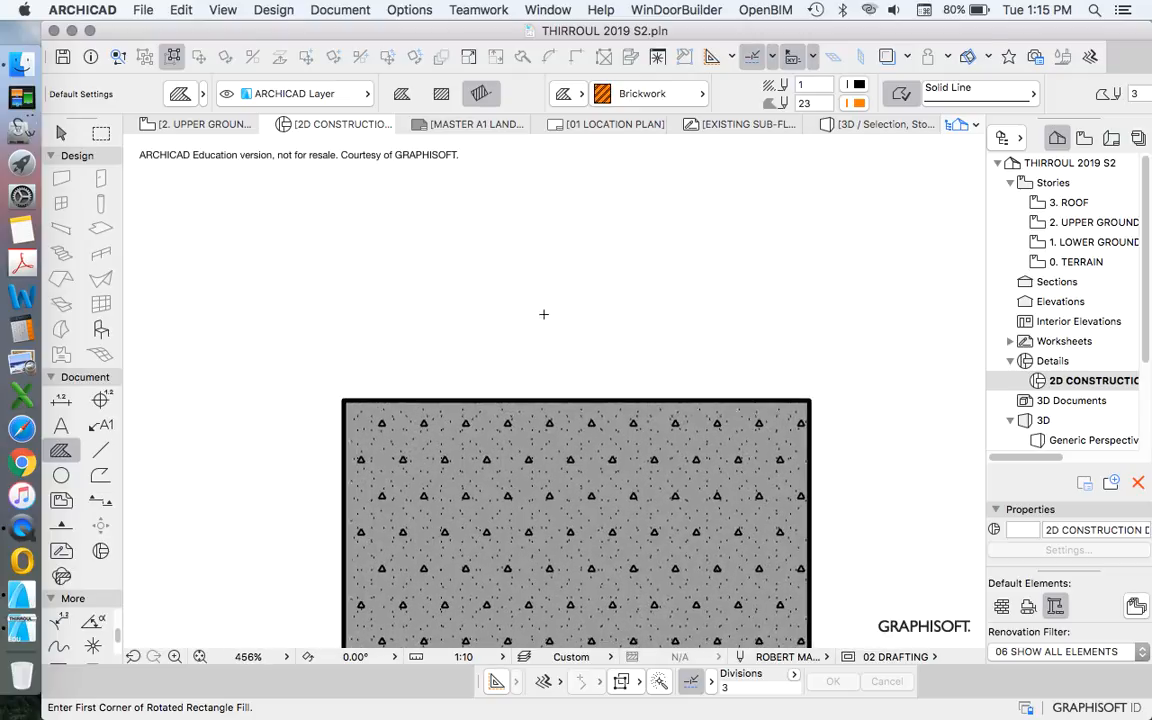
pyautogui.scroll(-4, 531, 322)
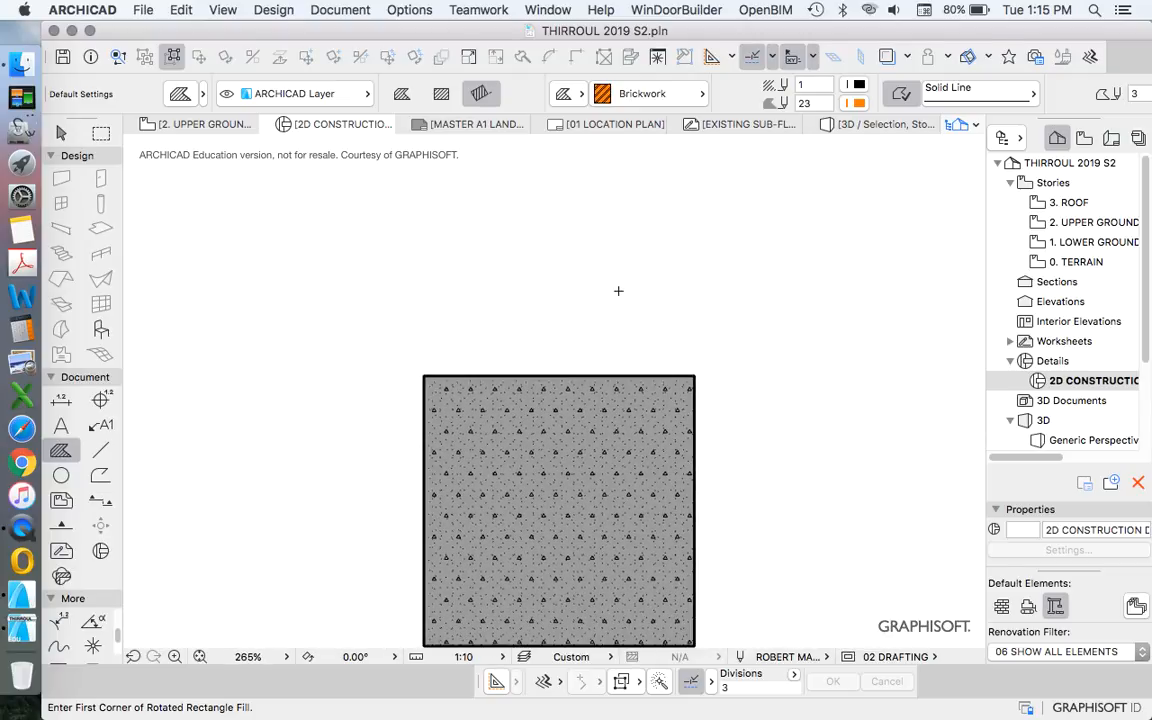
pyautogui.scroll(3, 580, 312)
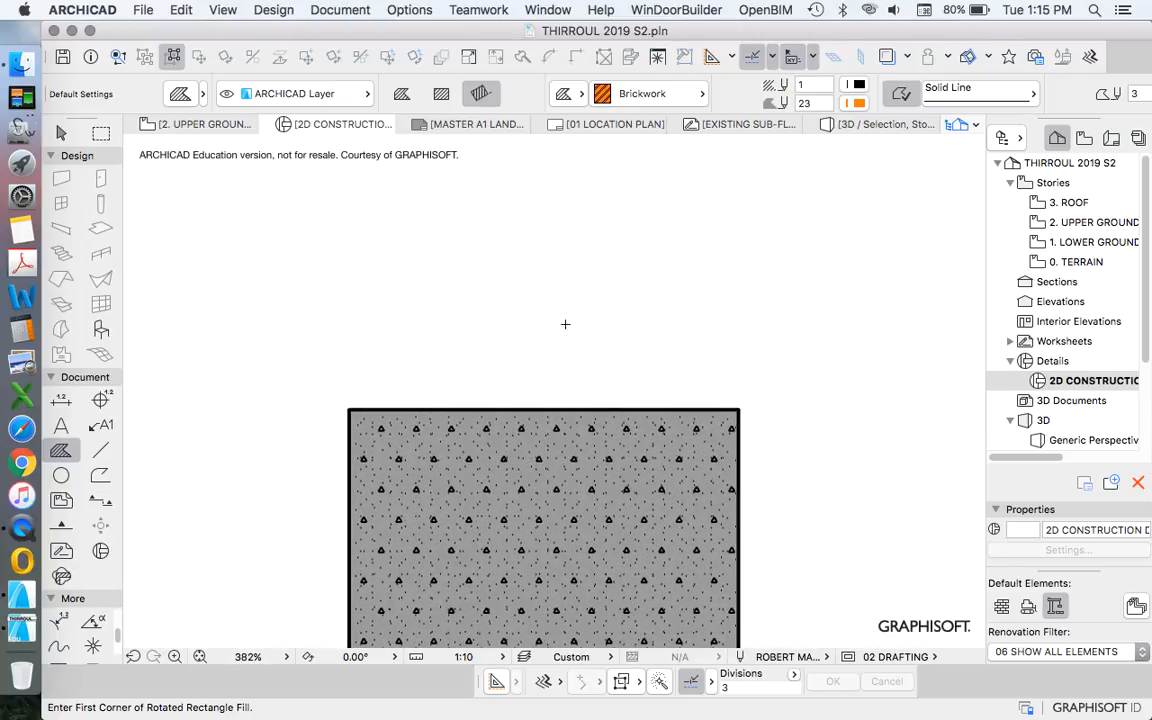
pyautogui.click(444, 346)
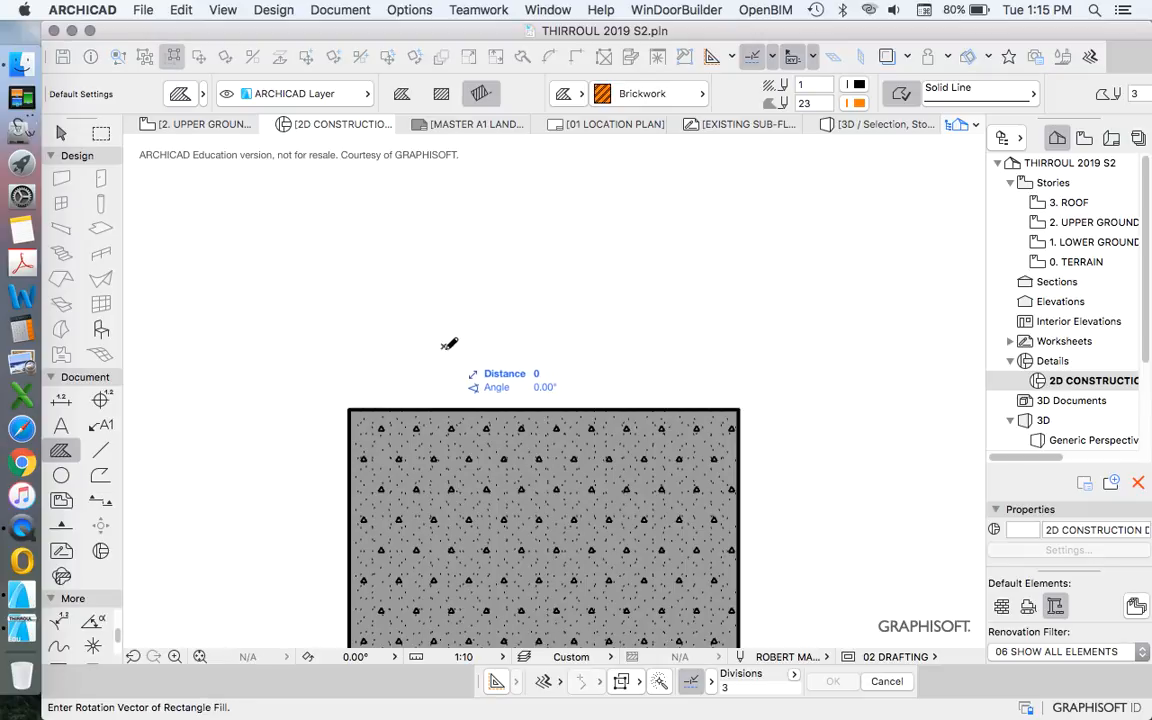
pyautogui.press('Tab')
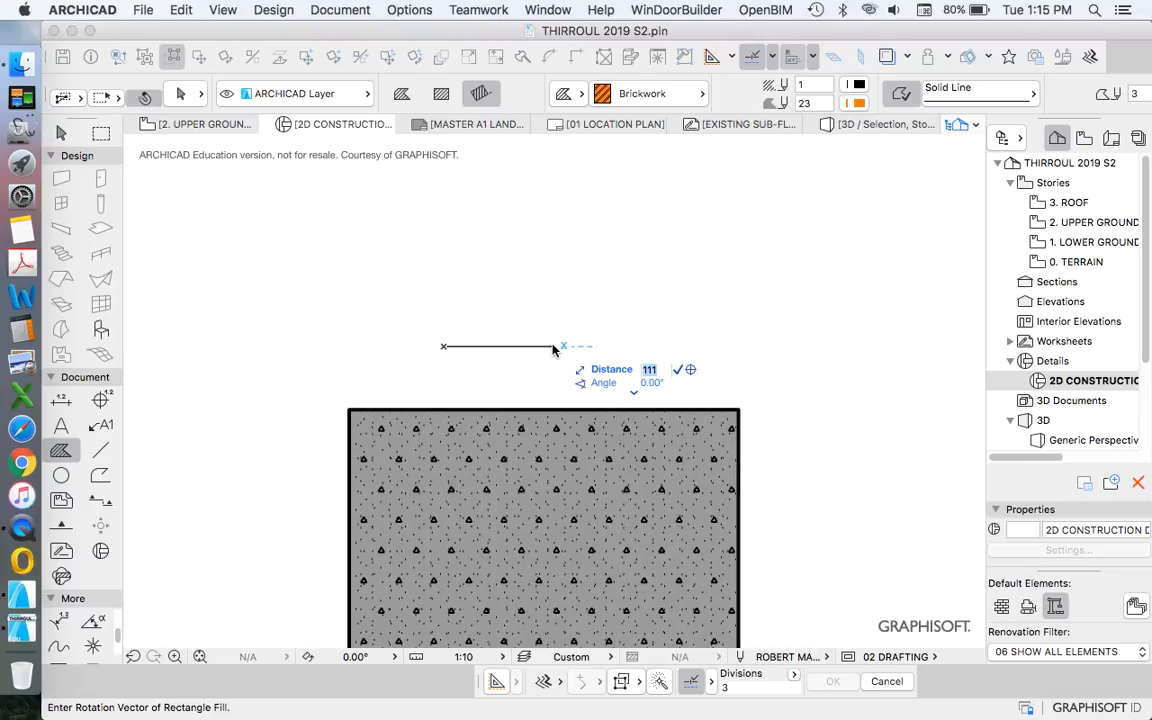
pyautogui.write('110')
pyautogui.press('Return')
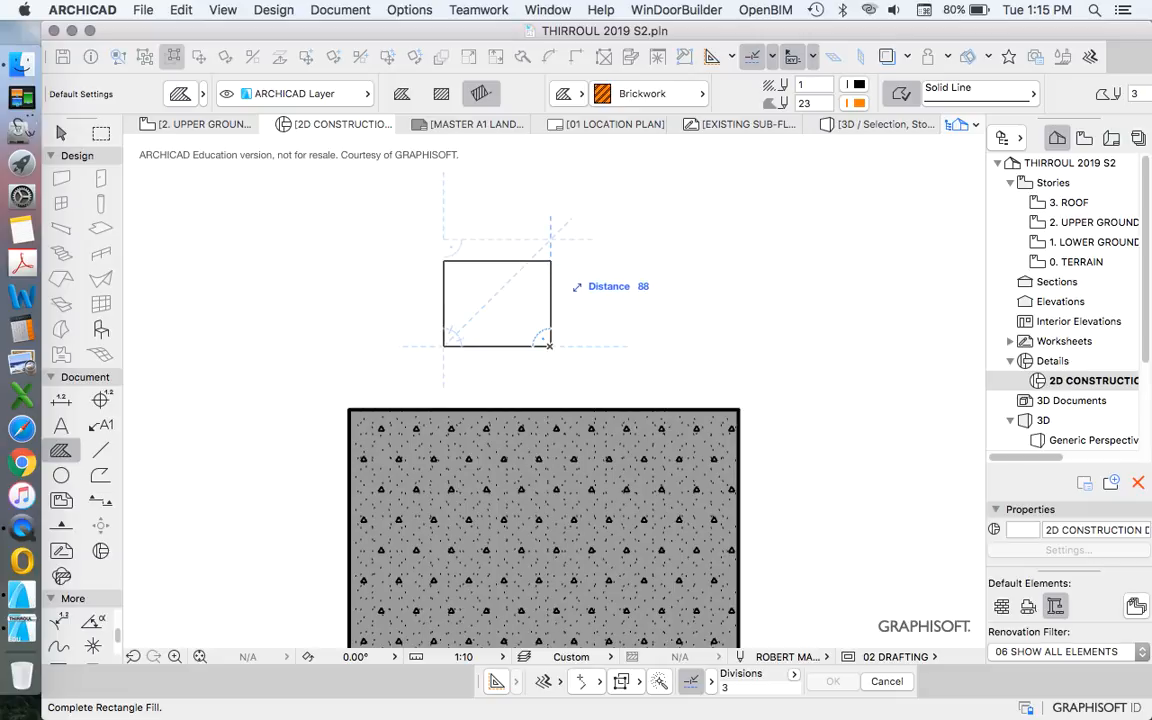
# Finish the fill with a height of 78, then exit the Fill tool.
pyautogui.write('78')
pyautogui.press('Return')
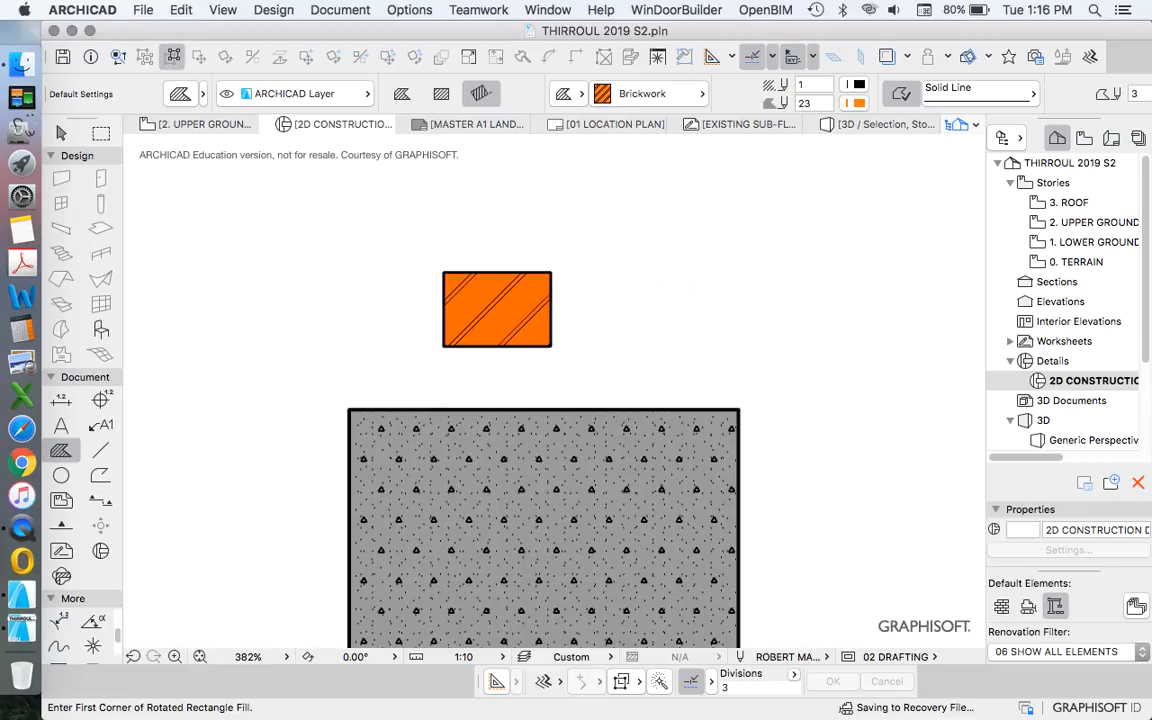
pyautogui.scroll(4, 525, 321)
pyautogui.scroll(-5, 529, 343)
pyautogui.scroll(2, 525, 335)
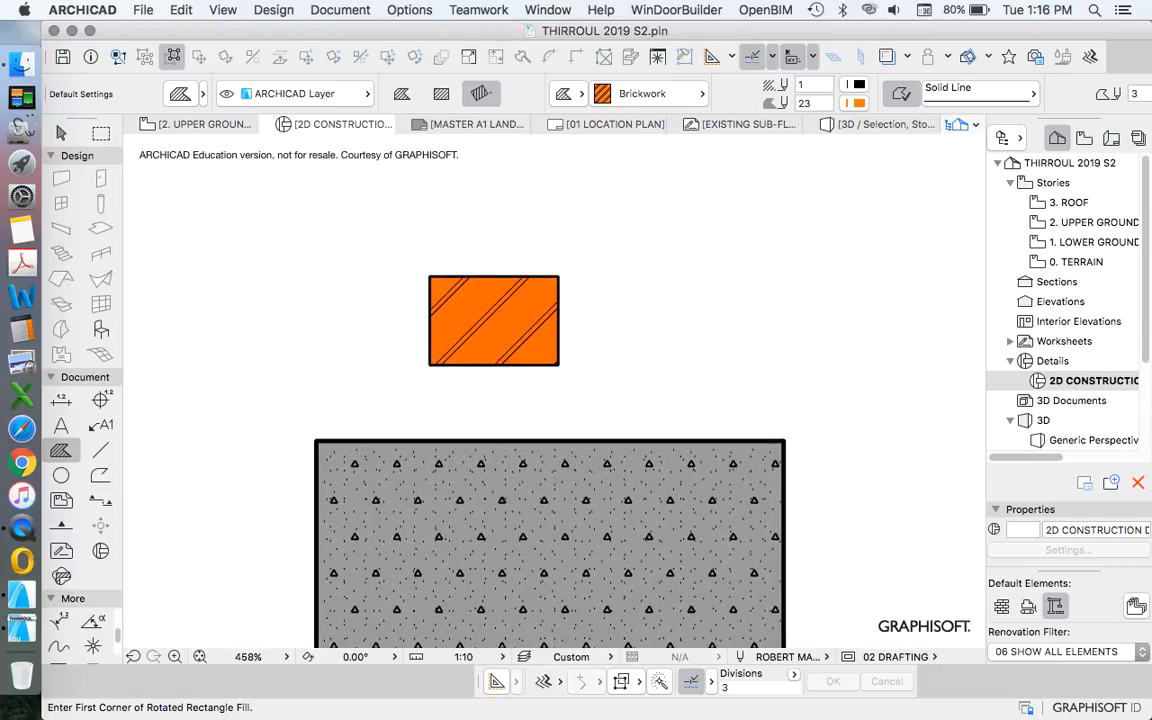
pyautogui.press('Escape')
pyautogui.scroll(-2, 581, 383)
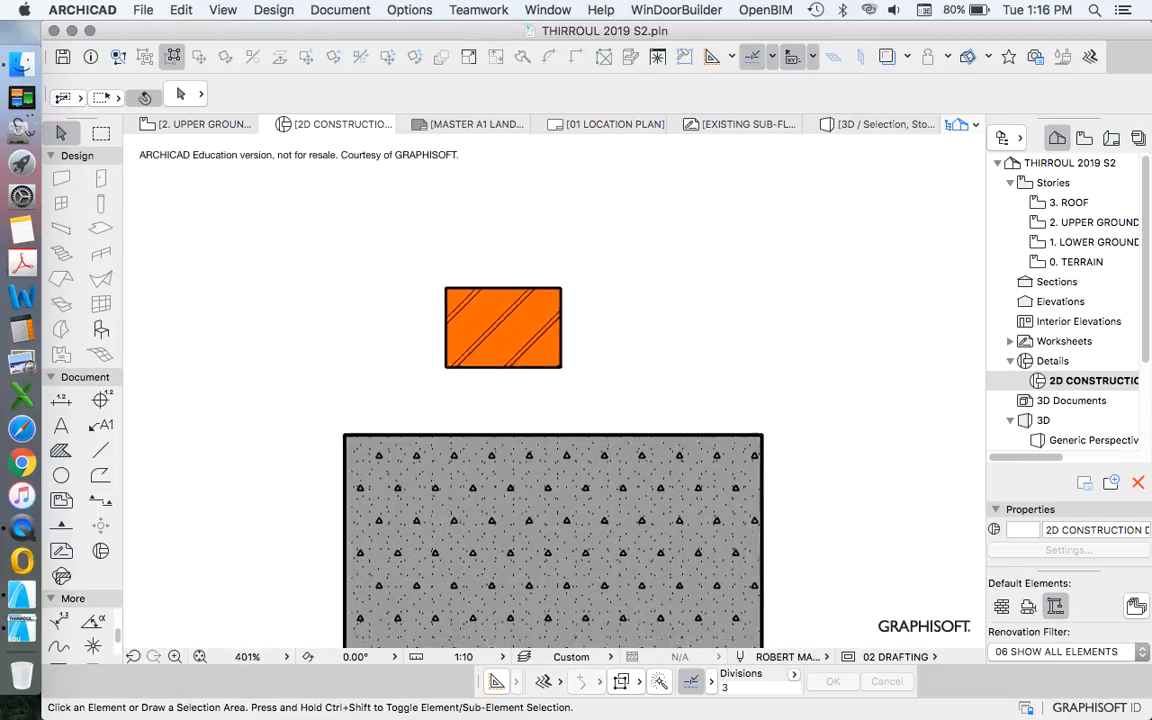
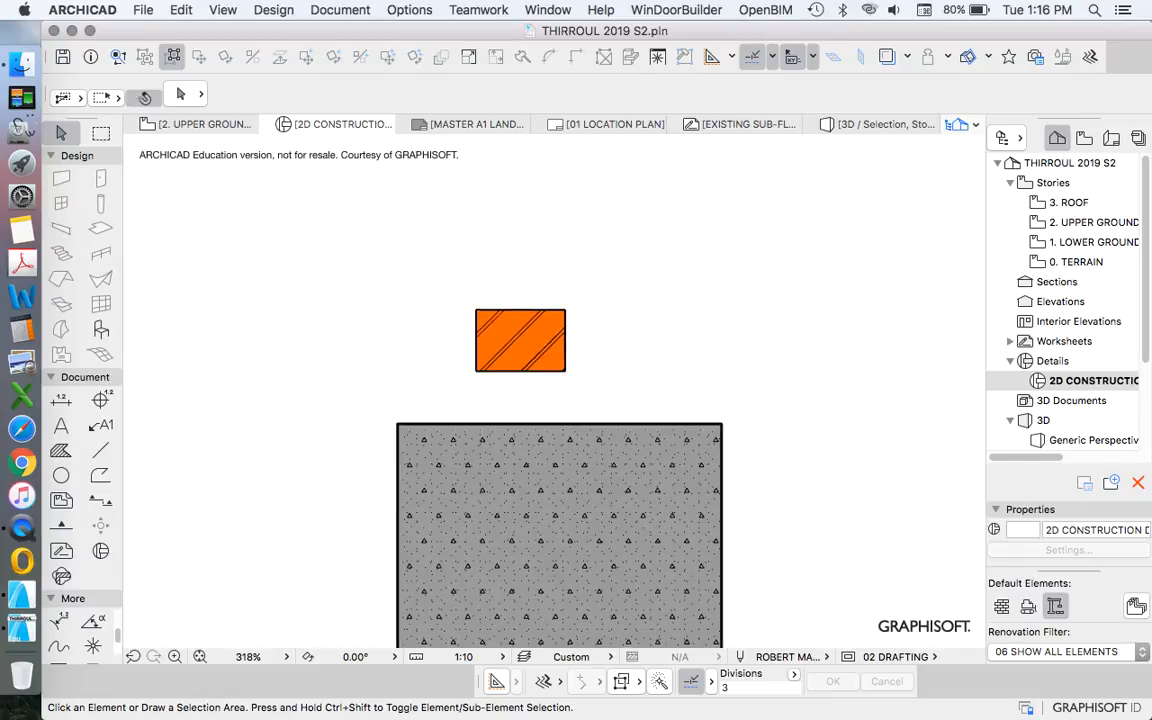
# Lighten the concrete base fill's background to a pale grey pen.
pyautogui.scroll(-1, 547, 400)
pyautogui.scroll(3, 515, 324)
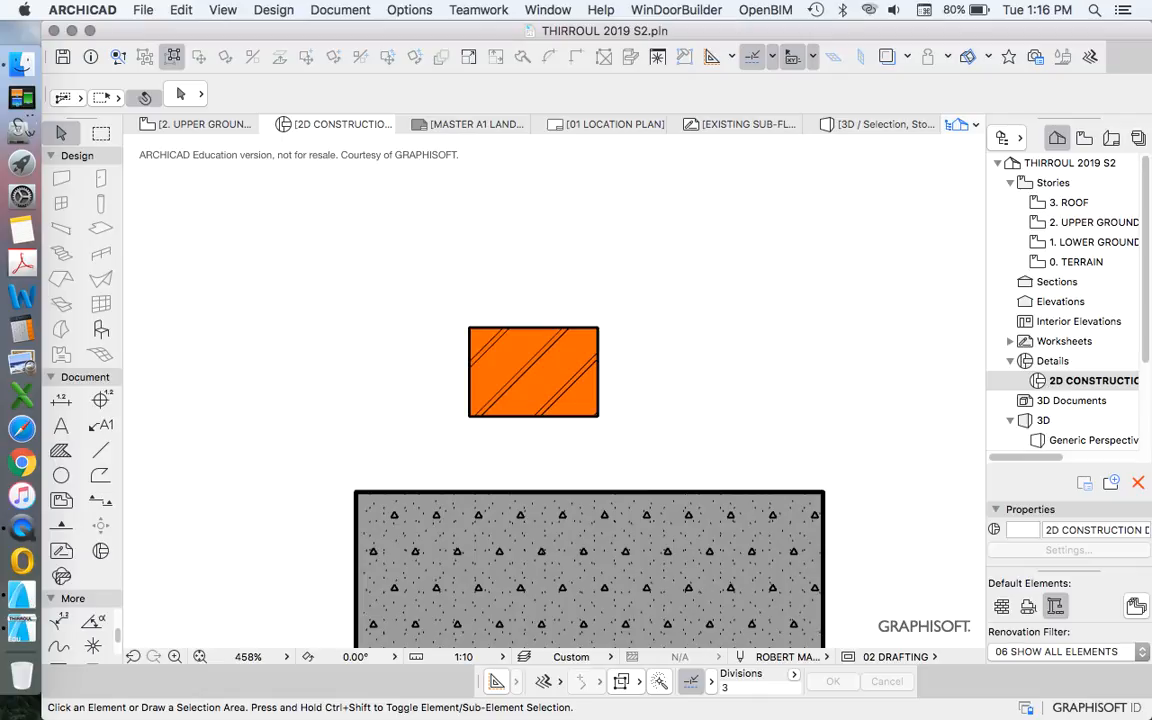
pyautogui.scroll(-2, 581, 362)
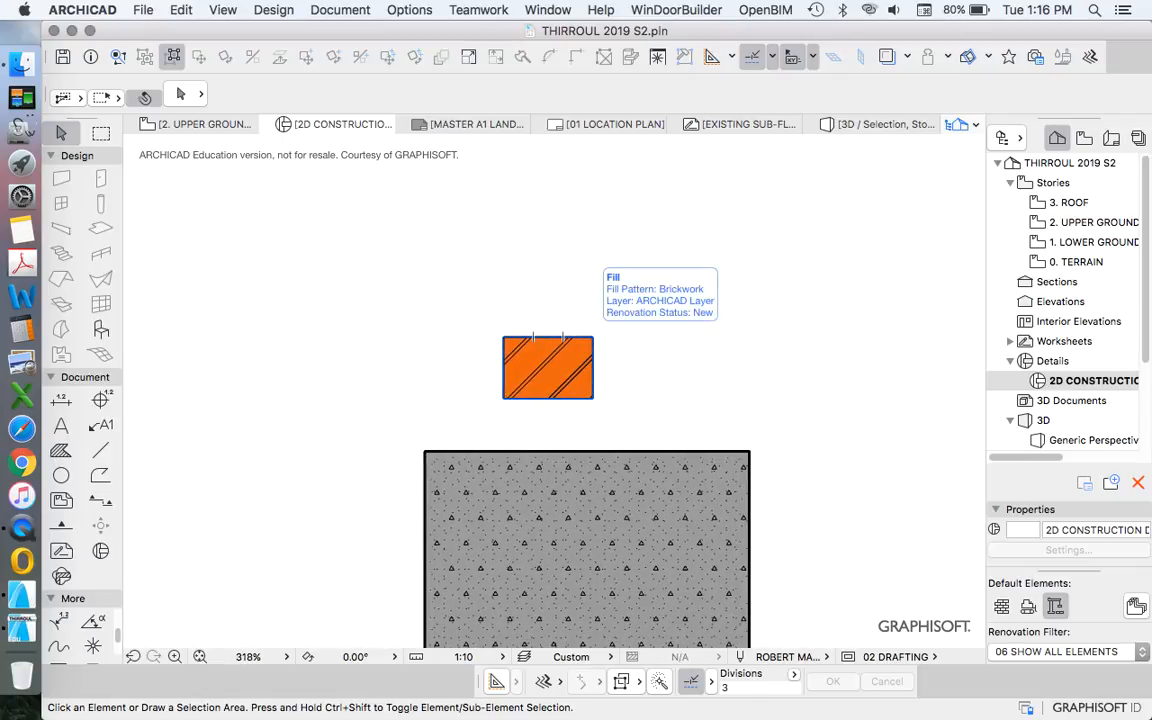
pyautogui.scroll(3, 563, 383)
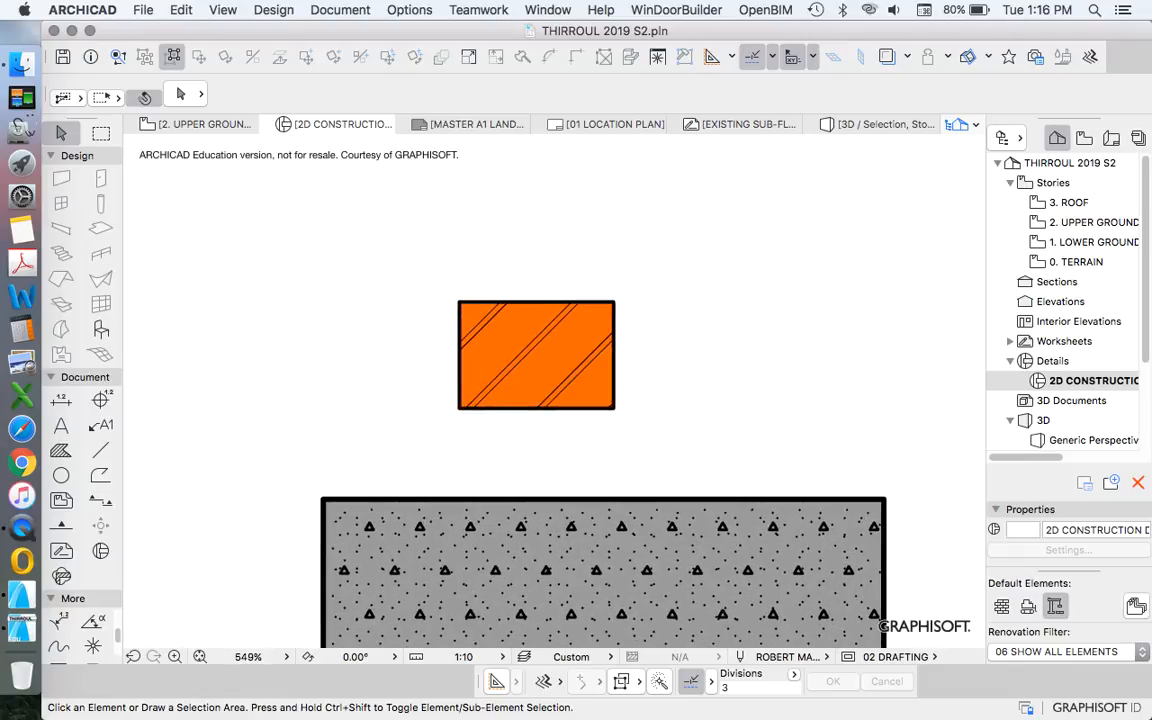
pyautogui.scroll(-4, 610, 330)
pyautogui.scroll(1, 612, 333)
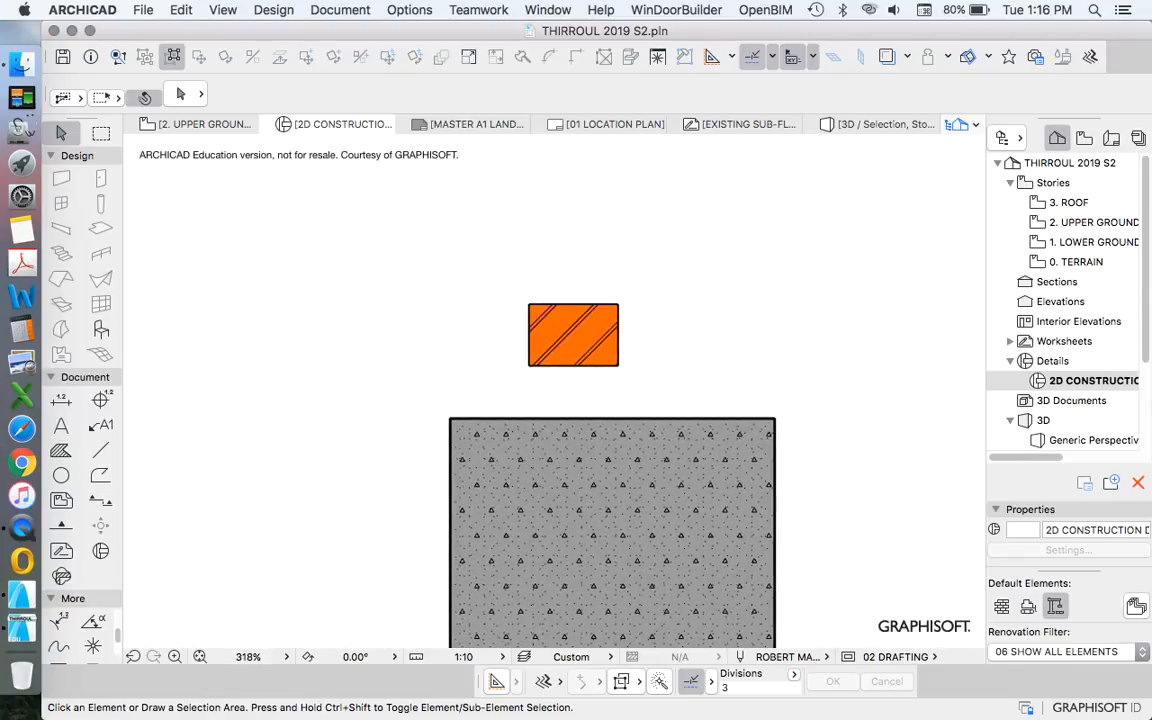
pyautogui.scroll(-4, 632, 386)
pyautogui.scroll(4, 617, 469)
pyautogui.scroll(2, 630, 172)
pyautogui.scroll(-2, 630, 172)
pyautogui.scroll(2, 630, 172)
pyautogui.scroll(-3, 659, 353)
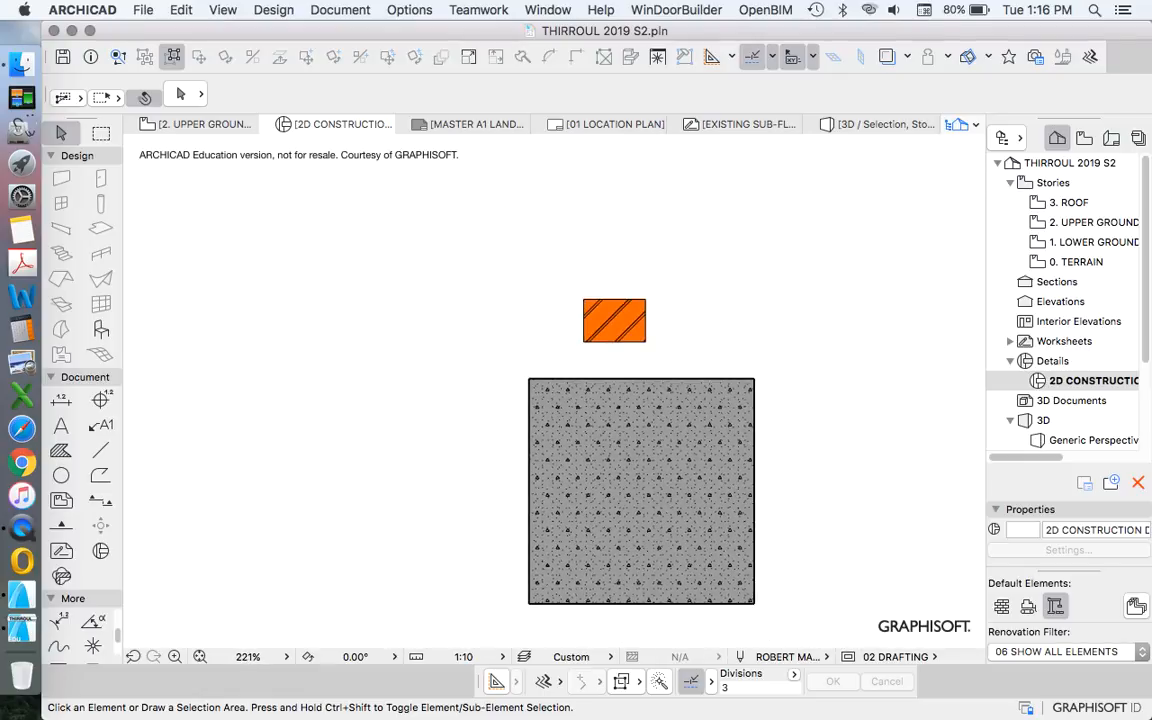
pyautogui.scroll(2, 685, 342)
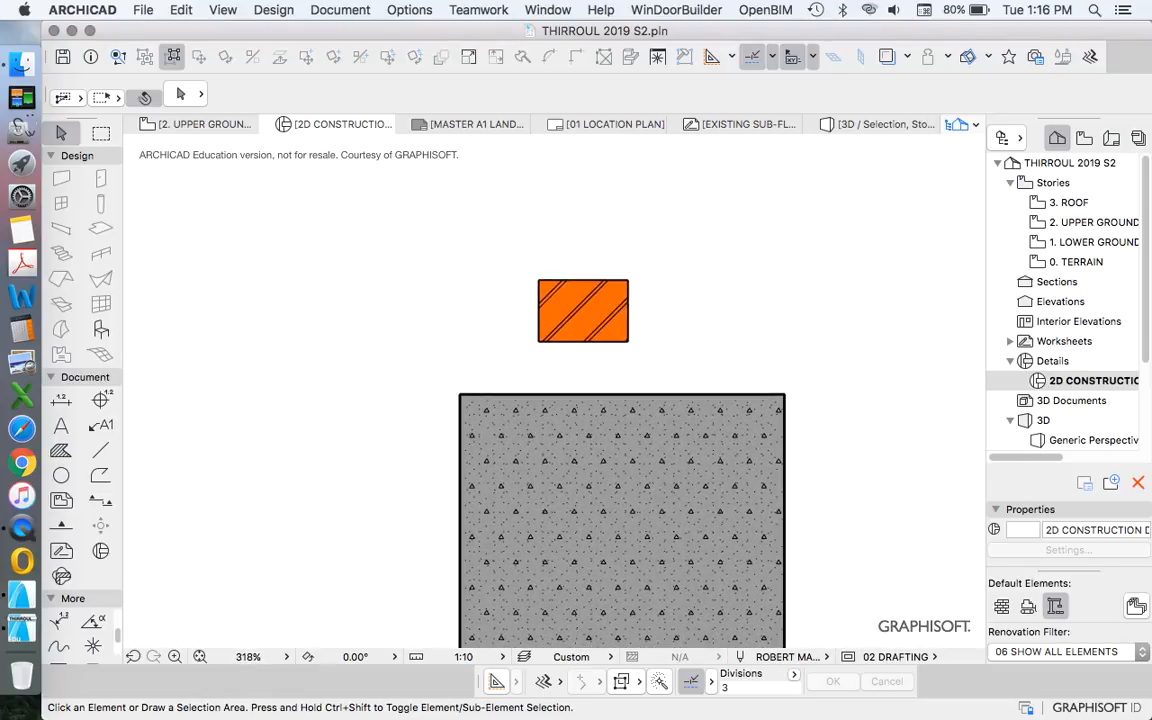
pyautogui.click(560, 467)
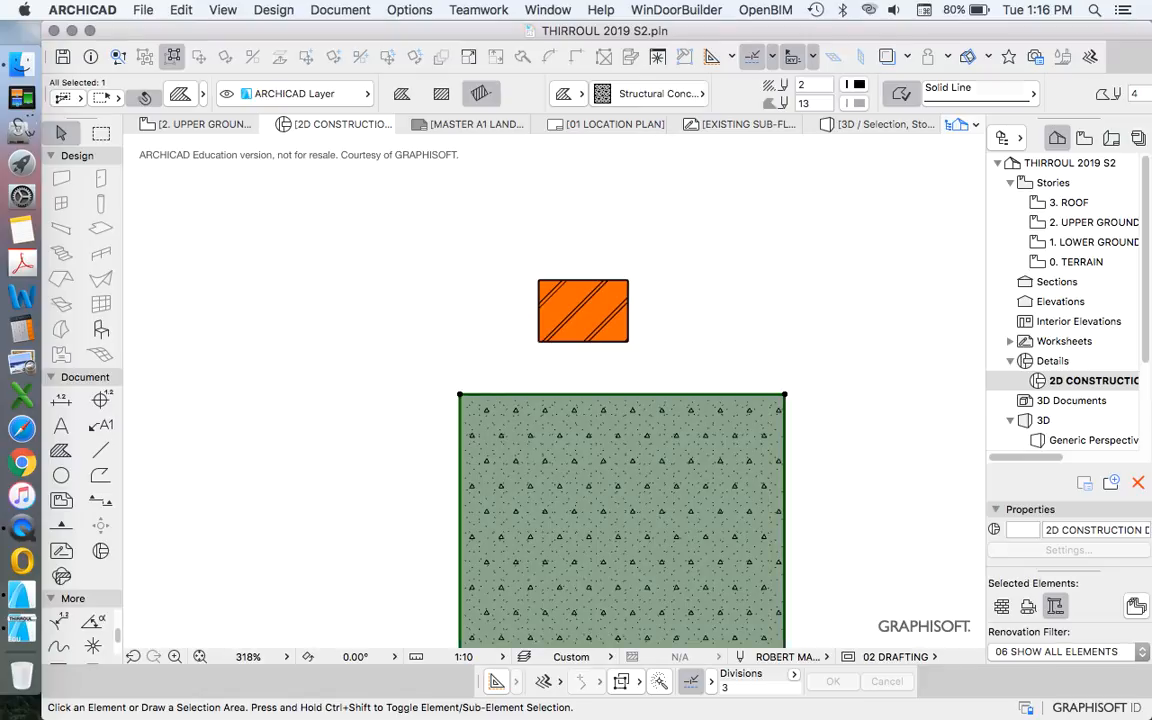
pyautogui.click(854, 103)
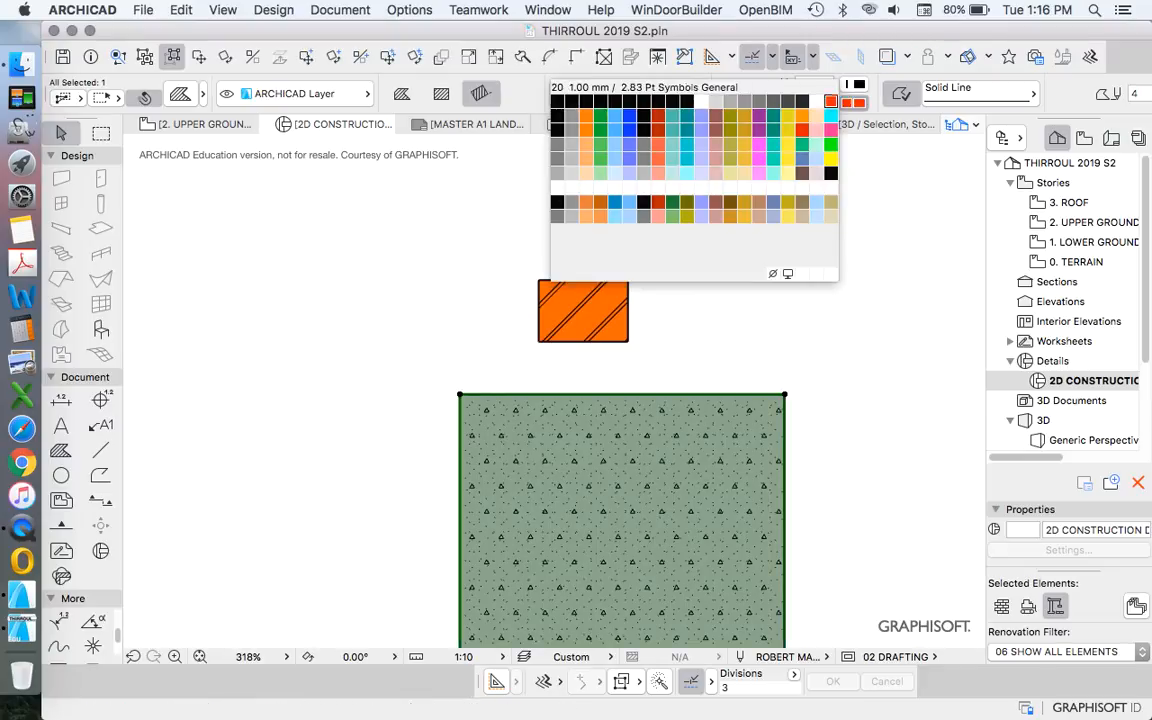
pyautogui.click(716, 102)
pyautogui.press('Escape')
# Give the brickwork fill a lighter orange background pen.
pyautogui.click(583, 310)
pyautogui.click(856, 103)
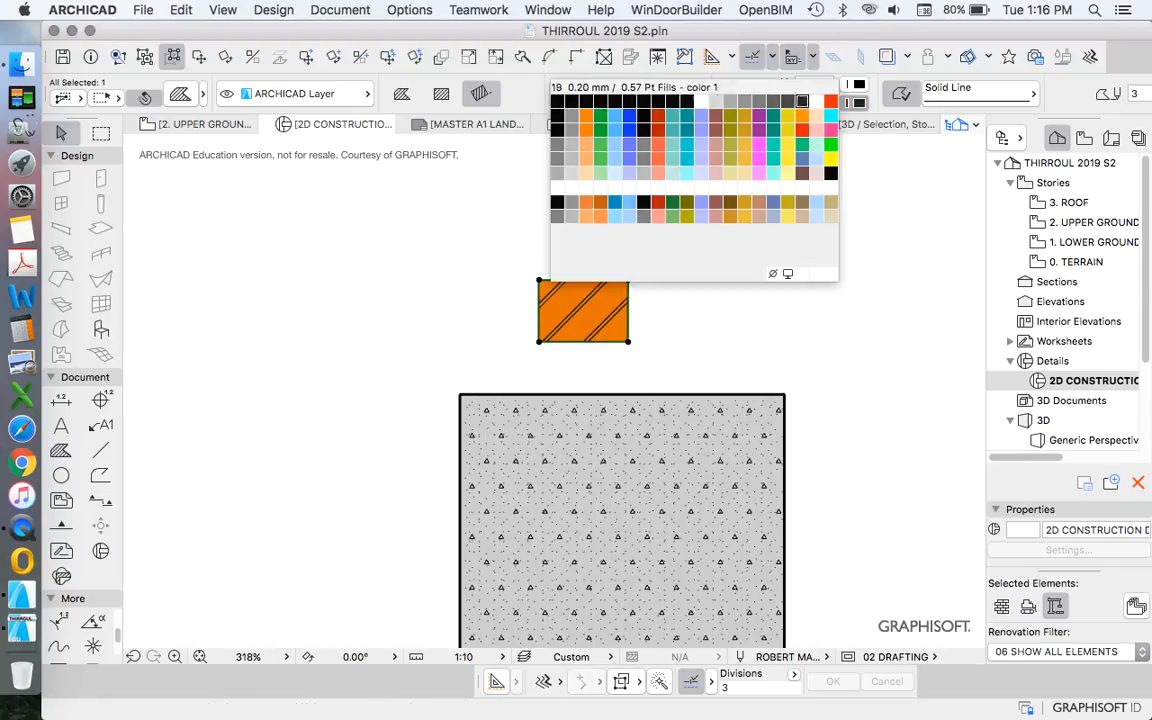
pyautogui.click(586, 158)
pyautogui.press('Escape')
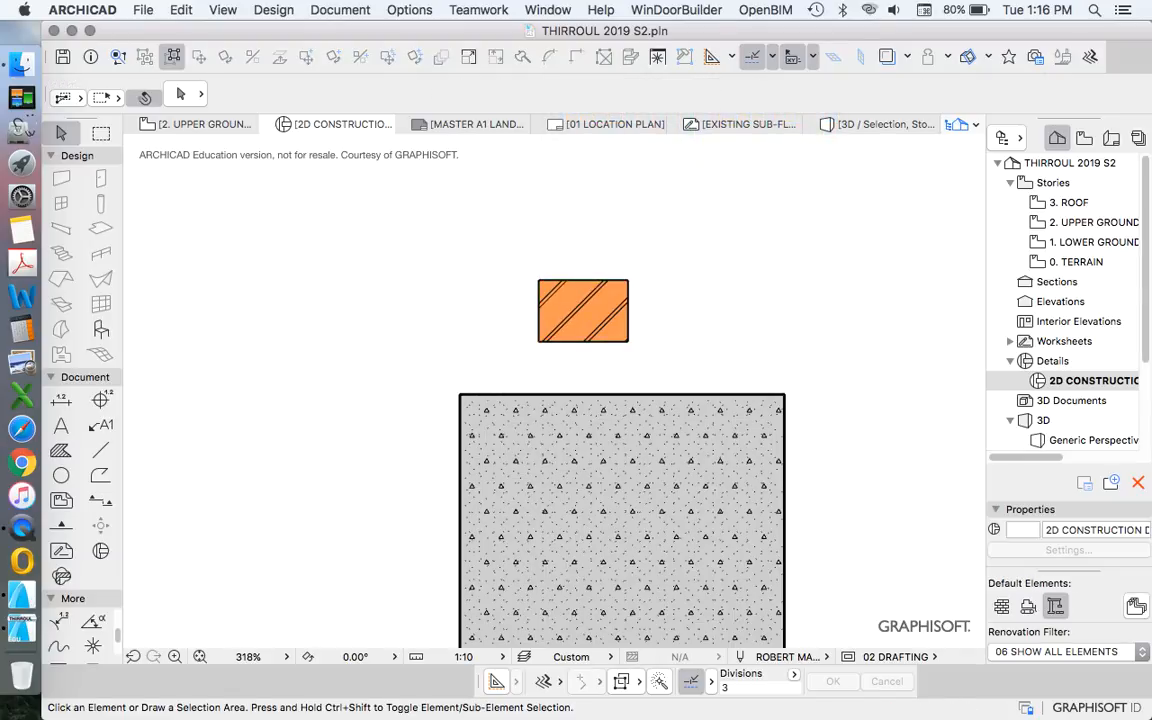
pyautogui.scroll(-5, 667, 400)
pyautogui.scroll(5, 673, 392)
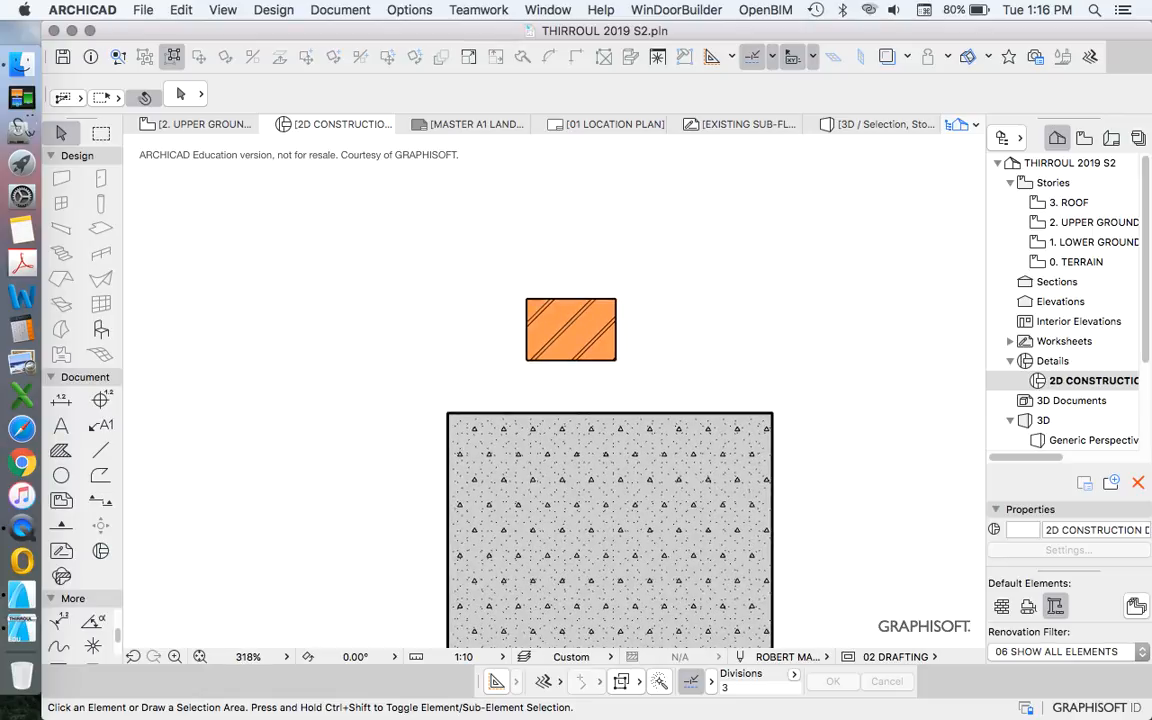
pyautogui.scroll(-2, 690, 362)
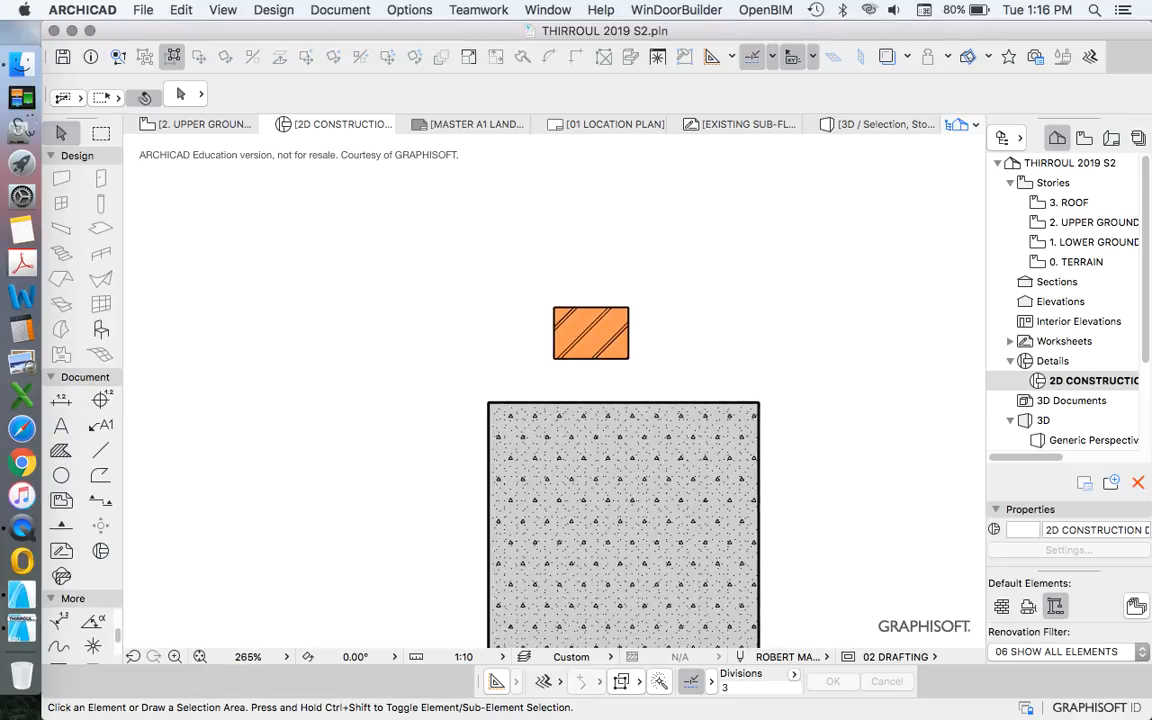
pyautogui.scroll(5, 692, 348)
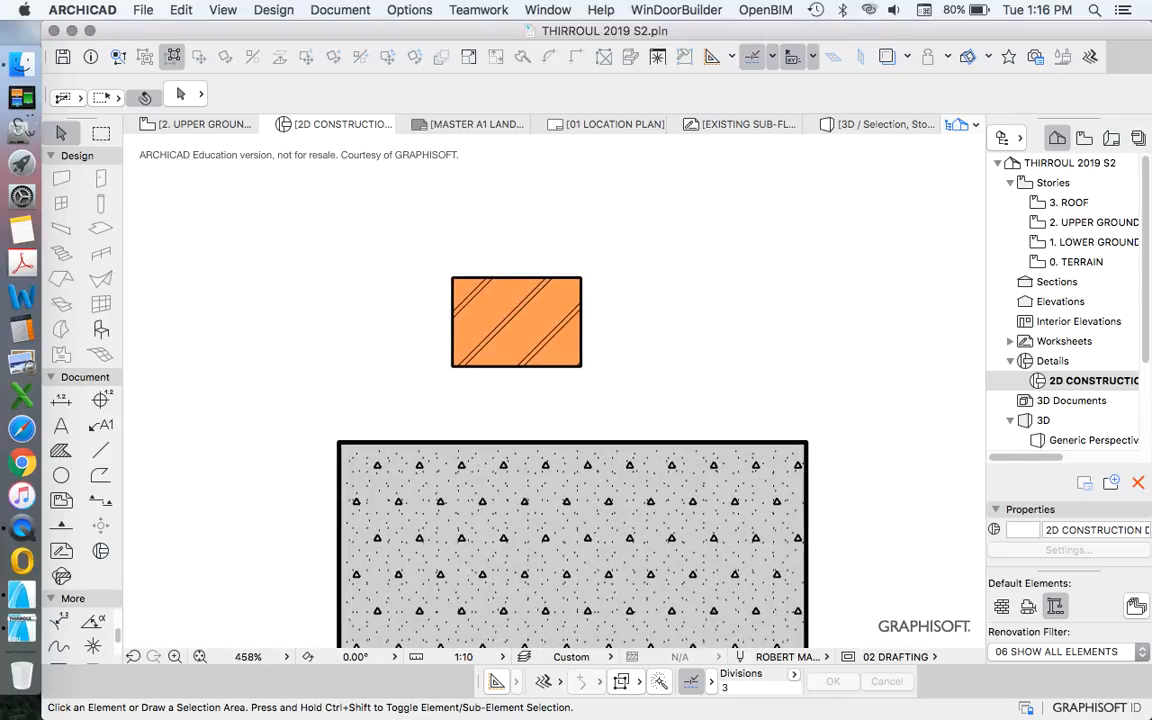
pyautogui.scroll(-6, 694, 363)
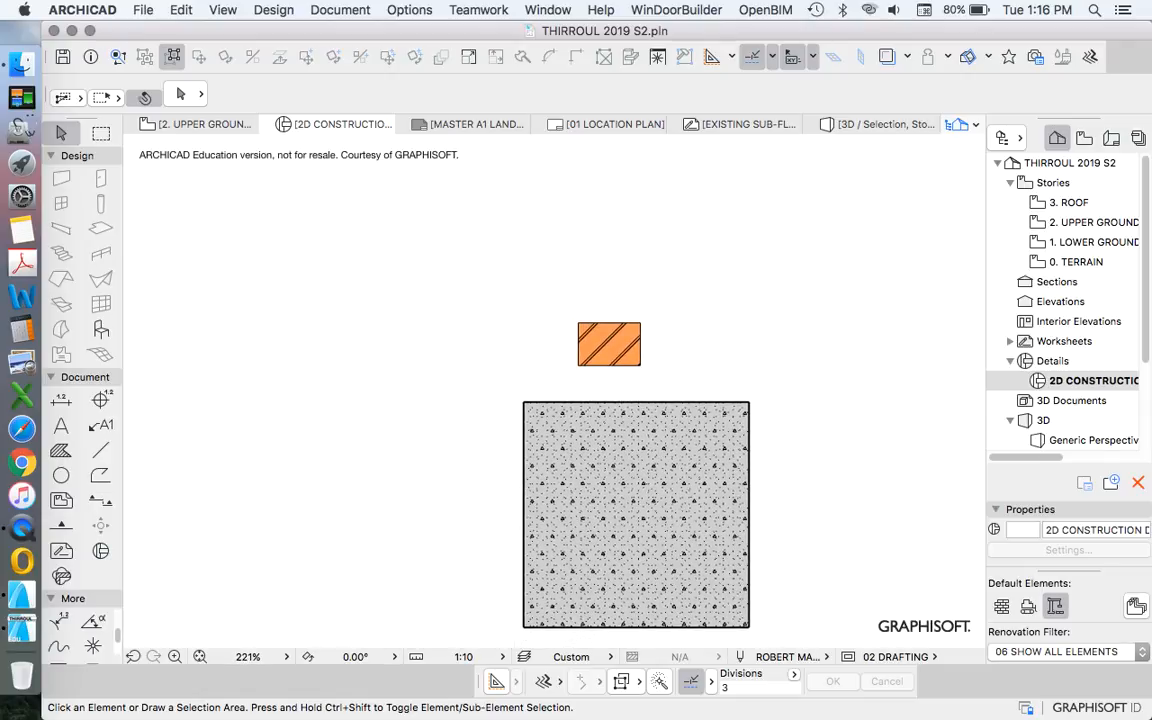
pyautogui.scroll(5, 675, 359)
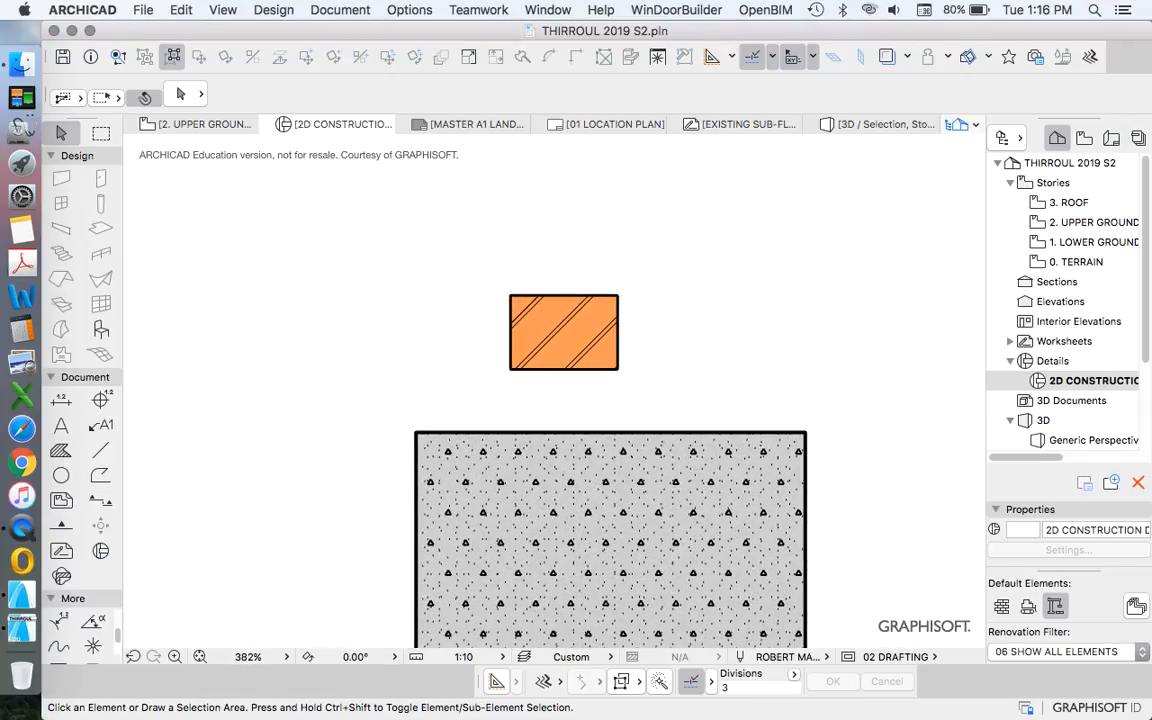
pyautogui.scroll(-3, 690, 338)
pyautogui.scroll(5, 675, 338)
# Switch the brickwork background to the even paler peach pen 103 and check it.
pyautogui.click(580, 330)
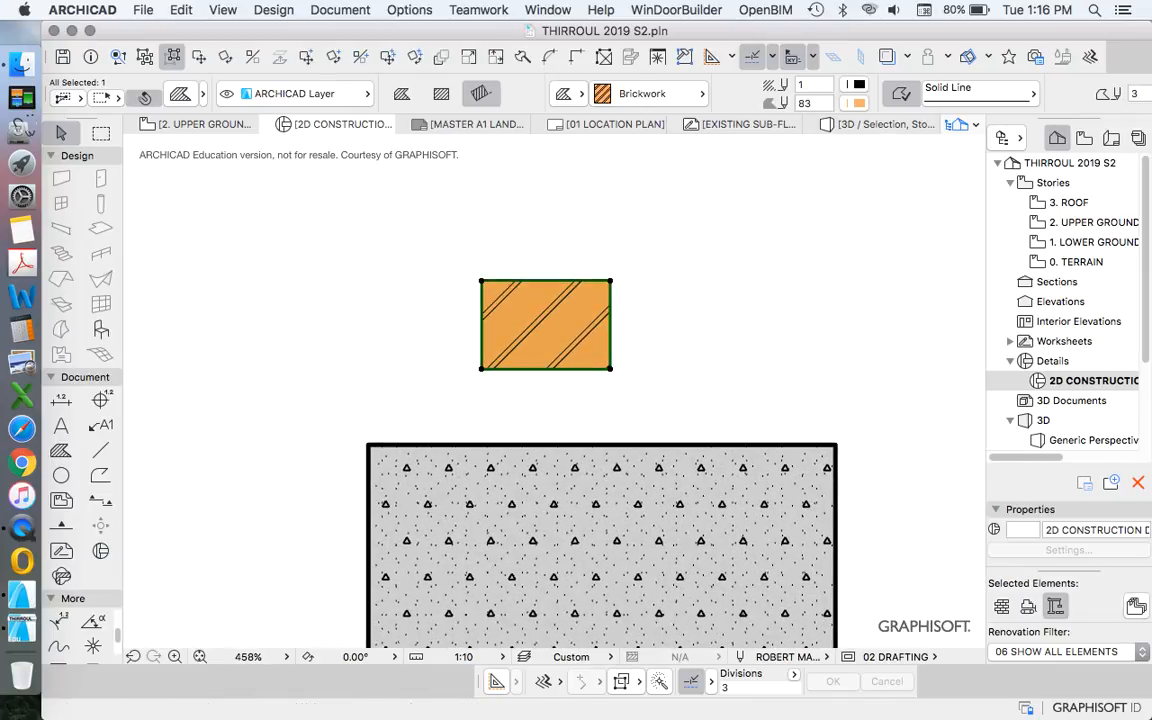
pyautogui.click(858, 103)
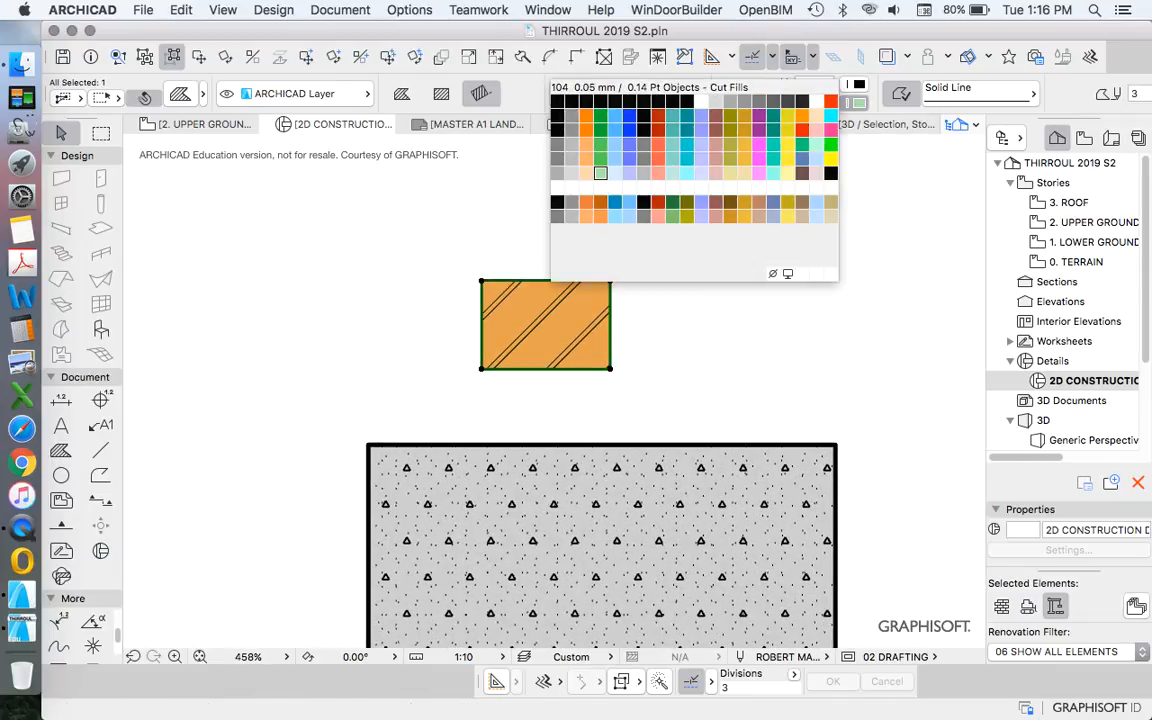
pyautogui.click(586, 173)
pyautogui.press('Escape')
pyautogui.scroll(-6, 634, 408)
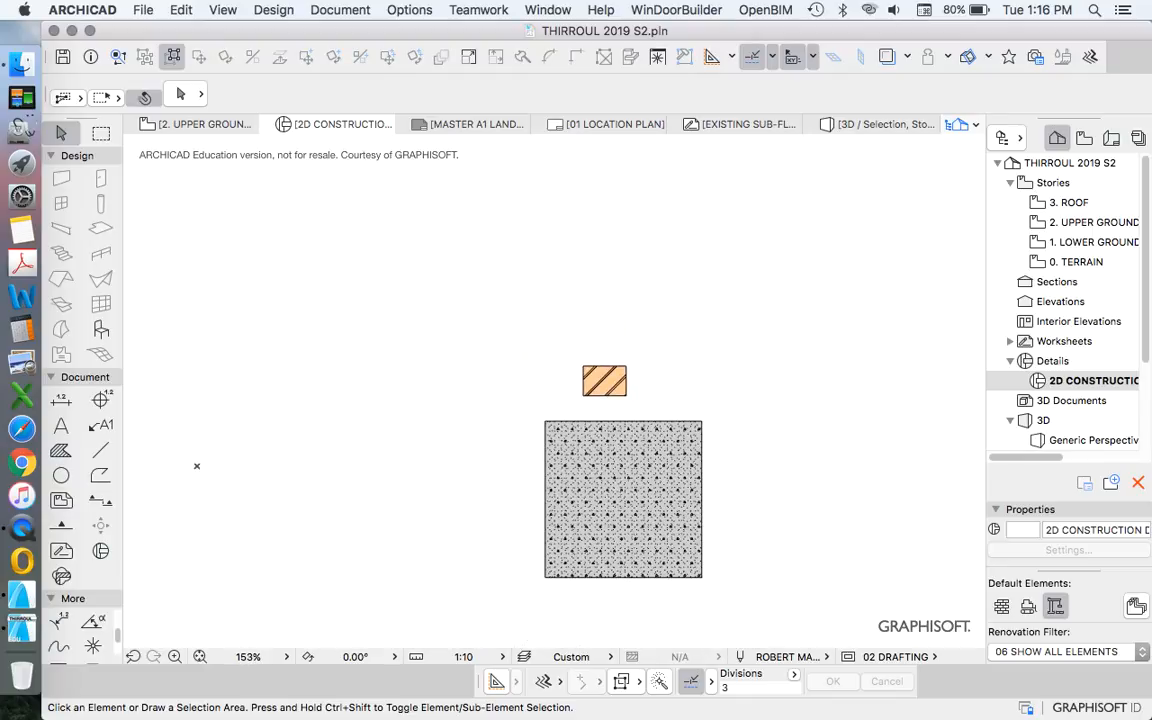
pyautogui.scroll(4, 623, 411)
pyautogui.click(579, 339)
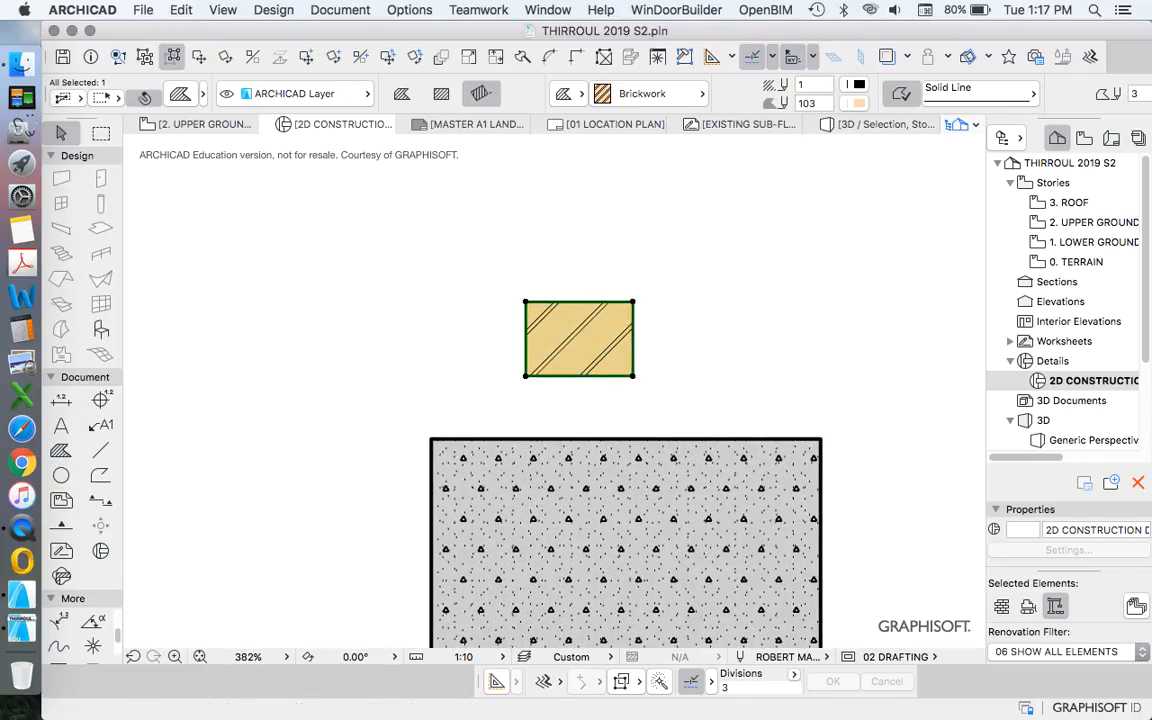
pyautogui.press('Escape')
pyautogui.scroll(-5, 619, 326)
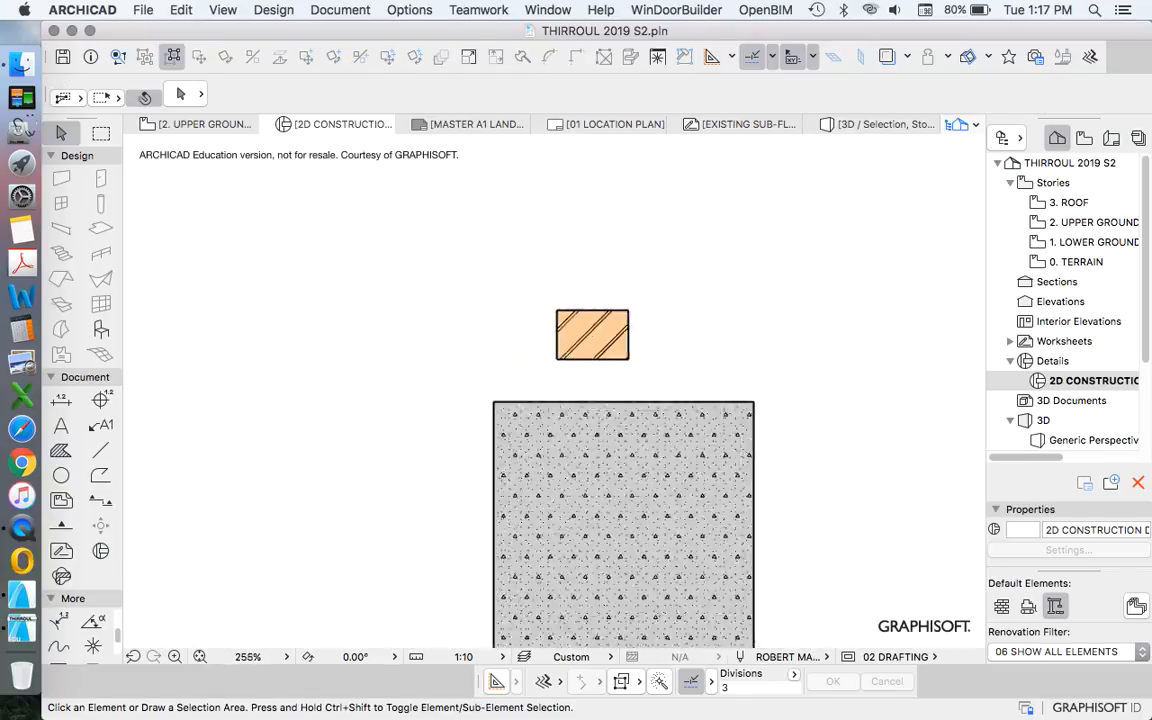
pyautogui.scroll(6, 633, 338)
# Drag the brick column onto the concrete base's top-left corner.
pyautogui.scroll(-2, 602, 399)
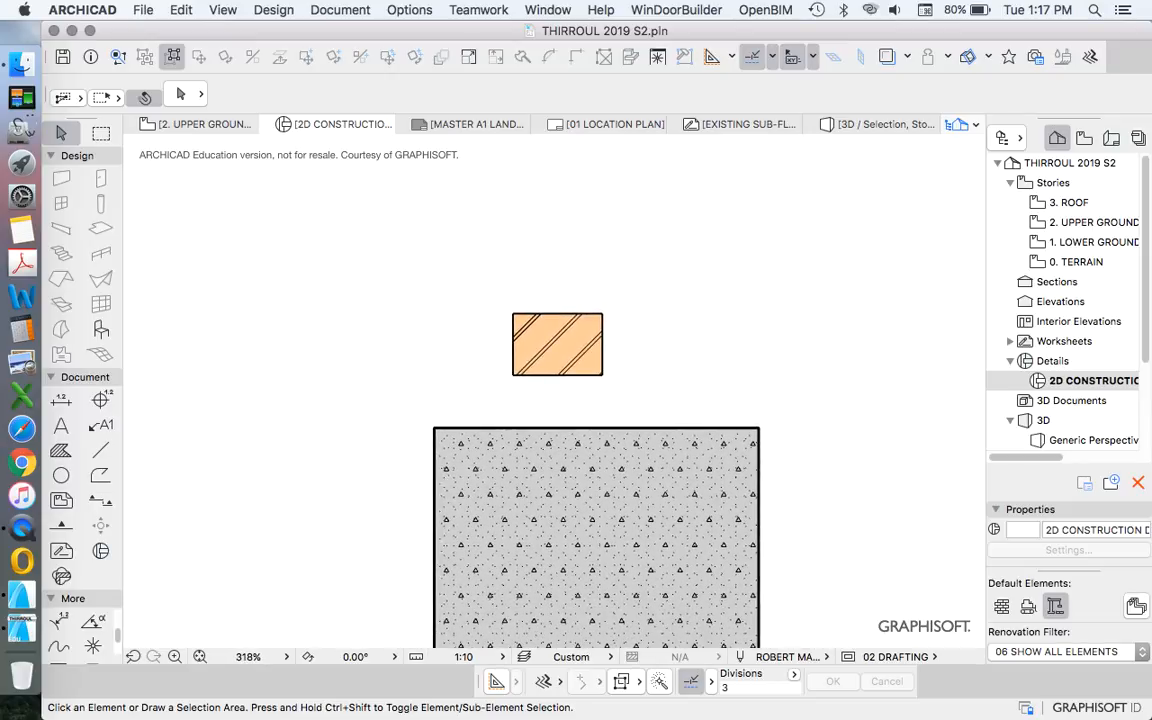
pyautogui.moveTo(513, 375); pyautogui.dragTo(434, 428)
pyautogui.press('Escape')
pyautogui.scroll(-3, 595, 335)
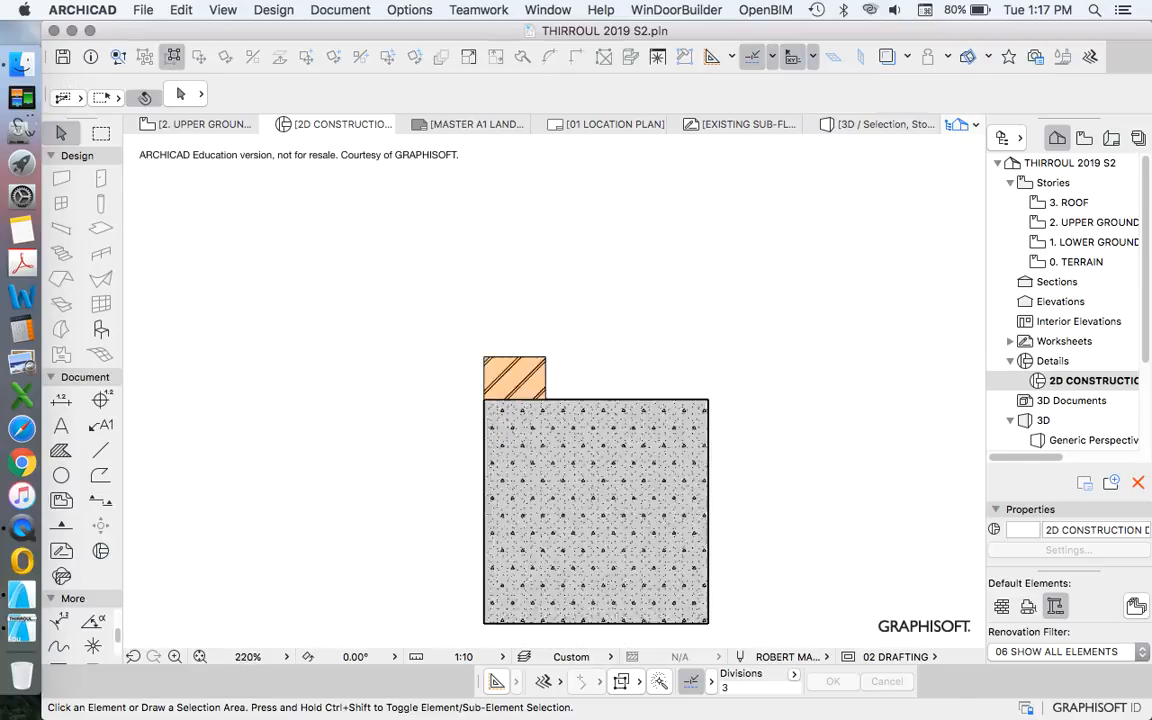
pyautogui.scroll(3, 562, 356)
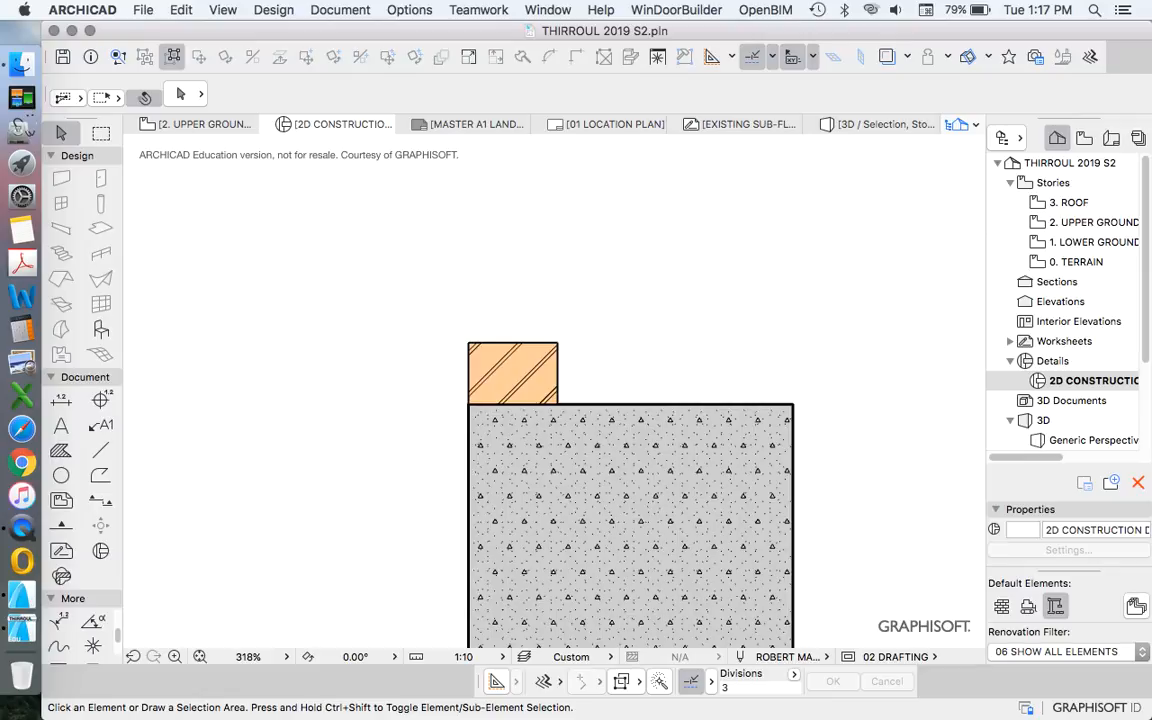
pyautogui.scroll(5, 449, 402)
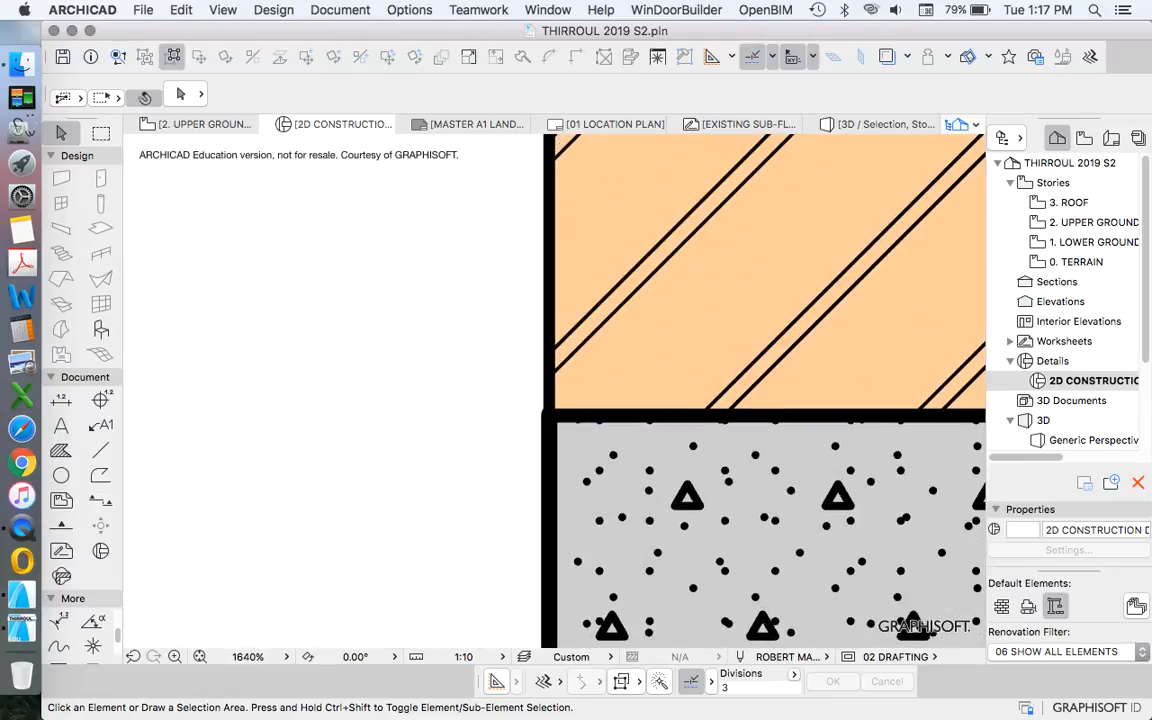
pyautogui.scroll(-4, 420, 388)
pyautogui.scroll(3, 526, 398)
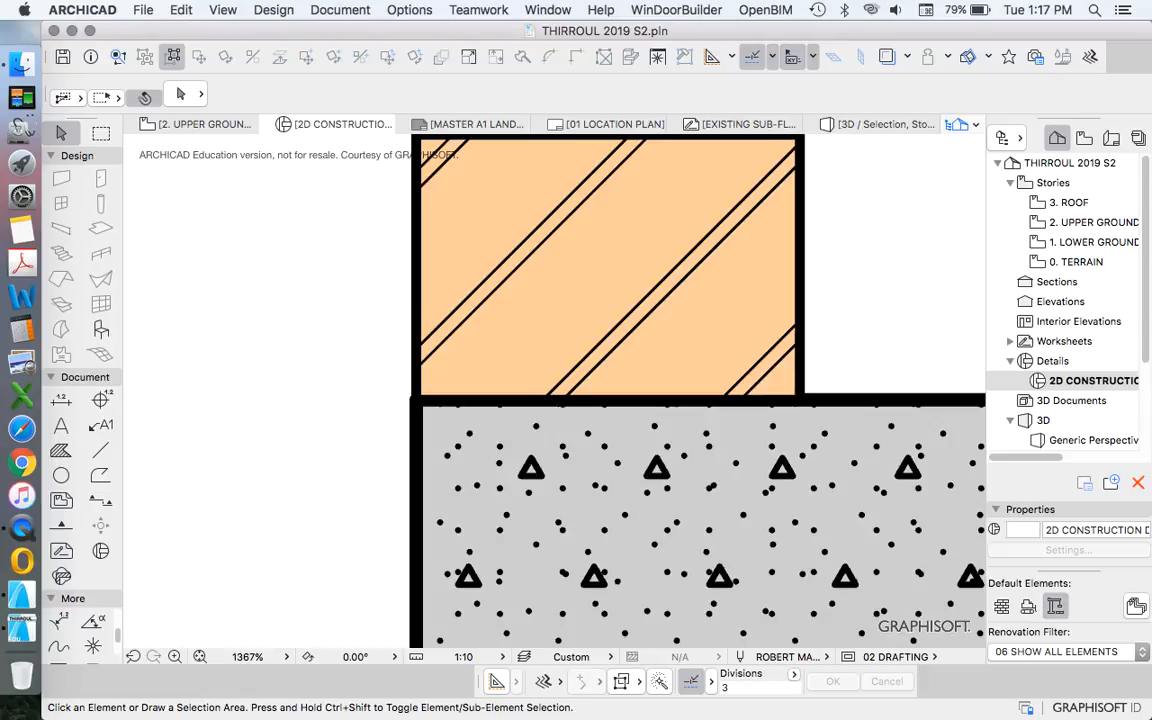
# Select the concrete and brickwork fills to check their edge alignment.
pyautogui.click(800, 400)
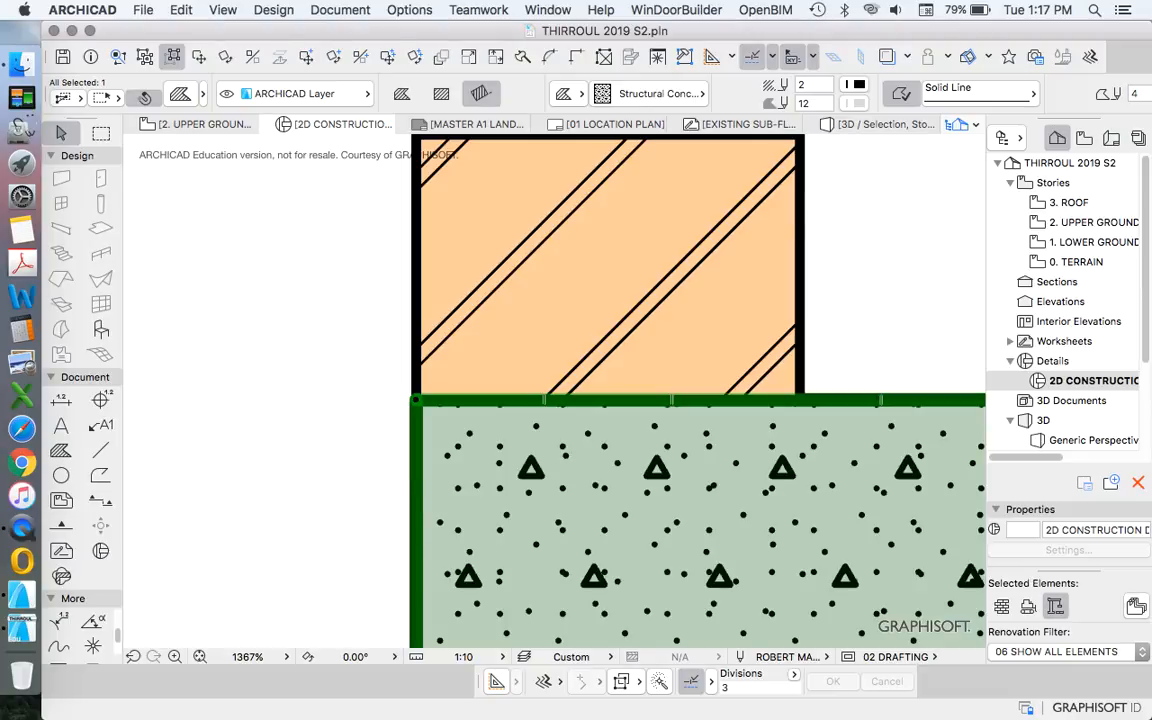
pyautogui.click(799, 268)
pyautogui.press('Escape')
pyautogui.scroll(5, 808, 393)
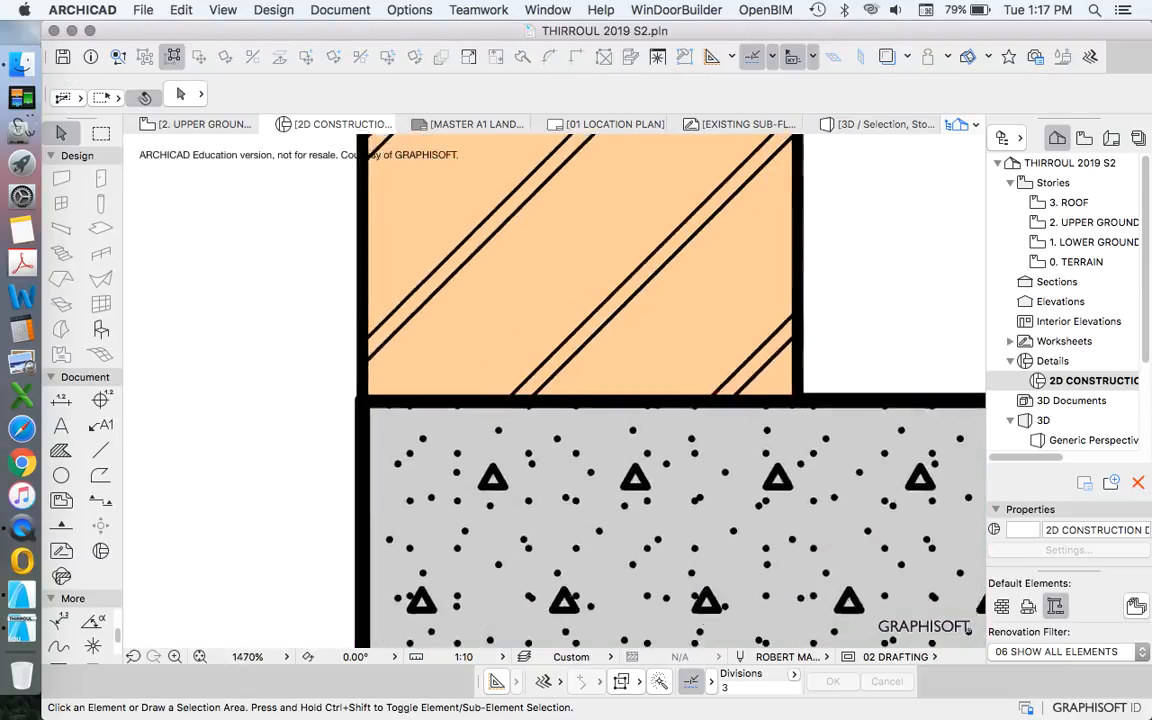
pyautogui.scroll(-7, 795, 390)
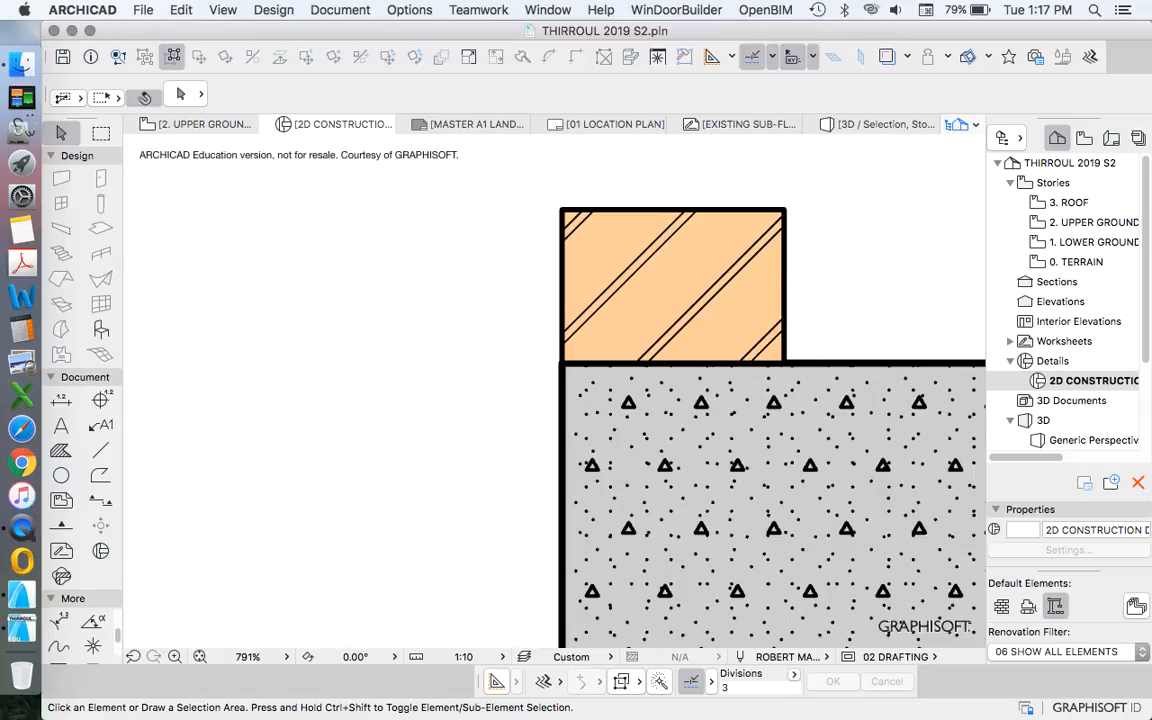
pyautogui.scroll(-4, 720, 430)
pyautogui.scroll(3, 720, 430)
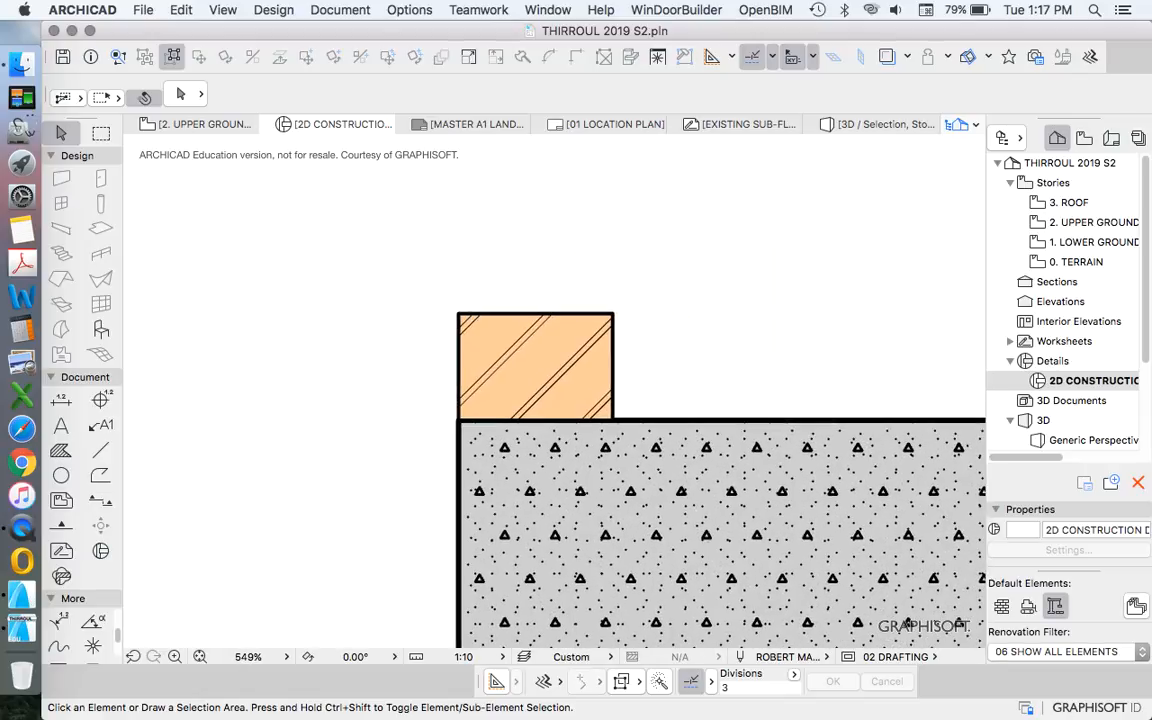
pyautogui.scroll(3, 522, 401)
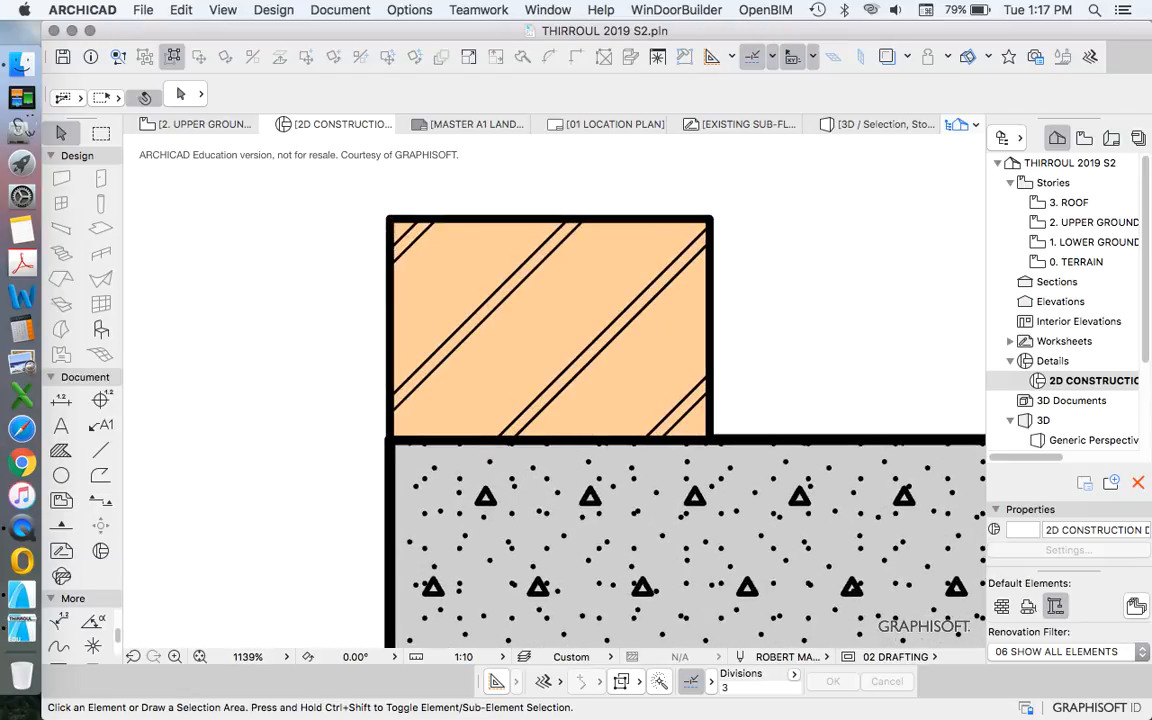
pyautogui.scroll(-2, 447, 390)
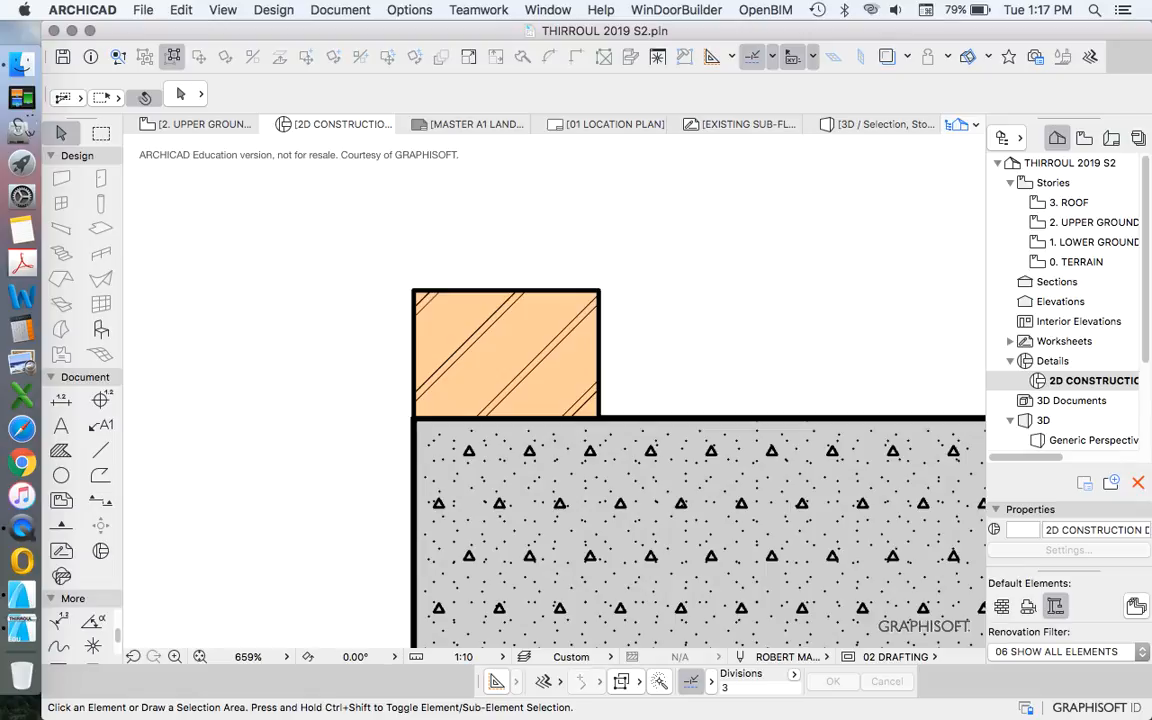
pyautogui.scroll(2, 595, 303)
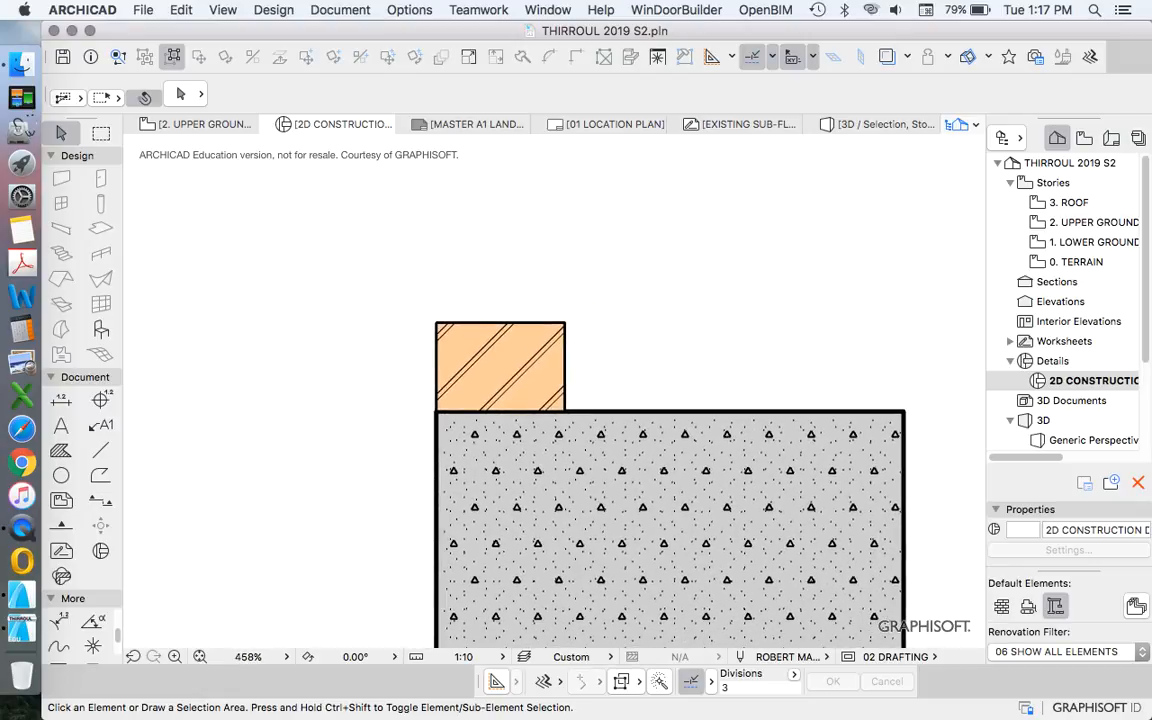
pyautogui.scroll(1, 490, 430)
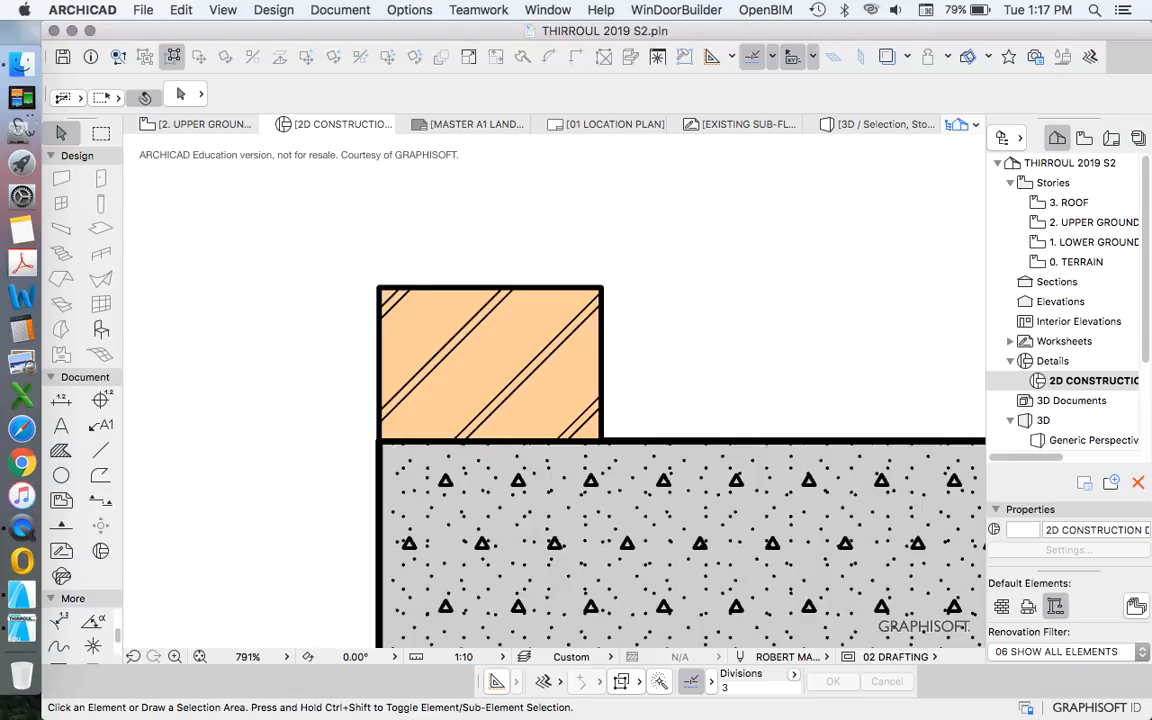
# Move the brick column straight up by 10 to open a gap above the concrete.
pyautogui.moveTo(466, 329); pyautogui.dragTo(466, 233)
pyautogui.write('10')
pyautogui.press('Return')
pyautogui.press('Escape')
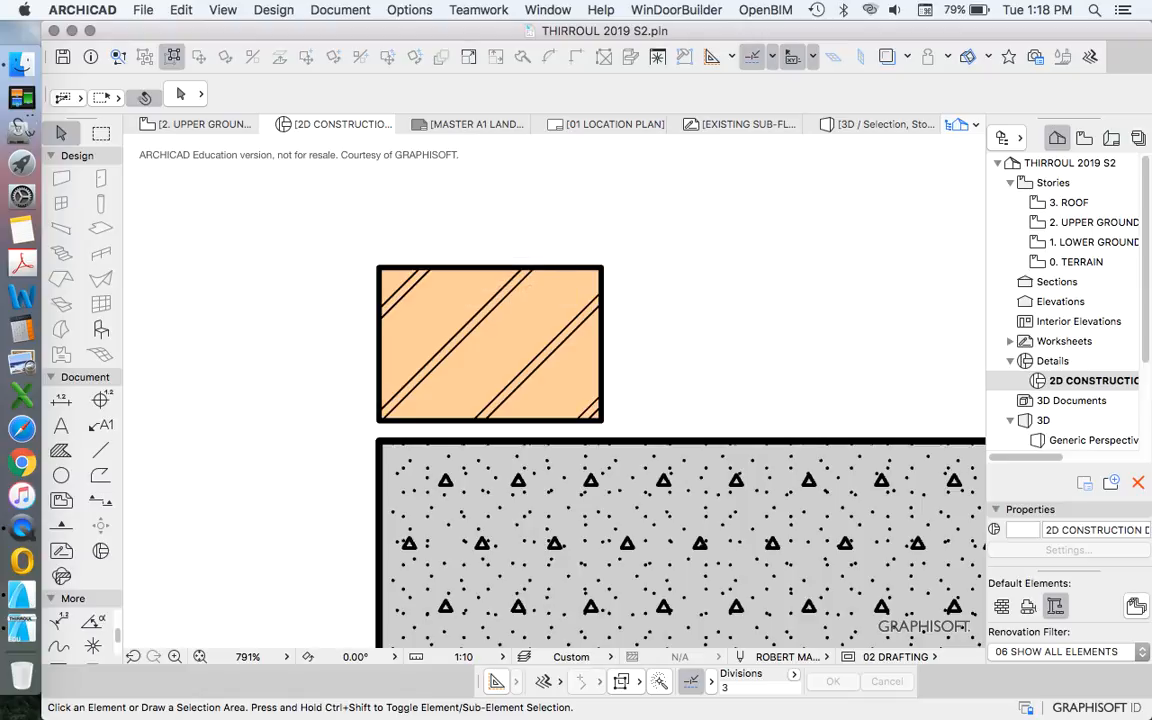
pyautogui.scroll(-1, 467, 427)
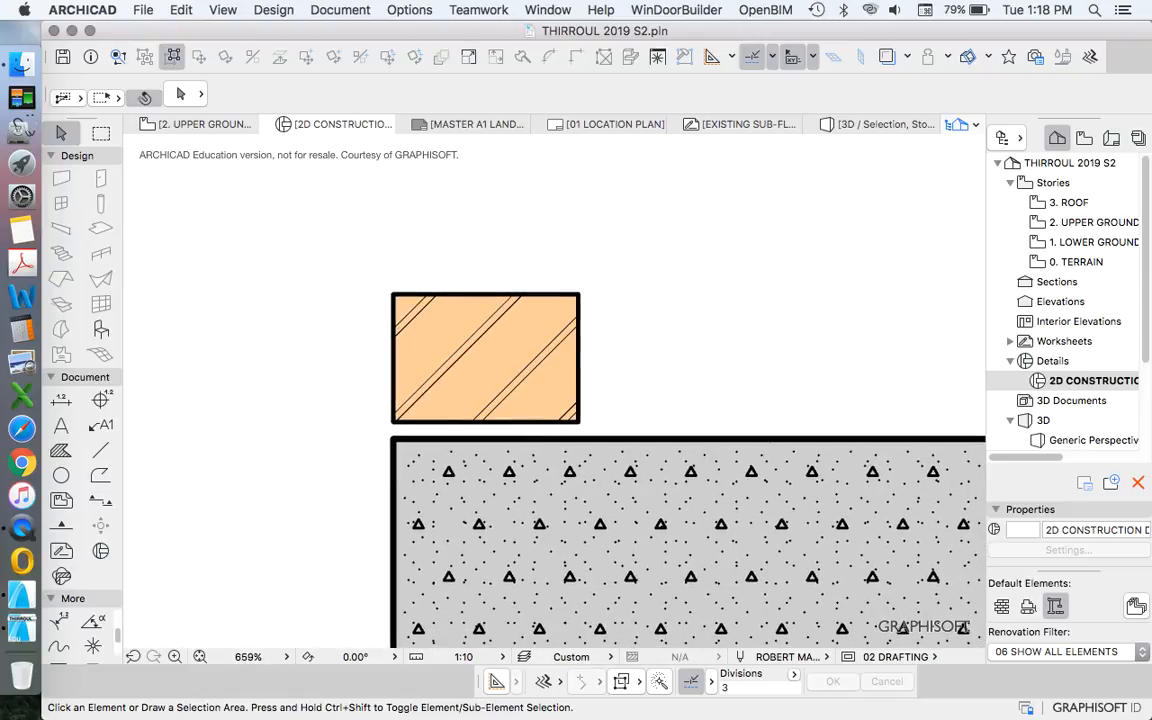
# Set up the Fill tool with the Sand pattern, pattern pen 2 and background pen 11.
pyautogui.click(61, 450)
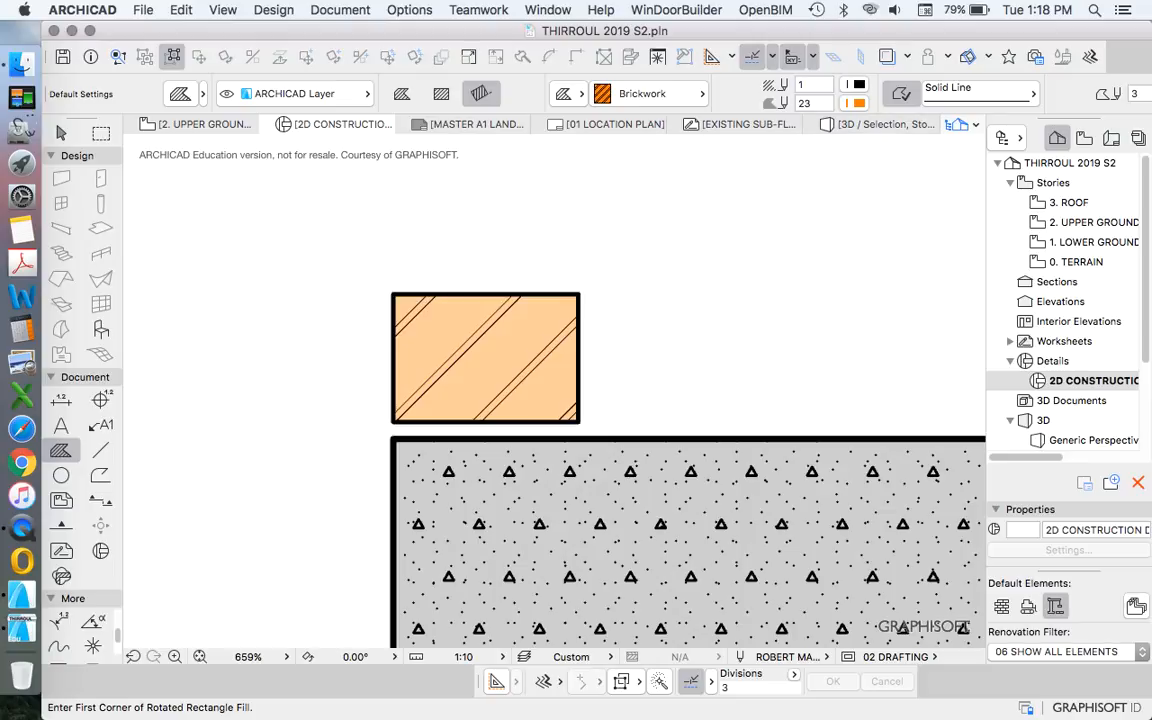
pyautogui.click(650, 93)
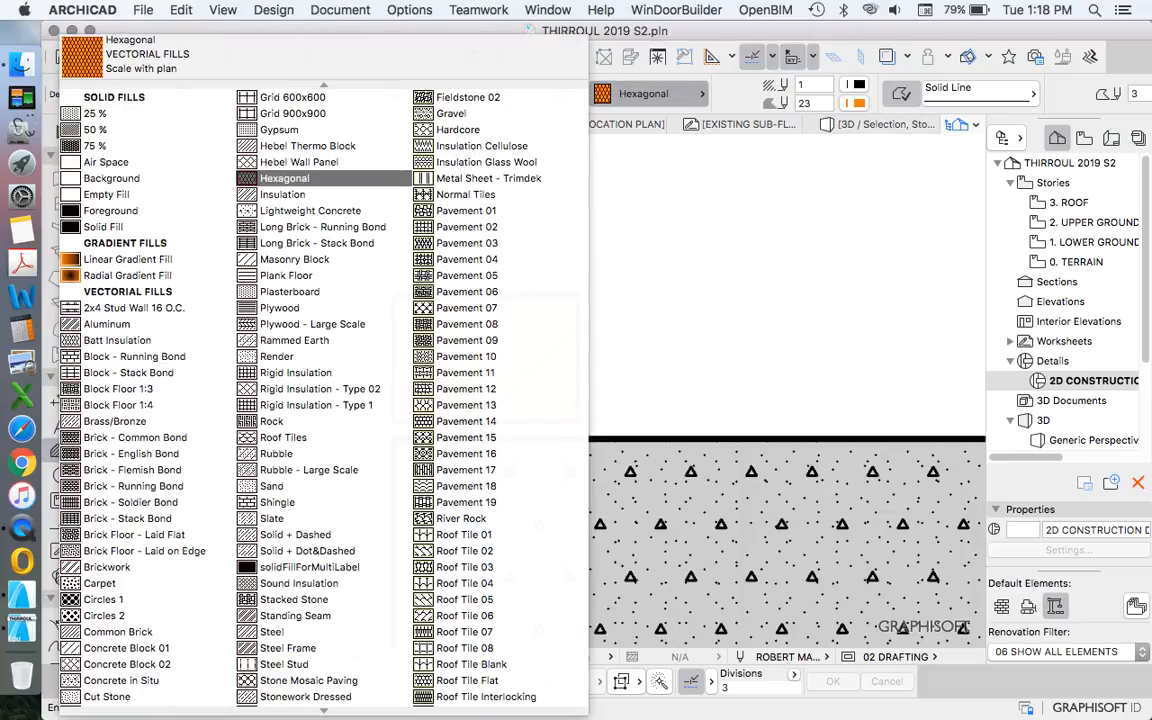
pyautogui.scroll(-1, 282, 194)
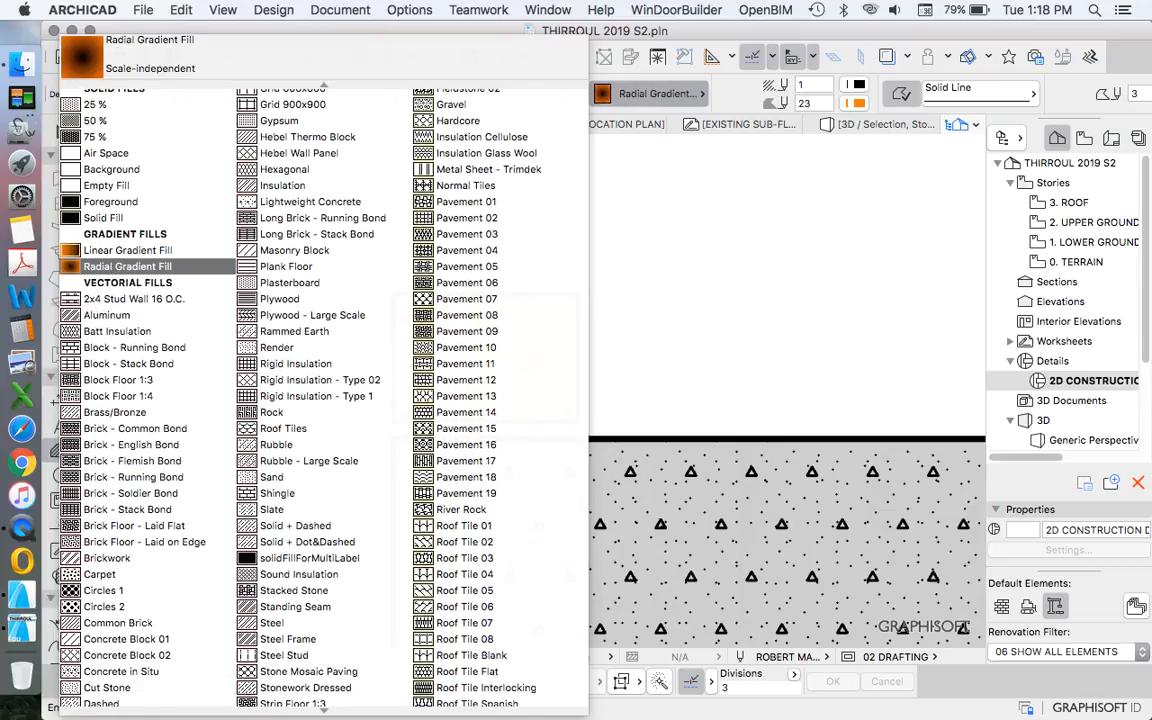
pyautogui.scroll(-4, 128, 268)
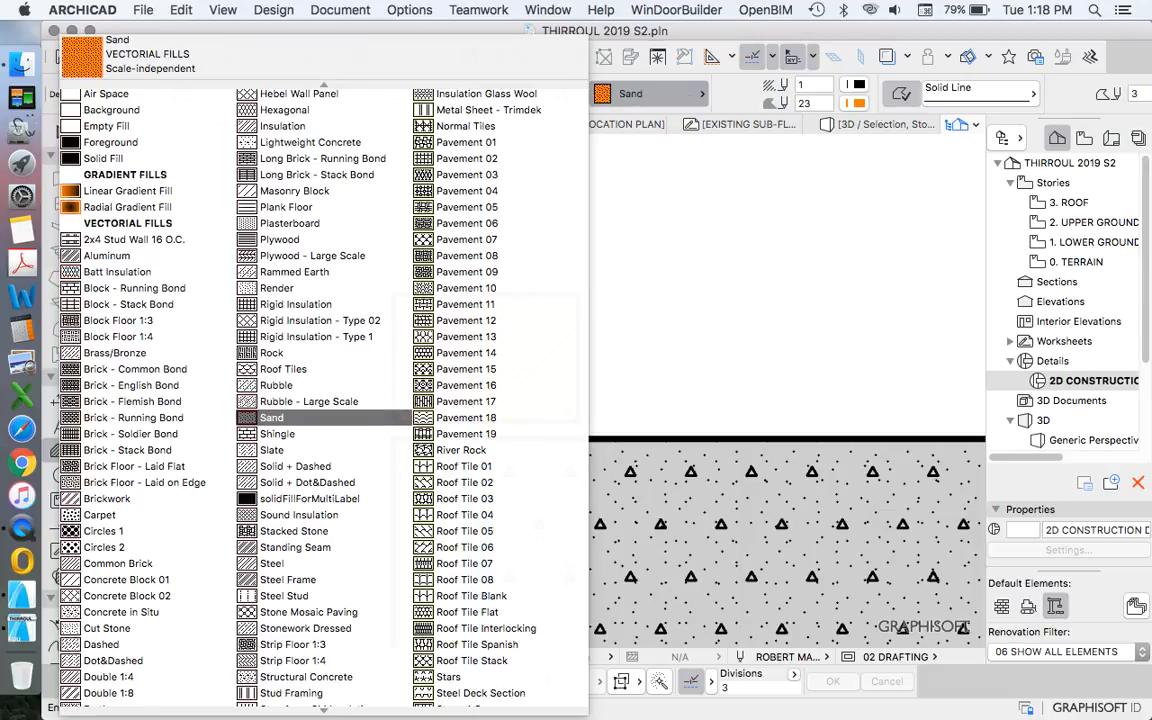
pyautogui.click(290, 417)
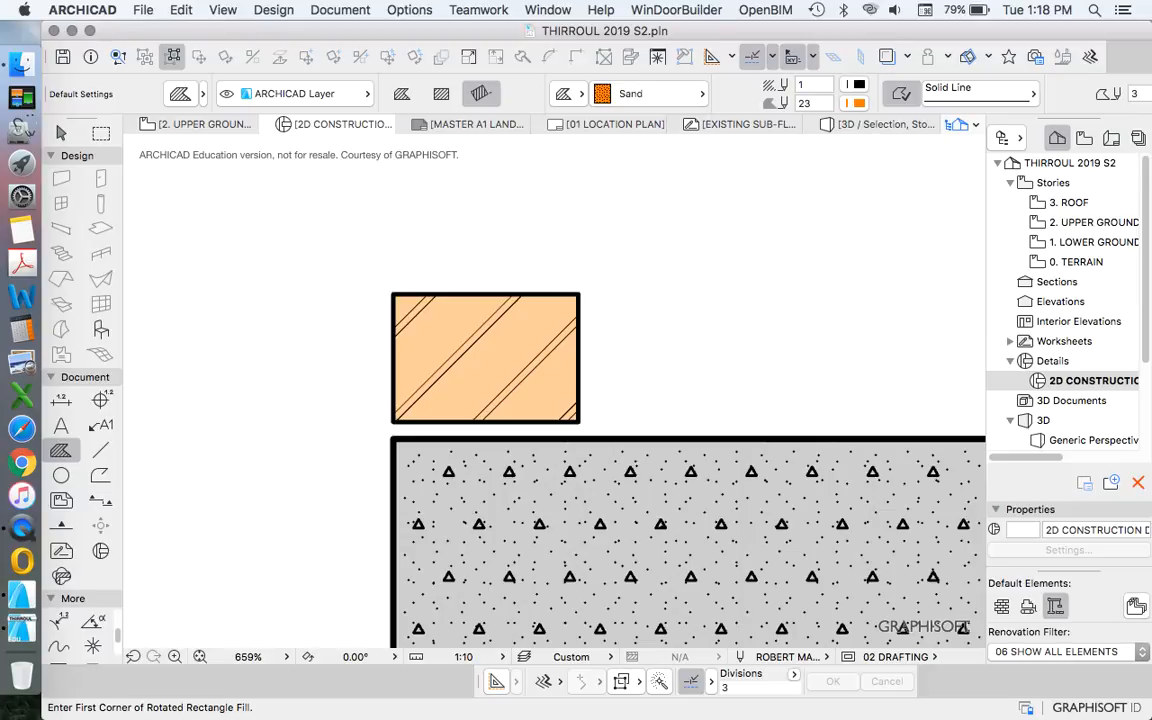
pyautogui.click(856, 84)
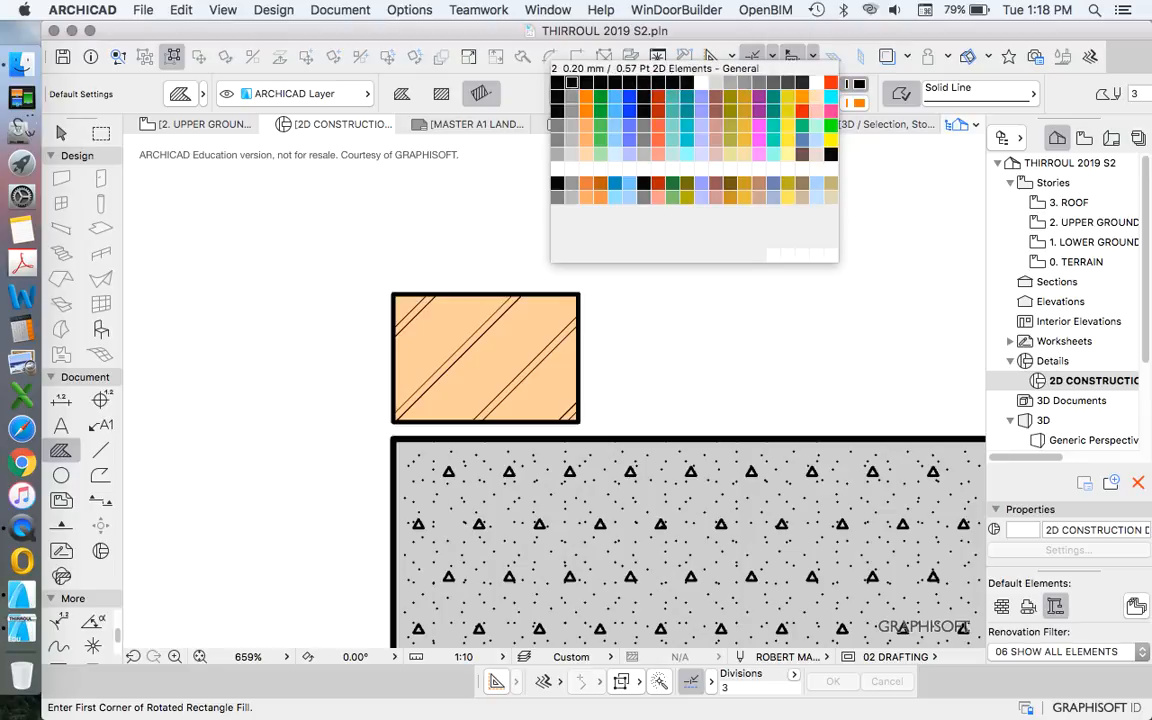
pyautogui.click(571, 82)
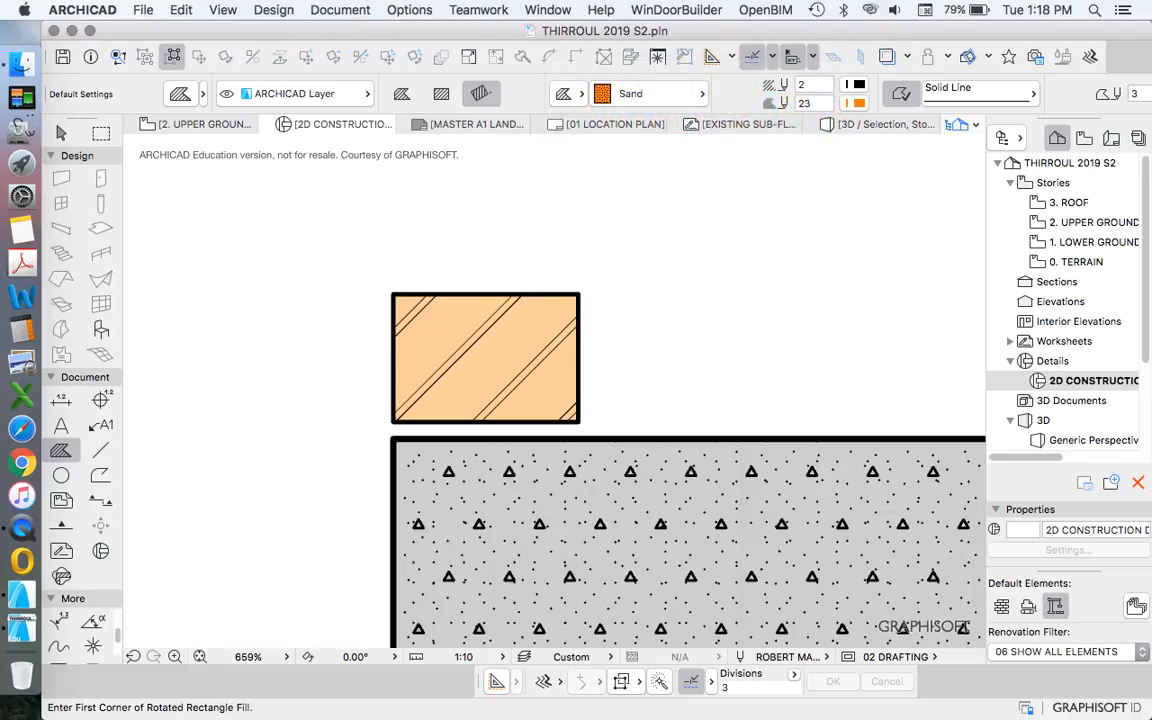
pyautogui.click(856, 103)
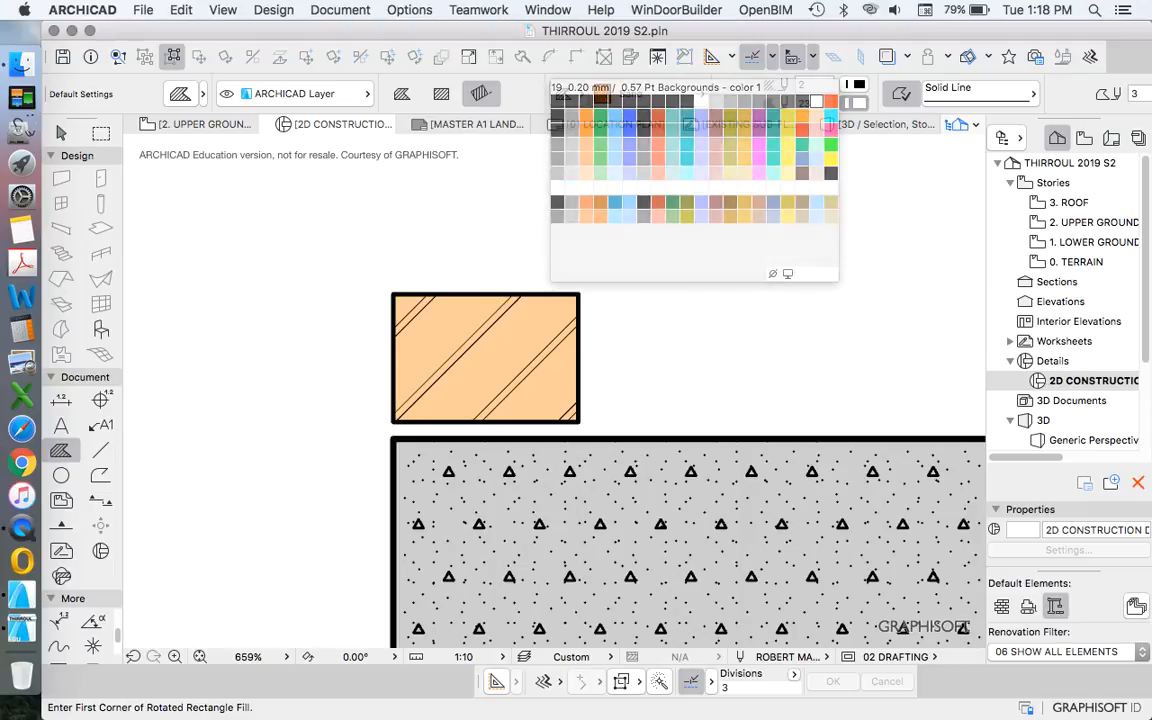
pyautogui.click(816, 101)
pyautogui.click(854, 103)
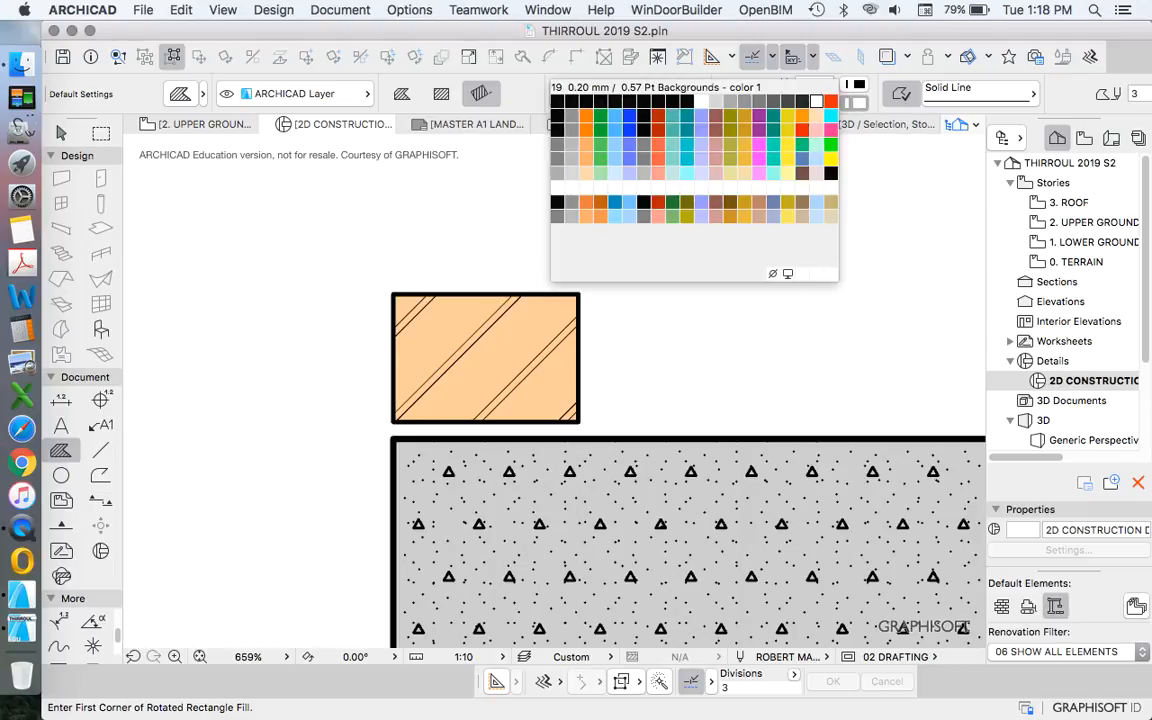
pyautogui.click(702, 101)
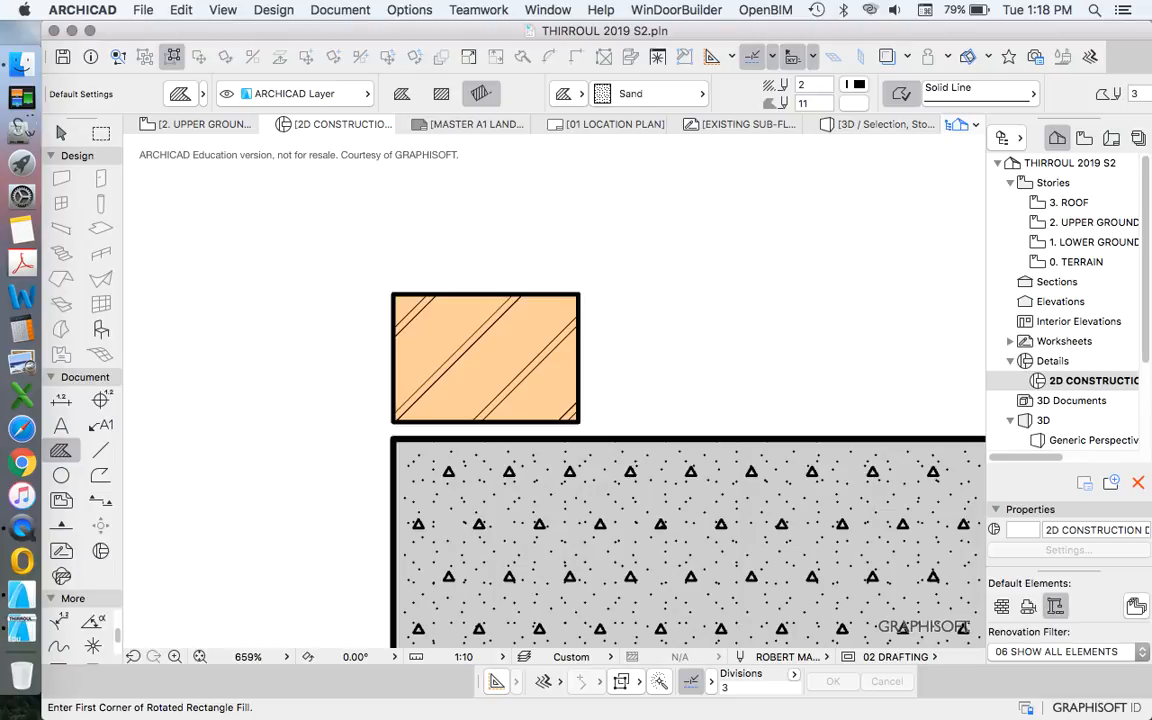
# Draw the sand strip from the brick column's bottom-left corner down onto the concrete base.
pyautogui.click(393, 421)
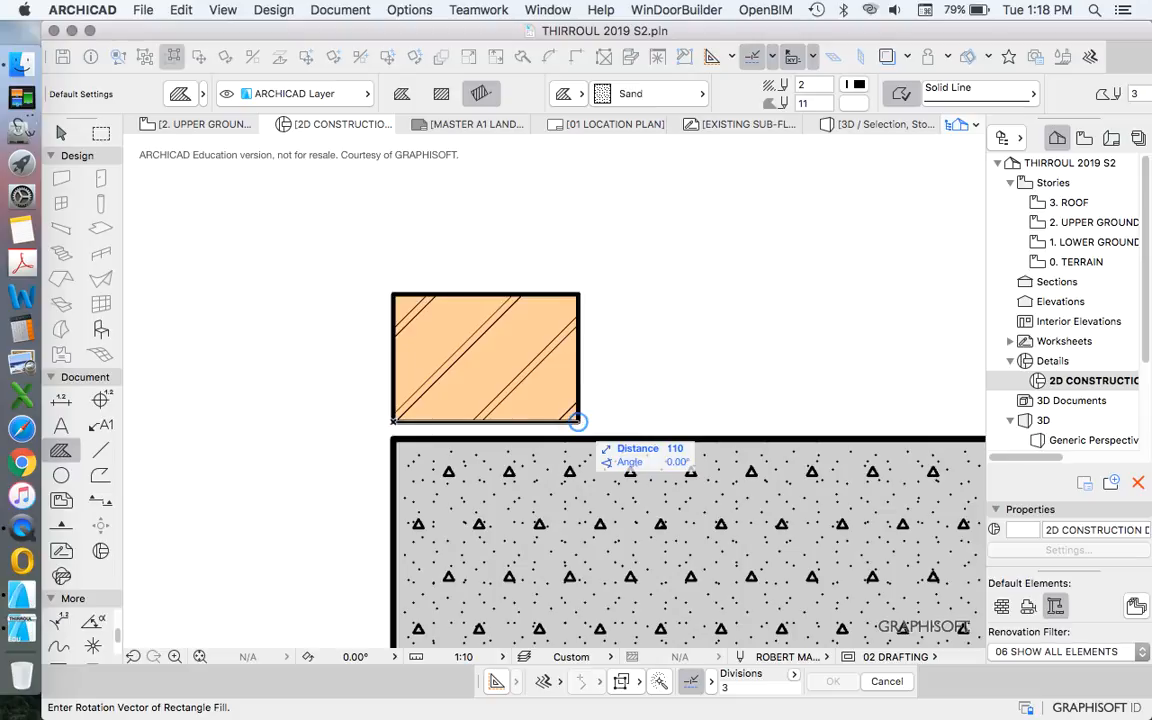
pyautogui.click(578, 421)
pyautogui.click(578, 436)
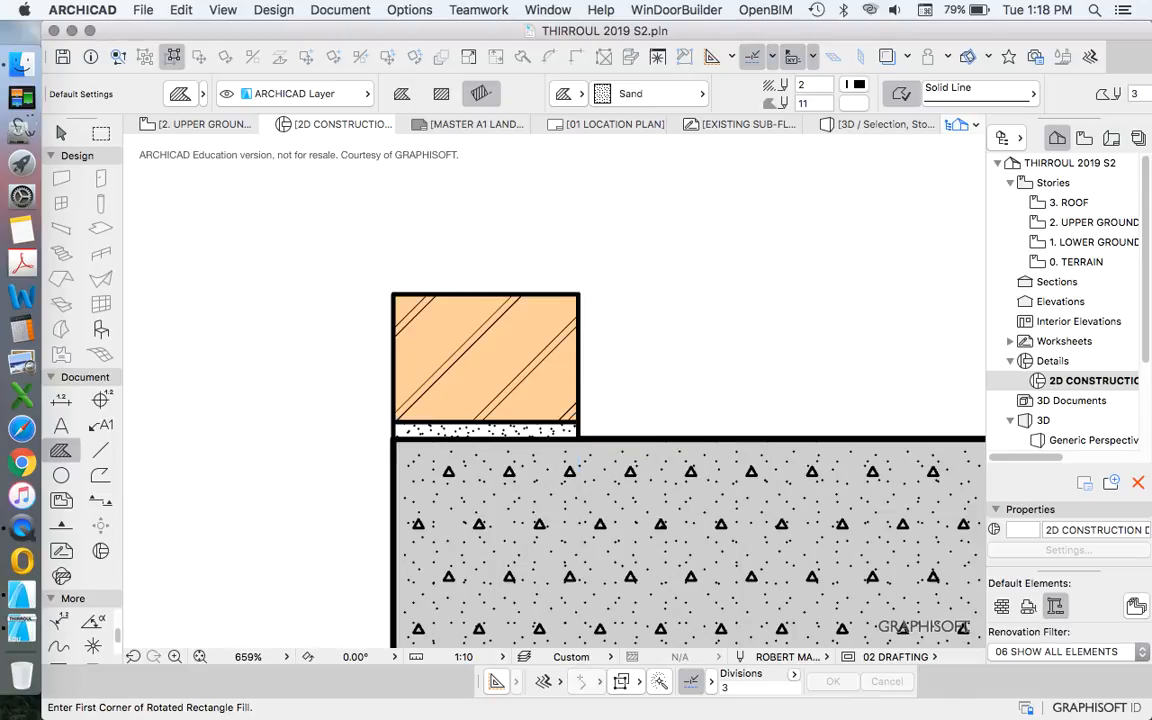
pyautogui.scroll(4, 510, 459)
pyautogui.press('Escape')
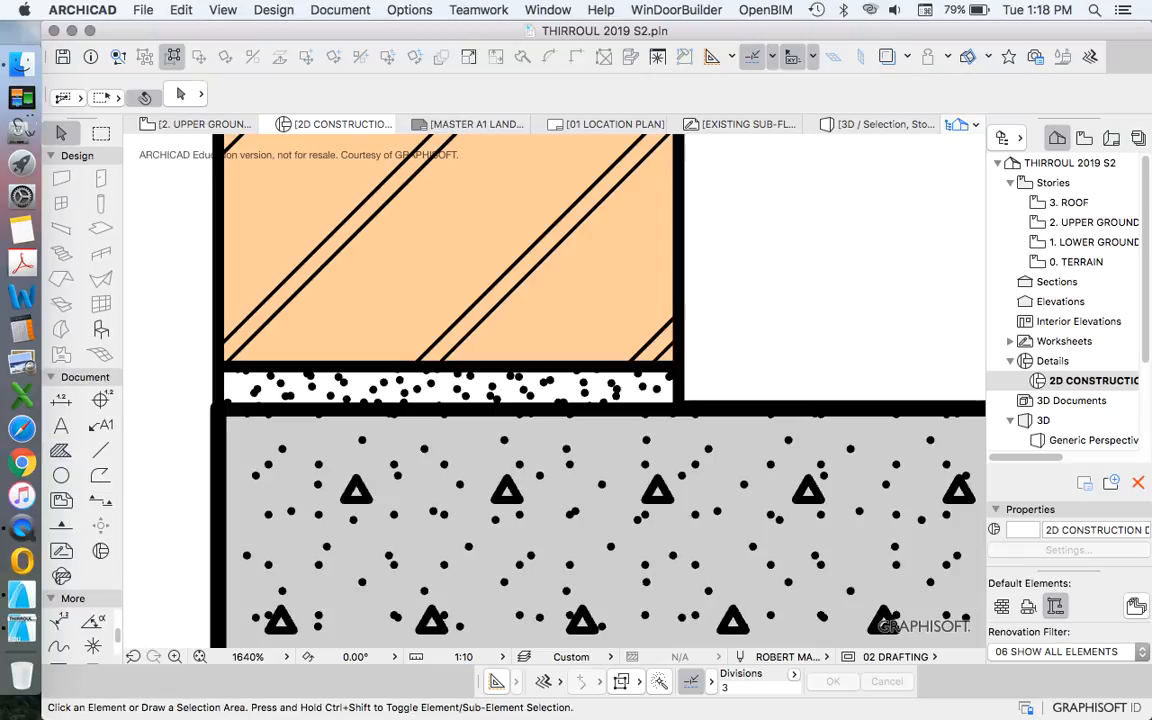
# Select the new Sand strip and review its pen settings without changing them.
pyautogui.click(678, 386)
pyautogui.scroll(-2, 613, 292)
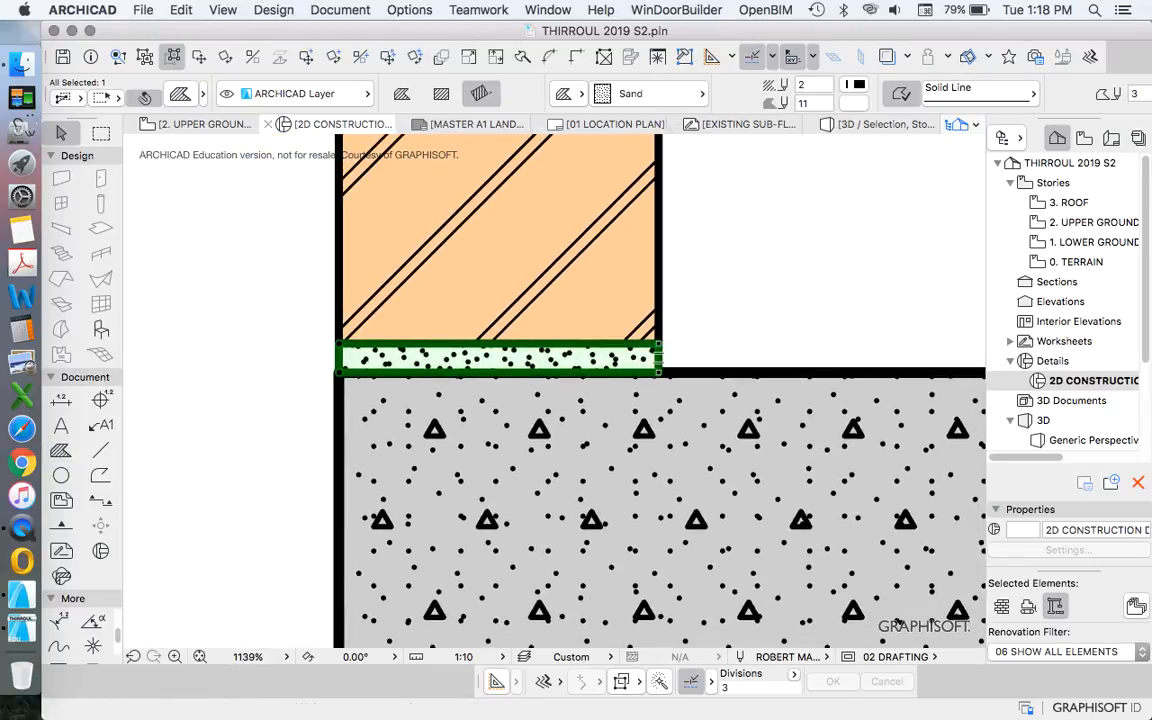
pyautogui.scroll(-2, 576, 93)
pyautogui.click(993, 93)
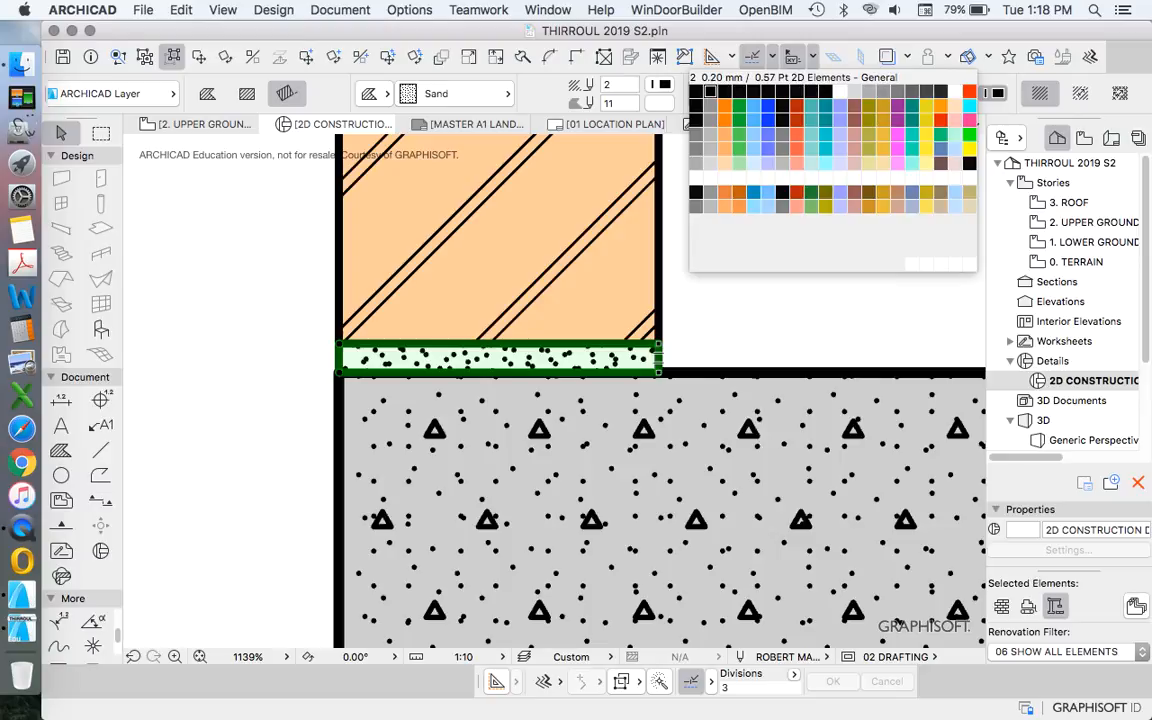
pyautogui.click(710, 91)
pyautogui.press('Escape')
pyautogui.scroll(3, 633, 368)
pyautogui.scroll(-2, 760, 286)
pyautogui.scroll(-1, 730, 305)
pyautogui.click(712, 320)
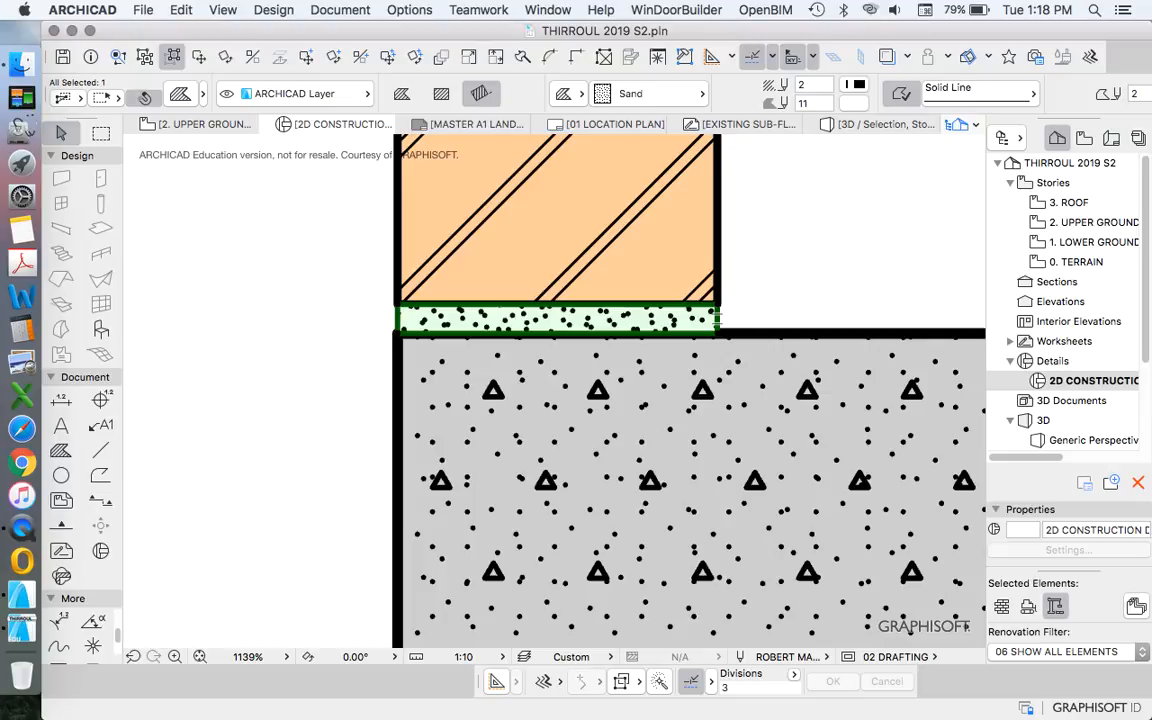
pyautogui.rightClick(808, 215)
pyautogui.moveTo(877, 389)
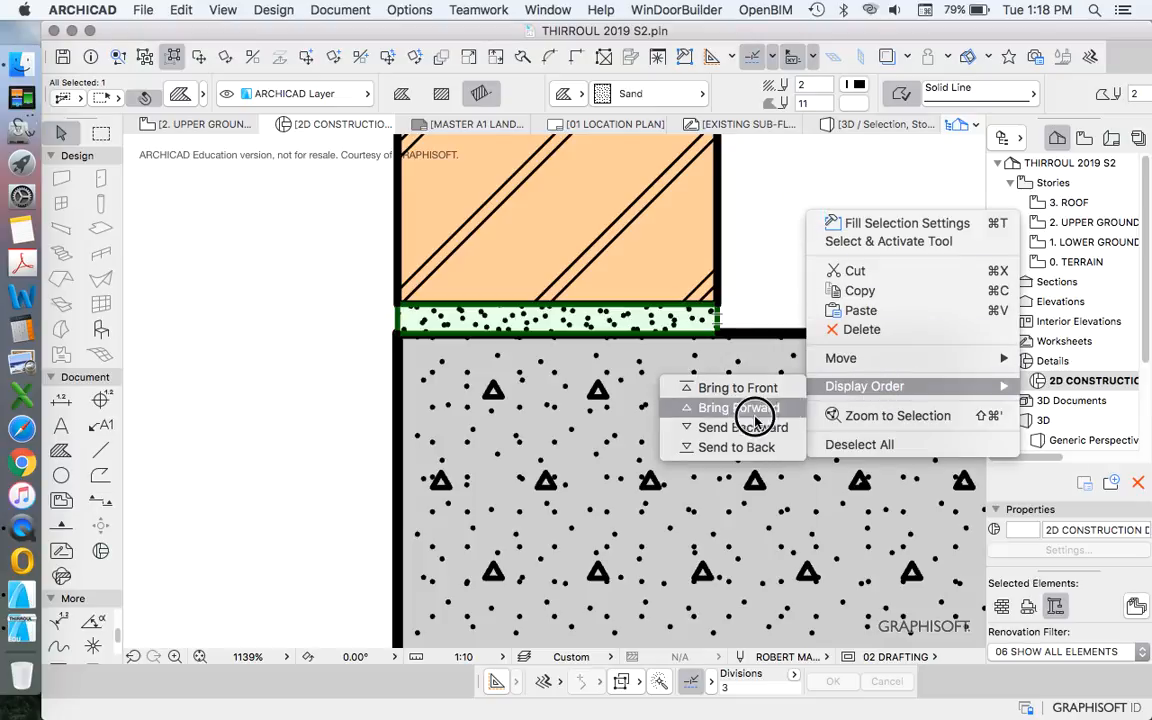
pyautogui.click(743, 450)
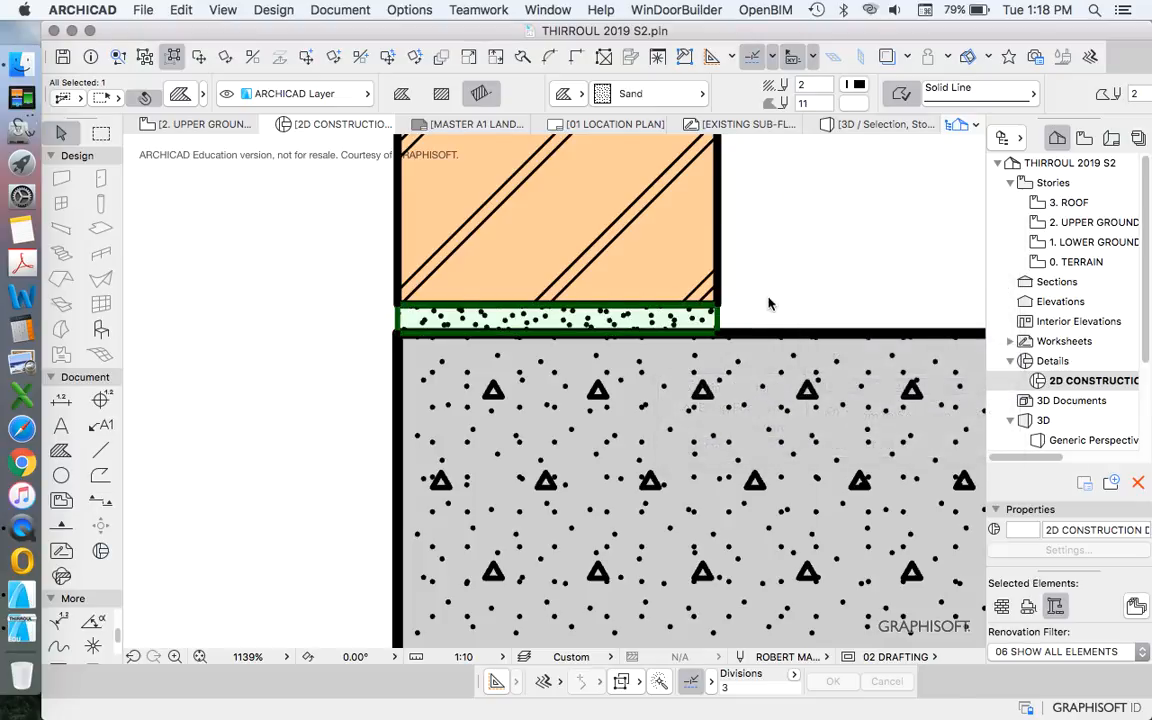
pyautogui.click(768, 283)
pyautogui.scroll(5, 727, 347)
pyautogui.scroll(-8, 737, 423)
pyautogui.scroll(-1, 737, 423)
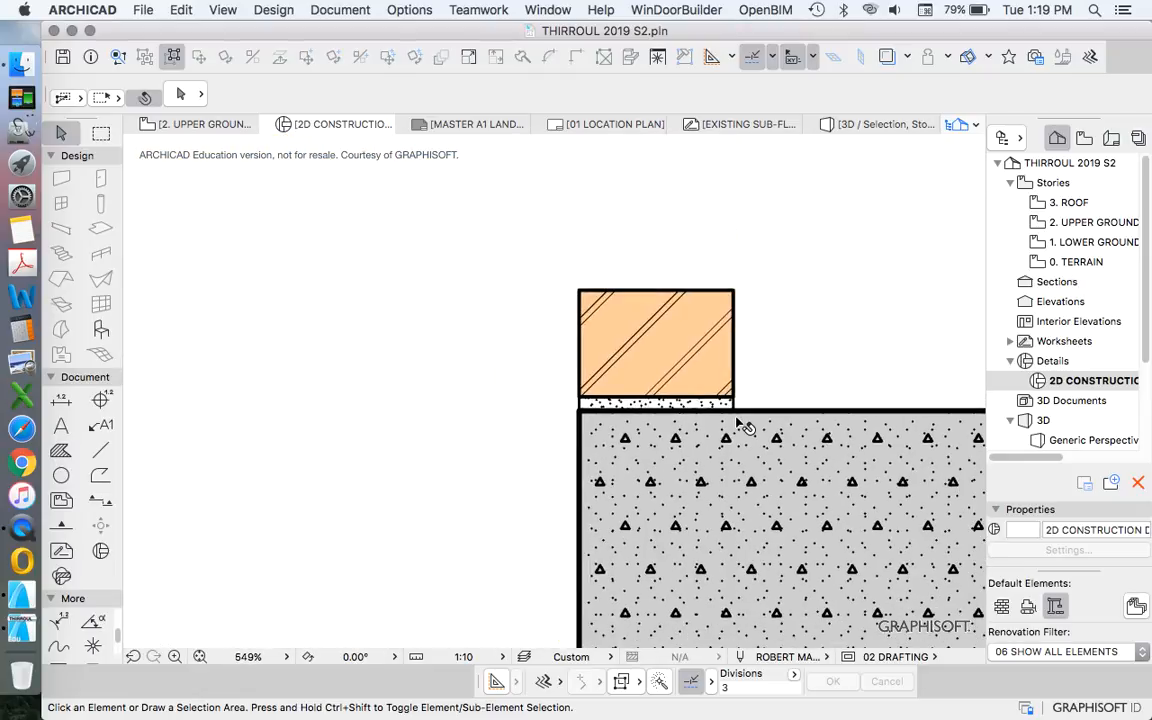
pyautogui.scroll(5, 661, 391)
pyautogui.scroll(-3, 792, 397)
pyautogui.scroll(4, 792, 397)
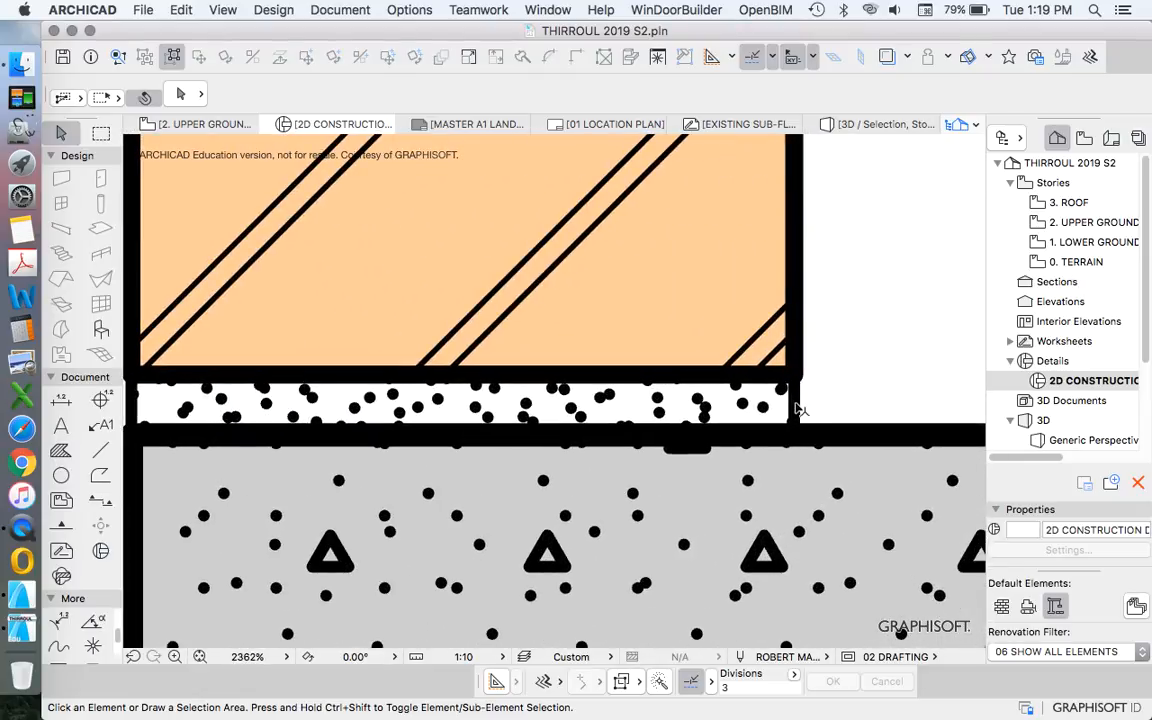
pyautogui.click(738, 421)
pyautogui.scroll(-4, 797, 398)
pyautogui.click(772, 378)
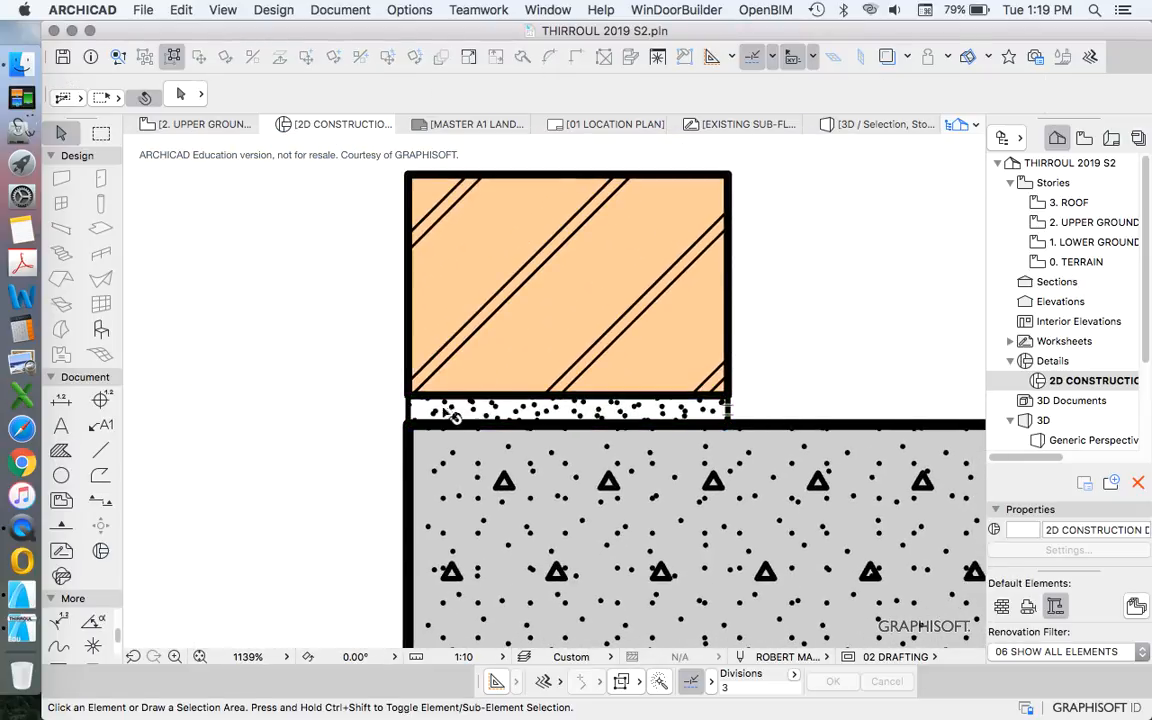
pyautogui.scroll(5, 455, 417)
pyautogui.scroll(-5, 419, 404)
pyautogui.click(378, 385)
pyautogui.scroll(4, 362, 430)
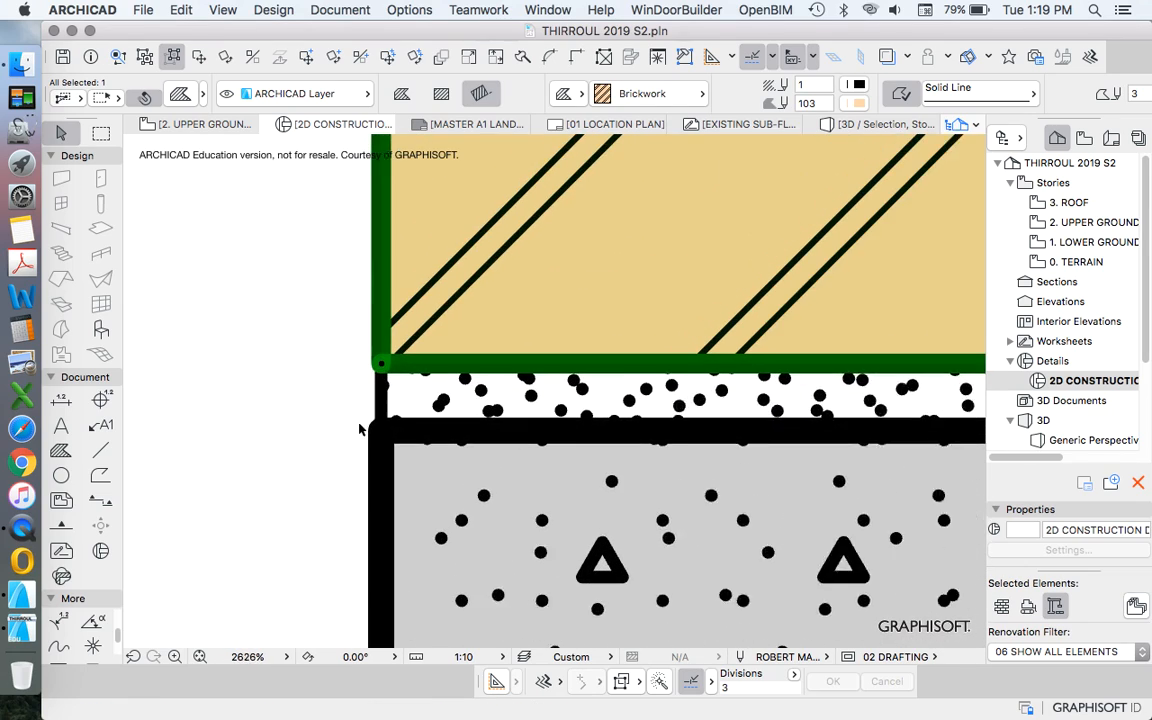
pyautogui.scroll(-5, 327, 380)
pyautogui.click(700, 356)
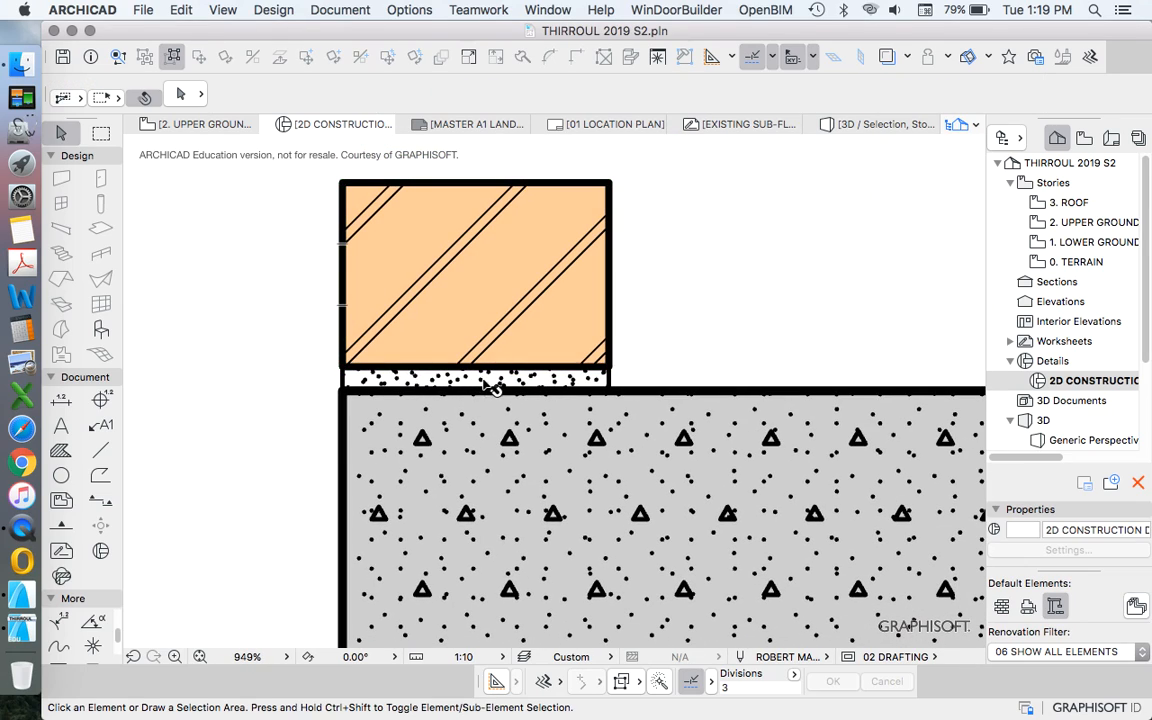
pyautogui.scroll(4, 490, 386)
pyautogui.scroll(-4, 596, 398)
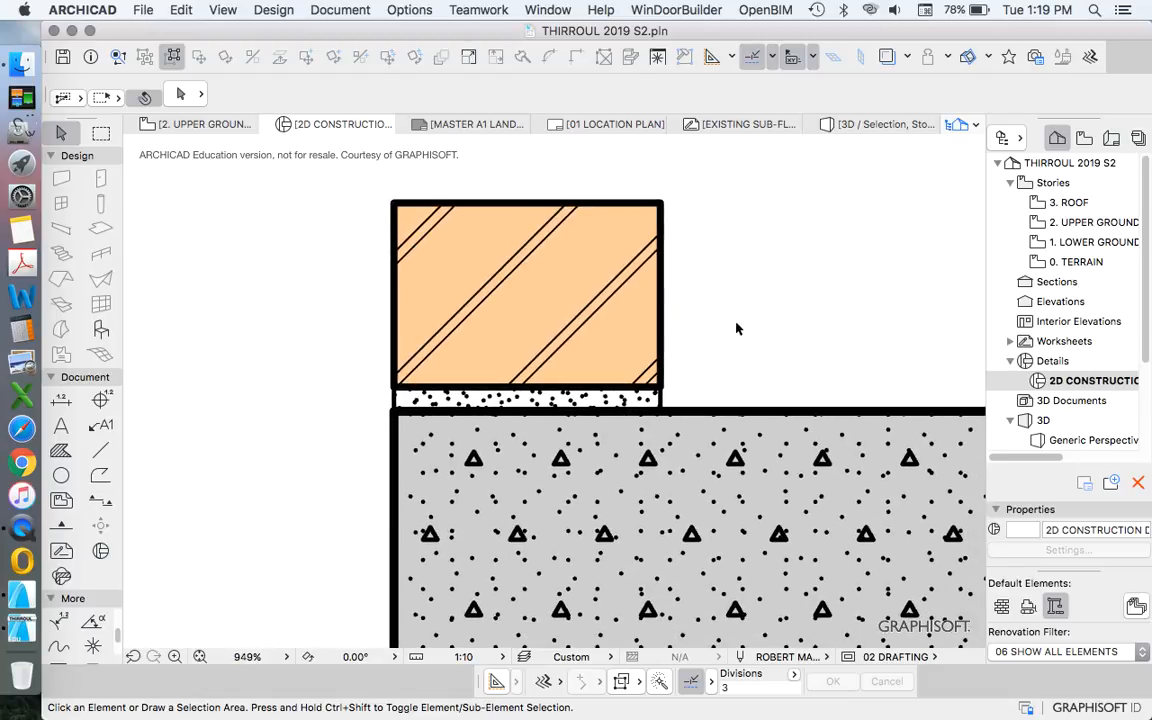
pyautogui.scroll(-3, 741, 333)
pyautogui.scroll(5, 768, 369)
pyautogui.click(749, 374)
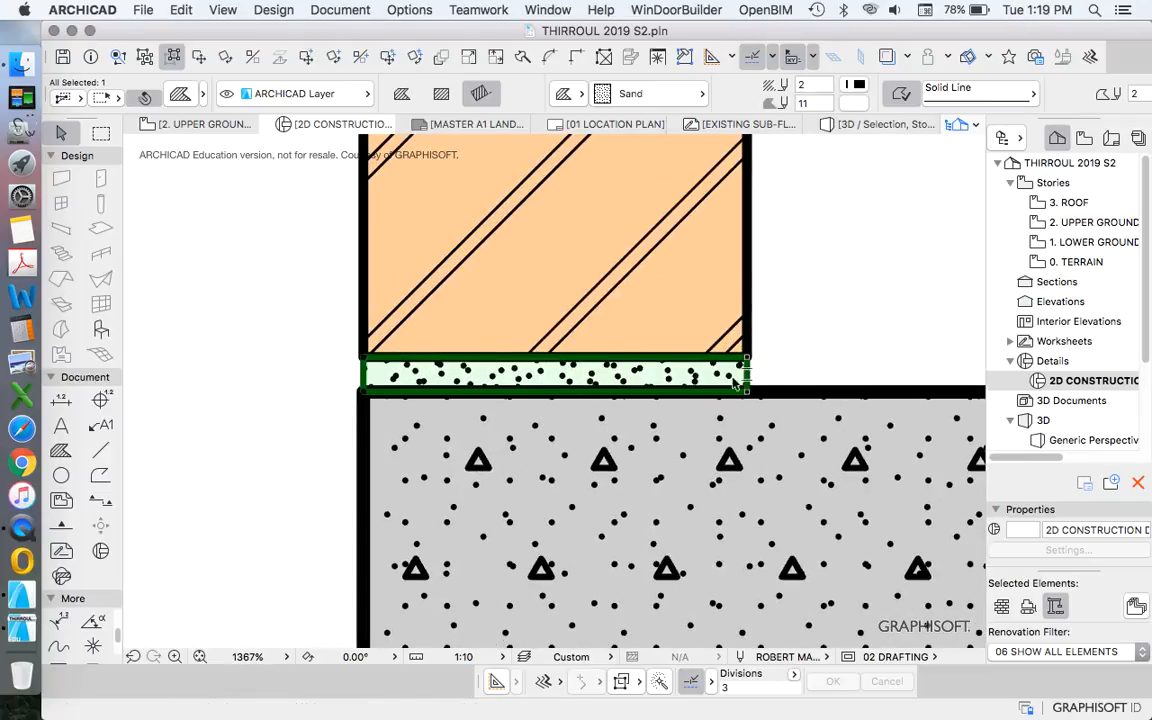
pyautogui.scroll(-3, 745, 375)
pyautogui.click(785, 328)
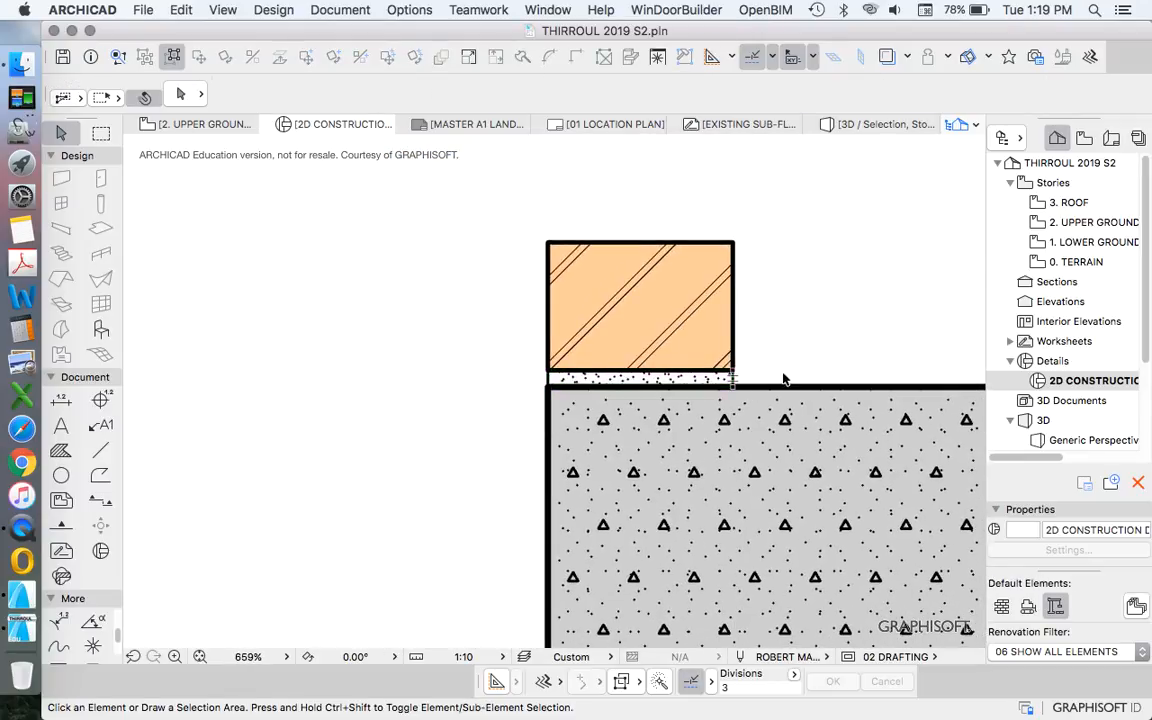
pyautogui.scroll(4, 735, 392)
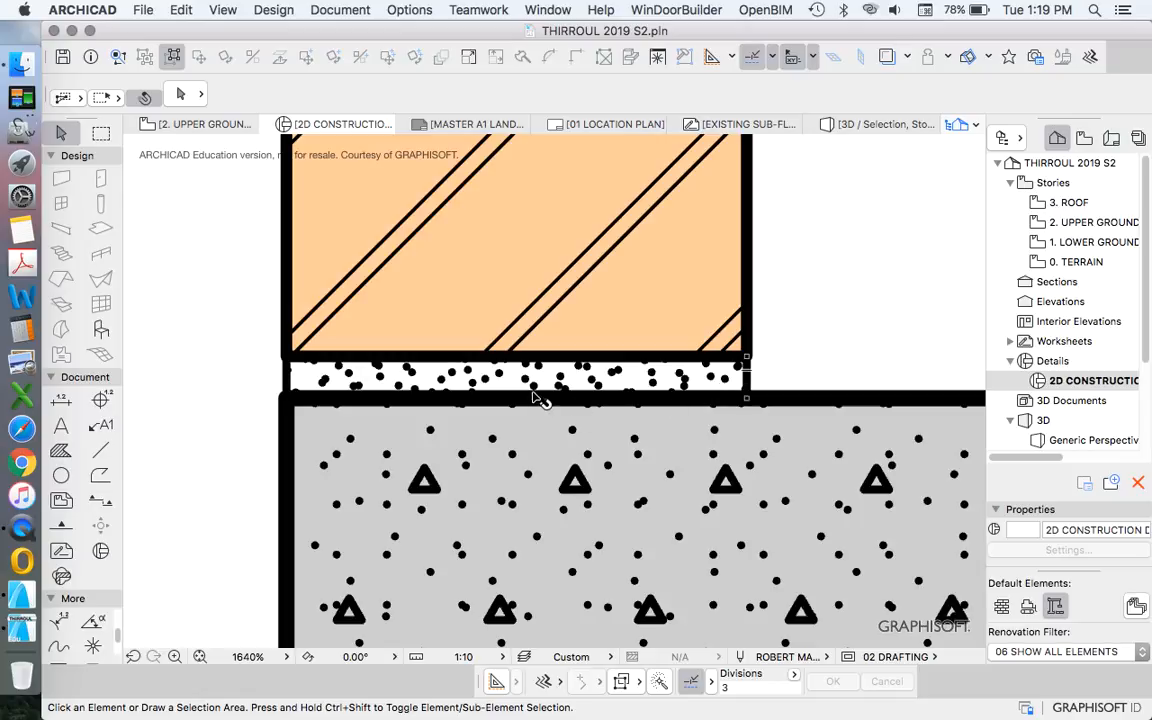
pyautogui.scroll(2, 368, 392)
pyautogui.scroll(-2, 324, 381)
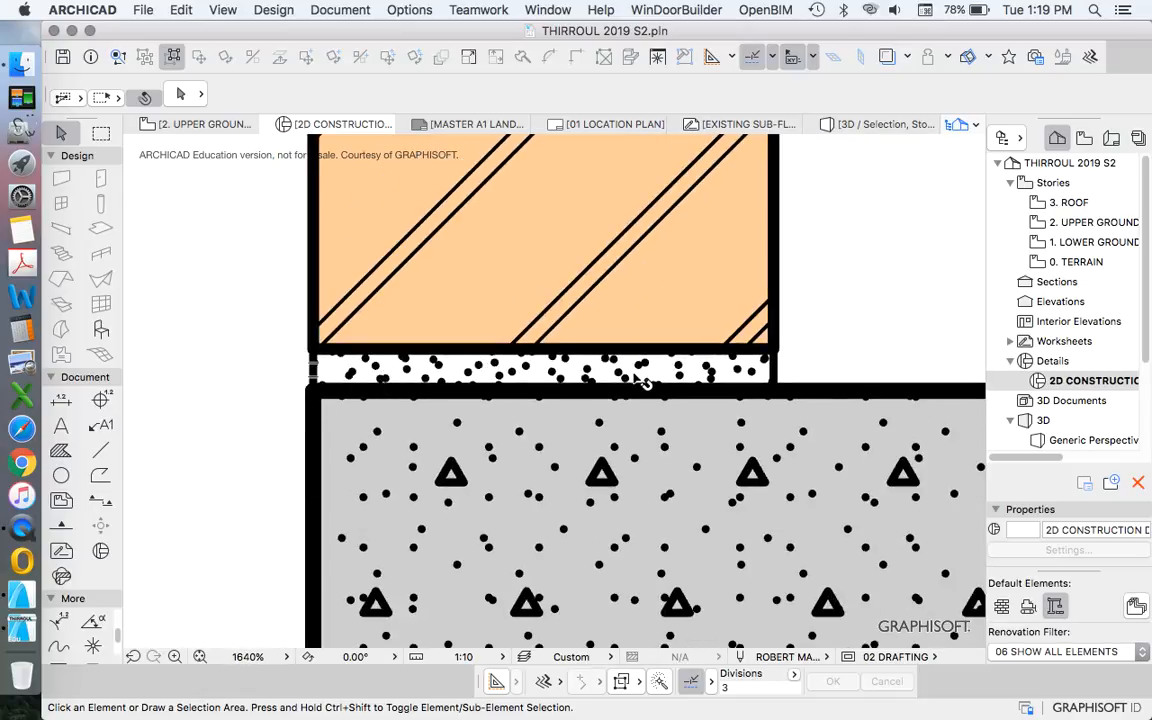
pyautogui.scroll(1, 372, 347)
pyautogui.scroll(5, 285, 362)
# Select the sand bed and try left-edge edits, cancelling the offset and curve attempts.
pyautogui.click(286, 380)
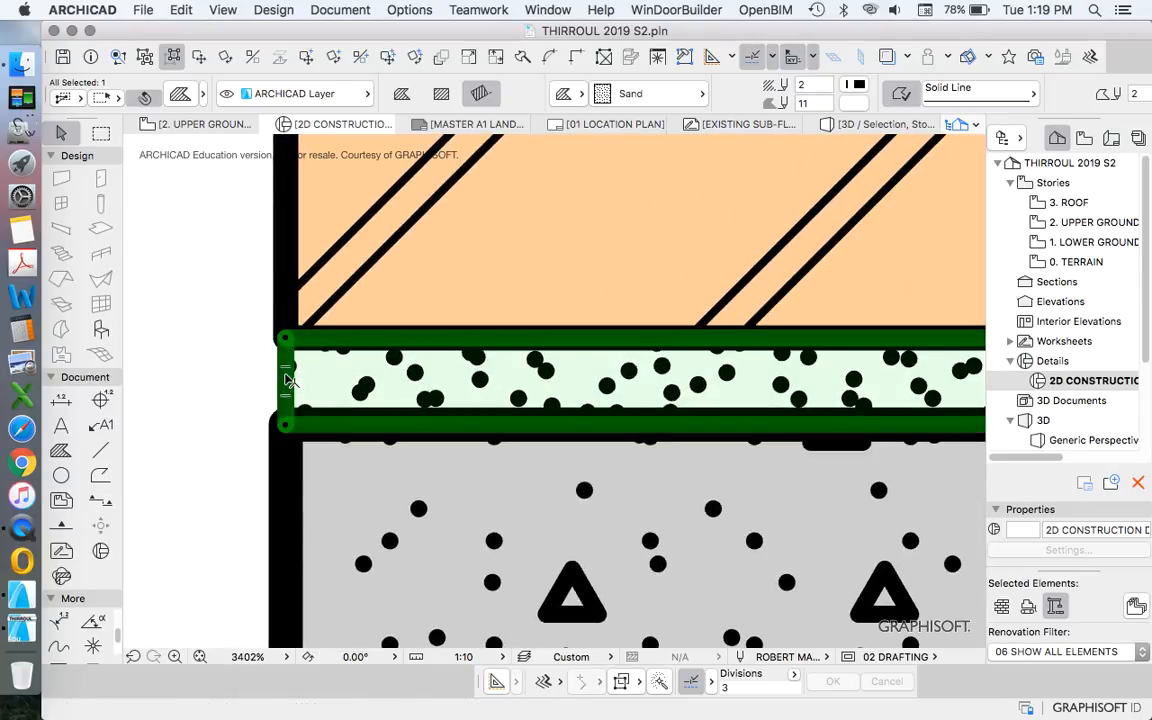
pyautogui.click(285, 378)
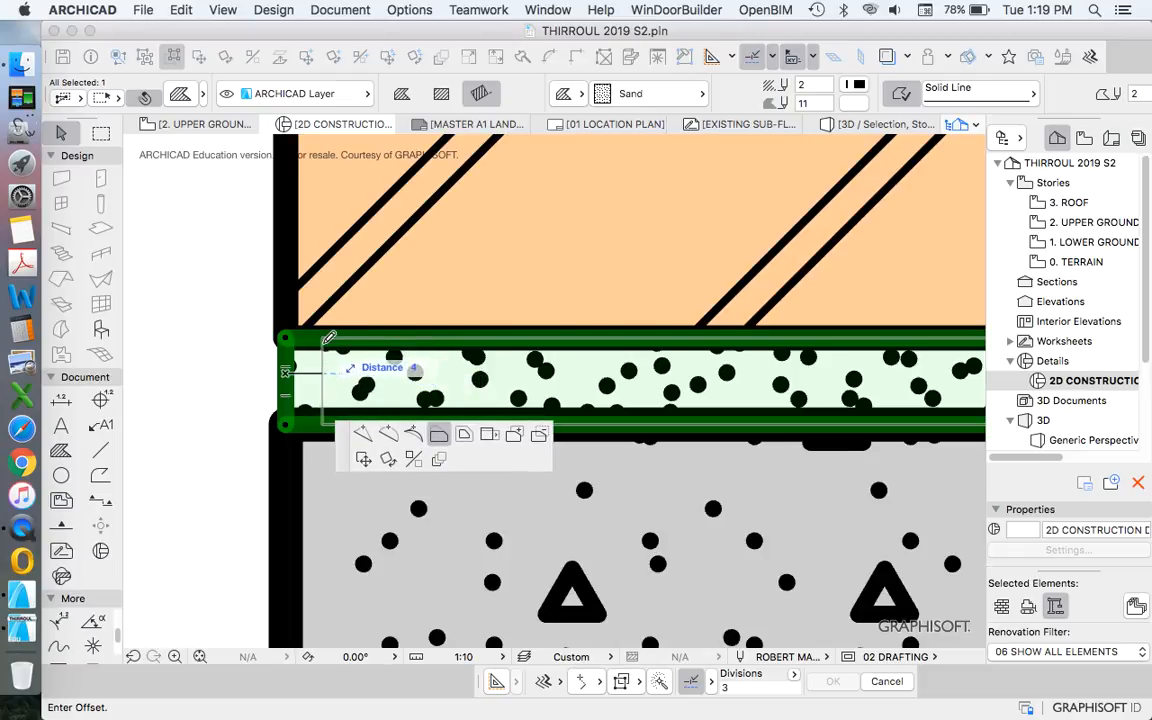
pyautogui.scroll(-3, 342, 338)
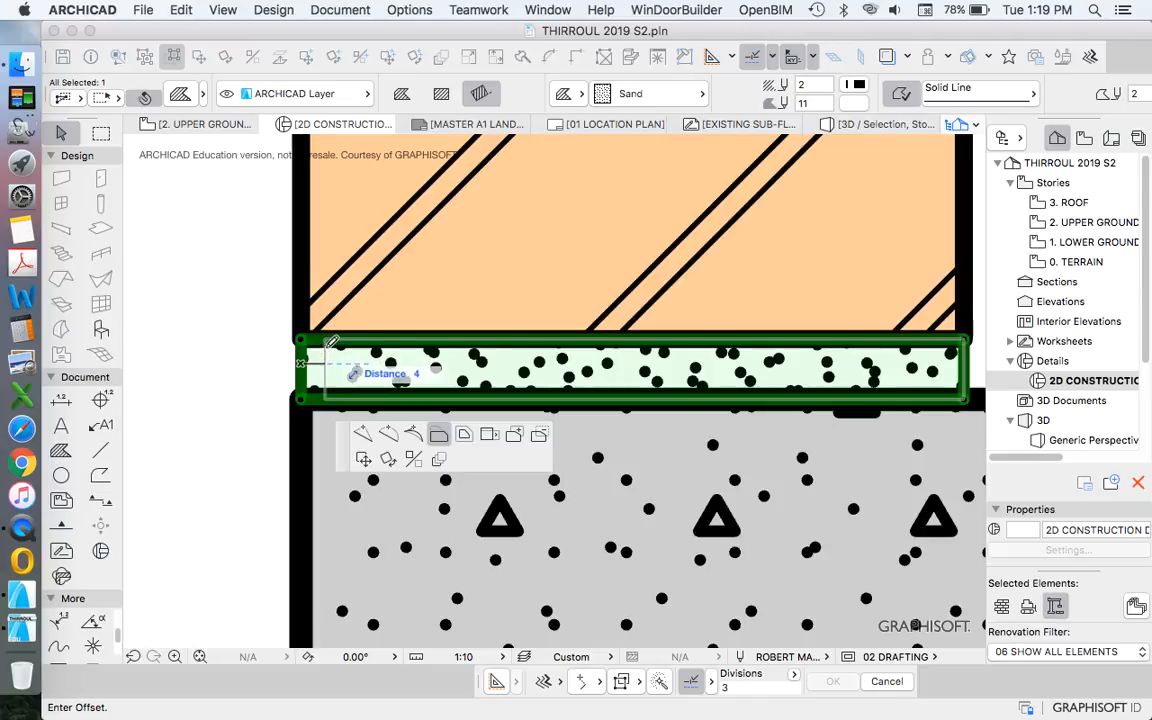
pyautogui.press('Escape')
pyautogui.press('Escape')
pyautogui.scroll(3, 302, 363)
pyautogui.click(300, 360)
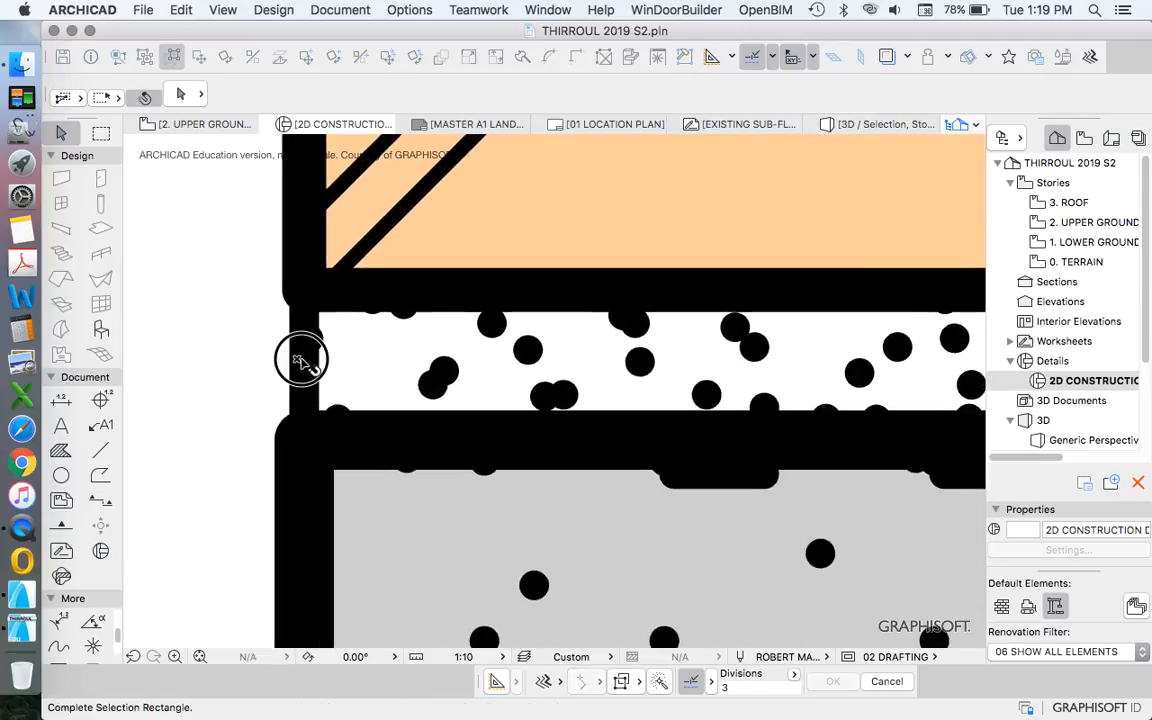
pyautogui.click(305, 366)
pyautogui.click(304, 364)
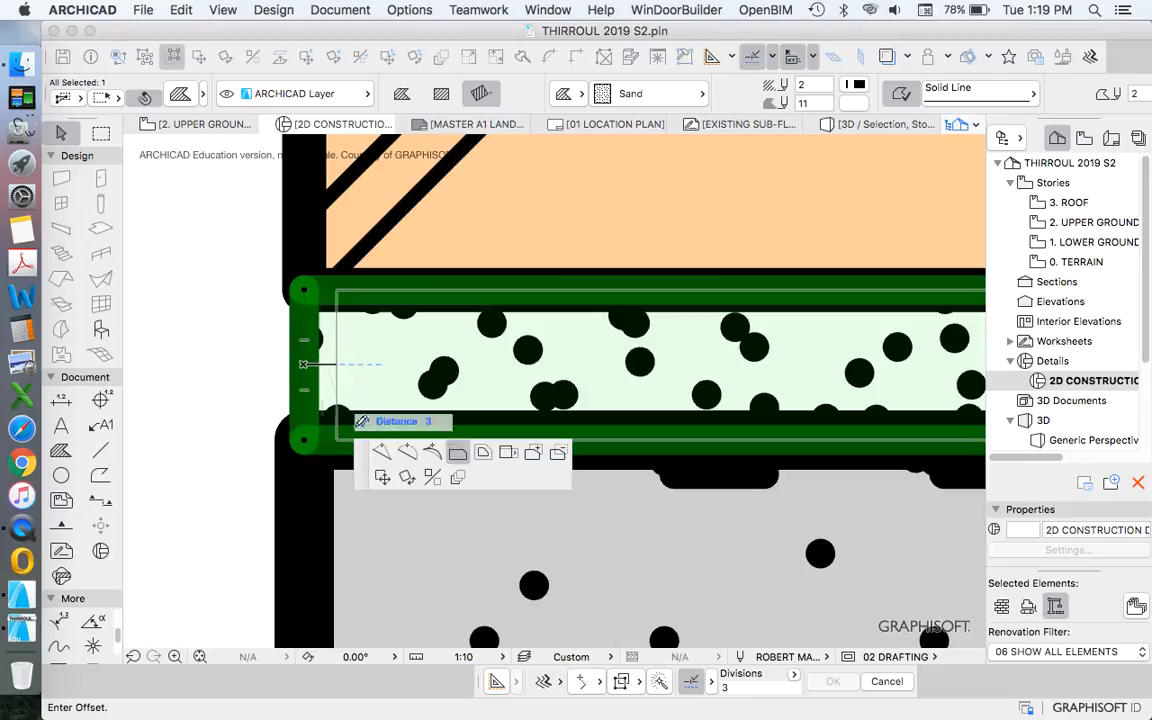
pyautogui.click(406, 452)
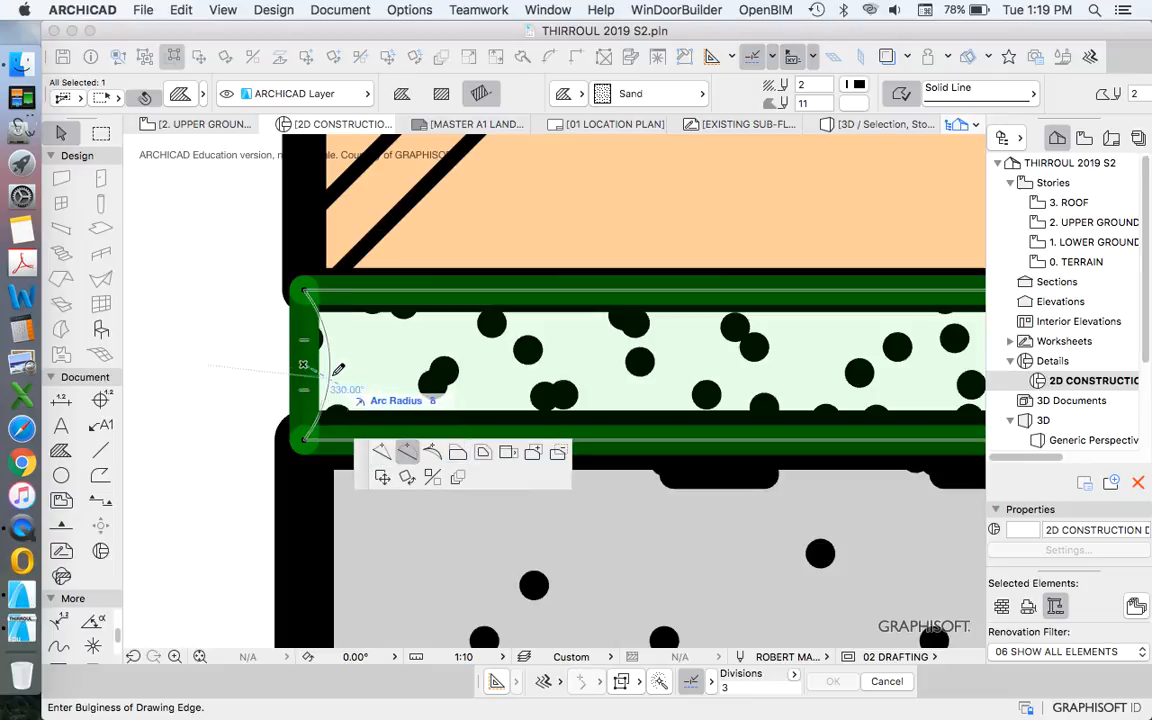
pyautogui.press('Escape')
pyautogui.scroll(-6, 327, 365)
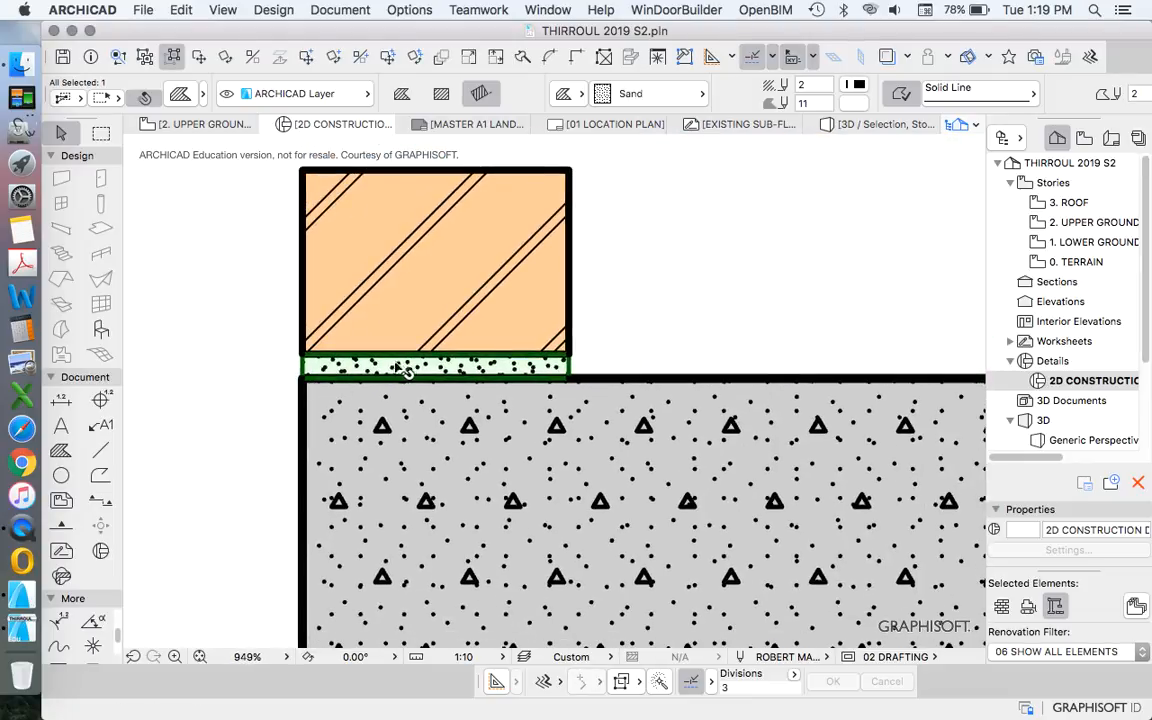
pyautogui.scroll(4, 316, 400)
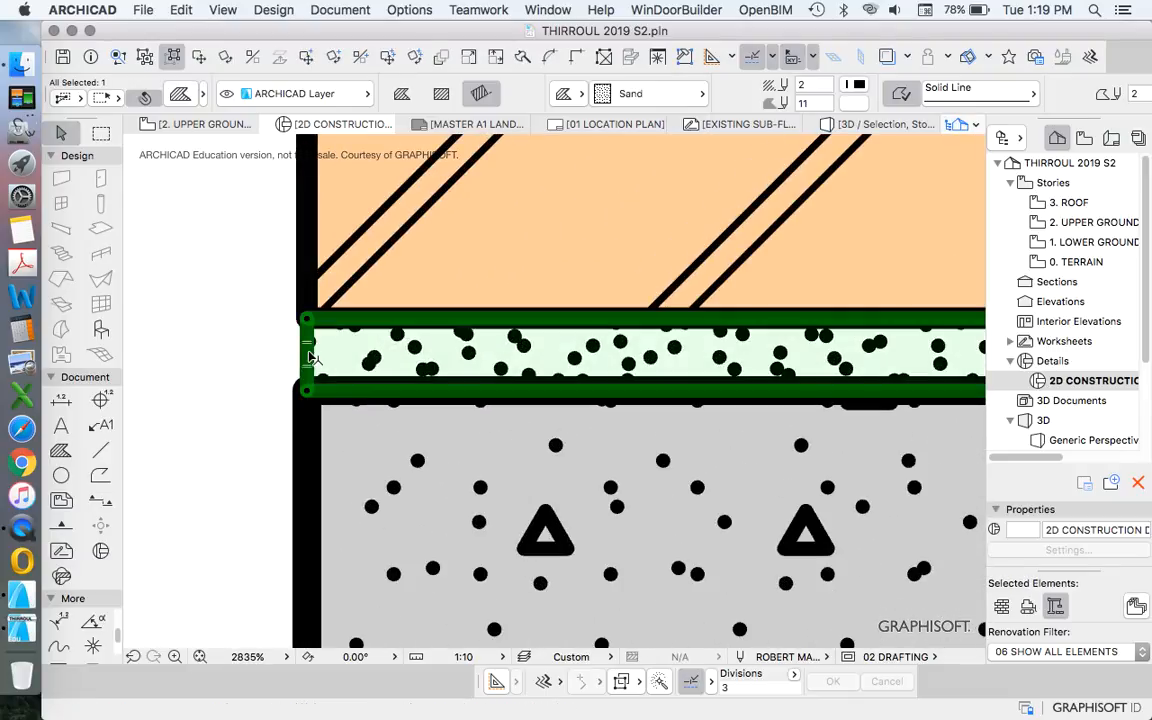
# Offset the sand bed's whole left edge inward by 5.
pyautogui.click(312, 357)
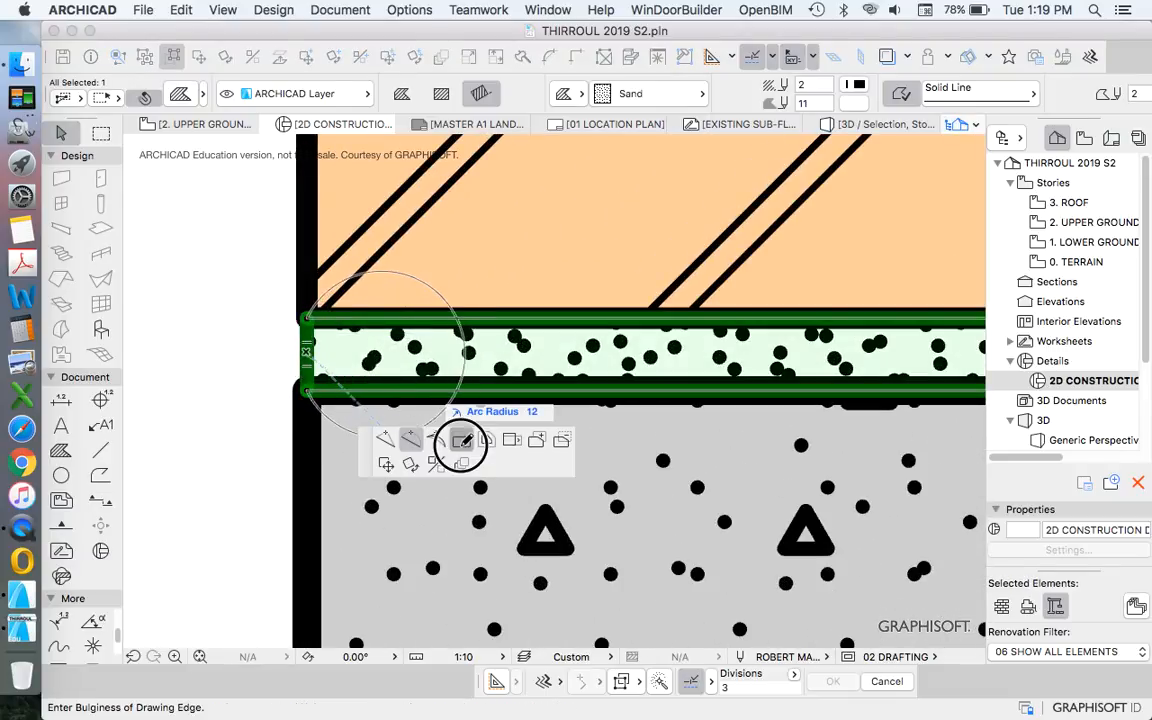
pyautogui.click(463, 444)
pyautogui.write('5')
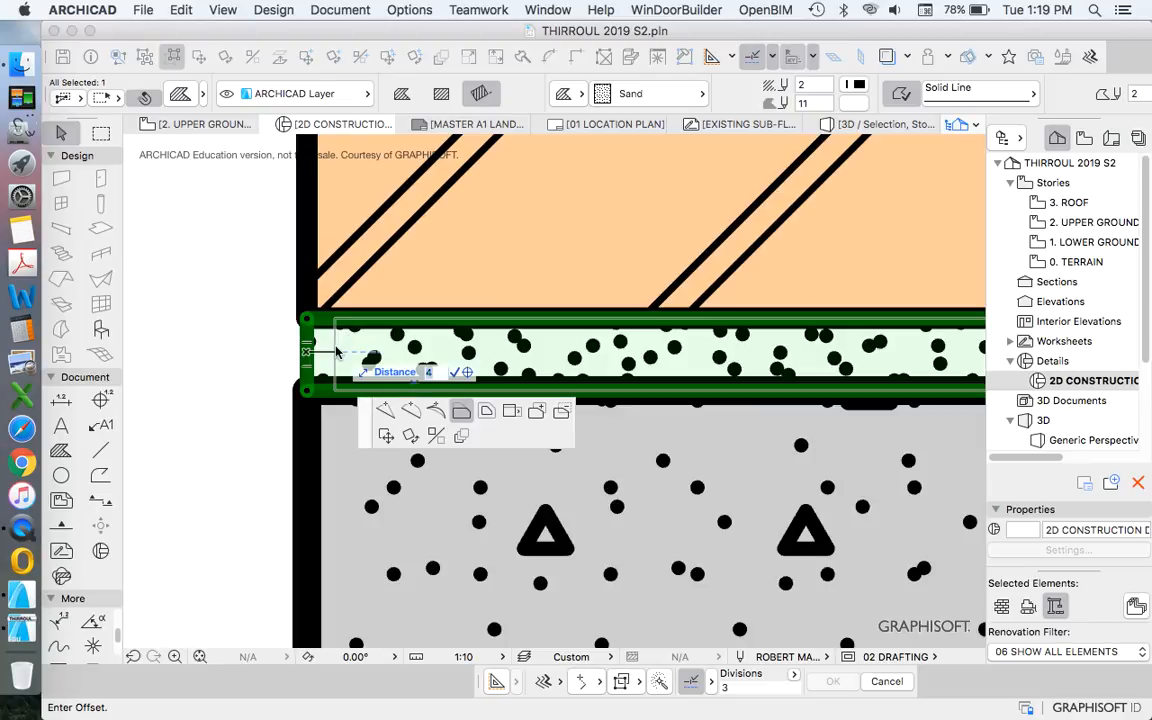
pyautogui.press('Return')
pyautogui.press('Escape')
pyautogui.scroll(-4, 310, 379)
pyautogui.scroll(-2, 306, 383)
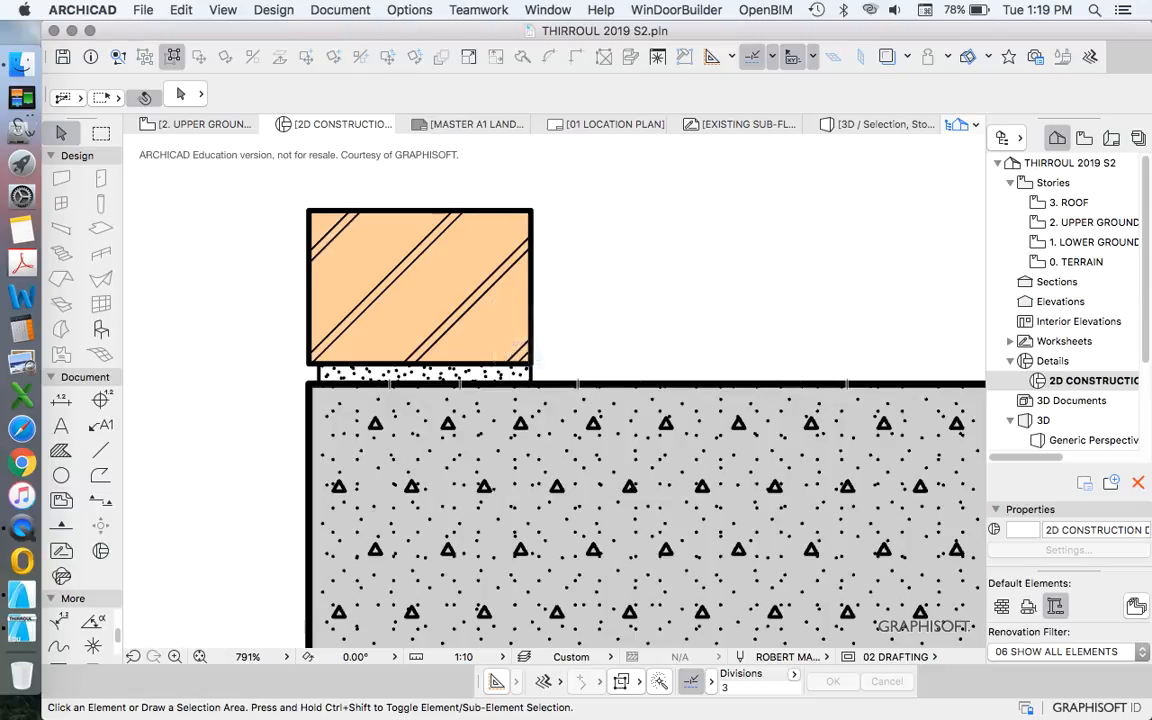
pyautogui.scroll(-4, 480, 350)
pyautogui.scroll(5, 440, 345)
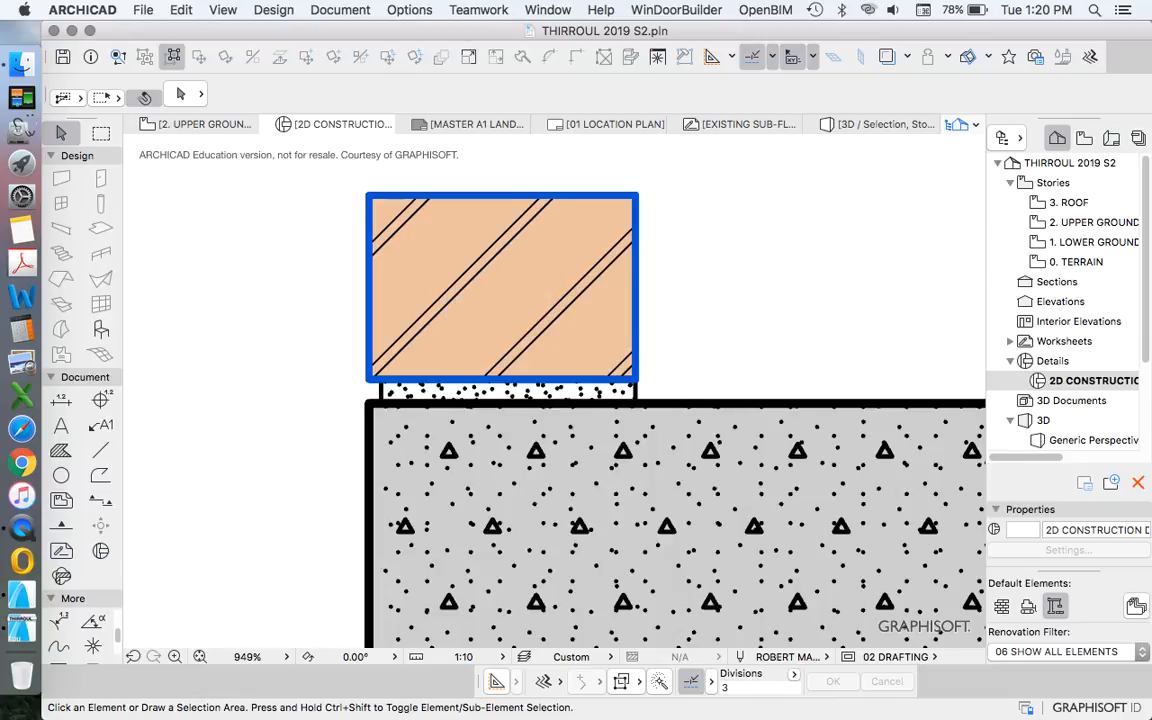
pyautogui.scroll(-5, 432, 328)
pyautogui.scroll(5, 427, 324)
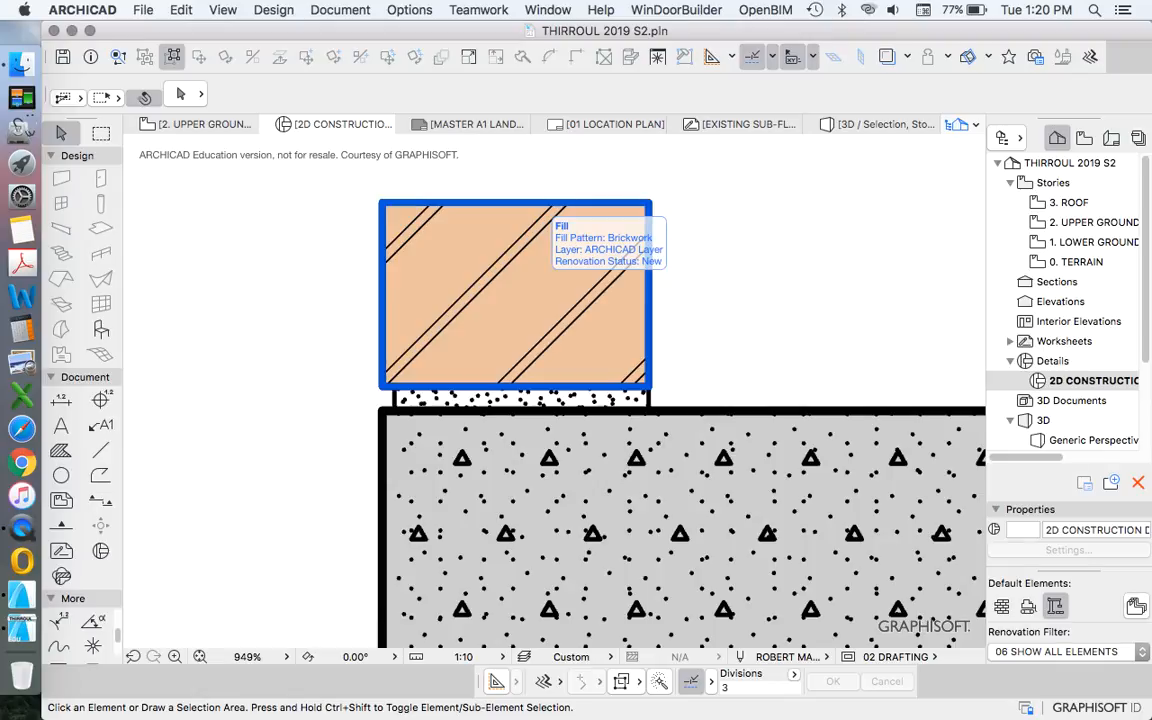
pyautogui.scroll(5, 465, 365)
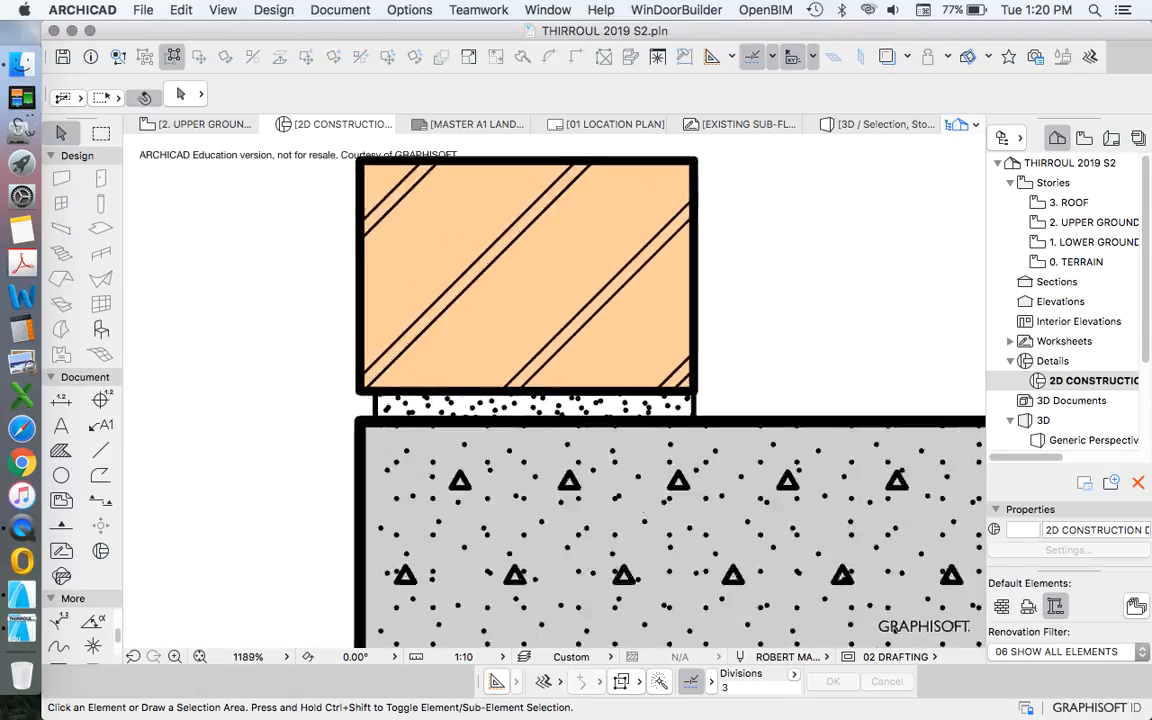
pyautogui.scroll(-5, 357, 390)
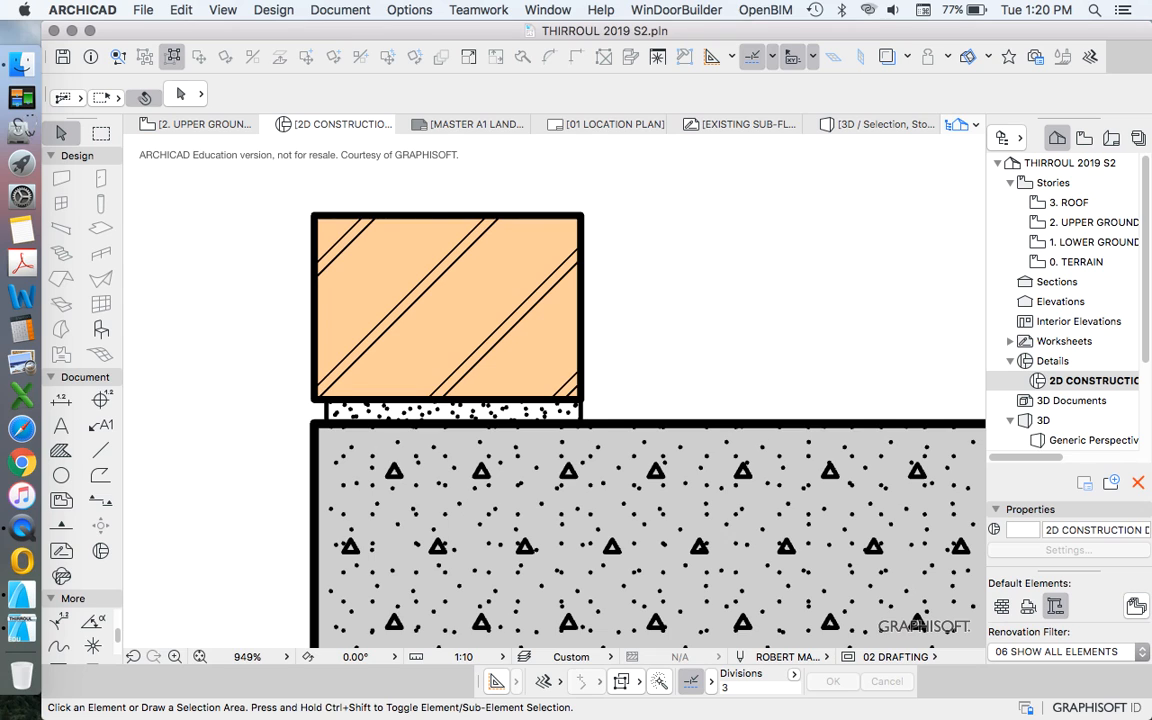
pyautogui.scroll(5, 571, 409)
pyautogui.scroll(-4, 571, 409)
pyautogui.scroll(5, 546, 463)
pyautogui.scroll(1, 597, 405)
# Curve the sand bed's right edge into an inward arc, then undo it.
pyautogui.click(655, 300)
pyautogui.scroll(-4, 655, 300)
pyautogui.scroll(2, 736, 208)
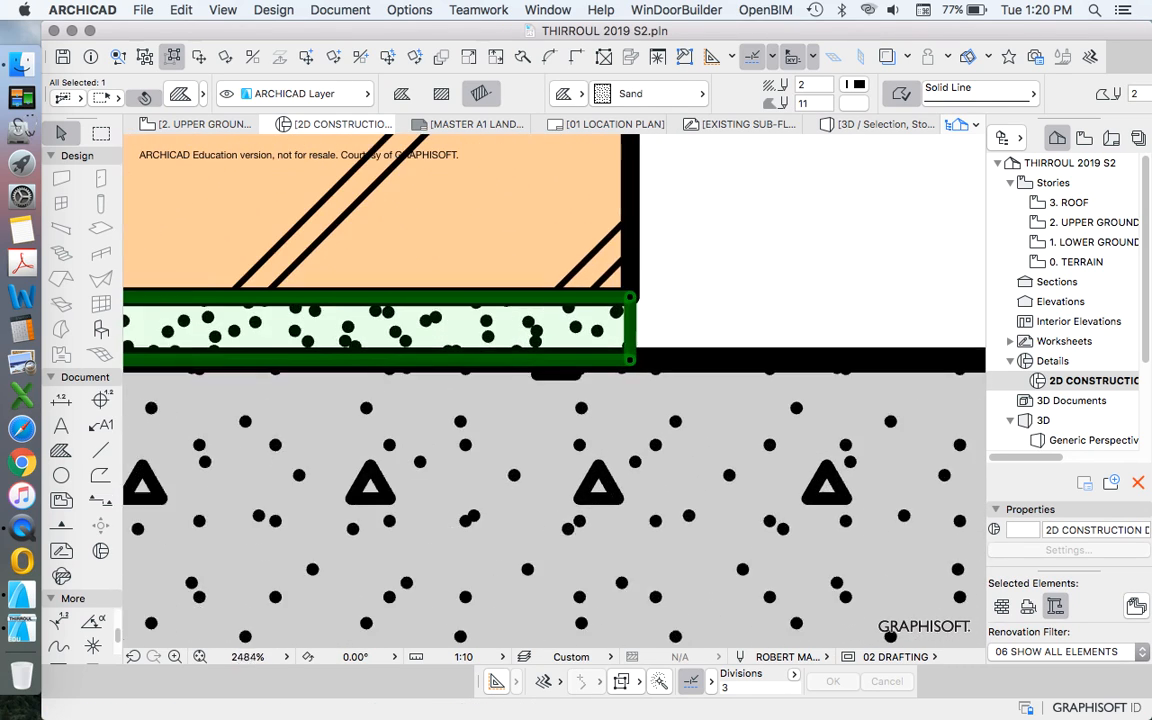
pyautogui.scroll(5, 629, 305)
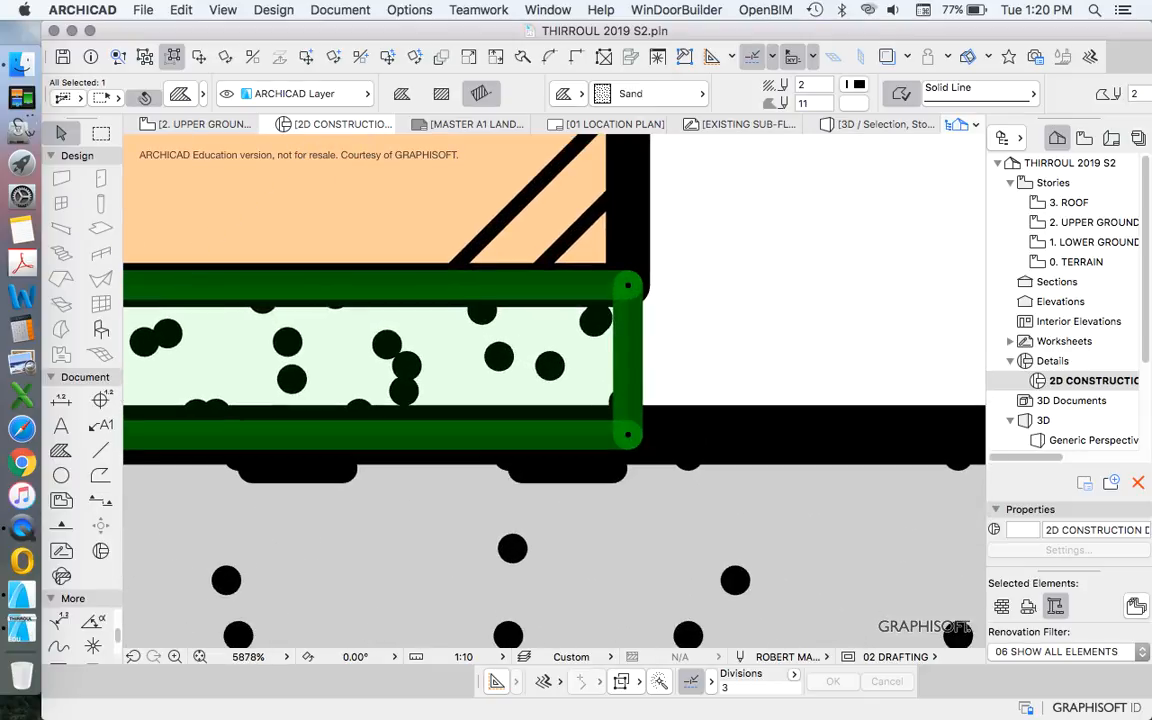
pyautogui.click(628, 354)
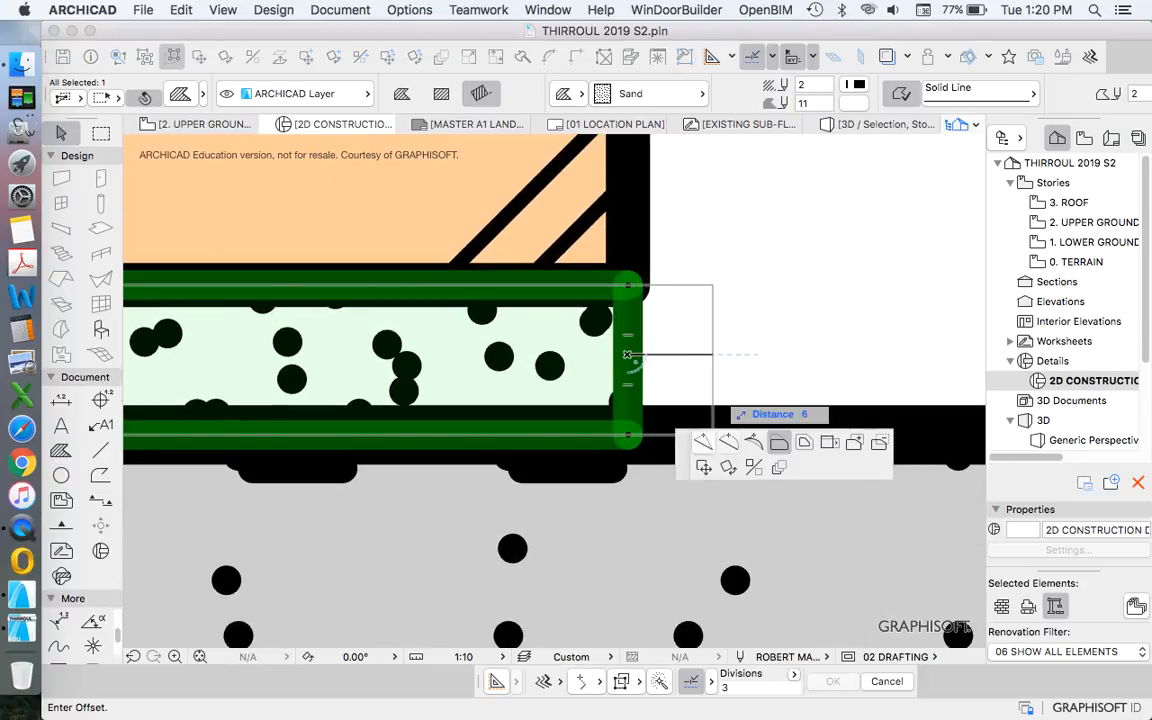
pyautogui.click(728, 441)
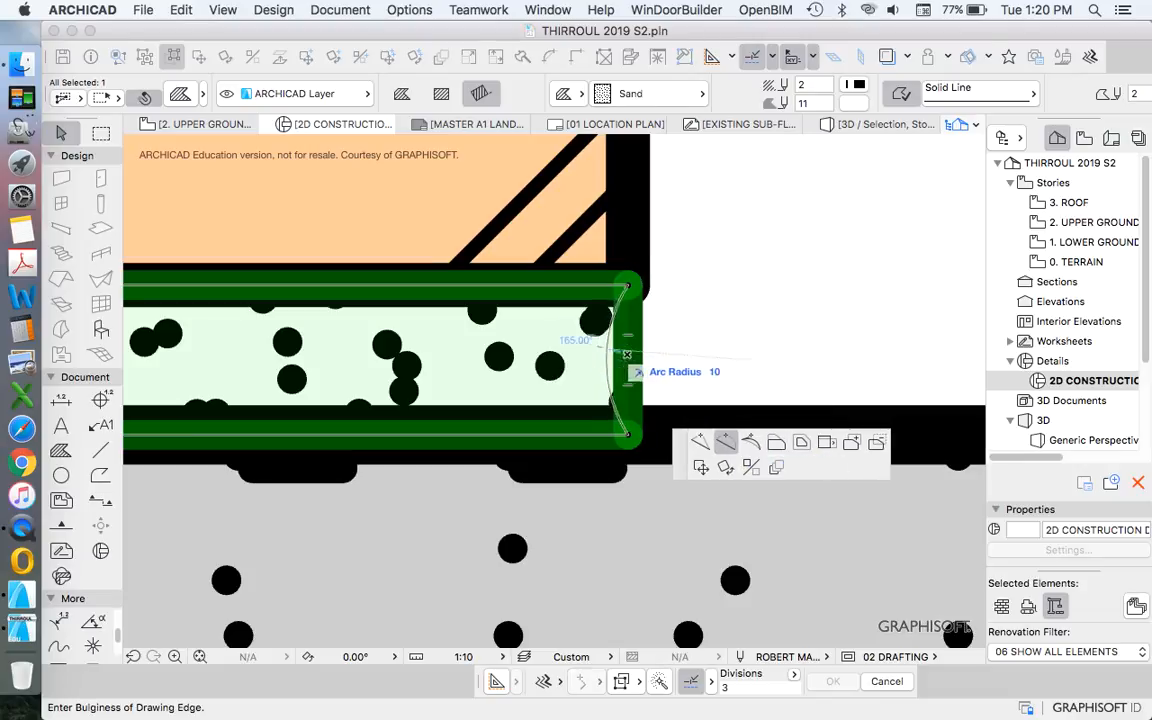
pyautogui.click(598, 355)
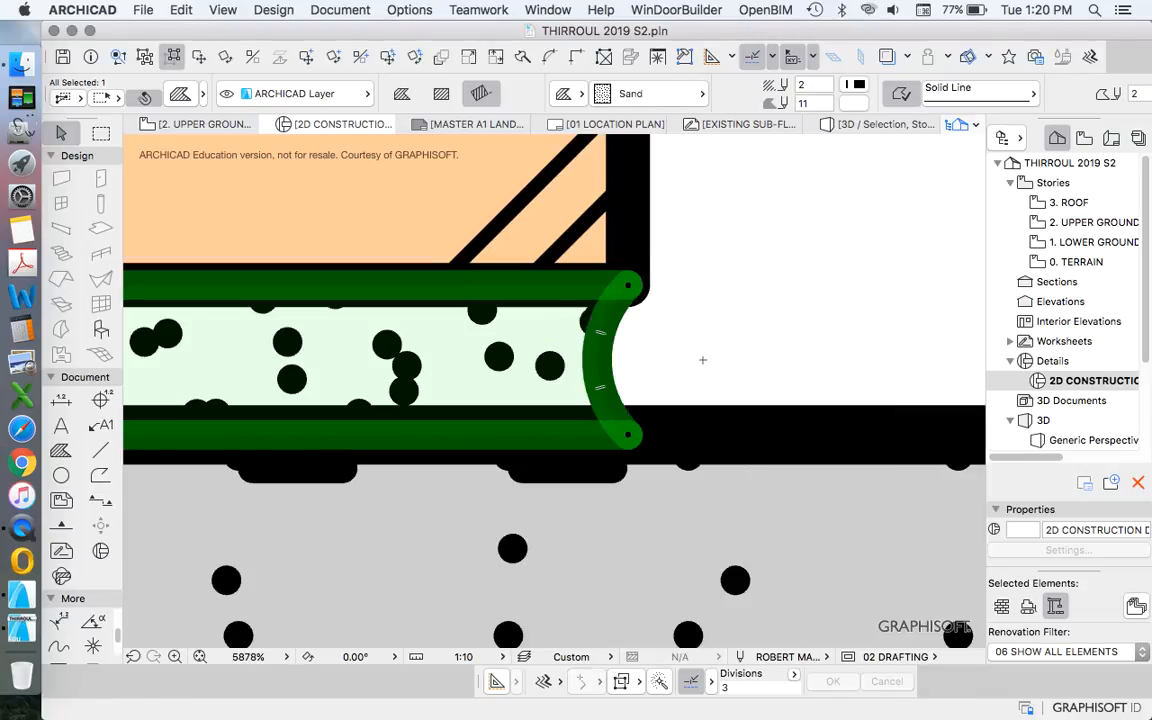
pyautogui.press('super+z')
# Cancel the right-edge edit and bring up the drawing's view options menu.
pyautogui.click(628, 355)
pyautogui.press('Escape')
pyautogui.press('Escape')
pyautogui.rightClick(719, 275)
# Turn off true line weights and curve the sand mortar bed's right end.
pyautogui.click(784, 338)
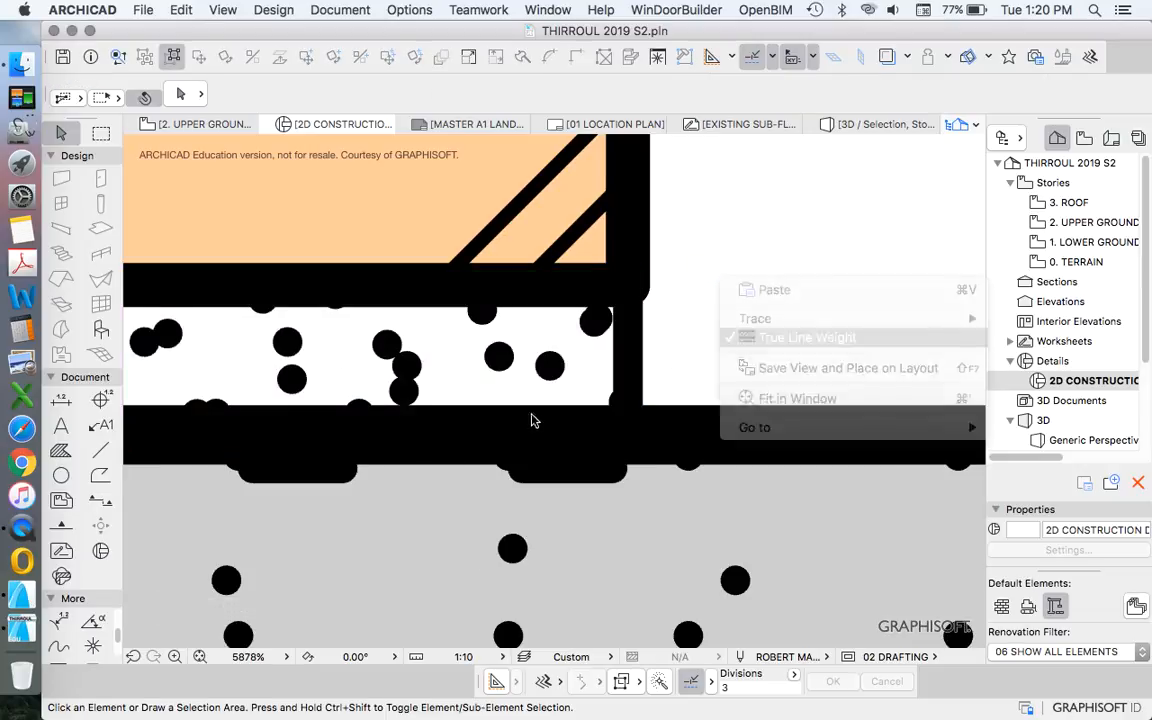
pyautogui.scroll(-8, 643, 339)
pyautogui.scroll(6, 648, 335)
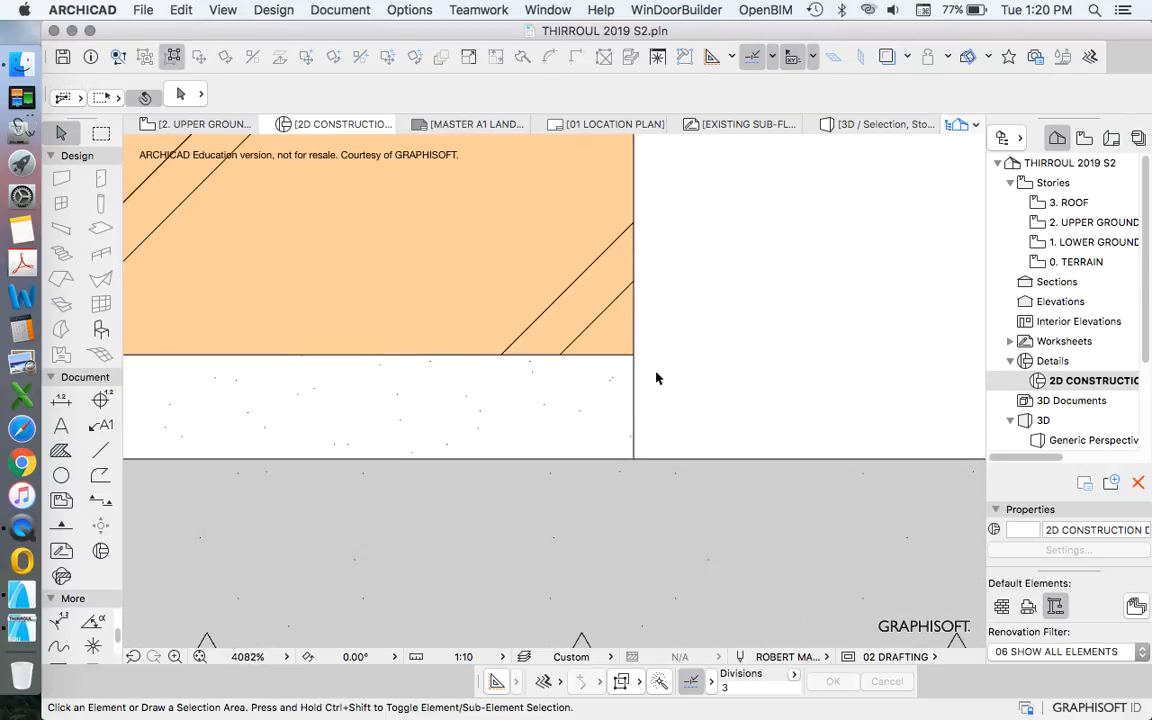
pyautogui.scroll(-3, 650, 383)
pyautogui.scroll(3, 645, 375)
pyautogui.click(641, 366)
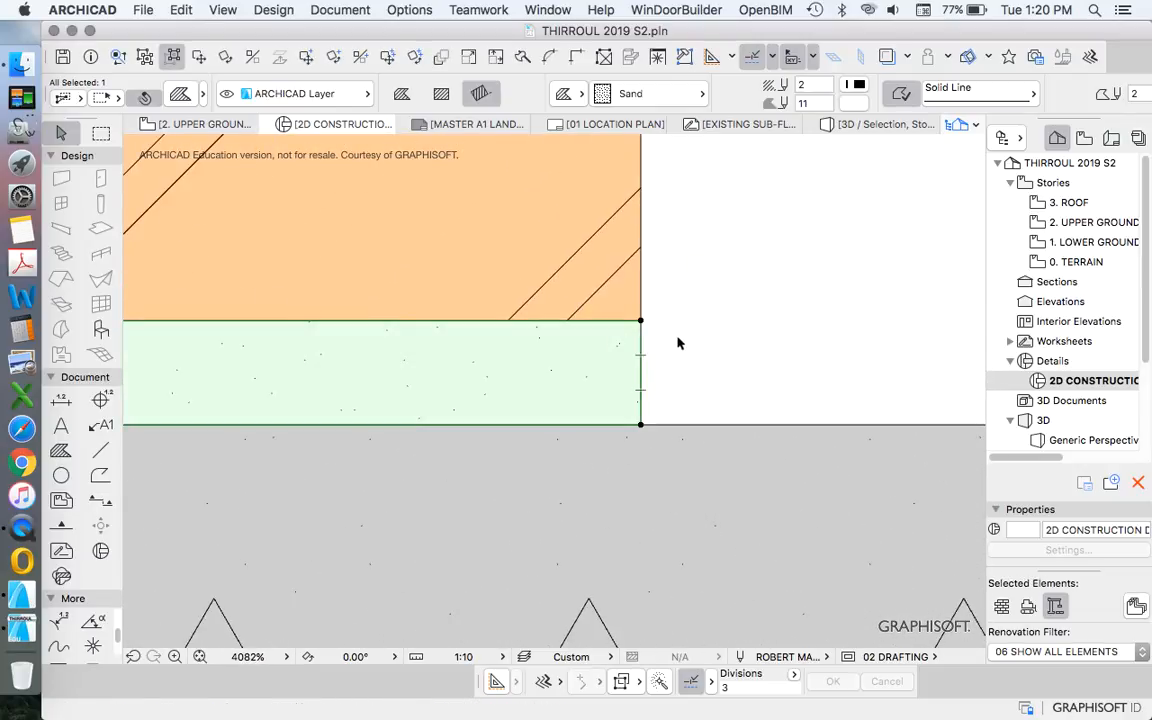
pyautogui.click(641, 374)
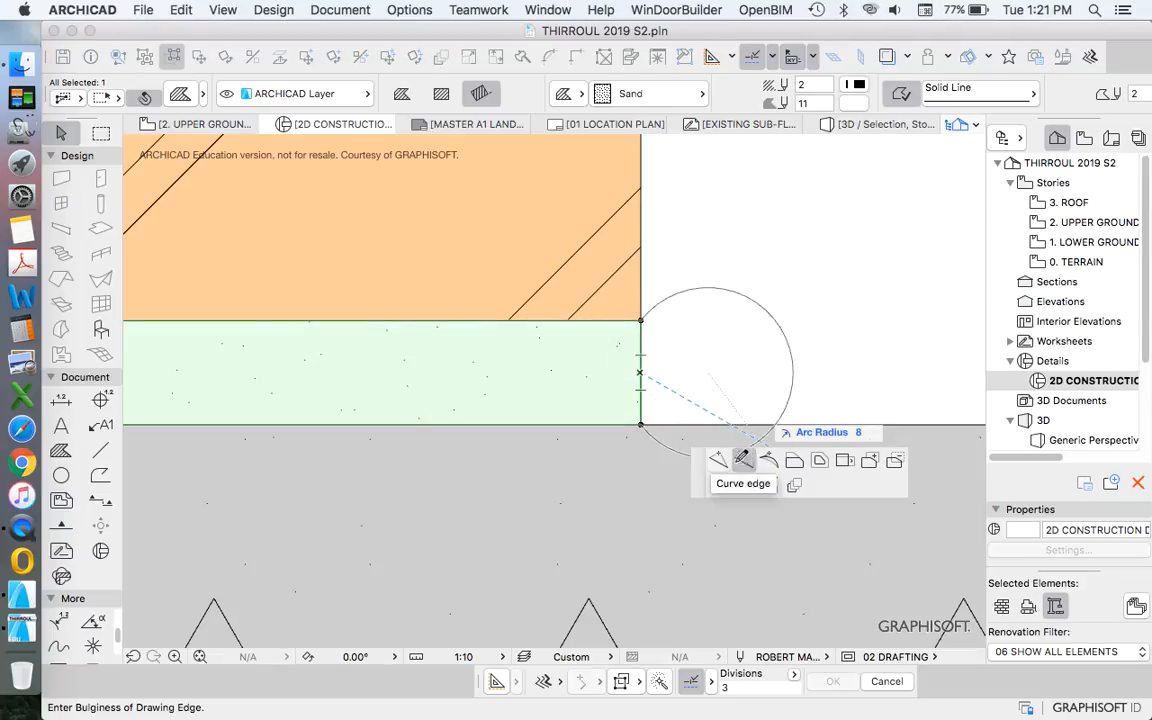
pyautogui.click(627, 377)
pyautogui.press('Escape')
# Offset the sand bed's left edge to line up with the brick.
pyautogui.scroll(-2, 678, 358)
pyautogui.scroll(-3, 699, 392)
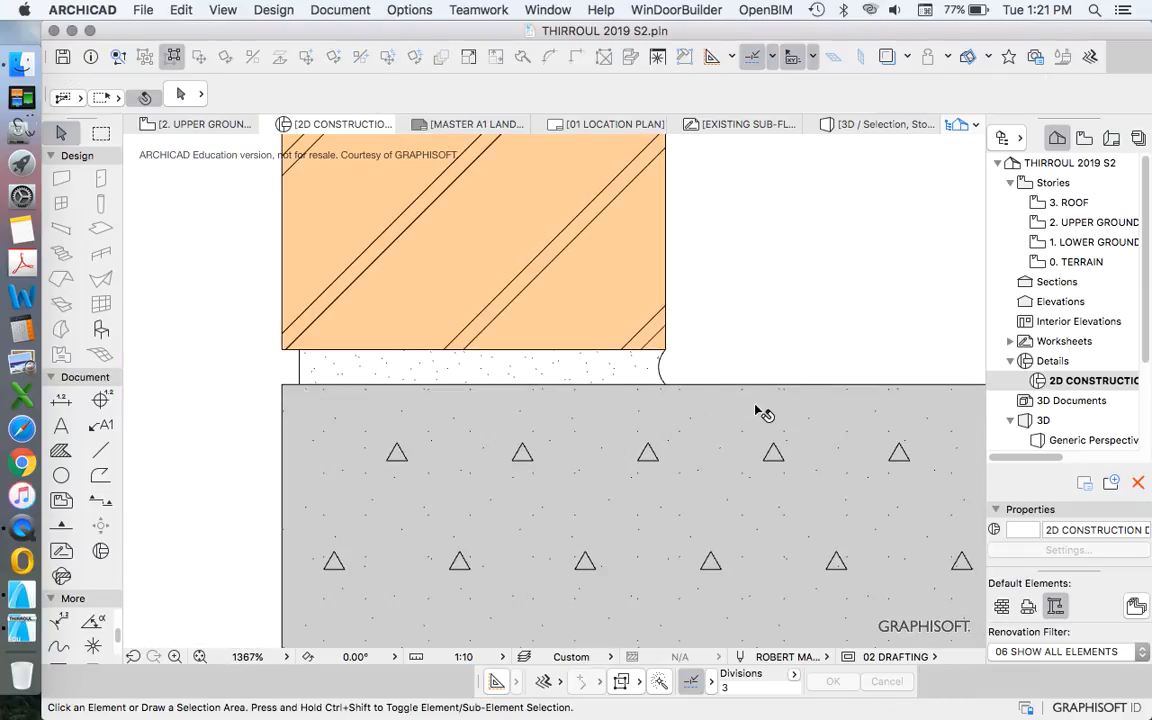
pyautogui.scroll(-5, 660, 470)
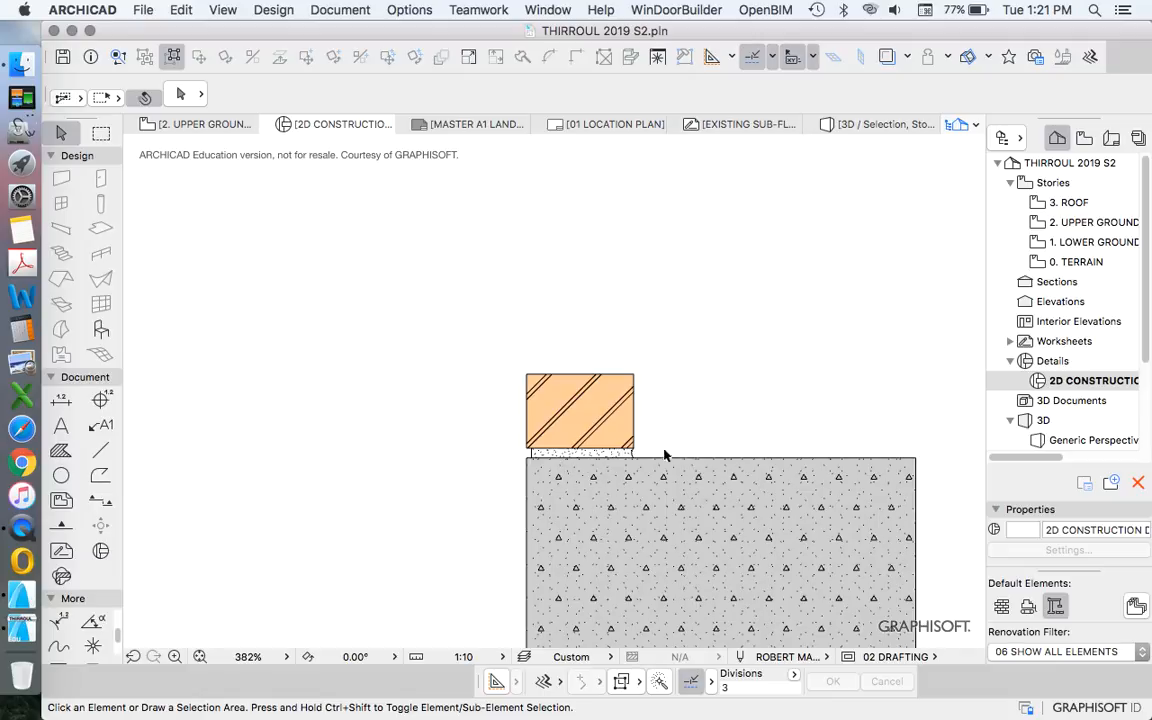
pyautogui.scroll(5, 643, 458)
pyautogui.scroll(2, 360, 432)
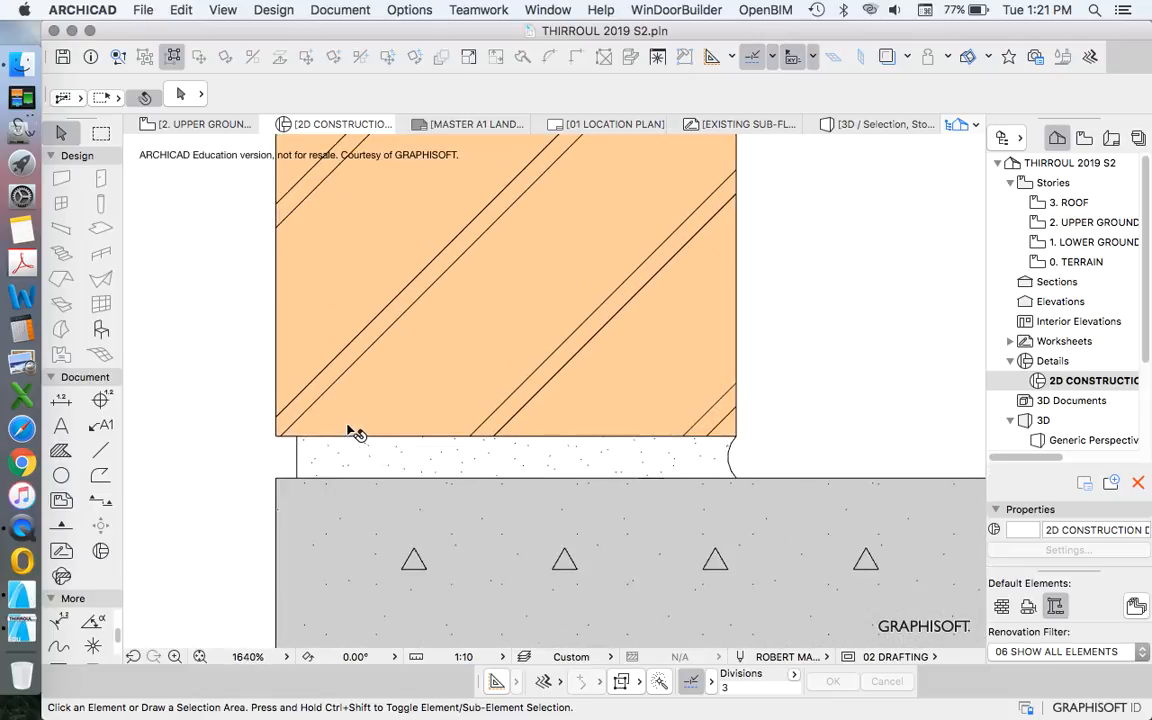
pyautogui.click(291, 462)
pyautogui.click(296, 455)
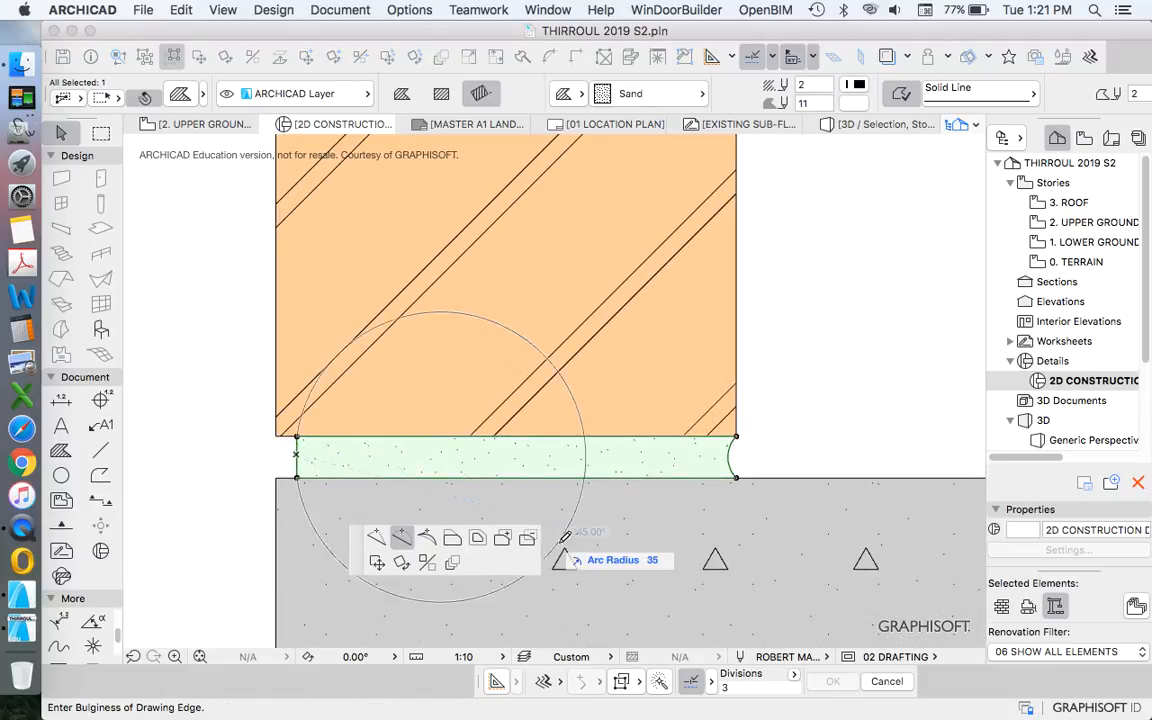
pyautogui.click(451, 536)
pyautogui.click(276, 436)
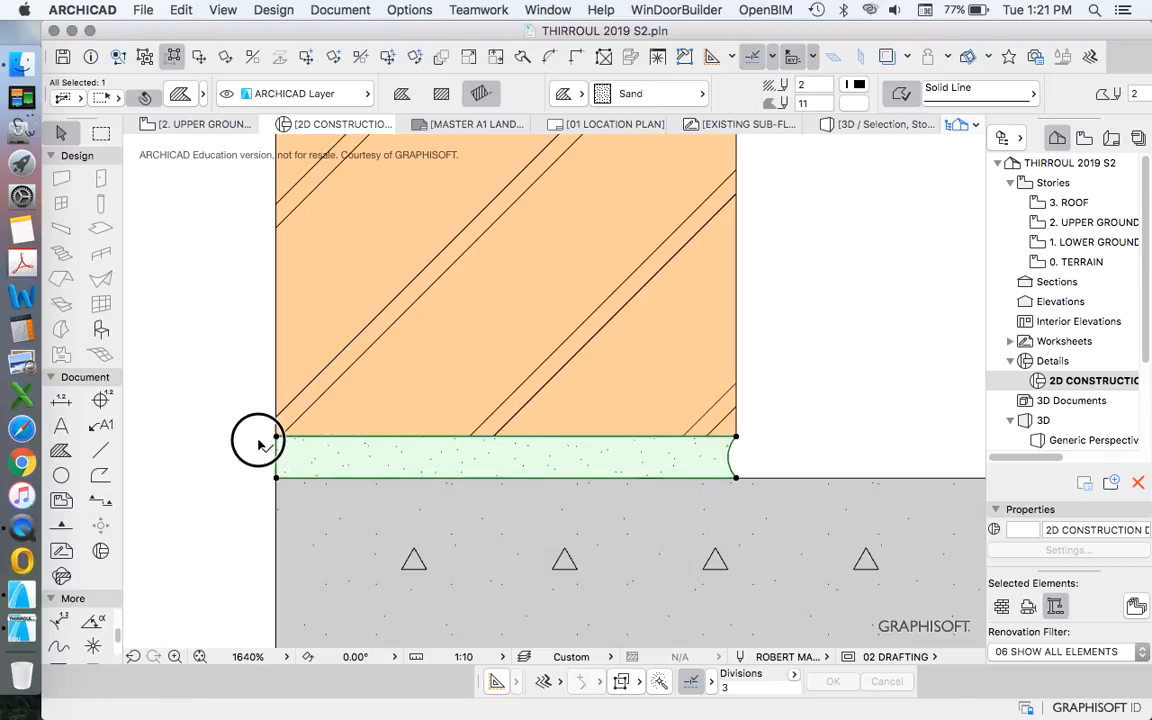
pyautogui.click(259, 442)
# Insert a new node on the sand bed's left edge to notch it.
pyautogui.scroll(2, 274, 442)
pyautogui.scroll(3, 277, 420)
pyautogui.scroll(-10, 400, 340)
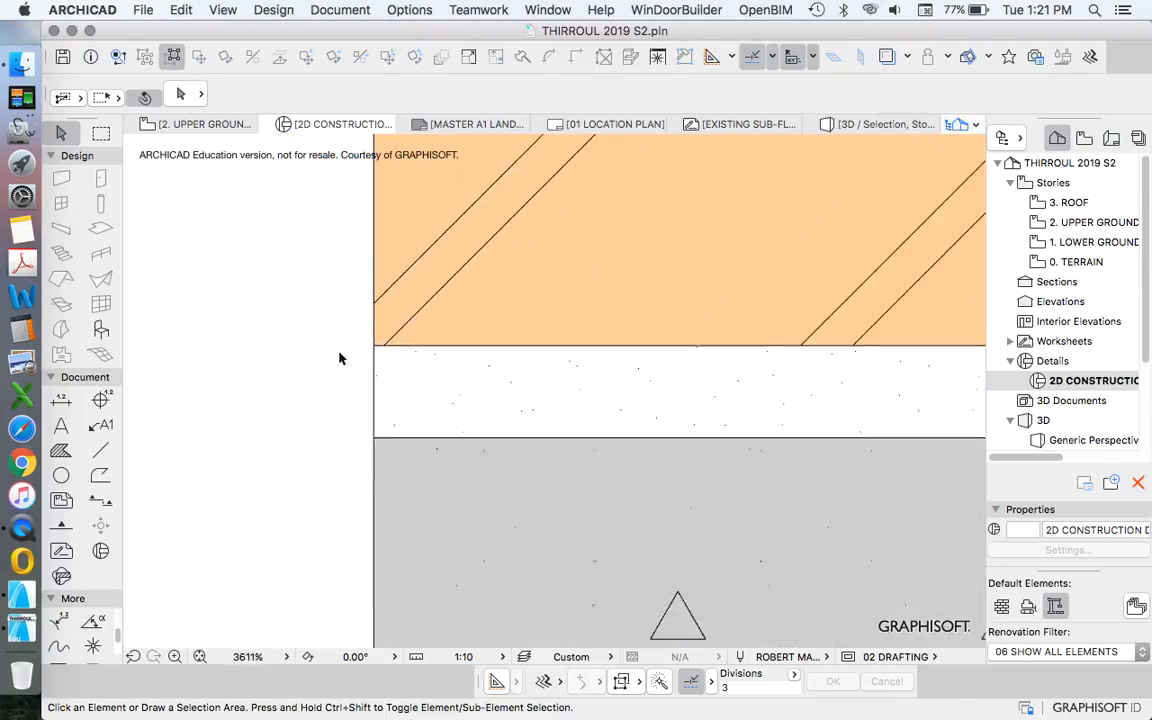
pyautogui.scroll(4, 345, 368)
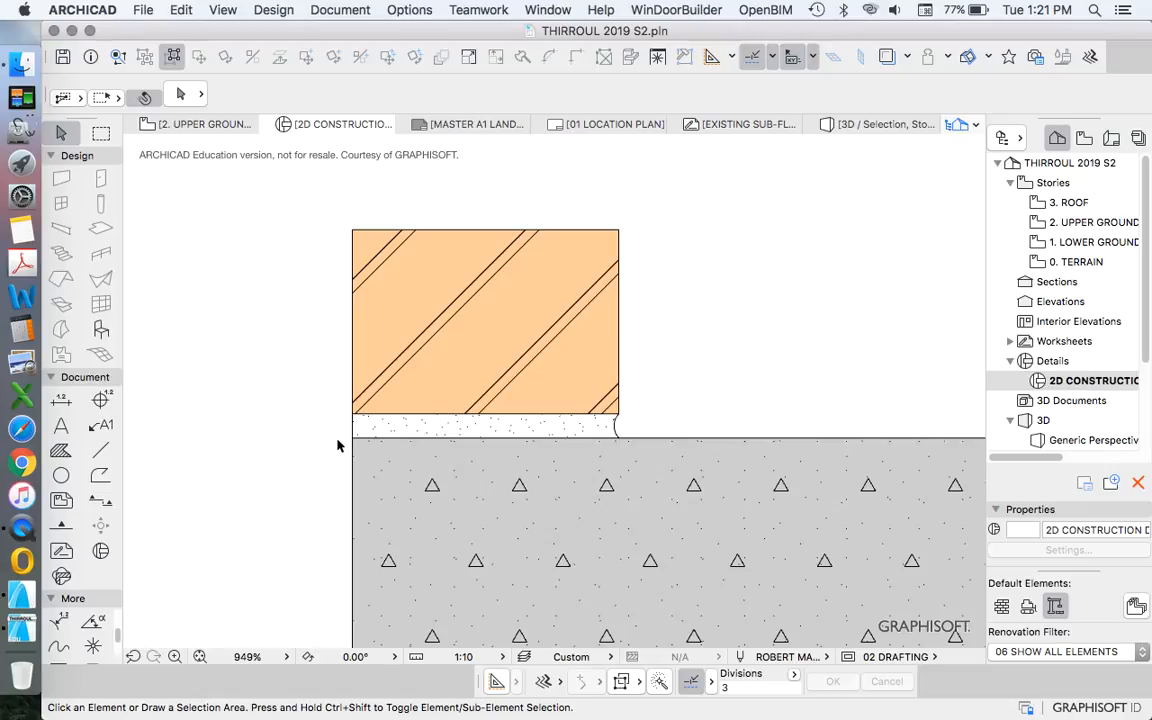
pyautogui.scroll(4, 386, 440)
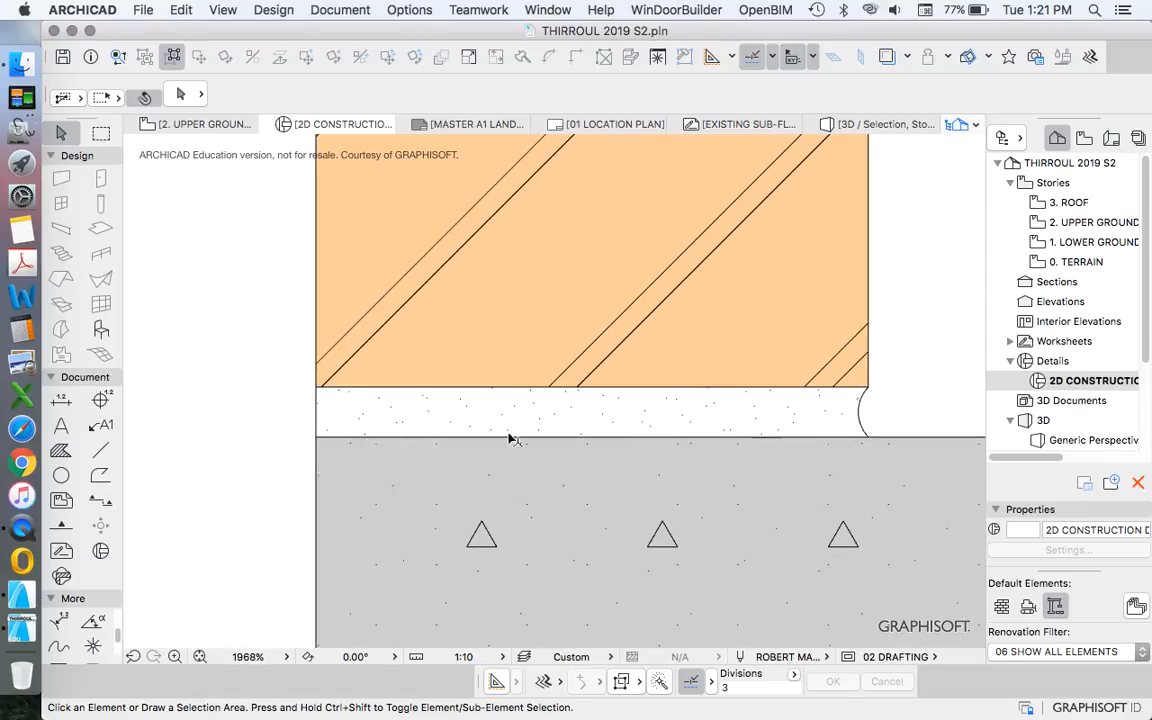
pyautogui.scroll(-6, 510, 530)
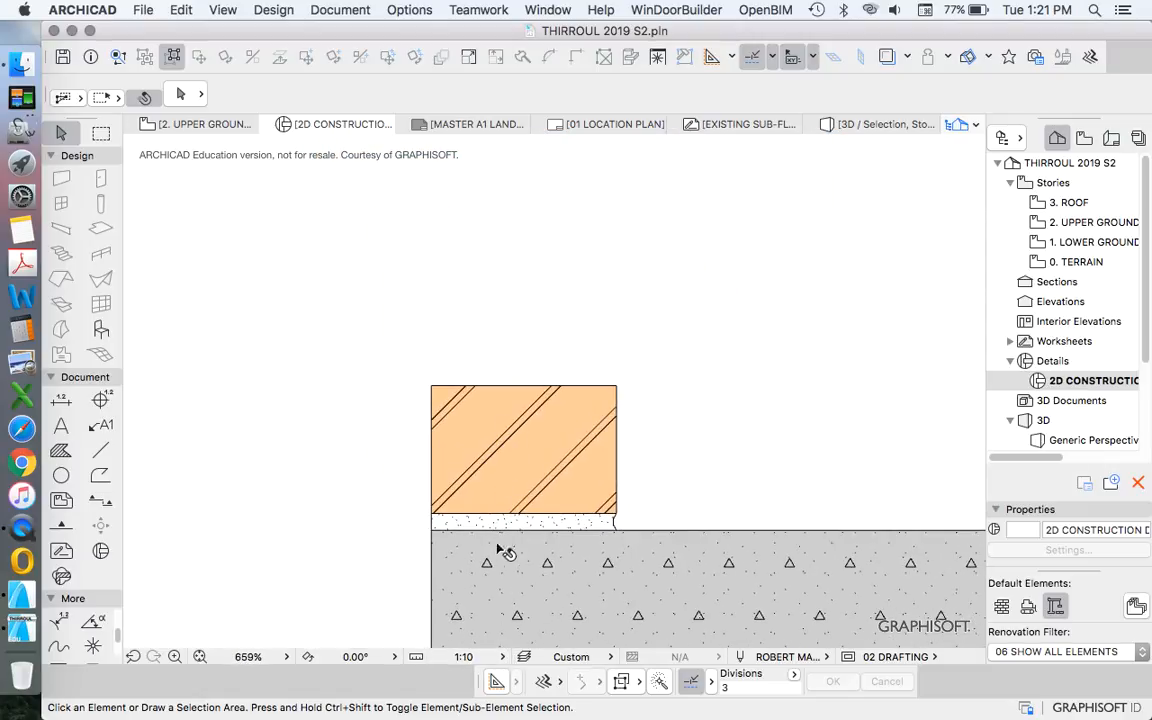
pyautogui.scroll(-3, 424, 460)
pyautogui.scroll(3, 483, 510)
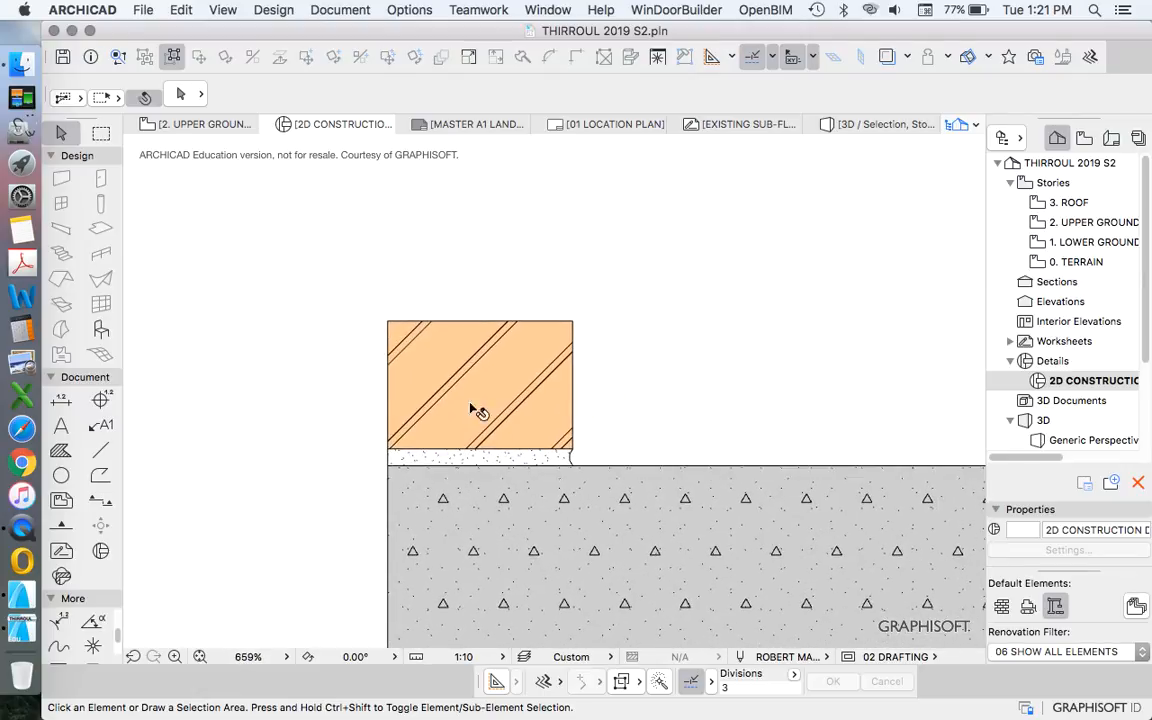
pyautogui.scroll(5, 398, 419)
pyautogui.click(343, 375)
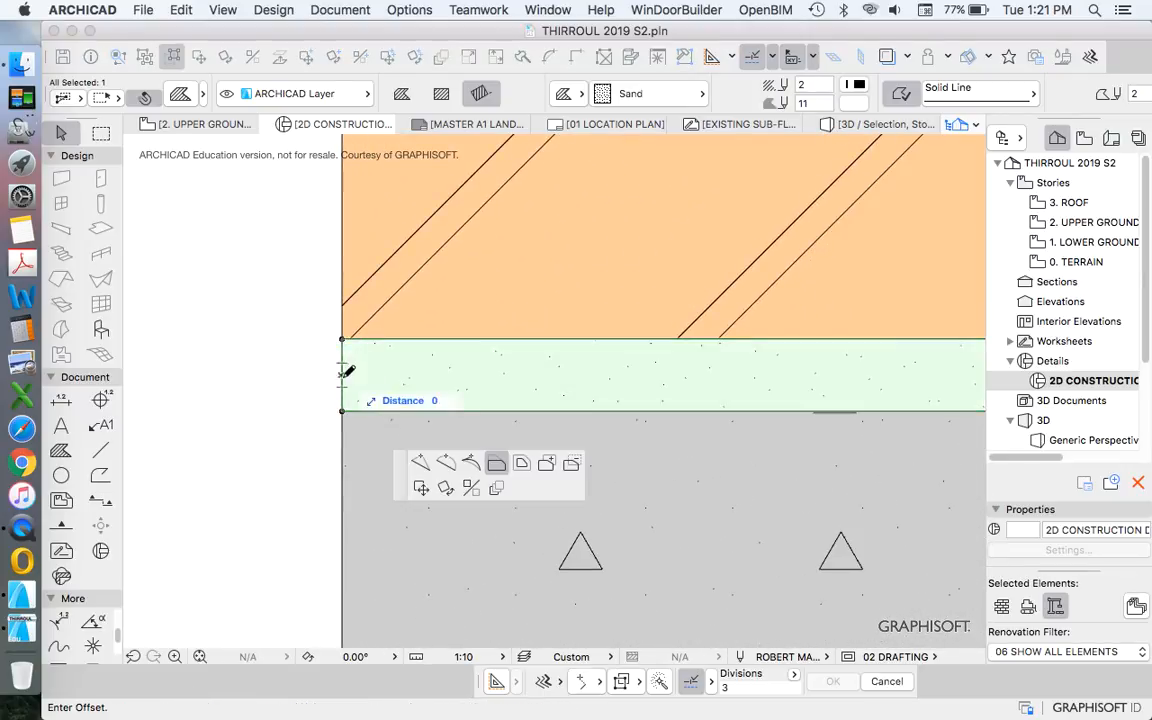
pyautogui.click(421, 462)
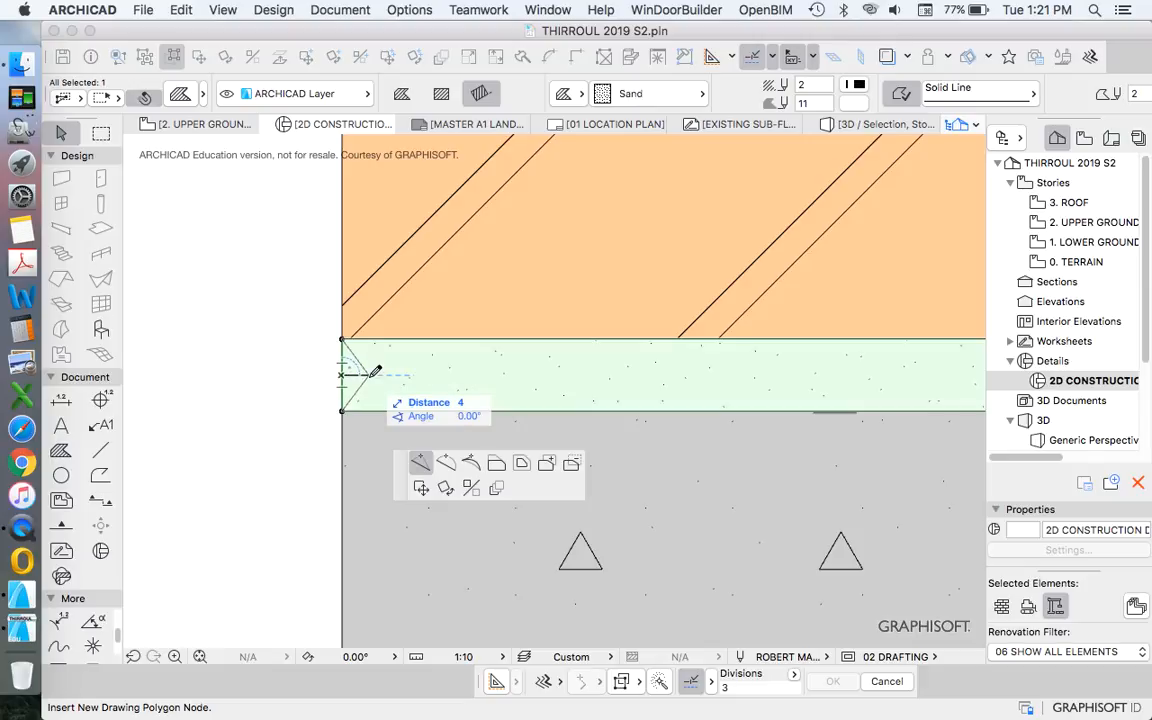
pyautogui.click(368, 375)
pyautogui.press('Escape')
pyautogui.scroll(-5, 300, 335)
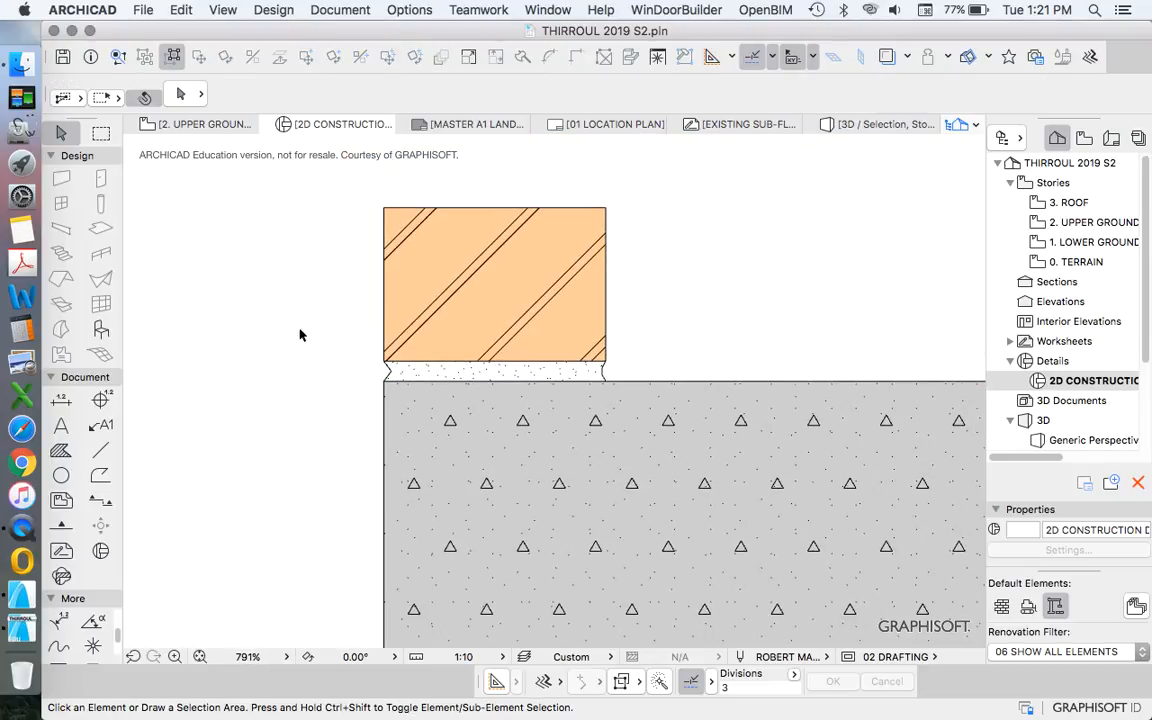
# Turn on True Line Weight and try the 1:5 and 1:100 drawing scales.
pyautogui.rightClick(294, 417)
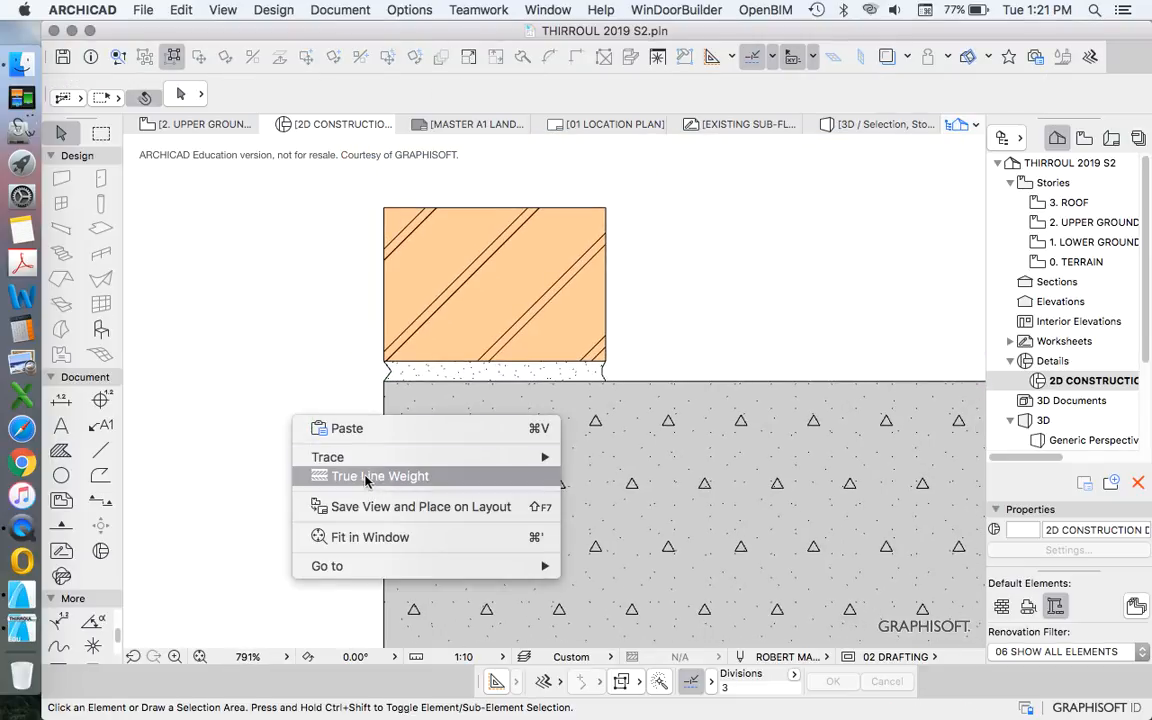
pyautogui.click(359, 478)
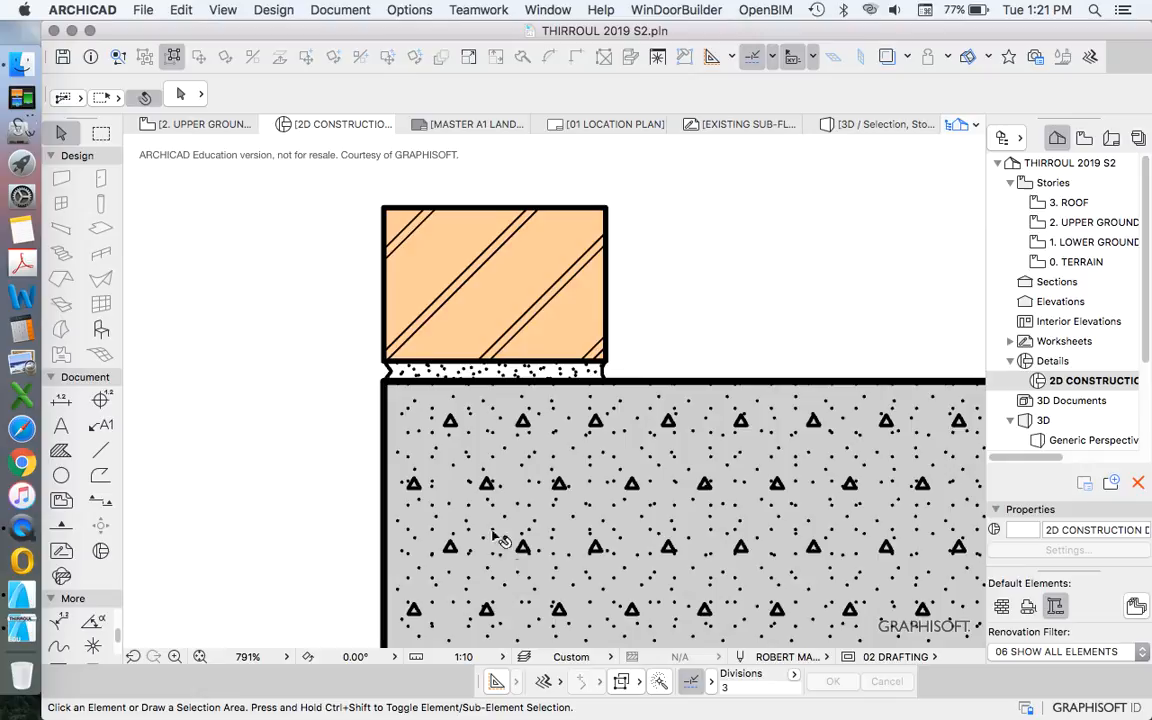
pyautogui.click(468, 657)
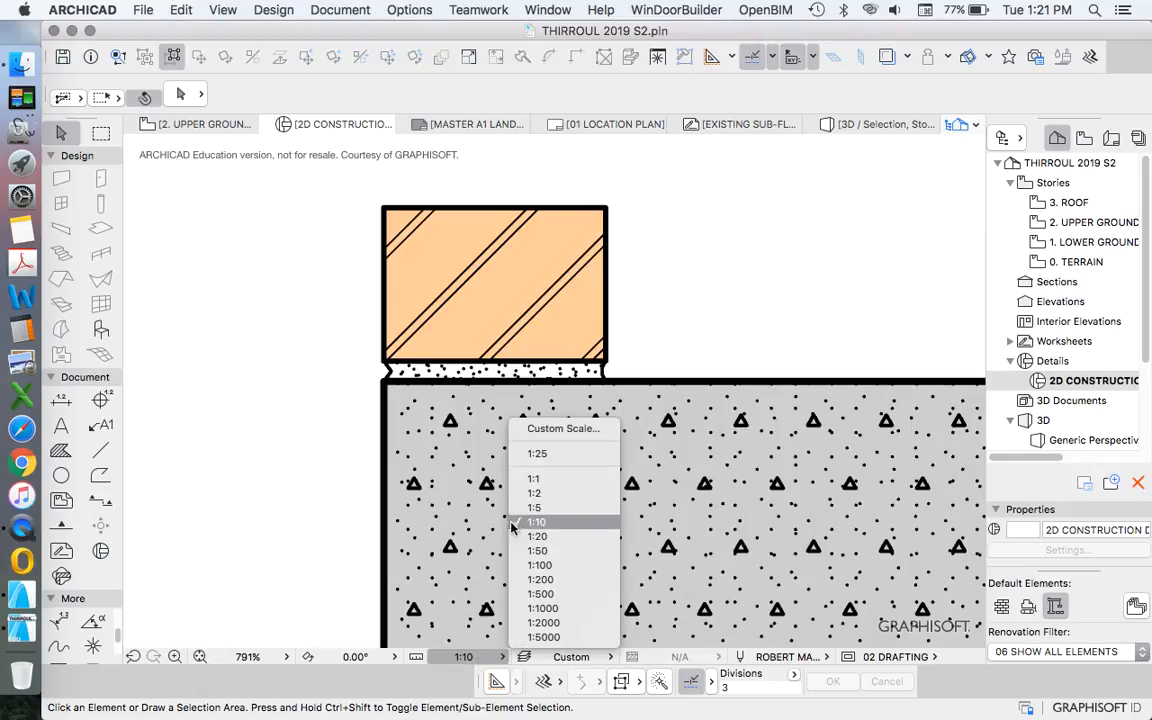
pyautogui.click(534, 507)
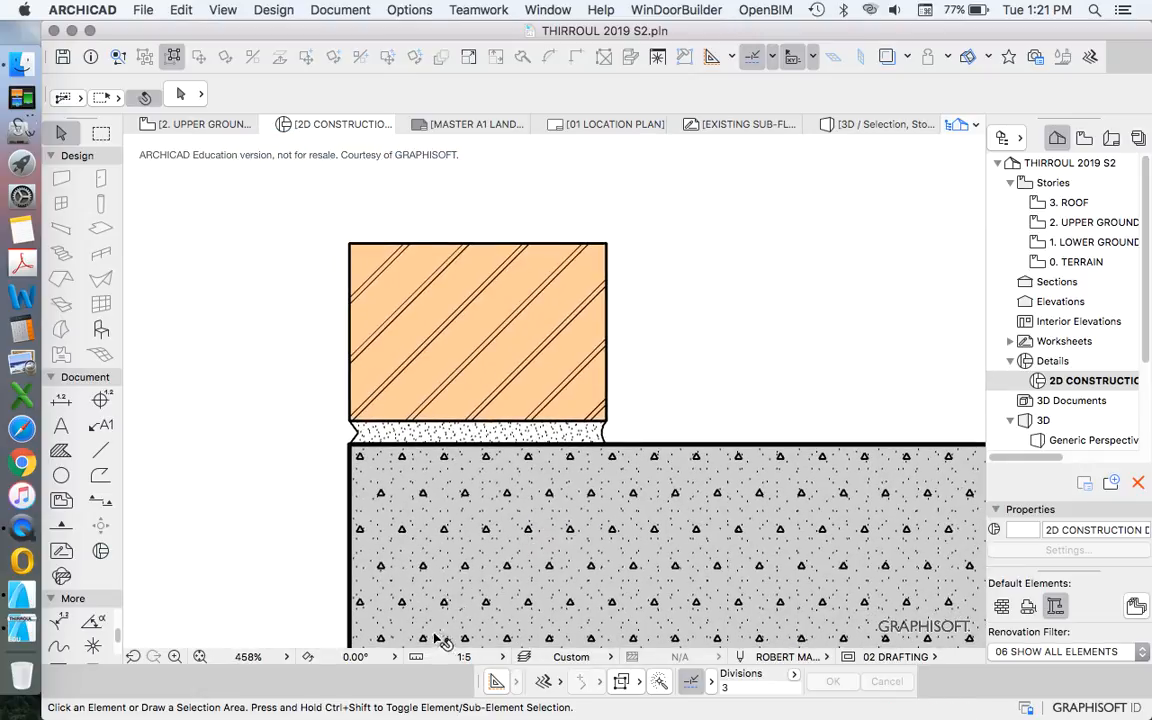
pyautogui.click(464, 657)
pyautogui.click(535, 510)
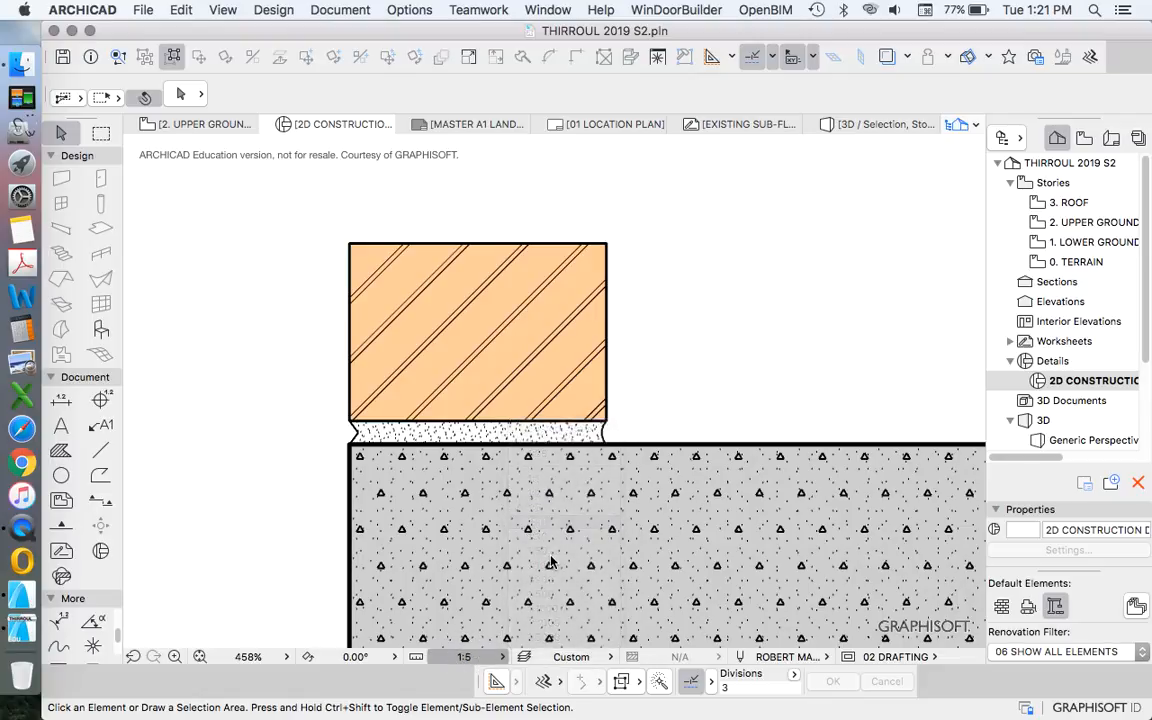
pyautogui.click(462, 657)
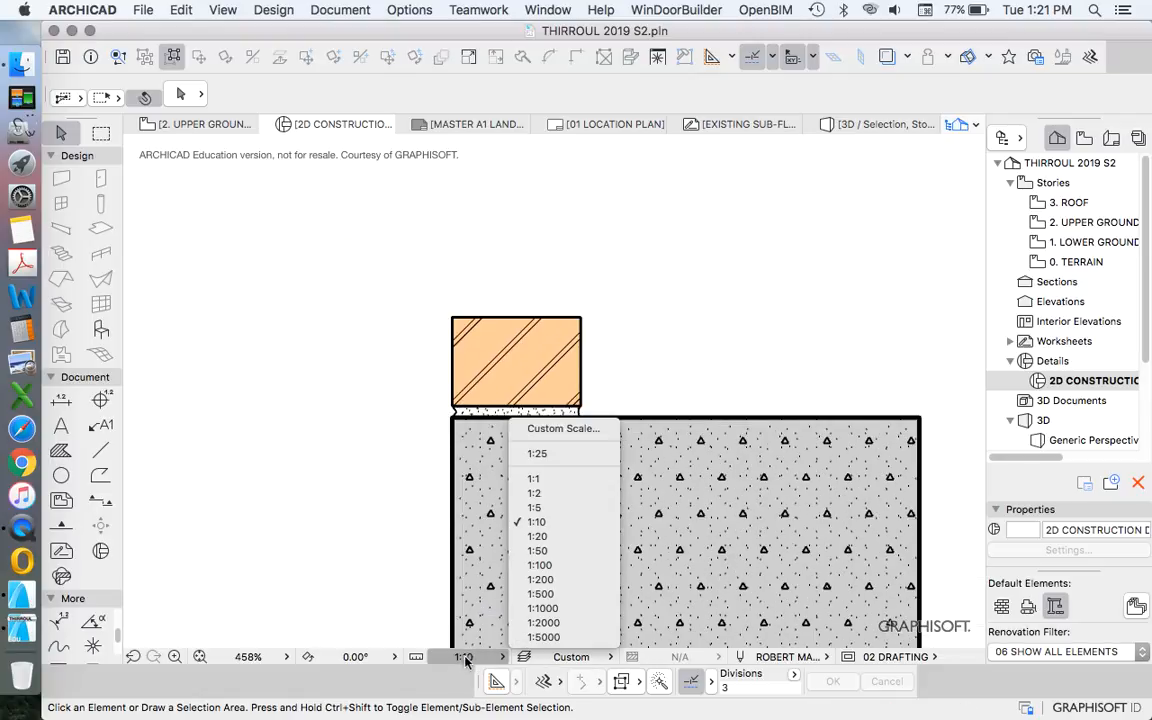
pyautogui.click(545, 565)
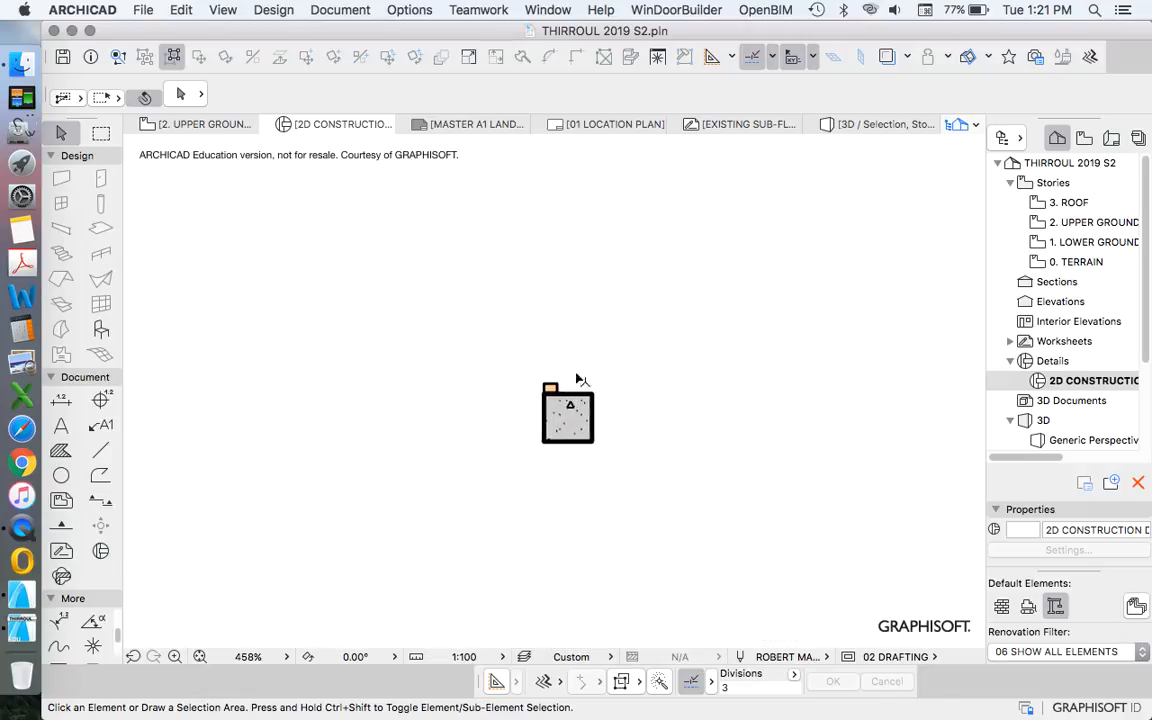
pyautogui.scroll(10, 532, 441)
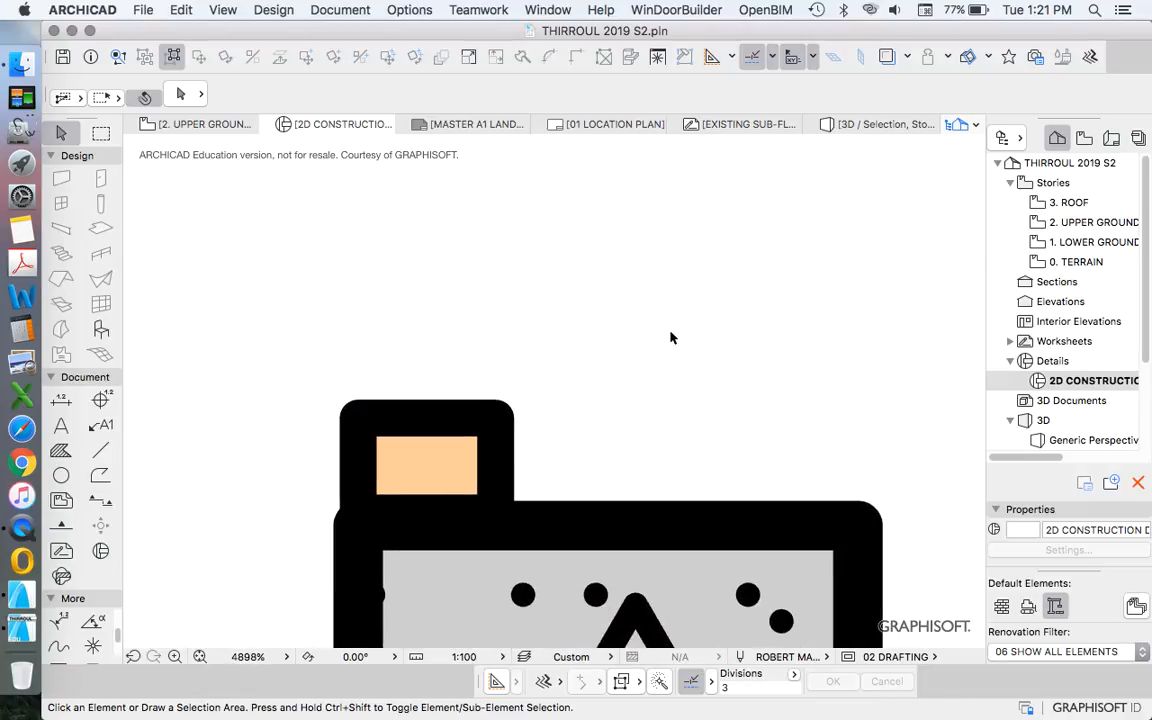
# Switch to 1:5, fit the drawing in the window, then settle on 1:10.
pyautogui.click(462, 657)
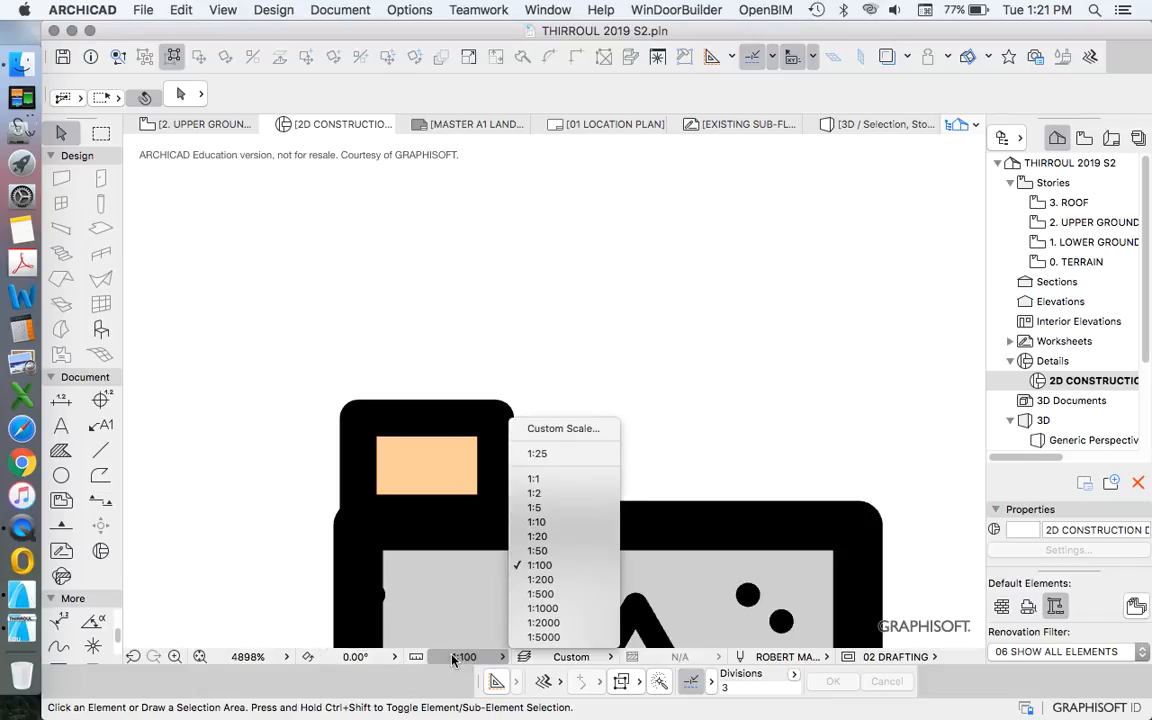
pyautogui.click(535, 508)
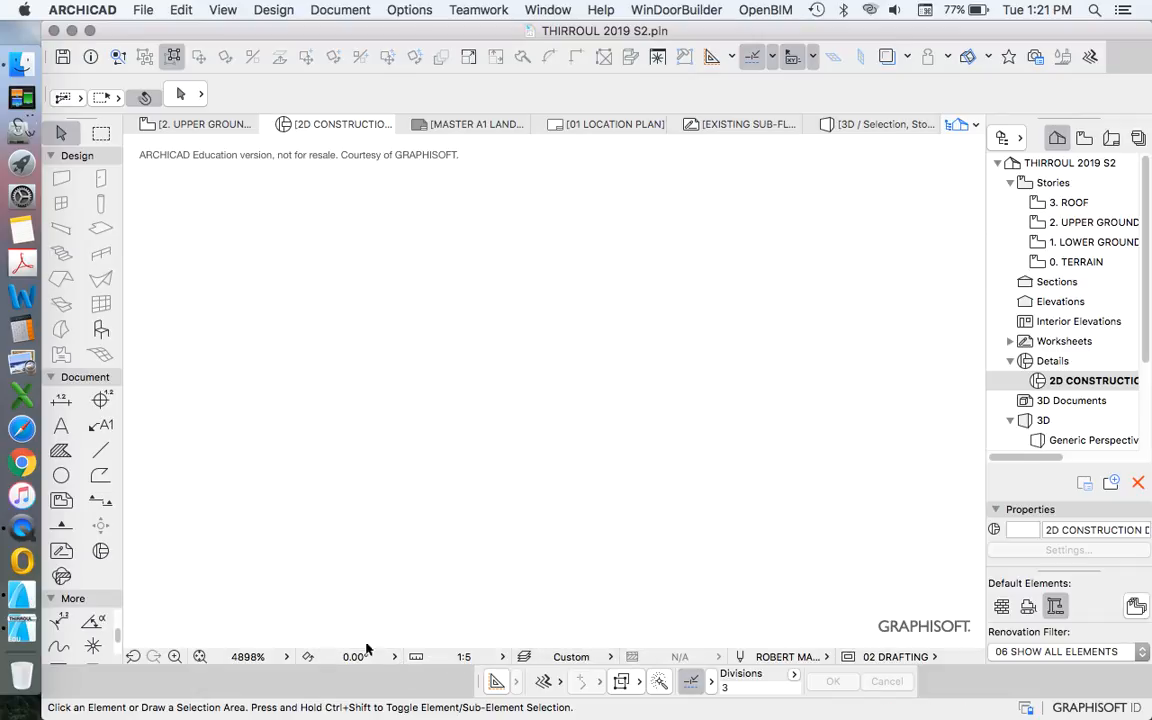
pyautogui.click(200, 657)
pyautogui.scroll(-4, 470, 437)
pyautogui.scroll(6, 437, 411)
pyautogui.click(464, 657)
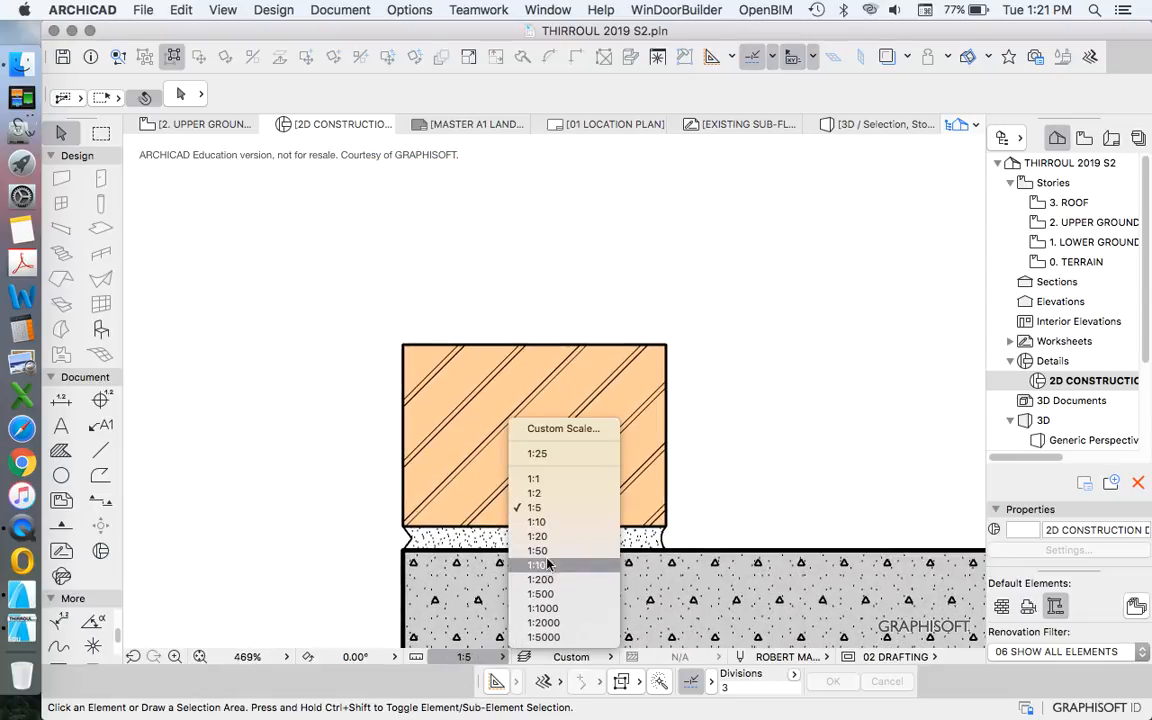
pyautogui.click(485, 475)
pyautogui.scroll(-3, 509, 453)
pyautogui.scroll(4, 558, 420)
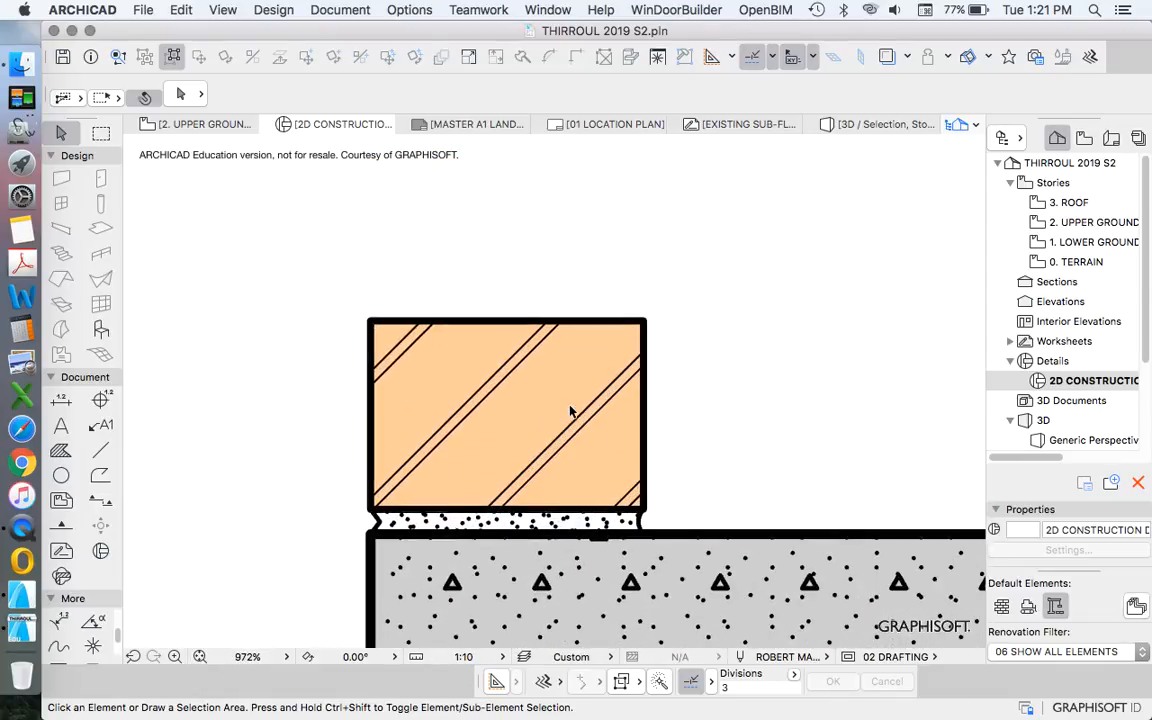
pyautogui.scroll(-4, 481, 410)
pyautogui.scroll(4, 465, 475)
pyautogui.scroll(-2, 458, 370)
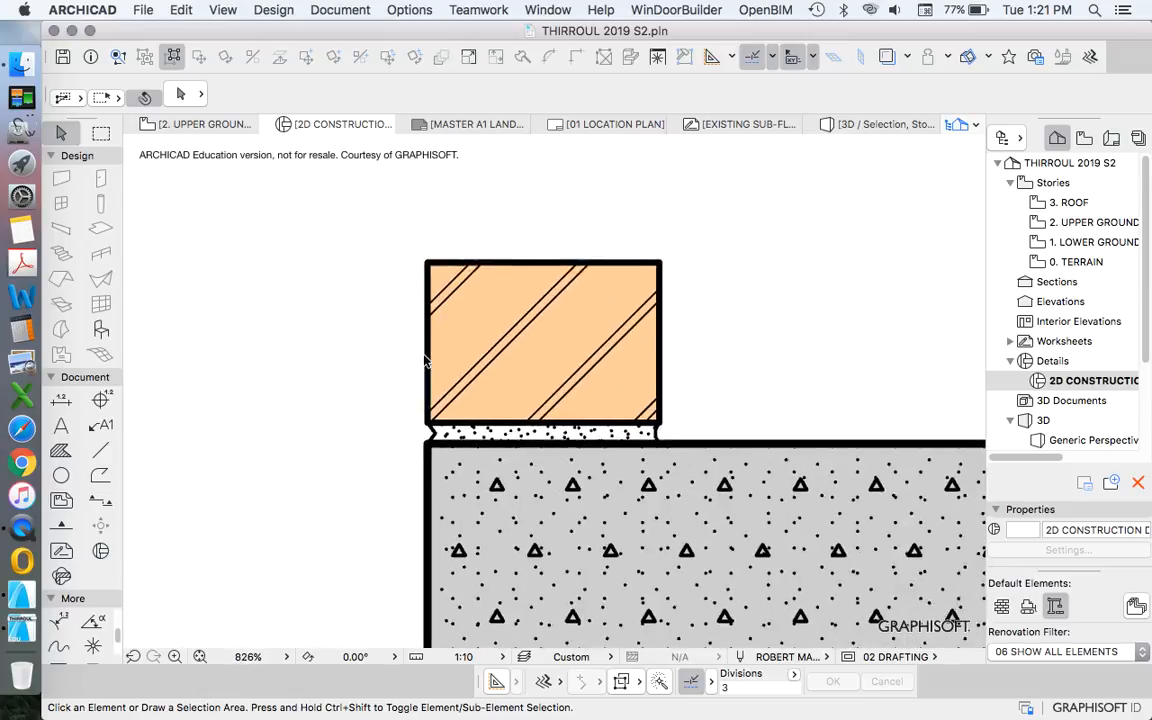
pyautogui.scroll(3, 452, 404)
# Move the sand bed's notched corner node back to straighten its edge.
pyautogui.click(449, 437)
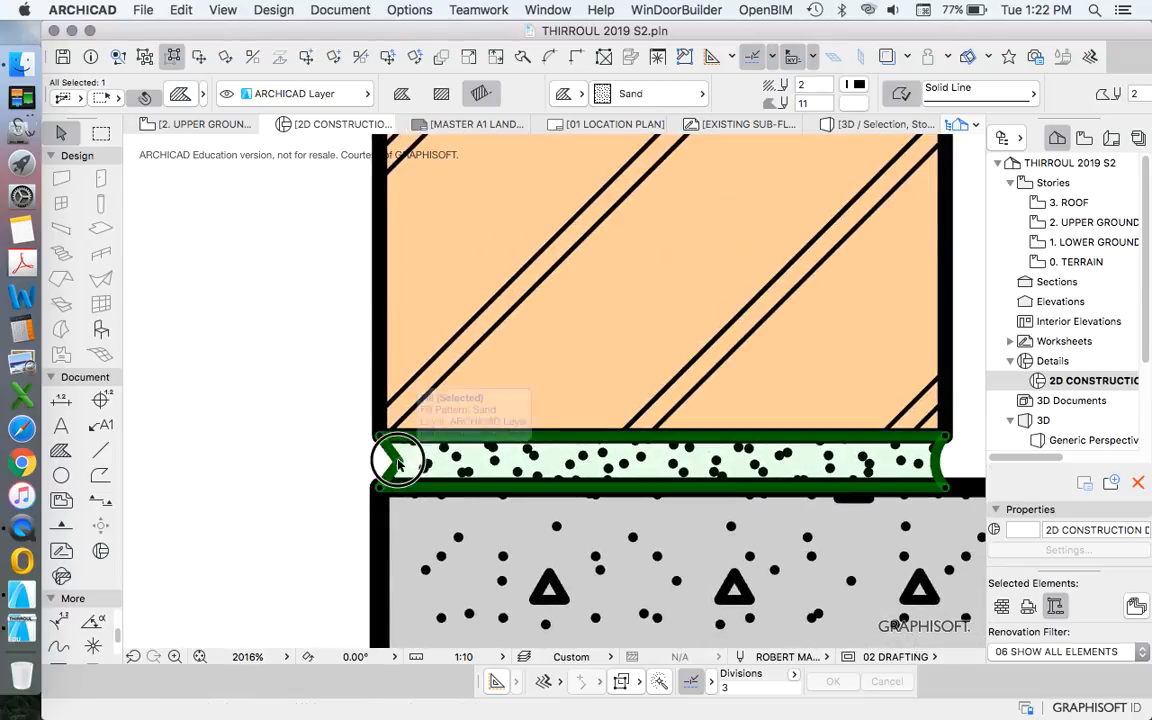
pyautogui.click(386, 437)
pyautogui.click(380, 436)
# Curve the sand bed's left edge with an arc distance of 5, then adjust its bulge.
pyautogui.click(380, 456)
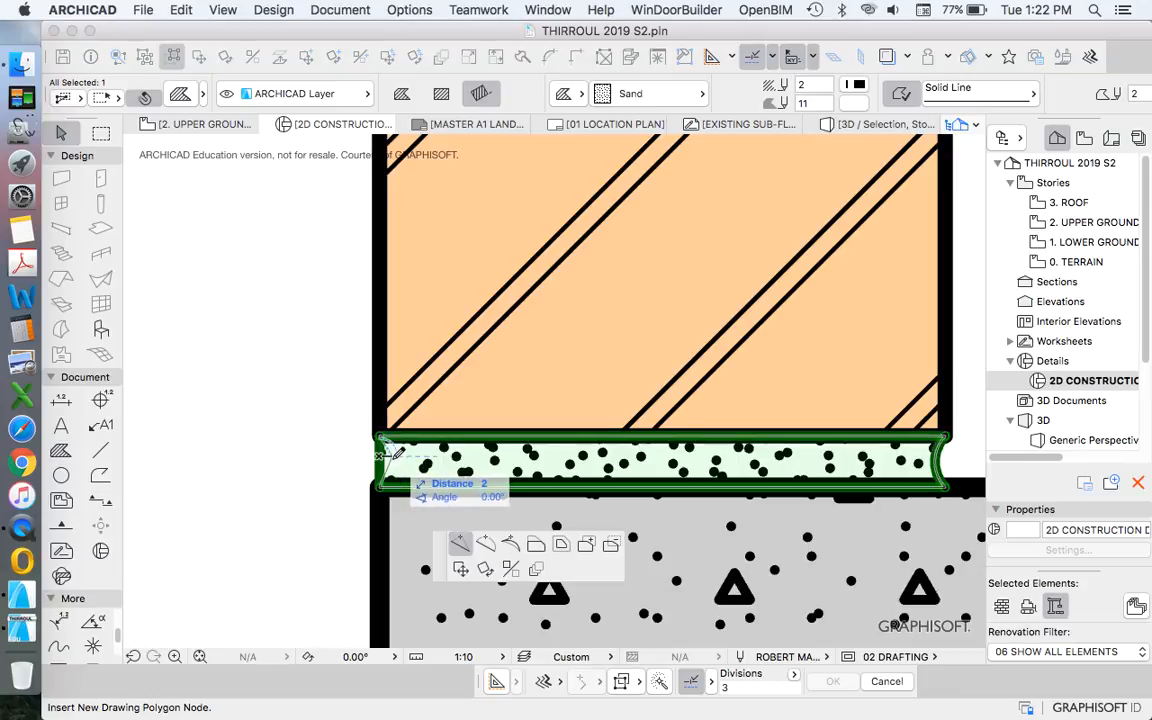
pyautogui.click(487, 540)
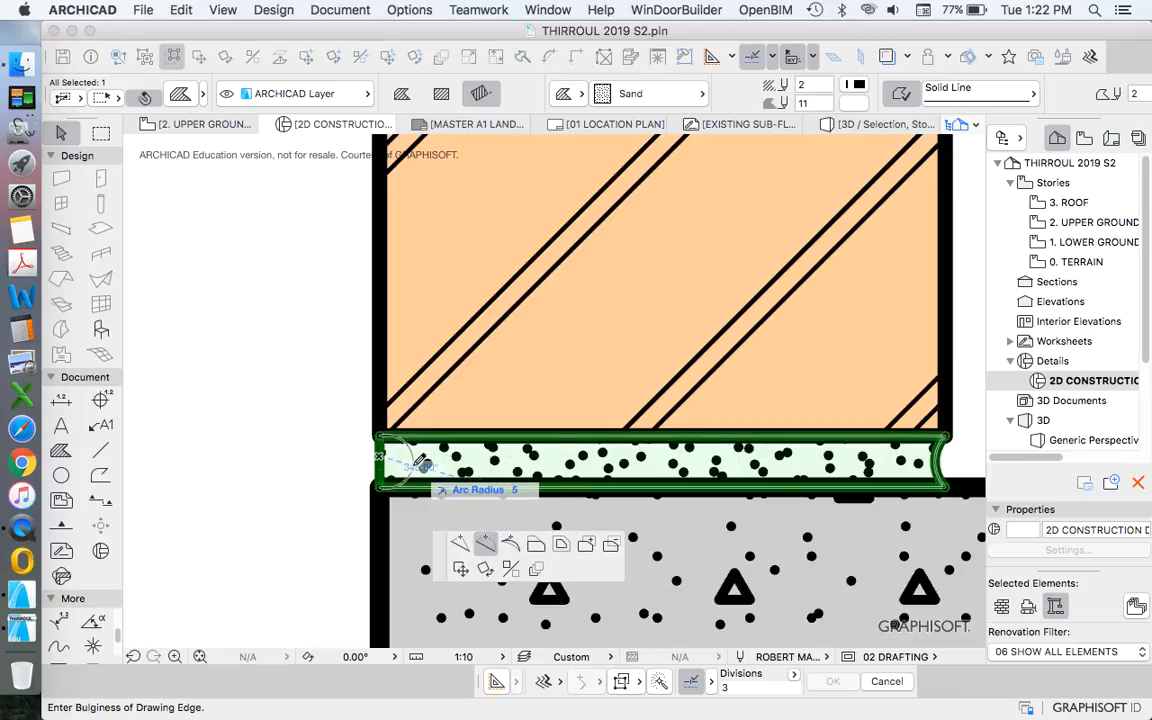
pyautogui.write('5')
pyautogui.press('Return')
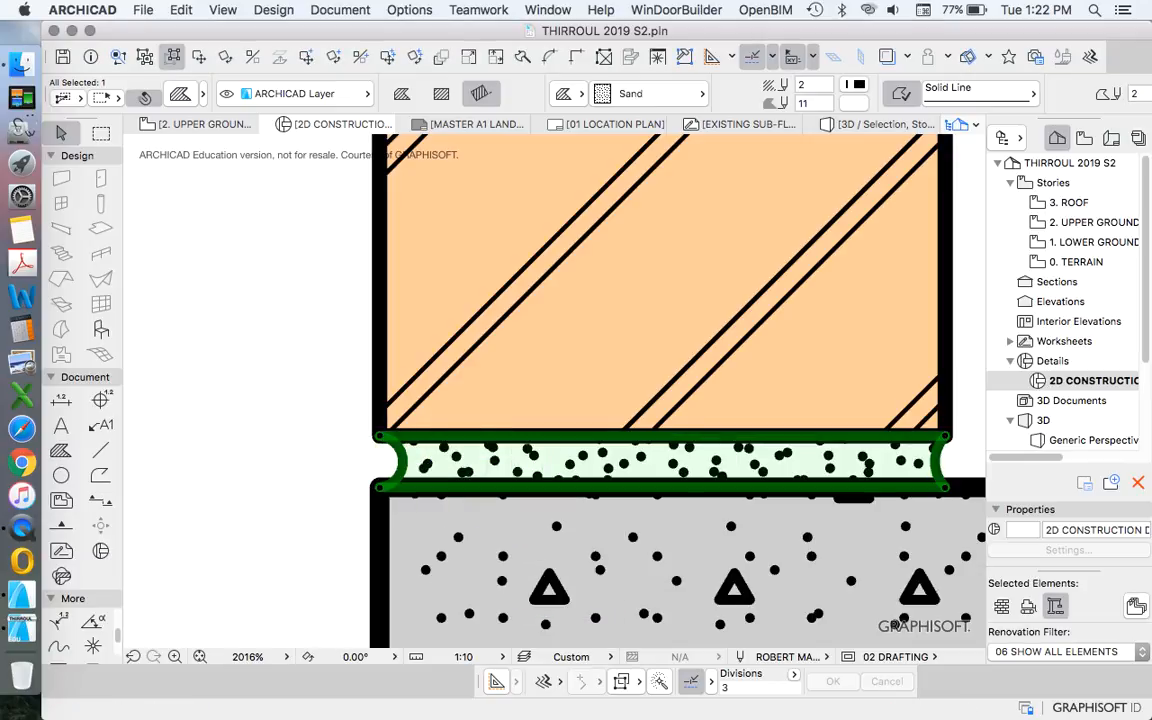
pyautogui.click(400, 465)
pyautogui.scroll(5, 398, 458)
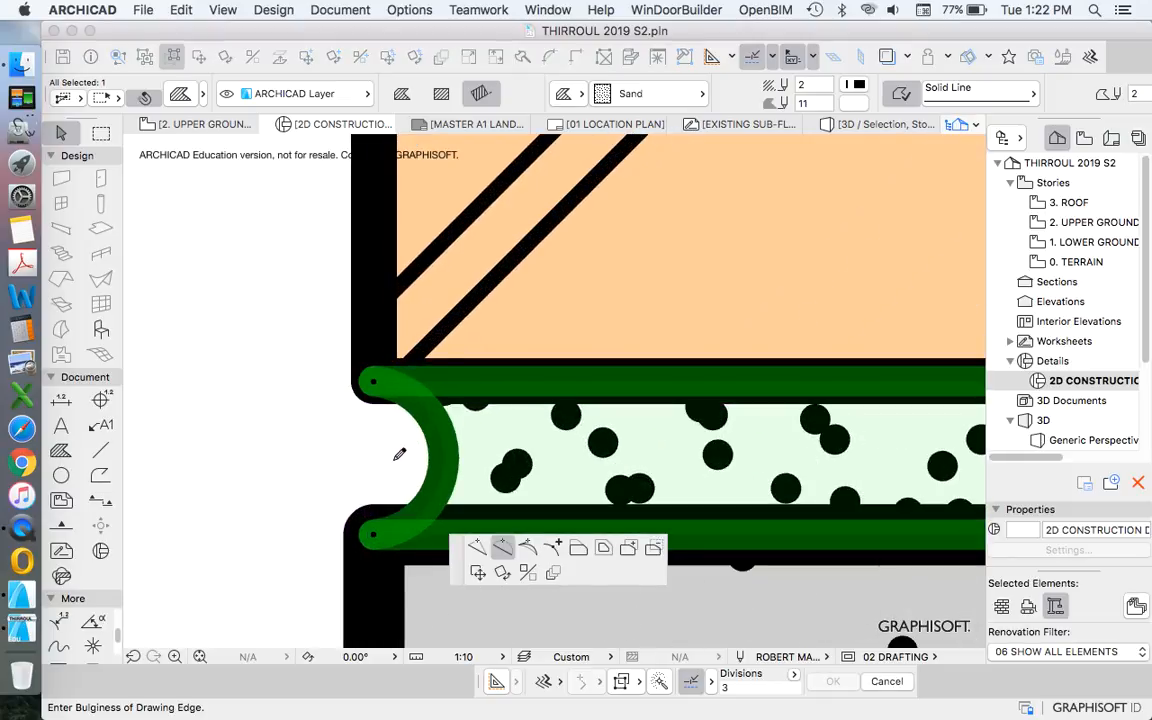
pyautogui.click(397, 460)
pyautogui.press('Escape')
pyautogui.scroll(-8, 300, 407)
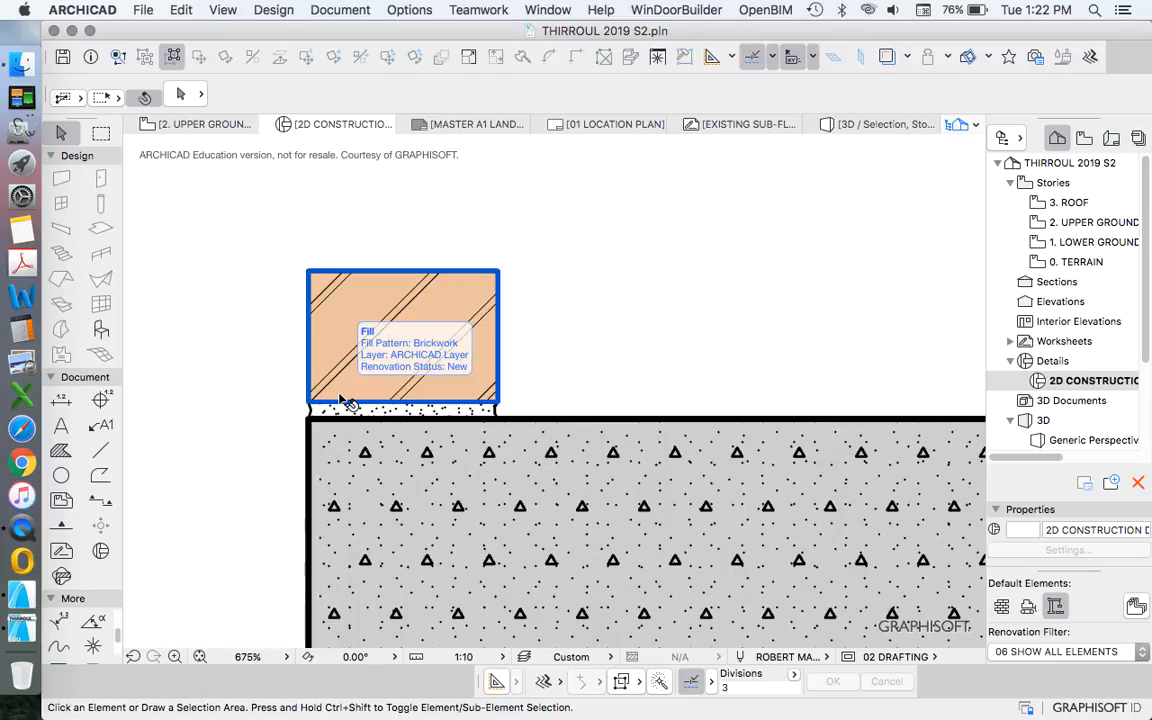
# Marquee-select the brickwork fill together with its sand mortar bed.
pyautogui.scroll(-5, 393, 447)
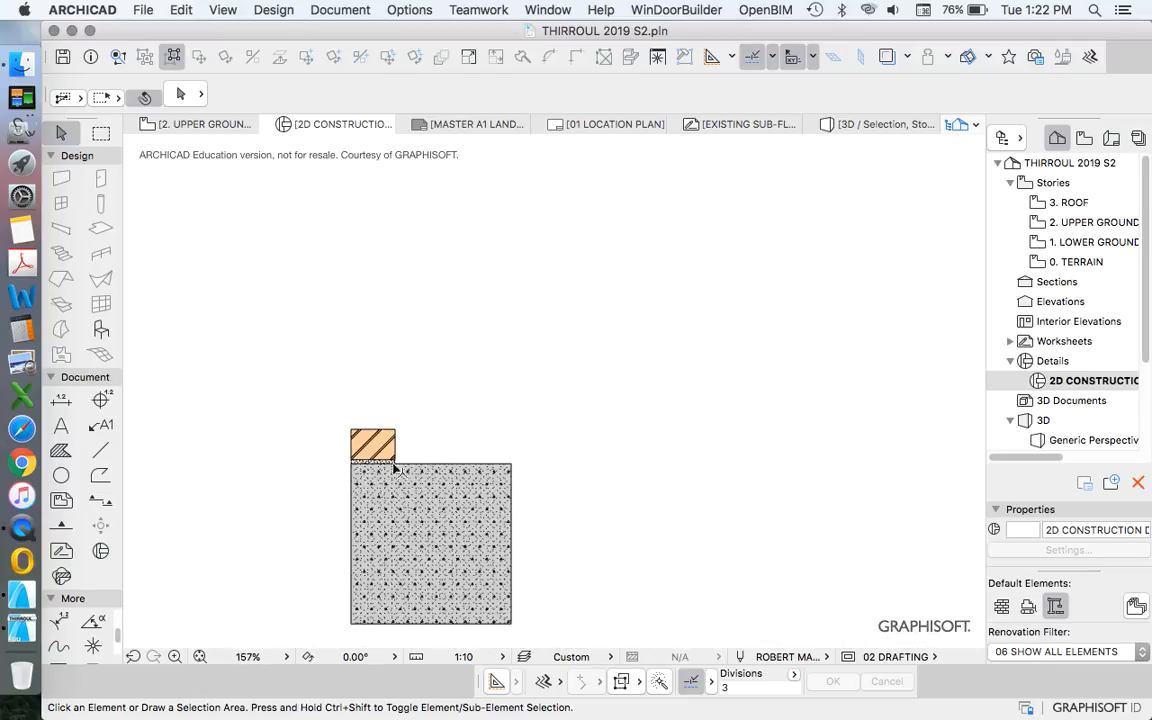
pyautogui.scroll(3, 352, 463)
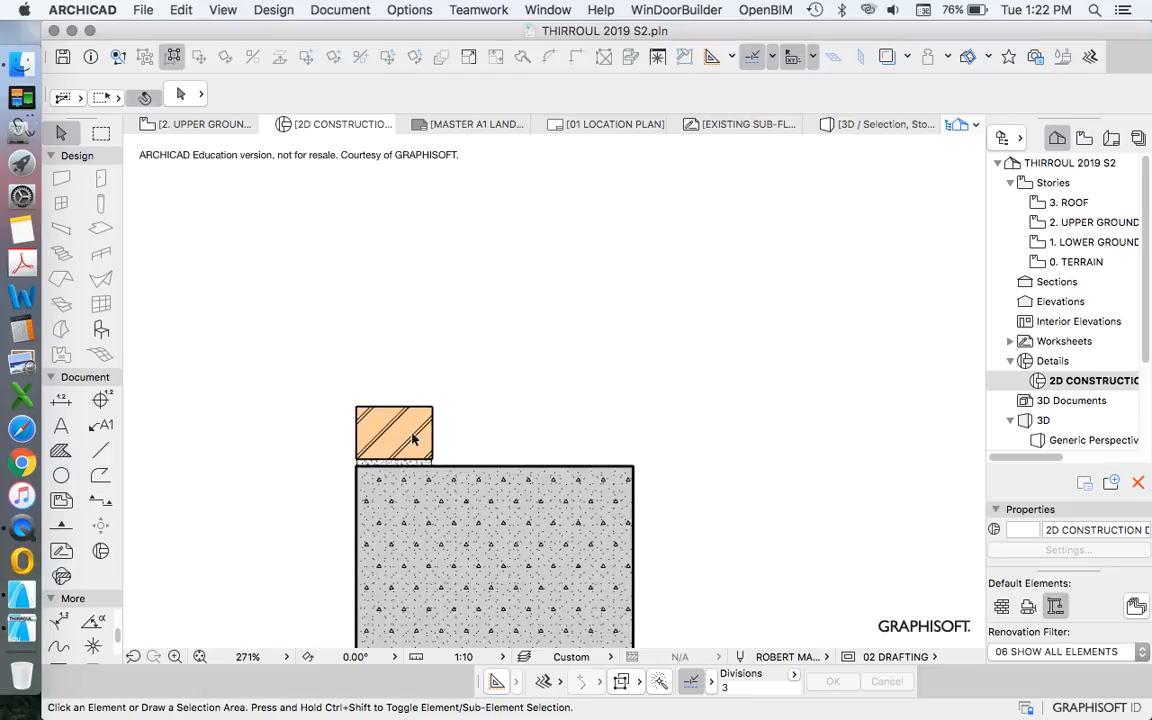
pyautogui.scroll(-1, 455, 395)
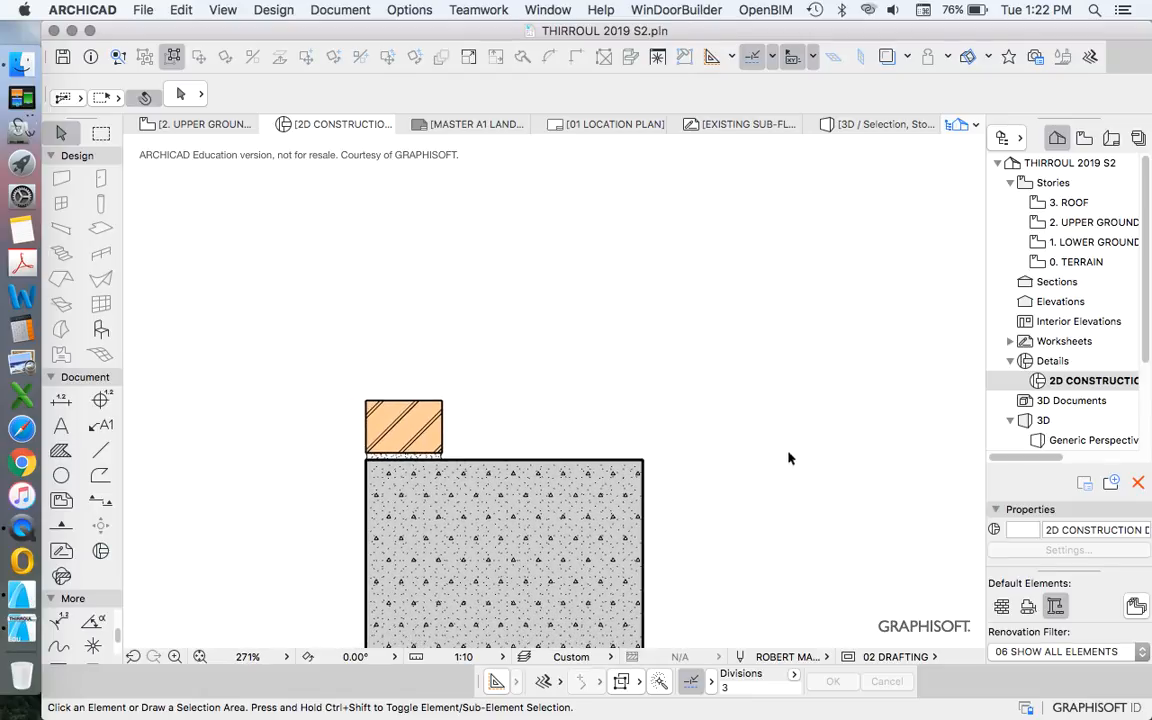
pyautogui.scroll(2, 527, 470)
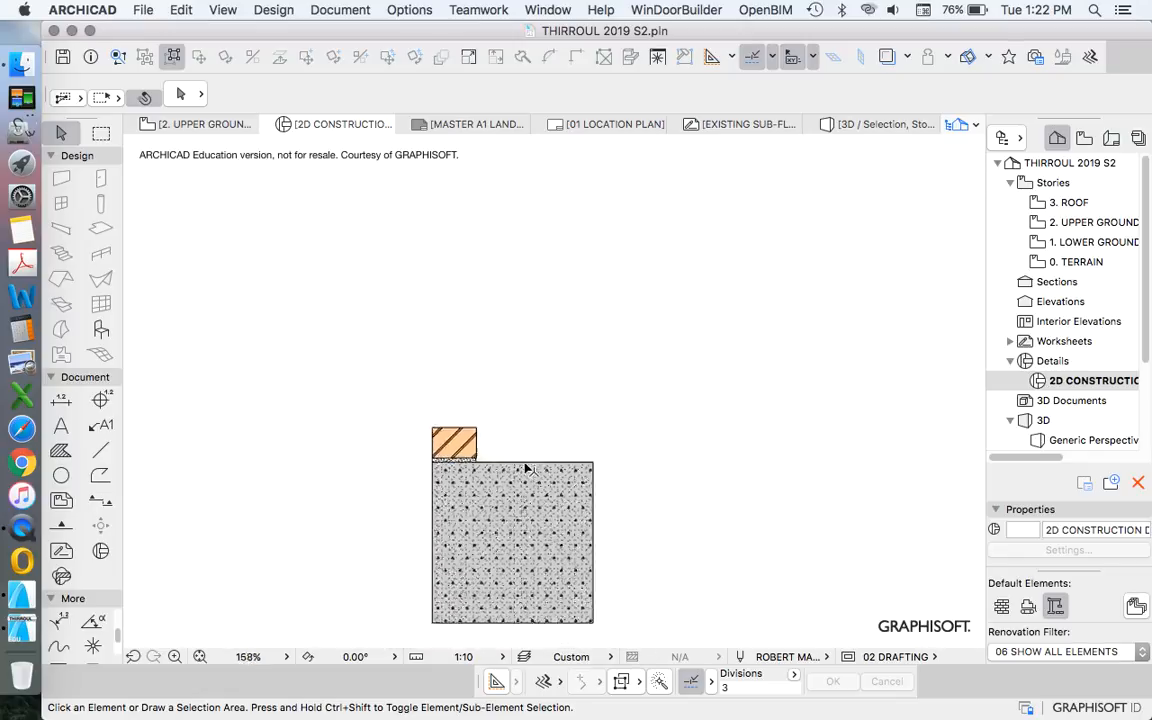
pyautogui.click(371, 300)
pyautogui.scroll(3, 467, 396)
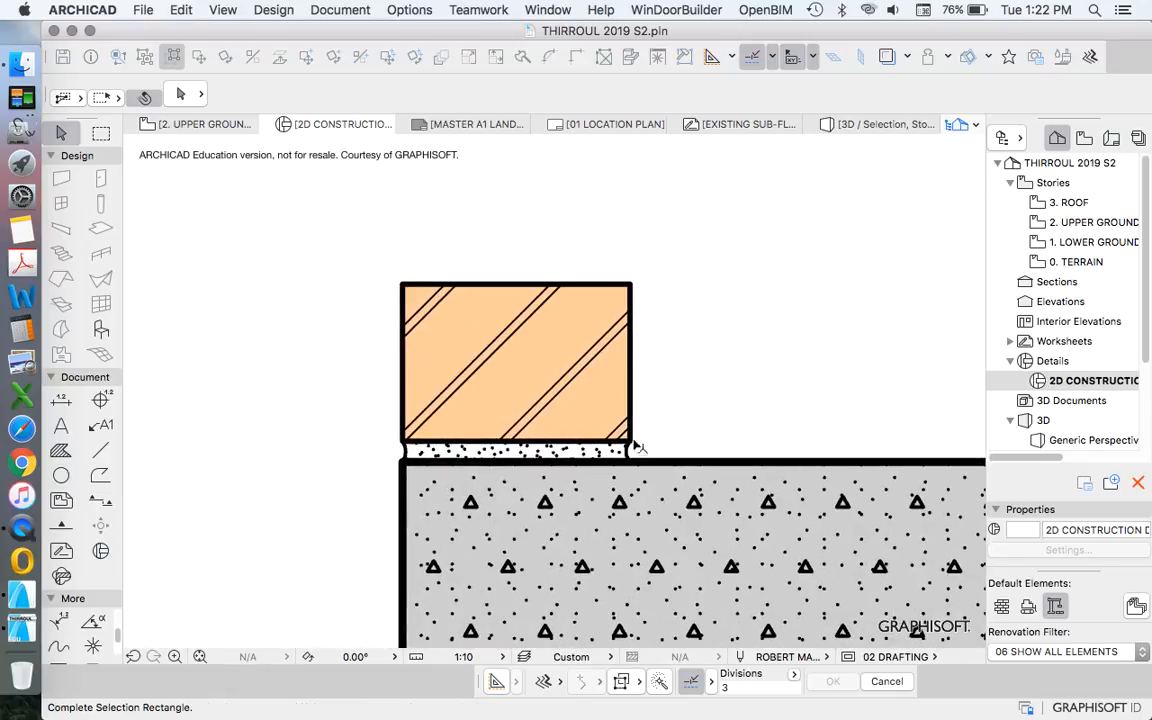
pyautogui.click(604, 418)
pyautogui.scroll(-4, 570, 413)
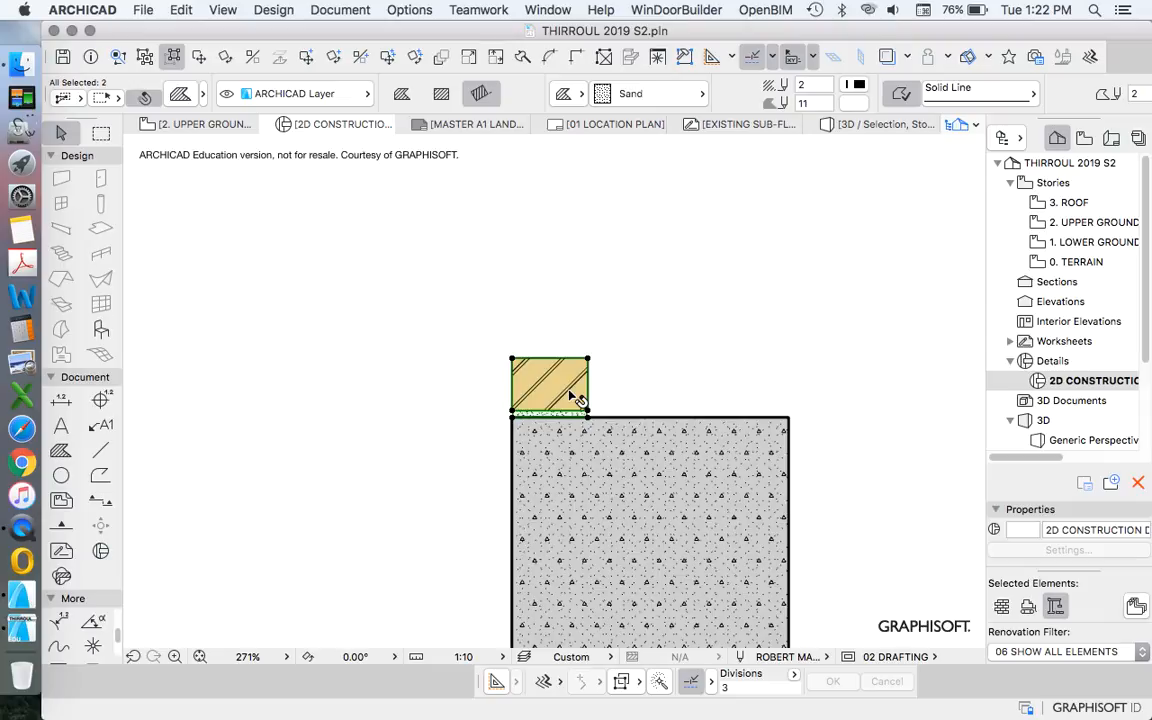
pyautogui.scroll(-1, 570, 446)
pyautogui.scroll(2, 620, 389)
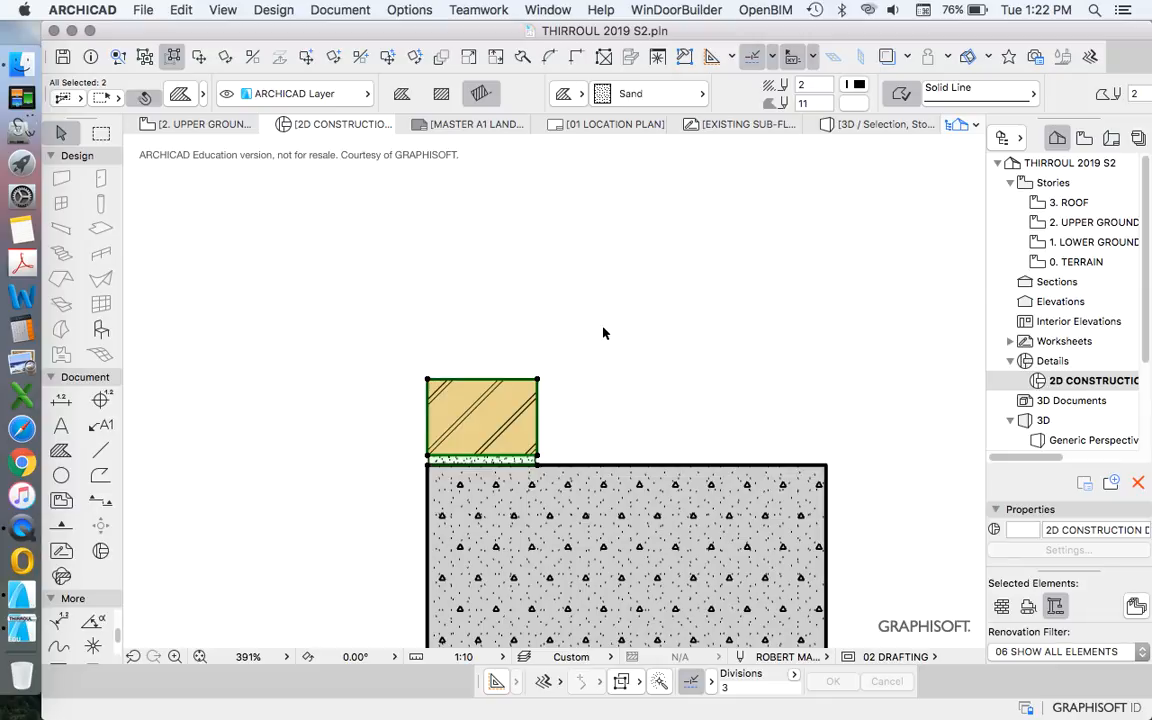
pyautogui.scroll(3, 509, 437)
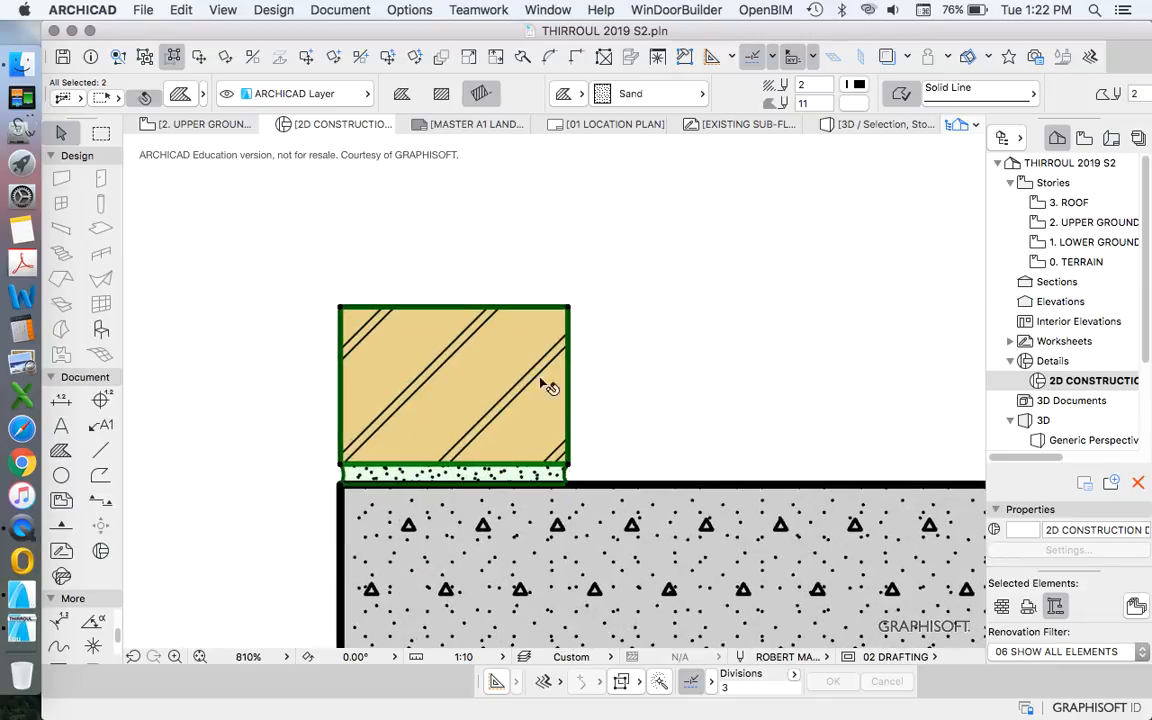
# Set up Multiply for the brick and mortar as Spread with 86 spacing.
pyautogui.rightClick(658, 243)
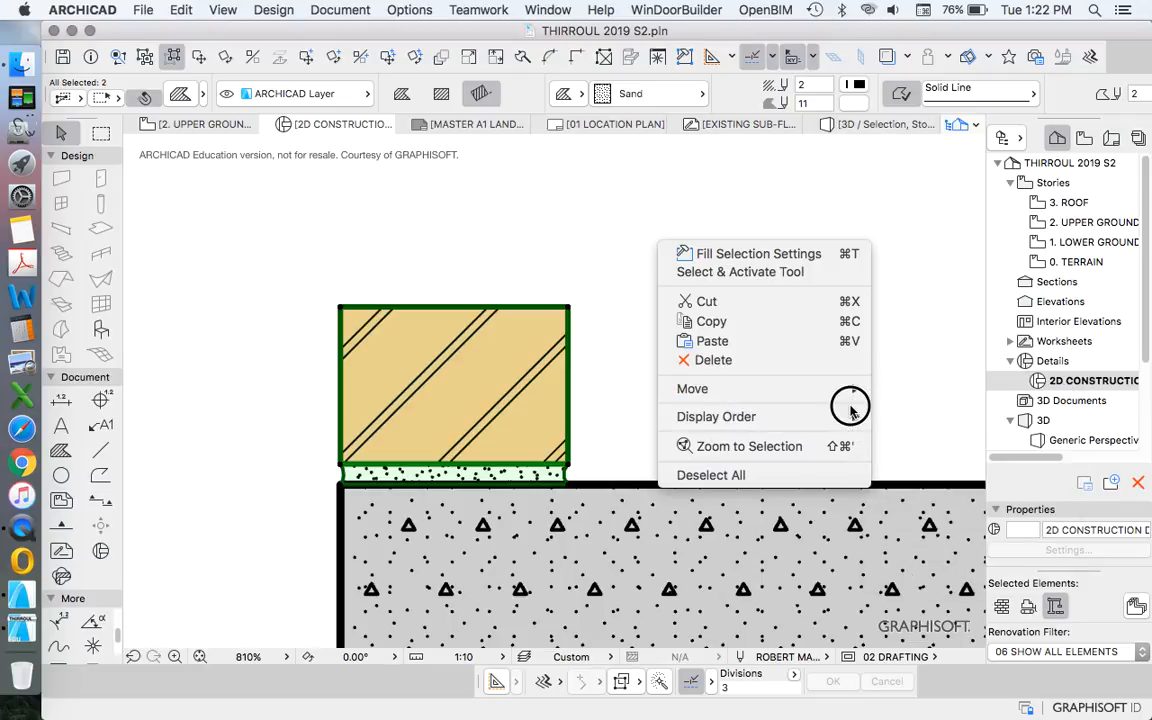
pyautogui.moveTo(848, 388)
pyautogui.click(946, 568)
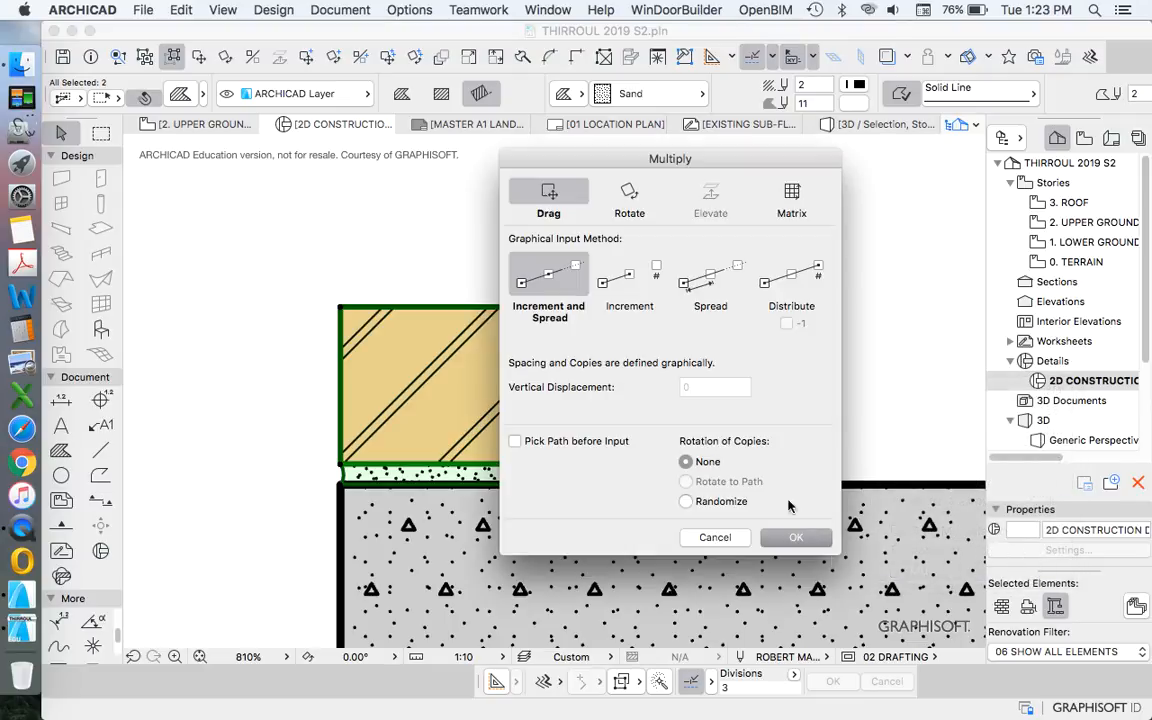
pyautogui.click(710, 278)
pyautogui.doubleClick(722, 363)
pyautogui.write('86')
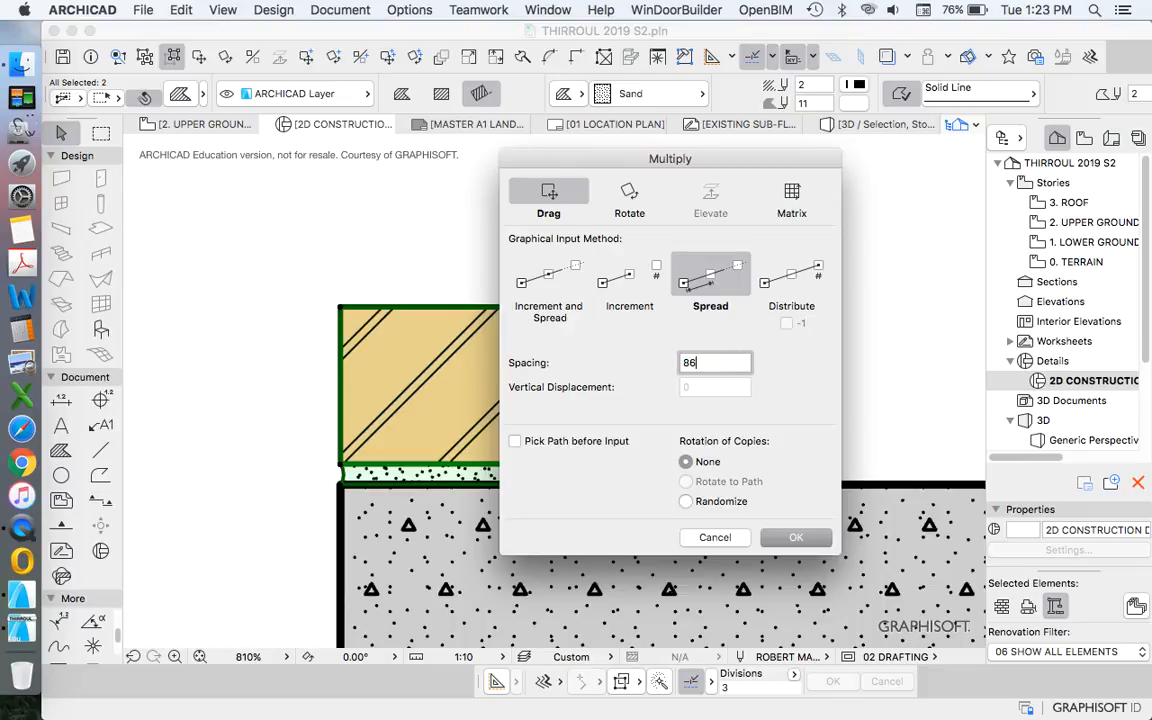
pyautogui.click(796, 538)
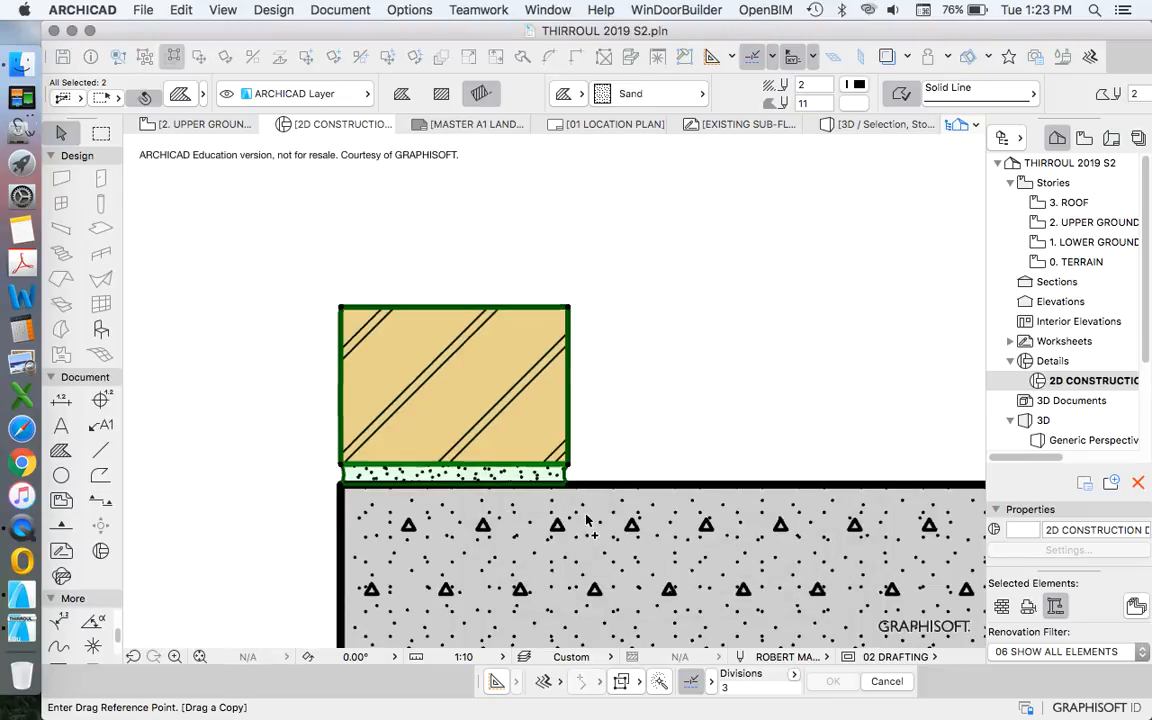
# Stack the brick and mortar copies upward into a column, then select the bottom mortar bed.
pyautogui.scroll(-5, 630, 520)
pyautogui.click(630, 503)
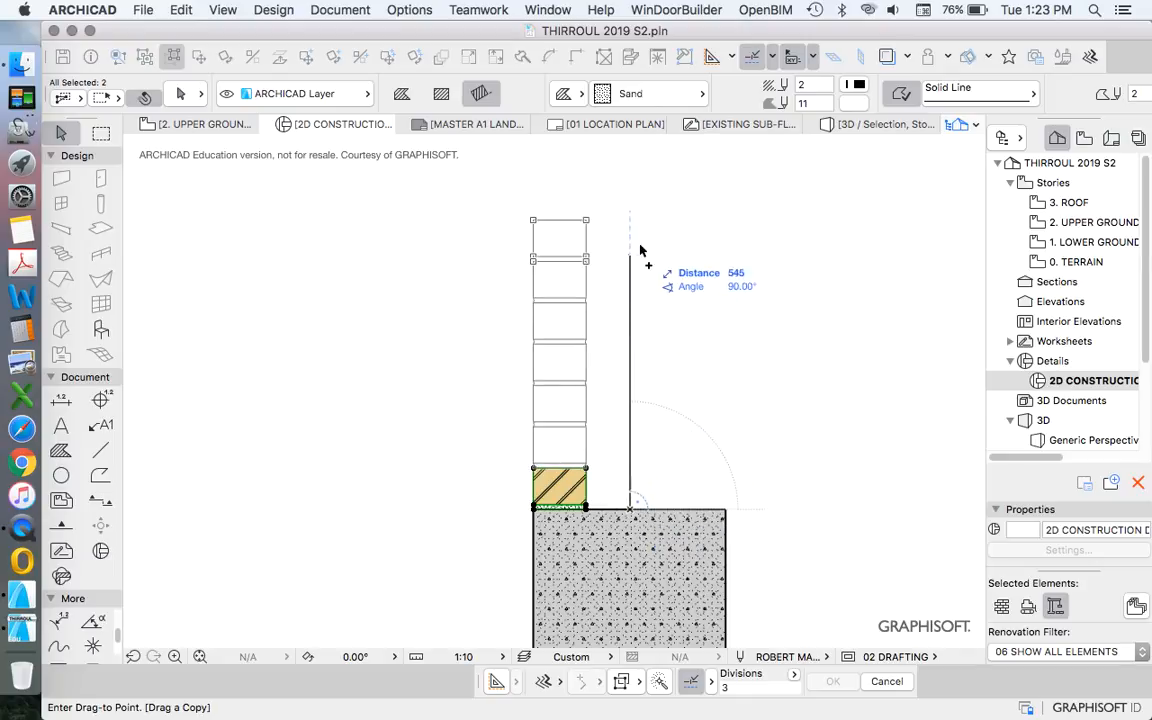
pyautogui.click(640, 190)
pyautogui.press('Escape')
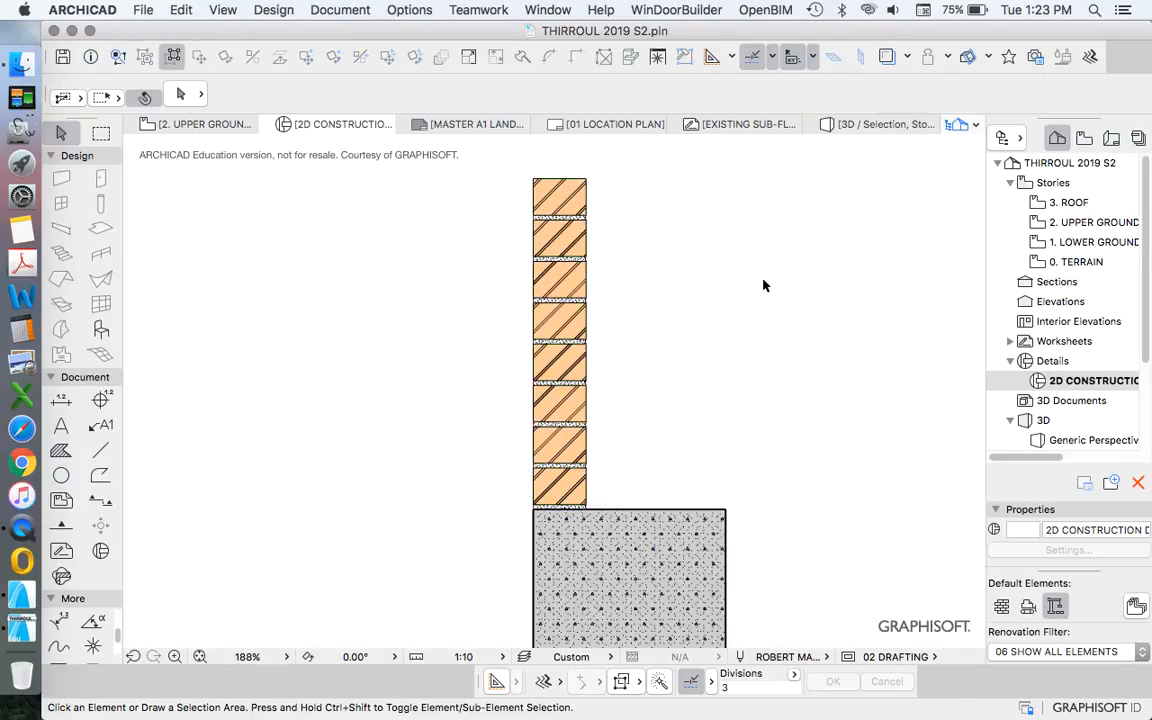
pyautogui.scroll(5, 540, 424)
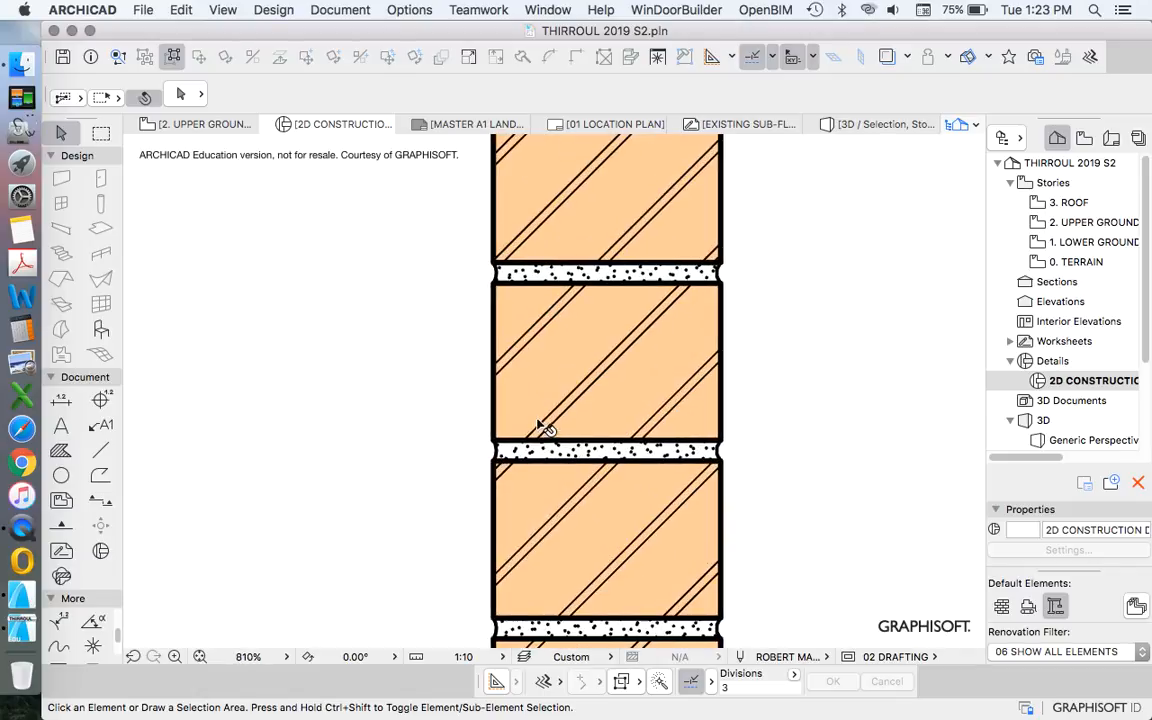
pyautogui.scroll(-7, 488, 424)
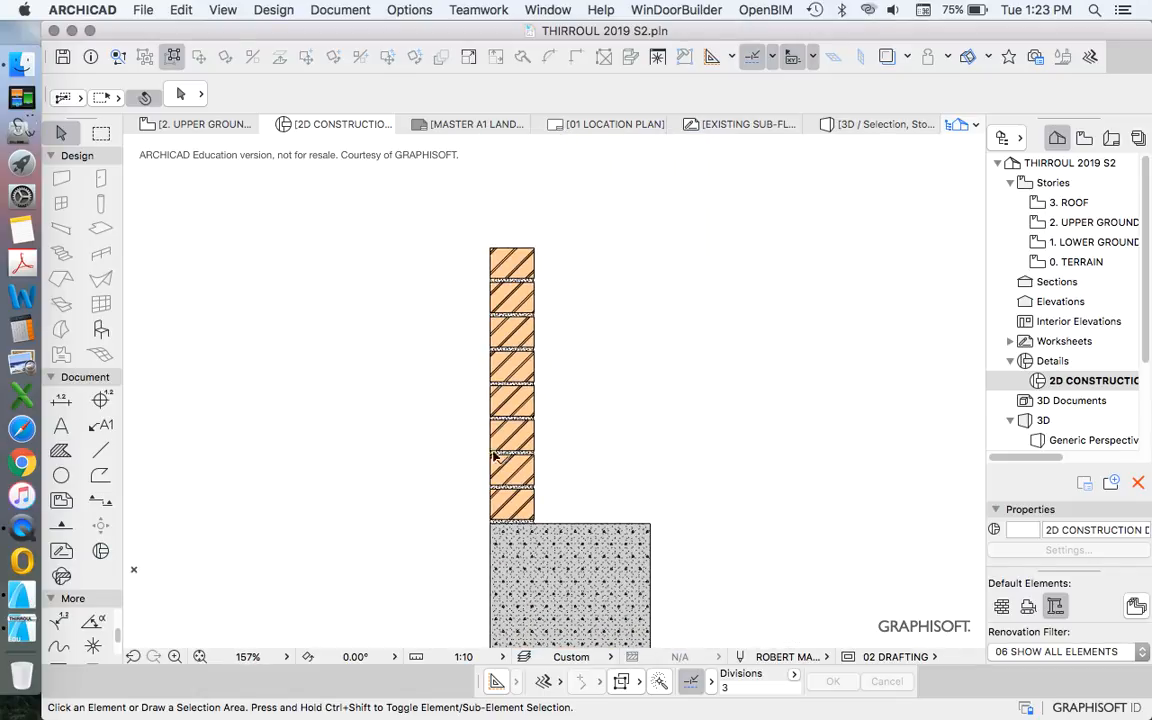
pyautogui.scroll(-3, 412, 425)
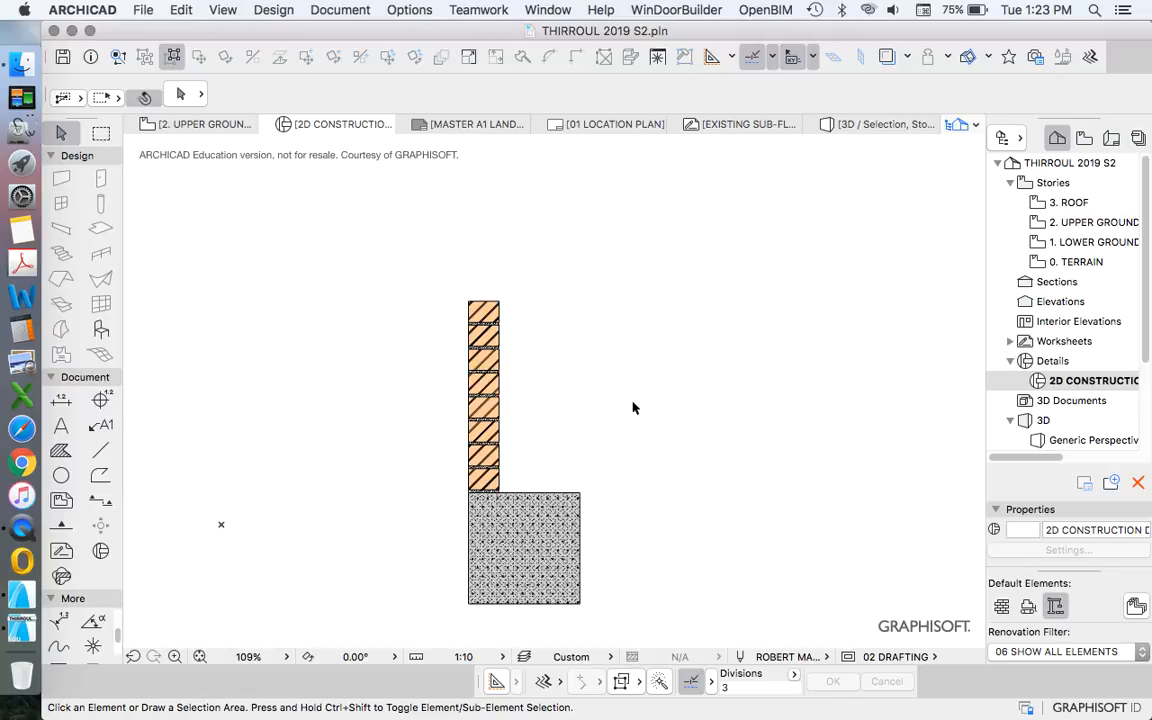
pyautogui.scroll(10, 510, 484)
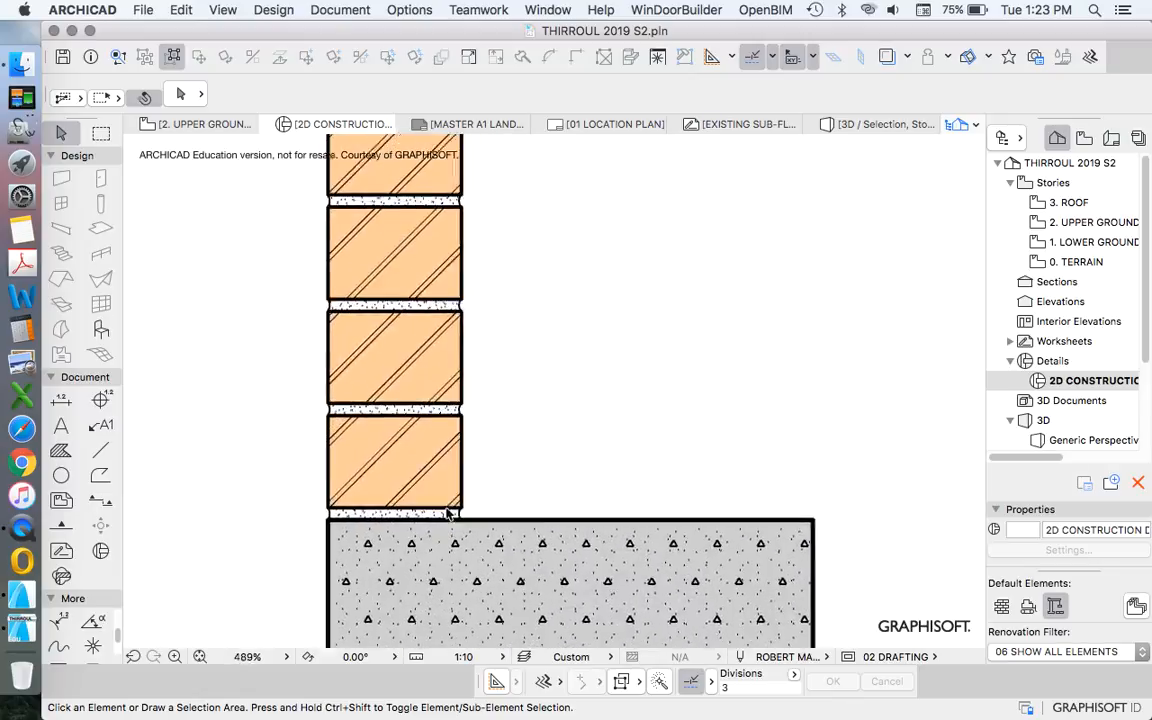
pyautogui.click(481, 527)
# Drag a copy of the bottom brick and mortar bed to the right of the column.
pyautogui.keyDown('shift'); pyautogui.click(481, 449); pyautogui.keyUp('shift')
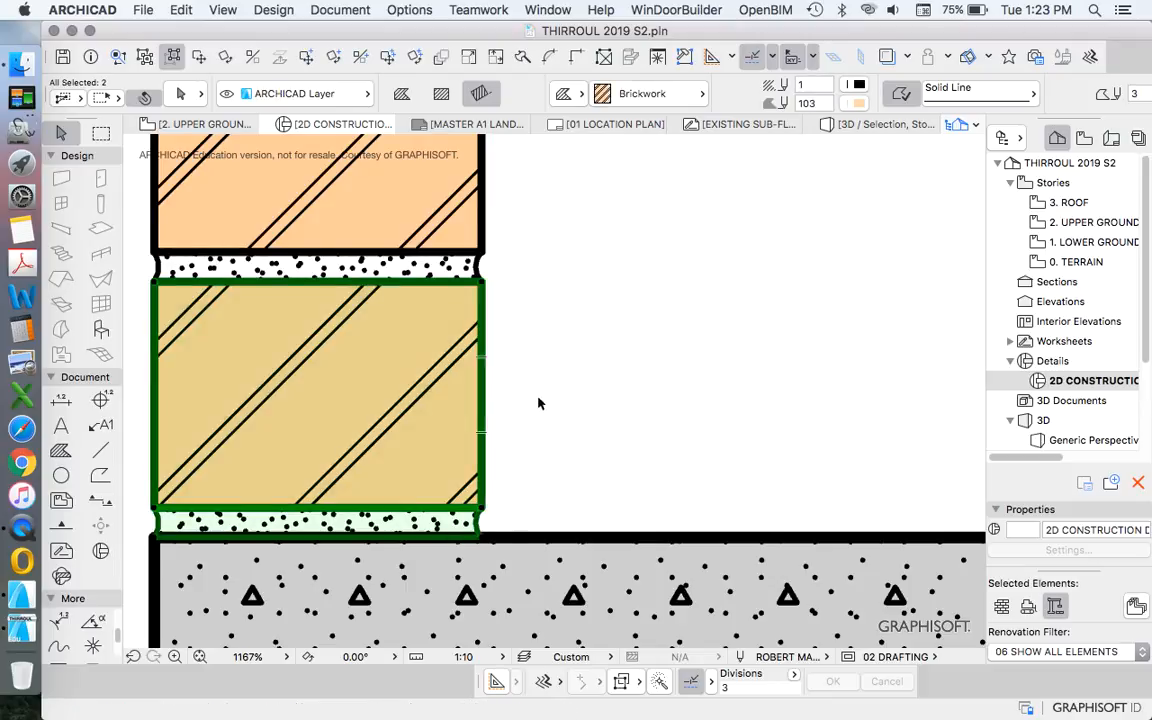
pyautogui.scroll(-3, 541, 382)
pyautogui.click(304, 54)
pyautogui.click(352, 369)
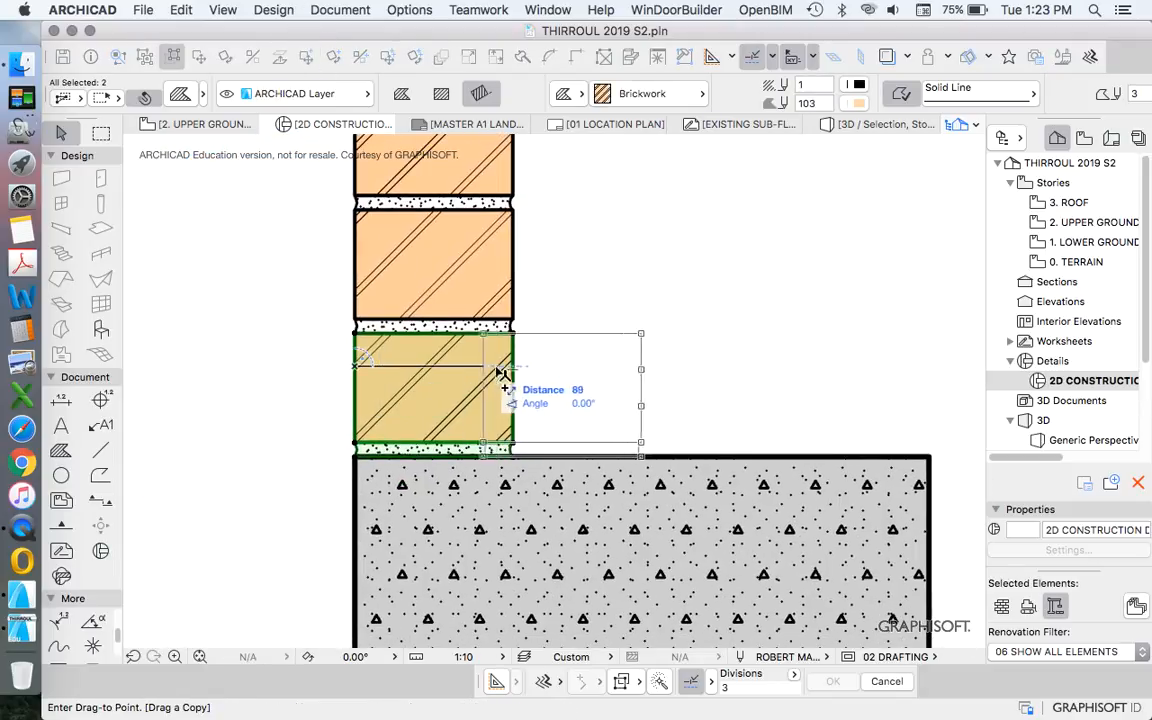
pyautogui.click(512, 369)
# Move the copied brick and mortar 10 further to the right.
pyautogui.click(208, 60)
pyautogui.click(567, 290)
pyautogui.write('10')
pyautogui.press('Return')
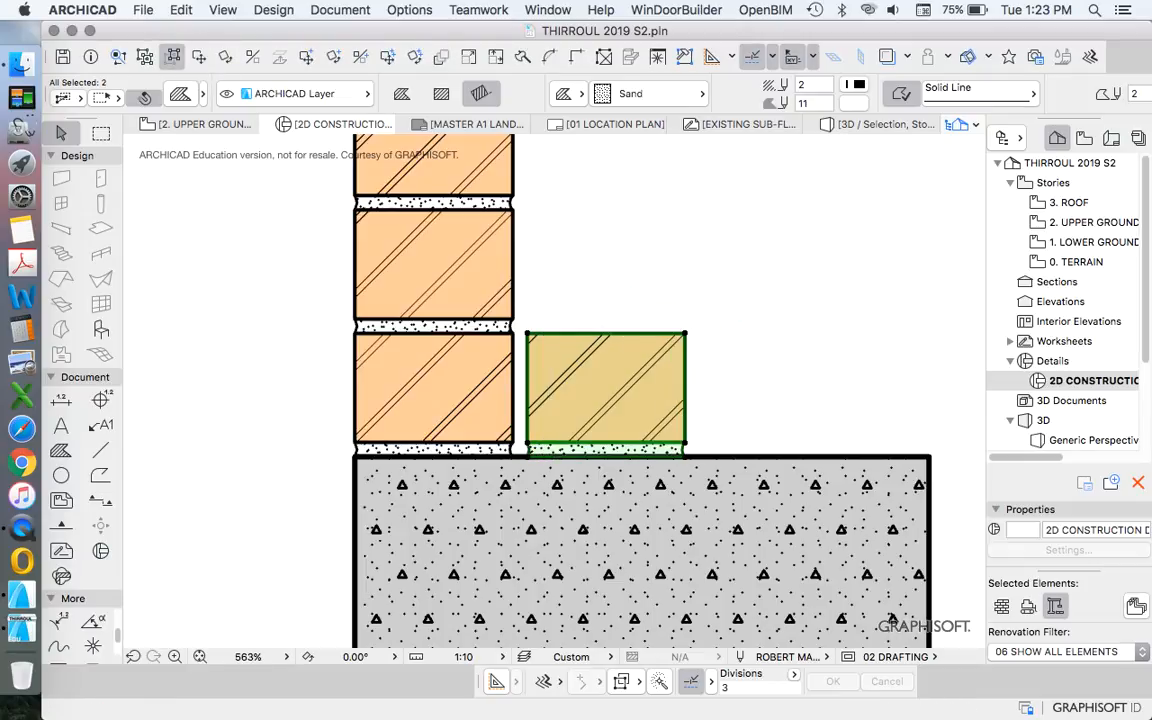
pyautogui.scroll(5, 512, 440)
# Change the line weight display and select the copied brick beside the column.
pyautogui.click(541, 457)
pyautogui.click(519, 380)
pyautogui.rightClick(520, 362)
pyautogui.click(536, 420)
pyautogui.scroll(-5, 536, 420)
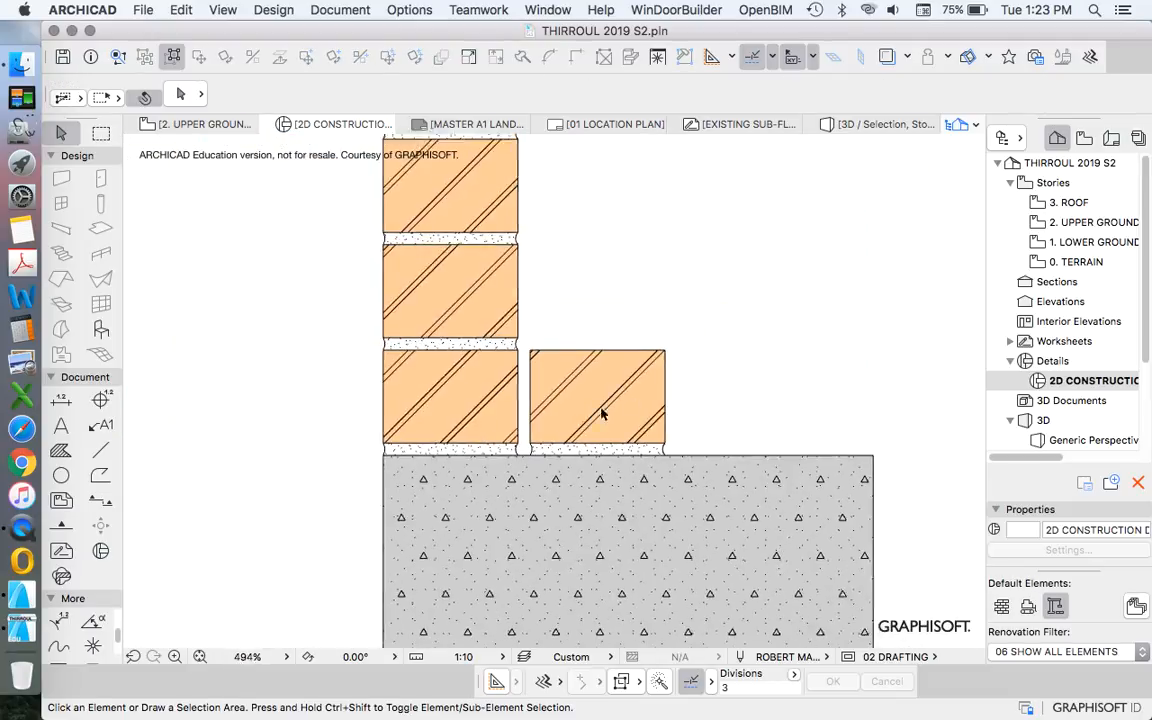
pyautogui.click(655, 395)
pyautogui.click(657, 95)
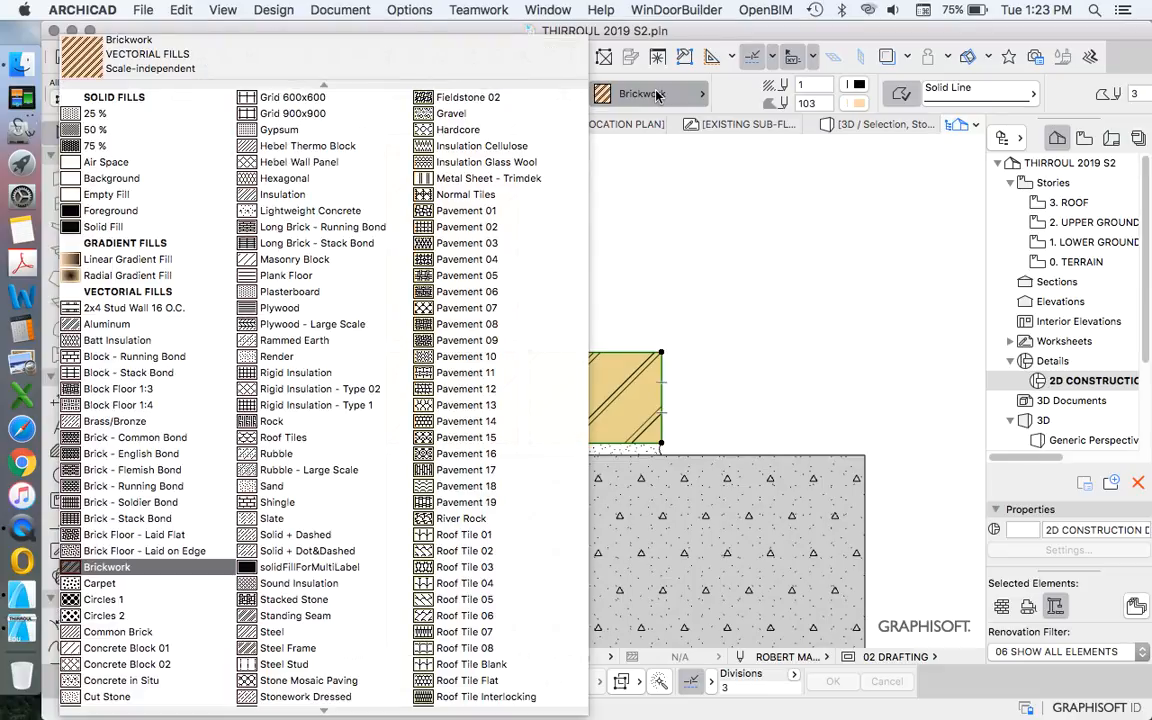
# Give the copied block a Background fill using white pen 123.
pyautogui.click(657, 95)
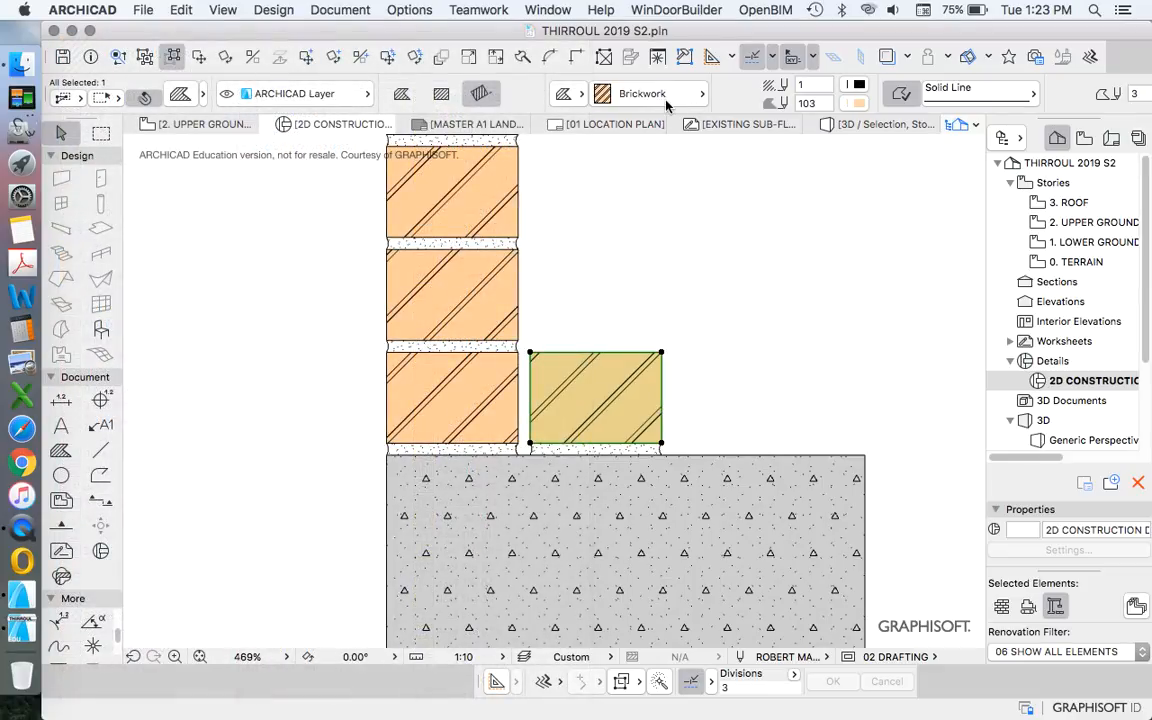
pyautogui.click(666, 102)
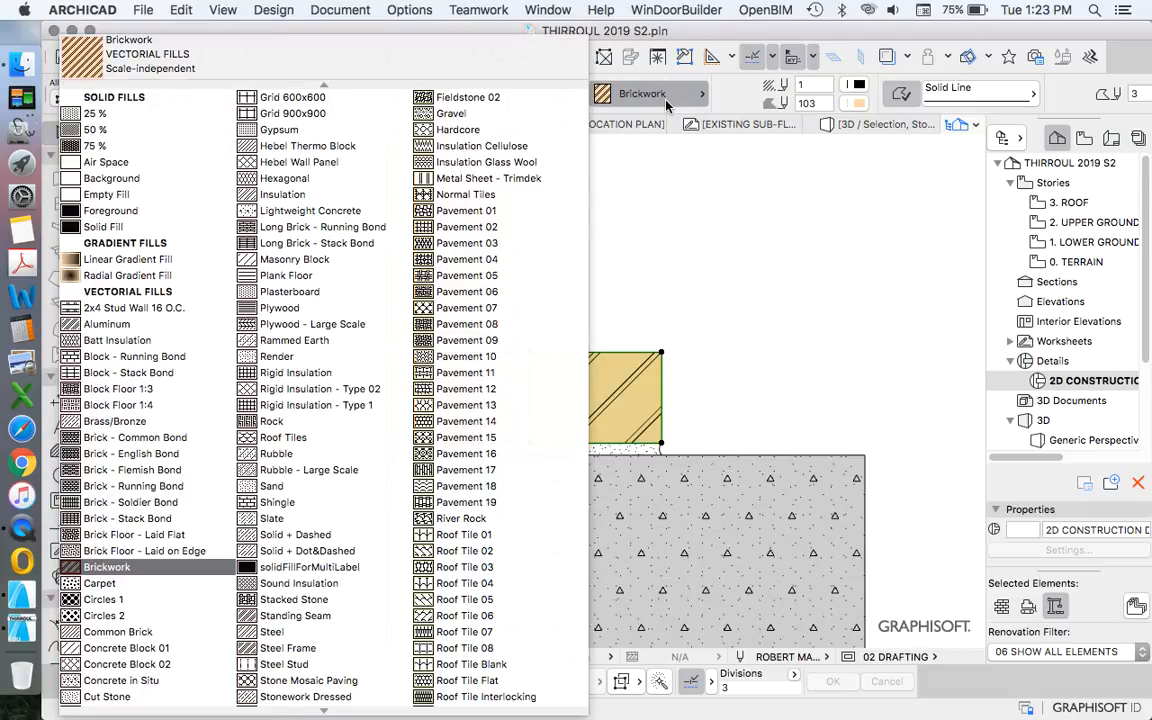
pyautogui.click(112, 178)
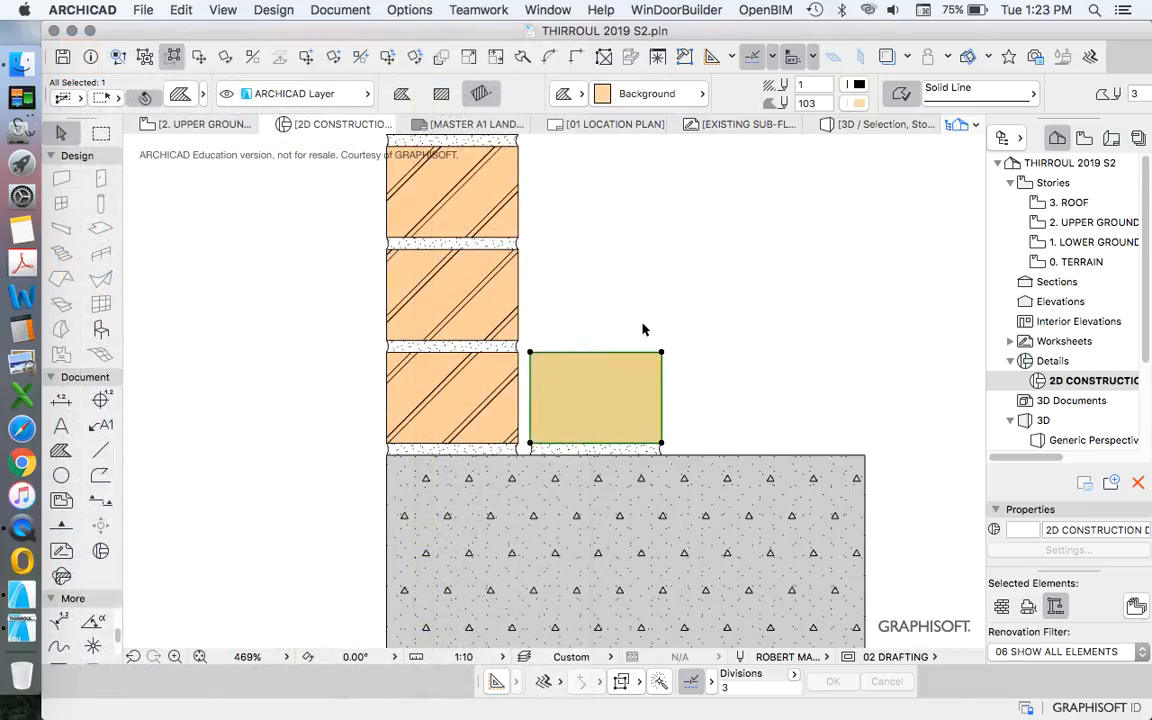
pyautogui.click(859, 104)
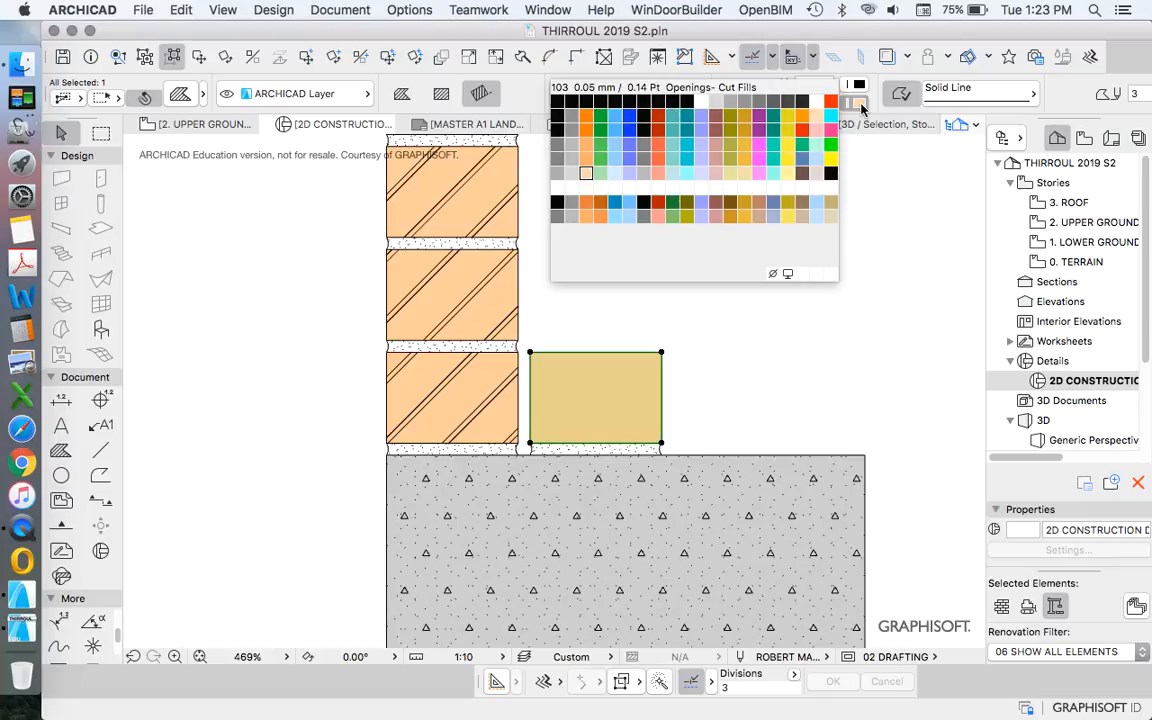
pyautogui.click(586, 186)
pyautogui.click(653, 305)
pyautogui.scroll(4, 516, 411)
pyautogui.click(546, 395)
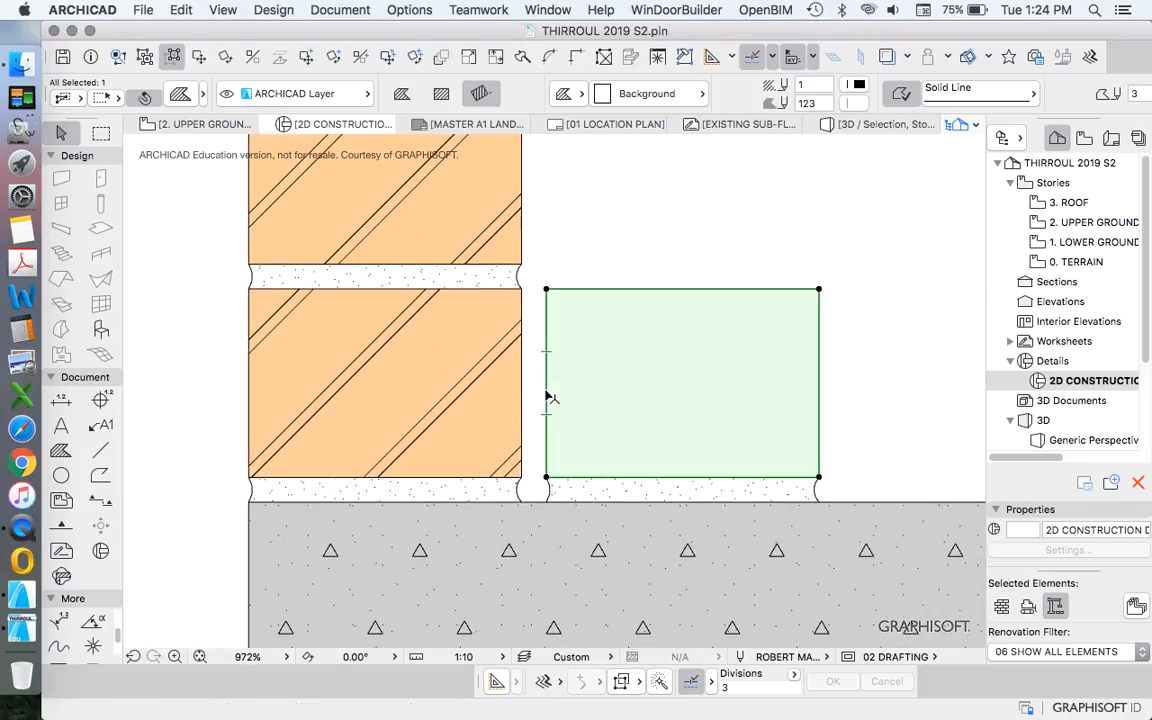
pyautogui.click(546, 390)
pyautogui.press('Escape')
pyautogui.press('Escape')
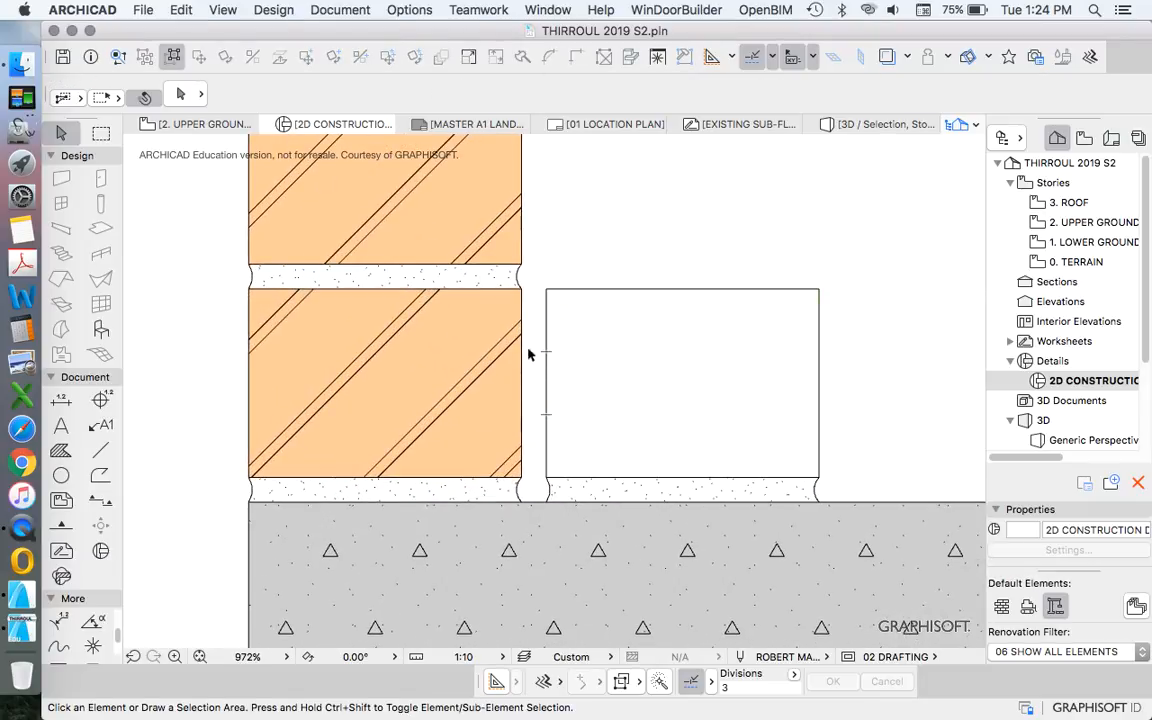
# Straighten the curved left edge of the bed strip under the white block.
pyautogui.scroll(-2, 528, 410)
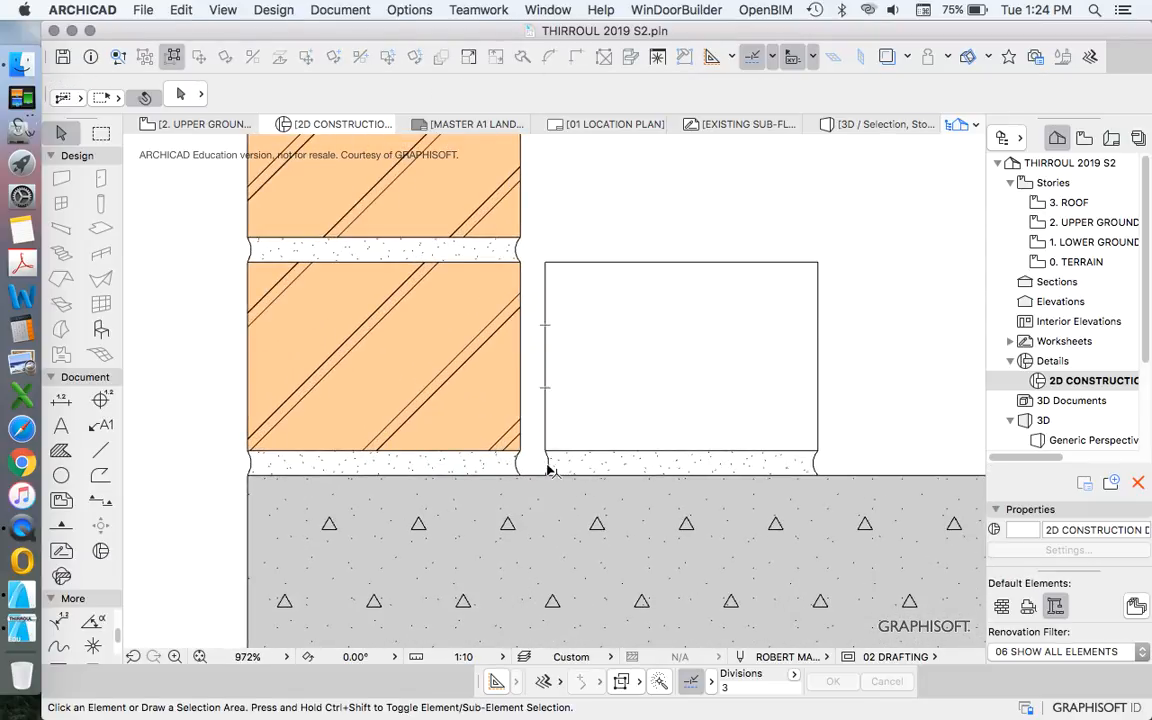
pyautogui.click(548, 468)
pyautogui.click(548, 468)
pyautogui.click(625, 560)
pyautogui.click(547, 453)
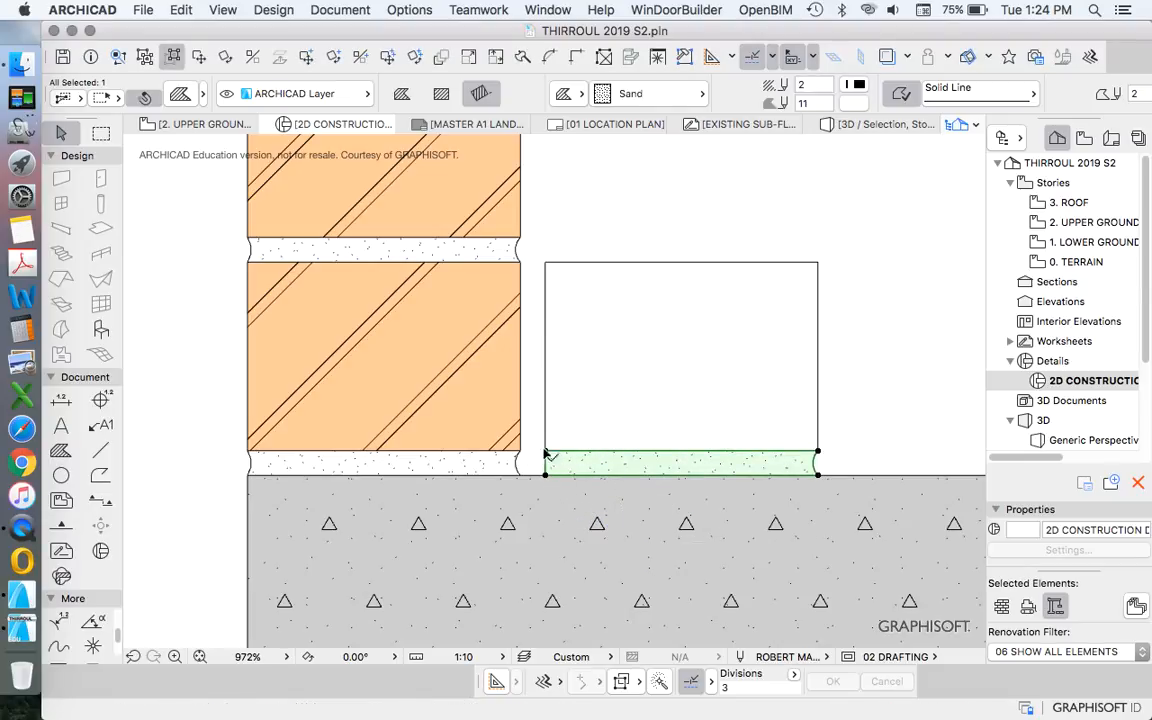
pyautogui.scroll(3, 533, 415)
pyautogui.scroll(-5, 552, 468)
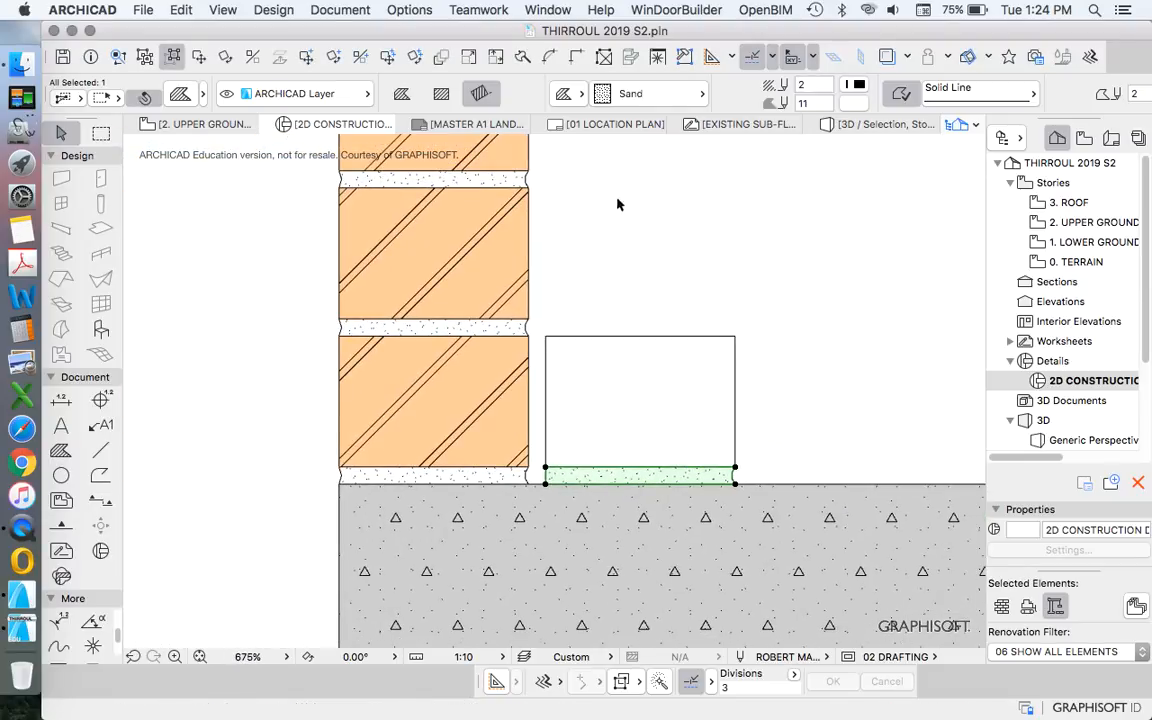
# Copy the white block's plain white fill settings onto the bed strip.
pyautogui.click(622, 93)
pyautogui.press('Escape')
pyautogui.press('Escape')
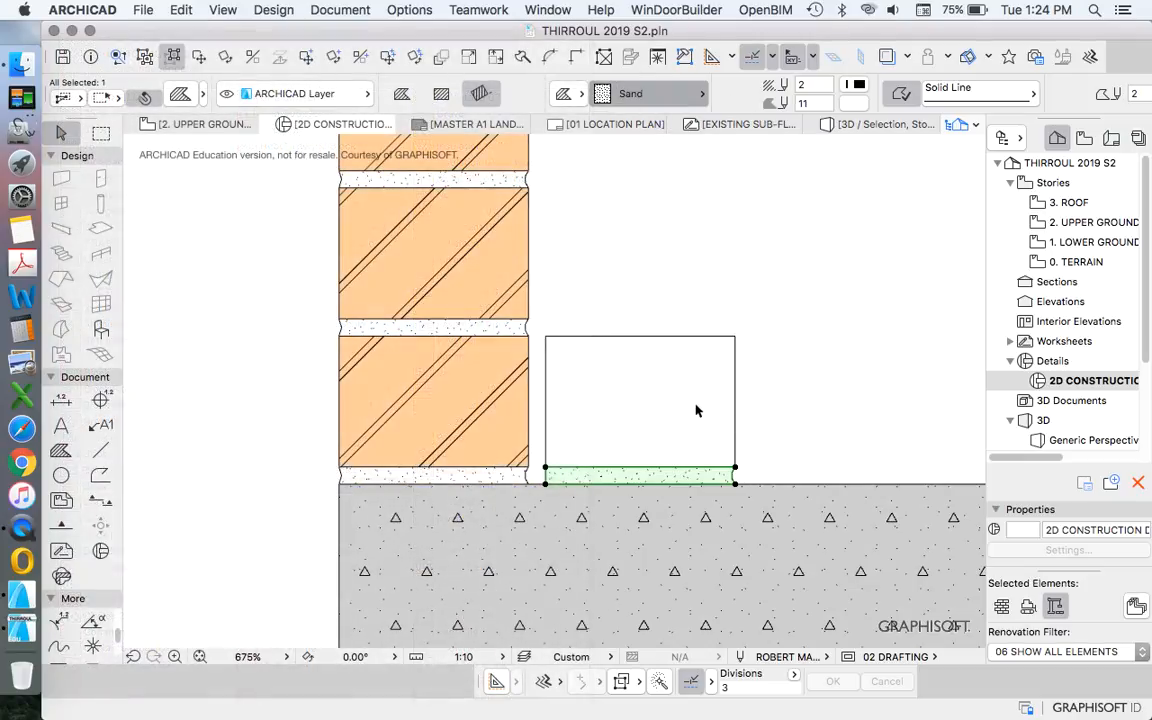
pyautogui.keyDown('alt'); pyautogui.click(738, 383); pyautogui.keyUp('alt')
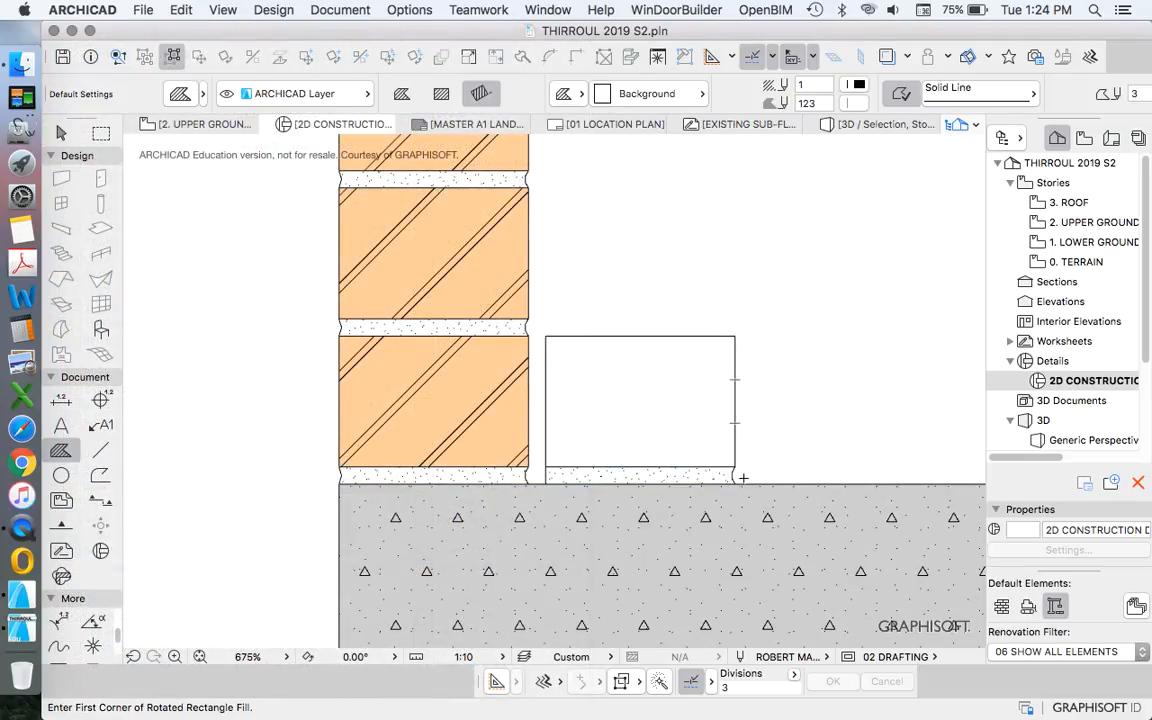
pyautogui.scroll(5, 741, 472)
pyautogui.keyDown('alt'); pyautogui.keyDown('super'); pyautogui.click(655, 468); pyautogui.keyUp('super'); pyautogui.keyUp('alt')
pyautogui.scroll(-6, 630, 428)
pyautogui.press('Escape')
# Select the bed strip together with the white block above it.
pyautogui.scroll(4, 523, 397)
pyautogui.scroll(2, 523, 404)
pyautogui.scroll(-3, 540, 540)
pyautogui.scroll(-1, 540, 546)
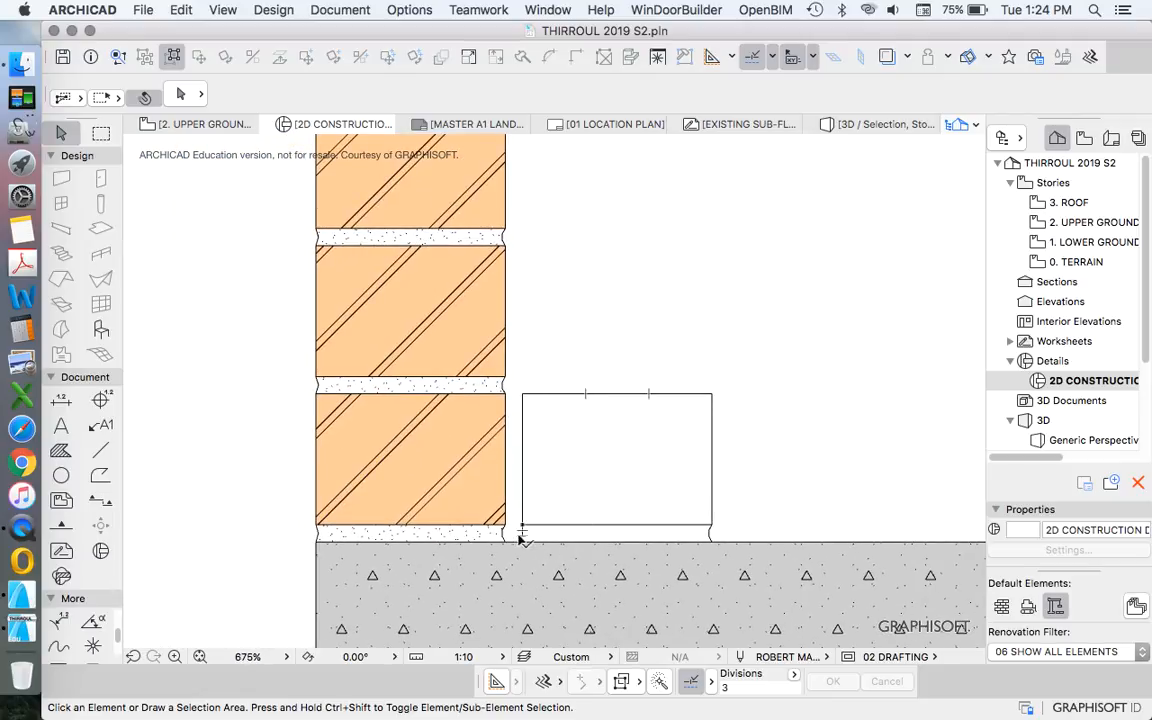
pyautogui.scroll(5, 521, 540)
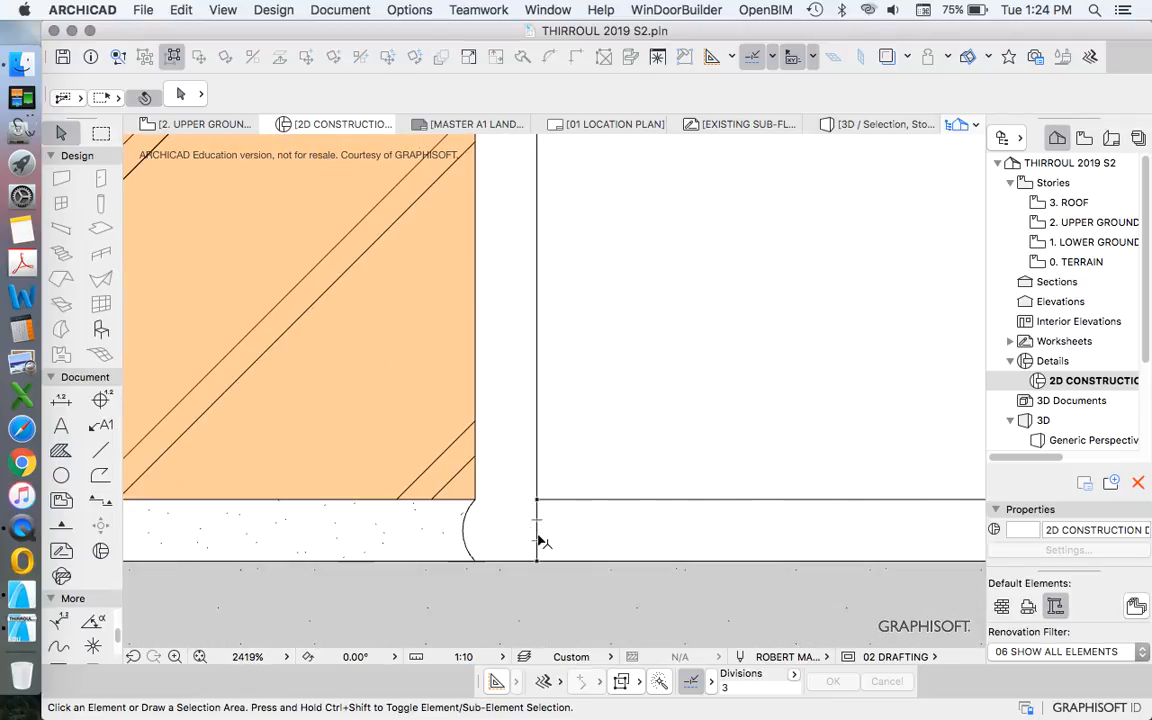
pyautogui.click(538, 530)
pyautogui.scroll(-4, 483, 490)
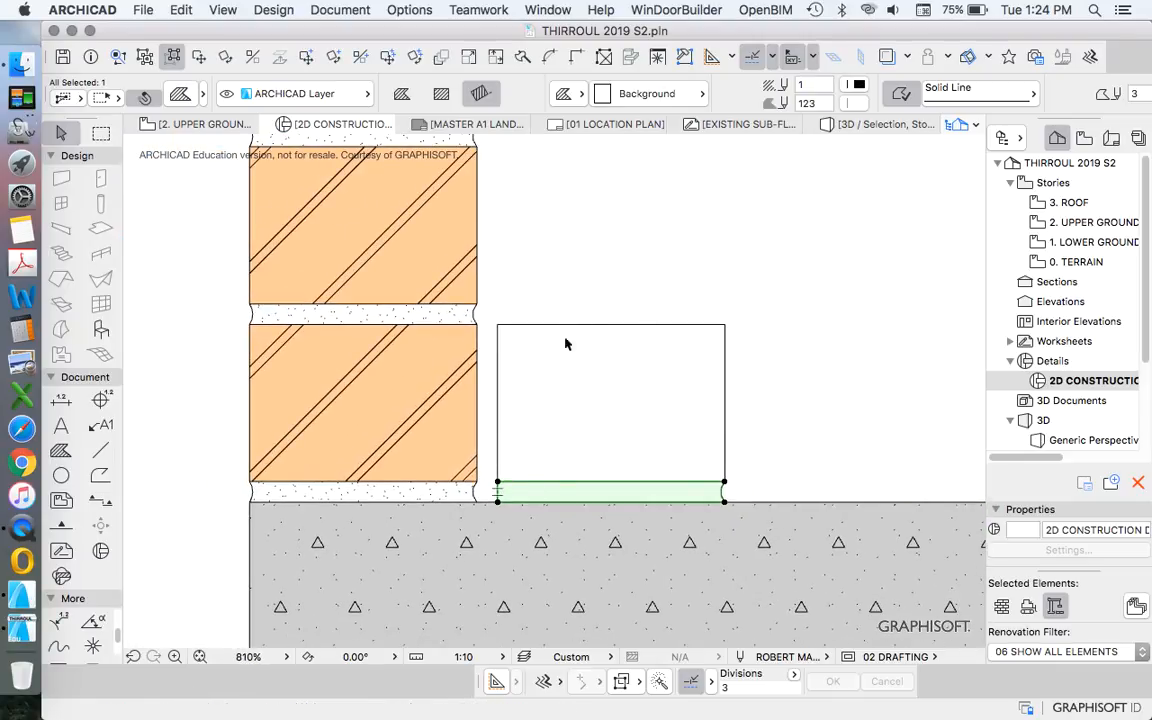
pyautogui.keyDown('shift'); pyautogui.click(499, 391); pyautogui.keyUp('shift')
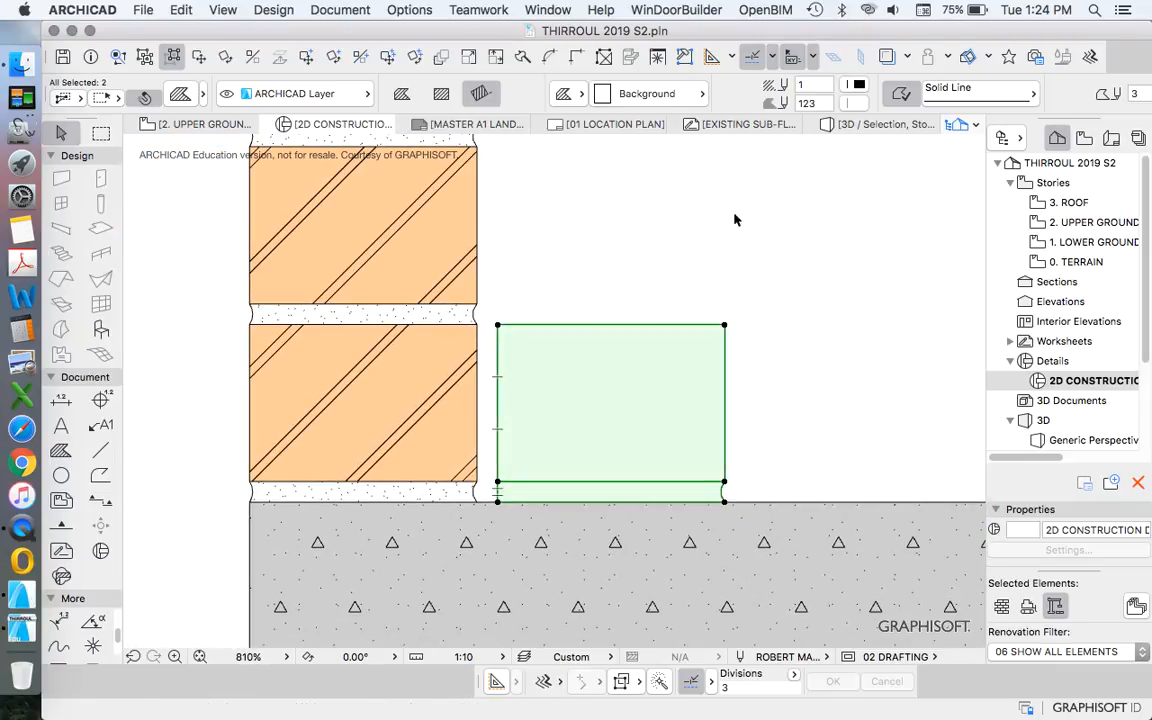
# Multiply the block and its bed upward from the block's corner beside the brick column.
pyautogui.rightClick(627, 262)
pyautogui.moveTo(720, 403)
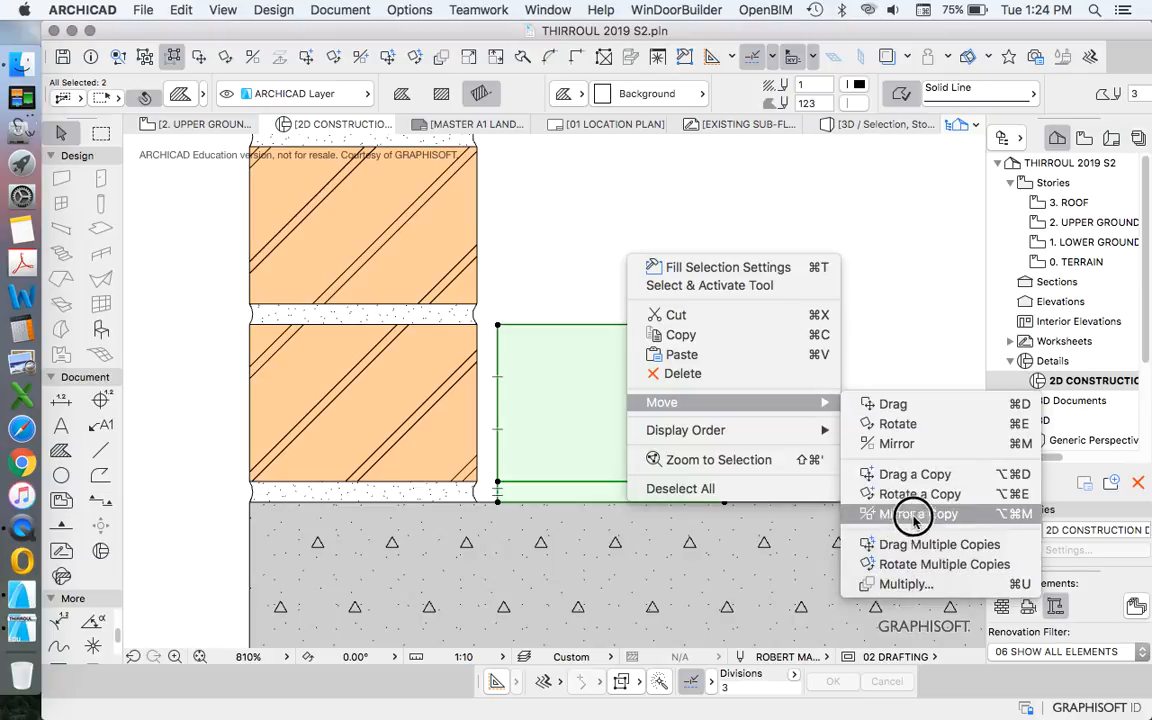
pyautogui.click(908, 585)
pyautogui.click(778, 540)
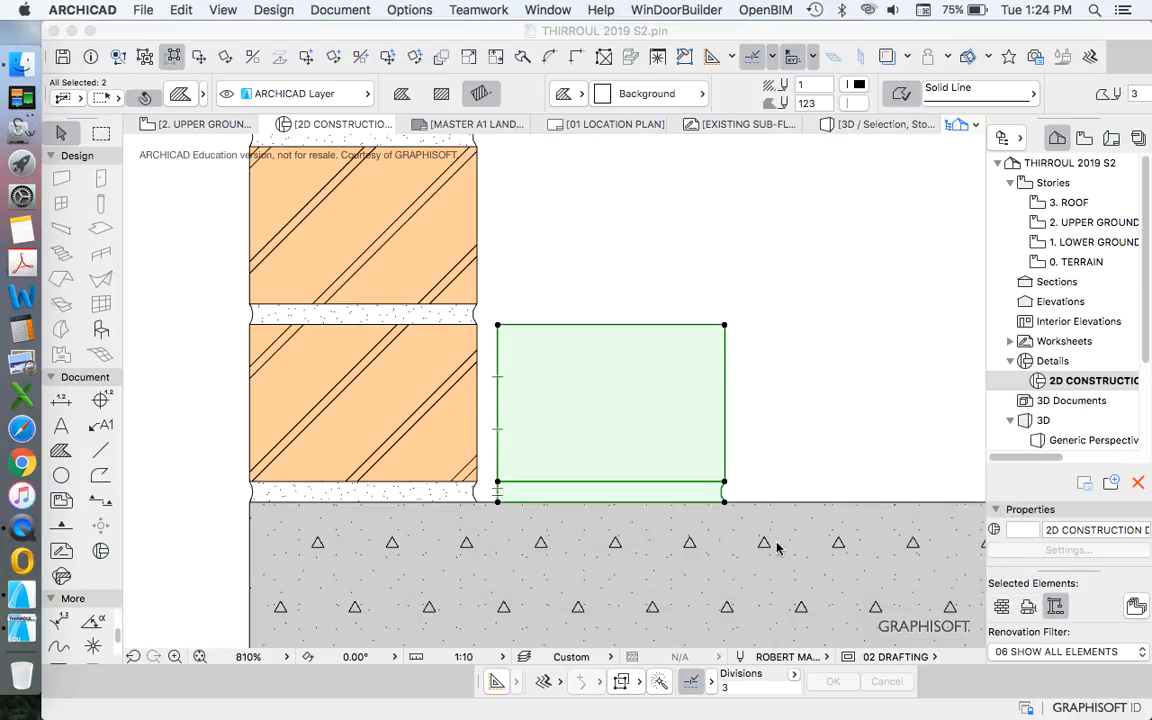
pyautogui.scroll(-10, 778, 546)
pyautogui.click(652, 537)
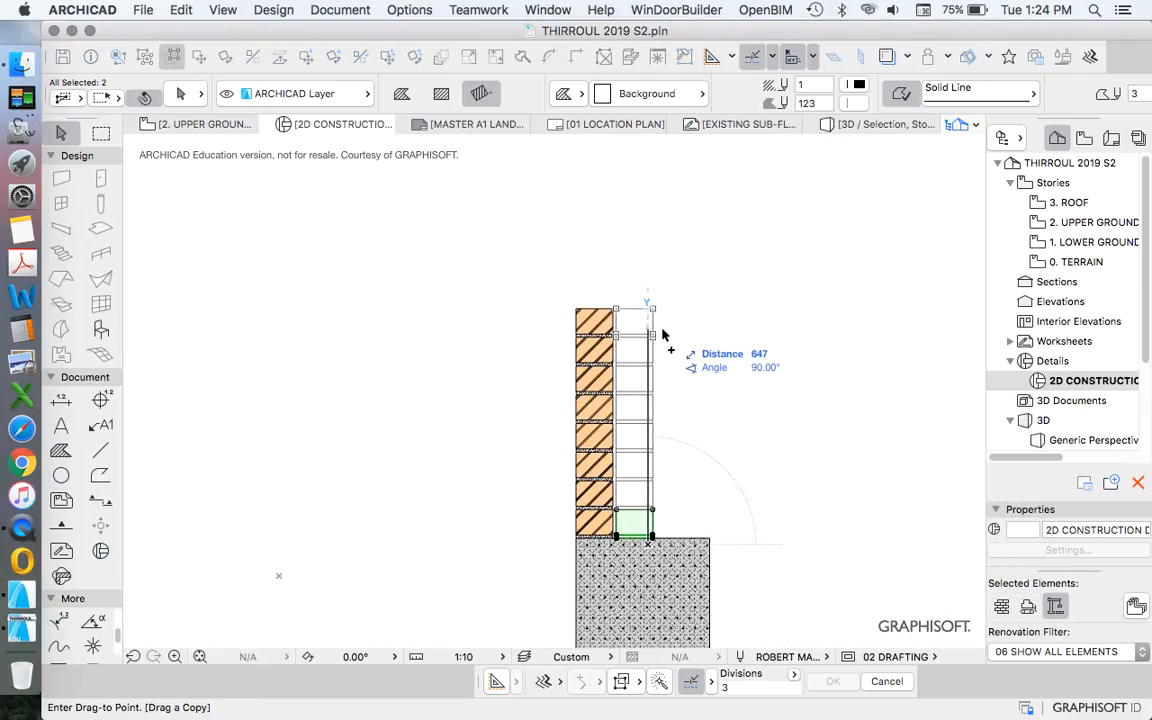
pyautogui.click(662, 334)
pyautogui.click(766, 370)
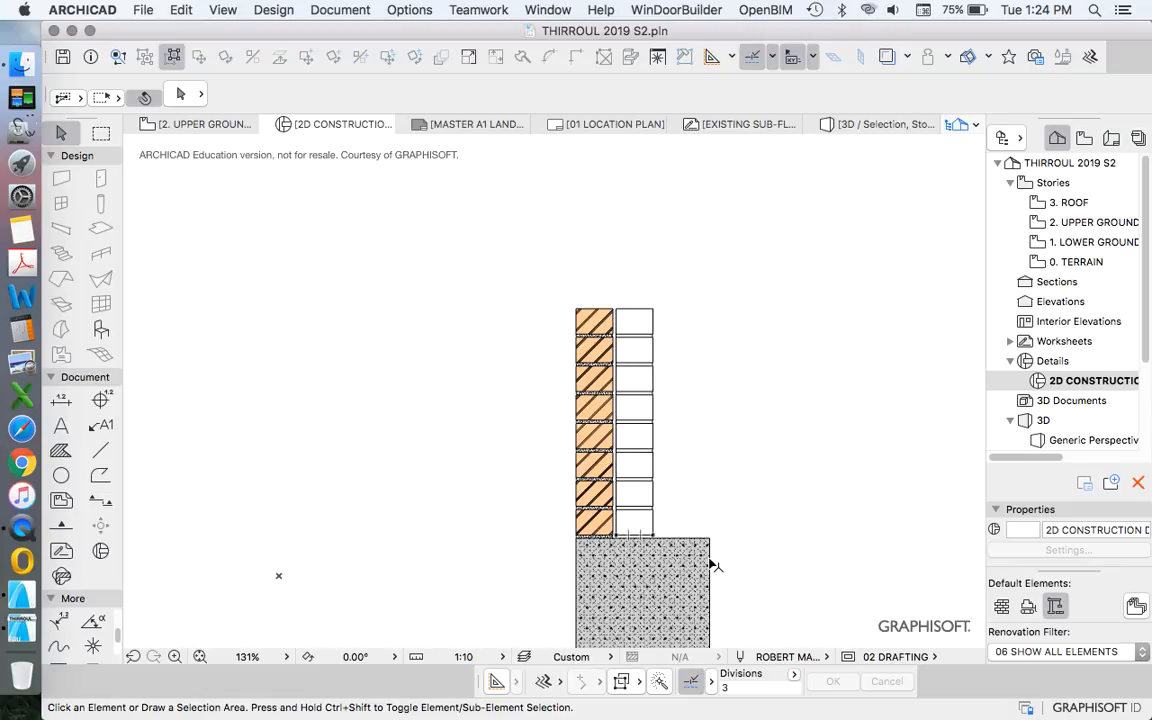
# Marquee-select the upper blocks and beds of the new stack.
pyautogui.scroll(5, 681, 535)
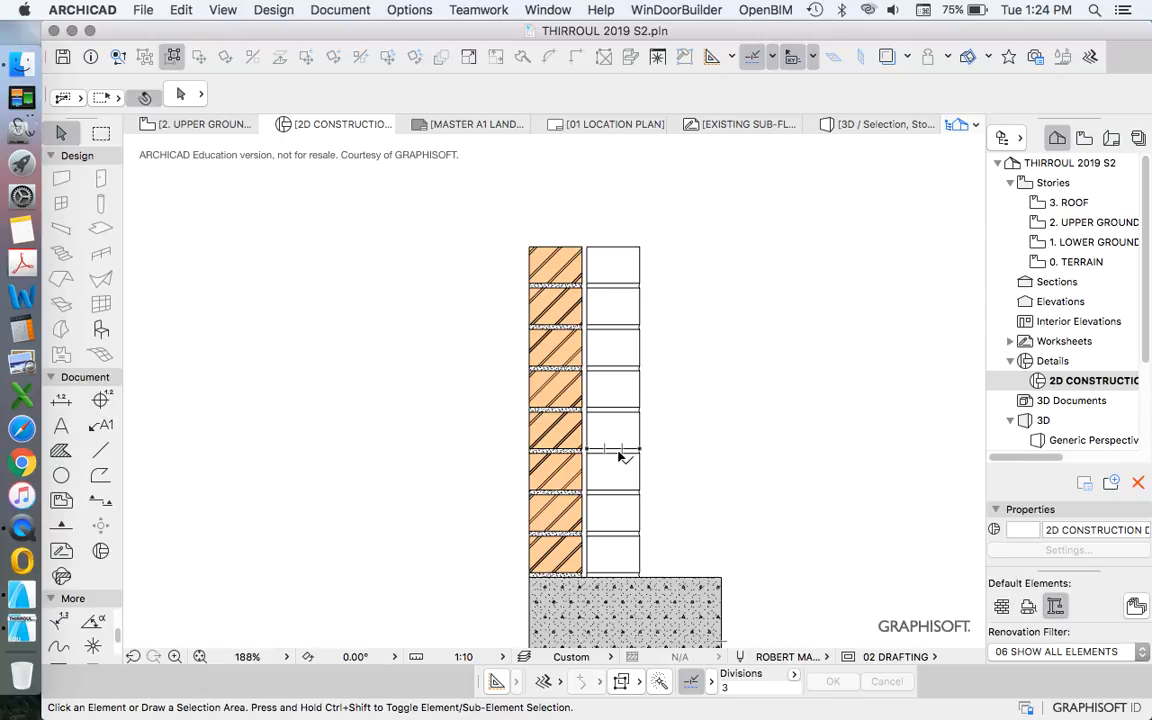
pyautogui.scroll(-2, 621, 470)
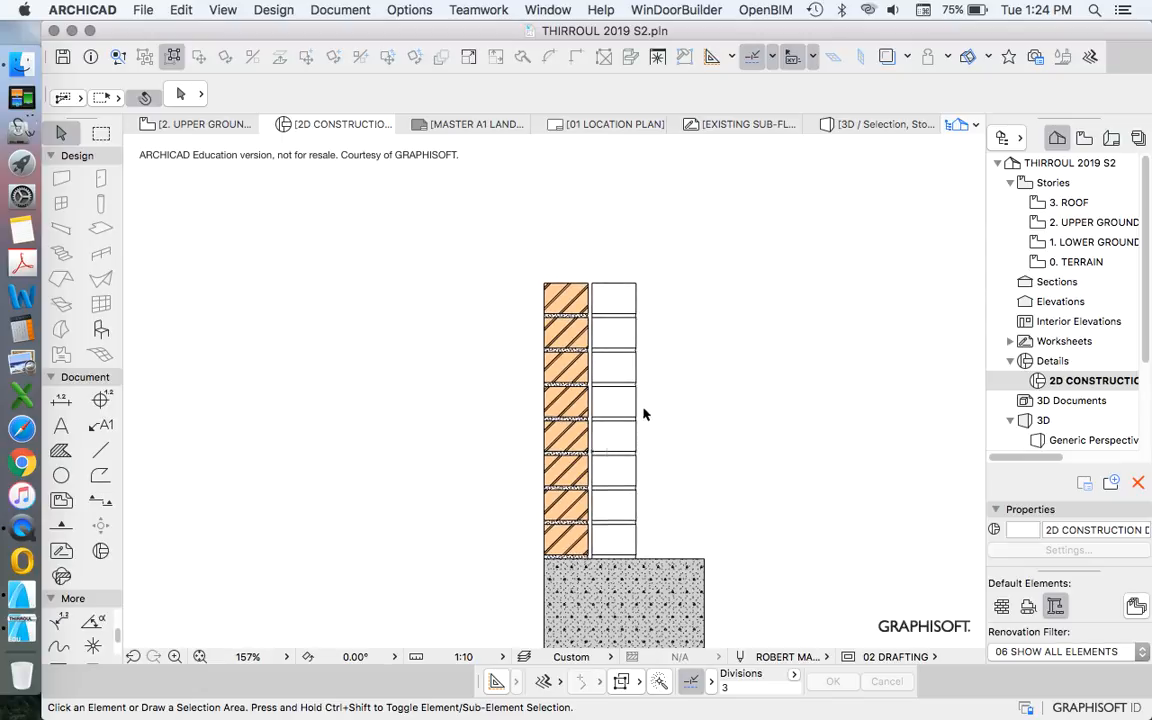
pyautogui.scroll(2, 645, 419)
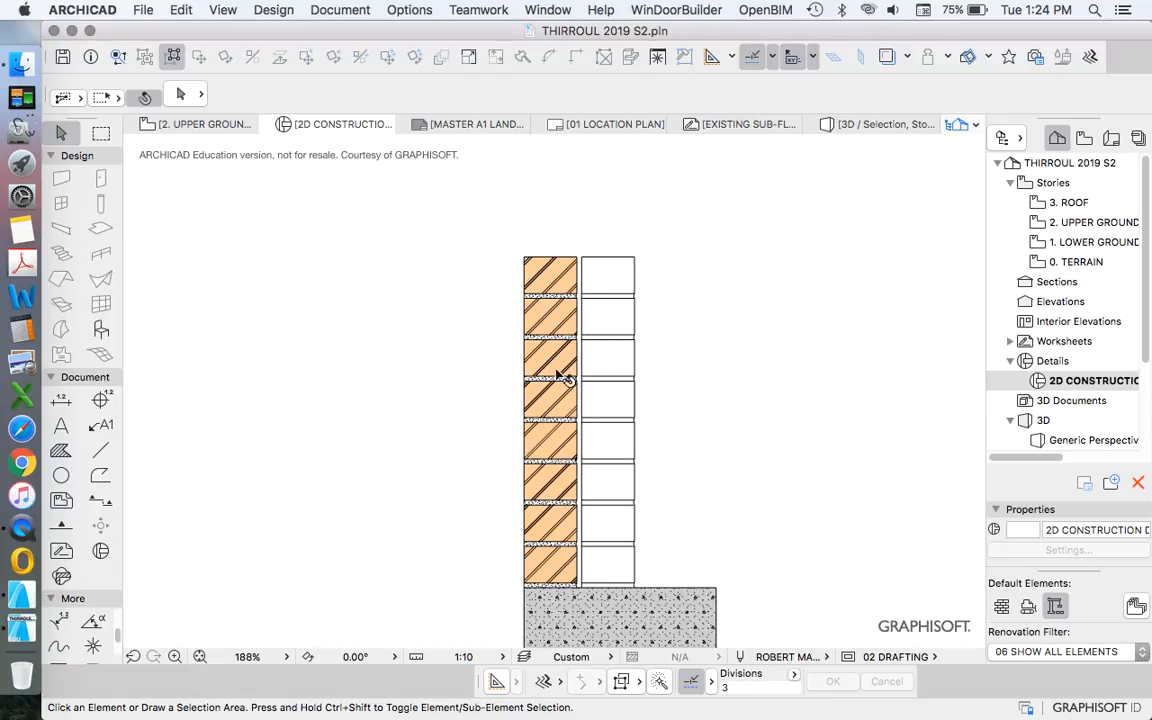
pyautogui.scroll(3, 600, 443)
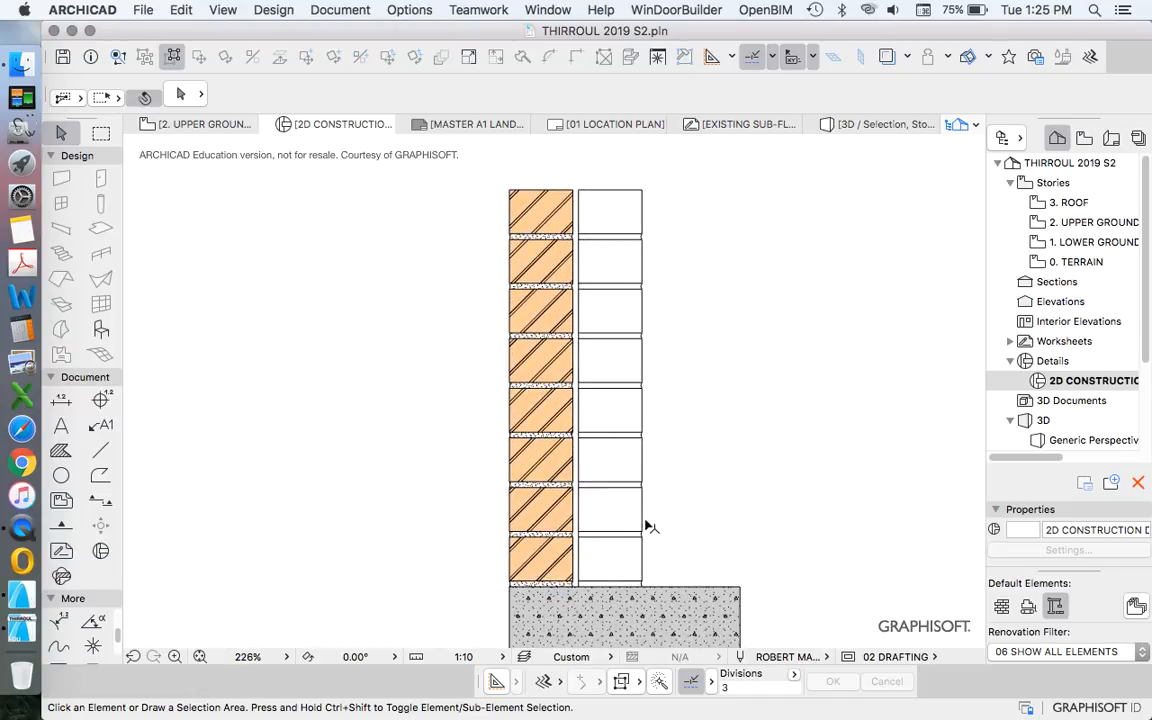
pyautogui.click(692, 519)
pyautogui.click(617, 181)
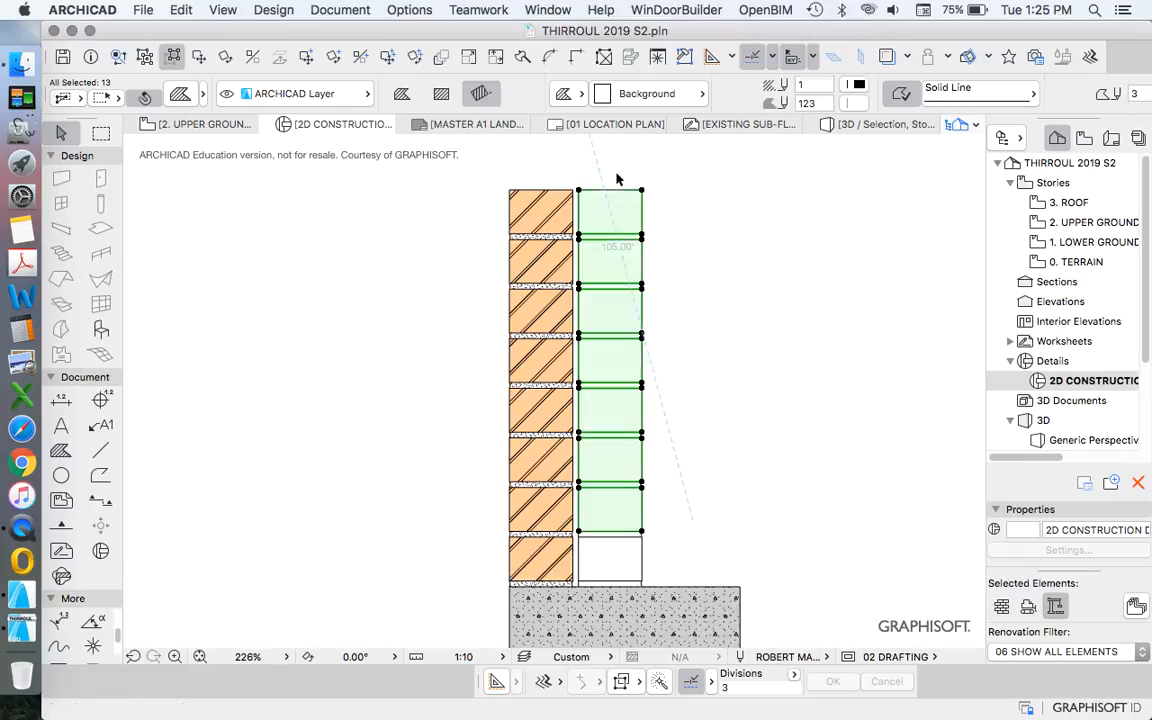
# Delete the upper blocks so only two courses remain in the right column.
pyautogui.click(674, 545)
pyautogui.moveTo(664, 510); pyautogui.dragTo(611, 205)
pyautogui.click(661, 484)
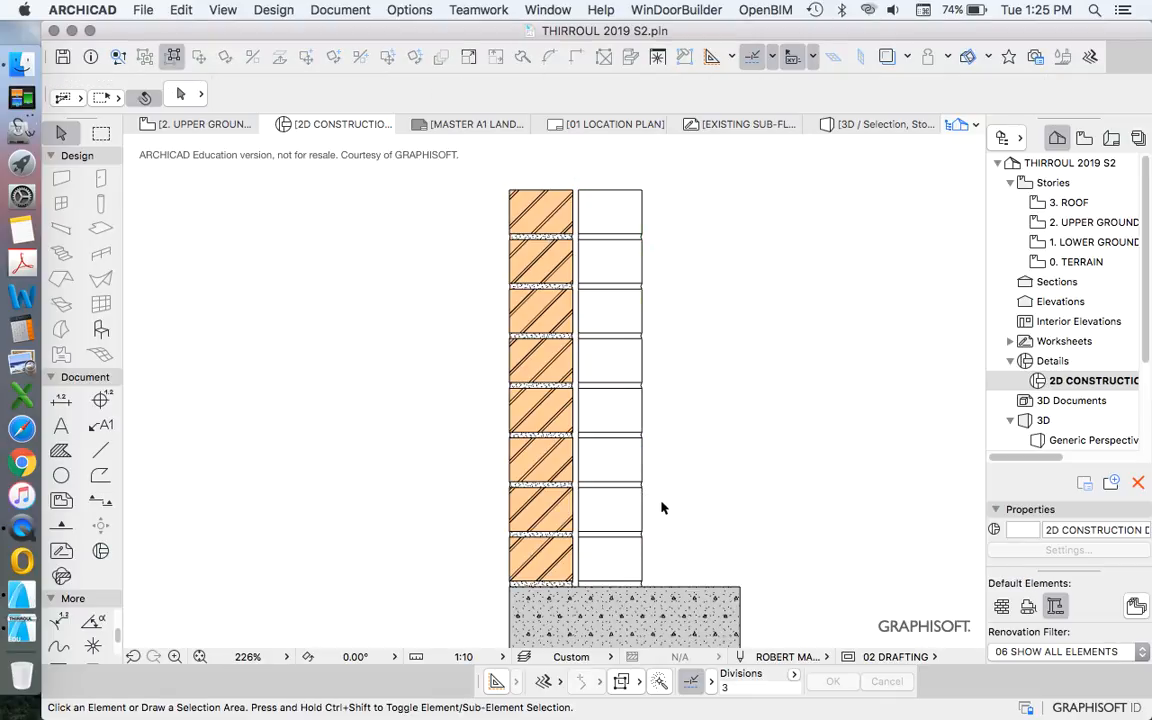
pyautogui.moveTo(664, 472); pyautogui.dragTo(614, 180)
pyautogui.press('Delete')
pyautogui.scroll(5, 643, 535)
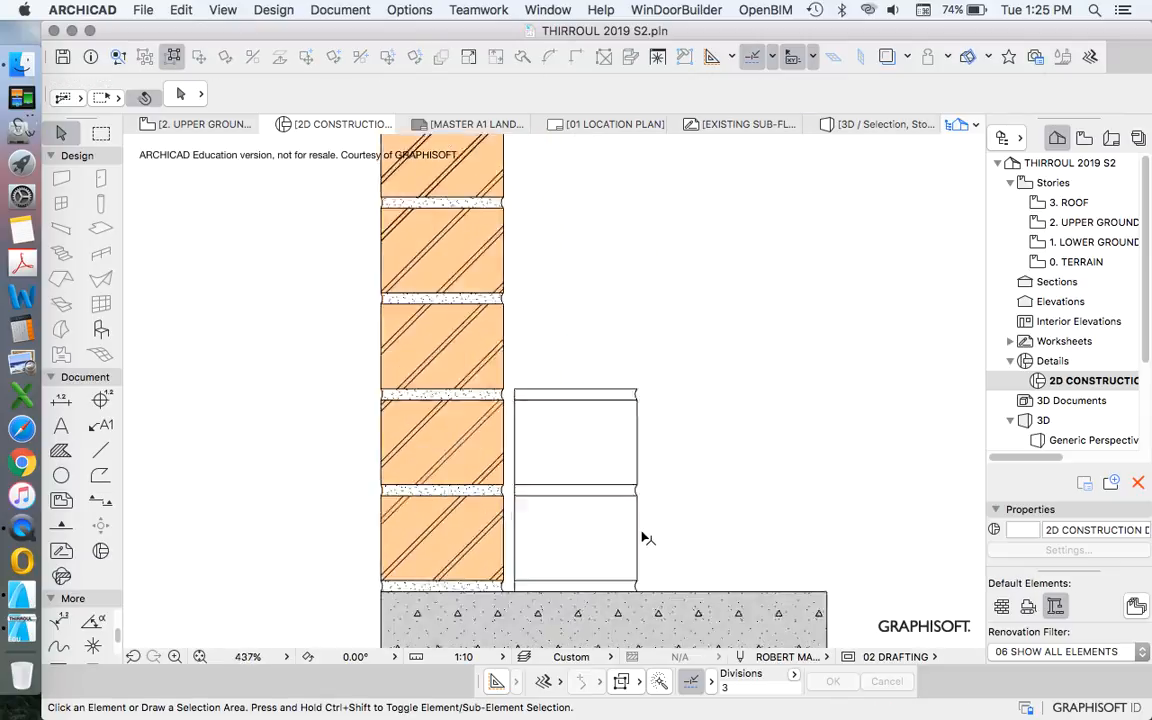
# Offset the lower block's right edge by 120 to widen it.
pyautogui.click(635, 545)
pyautogui.click(634, 544)
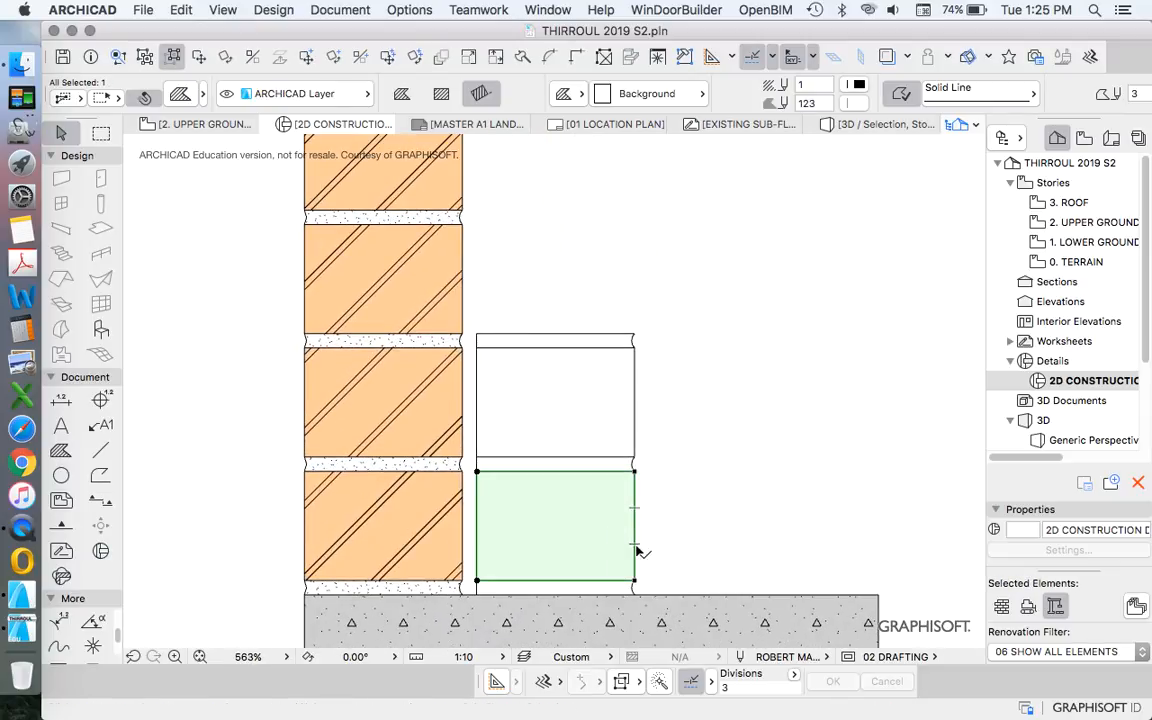
pyautogui.click(789, 439)
pyautogui.write('120')
pyautogui.press('Return')
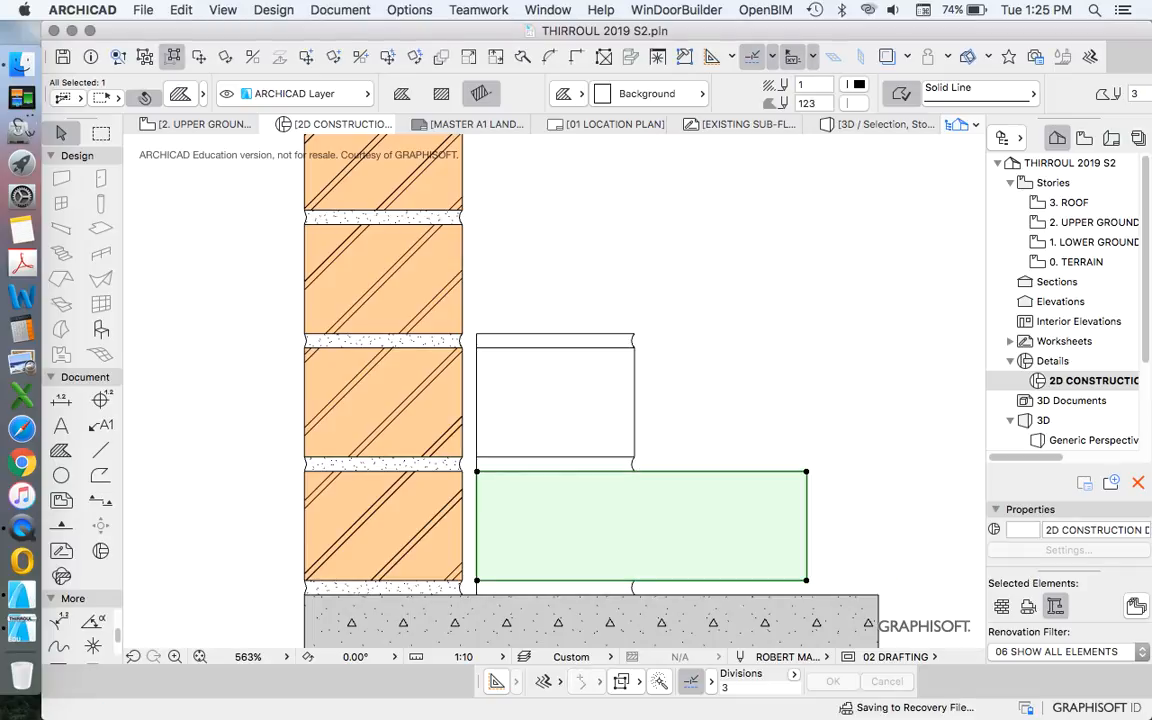
pyautogui.press('Escape')
# Delete the top bed strip and copy the upper block with its bed 120 to the side.
pyautogui.click(633, 340)
pyautogui.press('Delete')
pyautogui.click(662, 316)
pyautogui.click(590, 456)
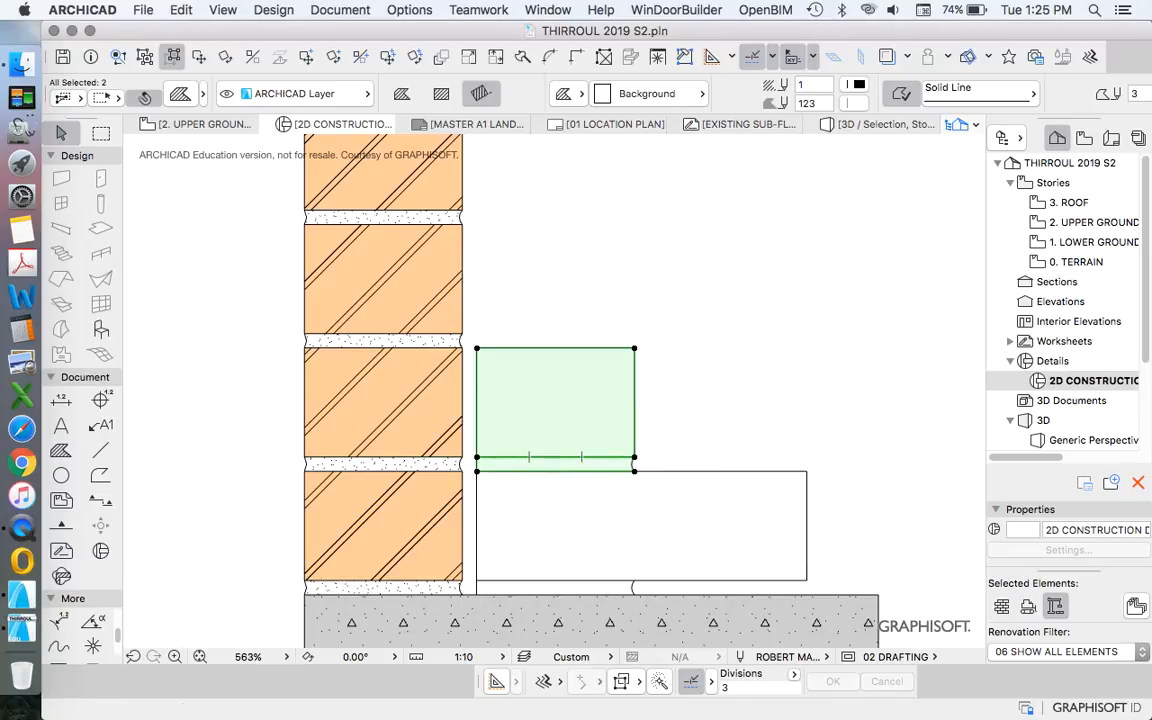
pyautogui.press('super+shift+d')
pyautogui.click(509, 414)
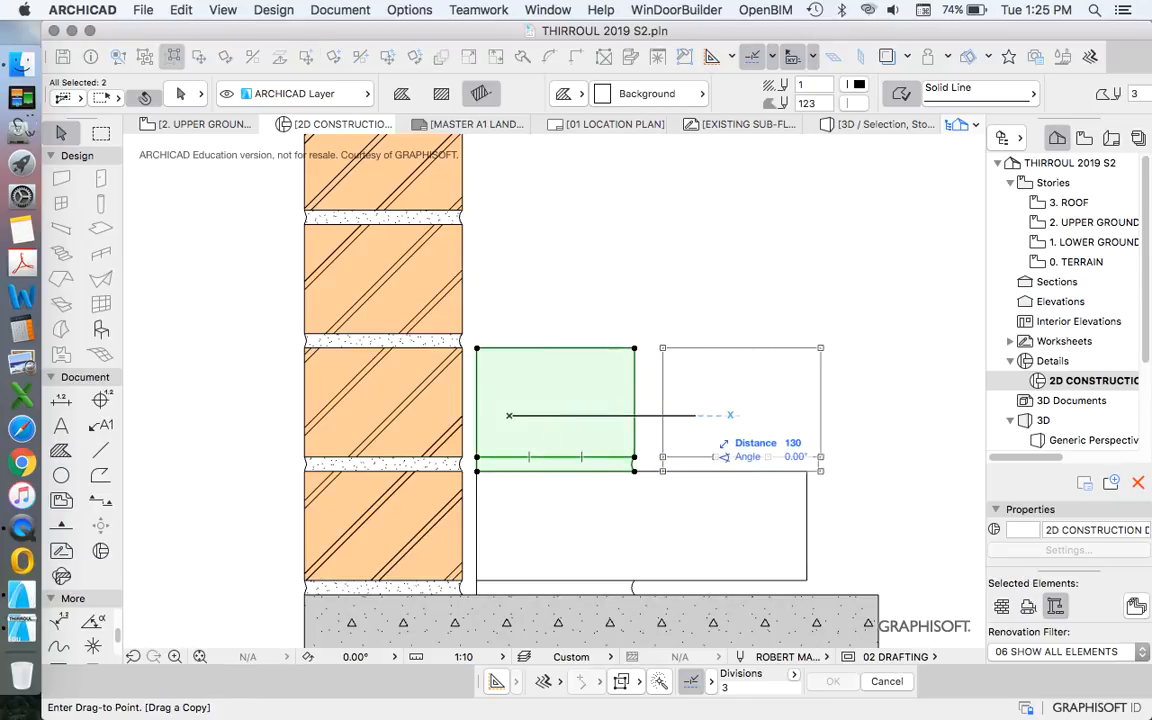
pyautogui.write('120')
pyautogui.press('Return')
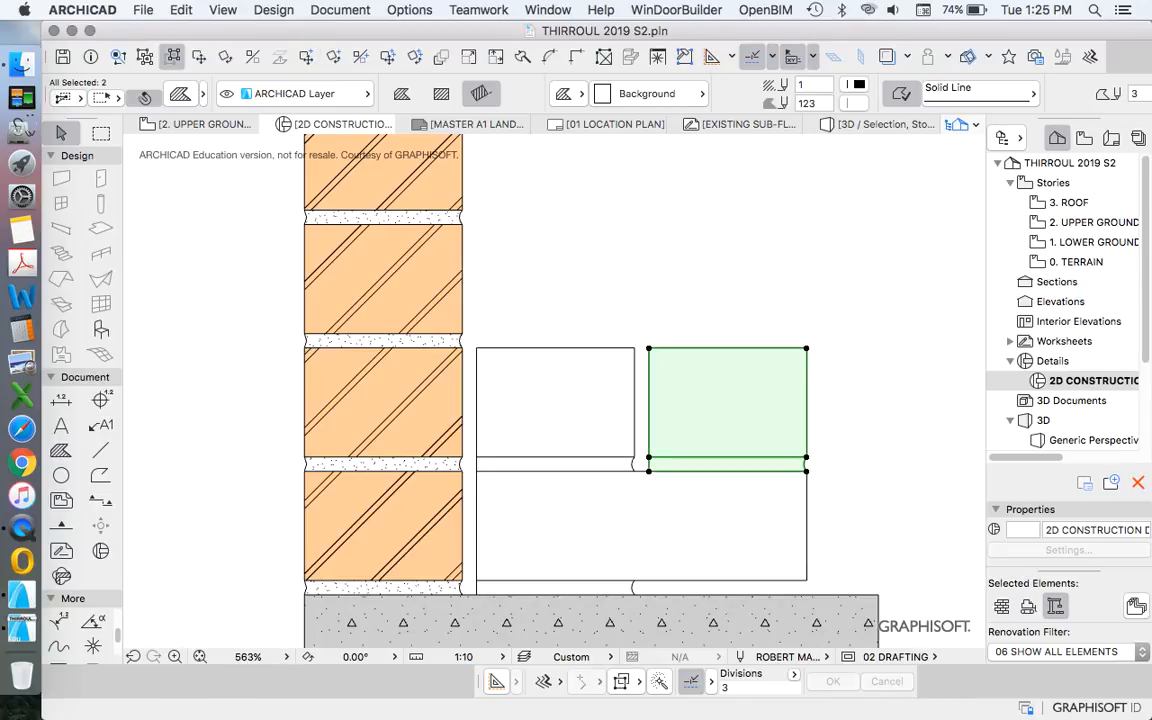
pyautogui.press('Escape')
pyautogui.scroll(3, 654, 436)
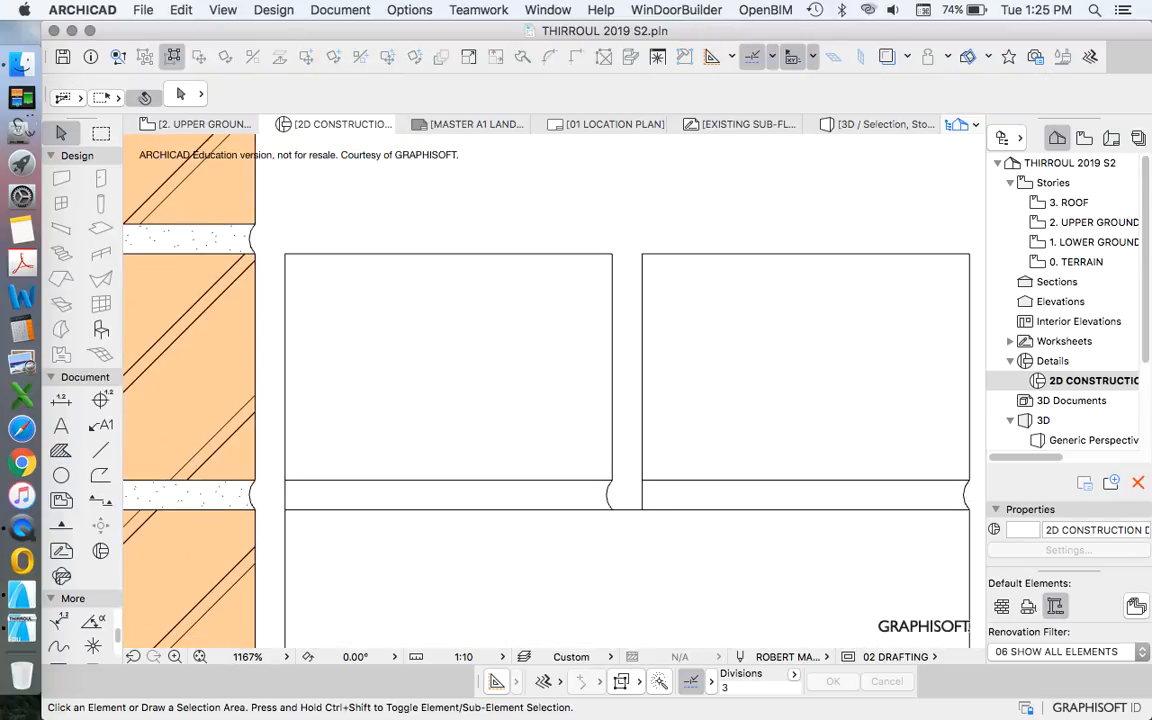
# Delete the left mortar strip and extend the right strip left to the brick column.
pyautogui.click(627, 494)
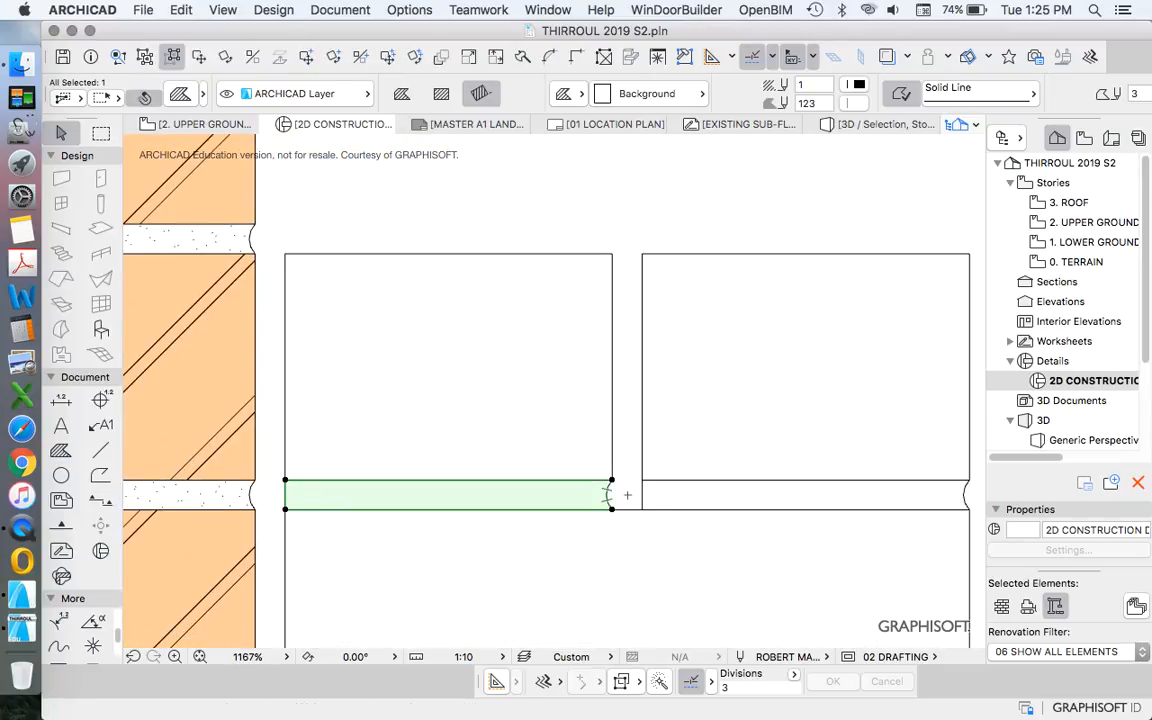
pyautogui.press('Delete')
pyautogui.click(642, 493)
pyautogui.click(642, 490)
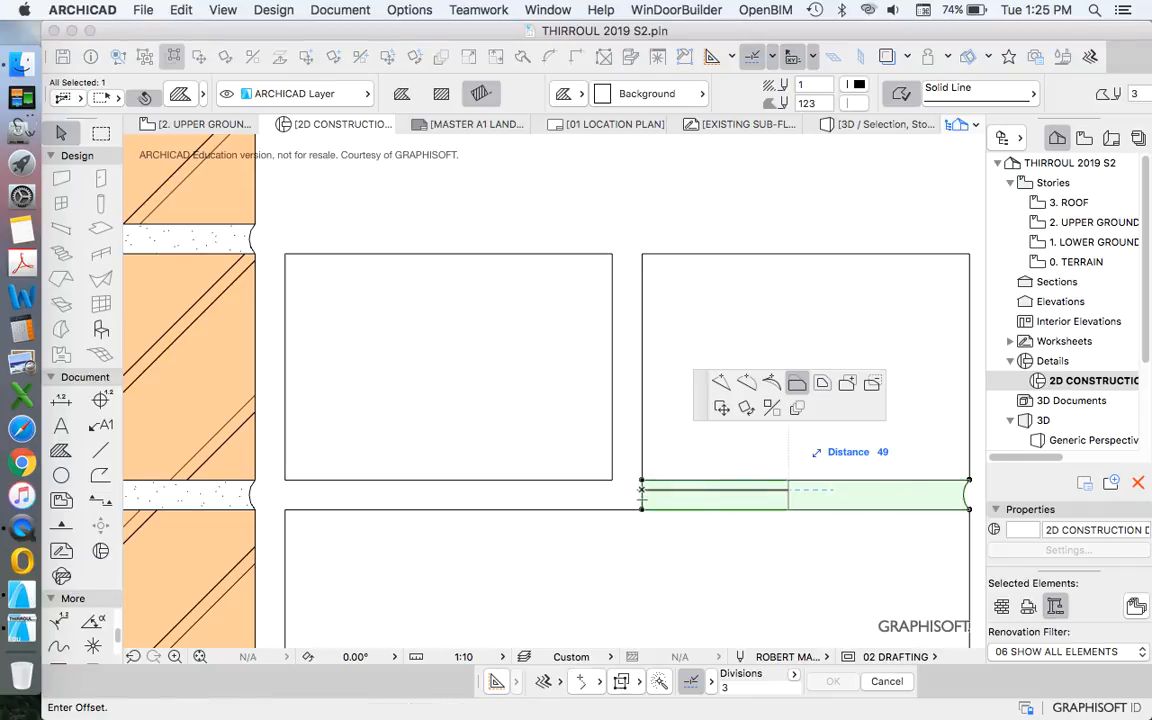
pyautogui.click(285, 494)
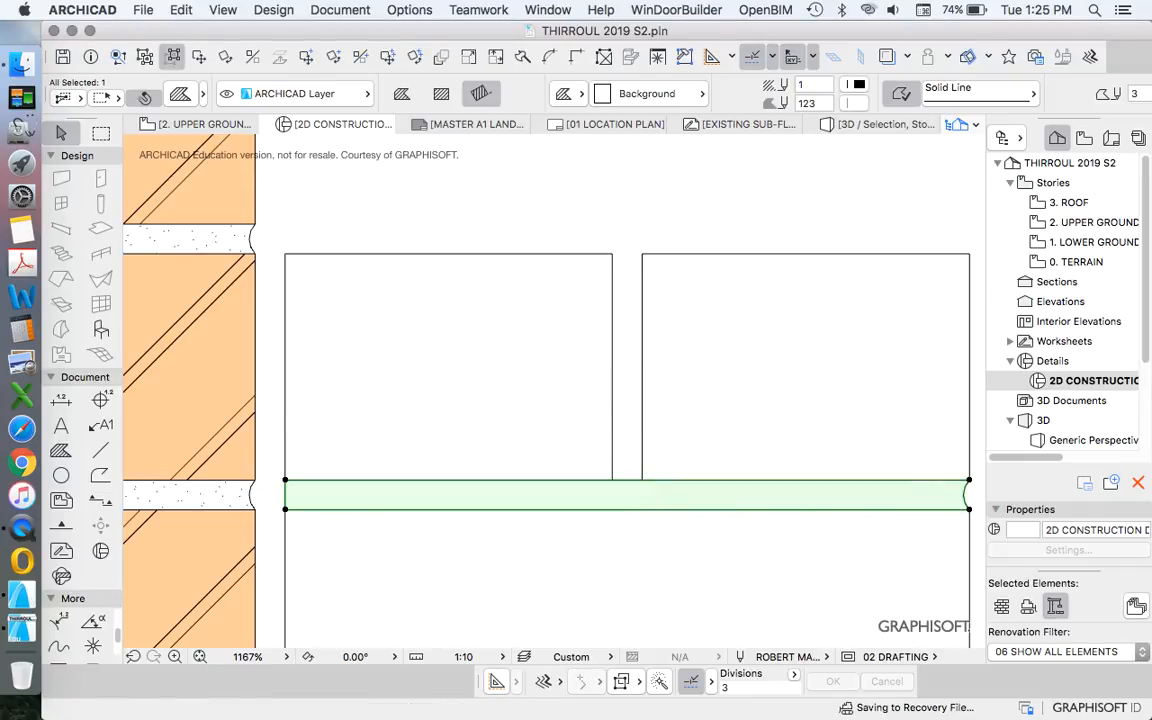
pyautogui.scroll(-5, 587, 327)
pyautogui.press('Escape')
pyautogui.scroll(6, 598, 460)
# Stretch the bottom mortar bed to both the block's right and left edges.
pyautogui.moveTo(602, 475); pyautogui.dragTo(822, 472)
pyautogui.scroll(-3, 632, 472)
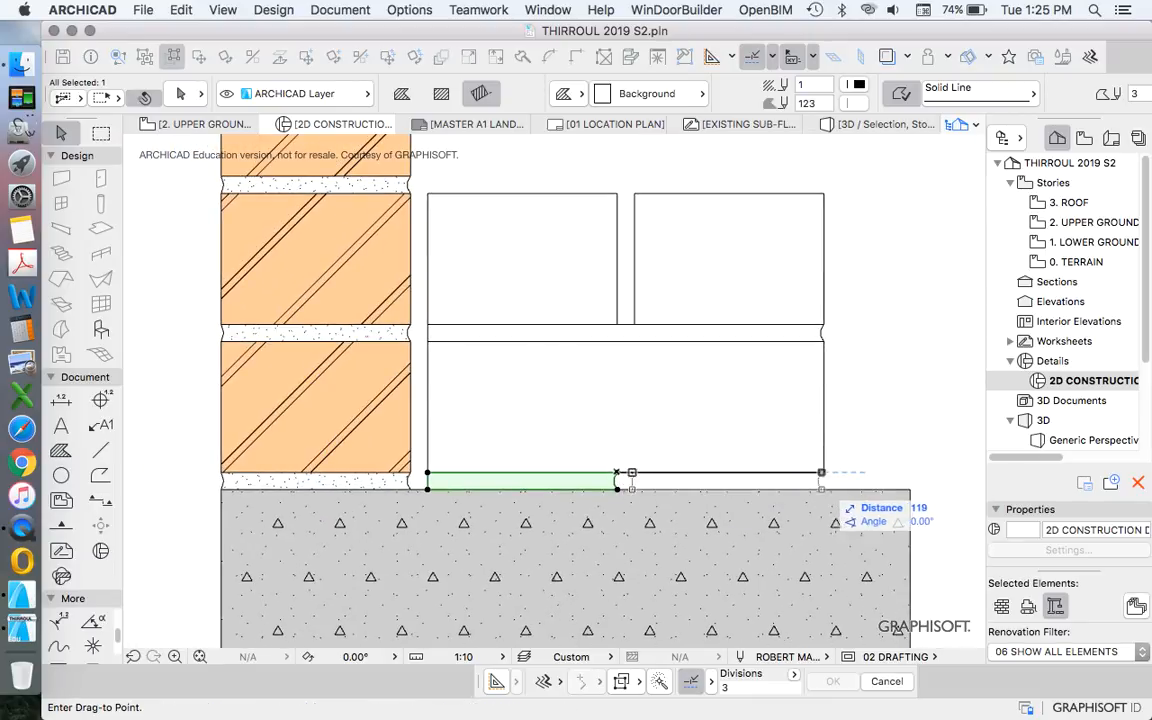
pyautogui.click(821, 472)
pyautogui.scroll(4, 622, 481)
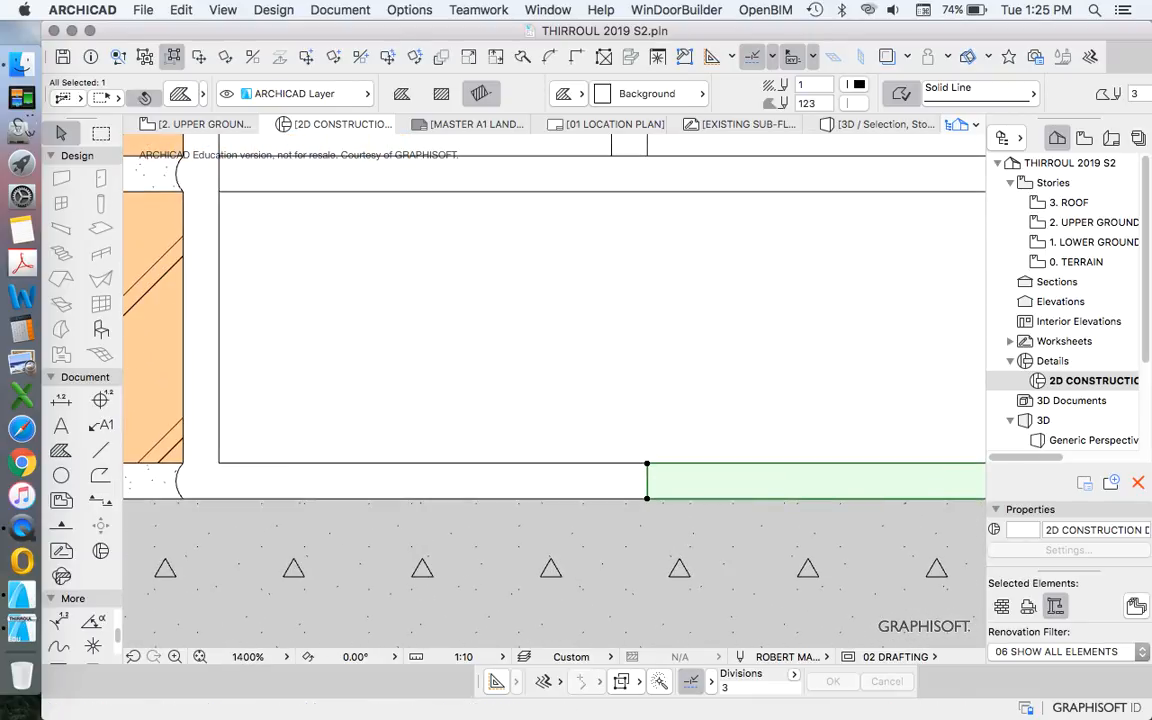
pyautogui.click(647, 481)
pyautogui.scroll(-3, 633, 477)
pyautogui.click(432, 478)
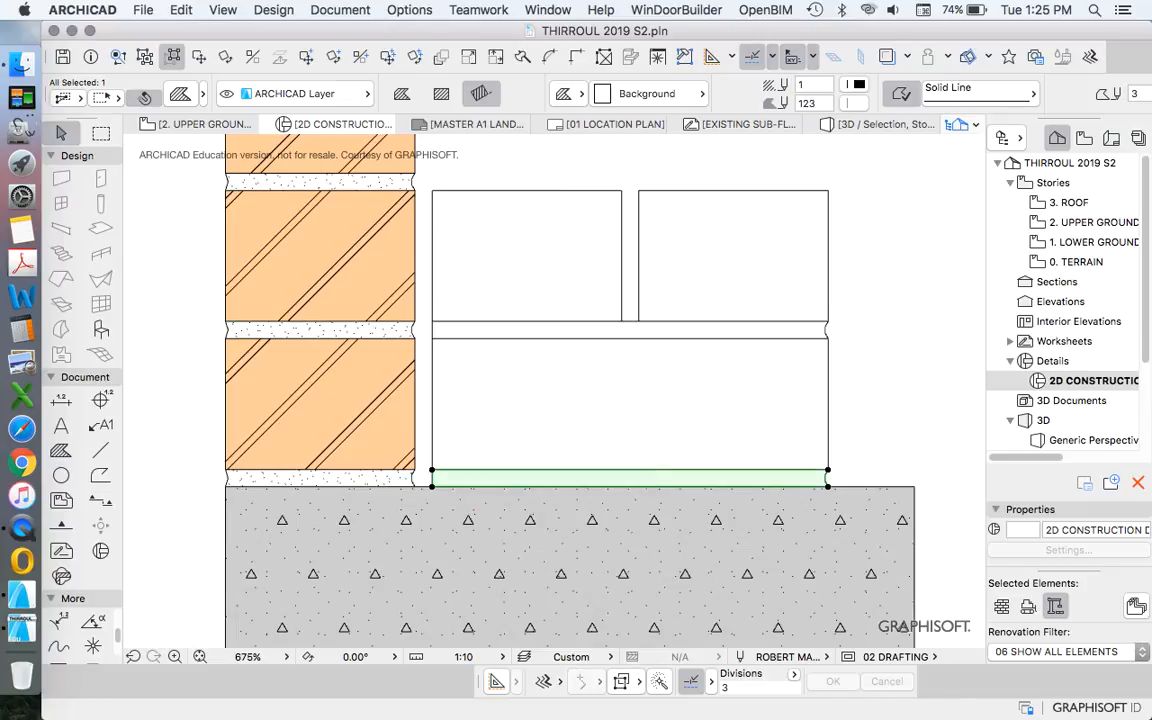
pyautogui.press('Escape')
# Marquee-select all the blocks and mortar beds beside the column.
pyautogui.scroll(-2, 631, 503)
pyautogui.scroll(-2, 710, 425)
pyautogui.scroll(-3, 777, 470)
pyautogui.scroll(4, 790, 430)
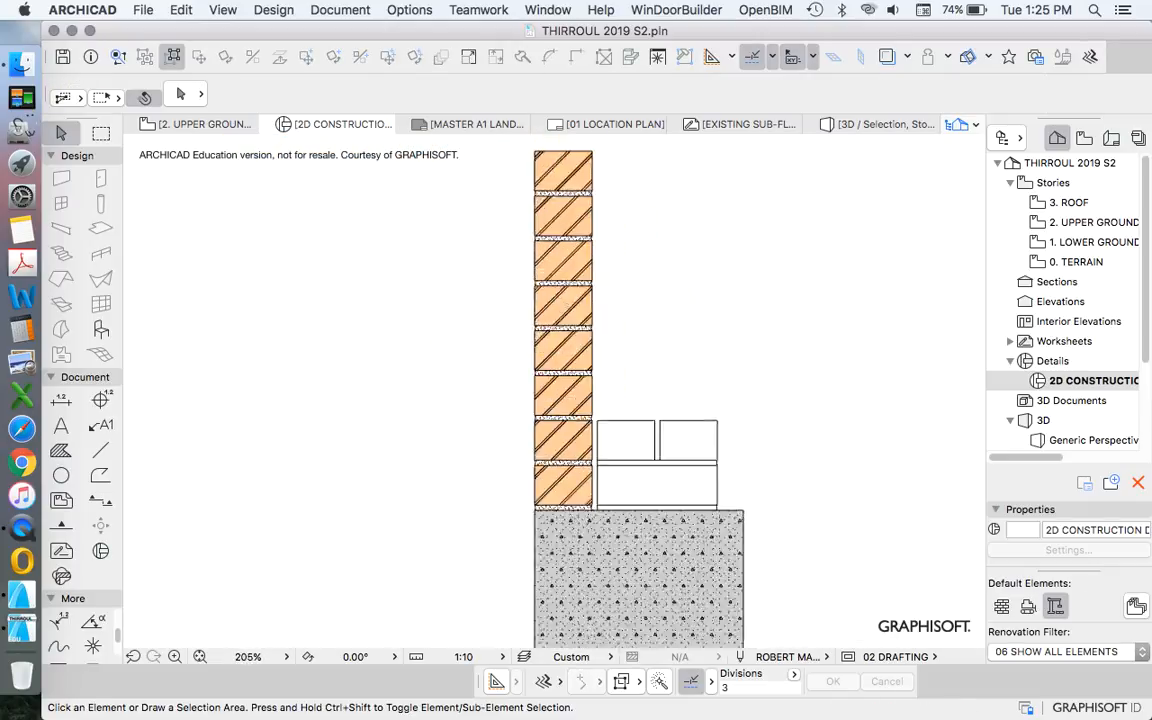
pyautogui.scroll(2, 631, 481)
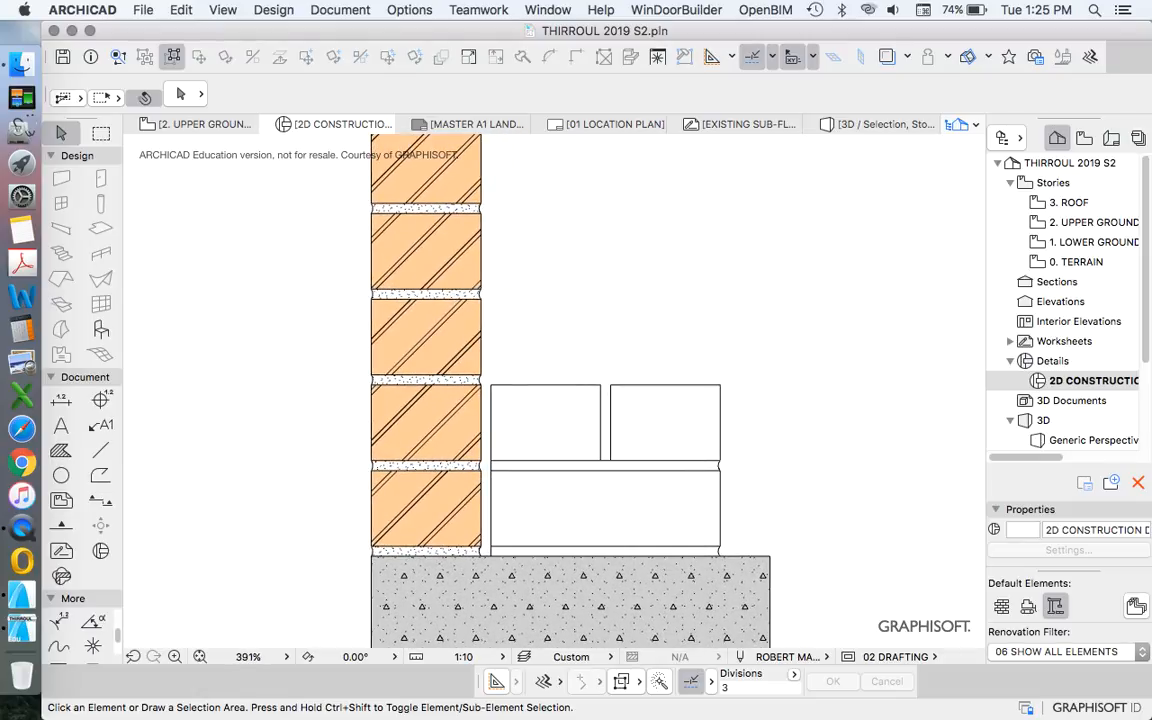
pyautogui.scroll(2, 671, 421)
pyautogui.moveTo(812, 316); pyautogui.dragTo(492, 587)
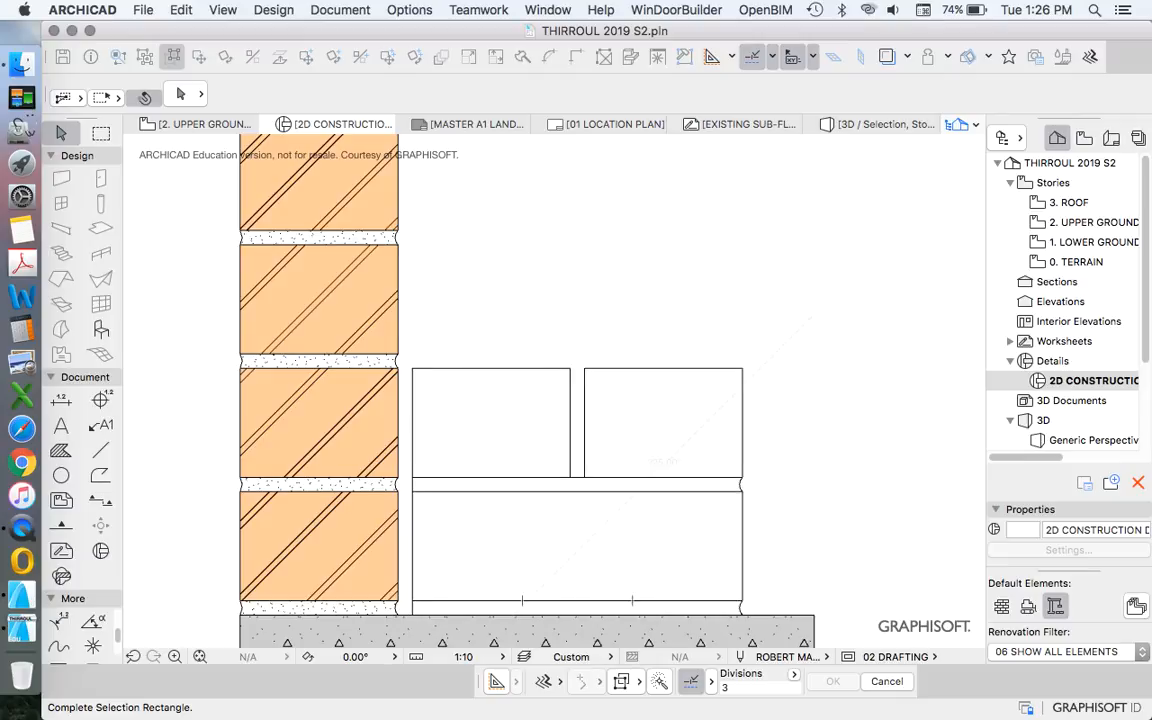
pyautogui.scroll(-6, 560, 590)
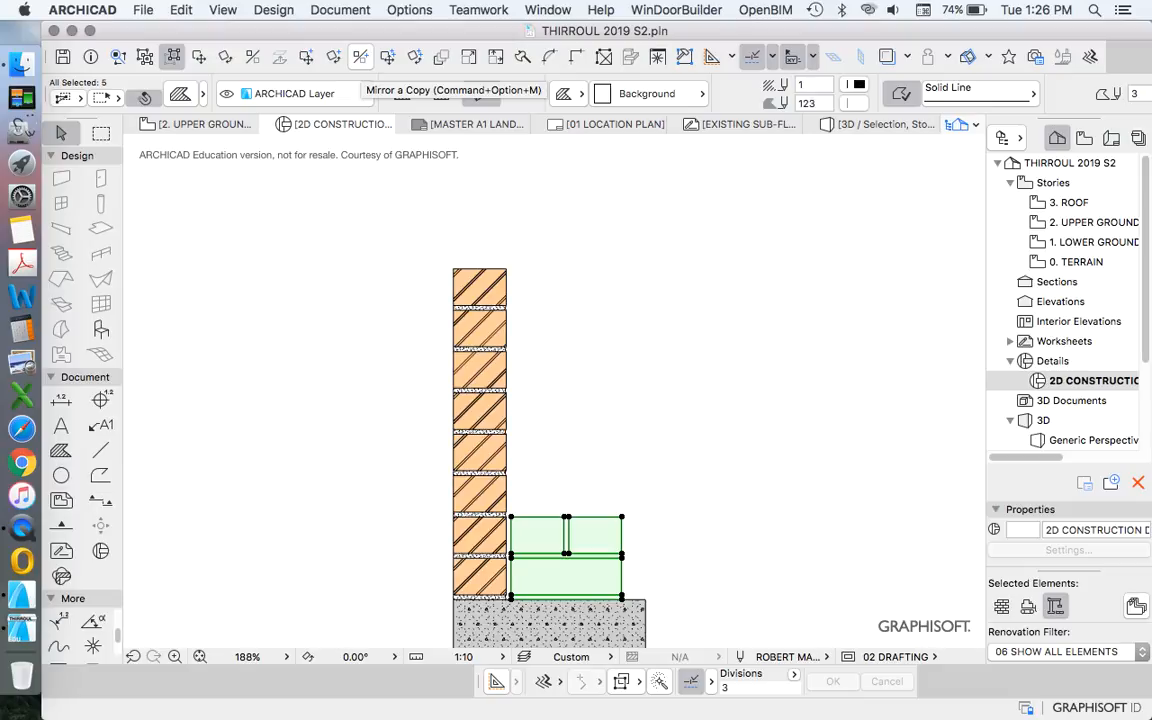
# Try a mirror copy and the Multiply settings, cancelling both without applying.
pyautogui.click(360, 57)
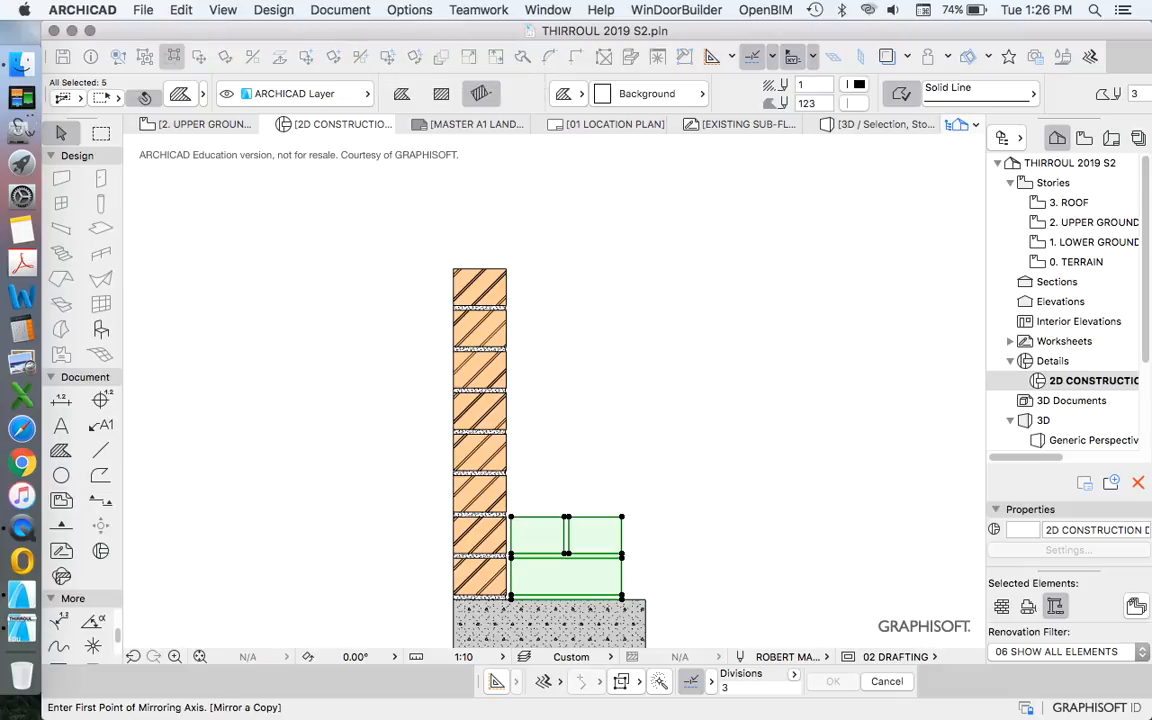
pyautogui.click(415, 57)
pyautogui.press('Escape')
pyautogui.rightClick(730, 322)
pyautogui.moveTo(838, 478)
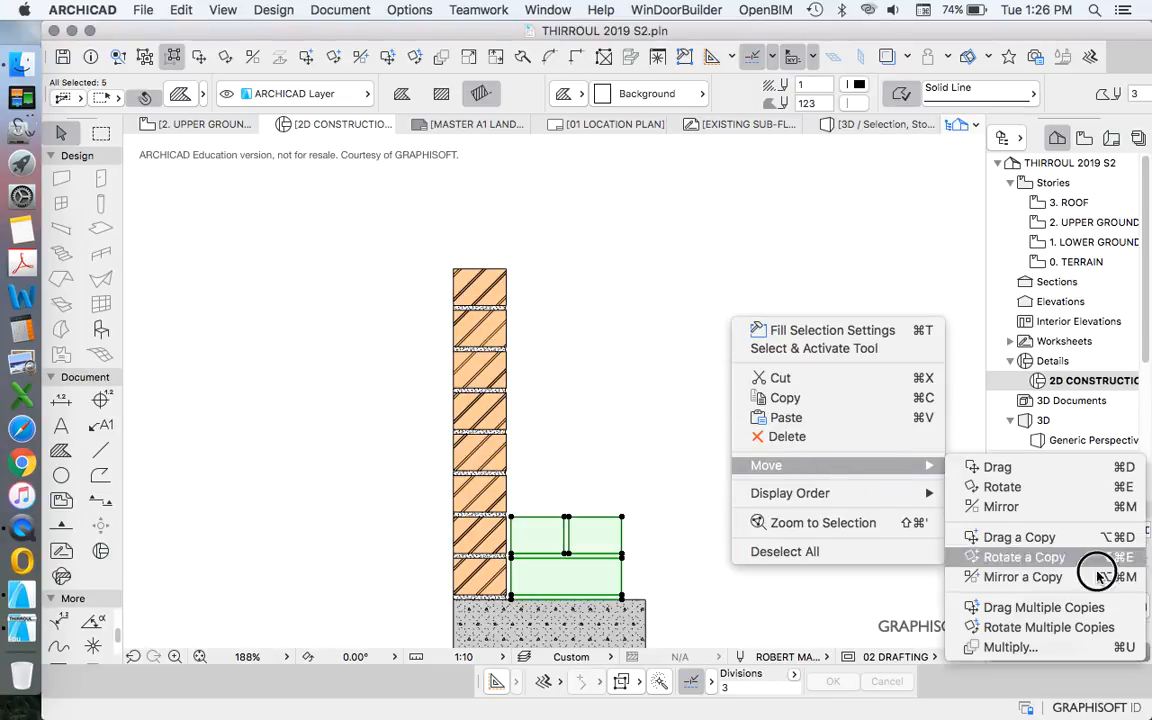
pyautogui.click(1041, 650)
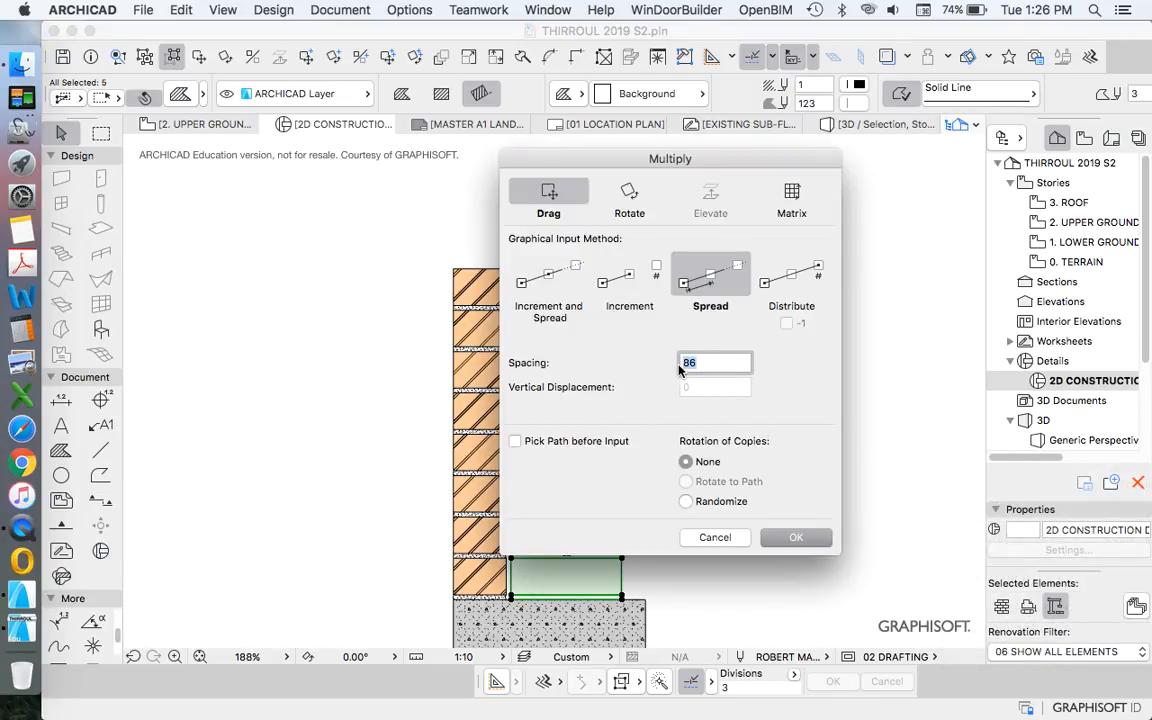
pyautogui.press('Escape')
# Drag multiple copies of the two-course set upward from its base to the column's top.
pyautogui.rightClick(617, 238)
pyautogui.moveTo(725, 386)
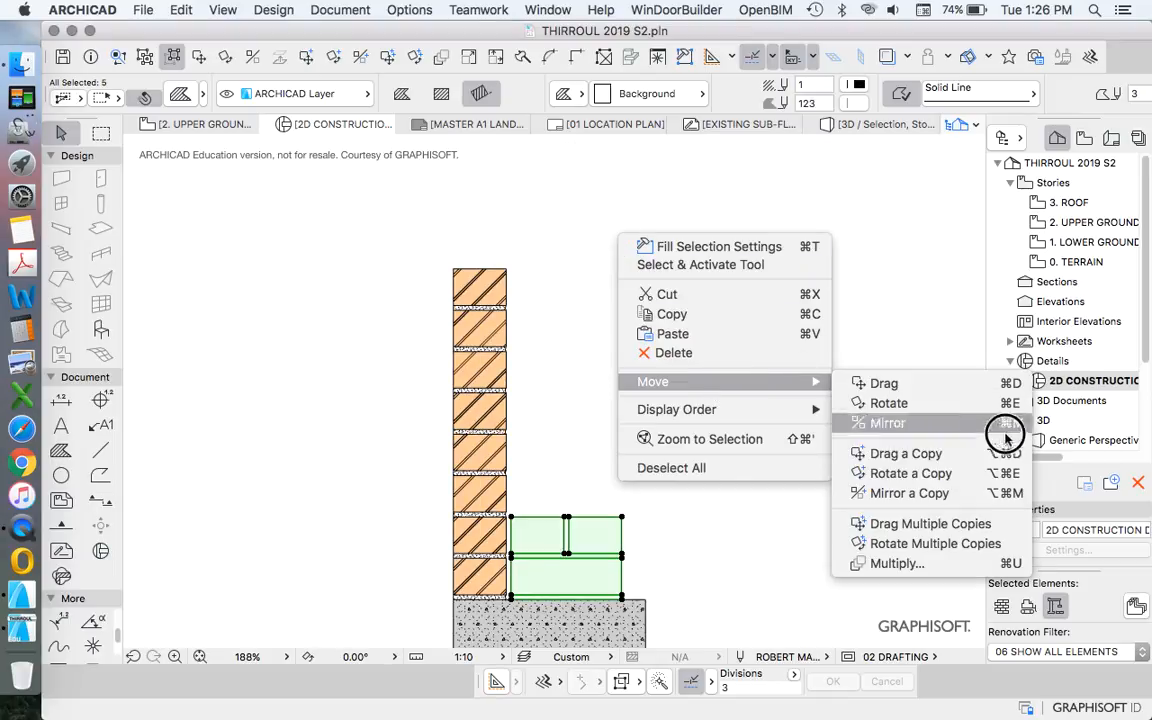
pyautogui.click(960, 523)
pyautogui.scroll(5, 625, 600)
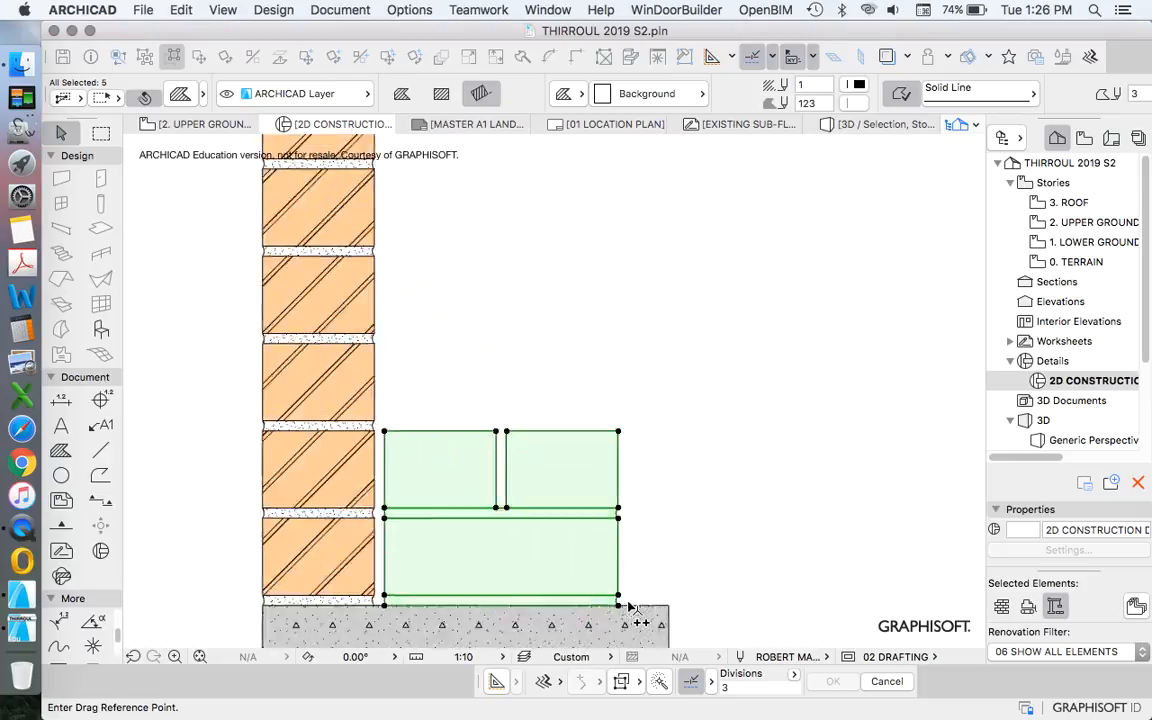
pyautogui.scroll(2, 628, 606)
pyautogui.click(583, 607)
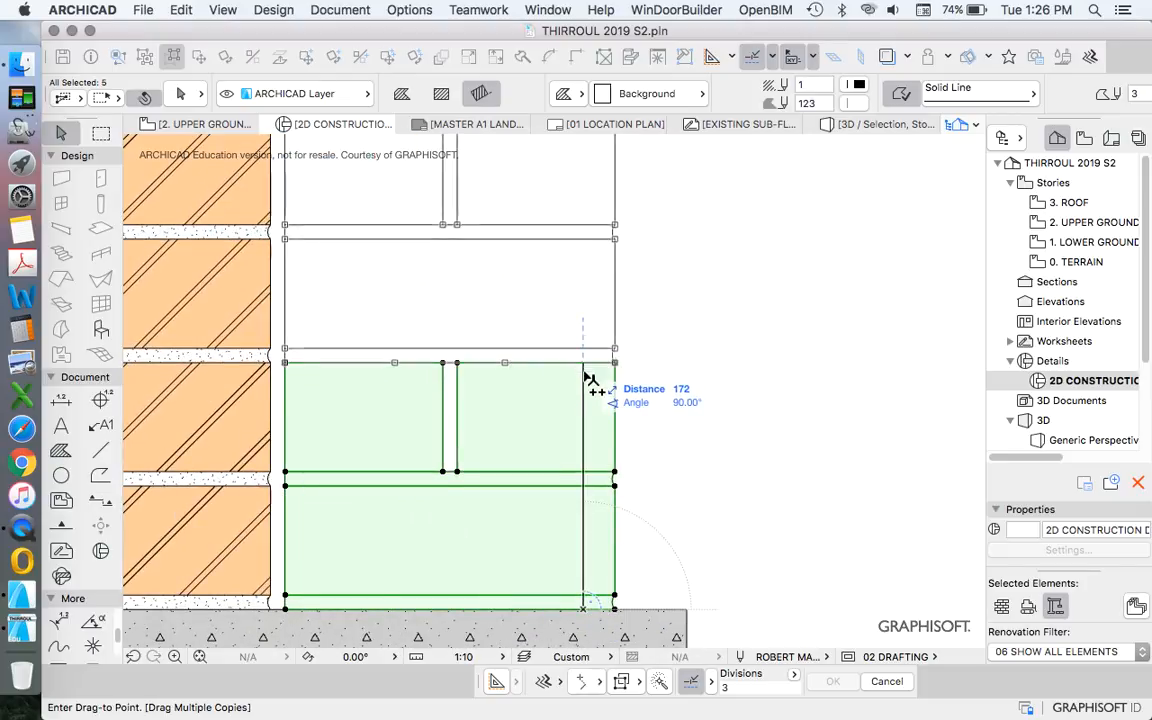
pyautogui.scroll(-4, 592, 340)
pyautogui.scroll(3, 600, 312)
pyautogui.click(611, 347)
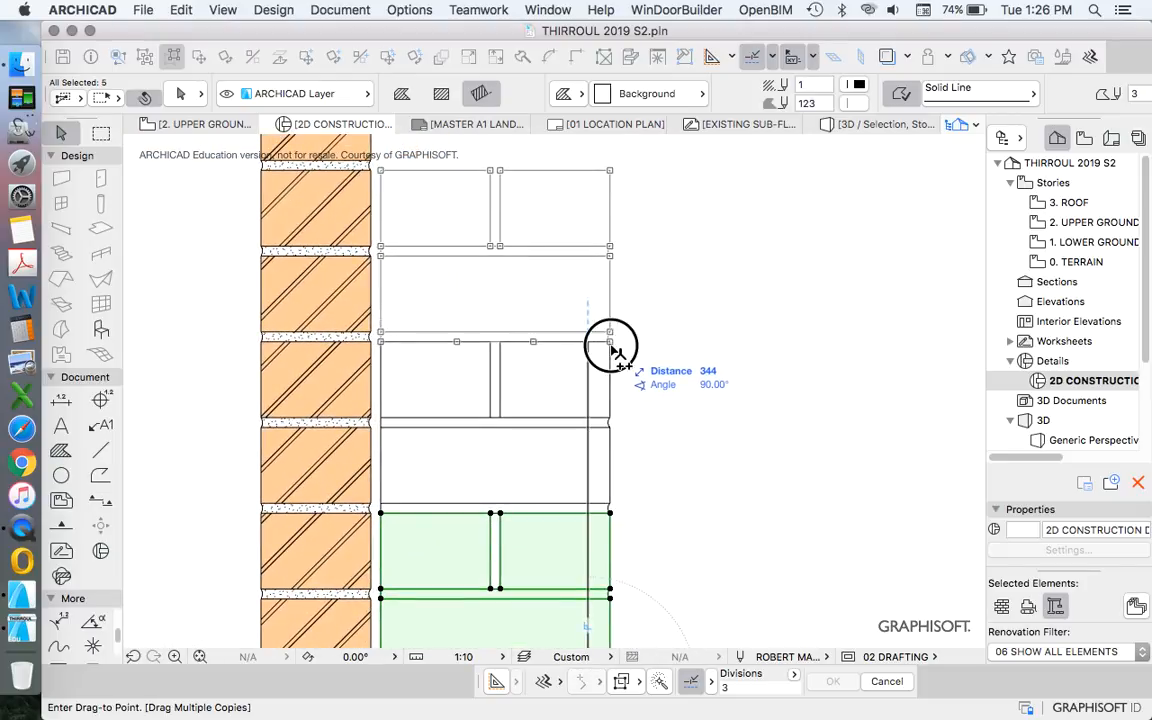
pyautogui.scroll(-4, 579, 375)
pyautogui.scroll(4, 582, 265)
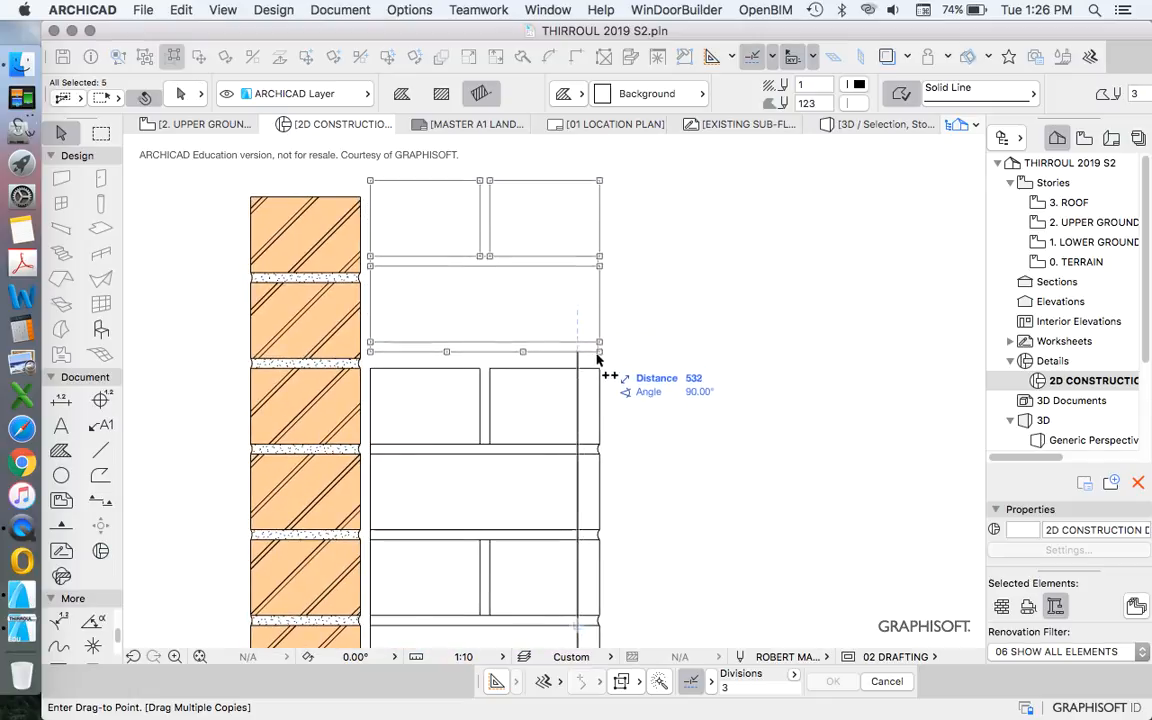
pyautogui.click(600, 357)
pyautogui.scroll(-2, 590, 330)
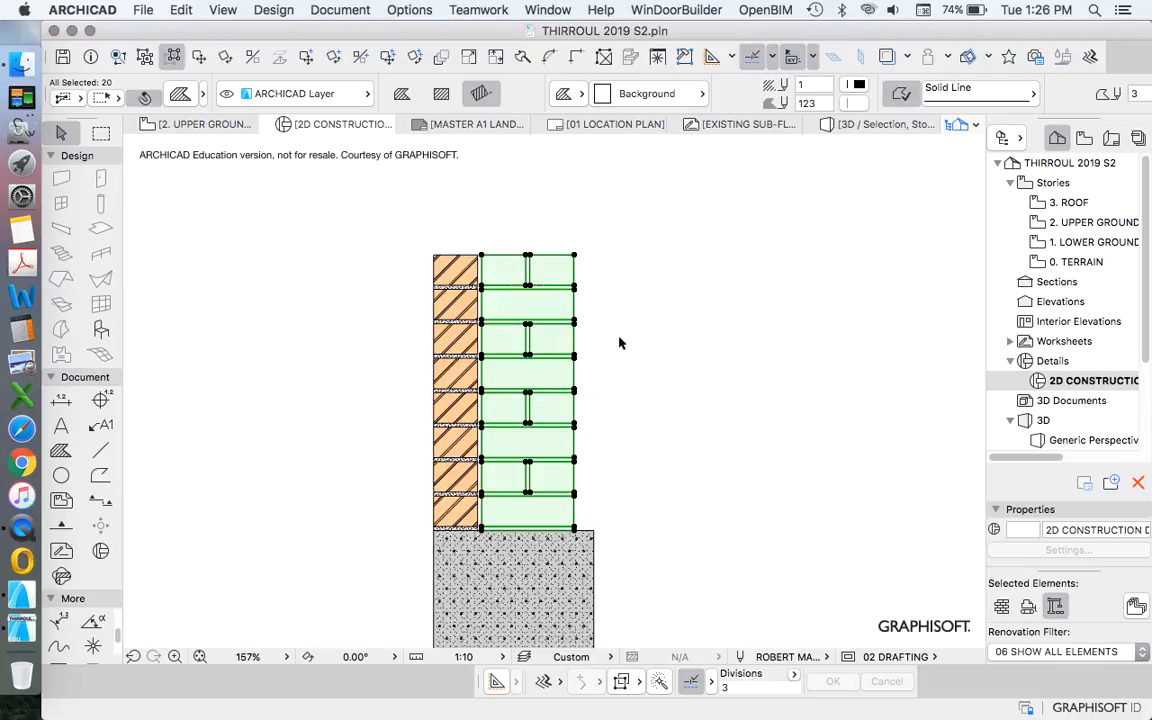
pyautogui.scroll(2, 619, 341)
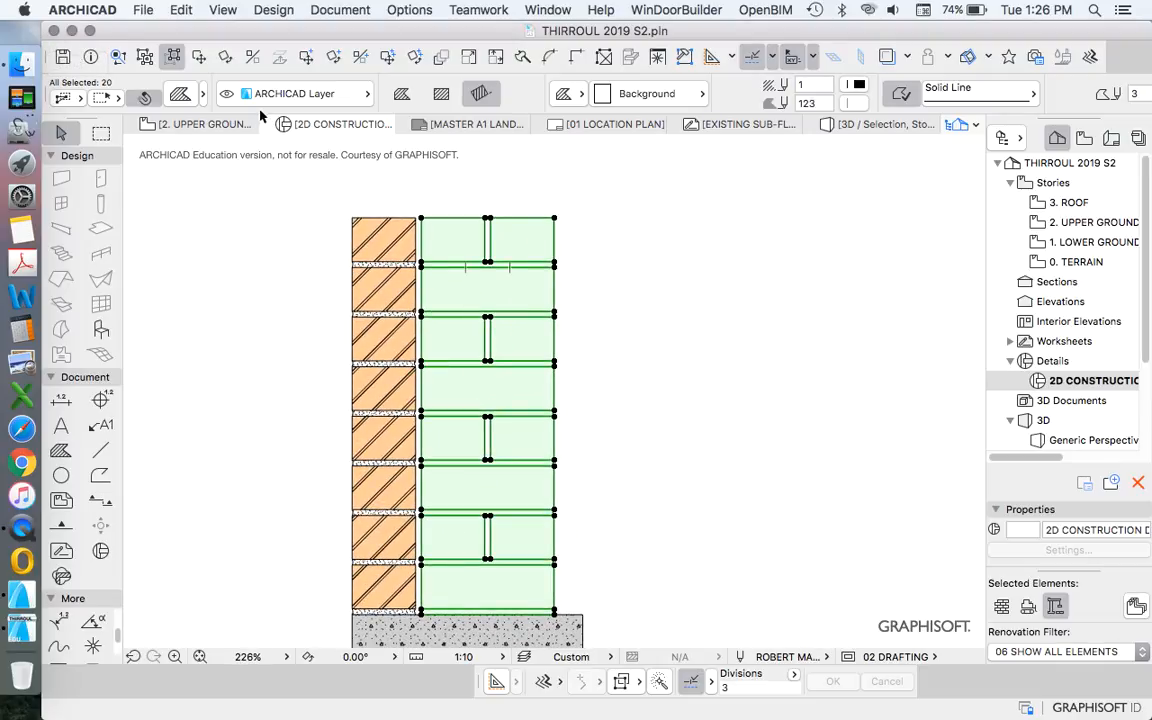
# Group the stacked white blocks and mortar beds via Edit > Grouping, then deselect.
pyautogui.click(179, 10)
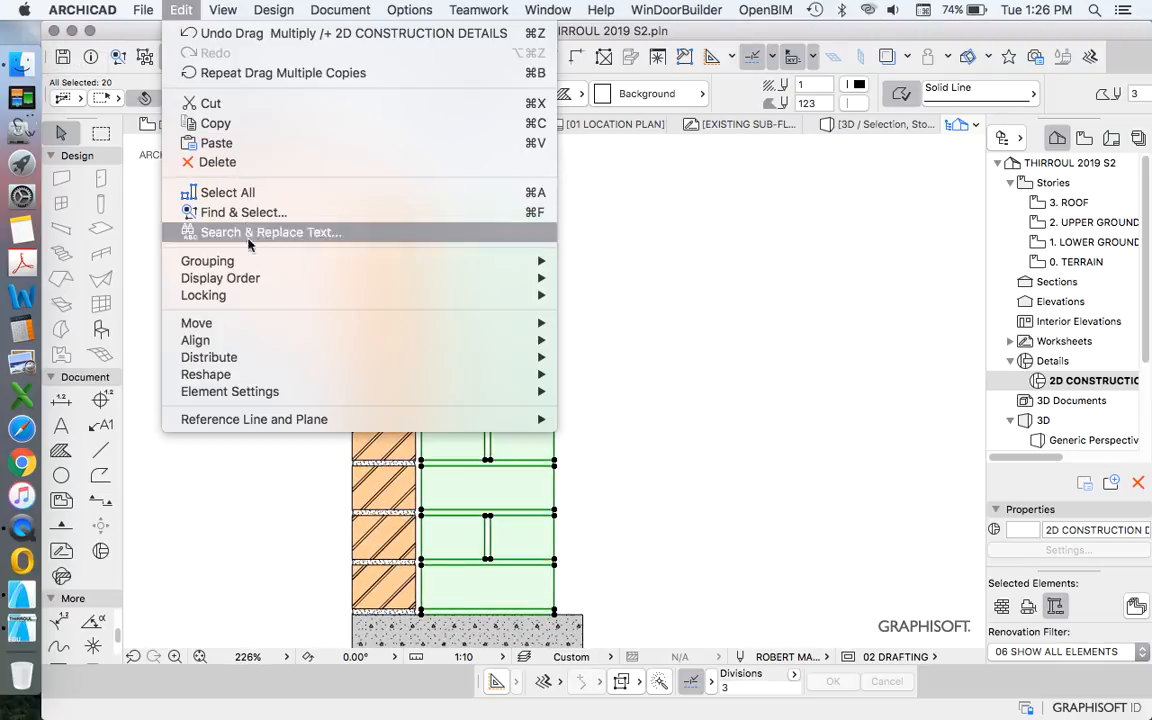
pyautogui.moveTo(205, 257)
pyautogui.click(588, 262)
pyautogui.click(706, 354)
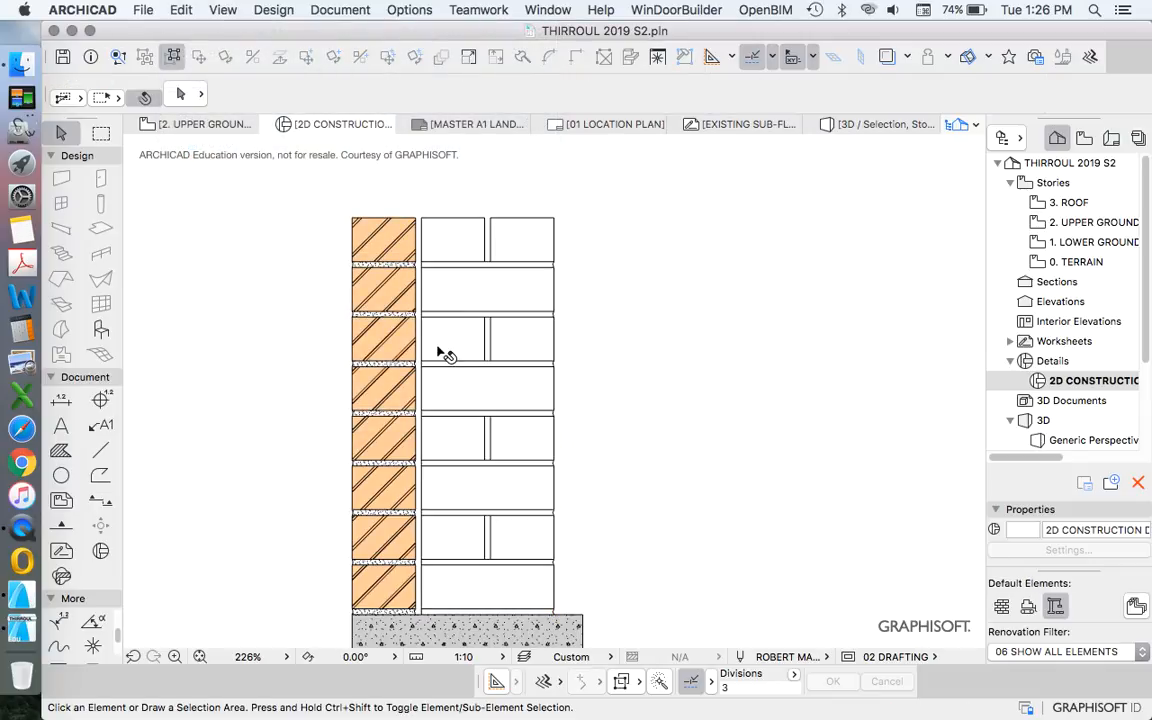
pyautogui.scroll(-2, 445, 352)
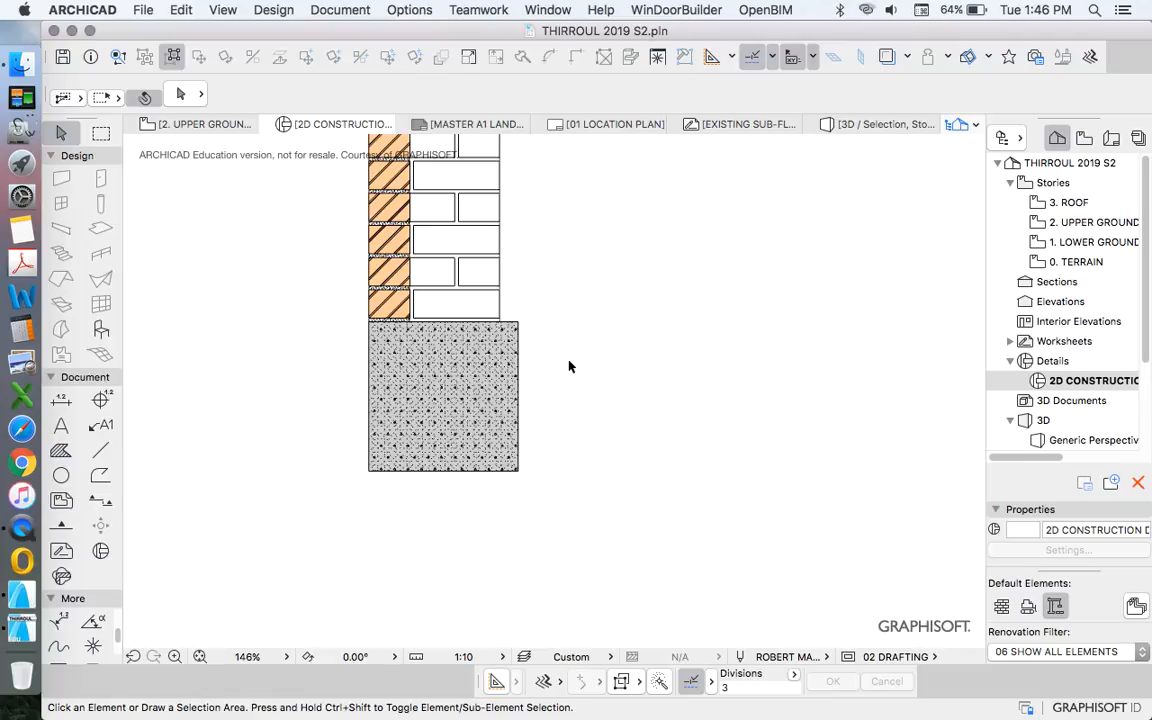
# Zoom in and out to inspect the finished block leaf beside the brick column.
pyautogui.scroll(5, 515, 340)
pyautogui.scroll(-5, 535, 319)
pyautogui.scroll(5, 558, 301)
pyautogui.scroll(5, 481, 381)
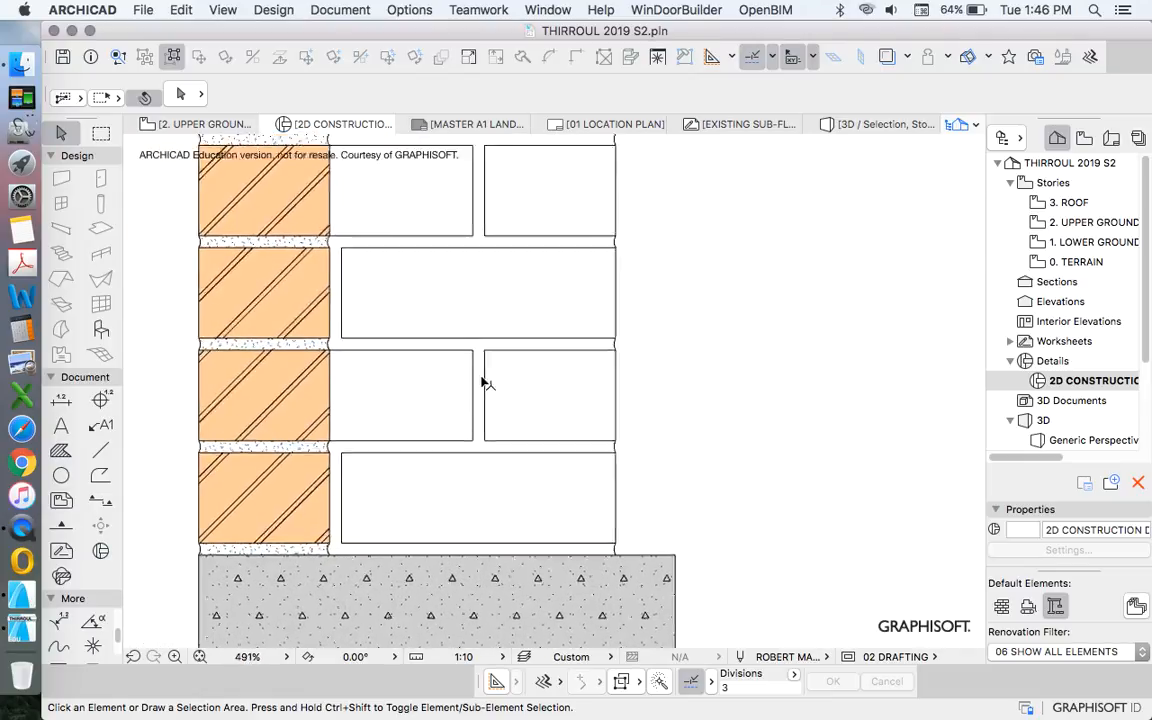
pyautogui.scroll(-4, 602, 411)
pyautogui.scroll(-5, 525, 465)
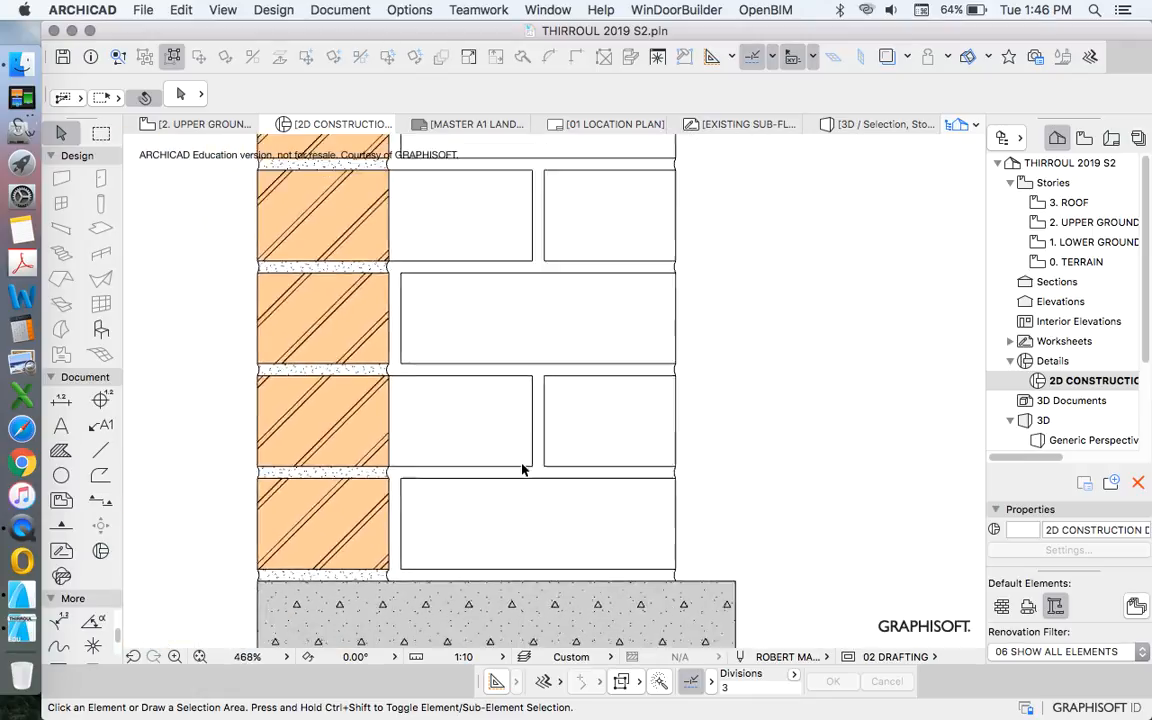
pyautogui.scroll(4, 537, 381)
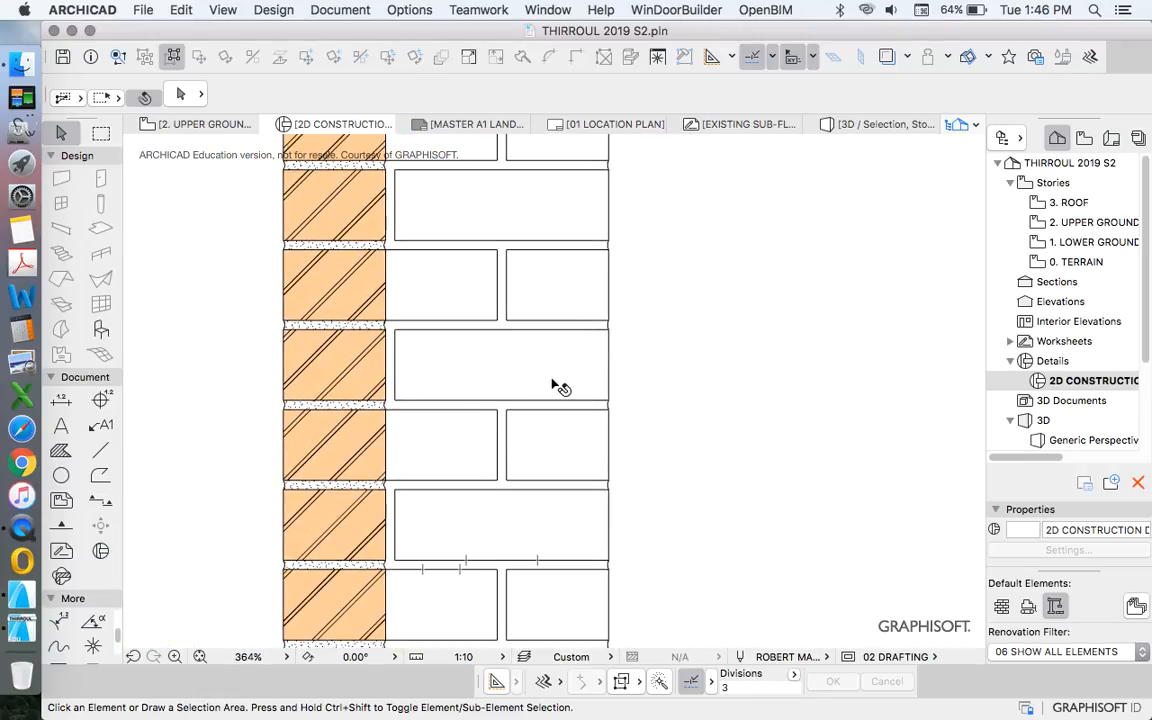
pyautogui.scroll(-3, 558, 388)
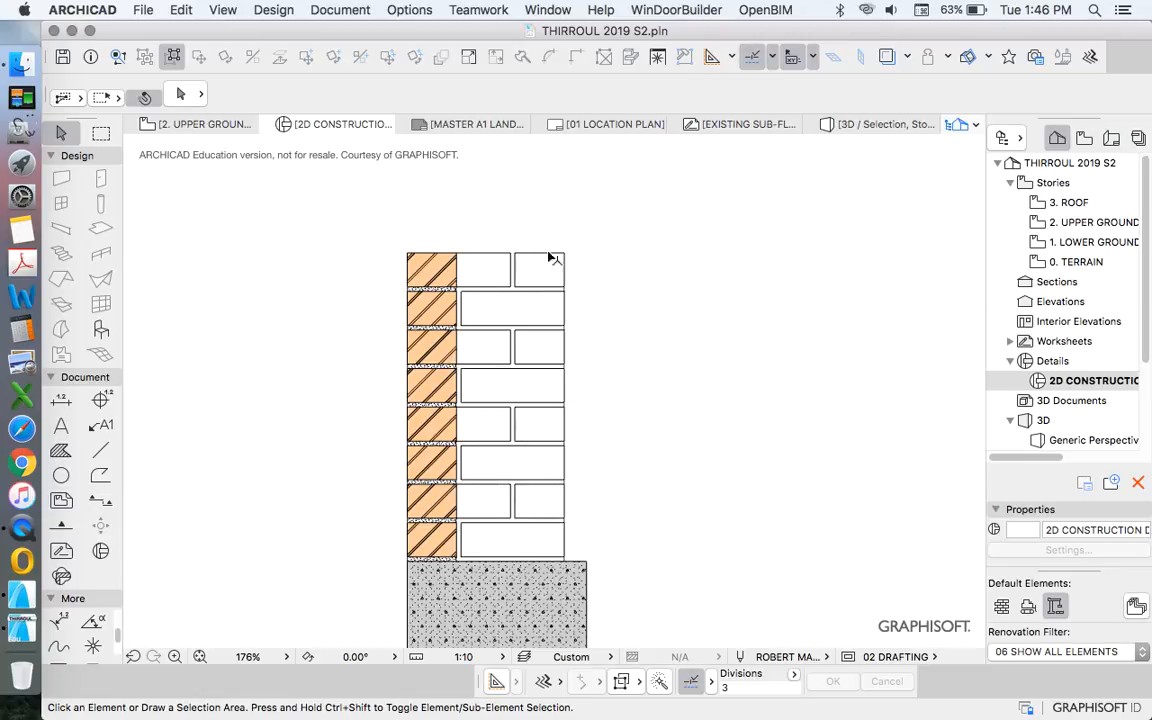
pyautogui.scroll(10, 561, 259)
pyautogui.scroll(-5, 618, 390)
# Select the curved mortar-joint end arc and make a copy of it.
pyautogui.scroll(6, 633, 388)
pyautogui.click(652, 358)
pyautogui.scroll(-7, 690, 325)
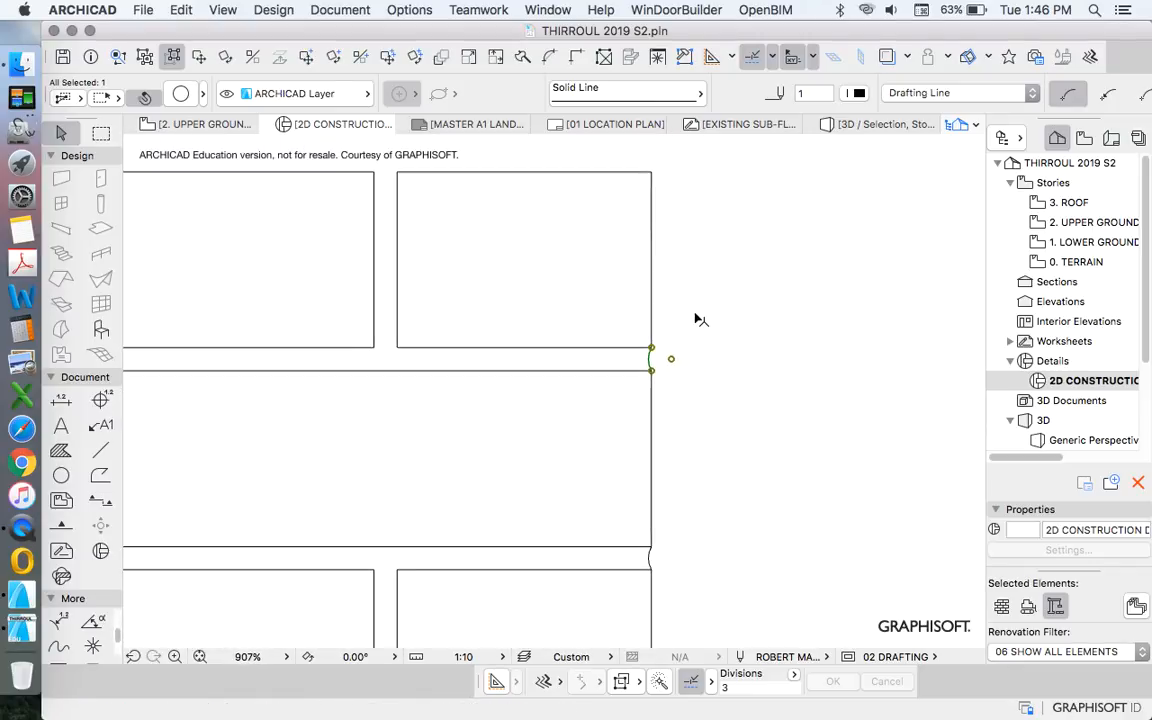
pyautogui.scroll(-5, 684, 332)
pyautogui.scroll(9, 676, 329)
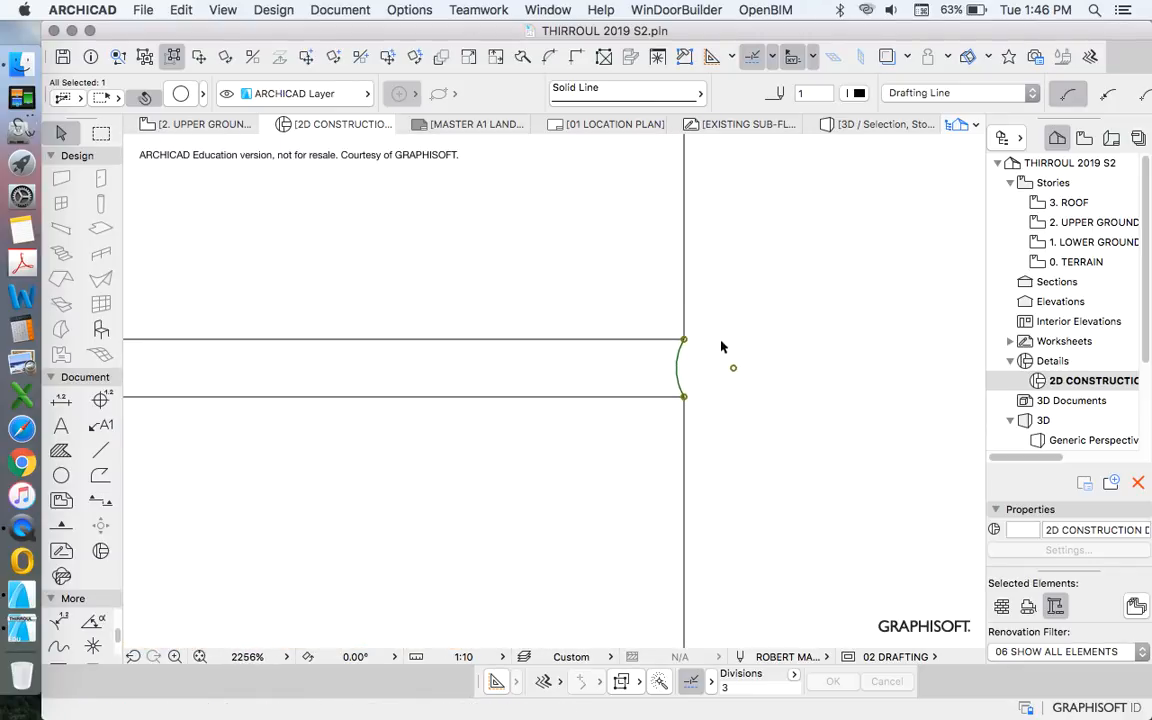
pyautogui.scroll(-4, 670, 370)
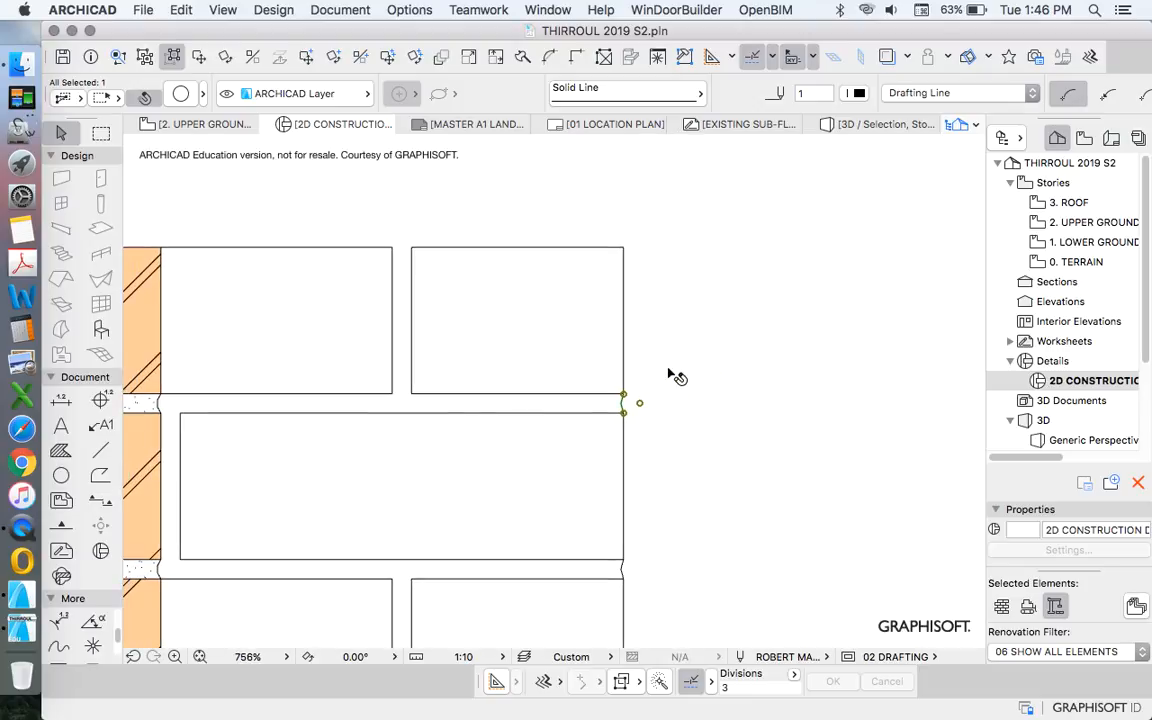
pyautogui.click(671, 342)
pyautogui.scroll(-3, 655, 355)
pyautogui.scroll(6, 630, 356)
pyautogui.scroll(-3, 628, 360)
pyautogui.scroll(4, 635, 362)
pyautogui.click(634, 365)
pyautogui.scroll(-3, 560, 332)
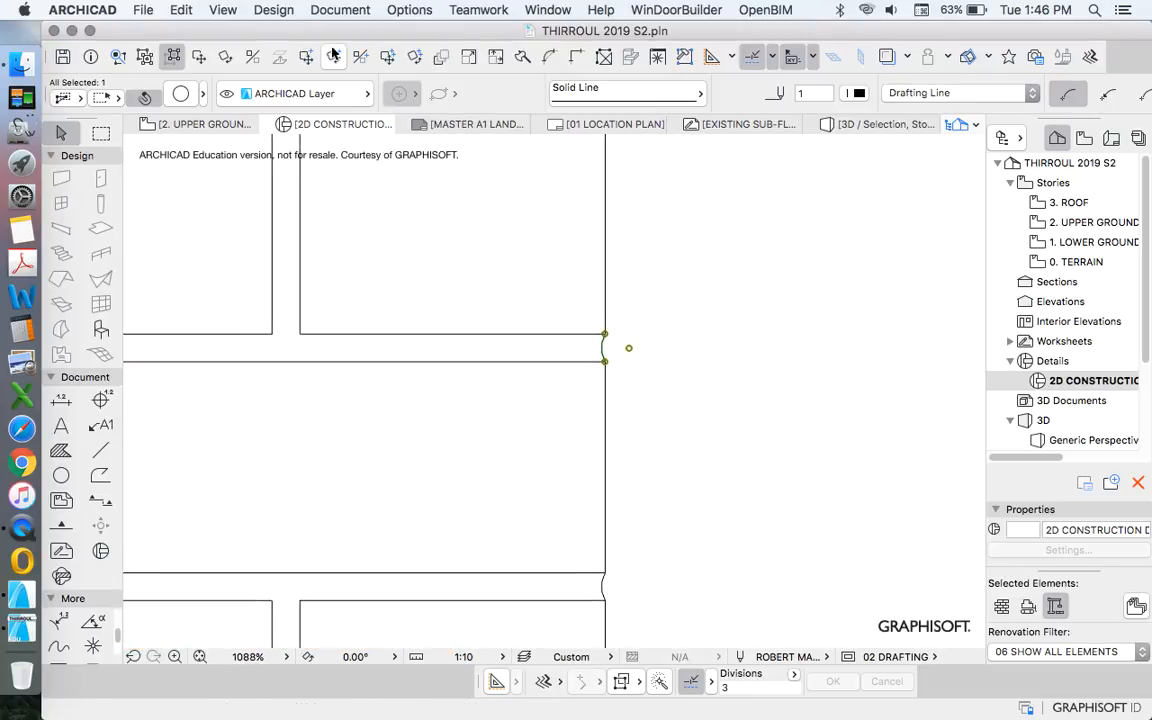
pyautogui.click(306, 56)
pyautogui.click(606, 361)
pyautogui.scroll(-3, 620, 367)
pyautogui.scroll(3, 400, 190)
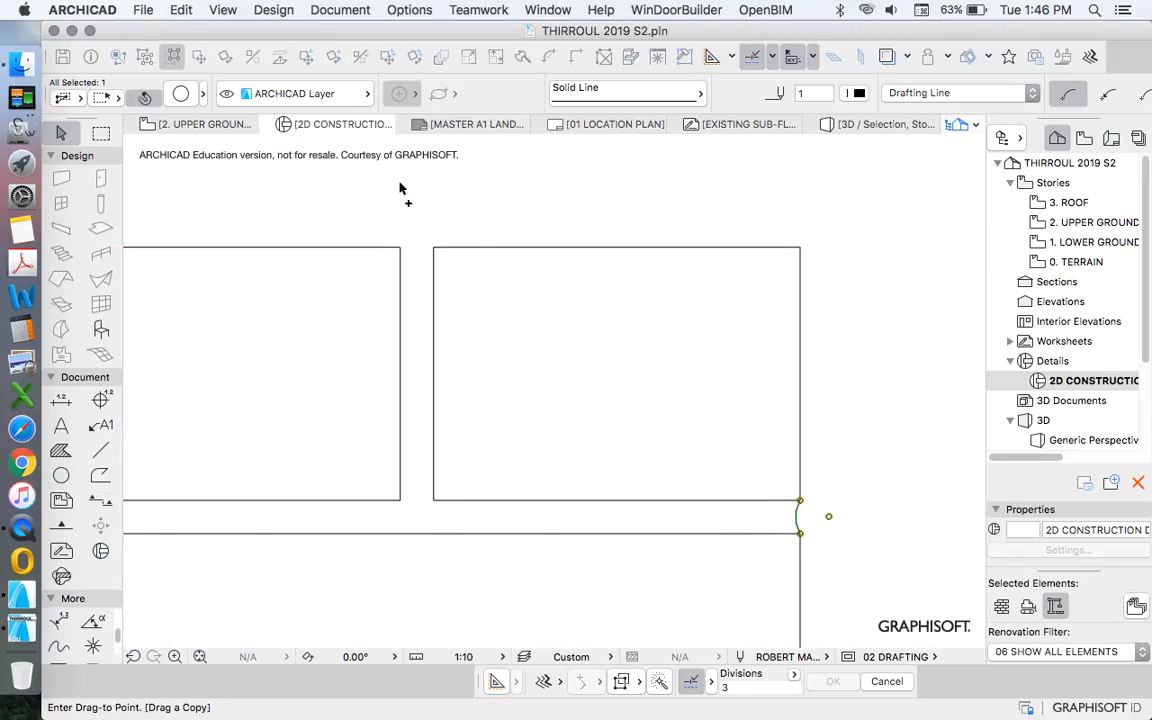
# Rotate the copied arc by 90° about a point on the arc.
pyautogui.rightClick(459, 200)
pyautogui.moveTo(560, 347)
pyautogui.click(770, 368)
pyautogui.click(432, 215)
pyautogui.click(432, 258)
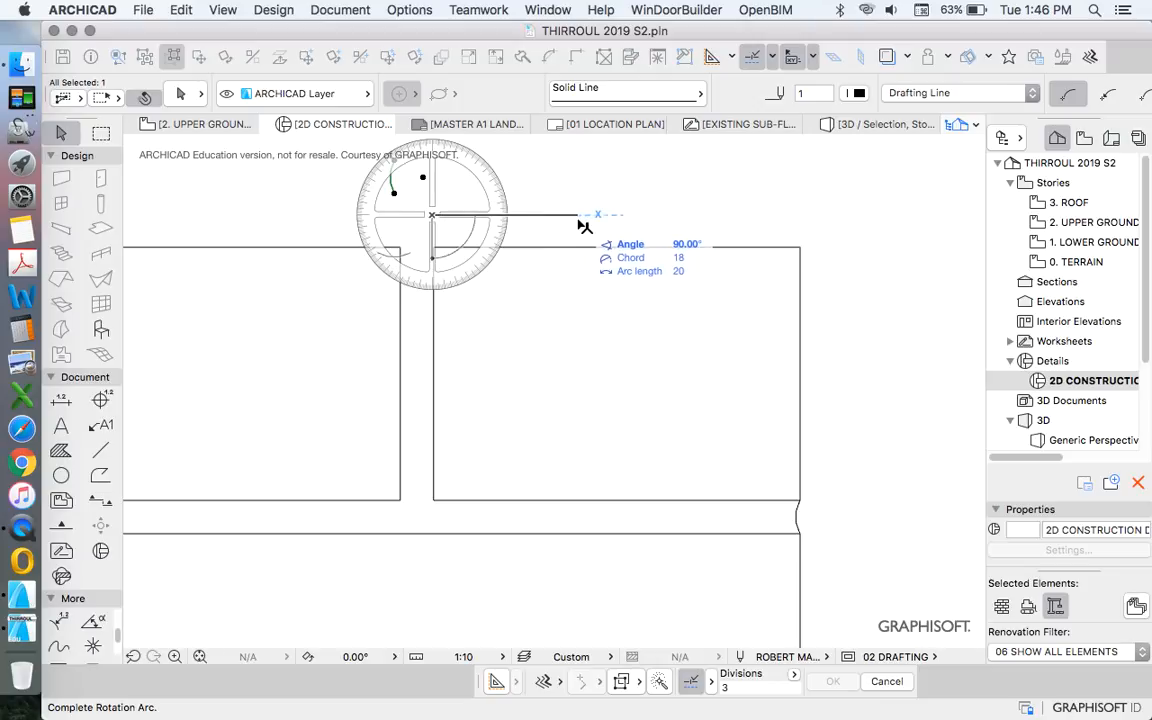
pyautogui.click(586, 226)
# Move the rotated arc by its endpoint onto the block corner atop the vertical joint.
pyautogui.click(193, 56)
pyautogui.click(410, 253)
pyautogui.click(433, 247)
pyautogui.click(483, 278)
pyautogui.scroll(-7, 625, 270)
pyautogui.scroll(5, 676, 273)
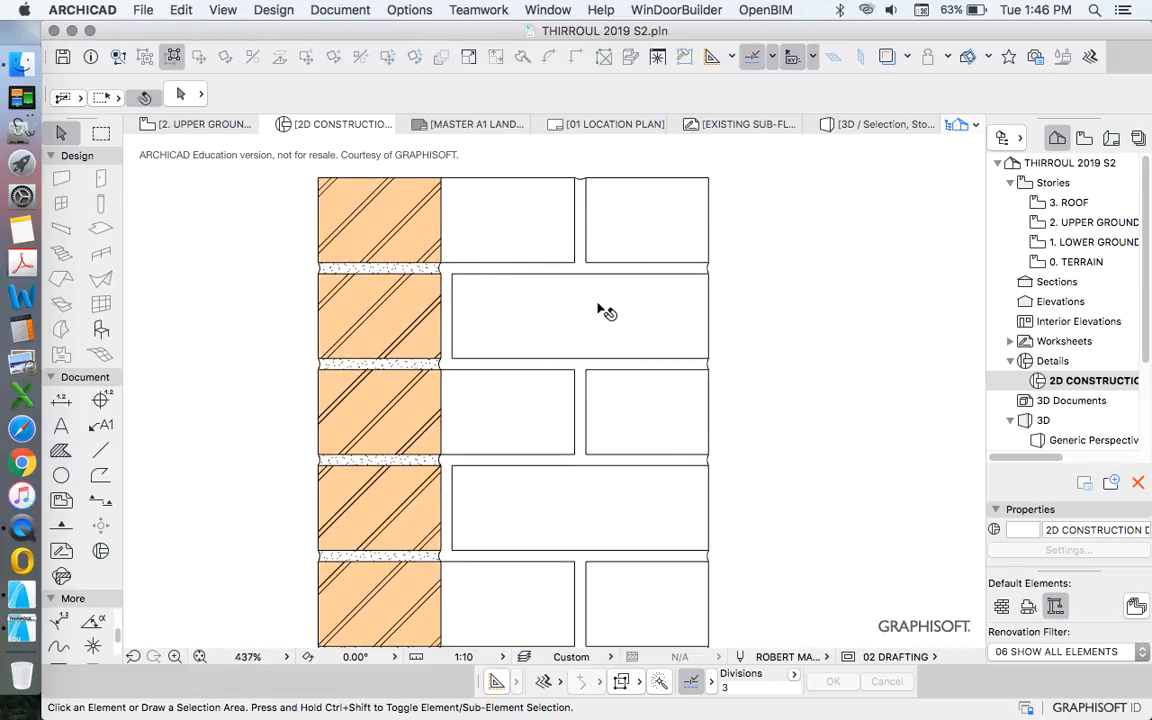
pyautogui.scroll(-3, 652, 203)
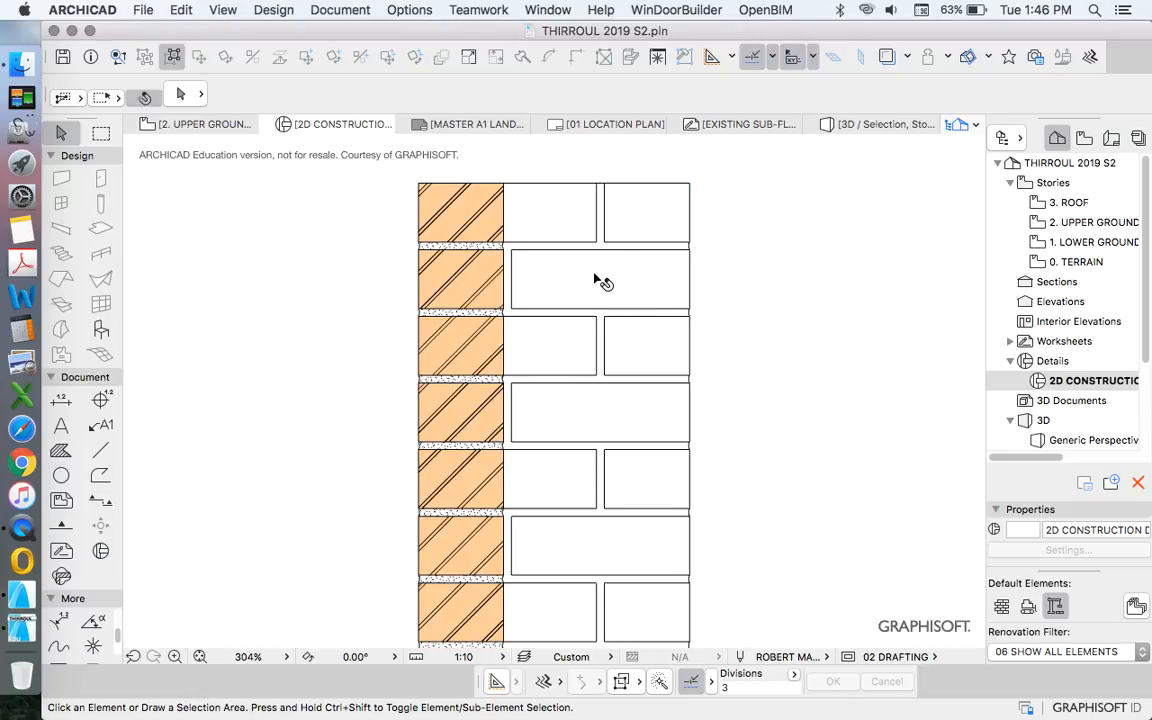
pyautogui.scroll(-1, 644, 227)
pyautogui.scroll(-4, 712, 339)
pyautogui.scroll(5, 720, 530)
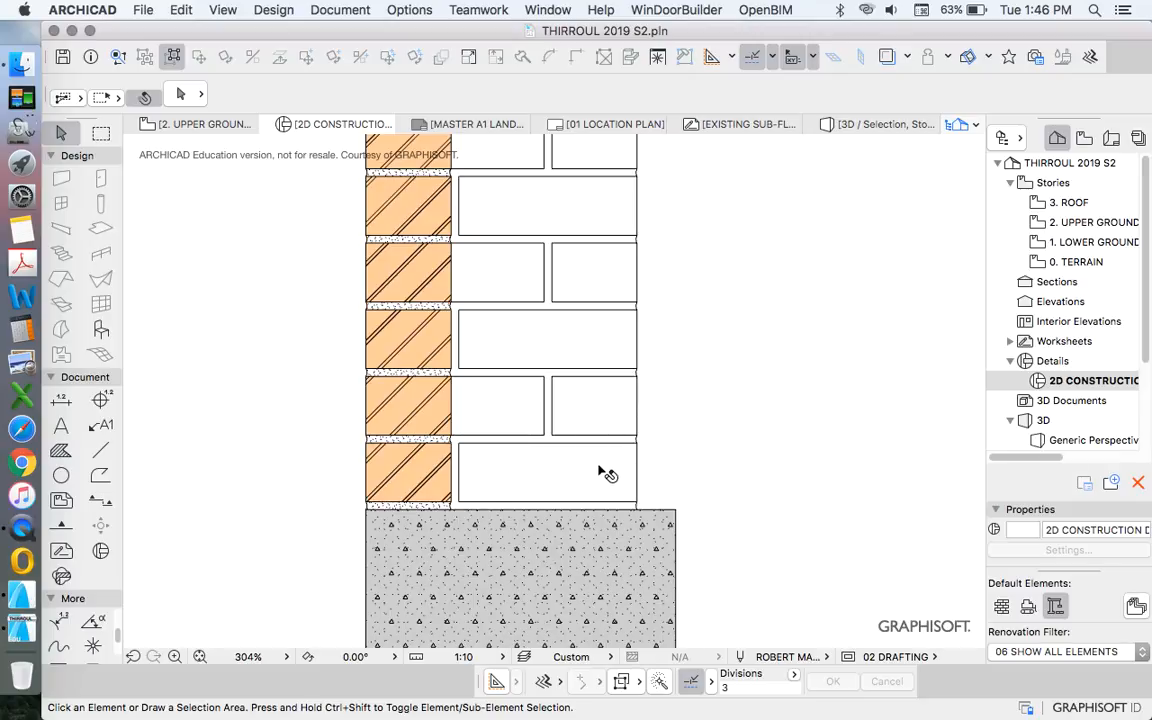
pyautogui.scroll(-3, 543, 393)
pyautogui.scroll(5, 519, 373)
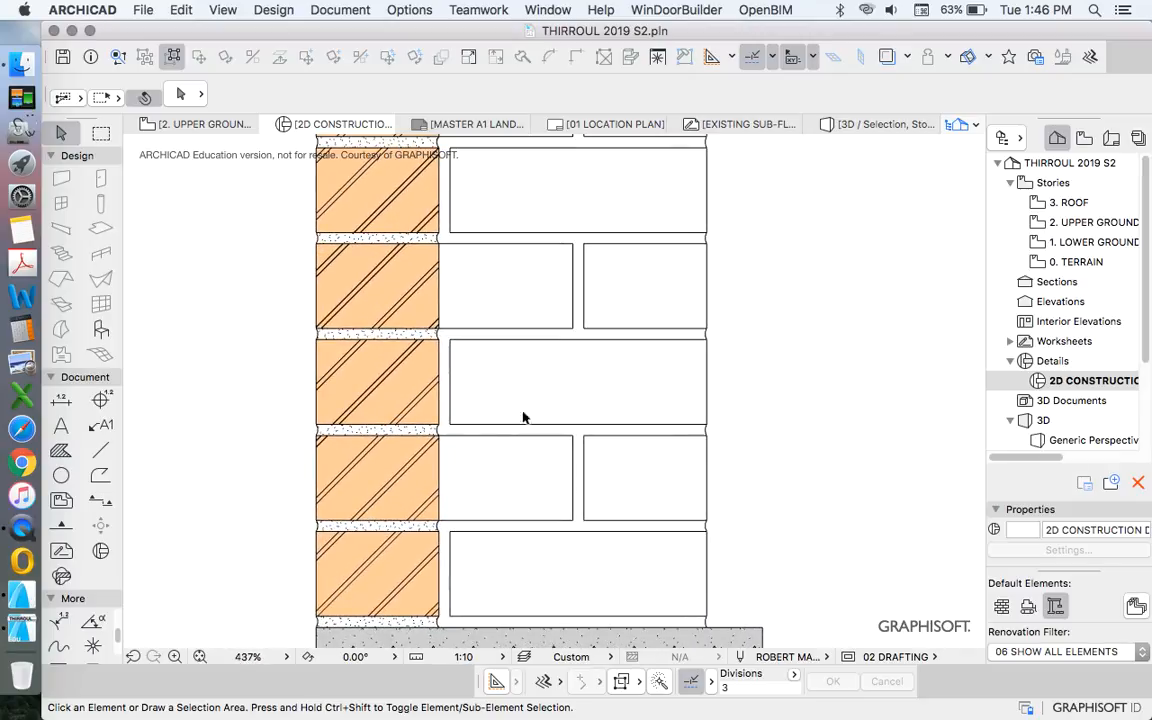
pyautogui.scroll(-4, 440, 390)
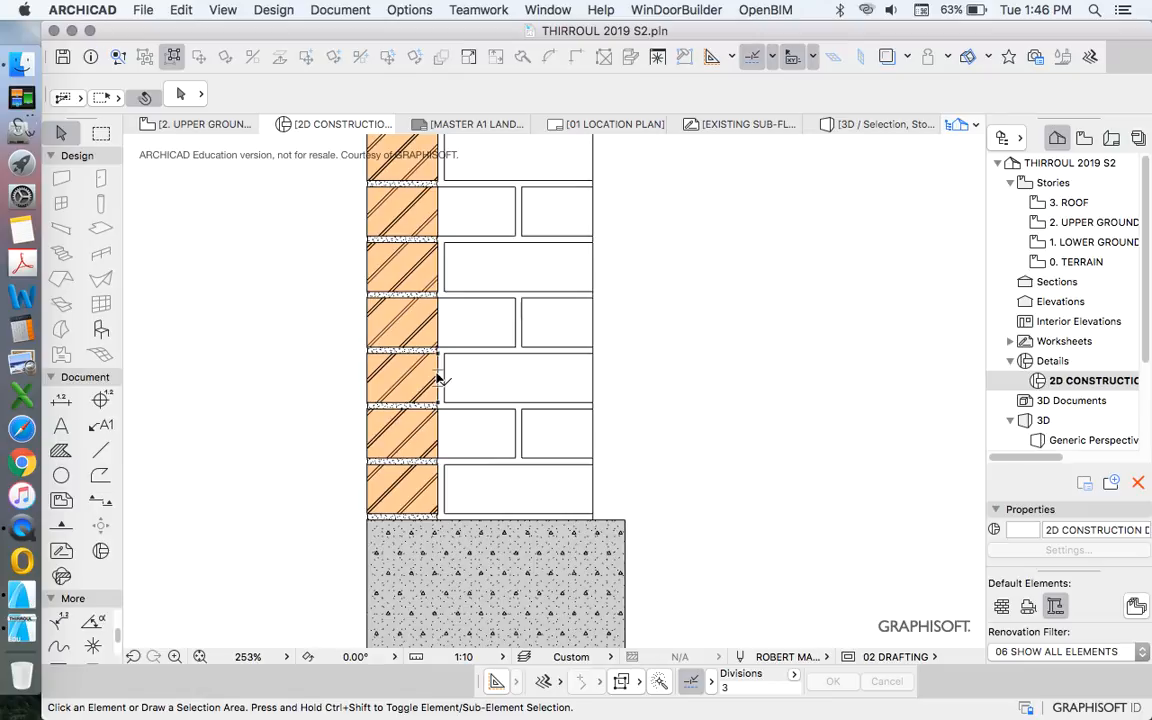
pyautogui.scroll(-3, 527, 301)
pyautogui.scroll(3, 532, 247)
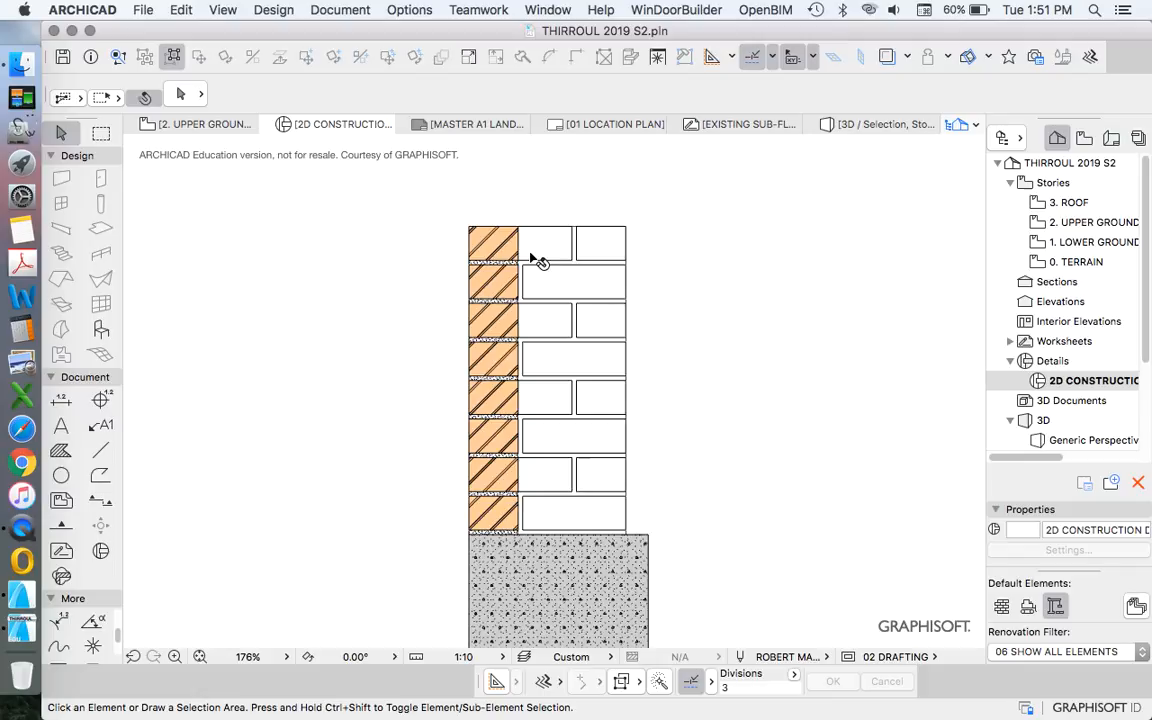
pyautogui.scroll(4, 509, 257)
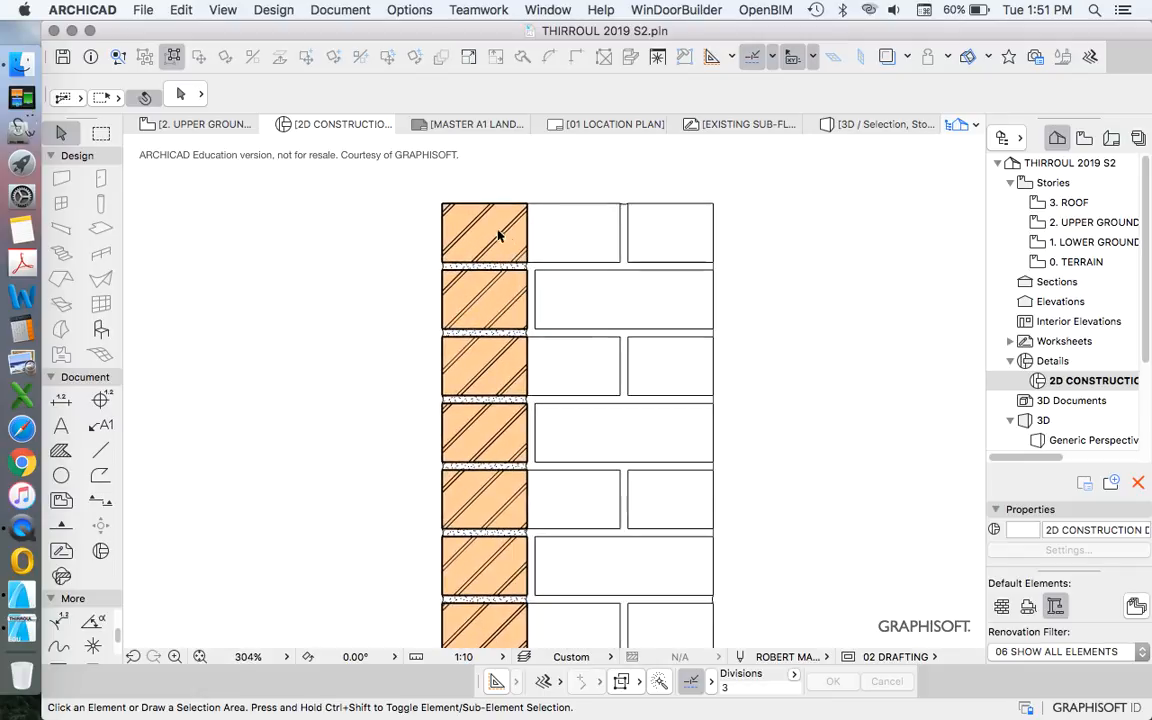
# Select the seven orange brick fills of the column from top to bottom, then clear the selection.
pyautogui.click(501, 290)
pyautogui.scroll(-4, 444, 245)
pyautogui.click(464, 313)
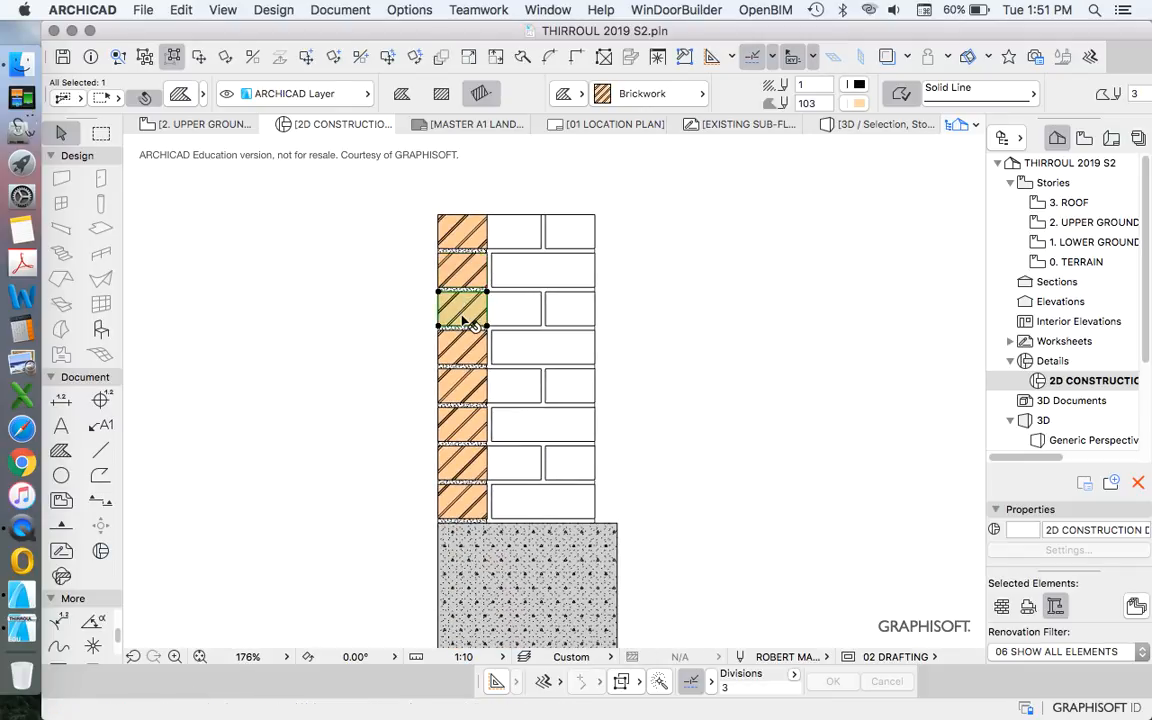
pyautogui.scroll(4, 464, 313)
pyautogui.scroll(-4, 457, 342)
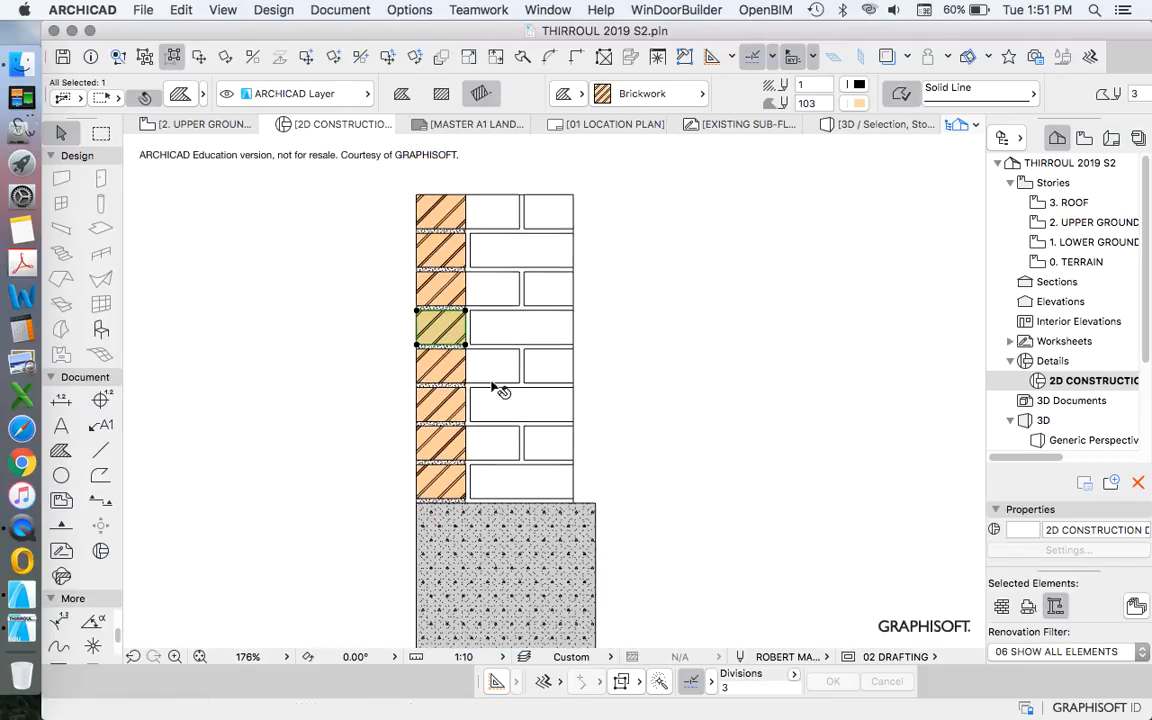
pyautogui.click(452, 214)
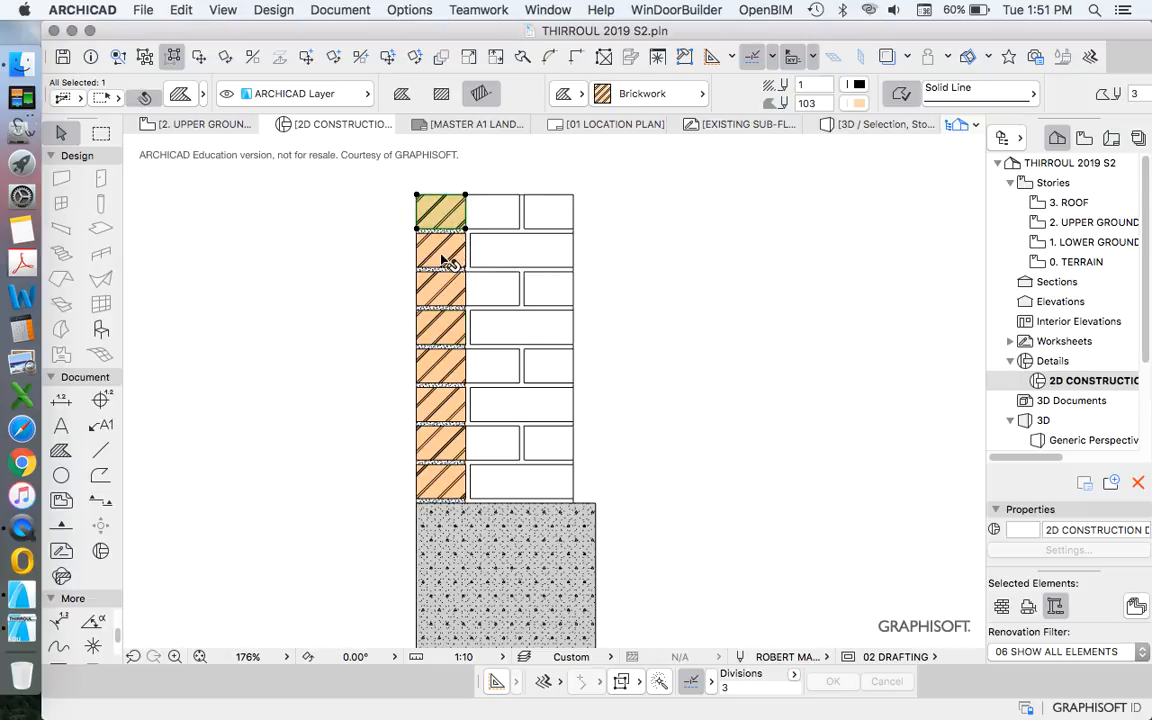
pyautogui.keyDown('shift'); pyautogui.click(443, 258); pyautogui.keyUp('shift')
pyautogui.keyDown('shift'); pyautogui.click(446, 288); pyautogui.keyUp('shift')
pyautogui.keyDown('shift'); pyautogui.click(446, 327); pyautogui.keyUp('shift')
pyautogui.keyDown('shift'); pyautogui.click(446, 365); pyautogui.keyUp('shift')
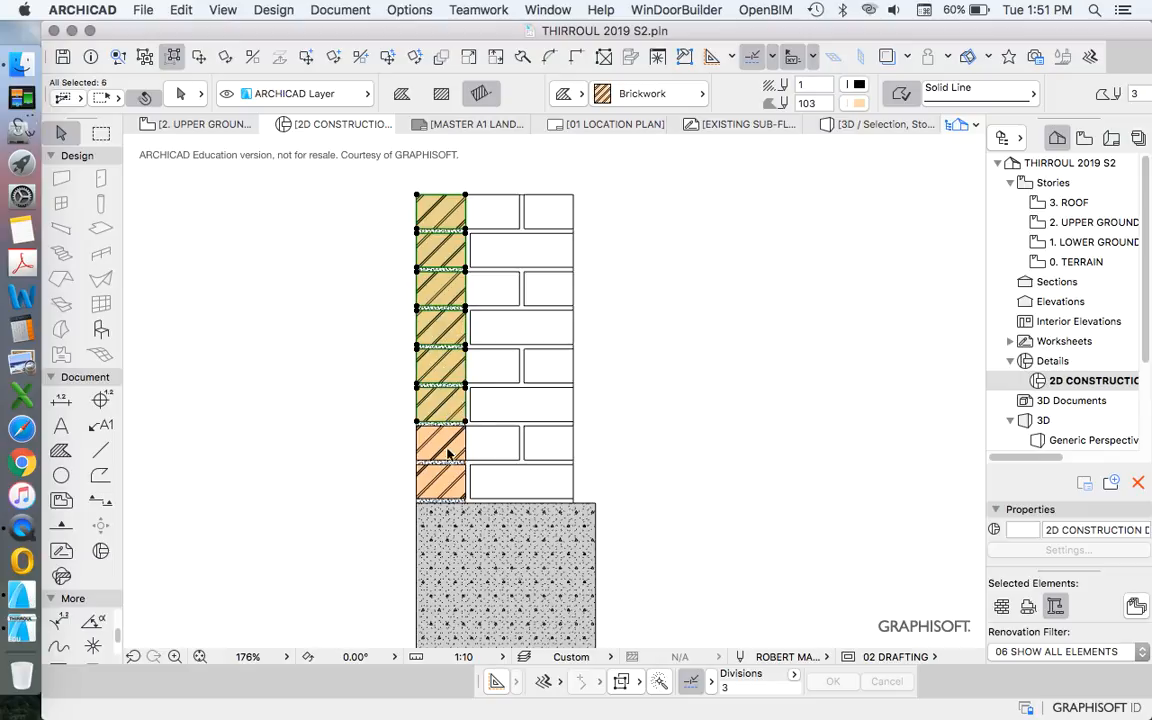
pyautogui.keyDown('shift'); pyautogui.click(446, 404); pyautogui.keyUp('shift')
pyautogui.keyDown('shift'); pyautogui.click(449, 443); pyautogui.keyUp('shift')
pyautogui.click(393, 175)
pyautogui.scroll(-3, 381, 342)
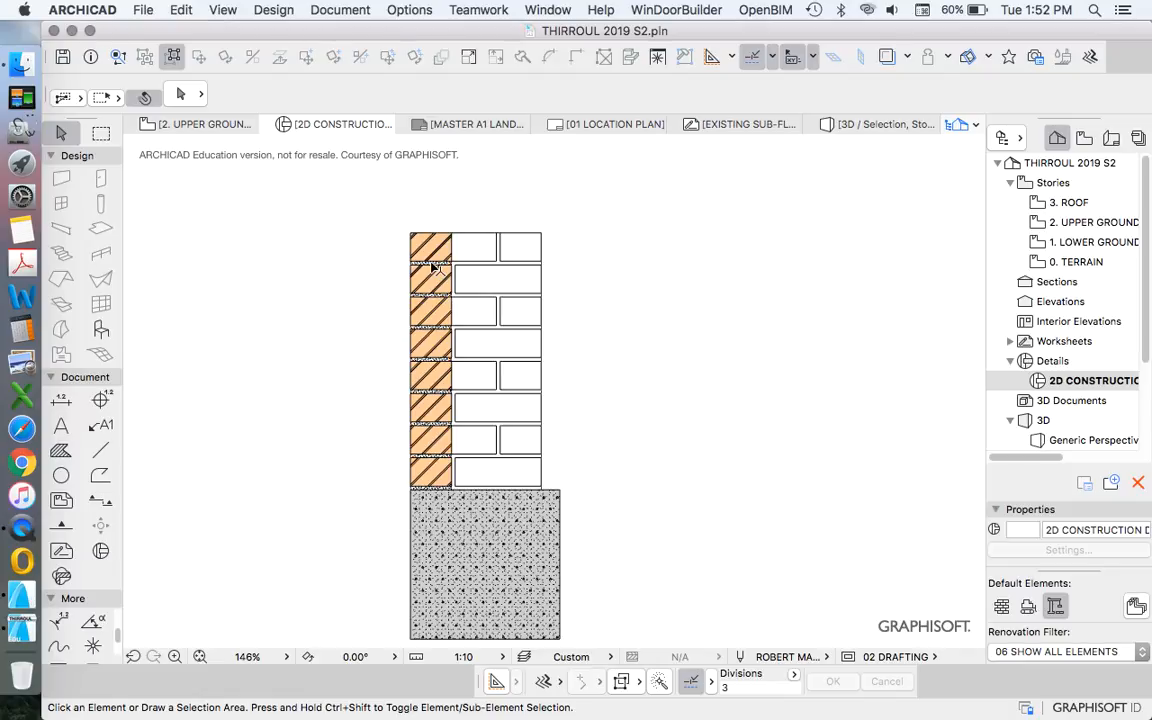
pyautogui.scroll(4, 437, 255)
pyautogui.scroll(-3, 391, 165)
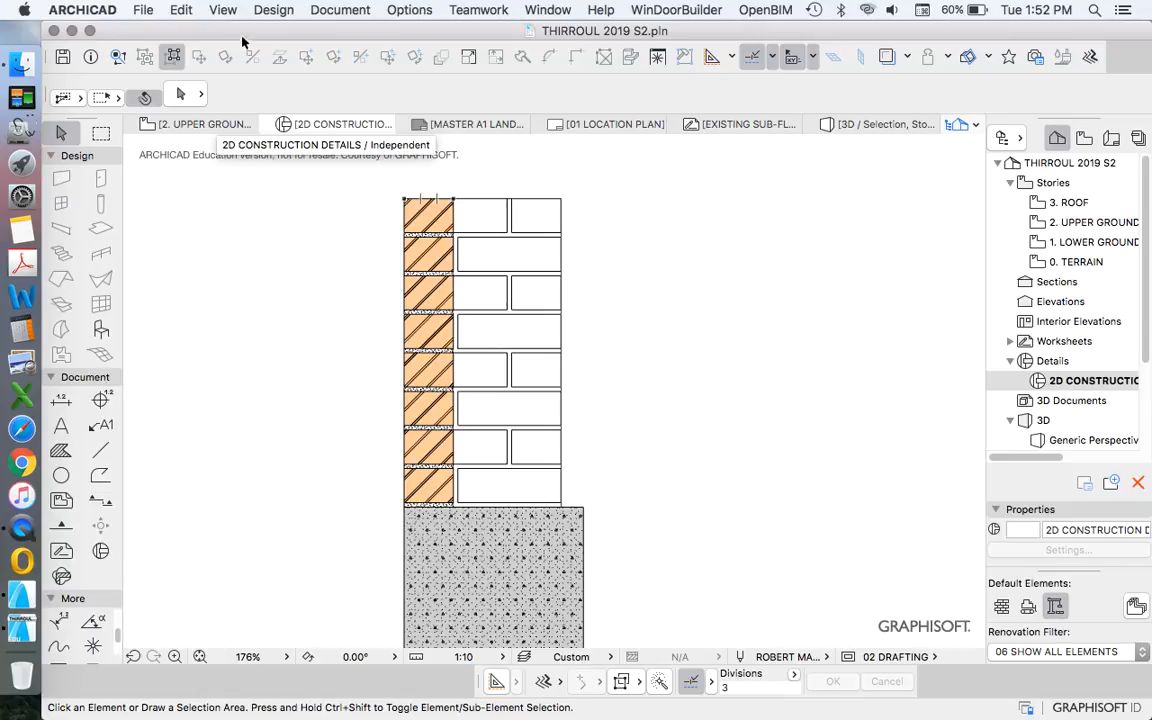
# Open Edit > Find & Select and set the Element Type to Fill.
pyautogui.click(181, 9)
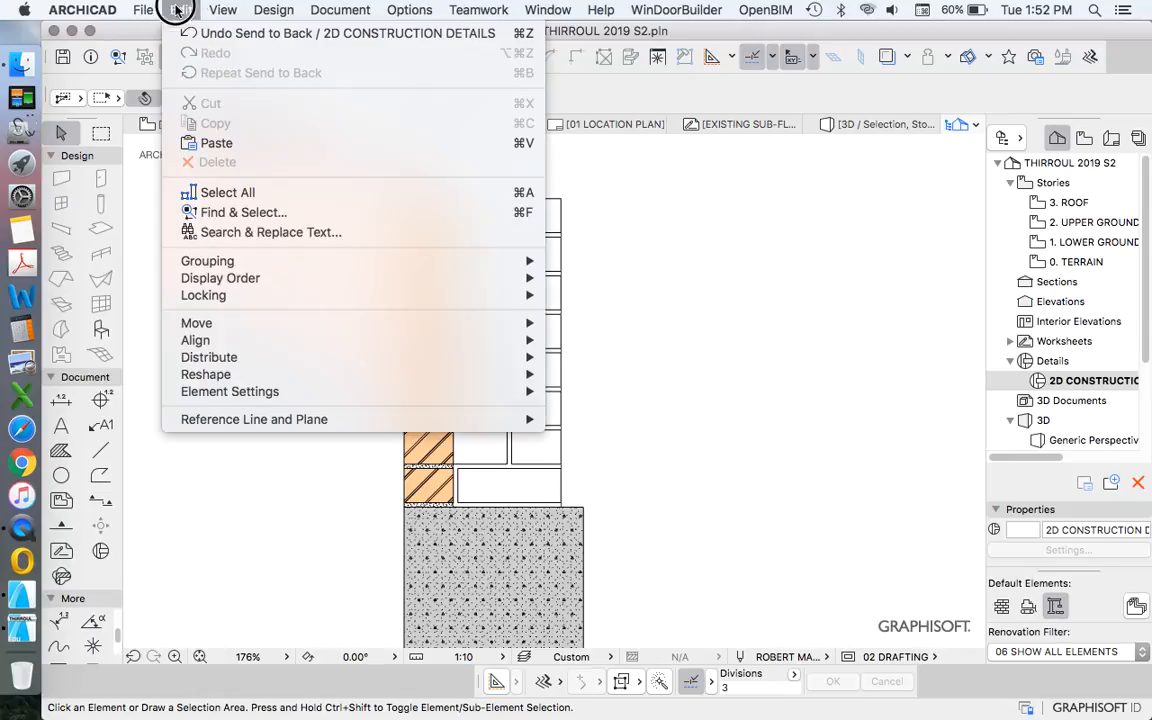
pyautogui.click(252, 212)
pyautogui.moveTo(457, 193)
pyautogui.mouseDown()
pyautogui.moveTo(944, 154)
pyautogui.moveTo(893, 150)
pyautogui.mouseUp()
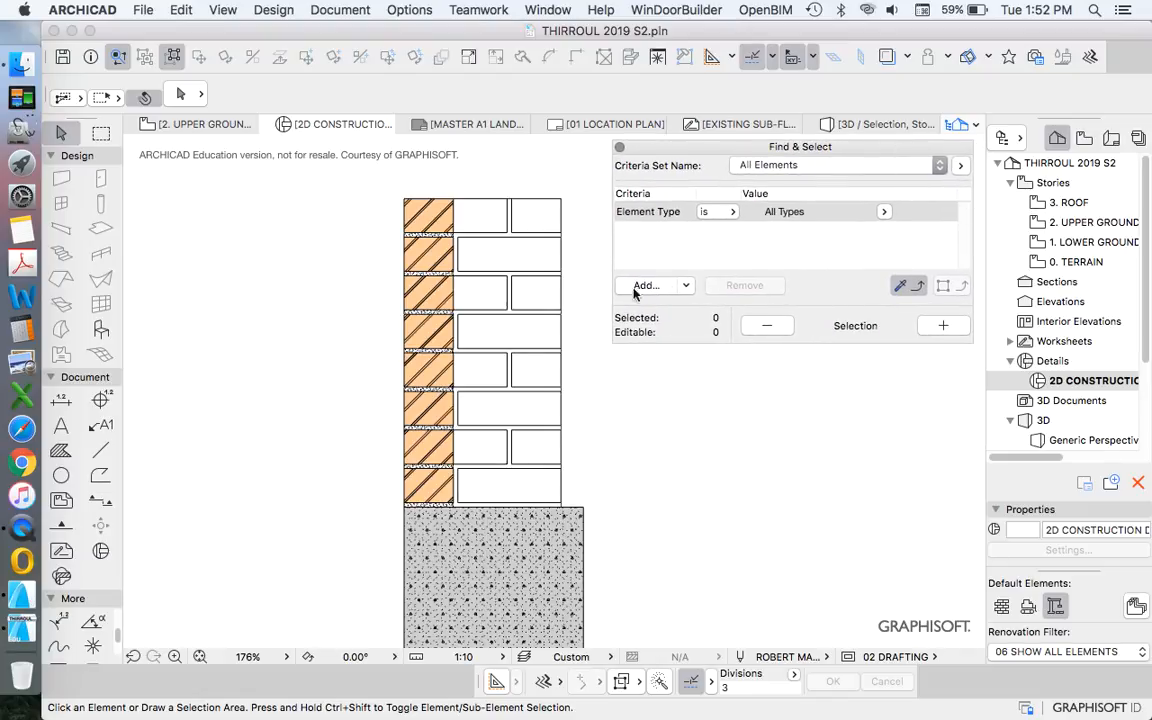
pyautogui.click(421, 213)
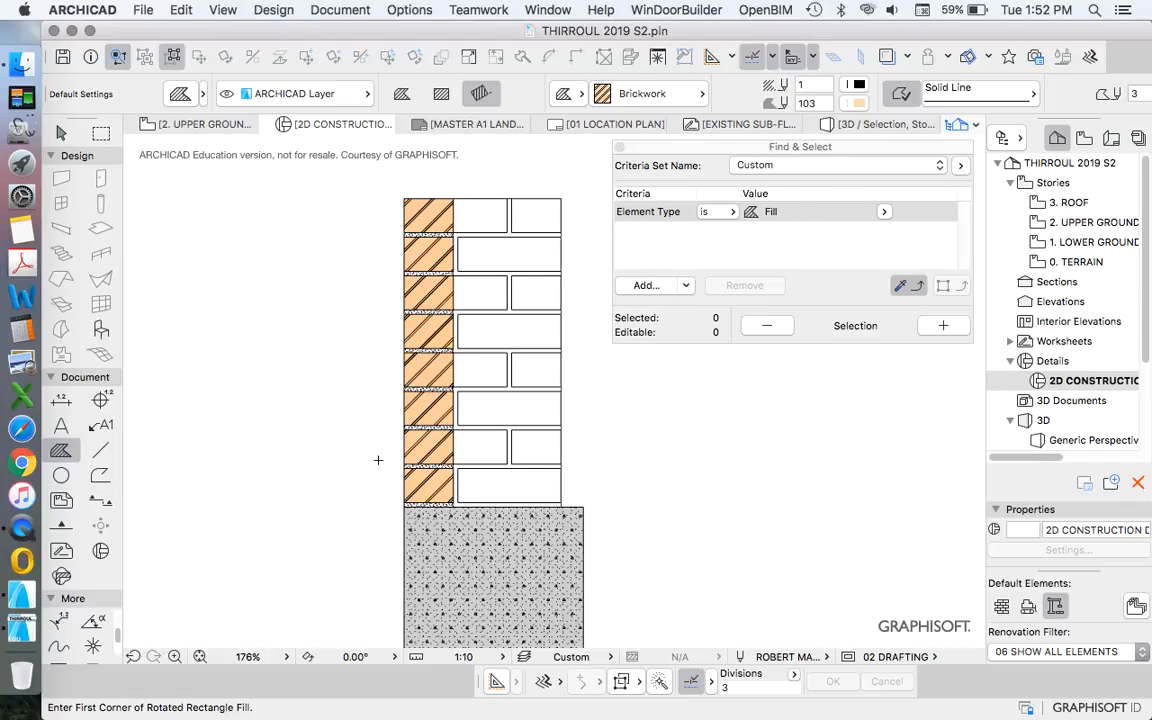
# Add the Floor Plan and Section > Fill type search criterion.
pyautogui.click(646, 286)
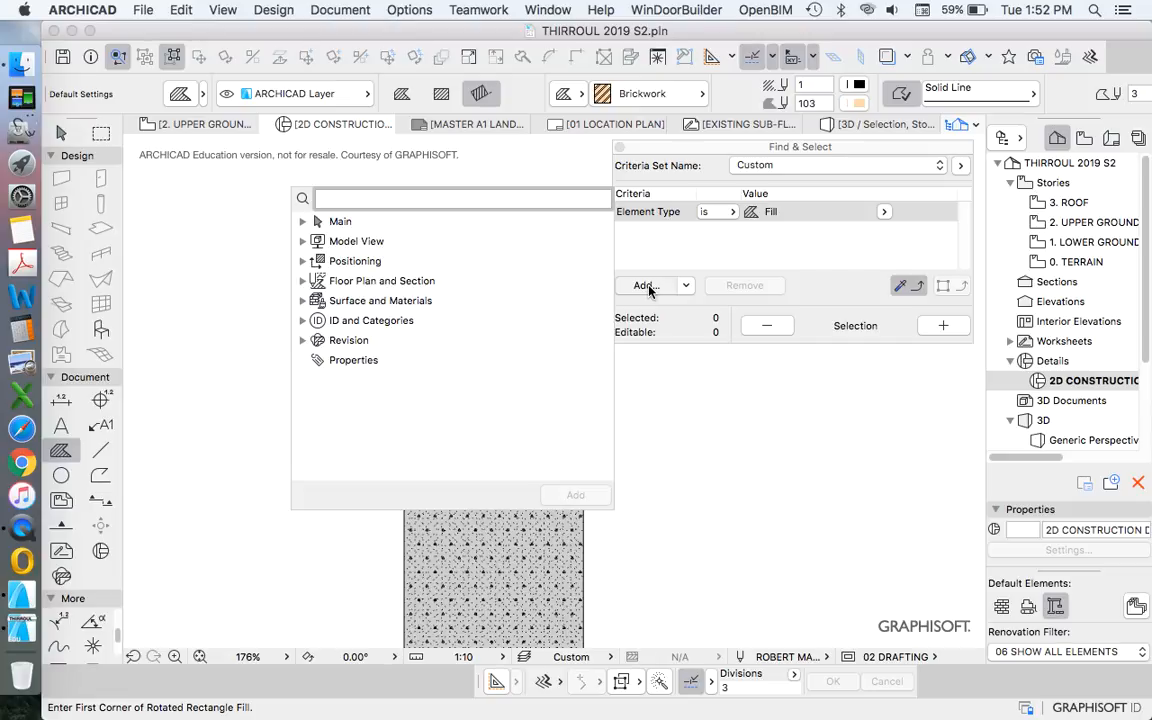
pyautogui.click(303, 281)
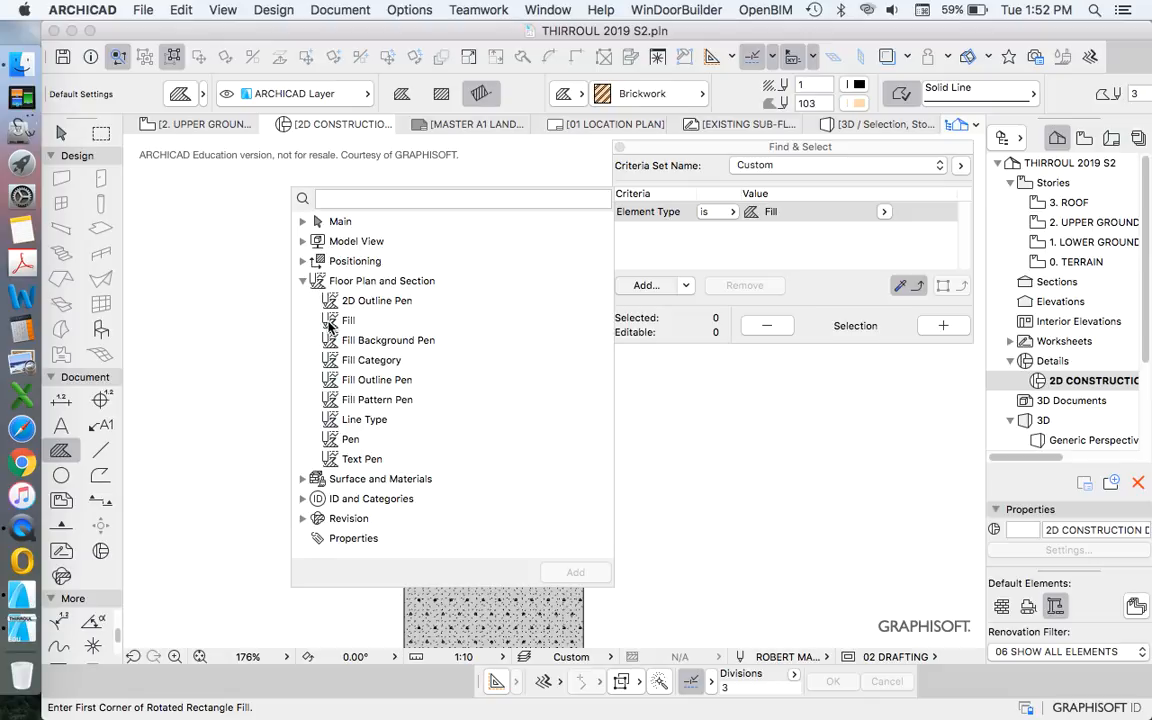
pyautogui.click(330, 322)
pyautogui.click(577, 572)
pyautogui.click(824, 312)
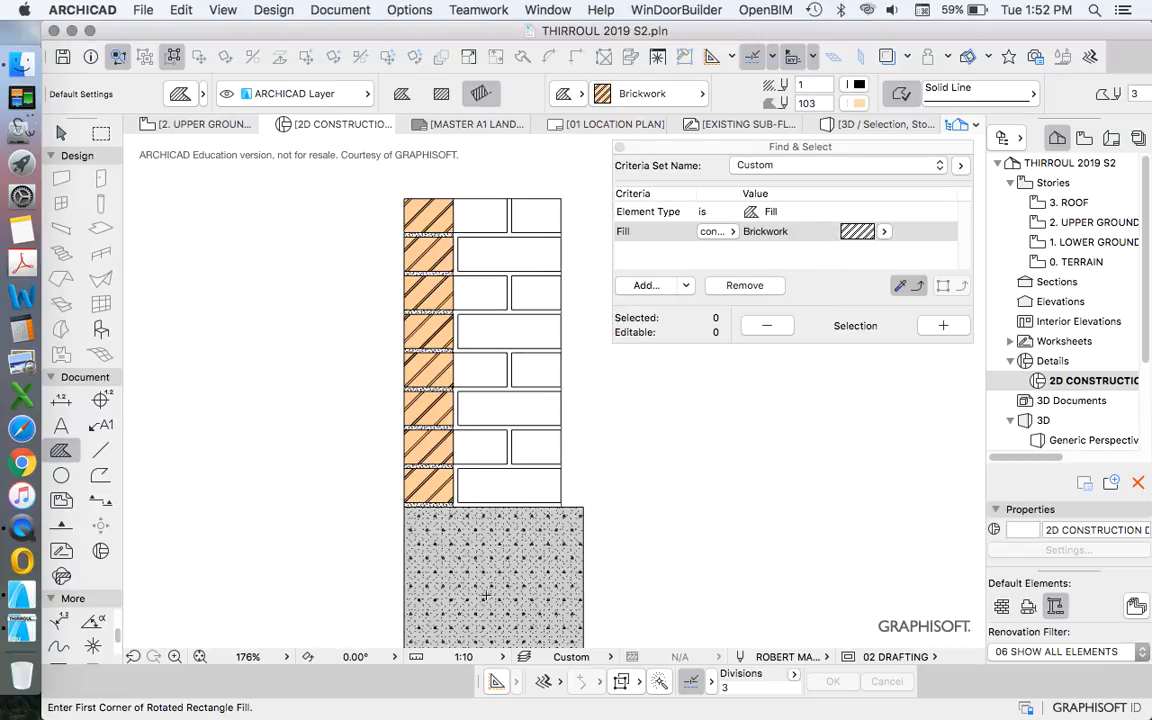
# Set the fill criterion to Brickwork and add all matching fills to the selection.
pyautogui.keyDown('alt'); pyautogui.click(507, 548); pyautogui.keyUp('alt')
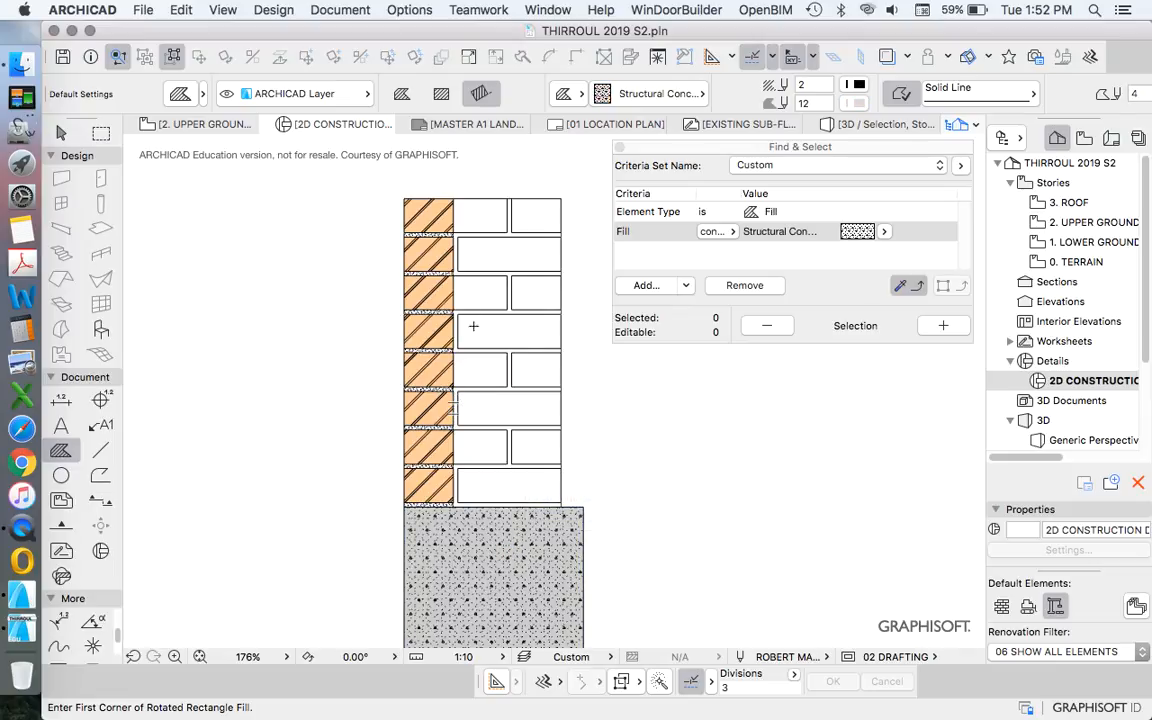
pyautogui.keyDown('alt'); pyautogui.click(423, 337); pyautogui.keyUp('alt')
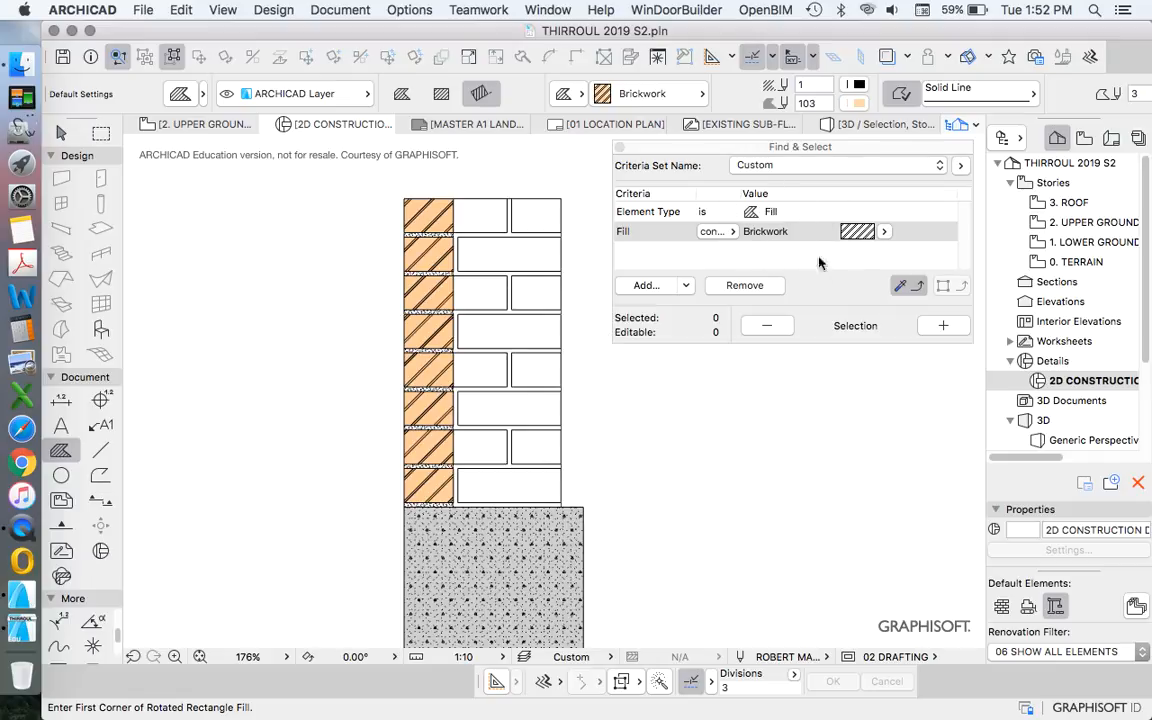
pyautogui.click(943, 326)
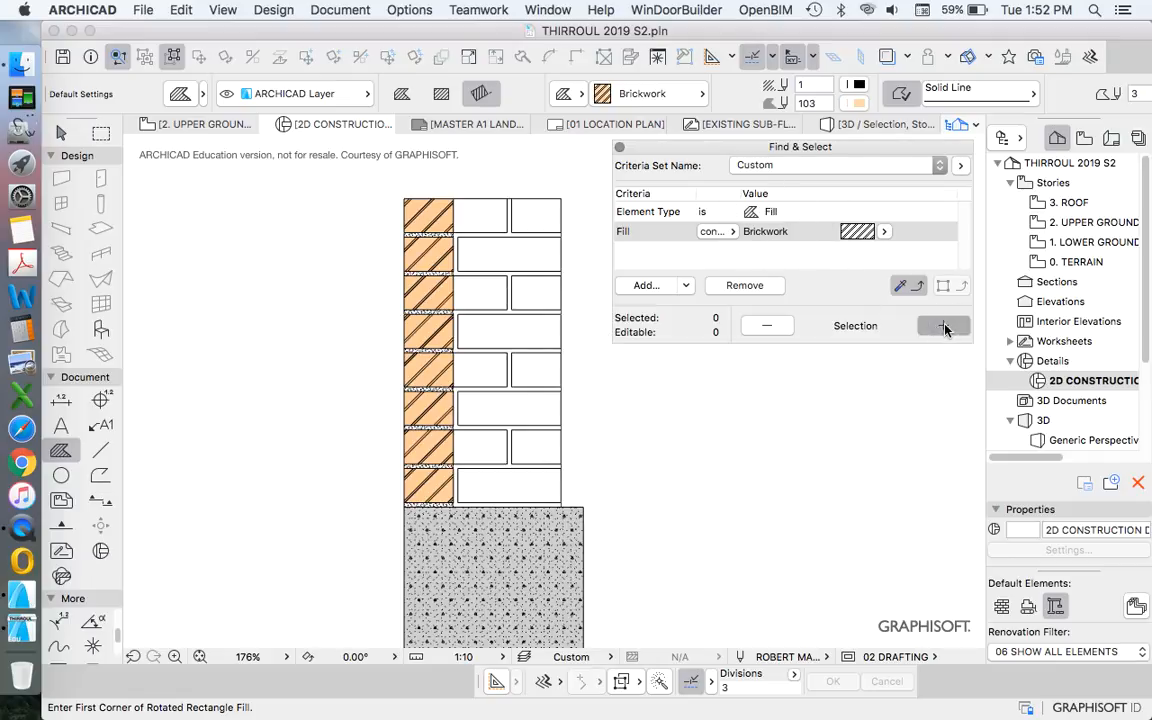
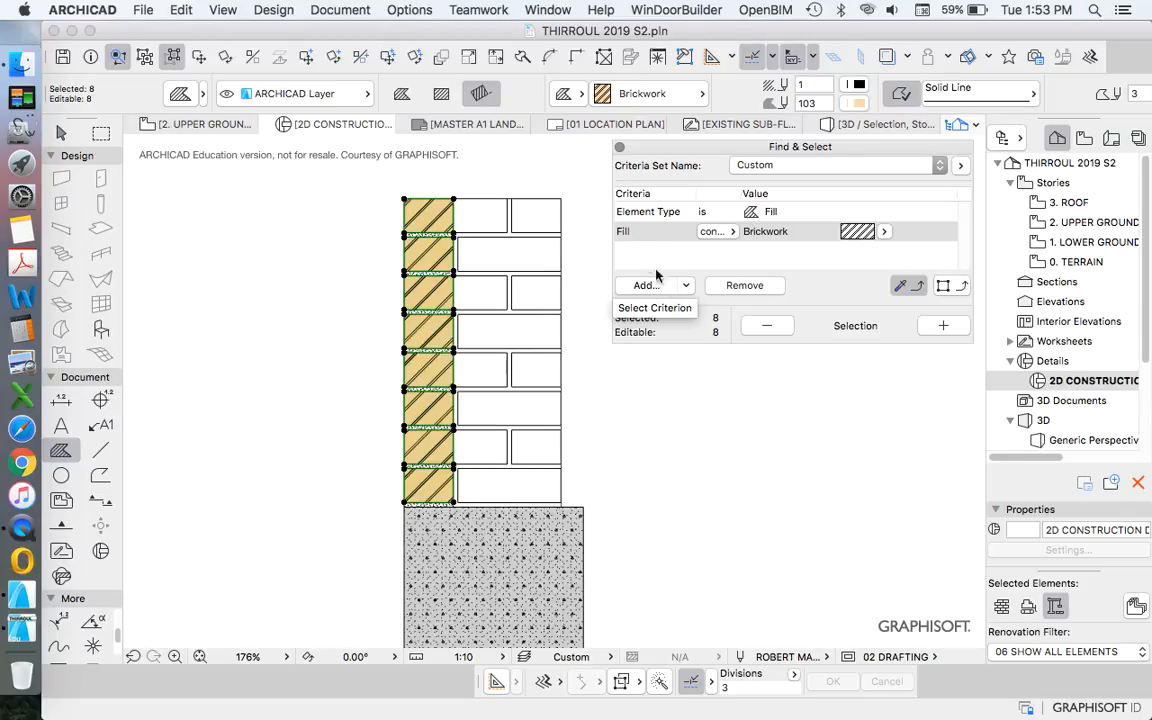
# Group the eight selected brick fills with Edit > Grouping > Group.
pyautogui.click(181, 9)
pyautogui.click(253, 265)
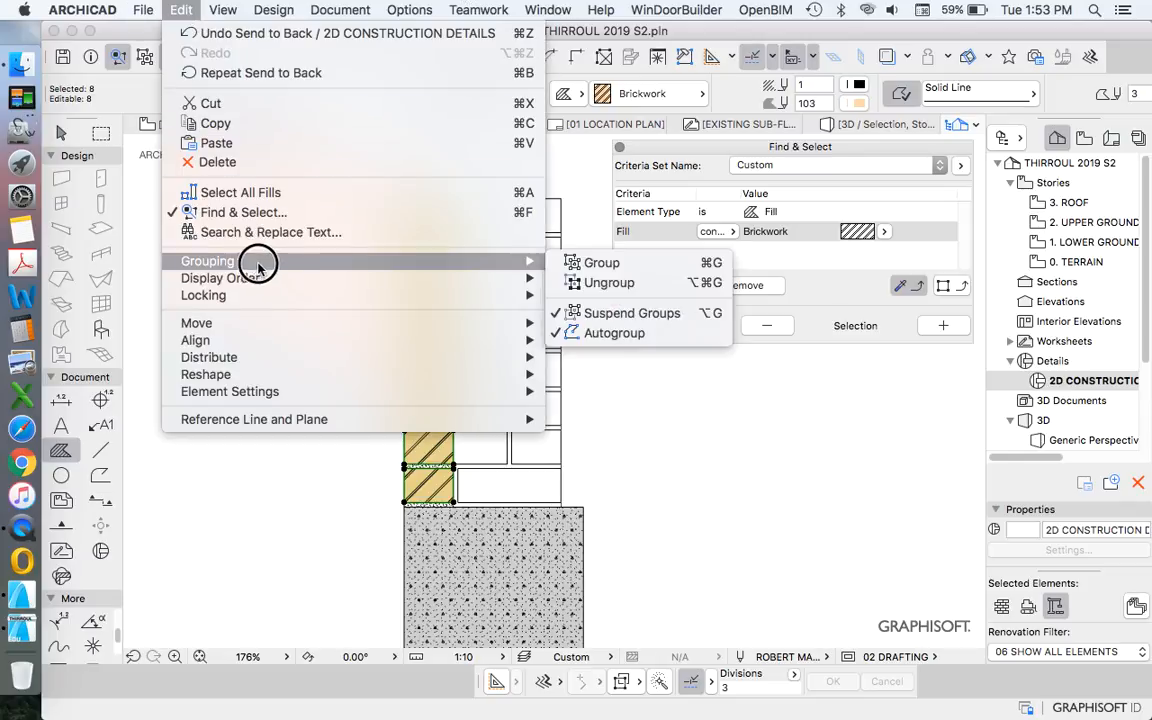
pyautogui.click(620, 263)
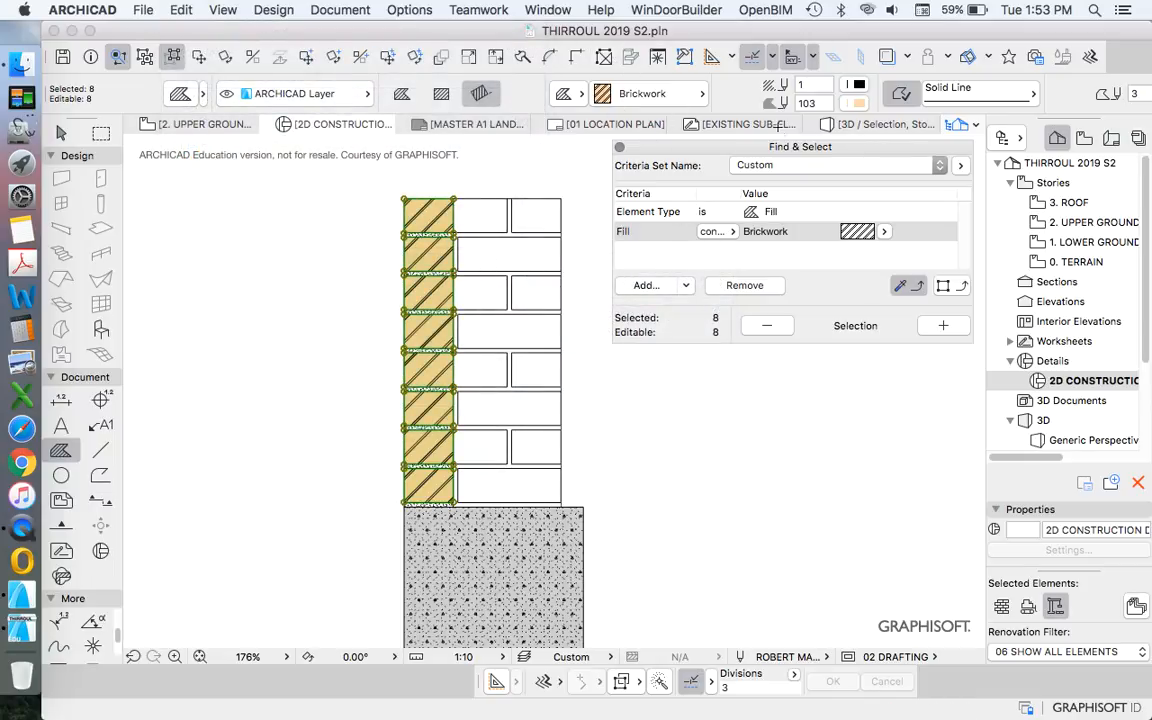
# Recolour the grouped brick fills with a light-orange pen in the Info Box.
pyautogui.click(858, 84)
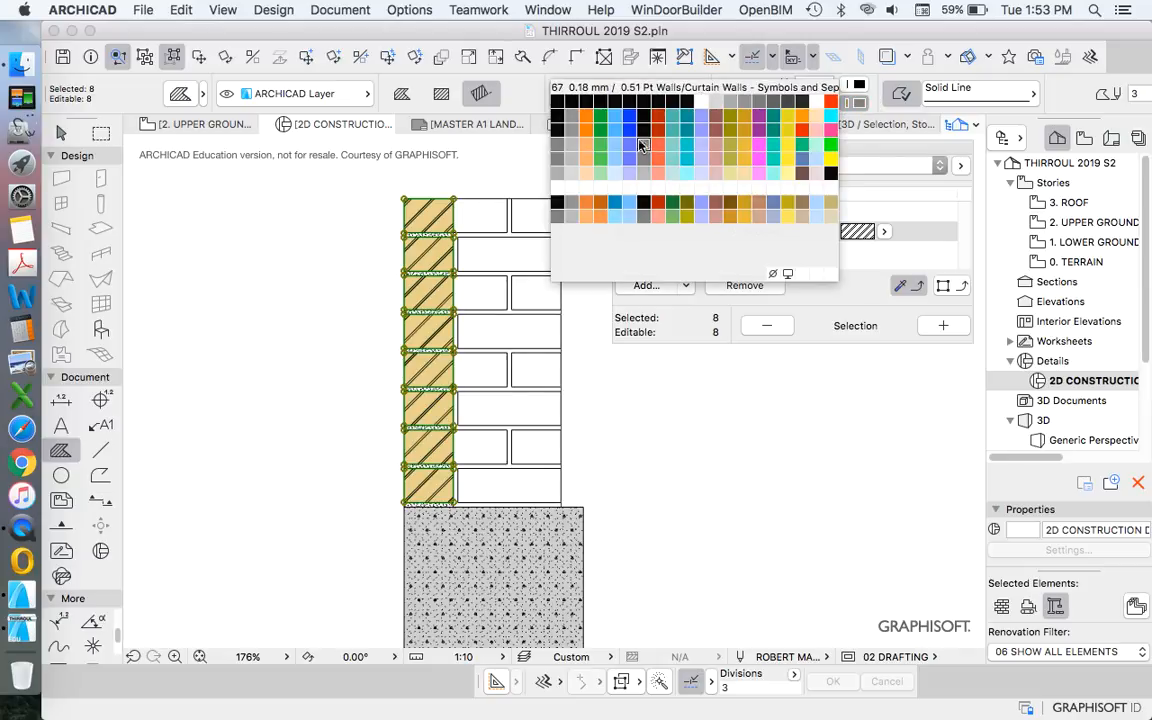
pyautogui.click(586, 131)
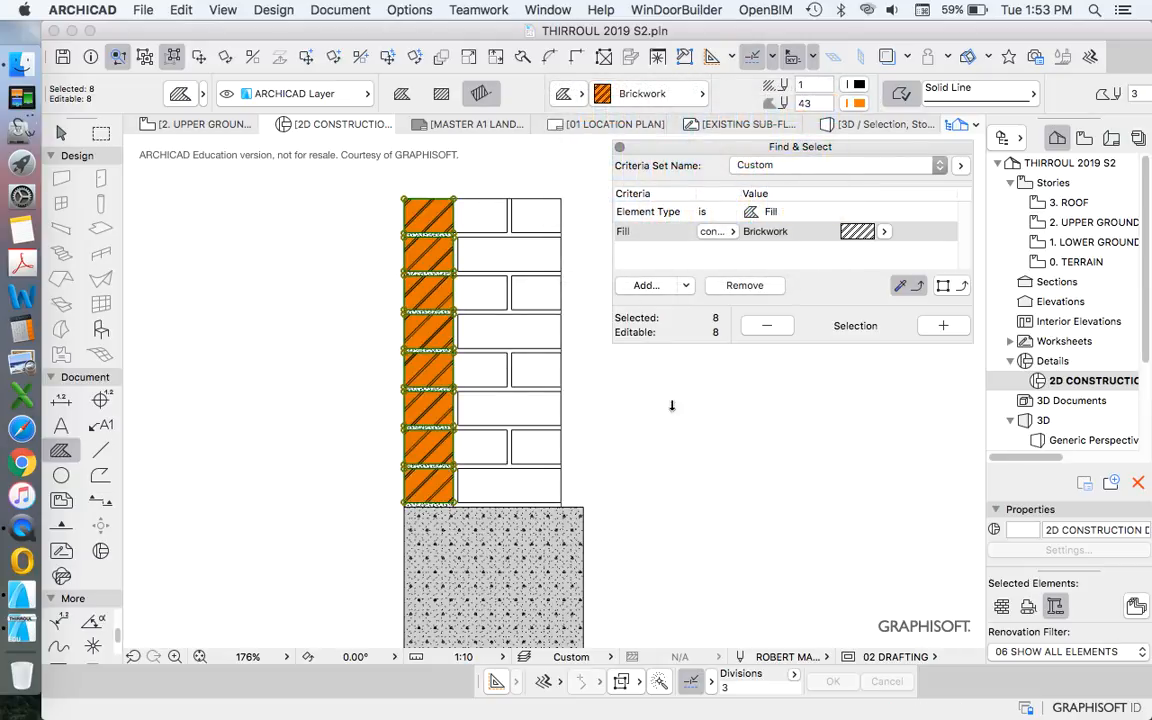
pyautogui.press('Escape')
pyautogui.click(437, 300)
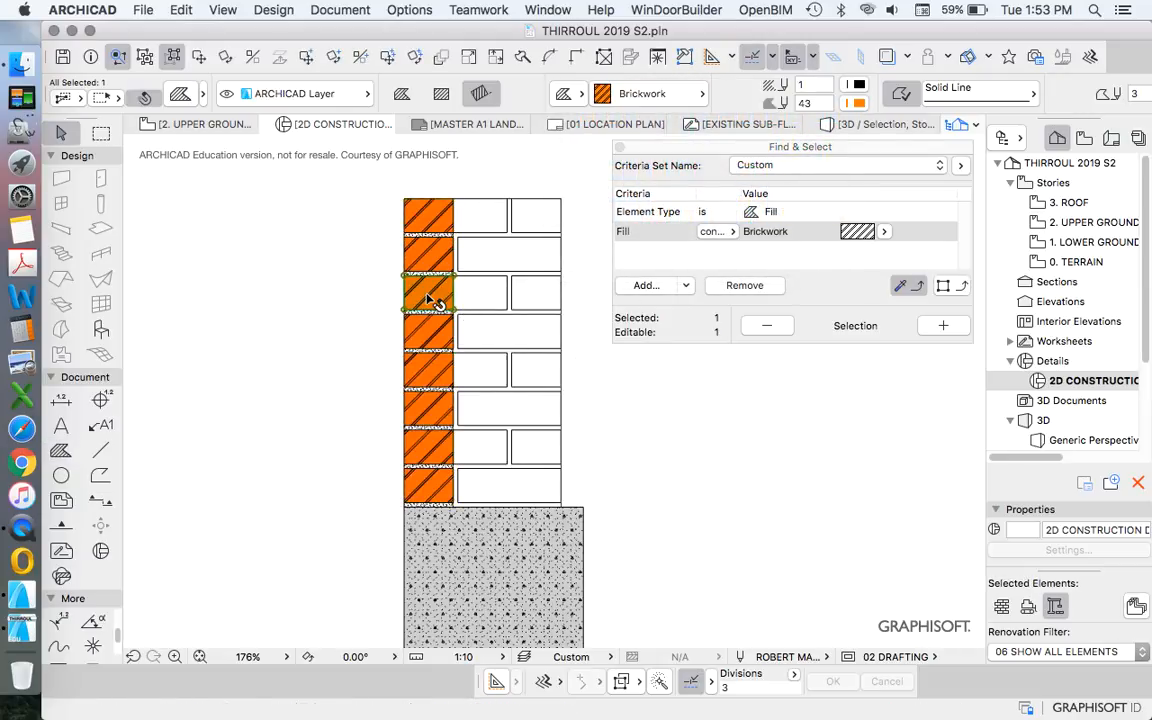
pyautogui.click(172, 57)
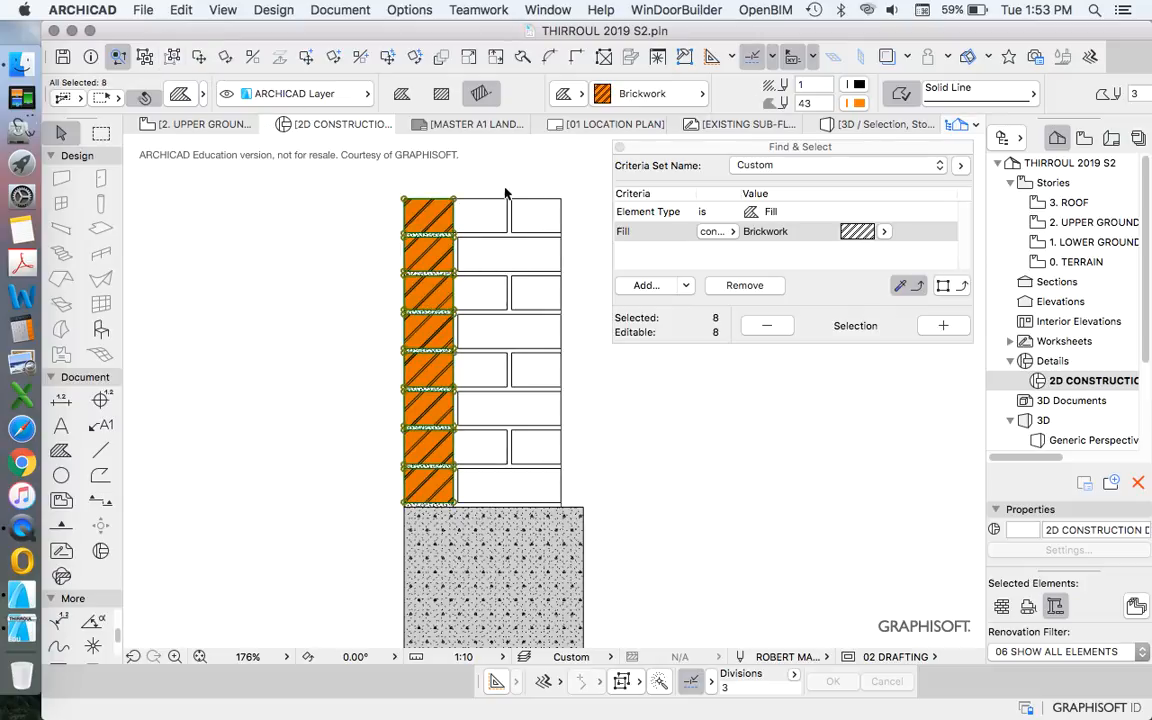
pyautogui.click(858, 84)
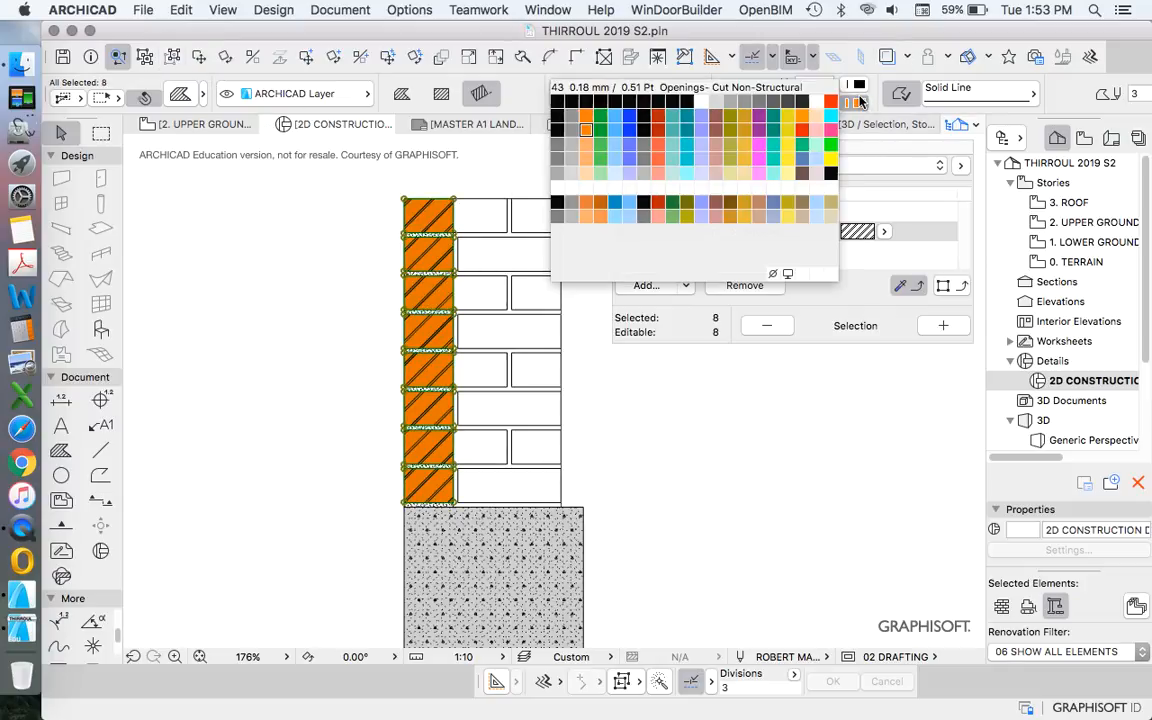
pyautogui.click(583, 168)
pyautogui.click(711, 457)
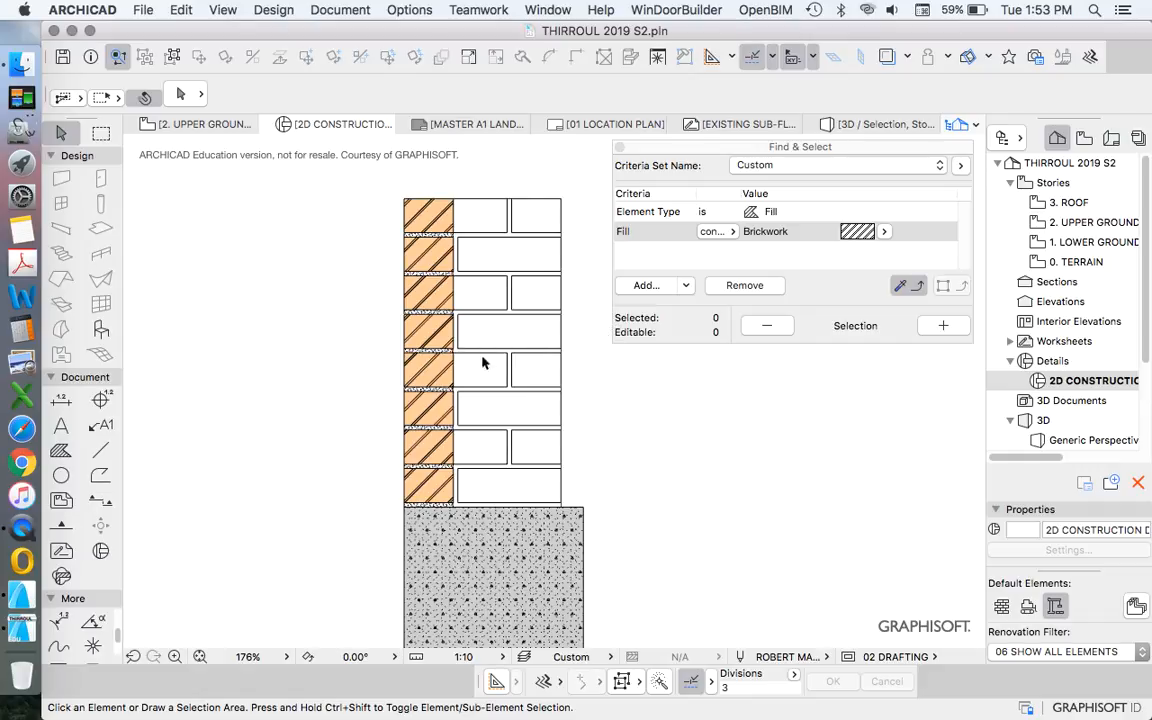
pyautogui.scroll(-2, 428, 368)
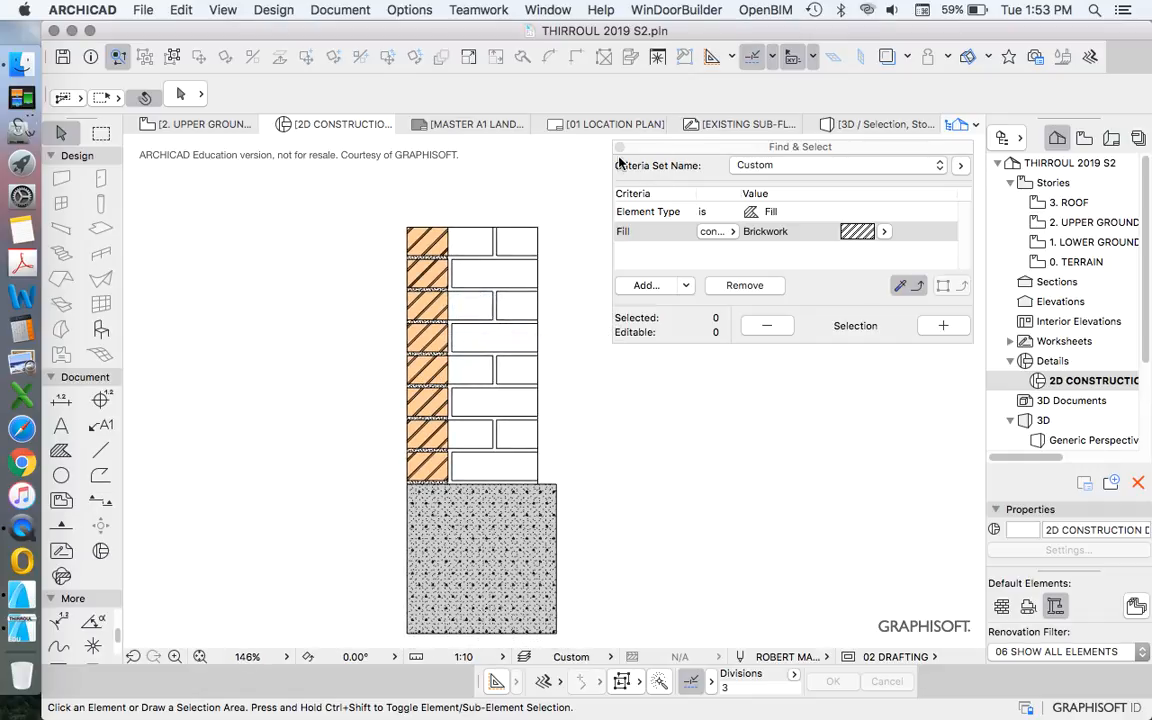
pyautogui.scroll(3, 522, 337)
pyautogui.scroll(-1, 445, 496)
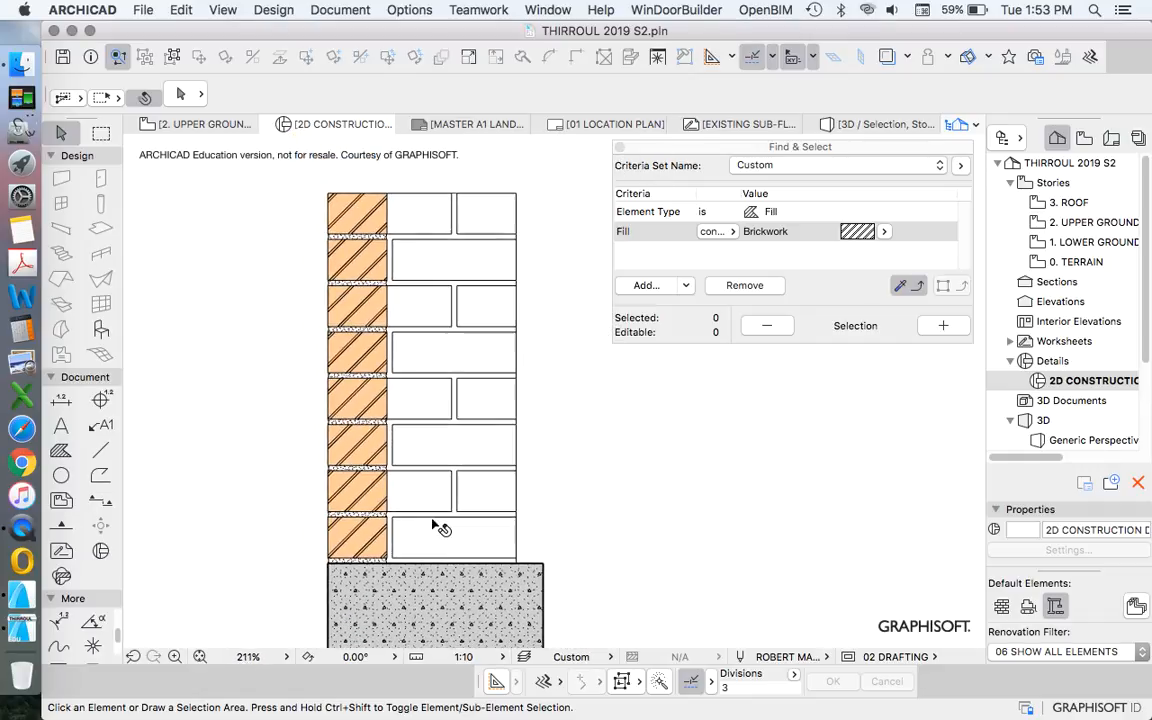
# Transfer the orange brickwork fill settings onto the four right-hand bricks.
pyautogui.keyDown('alt'); pyautogui.click(381, 530); pyautogui.keyUp('alt')
pyautogui.click(487, 490)
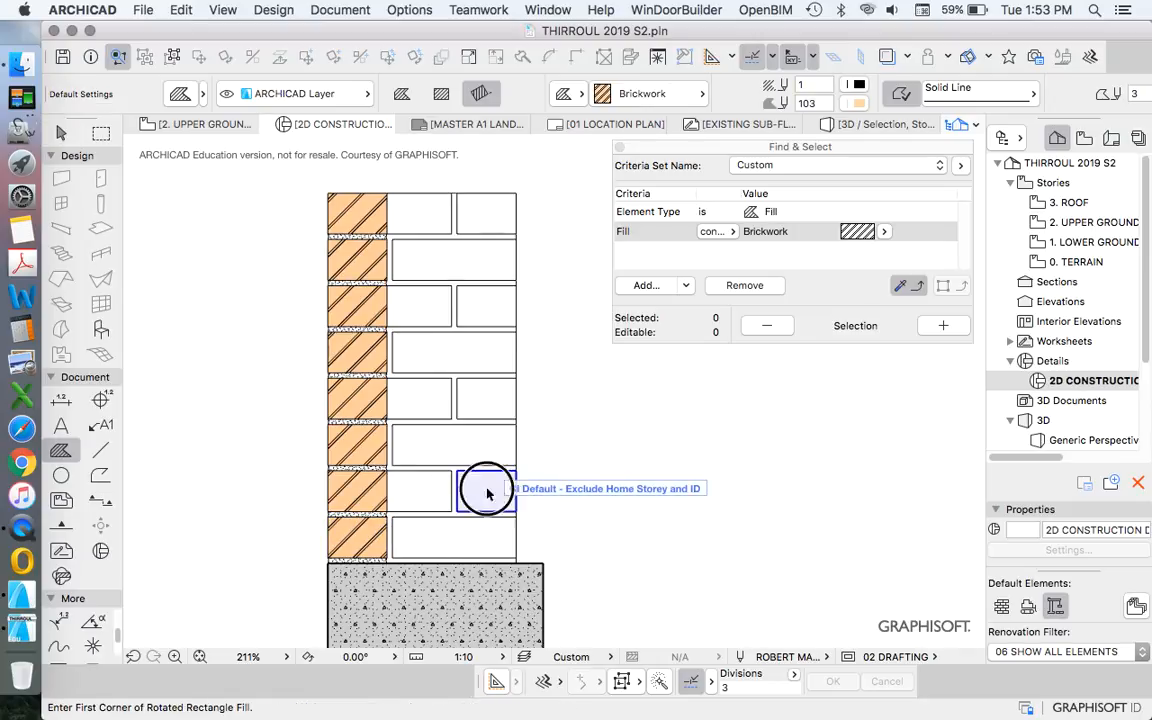
pyautogui.click(515, 395)
pyautogui.click(507, 309)
pyautogui.click(507, 205)
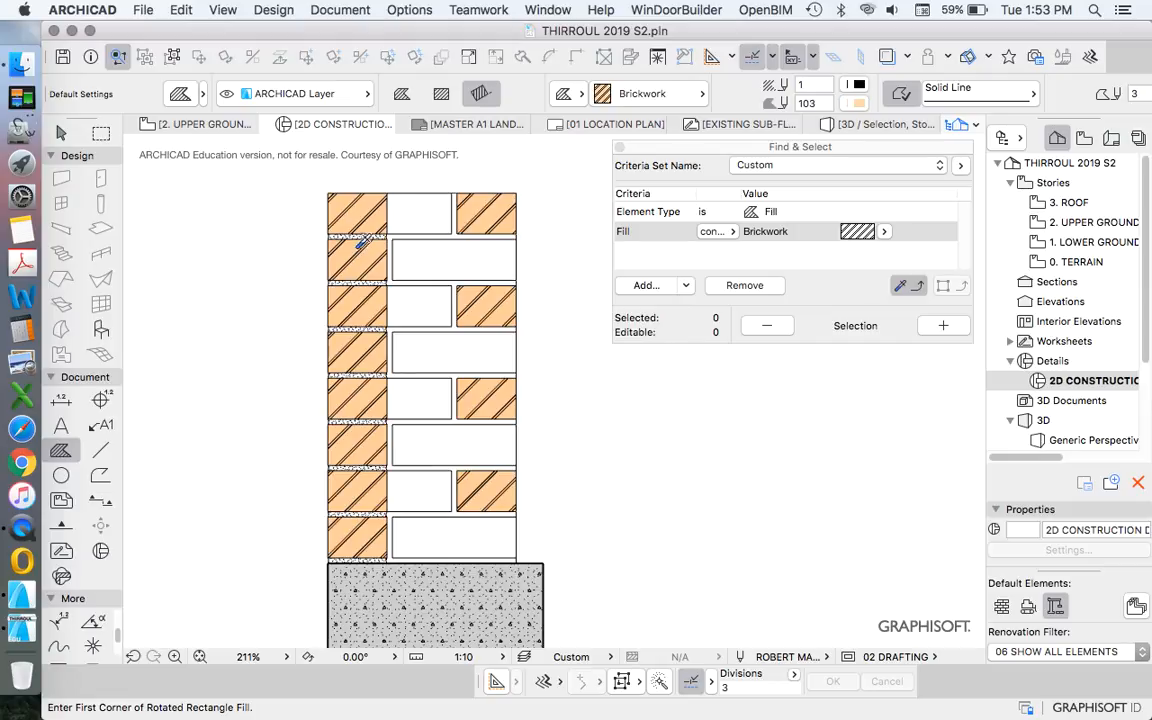
# Apply the plain white Background fill from a blank brick to the four right-hand bricks.
pyautogui.click(421, 205)
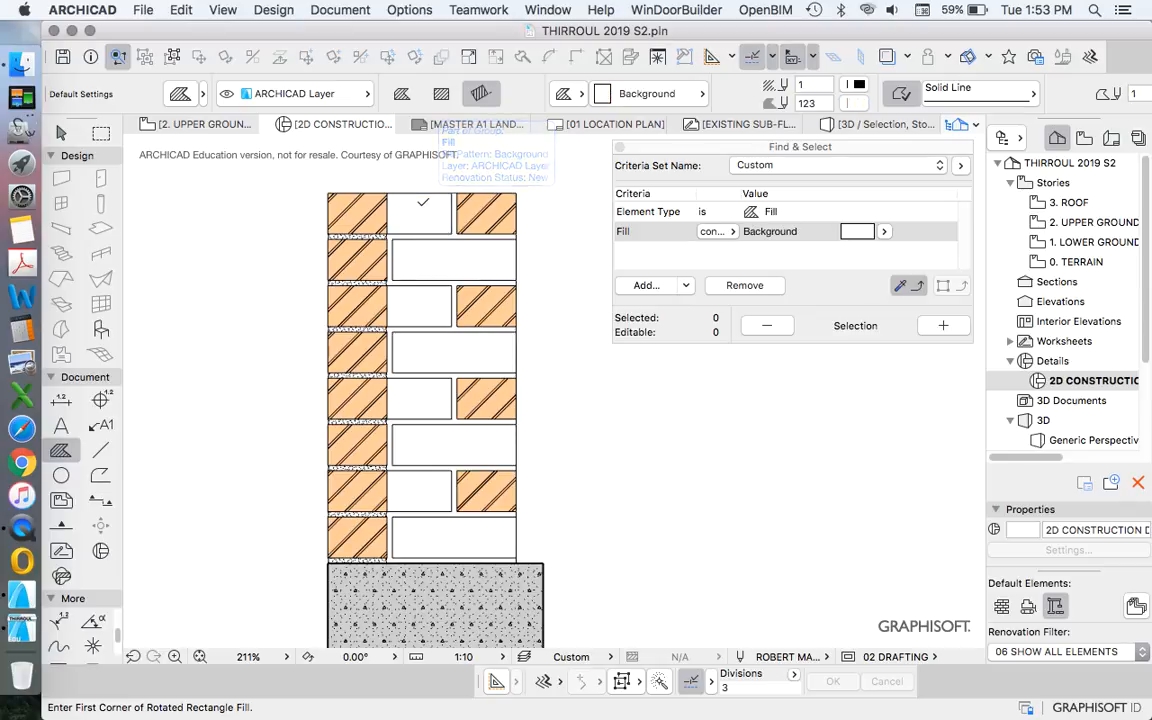
pyautogui.keyDown('alt'); pyautogui.keyDown('super'); pyautogui.click(490, 222); pyautogui.keyUp('super'); pyautogui.keyUp('alt')
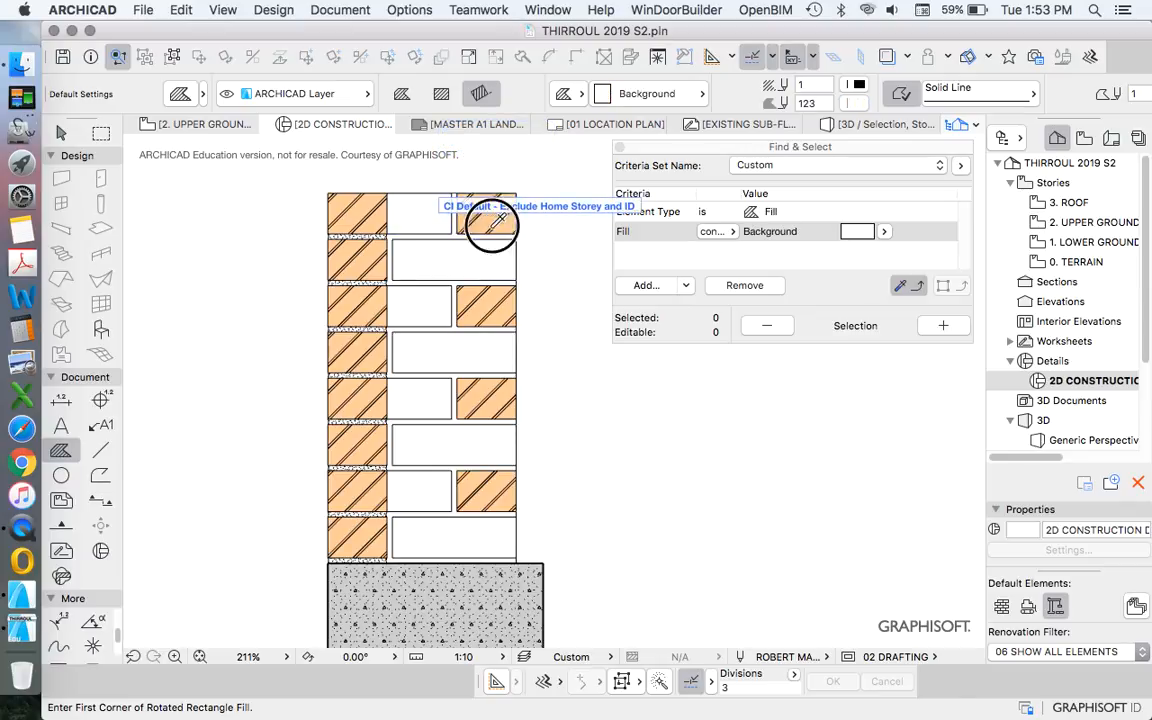
pyautogui.keyDown('alt'); pyautogui.keyDown('super'); pyautogui.click(498, 308); pyautogui.keyUp('super'); pyautogui.keyUp('alt')
pyautogui.keyDown('alt'); pyautogui.keyDown('super'); pyautogui.click(505, 400); pyautogui.keyUp('super'); pyautogui.keyUp('alt')
pyautogui.keyDown('alt'); pyautogui.keyDown('super'); pyautogui.click(507, 493); pyautogui.keyUp('super'); pyautogui.keyUp('alt')
pyautogui.scroll(-5, 450, 396)
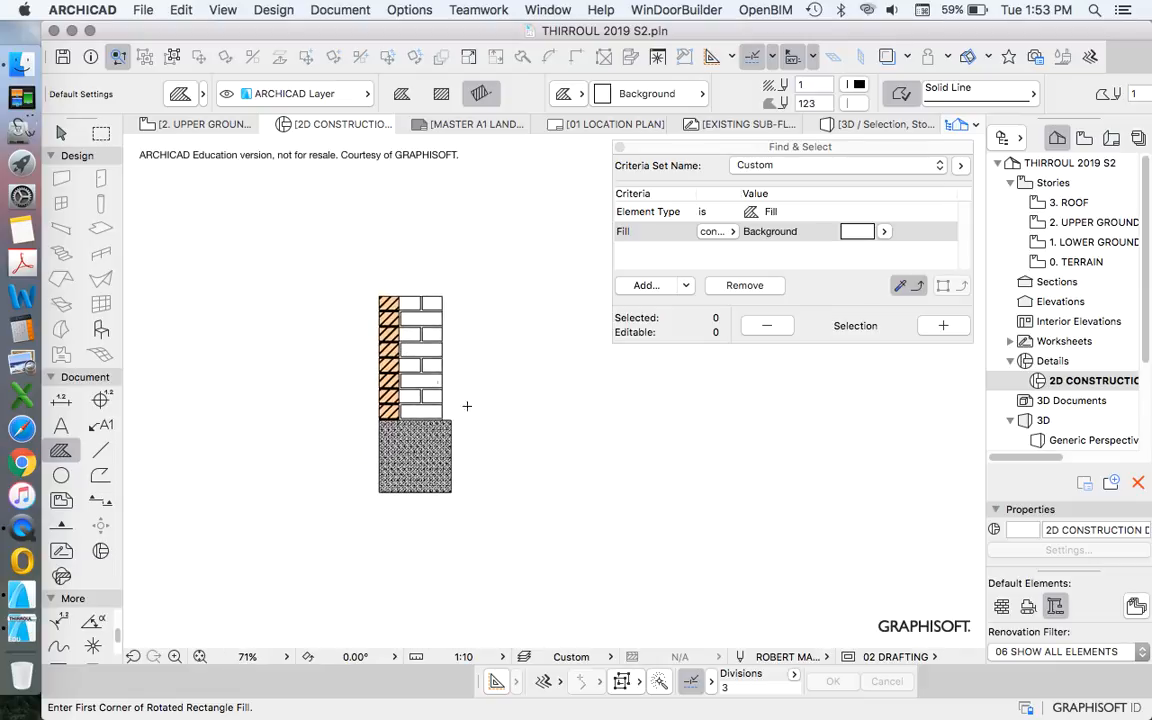
pyautogui.press('Escape')
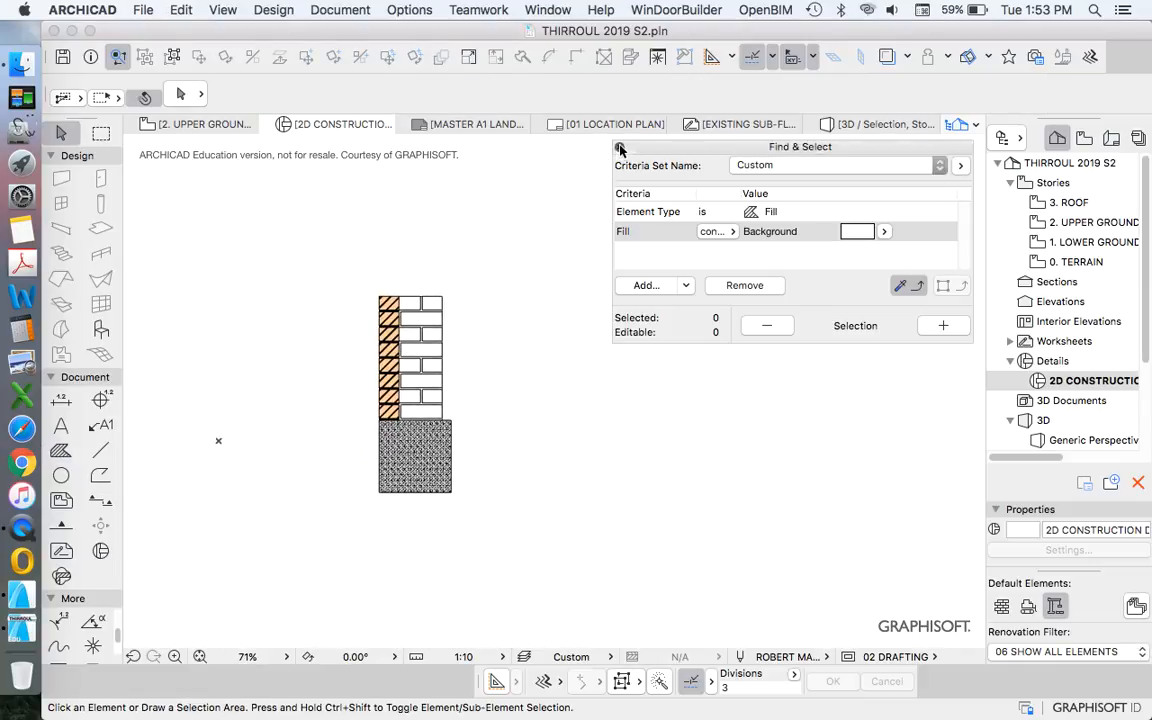
# Close the Find & Select palette and zoom in on the concrete footing.
pyautogui.click(619, 147)
pyautogui.scroll(2, 398, 454)
pyautogui.scroll(-2, 476, 382)
pyautogui.scroll(3, 470, 393)
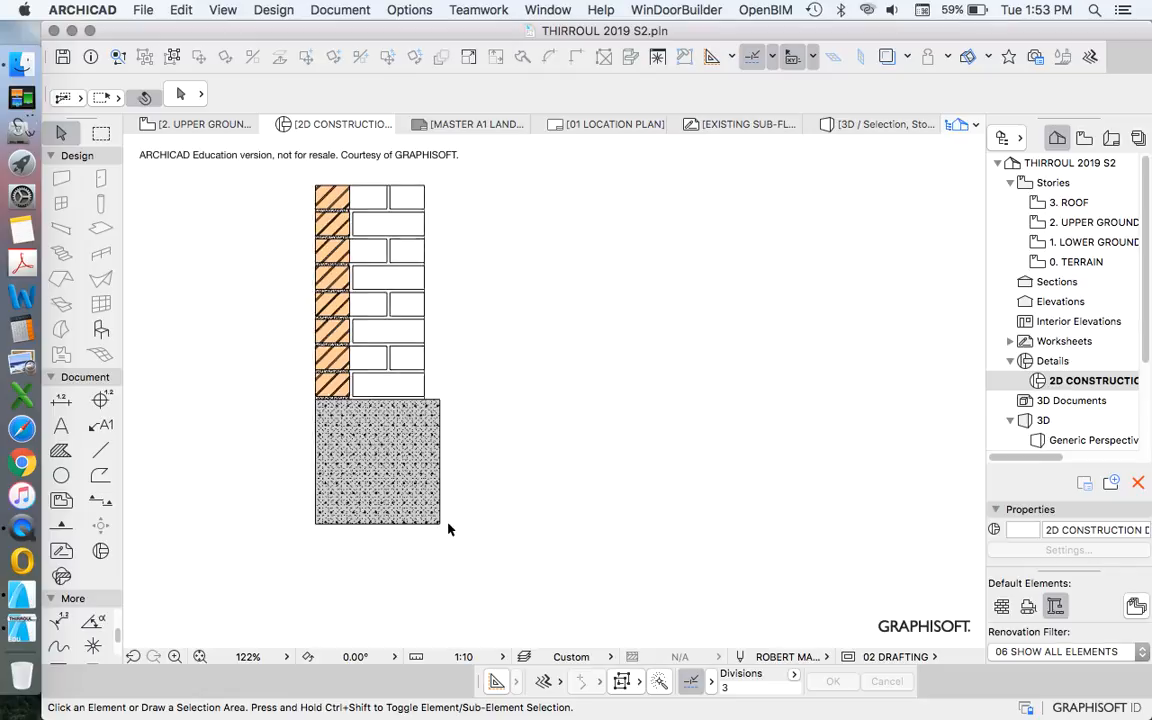
pyautogui.scroll(-2, 384, 406)
pyautogui.scroll(3, 363, 386)
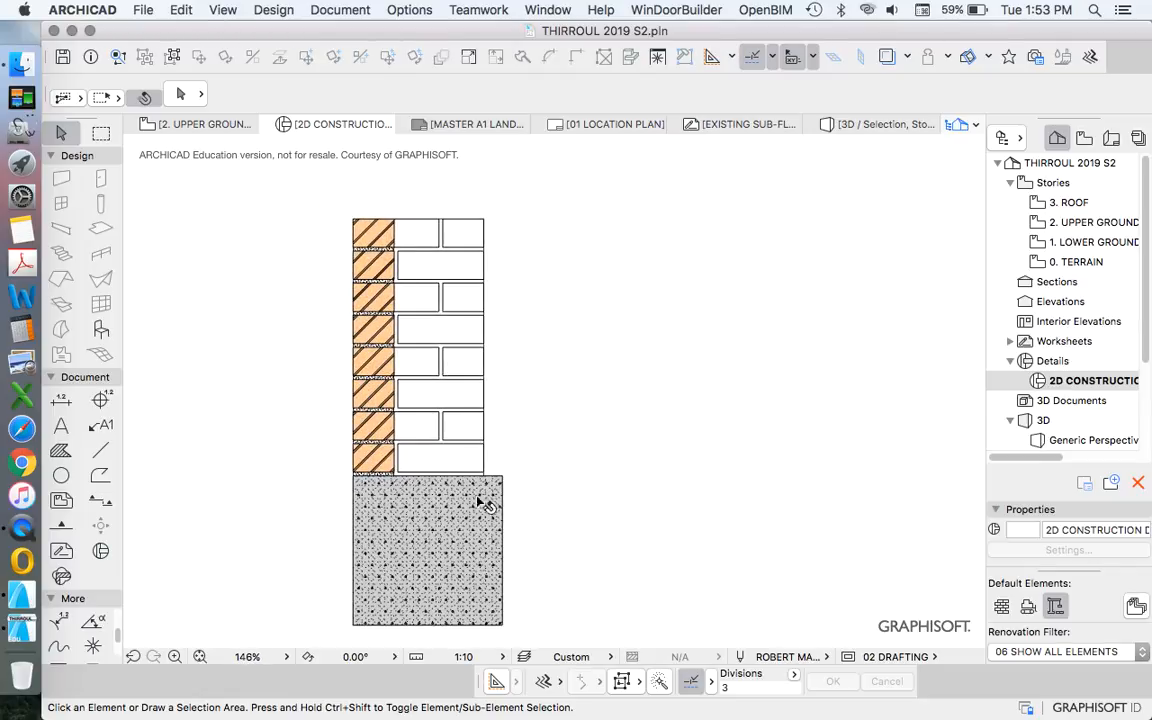
pyautogui.scroll(-3, 375, 337)
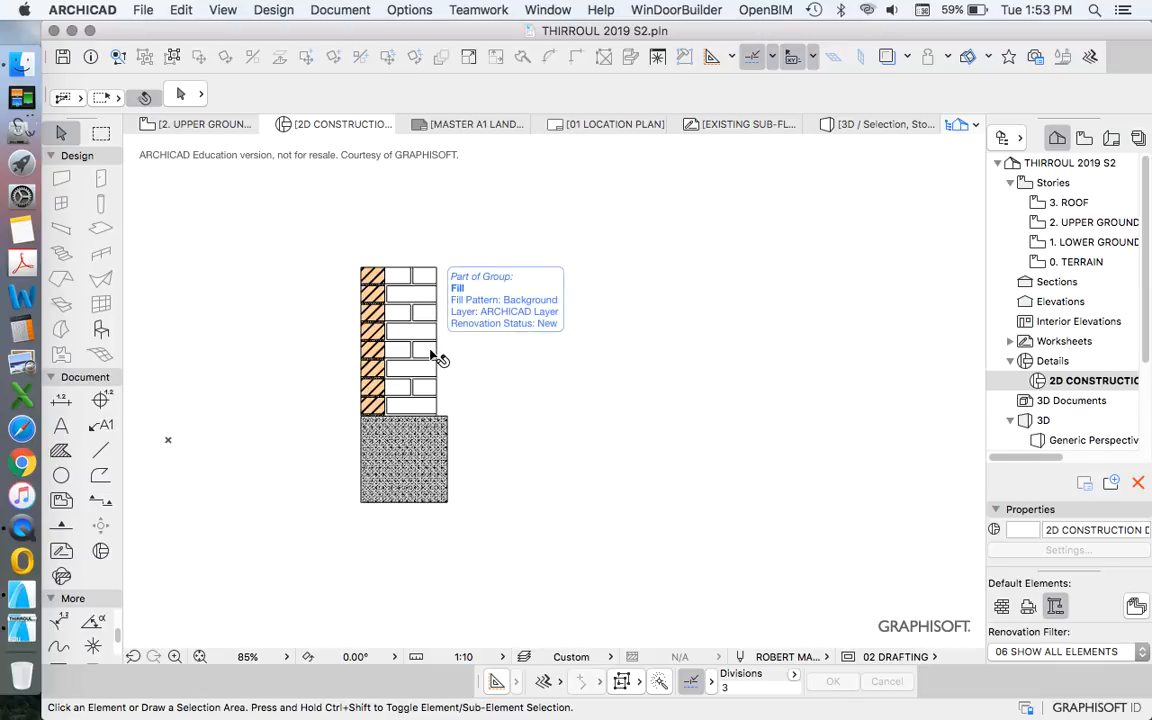
pyautogui.scroll(5, 393, 455)
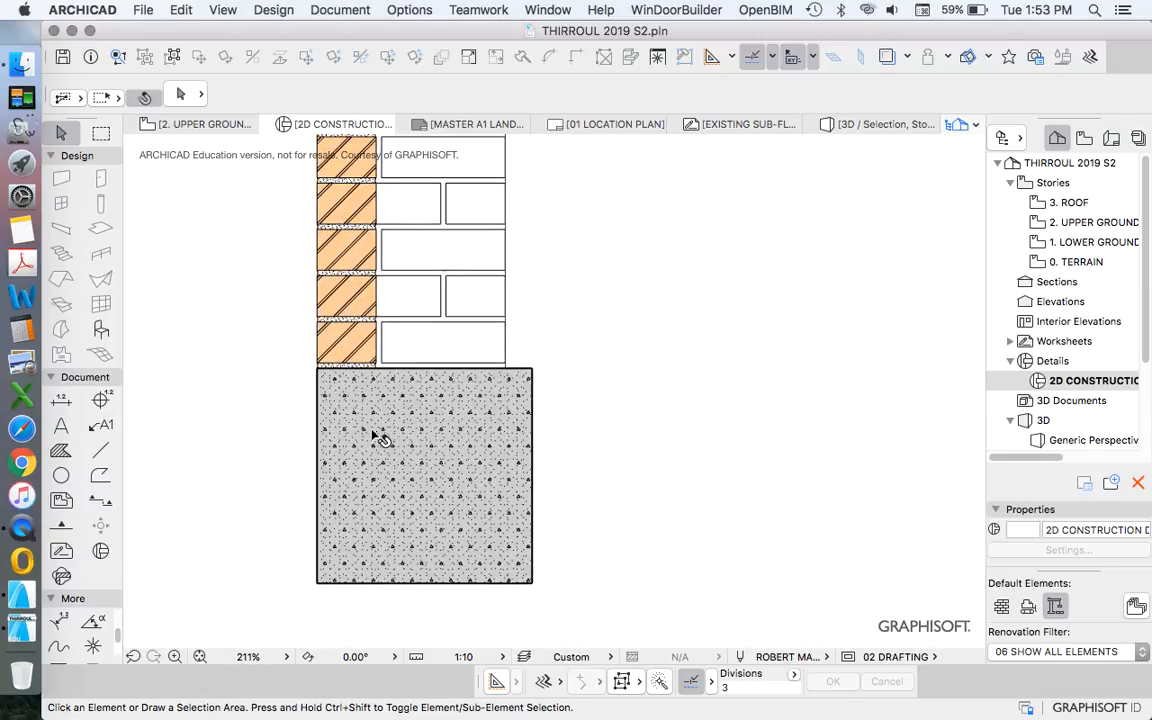
pyautogui.scroll(-4, 372, 430)
pyautogui.scroll(4, 447, 400)
pyautogui.scroll(-4, 586, 432)
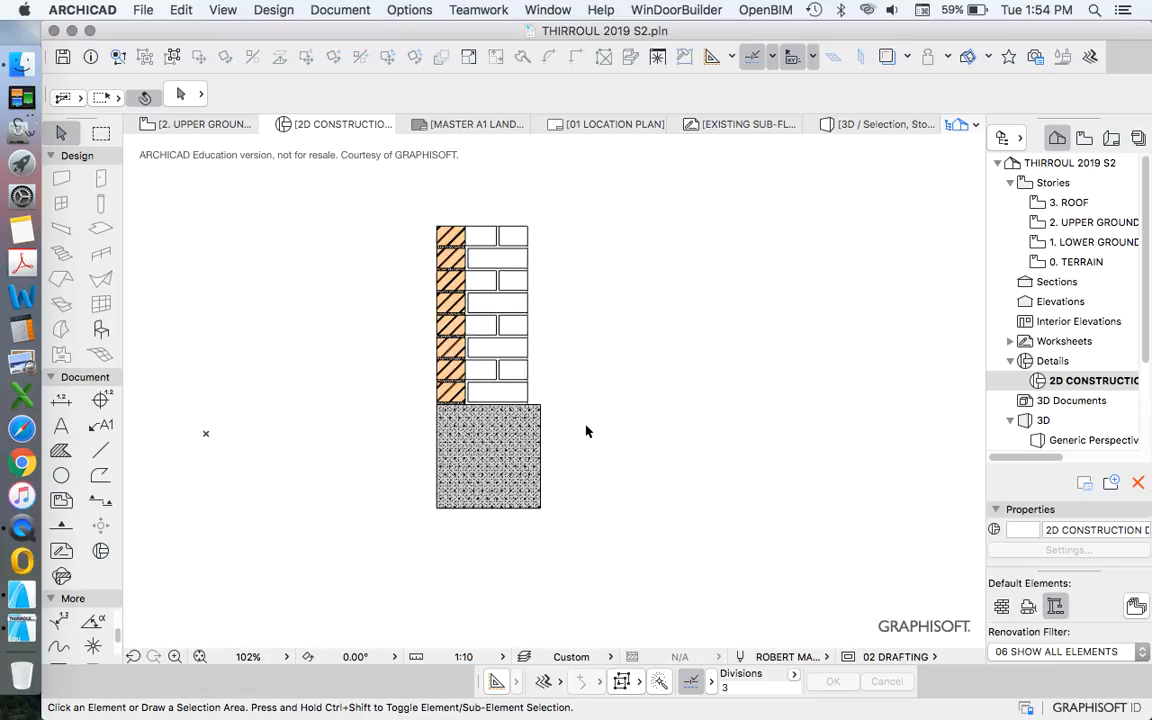
pyautogui.scroll(2, 509, 445)
pyautogui.scroll(2, 211, 380)
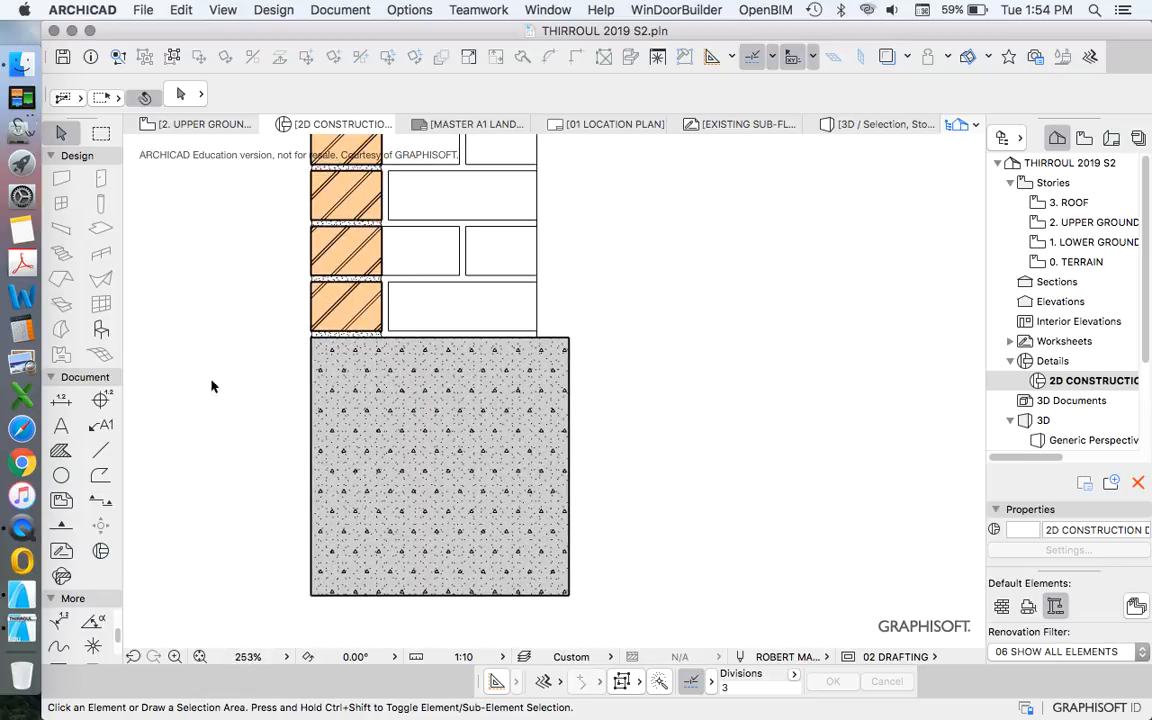
pyautogui.scroll(-2, 445, 427)
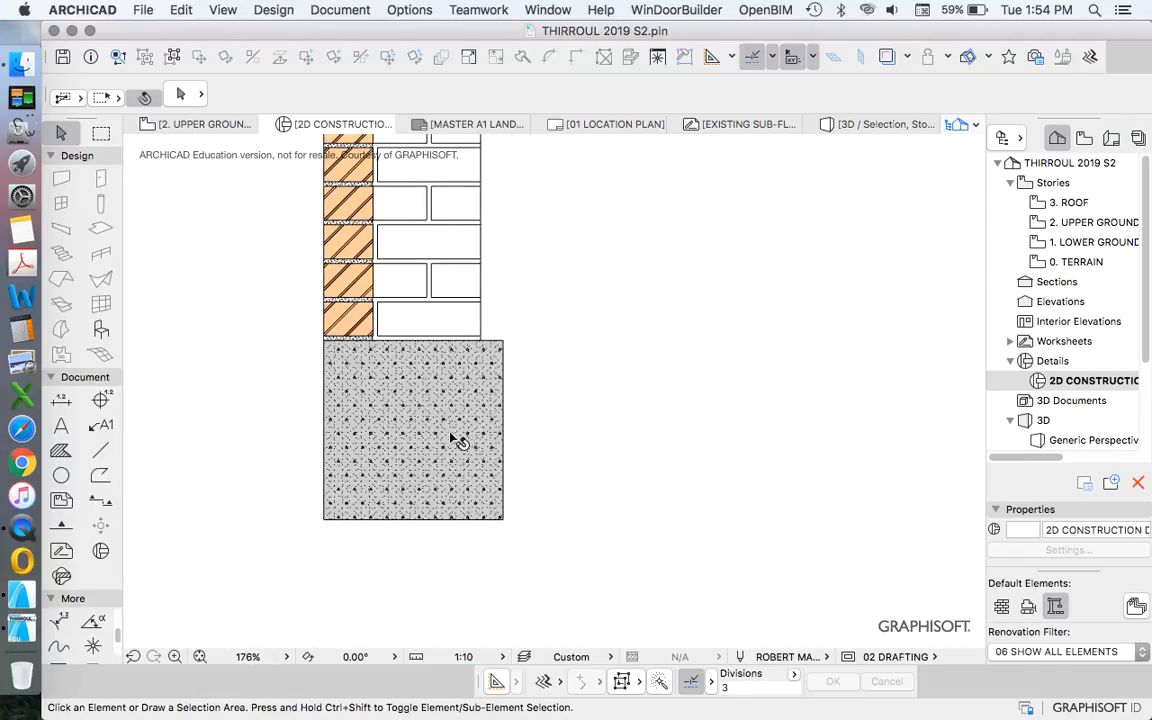
# Extend the concrete footing fill into a slab by adding a rectangle 120 deep.
pyautogui.click(465, 427)
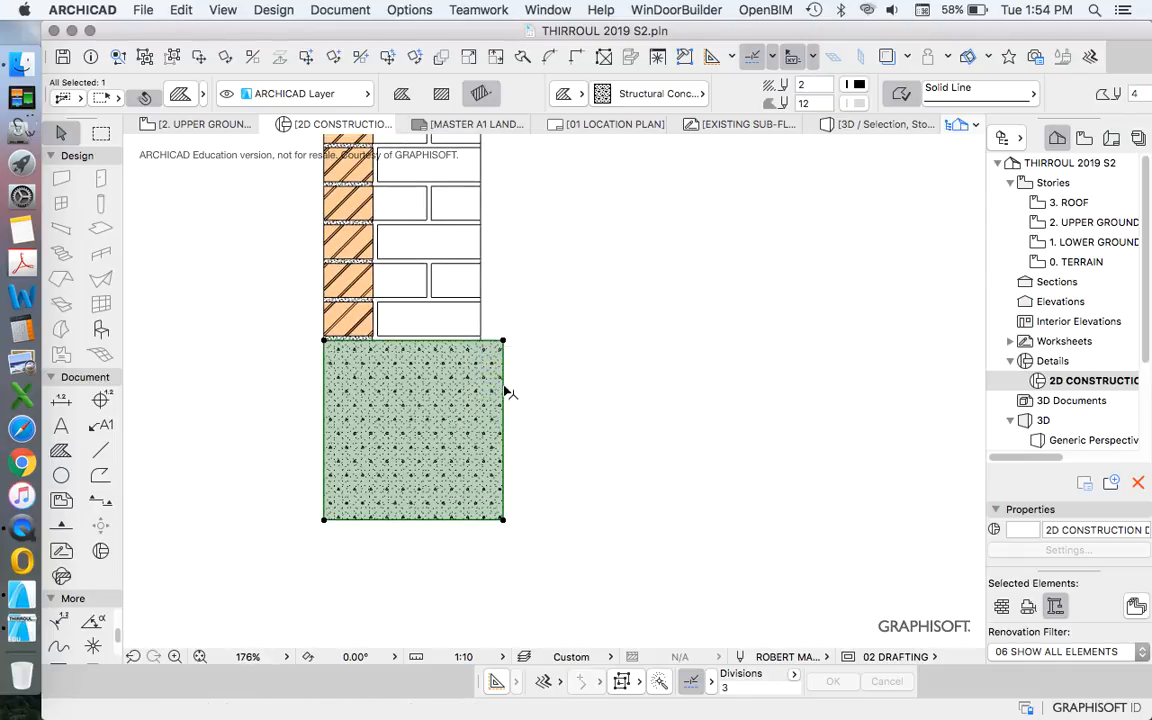
pyautogui.click(503, 395)
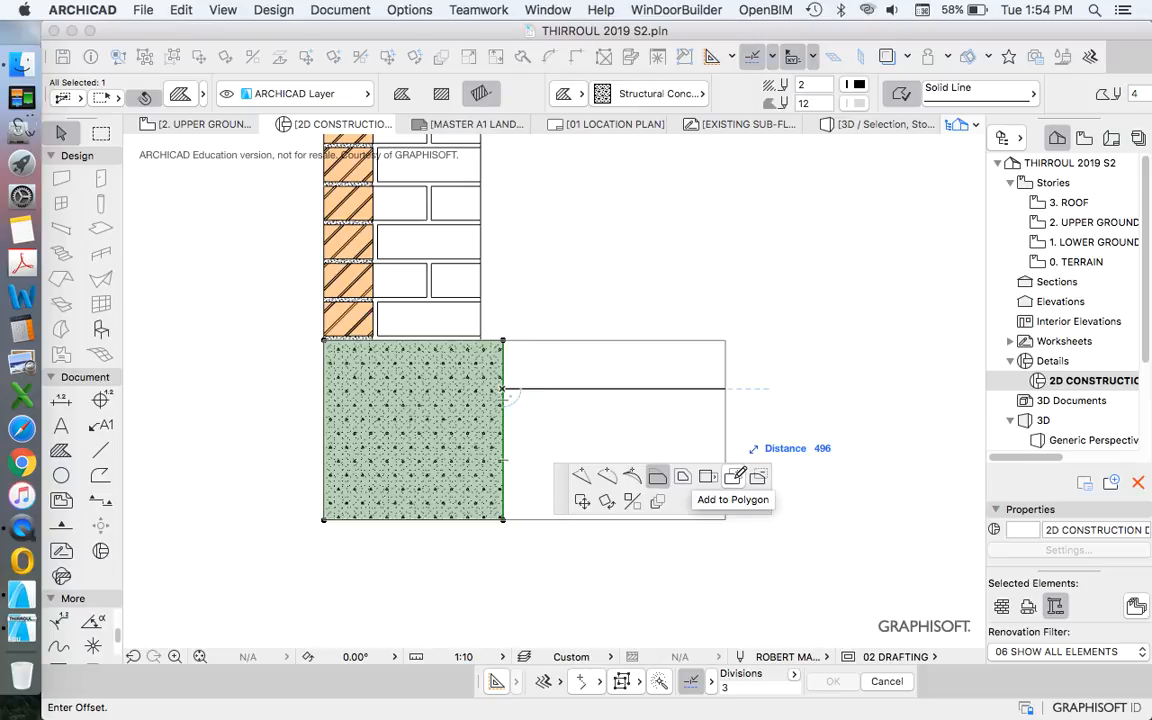
pyautogui.click(733, 477)
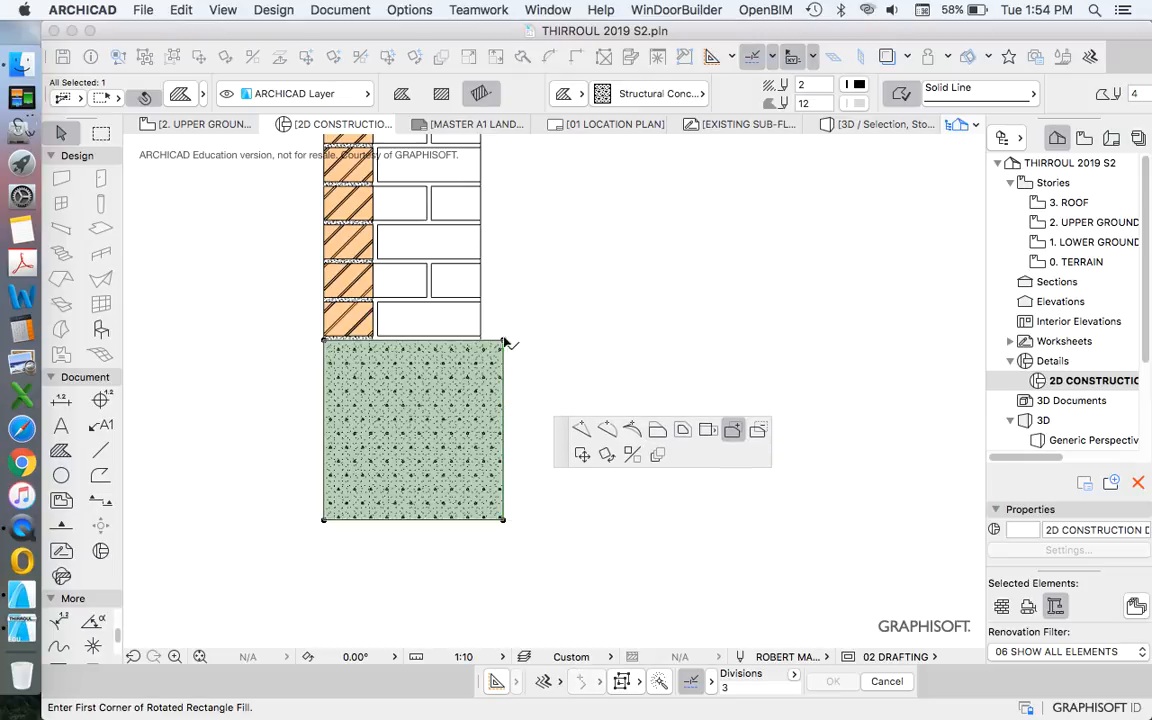
pyautogui.click(503, 341)
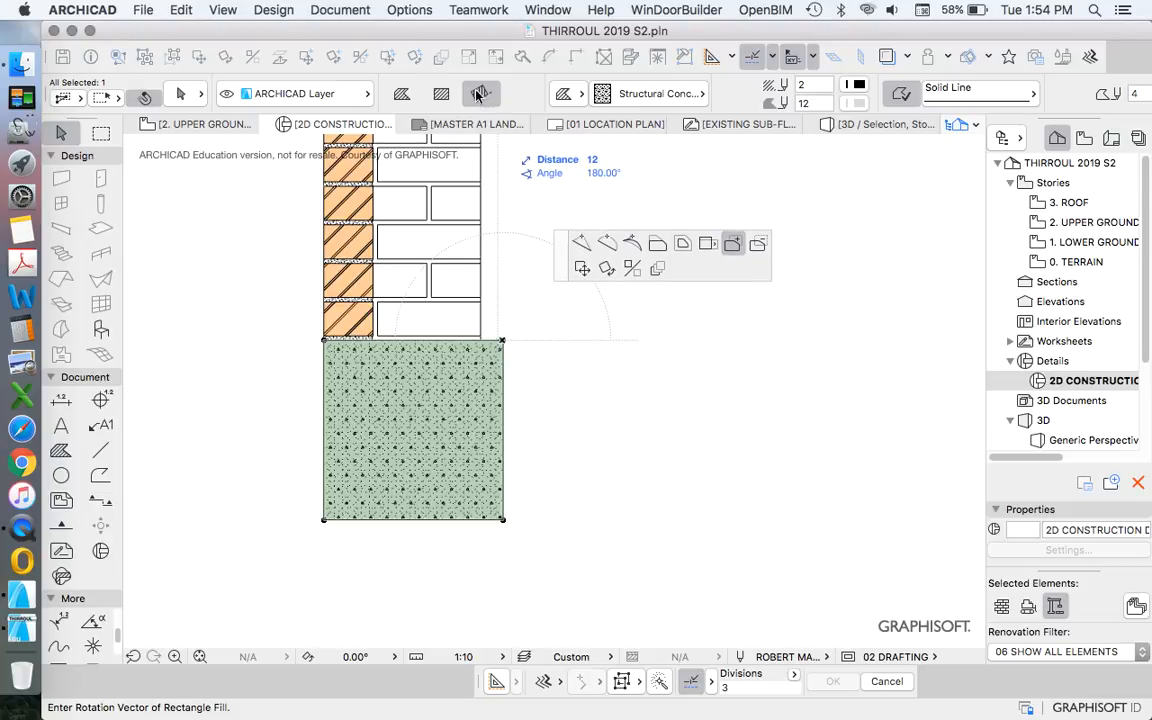
pyautogui.click(804, 340)
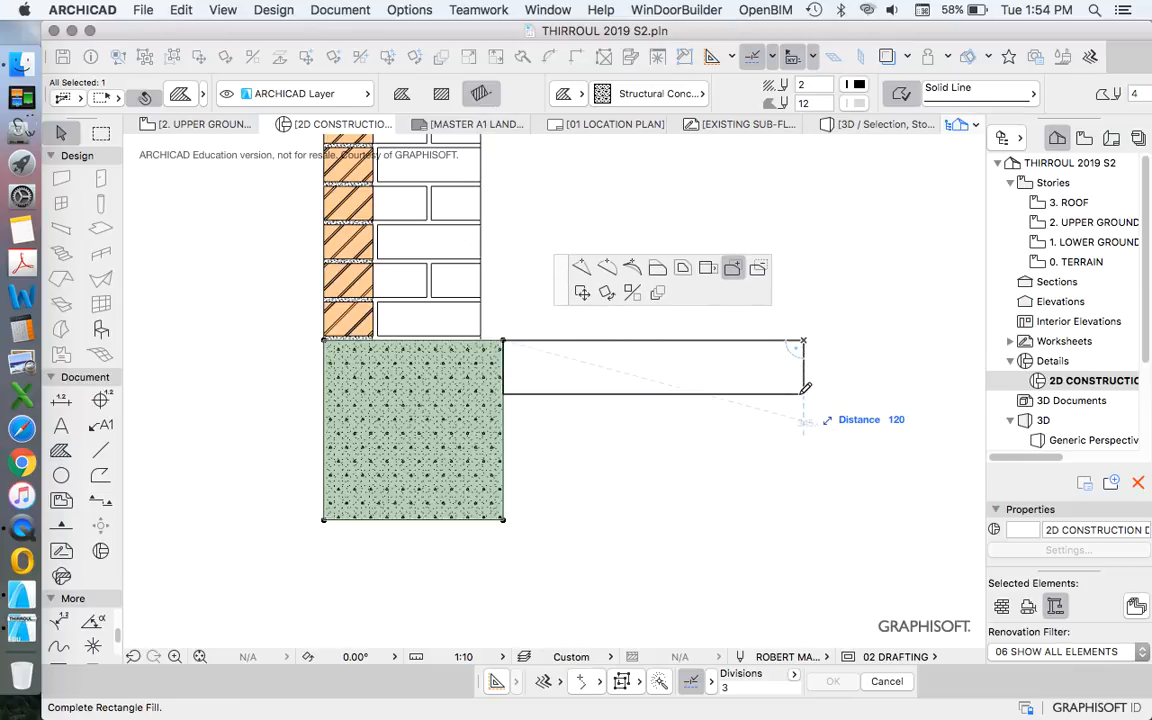
pyautogui.press('Tab')
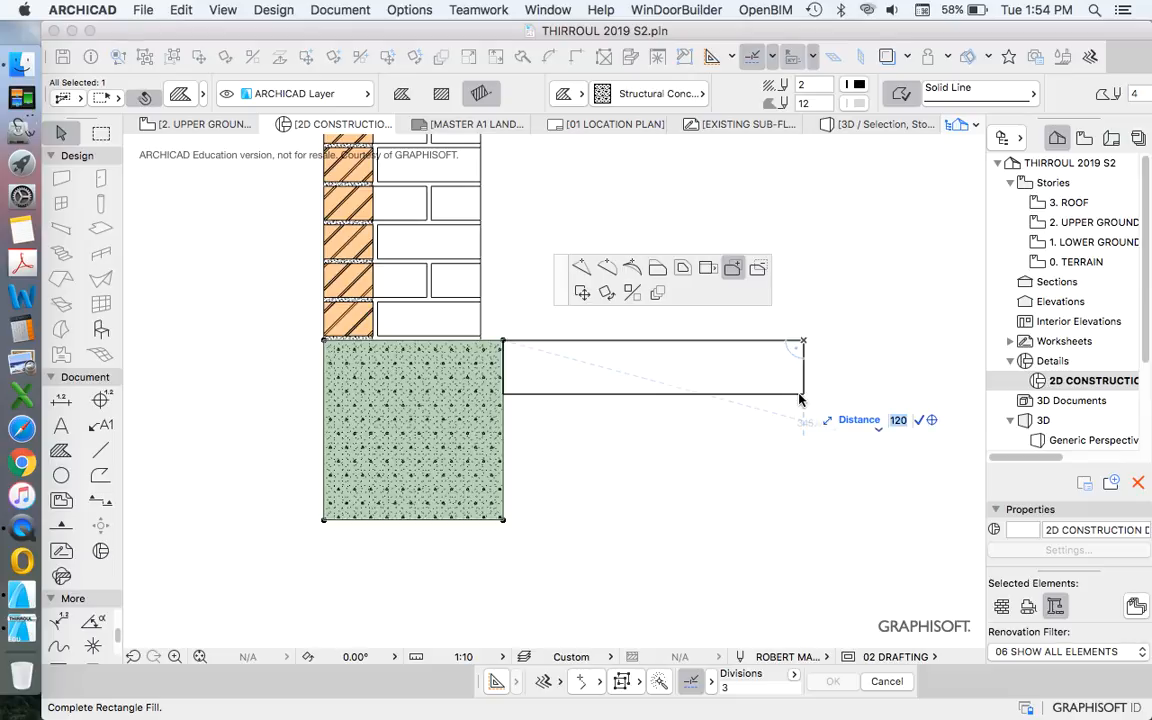
pyautogui.write('120')
pyautogui.press('Return')
pyautogui.scroll(-2, 565, 420)
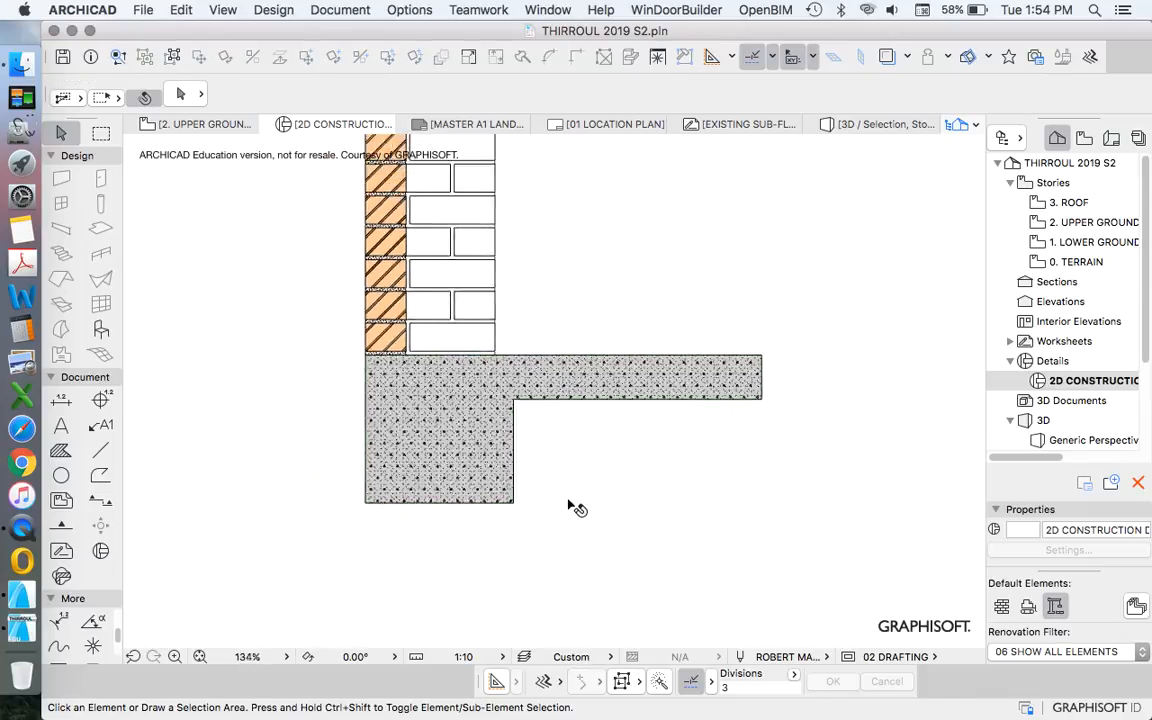
pyautogui.scroll(-3, 572, 503)
pyautogui.scroll(6, 560, 440)
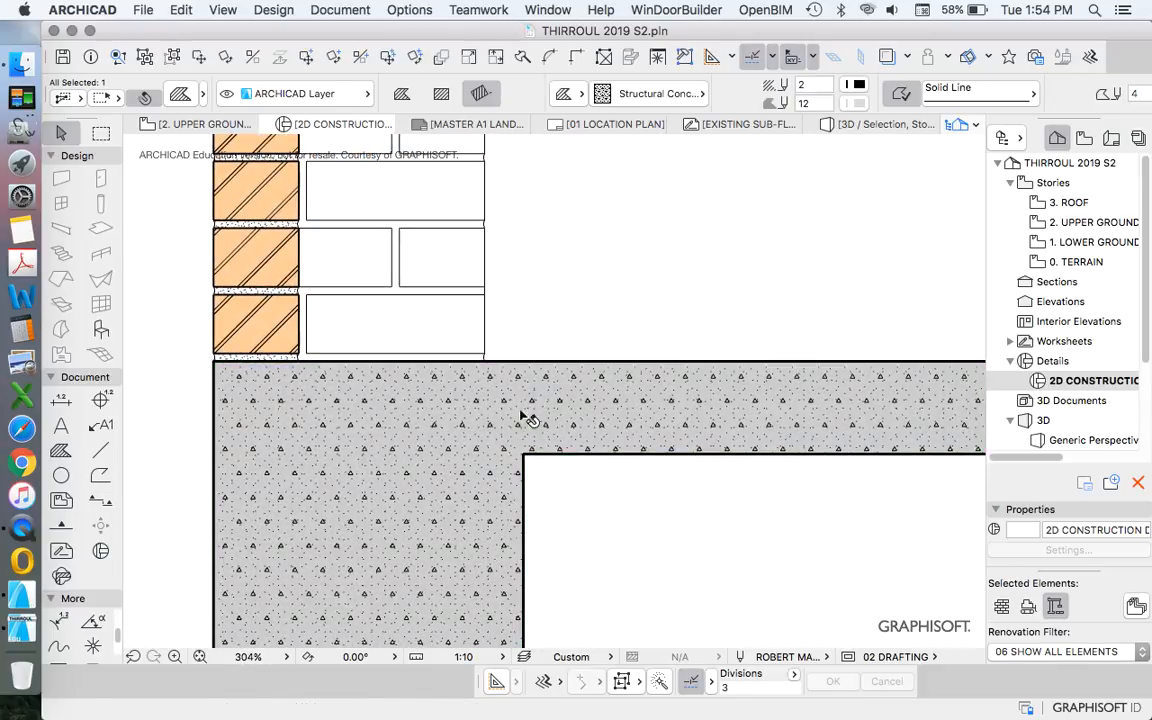
pyautogui.scroll(-4, 522, 420)
# Move a node of the footing fill outline to reshape it, then deselect.
pyautogui.click(535, 420)
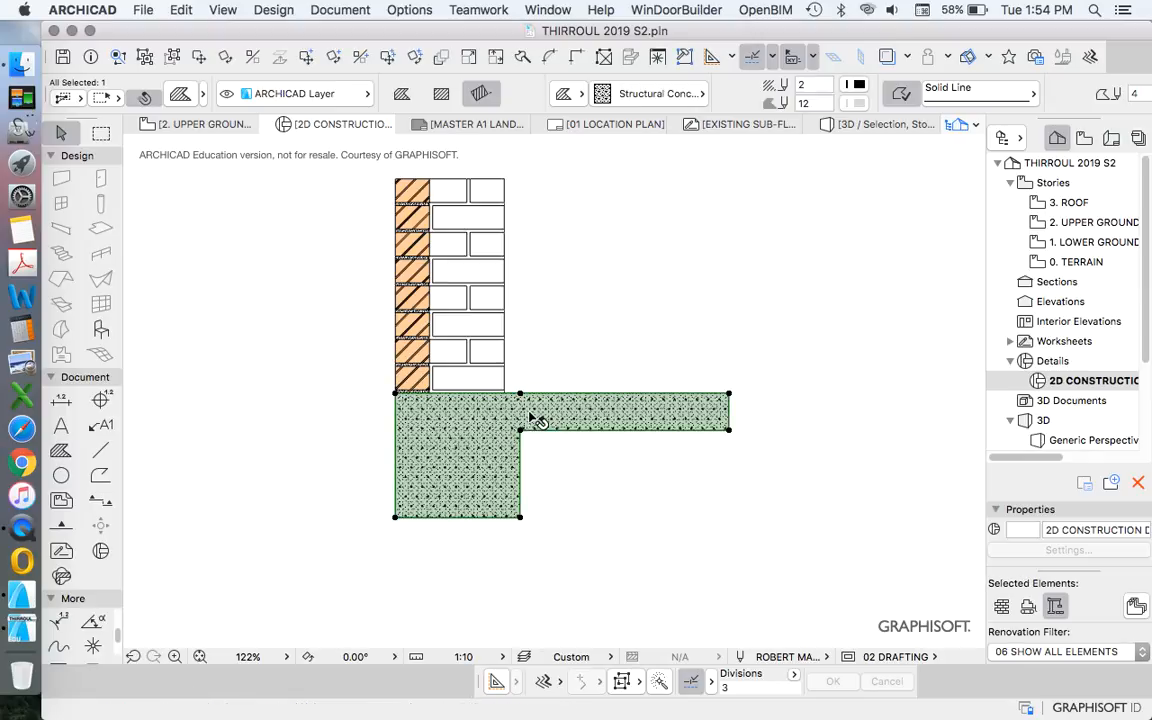
pyautogui.click(520, 393)
pyautogui.click(738, 388)
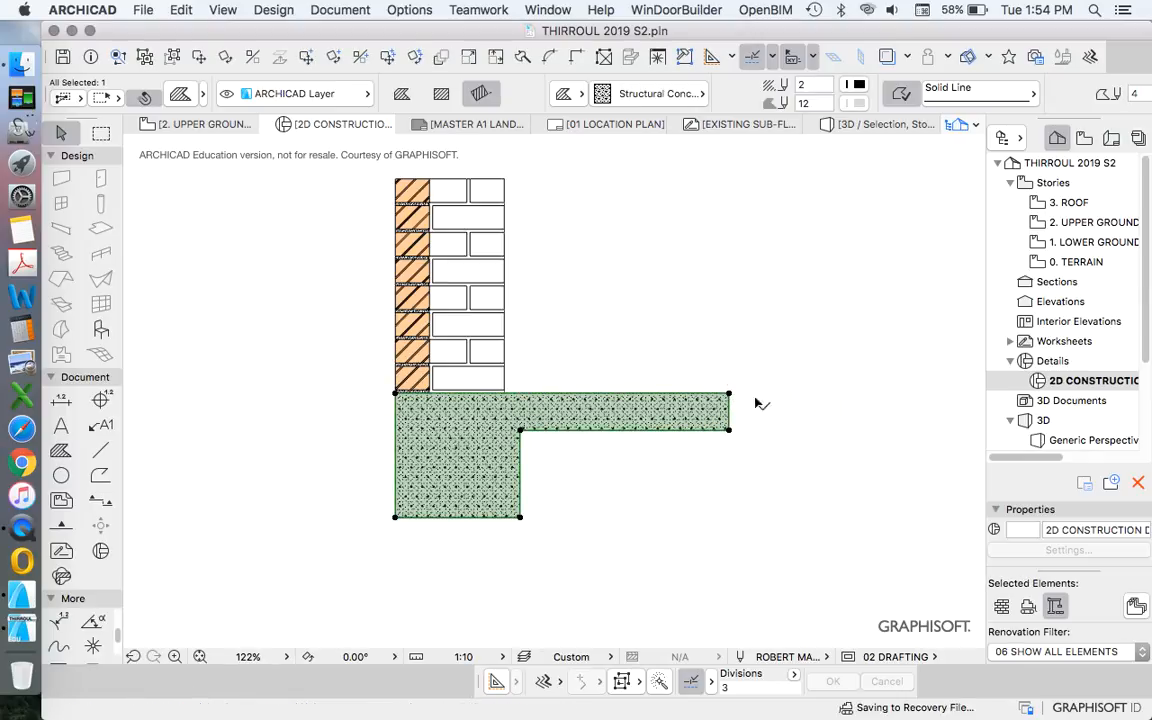
pyautogui.press('Escape')
pyautogui.scroll(4, 608, 356)
pyautogui.scroll(-3, 608, 356)
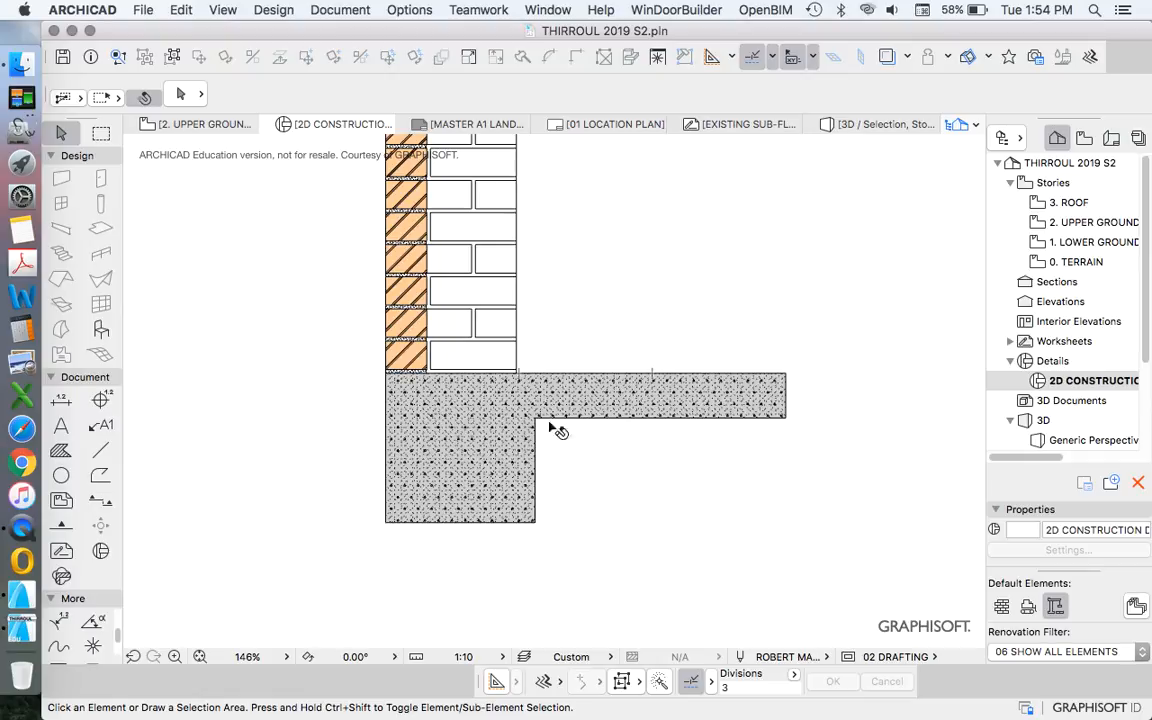
pyautogui.scroll(2, 556, 405)
pyautogui.click(500, 409)
pyautogui.click(503, 424)
pyautogui.press('Escape')
pyautogui.press('Escape')
pyautogui.click(501, 421)
pyautogui.click(530, 401)
pyautogui.press('Escape')
pyautogui.press('Escape')
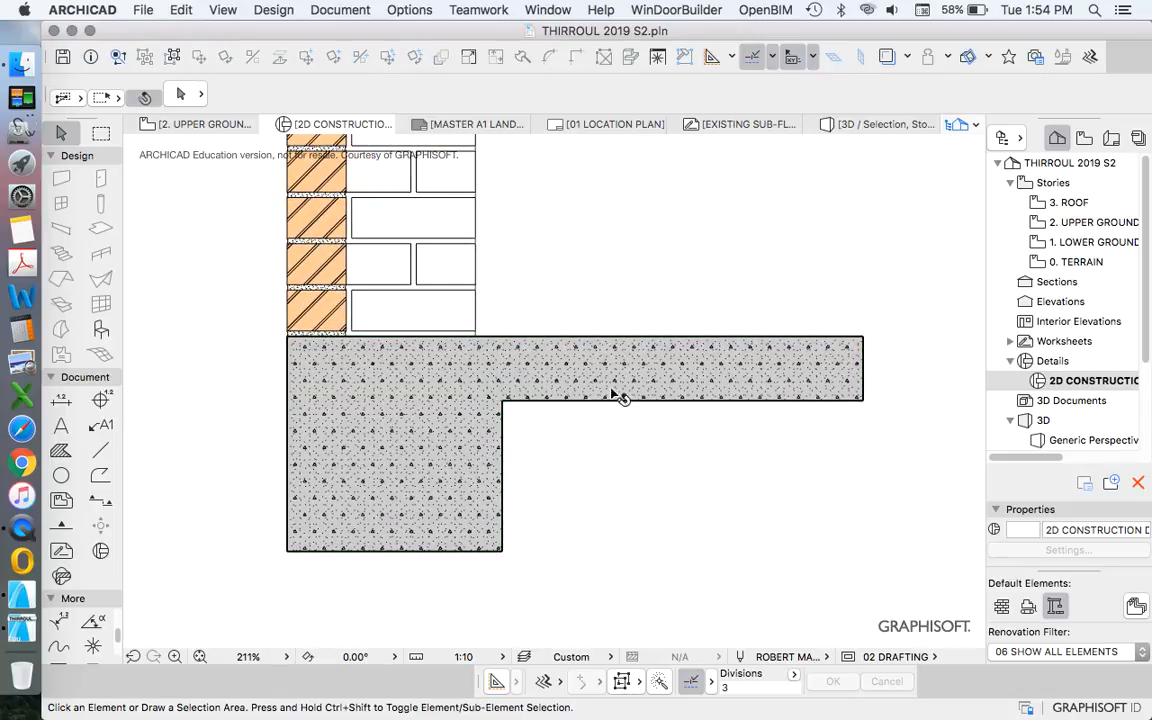
pyautogui.scroll(3, 558, 460)
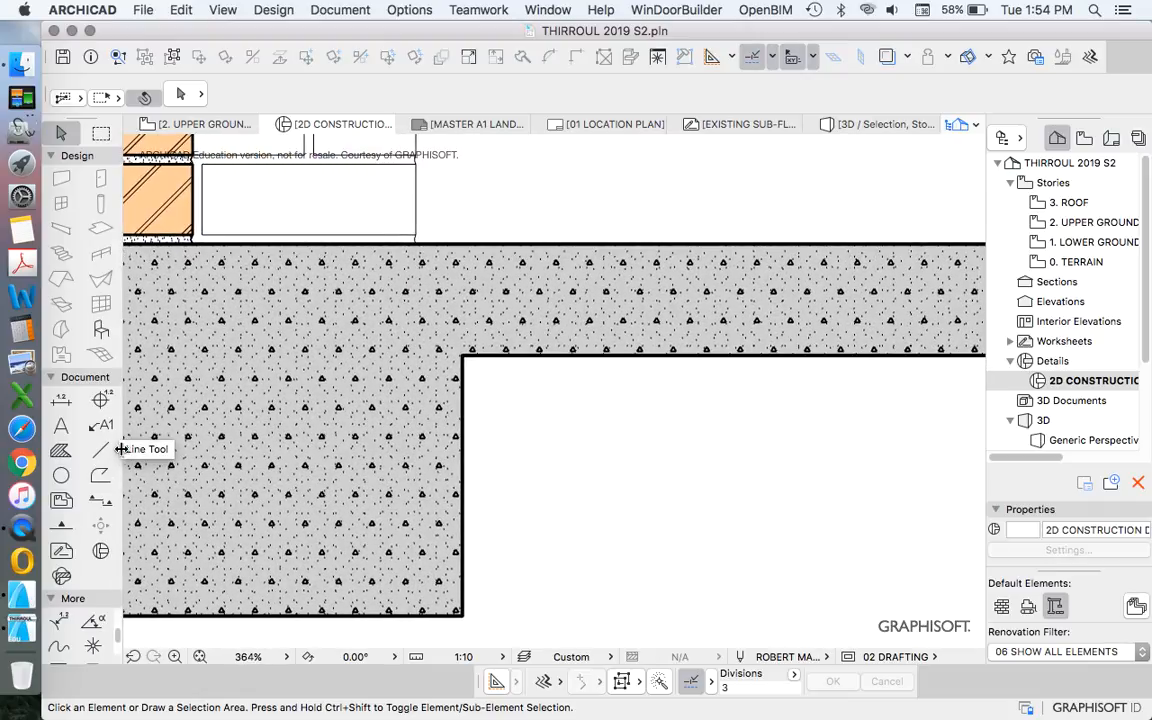
# Draw a 100-long helper line at the slab's inner corner and move it down 100.
pyautogui.click(101, 451)
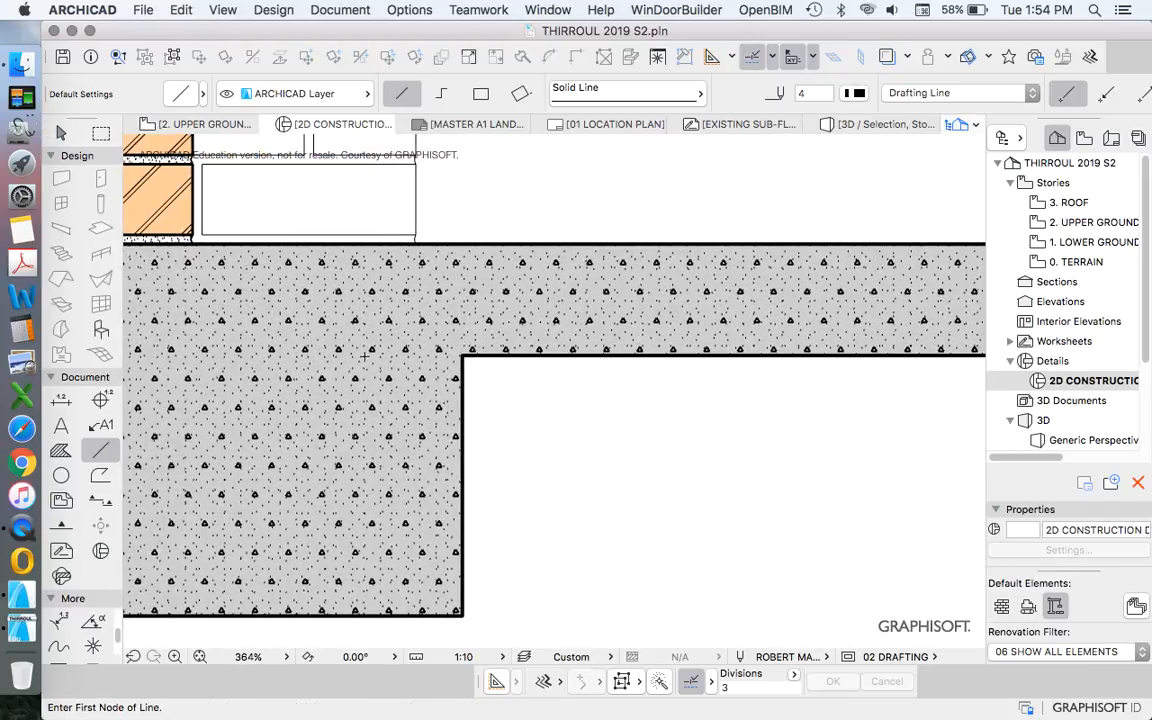
pyautogui.scroll(-1, 364, 356)
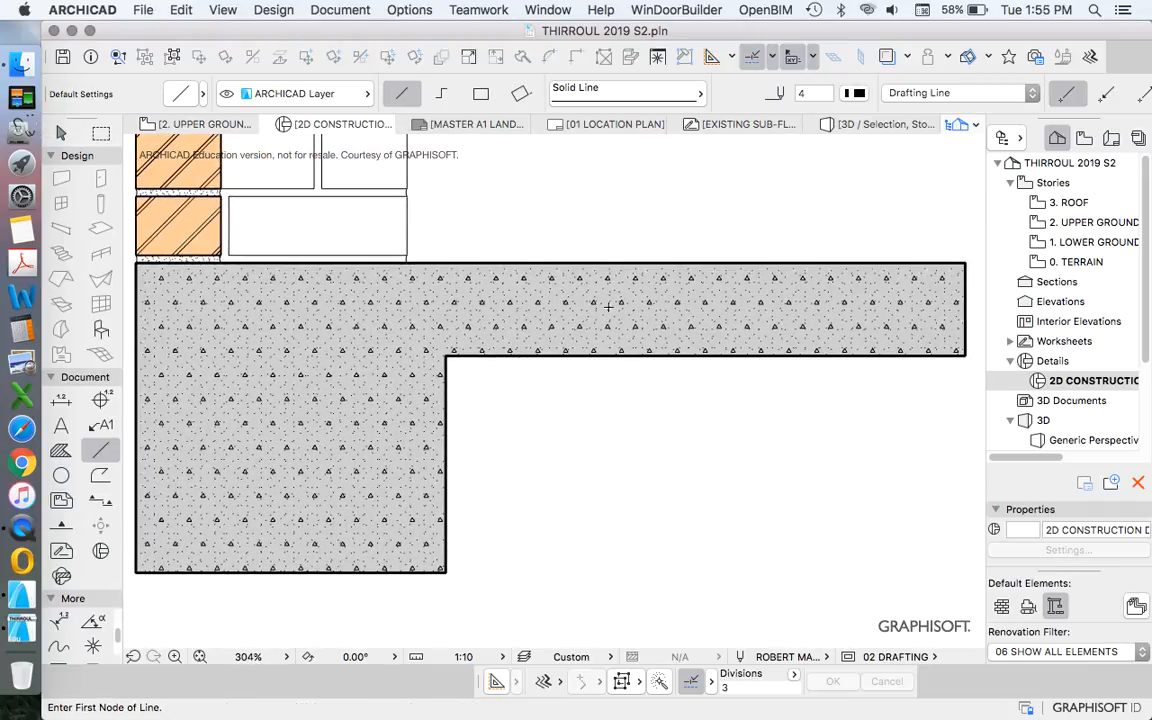
pyautogui.click(447, 352)
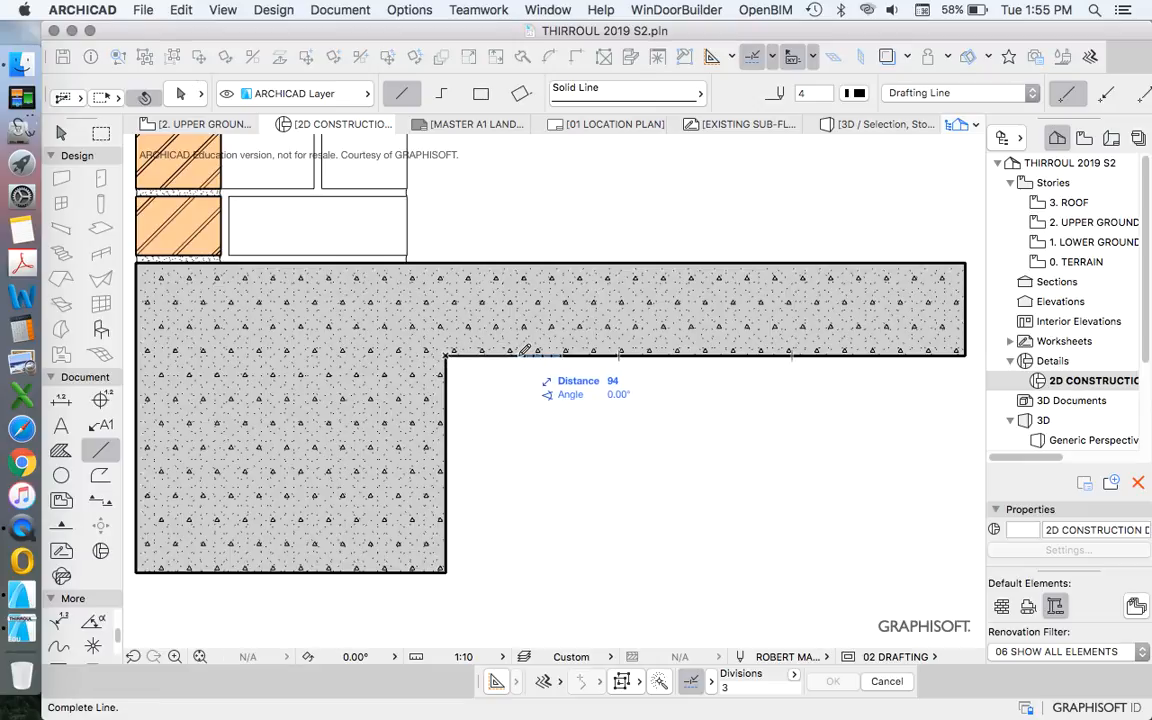
pyautogui.write('100')
pyautogui.press('Return')
pyautogui.press('w')
pyautogui.moveTo(523, 355); pyautogui.dragTo(522, 421)
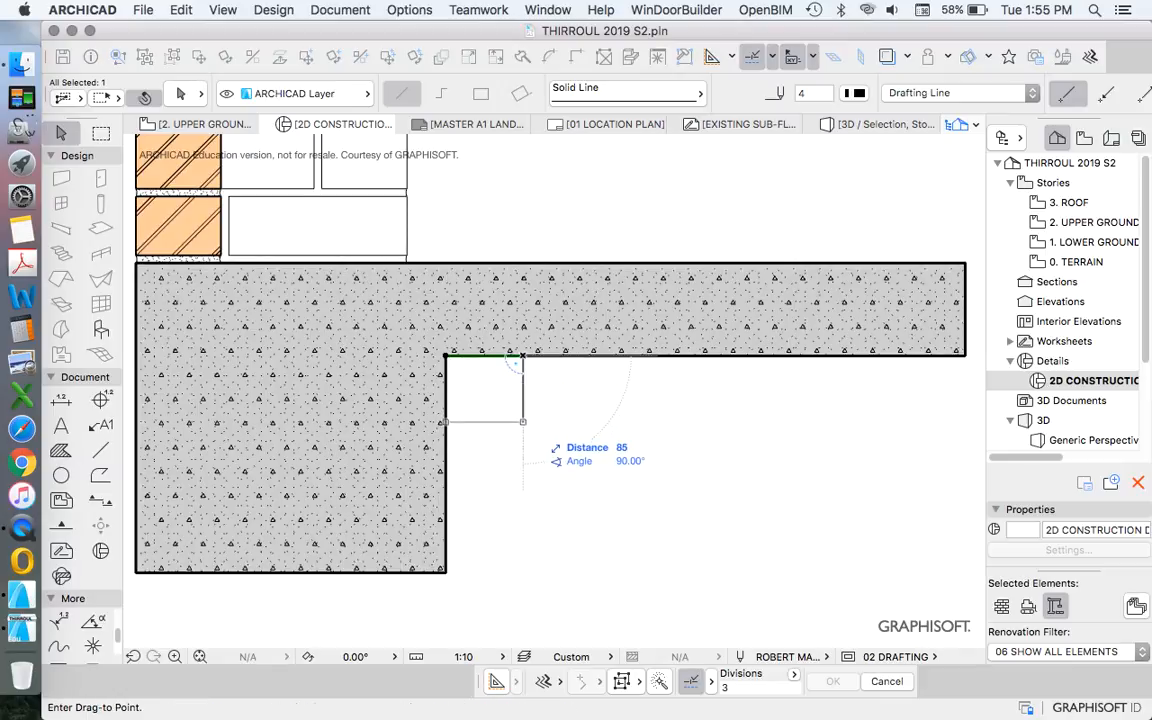
pyautogui.write('100')
pyautogui.press('Return')
pyautogui.press('Escape')
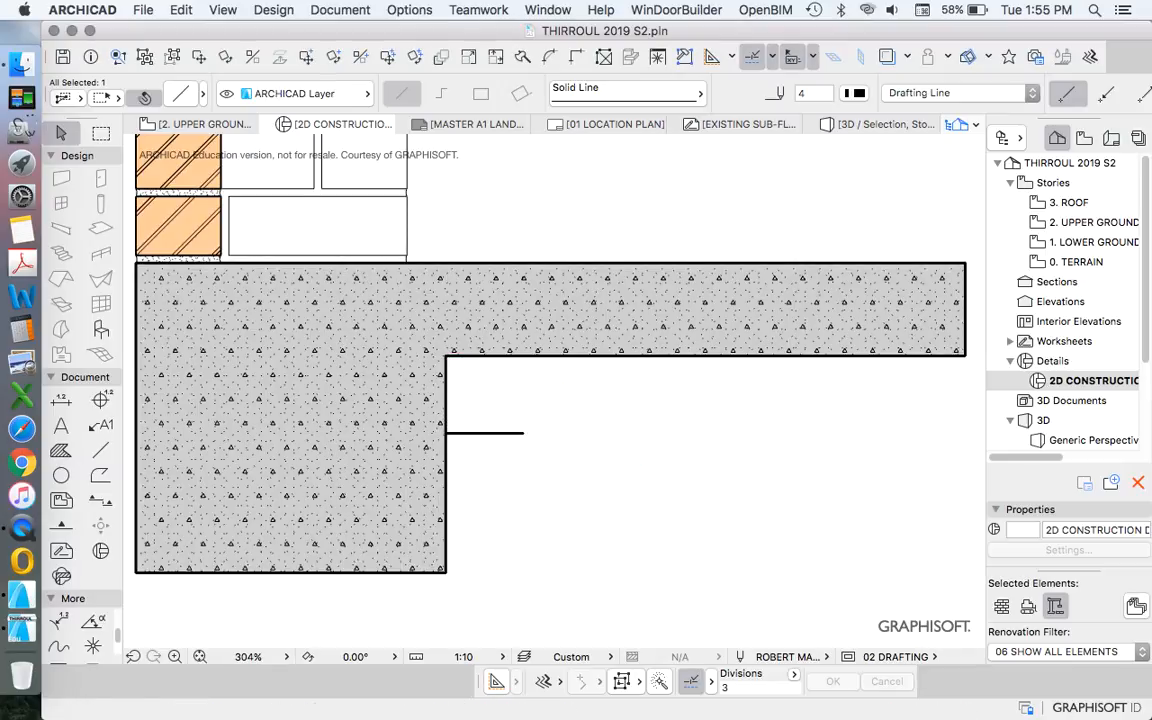
# Draw vertical and diagonal helper lines at the inner corner, then delete all three.
pyautogui.press('w')
pyautogui.click(522, 433)
pyautogui.click(522, 355)
pyautogui.click(522, 355)
pyautogui.click(446, 433)
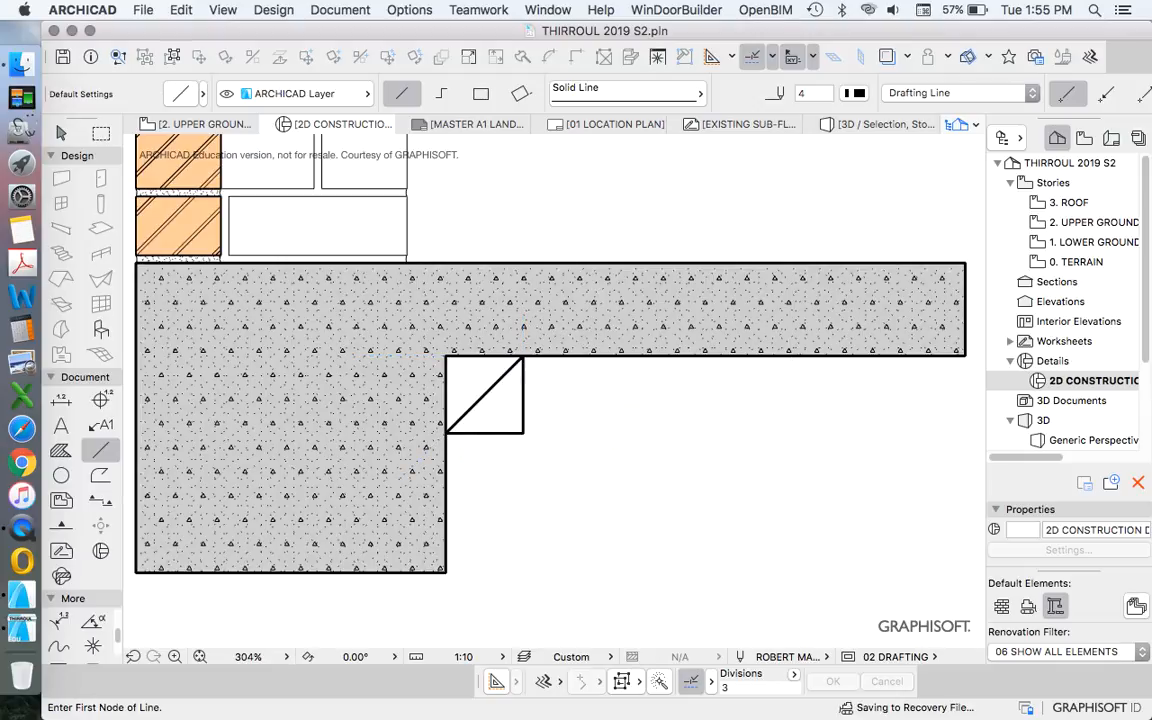
pyautogui.press('w')
pyautogui.scroll(5, 491, 405)
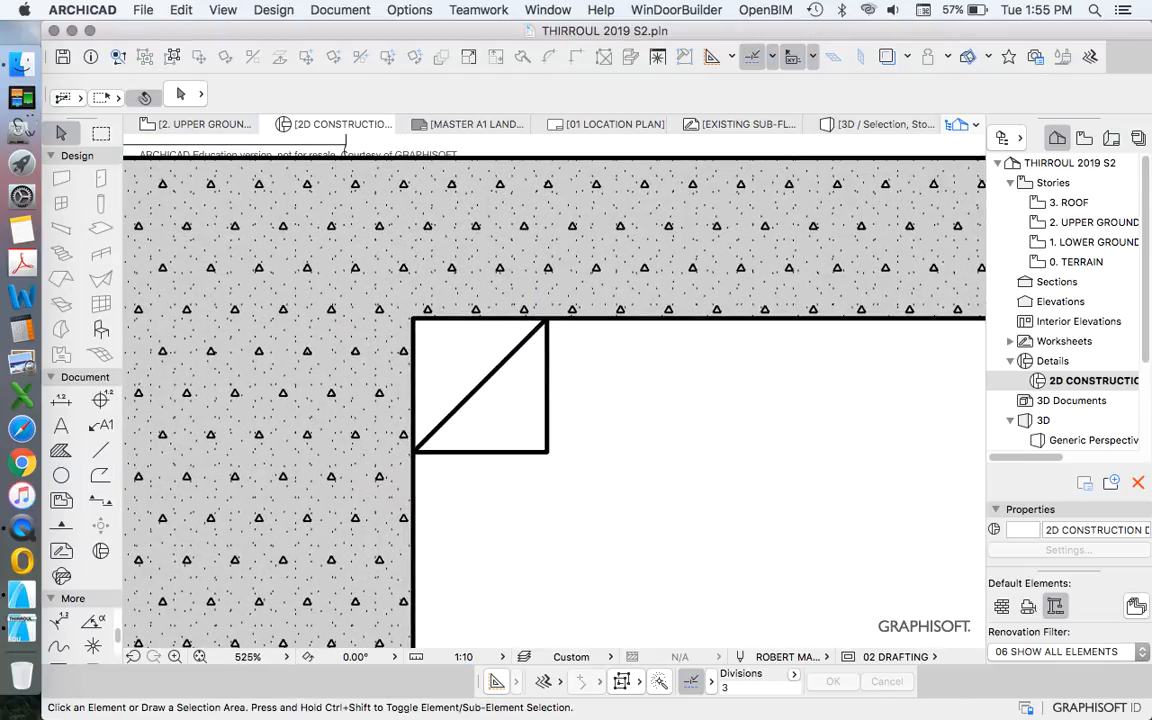
pyautogui.scroll(-5, 519, 421)
pyautogui.moveTo(452, 354); pyautogui.dragTo(553, 452)
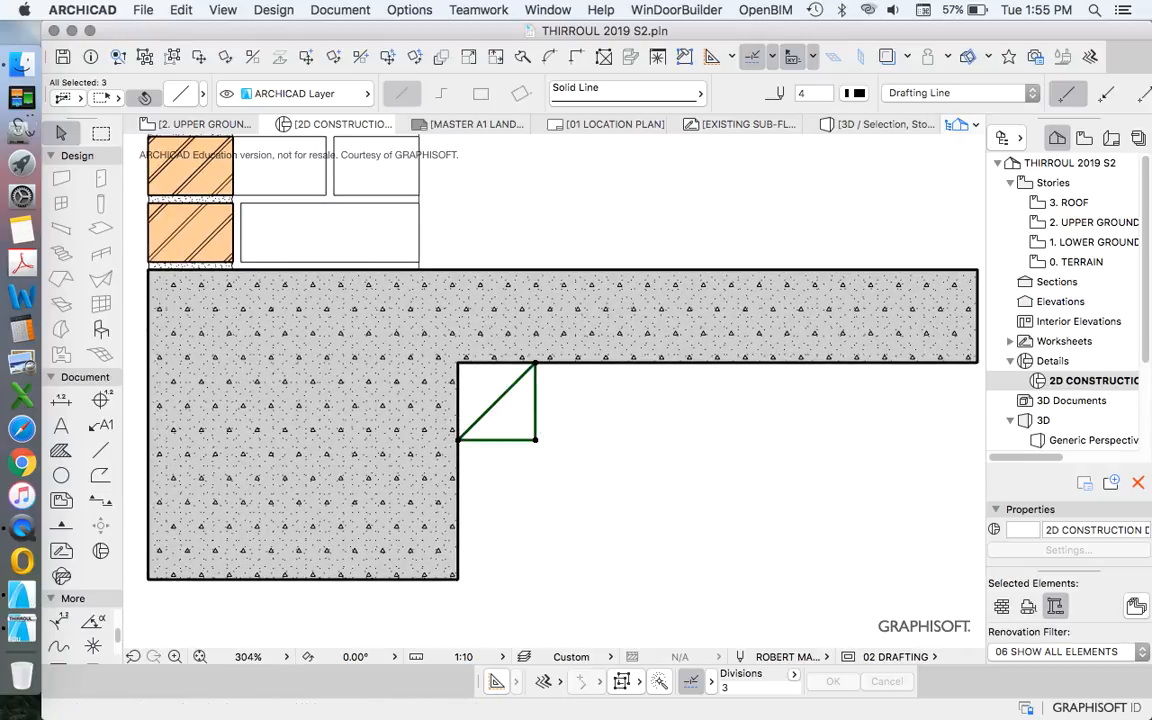
pyautogui.press('Delete')
pyautogui.scroll(-3, 473, 349)
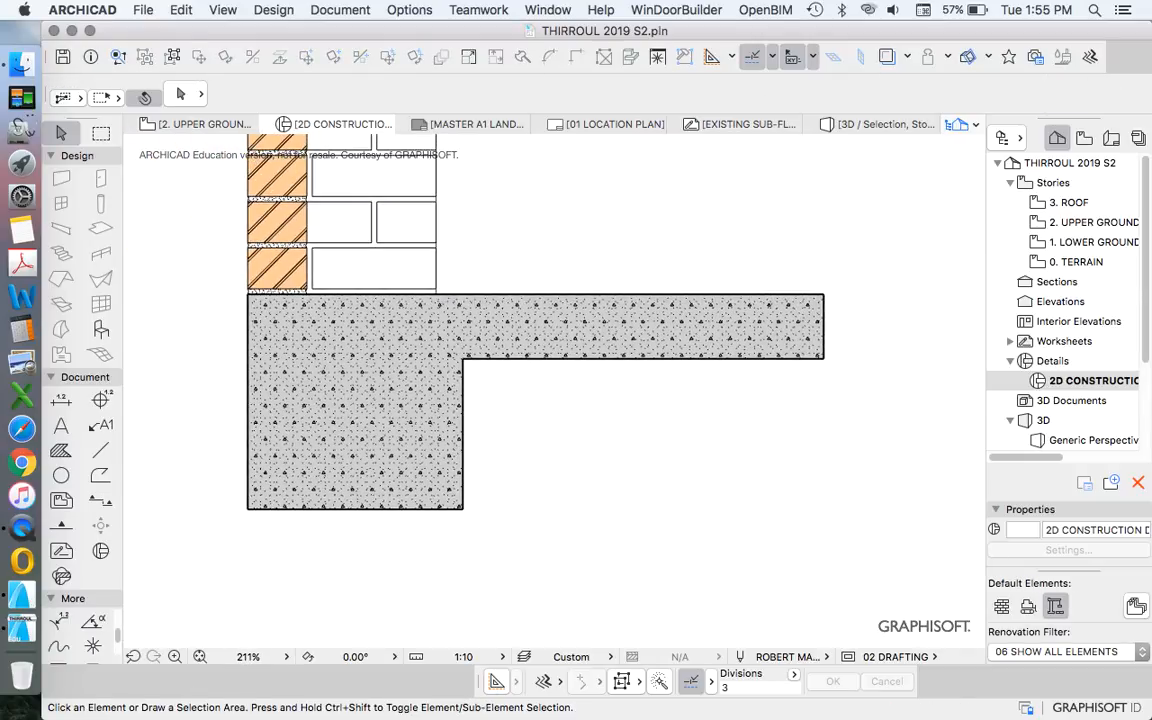
# Set the Line tool's snap option to a fixed Distance of 100.
pyautogui.click(100, 450)
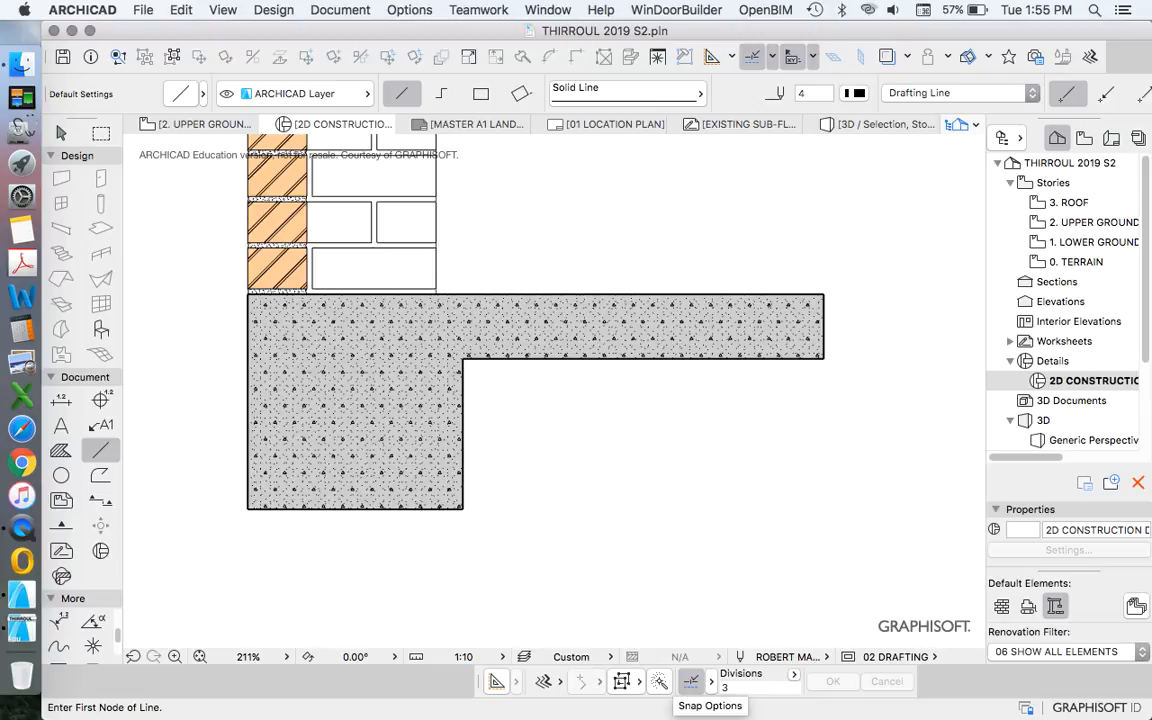
pyautogui.click(703, 683)
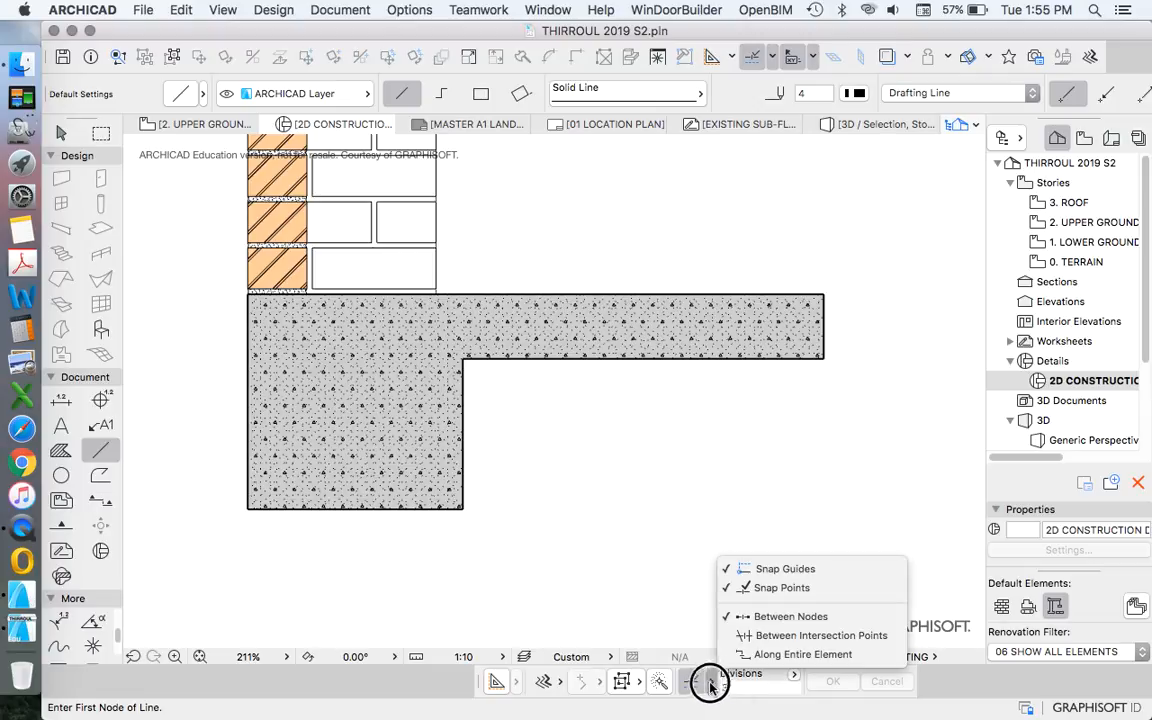
pyautogui.click(794, 675)
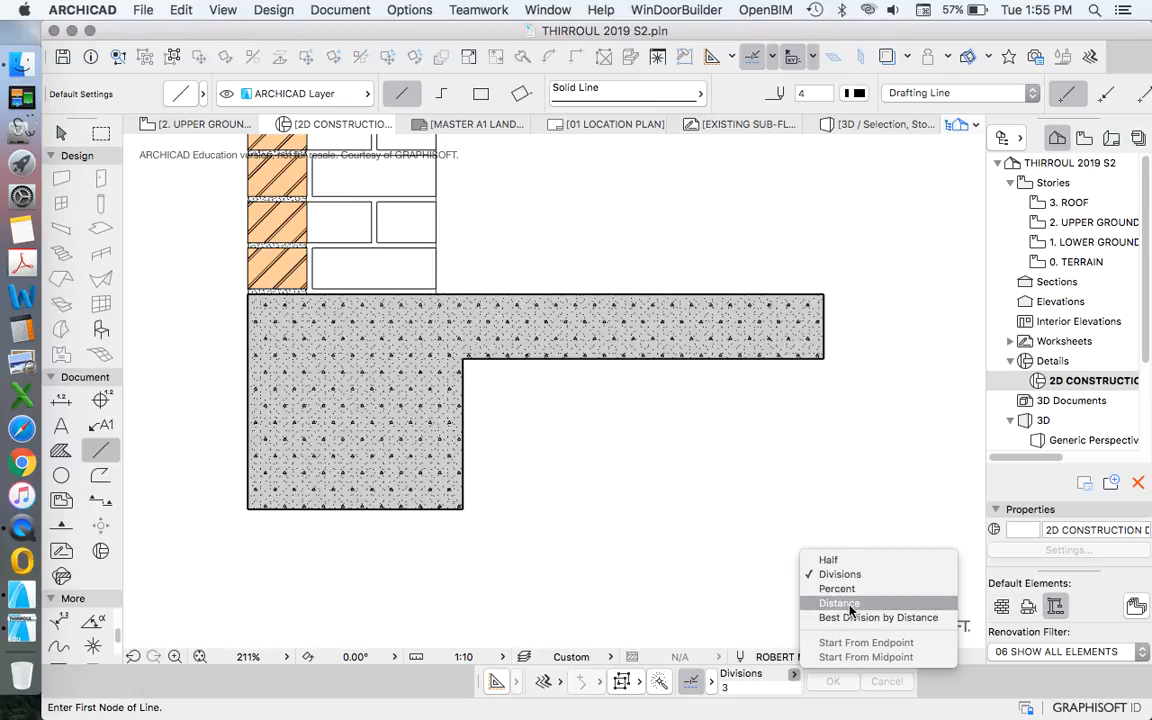
pyautogui.click(840, 603)
pyautogui.click(758, 687)
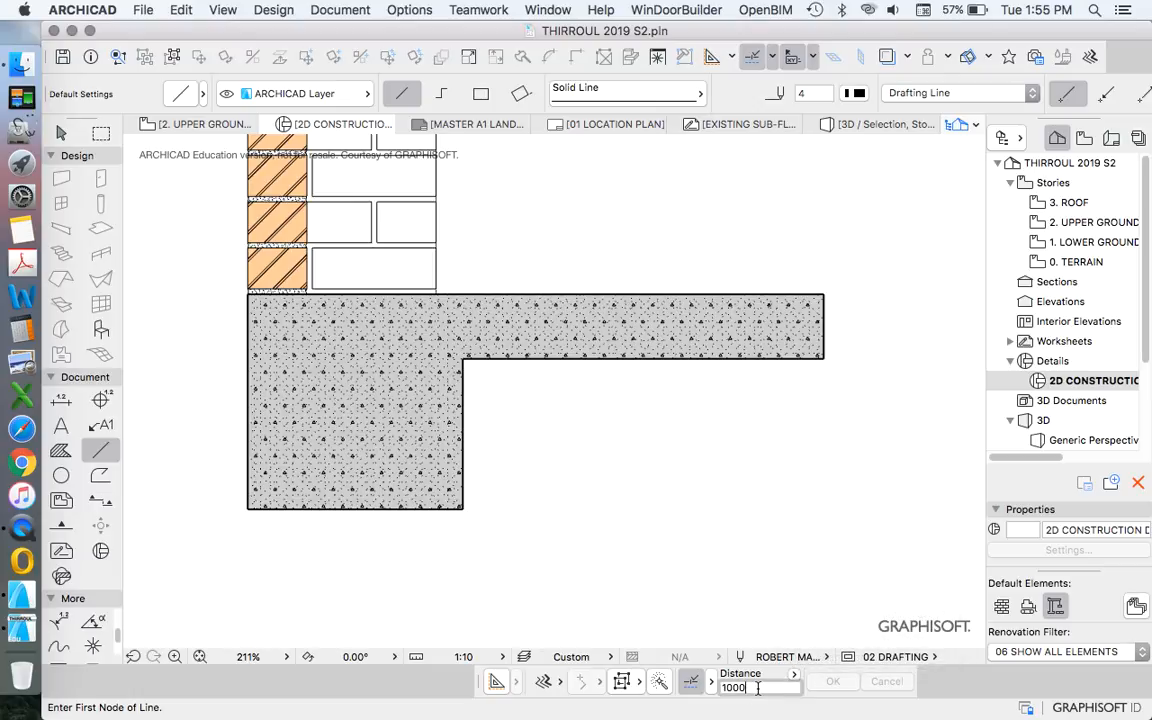
pyautogui.scroll(3, 489, 399)
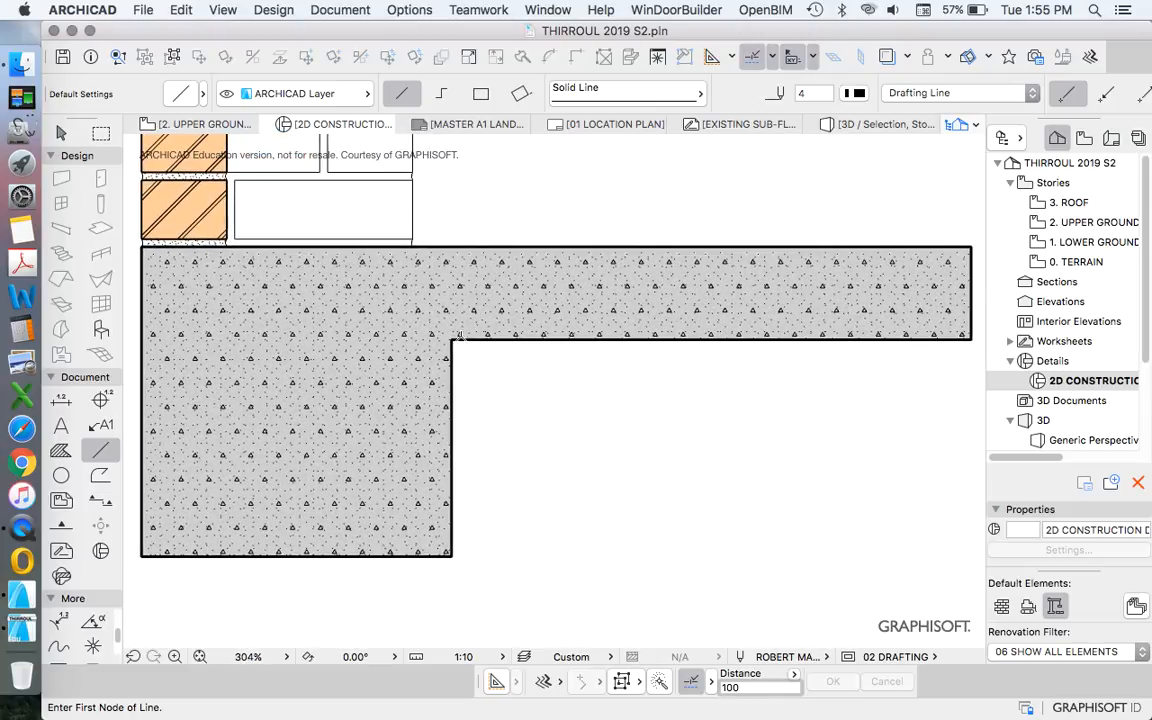
# Draw the diagonal from 100 down the footing's inner face to the slab underside.
pyautogui.click(451, 414)
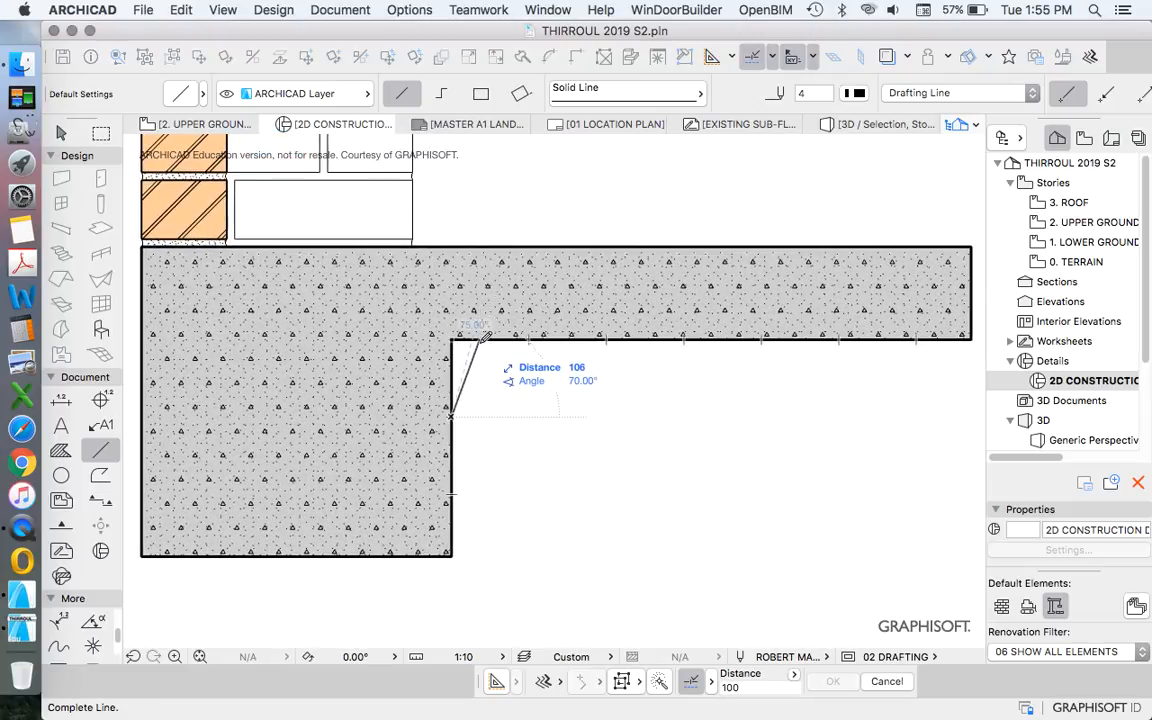
pyautogui.click(532, 332)
pyautogui.scroll(-7, 535, 386)
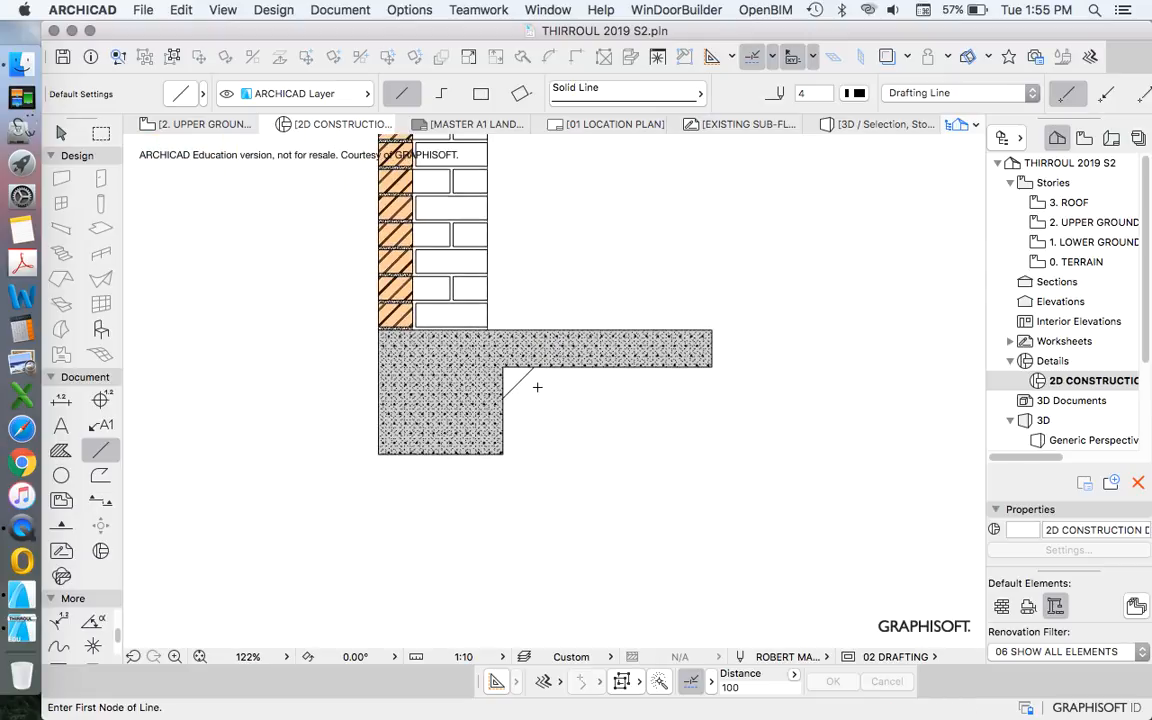
pyautogui.scroll(3, 571, 403)
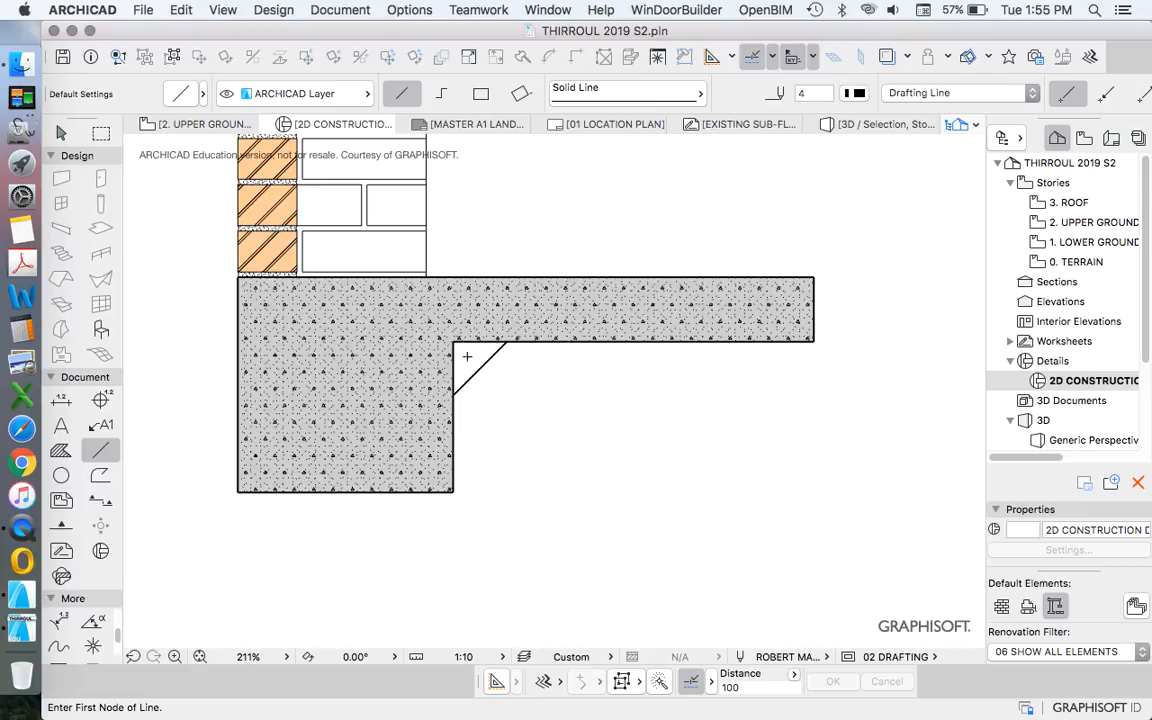
pyautogui.scroll(2, 466, 371)
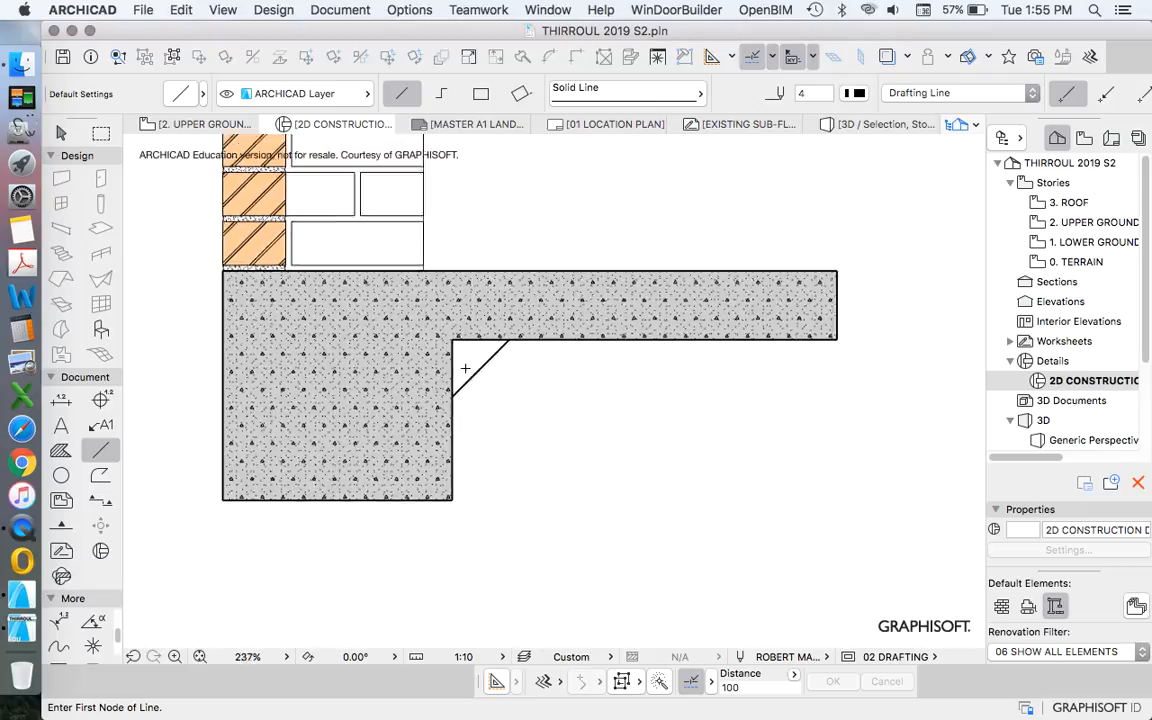
pyautogui.press('Escape')
pyautogui.click(472, 332)
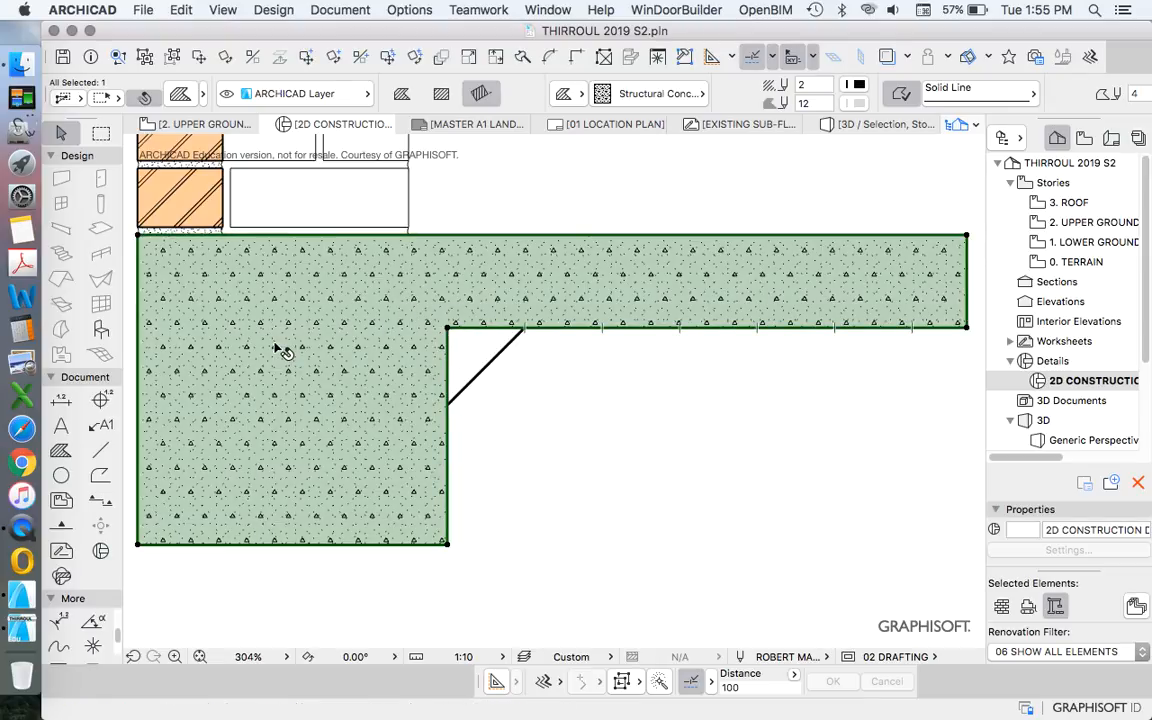
# Add the corner triangle bounded by the diagonal to the concrete fill as a sloped haunch.
pyautogui.scroll(3, 380, 350)
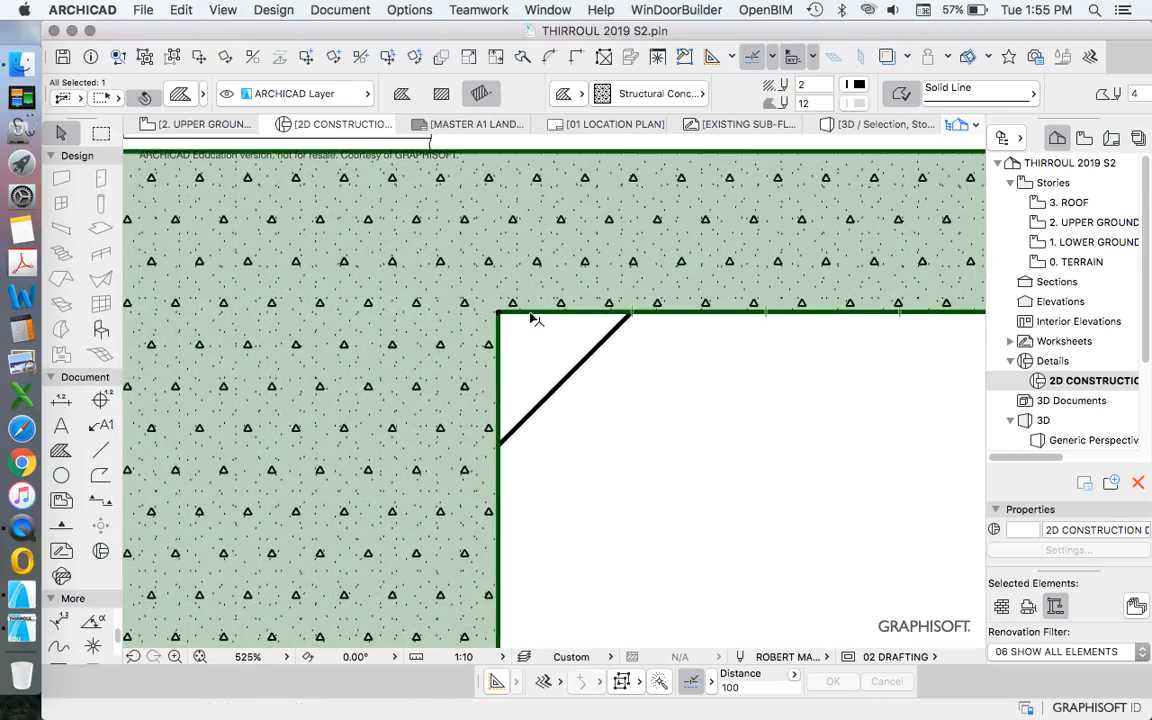
pyautogui.click(532, 318)
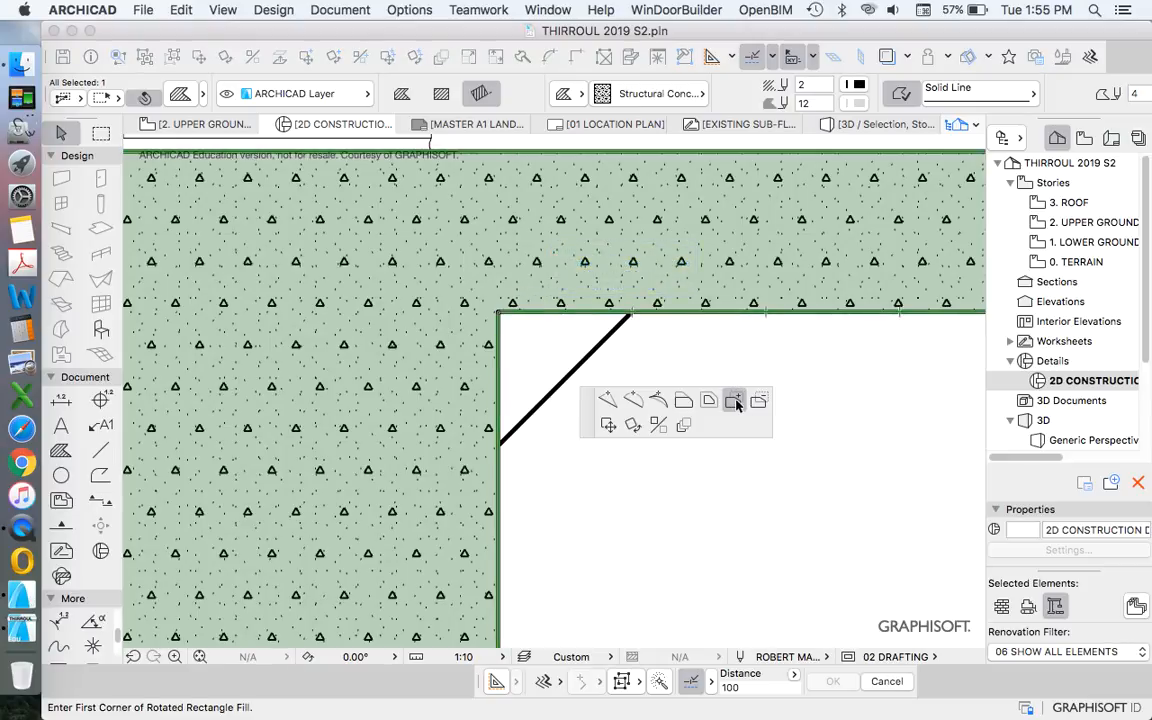
pyautogui.click(562, 336)
pyautogui.click(580, 365)
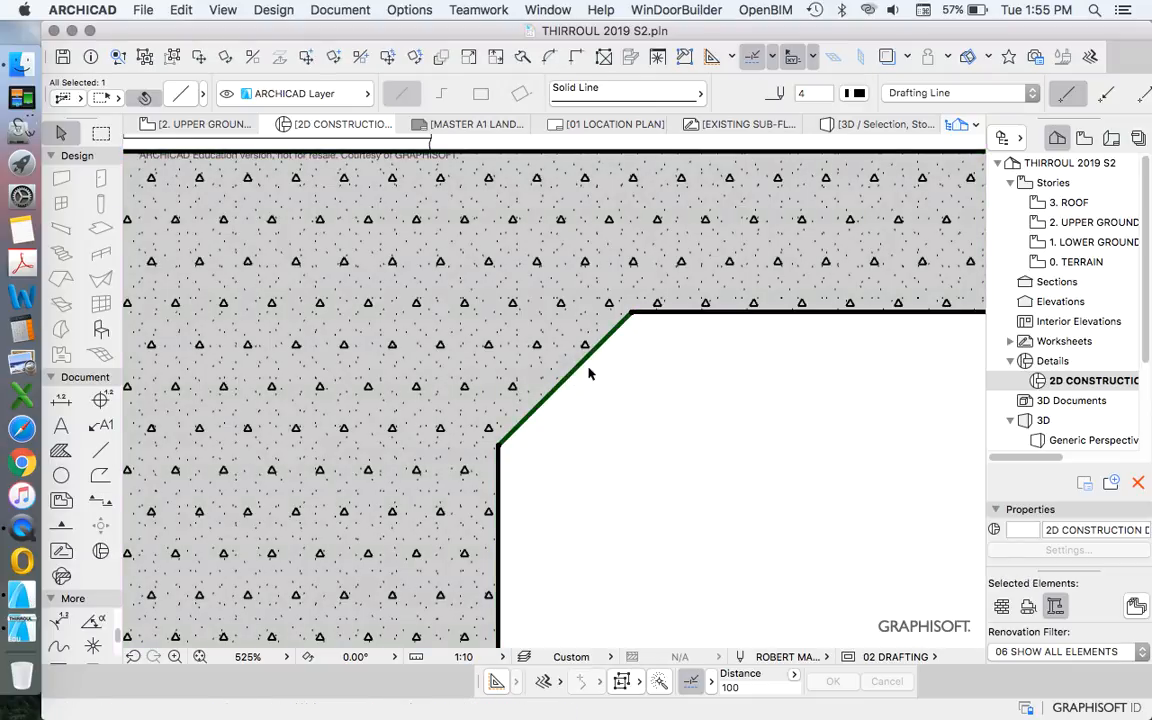
pyautogui.scroll(-3, 596, 372)
pyautogui.press('Escape')
pyautogui.scroll(-5, 511, 406)
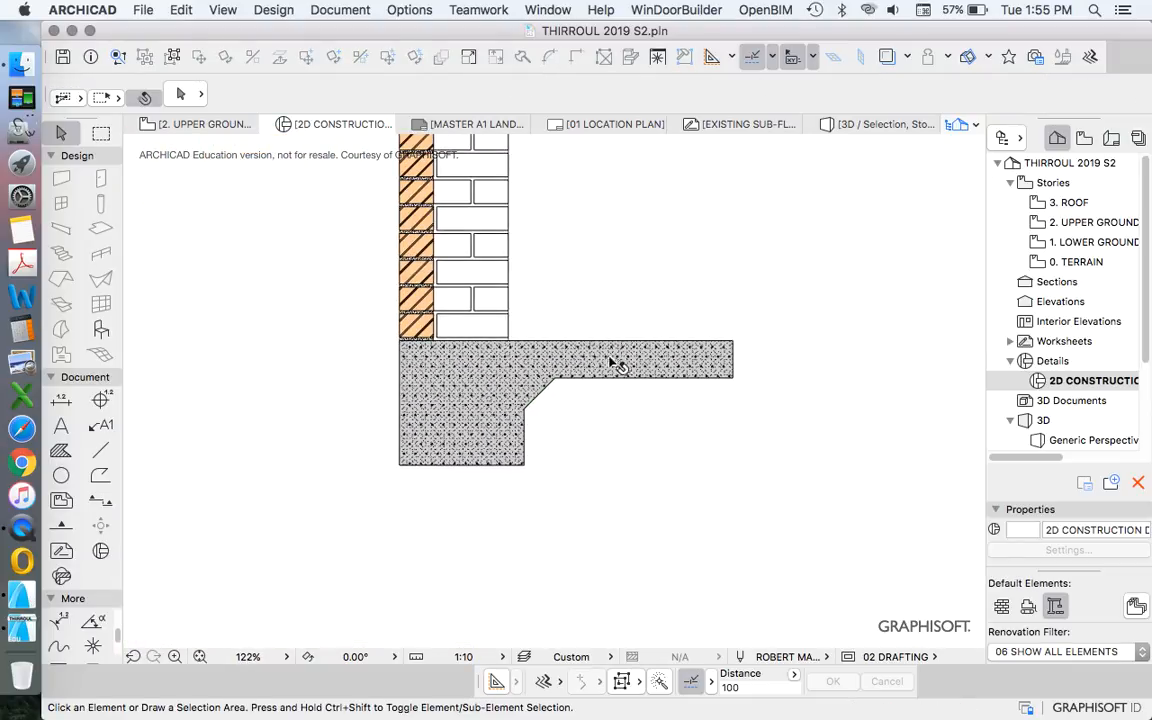
pyautogui.scroll(3, 664, 336)
pyautogui.scroll(-5, 590, 330)
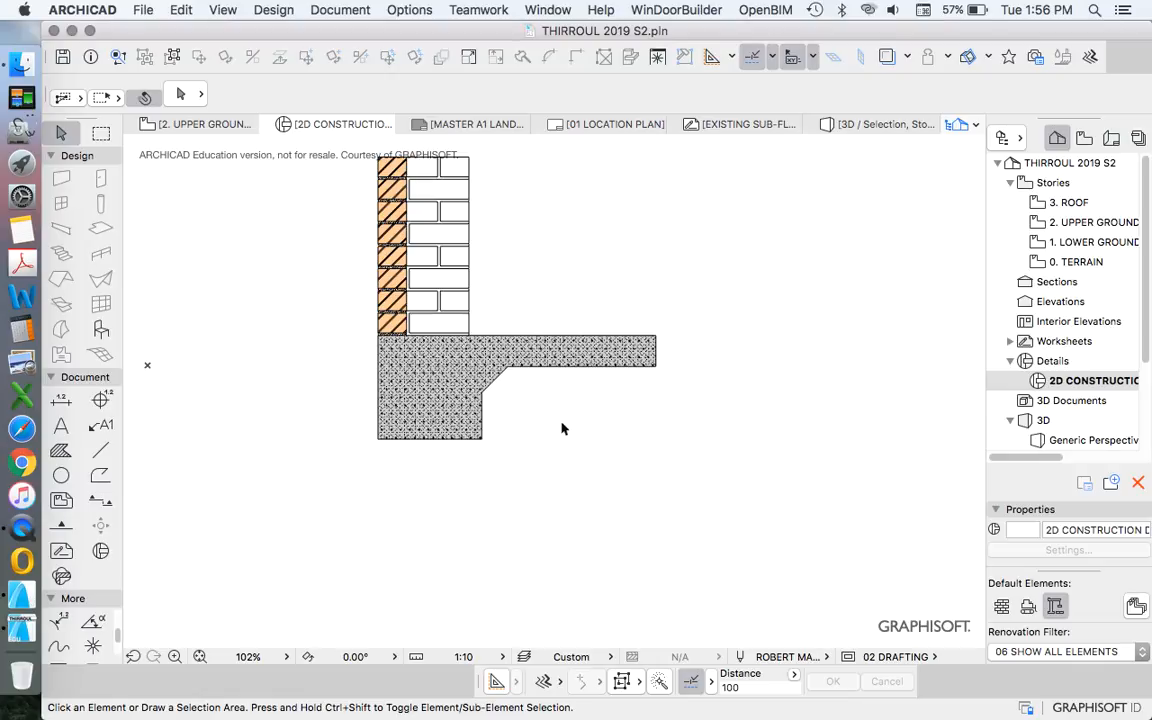
pyautogui.scroll(3, 500, 390)
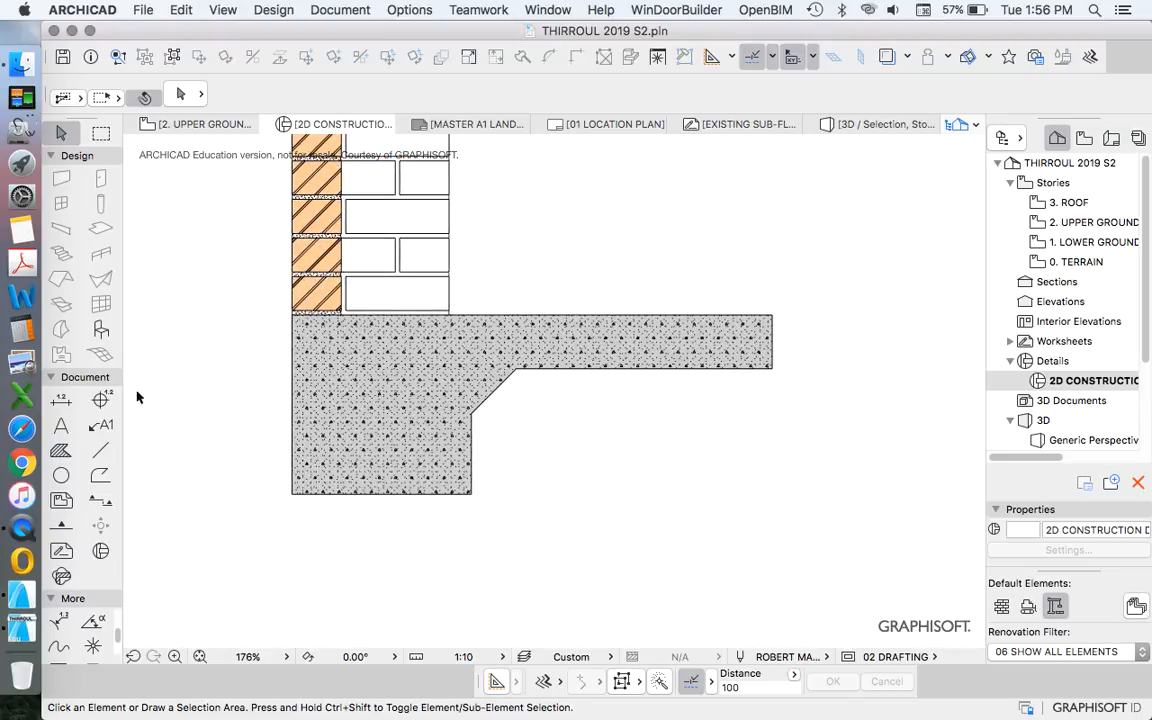
pyautogui.click(100, 450)
pyautogui.hscroll(3, 614, 391)
pyautogui.scroll(-1, 614, 391)
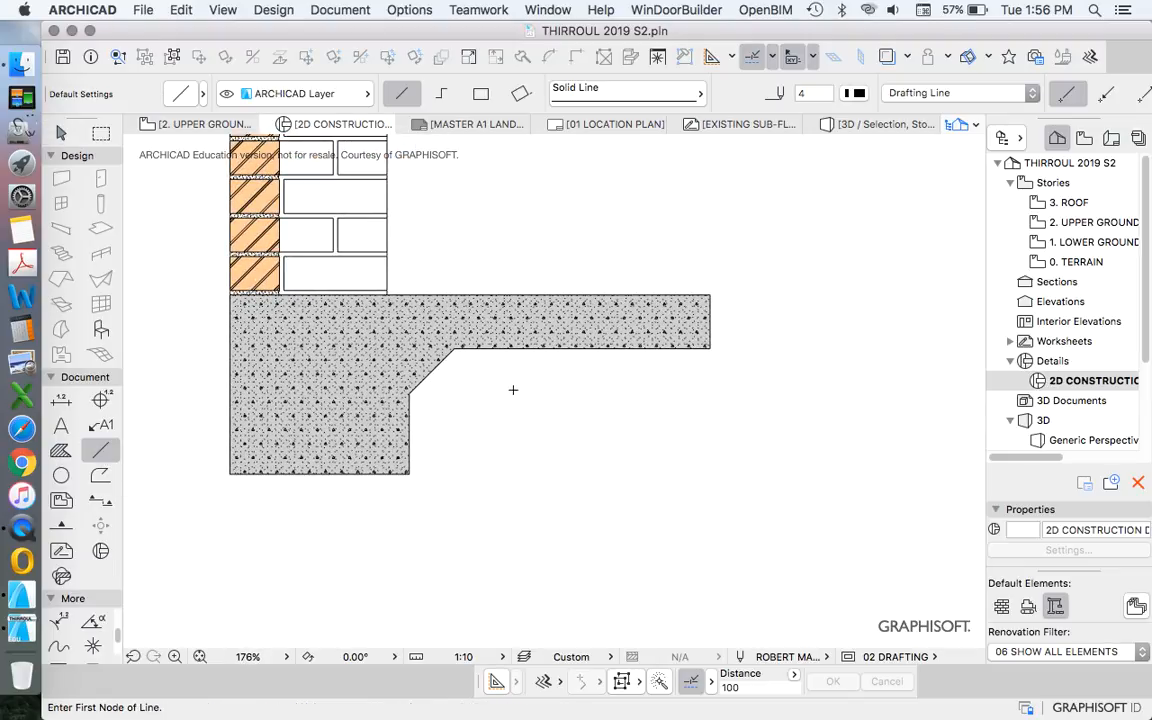
# Set the special snap point to Half for snapping to edge midpoints.
pyautogui.scroll(2, 512, 389)
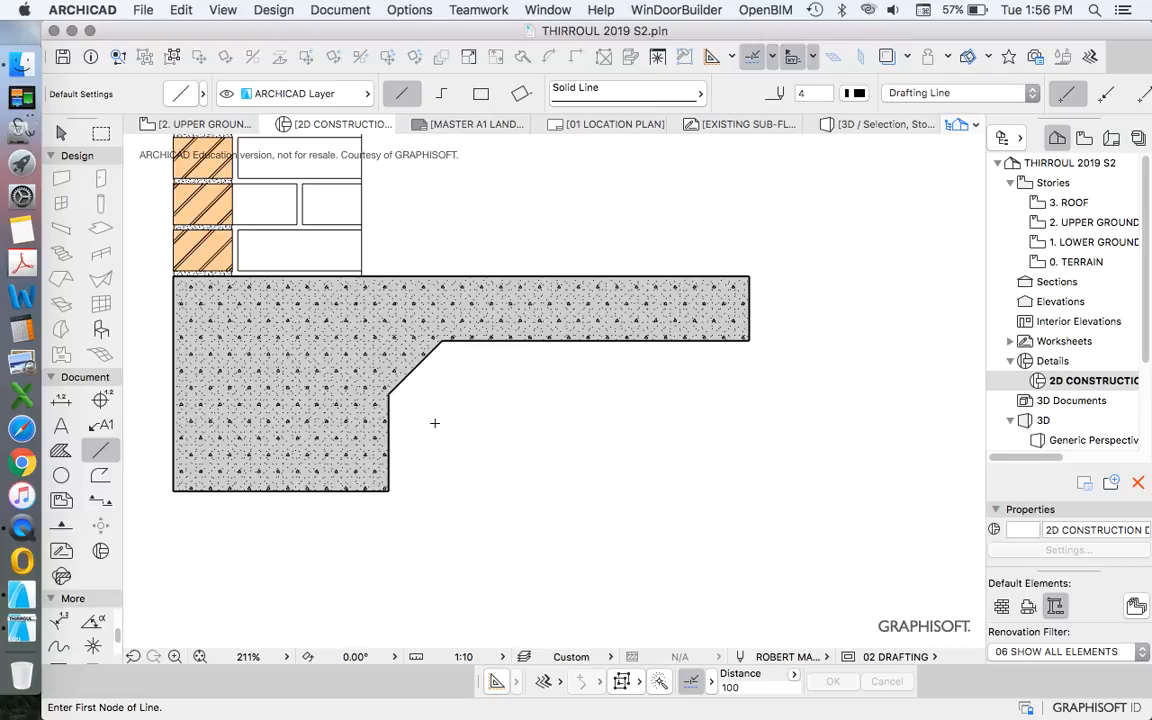
pyautogui.click(795, 679)
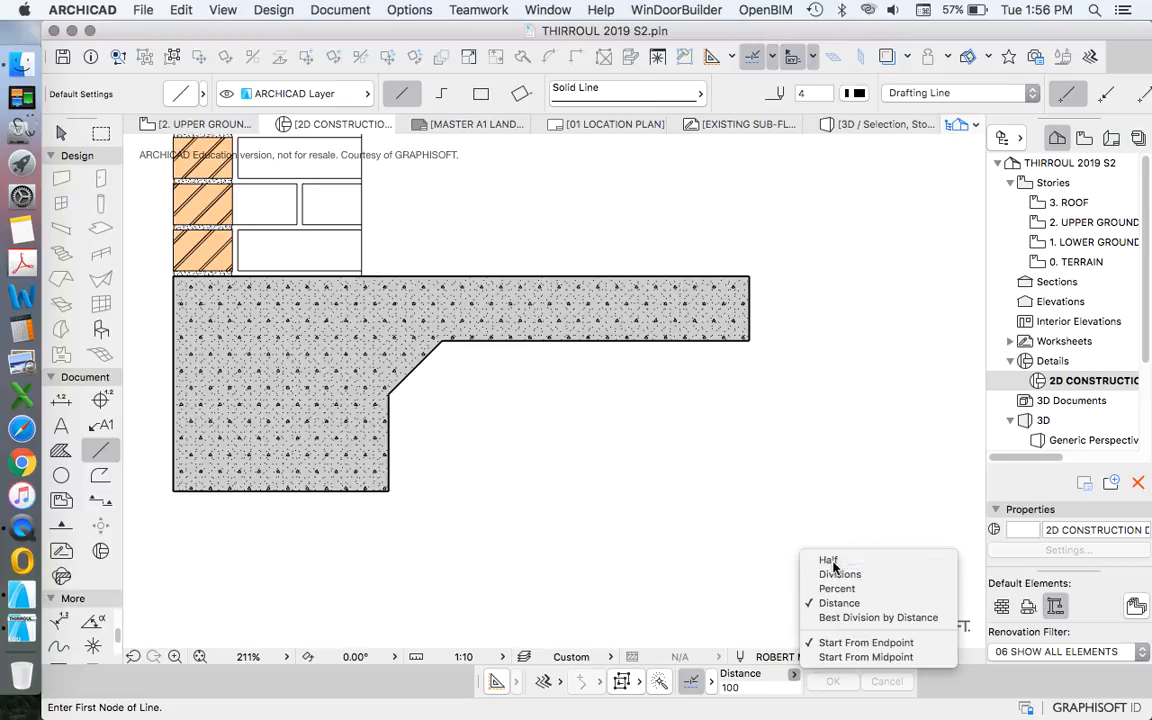
pyautogui.click(828, 555)
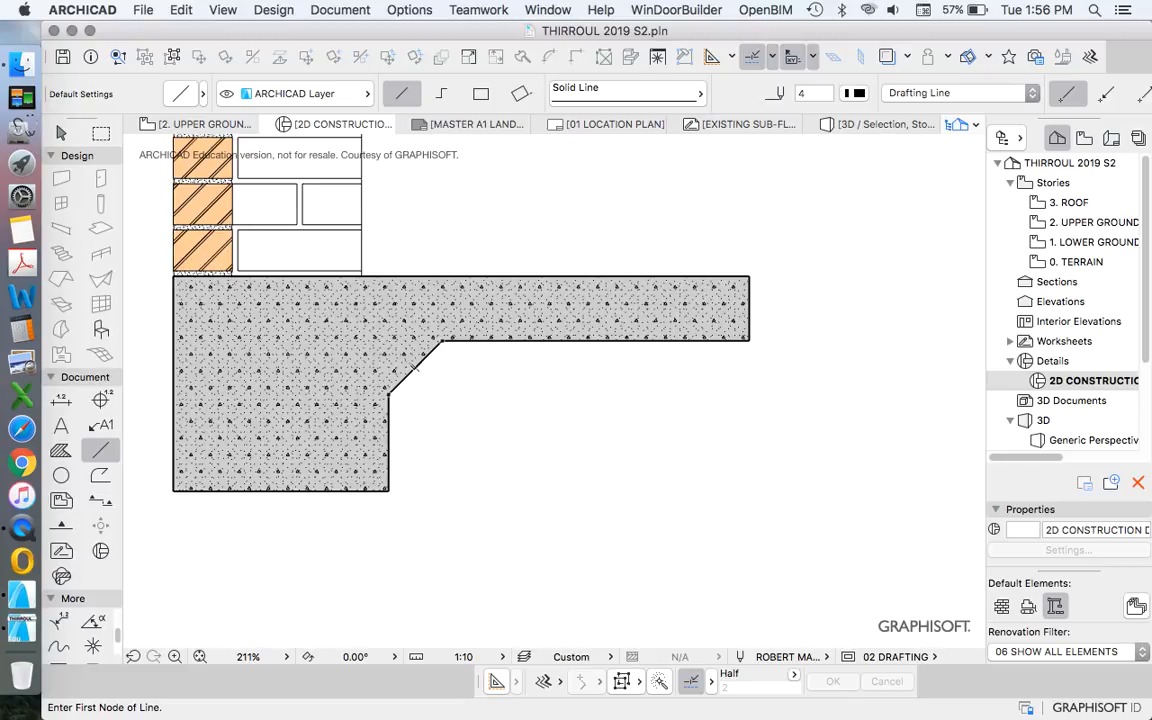
pyautogui.click(414, 366)
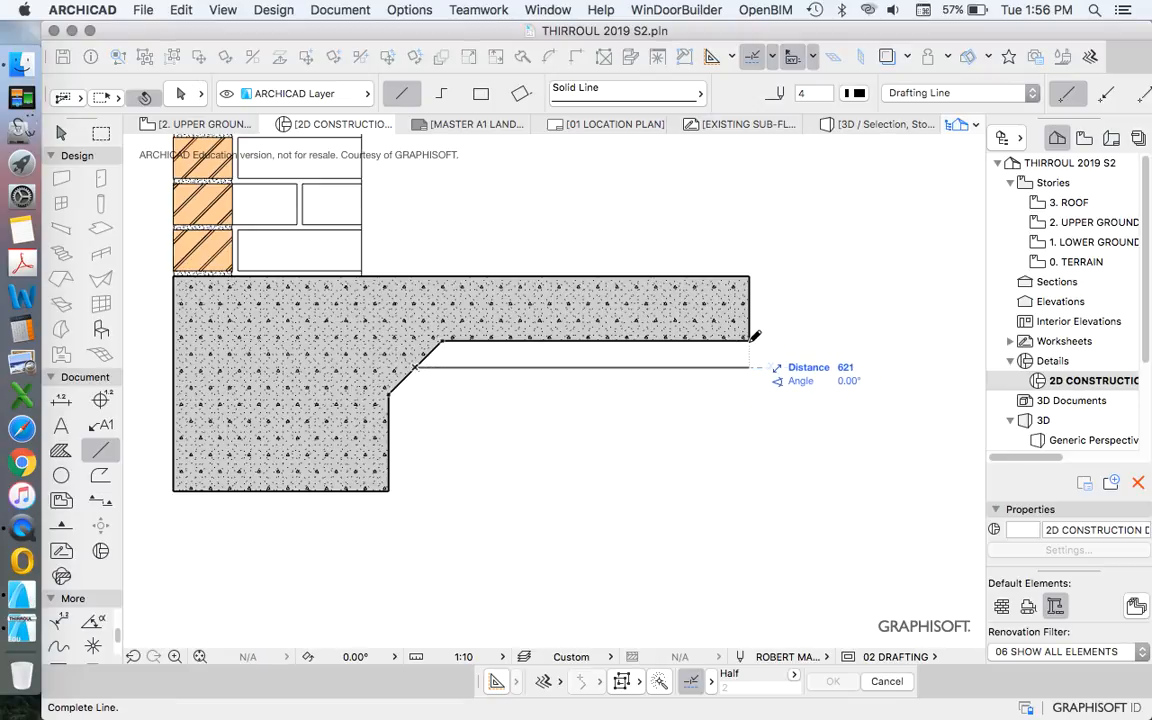
pyautogui.press('Escape')
# Draw a thin Sand-pattern, pen 2 fill strip from the chamfer midpoint to the slab's end.
pyautogui.click(61, 451)
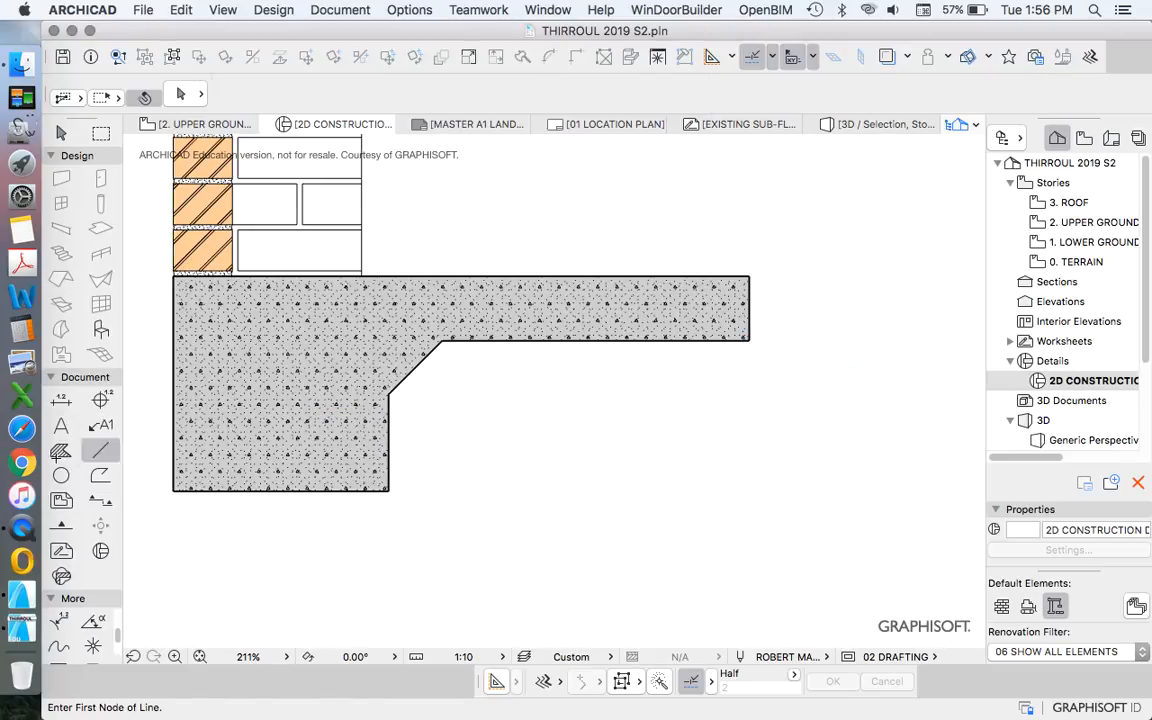
pyautogui.click(598, 92)
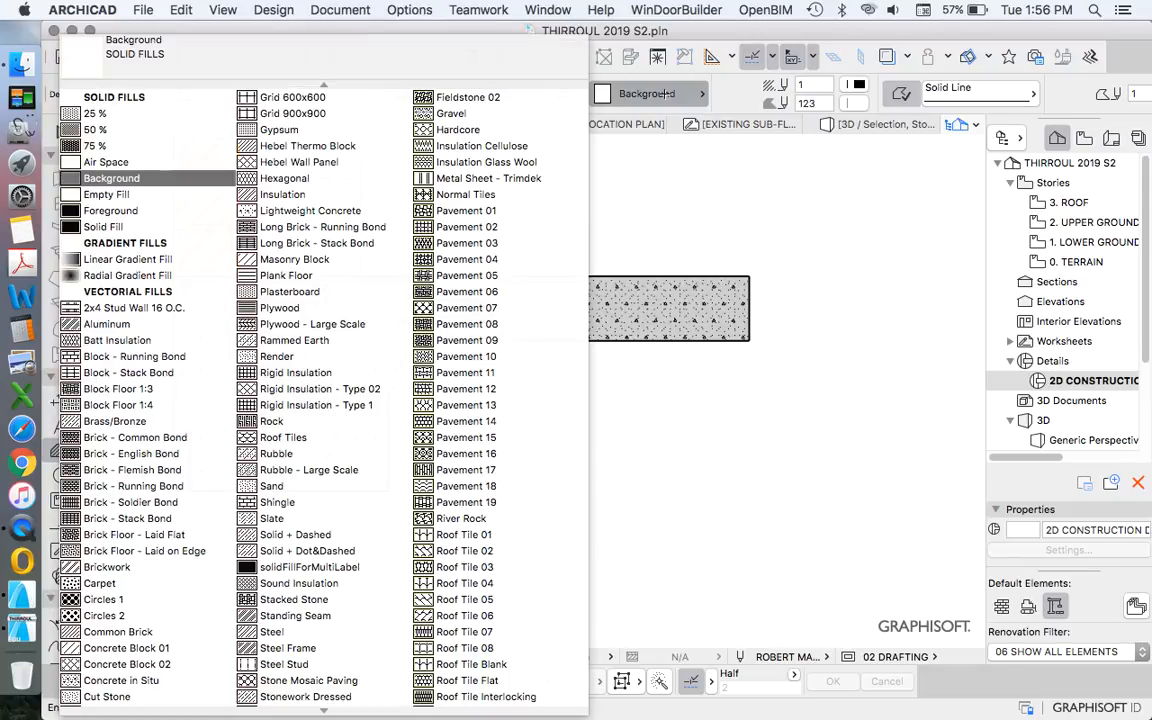
pyautogui.click(285, 486)
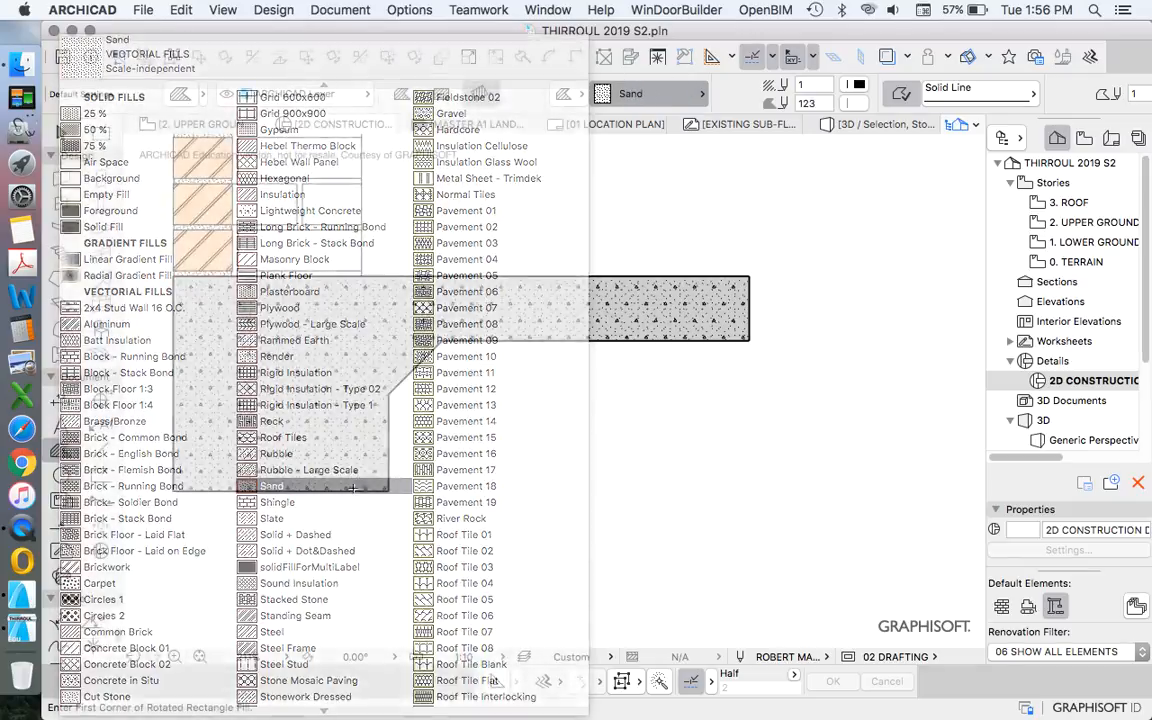
pyautogui.click(852, 84)
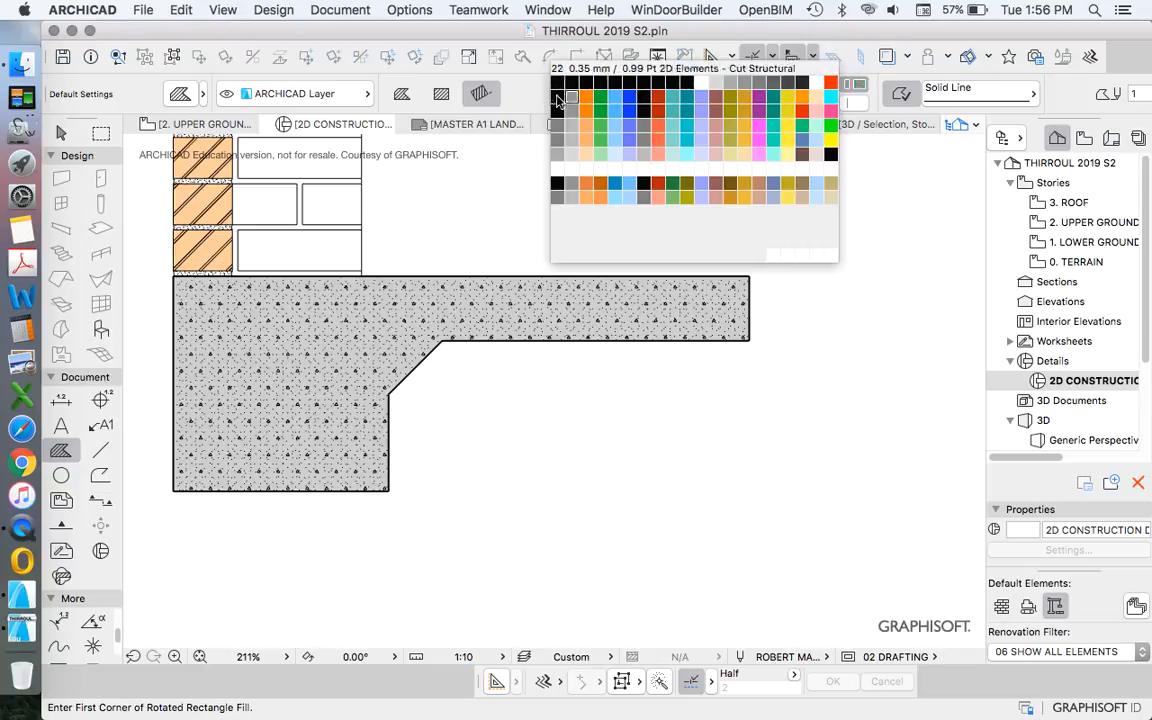
pyautogui.click(512, 77)
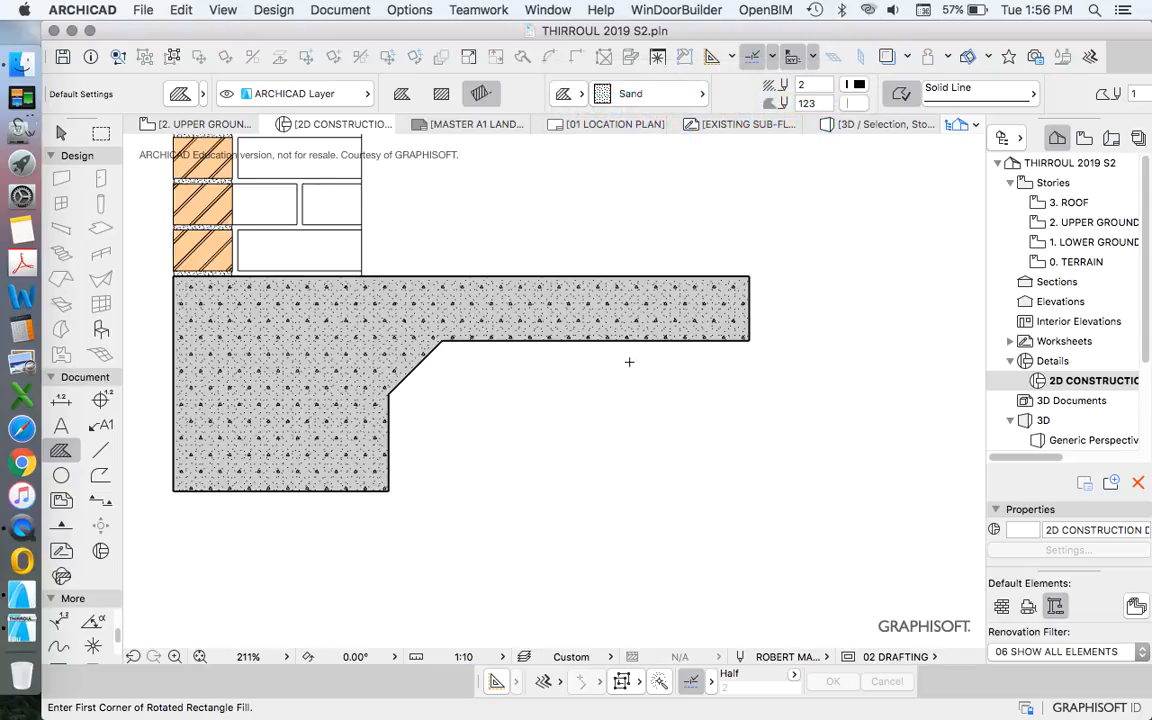
pyautogui.click(415, 367)
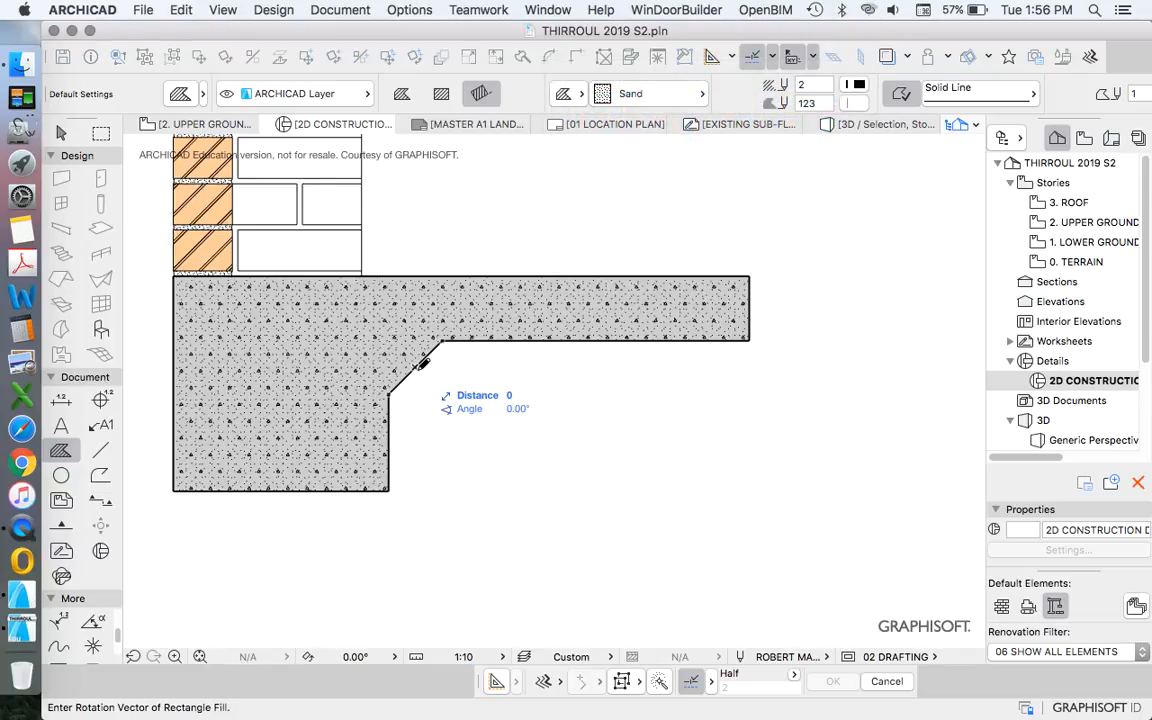
pyautogui.click(690, 348)
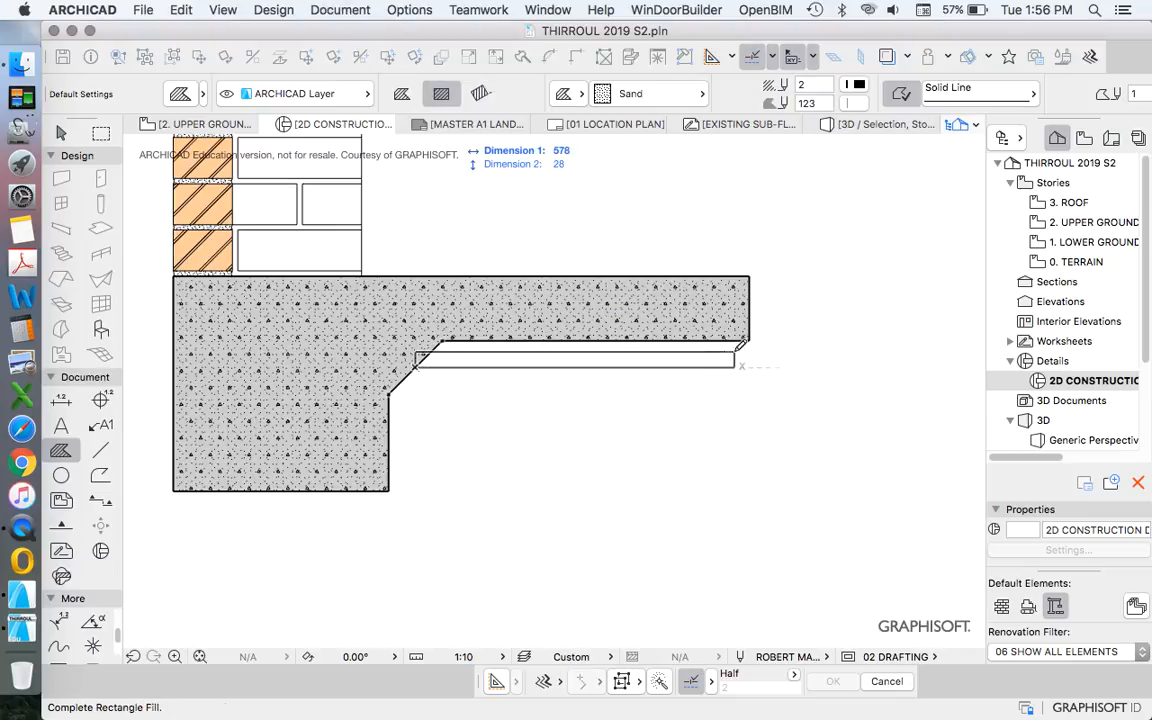
pyautogui.click(749, 341)
pyautogui.press('Escape')
pyautogui.click(542, 367)
pyautogui.scroll(3, 432, 355)
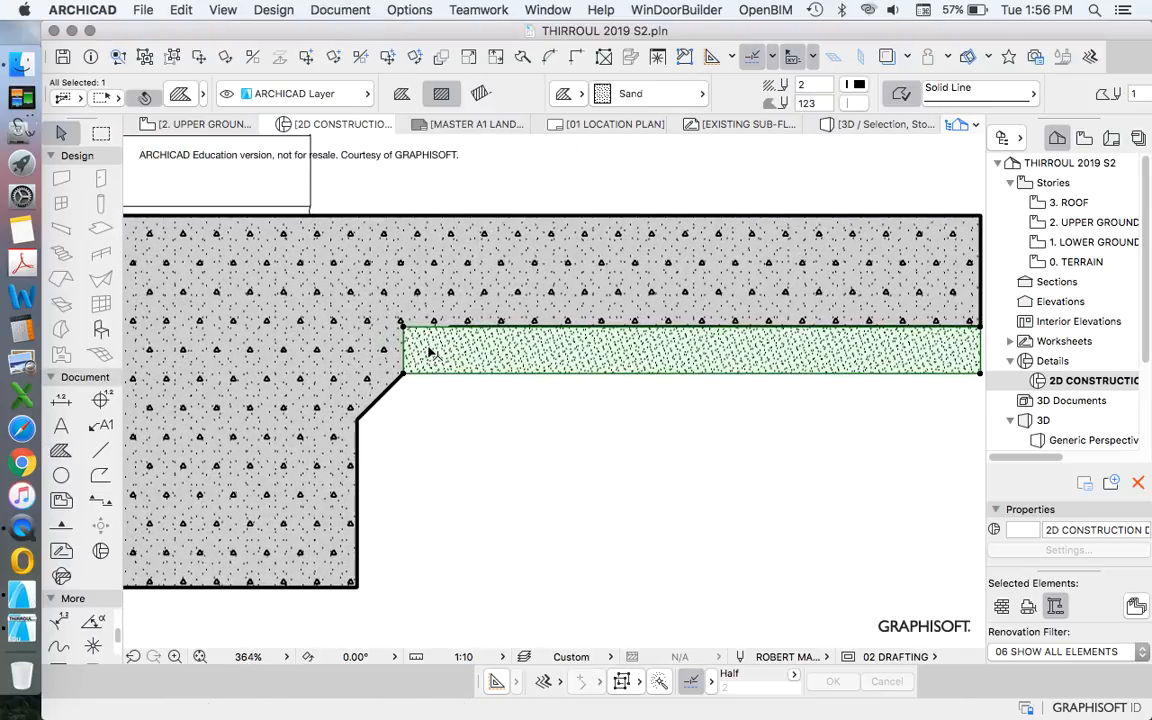
# Split the sand fill along the chamfer edge, keeping the small triangle side.
pyautogui.click(522, 58)
pyautogui.click(392, 395)
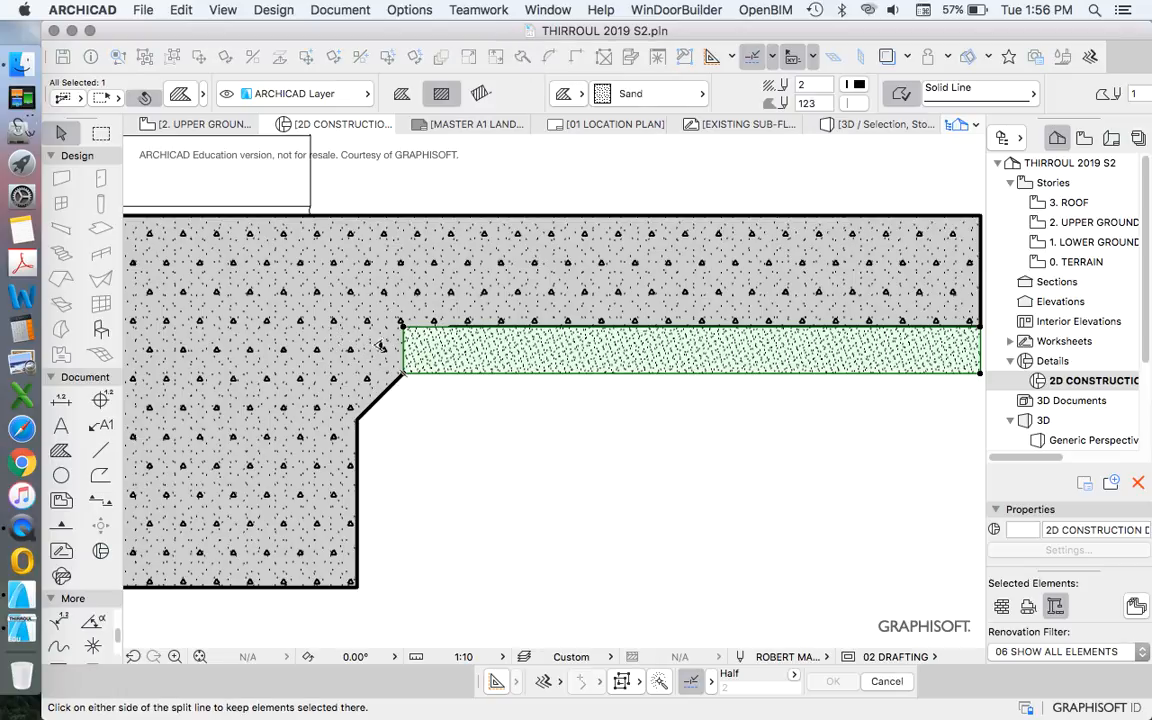
pyautogui.click(356, 336)
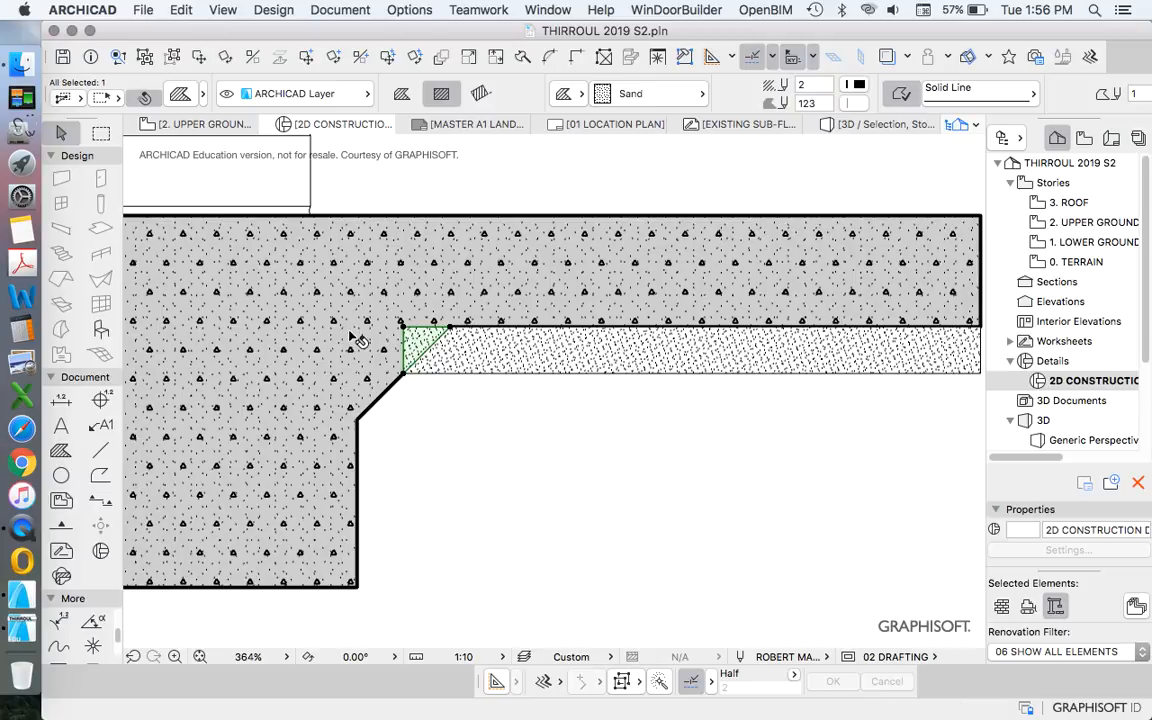
pyautogui.click(460, 472)
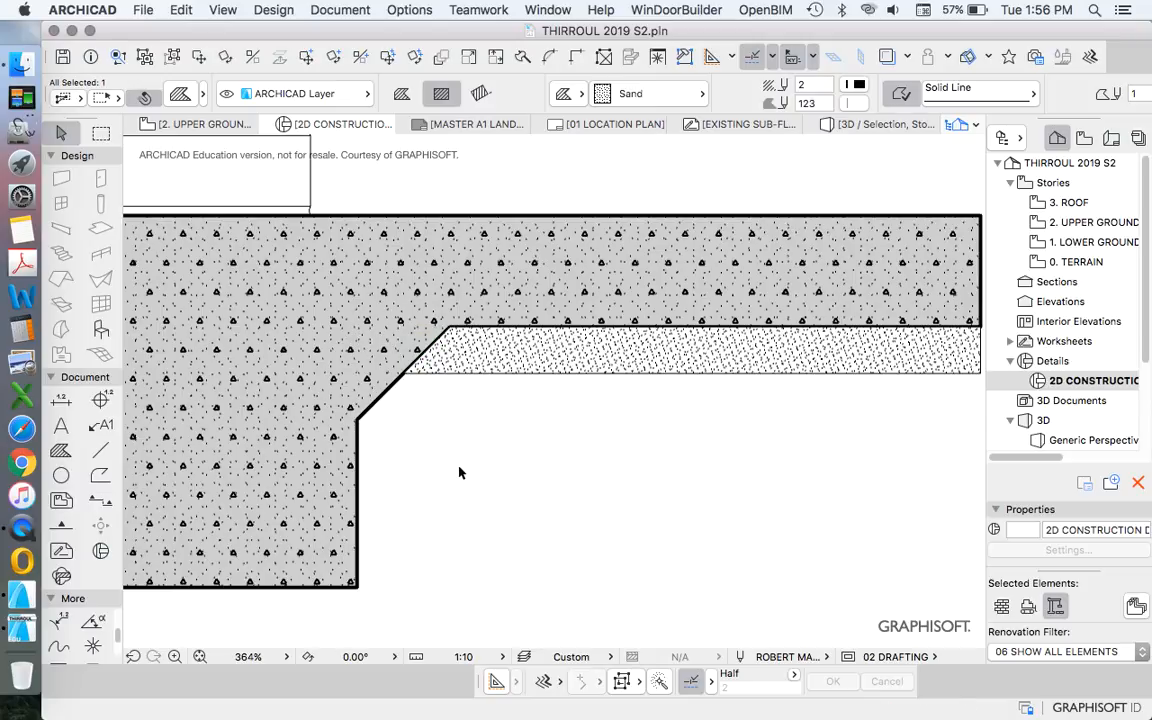
pyautogui.scroll(5, 414, 378)
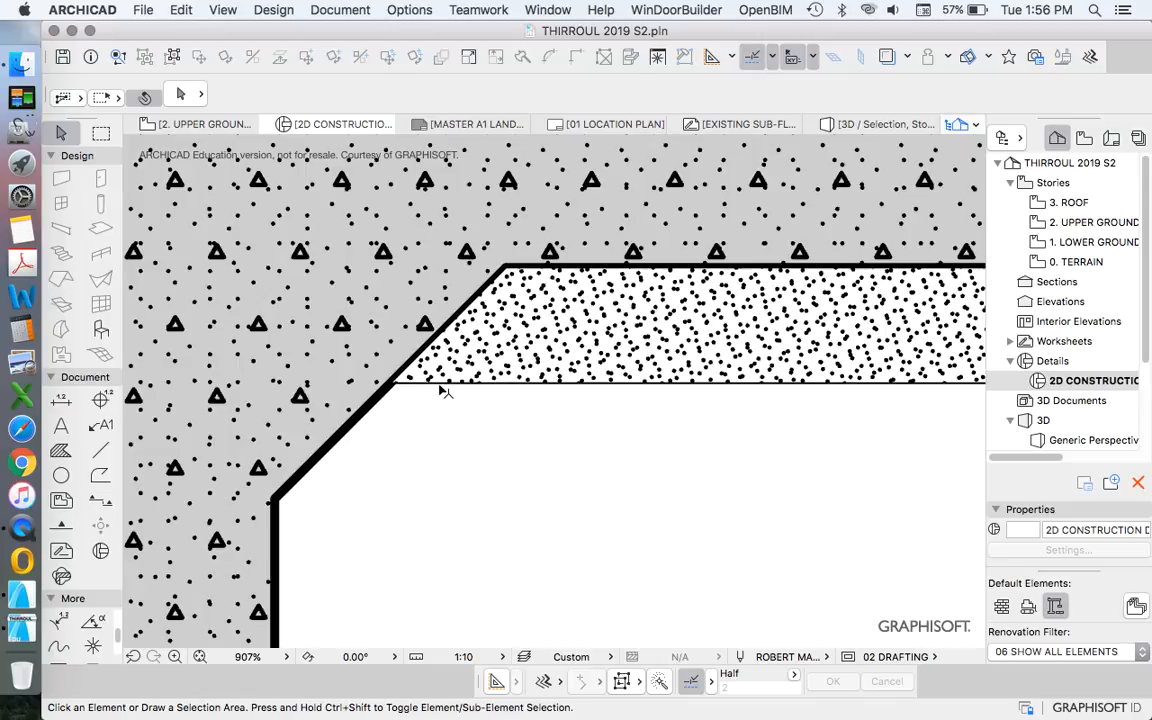
pyautogui.scroll(-5, 440, 392)
pyautogui.scroll(4, 456, 372)
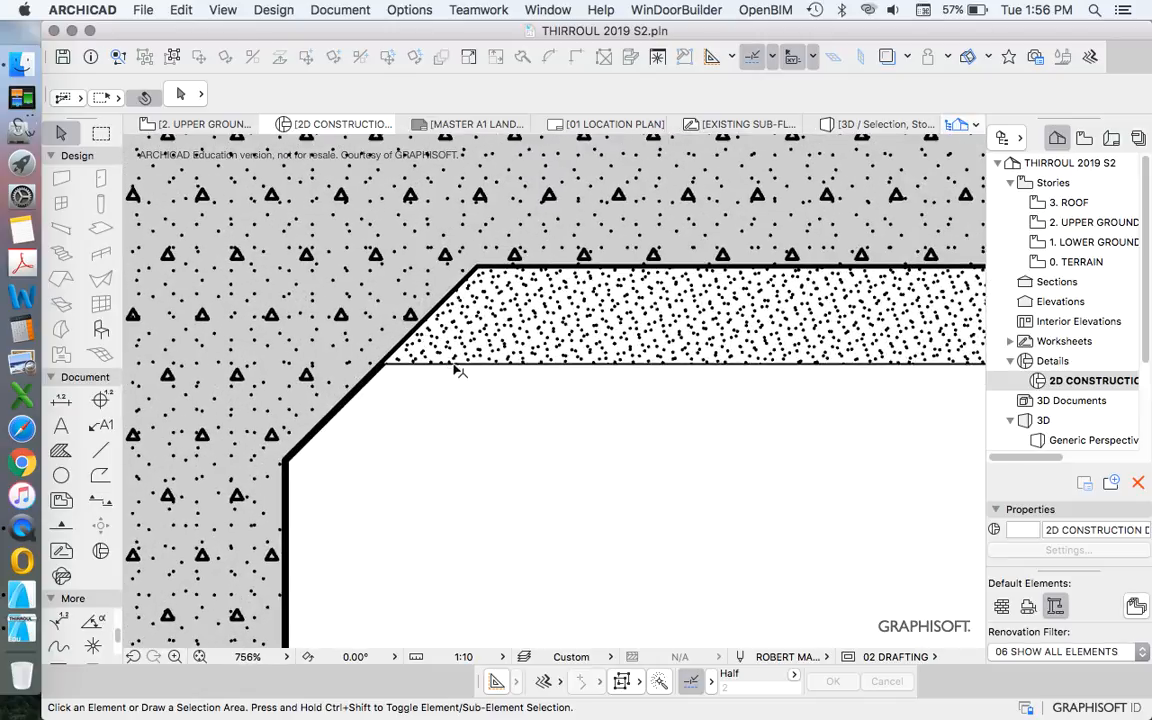
# Send the dotted sand fill to the back, behind the slab outline.
pyautogui.click(456, 372)
pyautogui.rightClick(472, 386)
pyautogui.moveTo(690, 558)
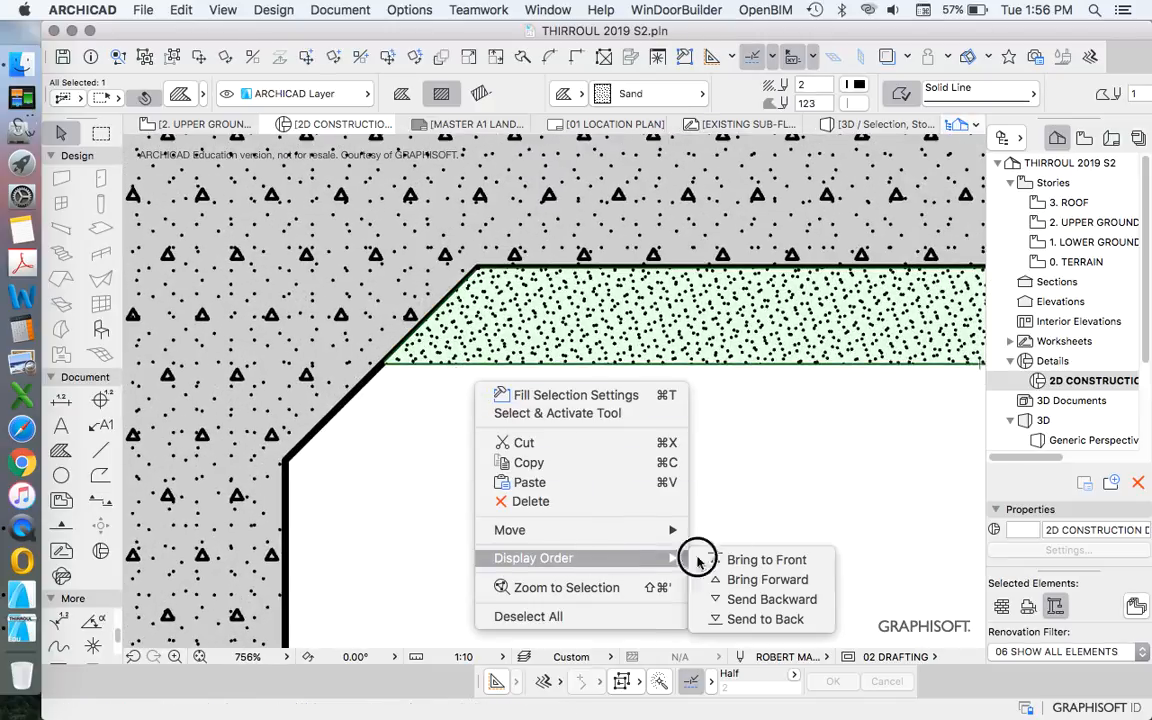
pyautogui.click(765, 619)
pyautogui.click(468, 432)
pyautogui.scroll(-3, 373, 334)
pyautogui.scroll(3, 435, 343)
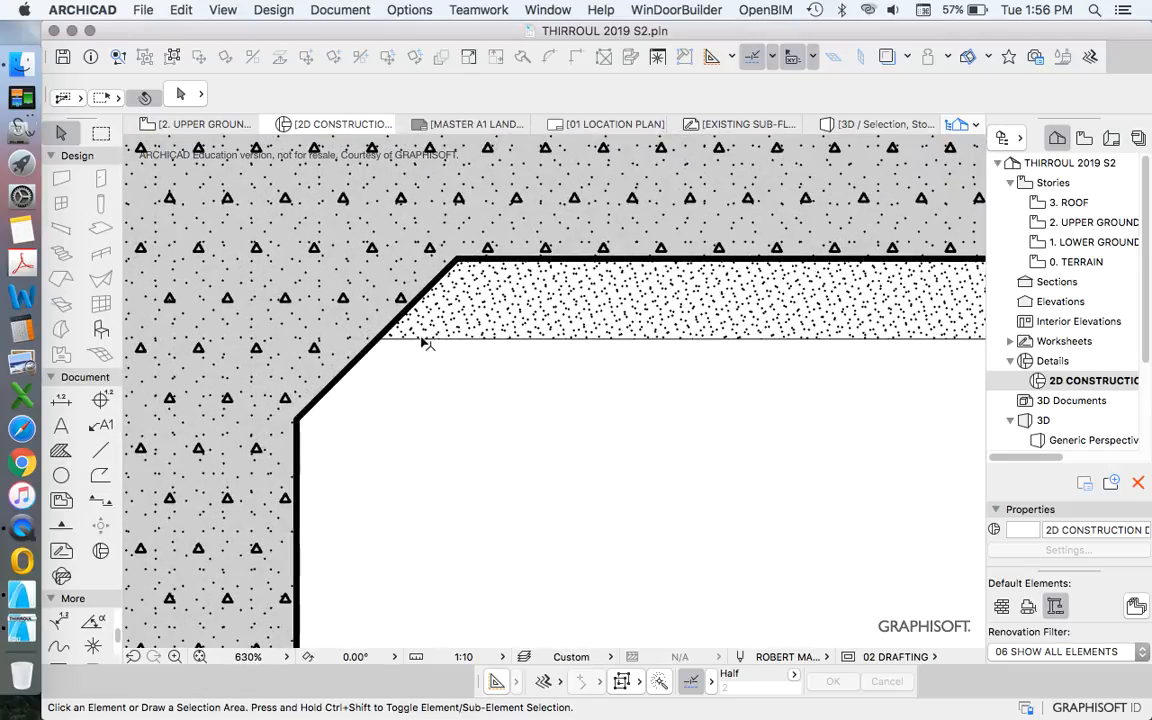
pyautogui.scroll(3, 470, 309)
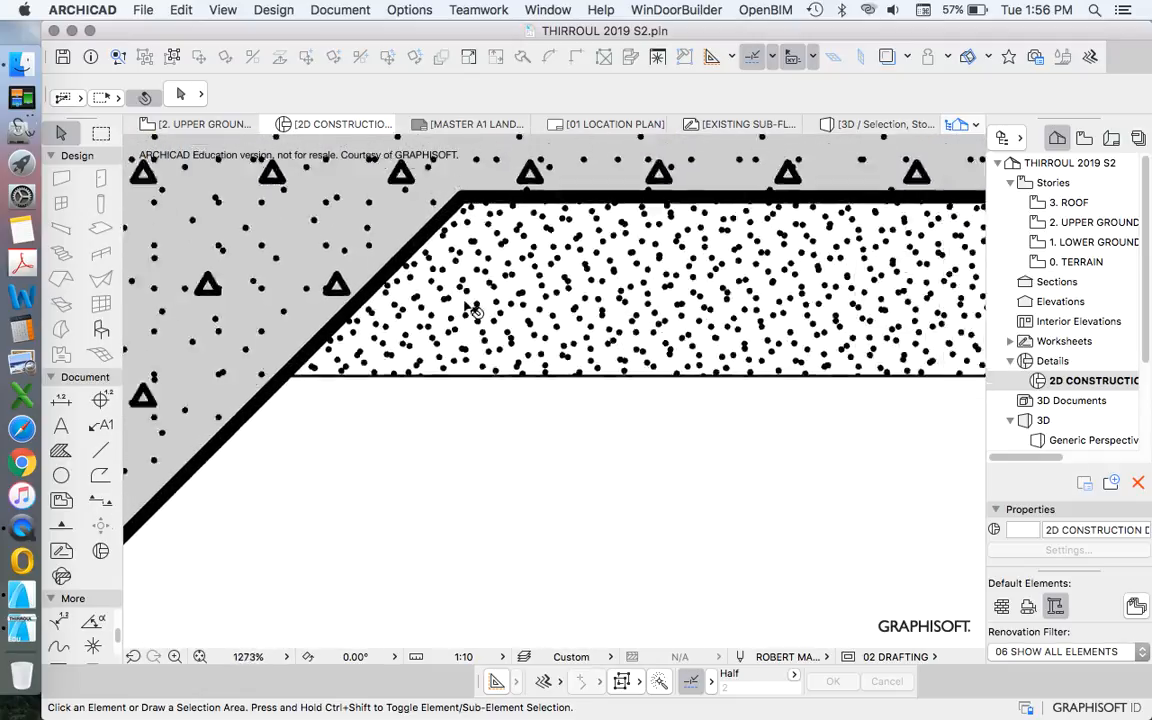
pyautogui.scroll(-3, 517, 334)
# Reselect the sand fill to check it now sits behind the footing.
pyautogui.click(533, 340)
pyautogui.scroll(-3, 380, 329)
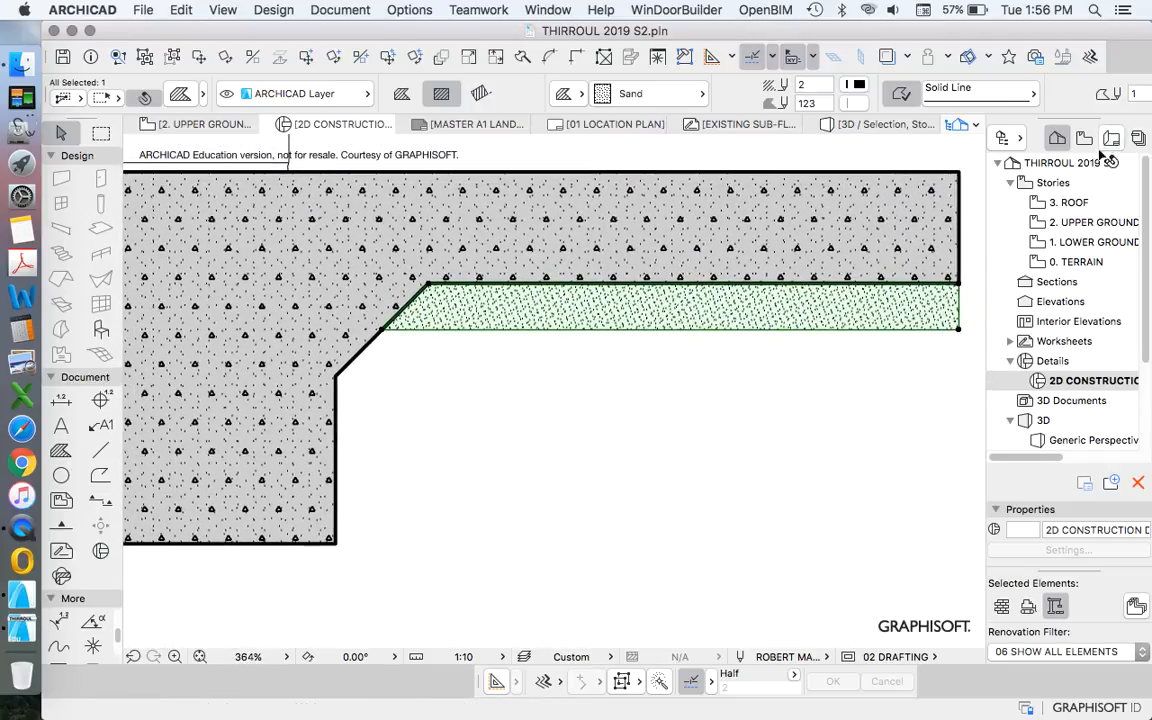
pyautogui.scroll(-2, 440, 375)
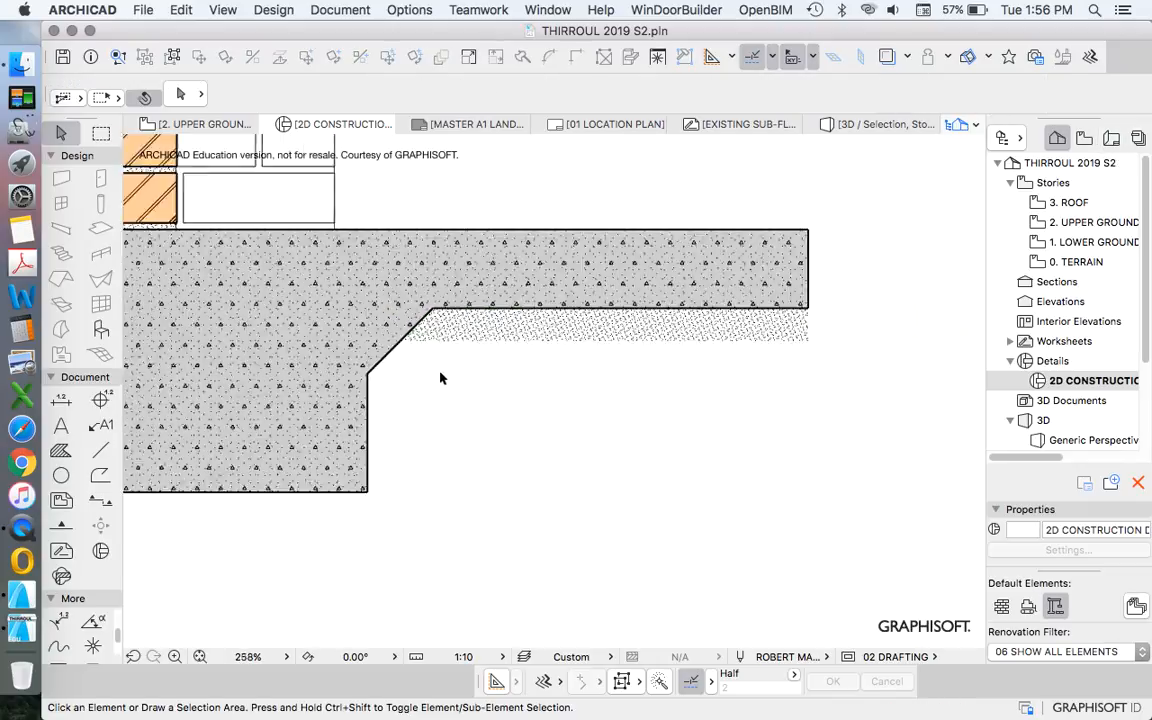
pyautogui.scroll(4, 681, 391)
pyautogui.scroll(-3, 757, 370)
pyautogui.click(820, 313)
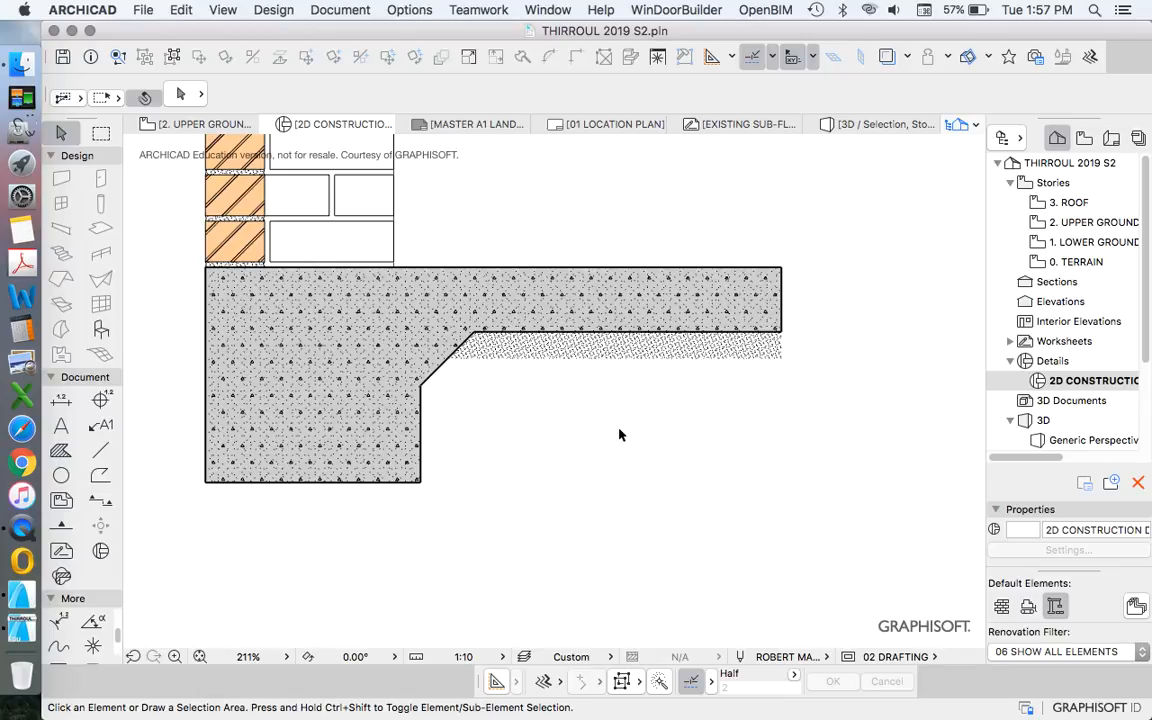
pyautogui.scroll(3, 556, 440)
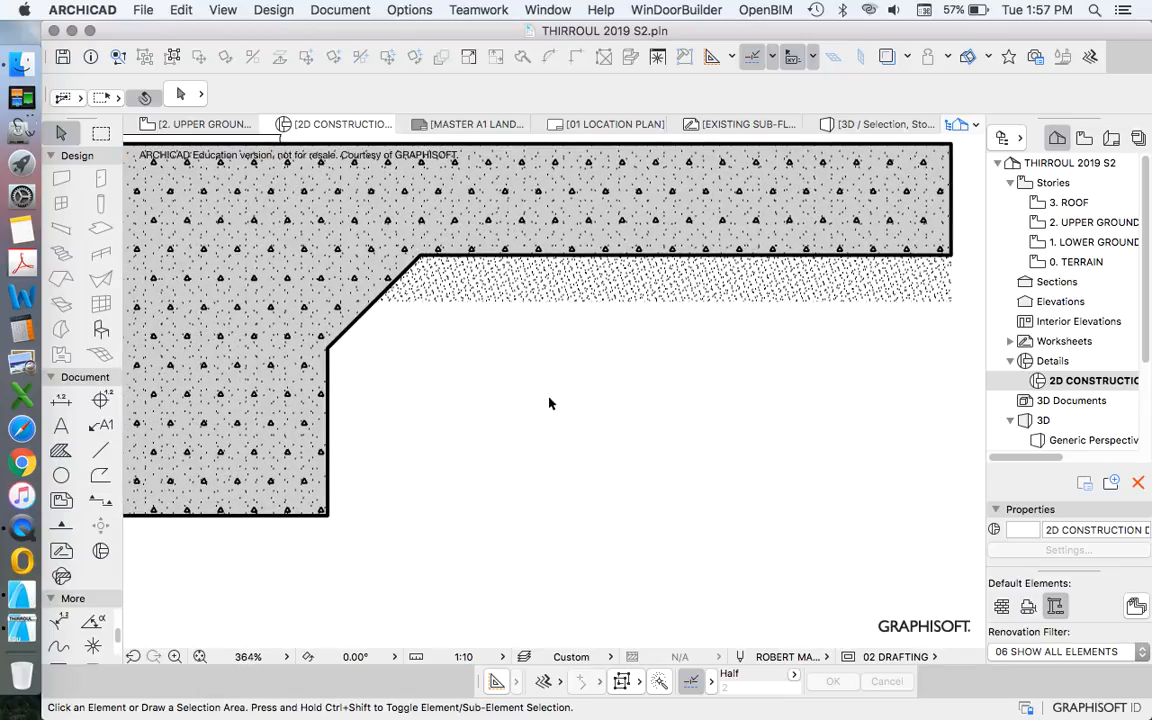
# Copy the sand strip just below itself and extend the copy's right edge further right.
pyautogui.click(455, 303)
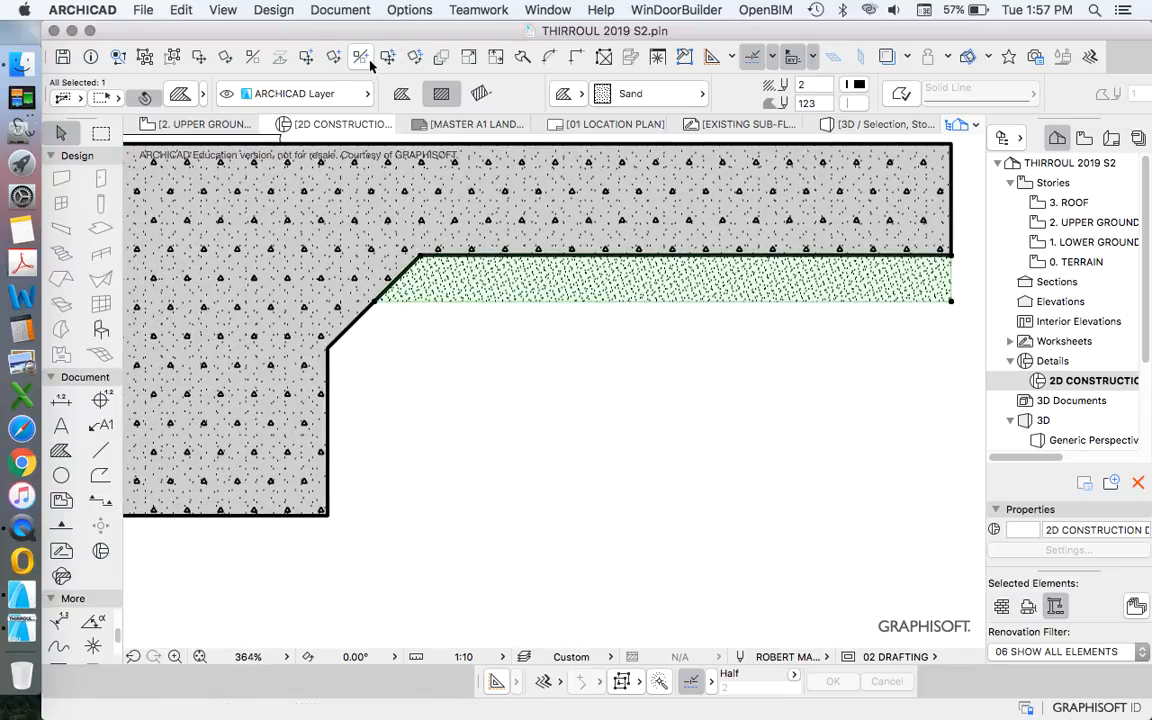
pyautogui.click(305, 58)
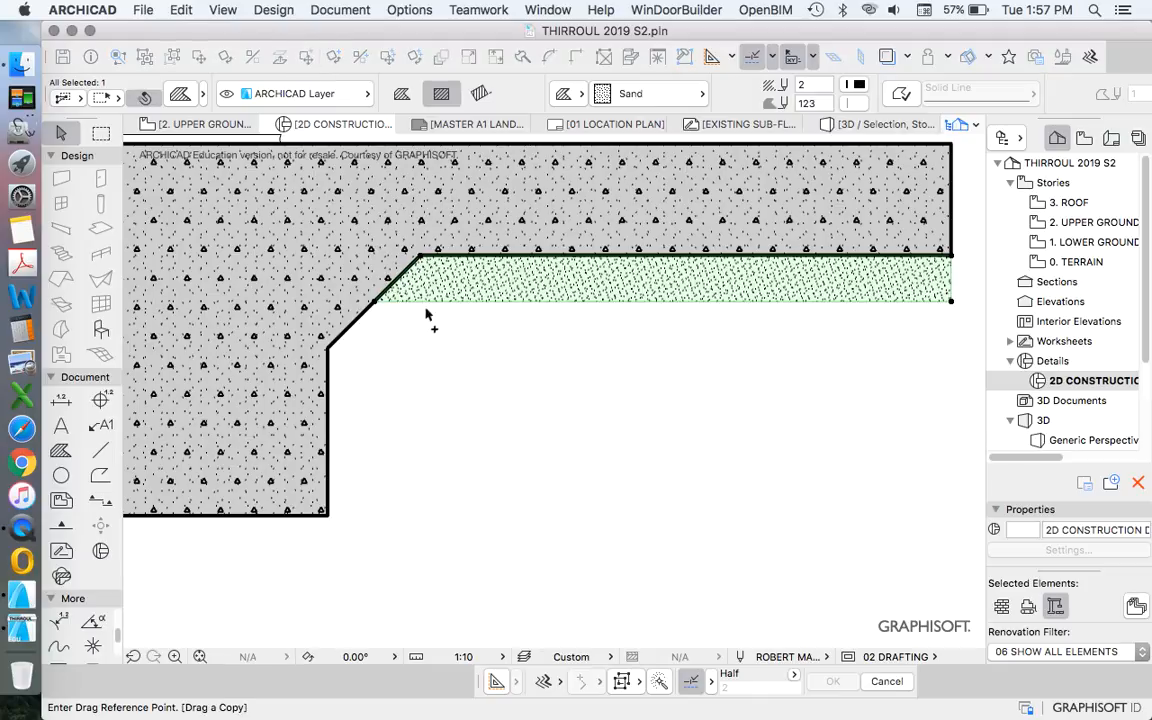
pyautogui.click(372, 303)
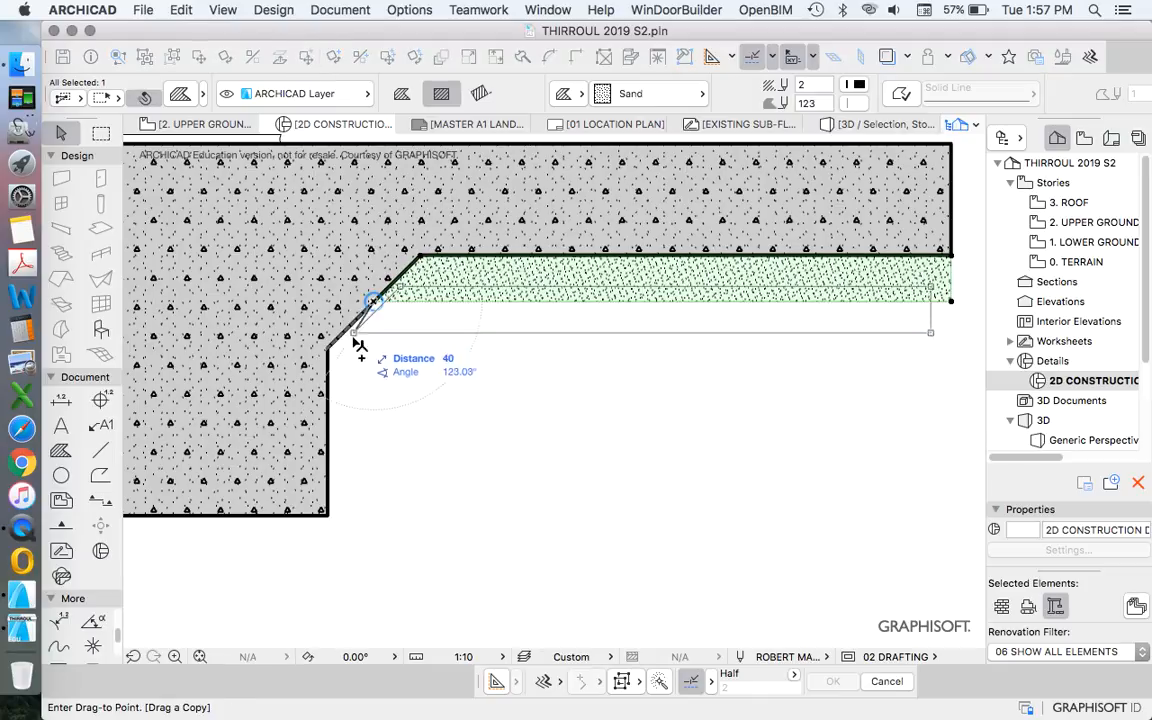
pyautogui.click(328, 348)
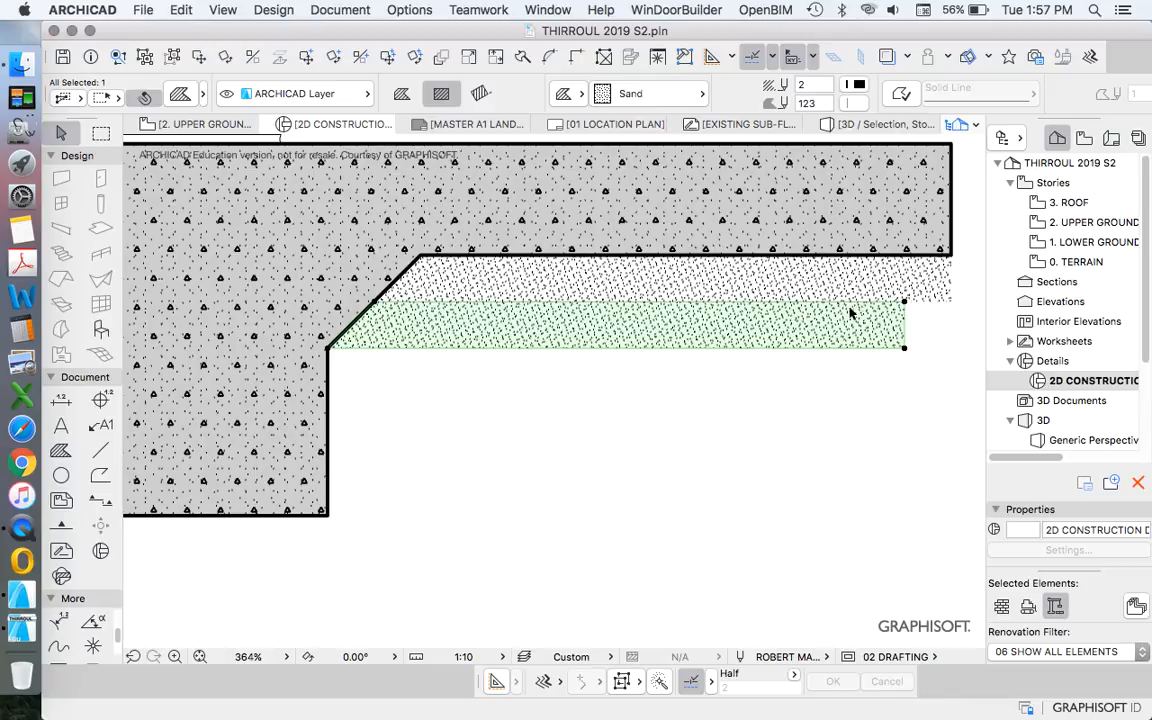
pyautogui.click(905, 322)
pyautogui.click(783, 208)
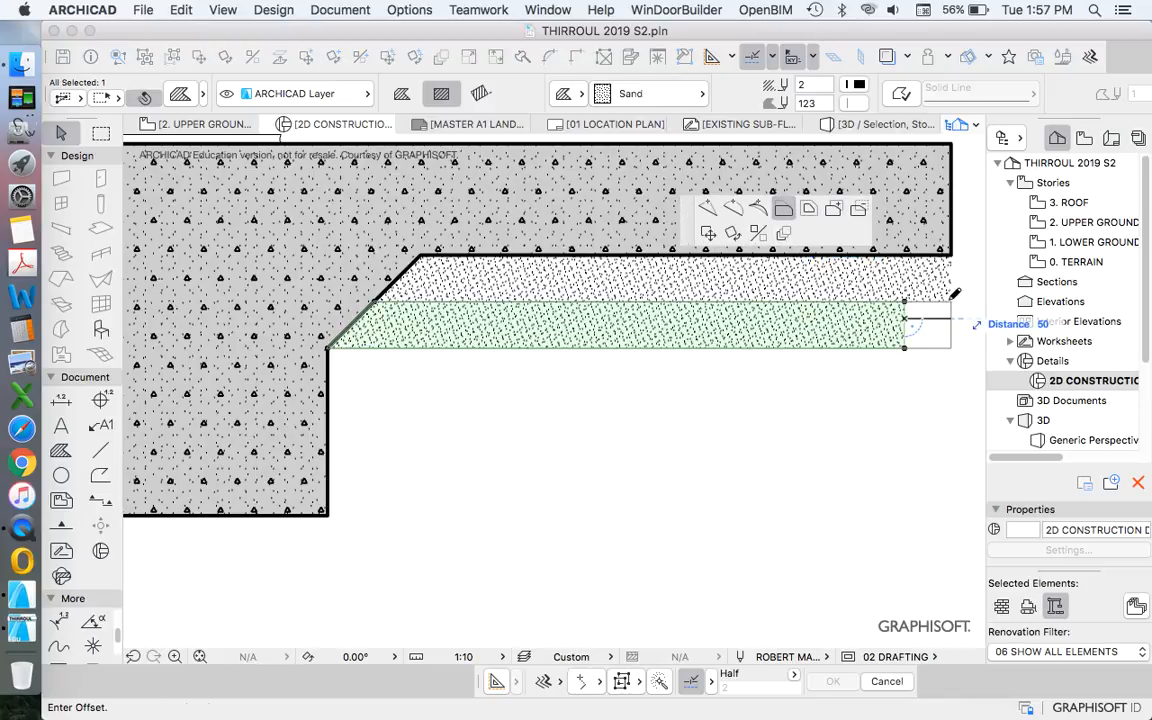
pyautogui.click(953, 296)
# Give the copied strip a Gravel fill pattern.
pyautogui.click(627, 96)
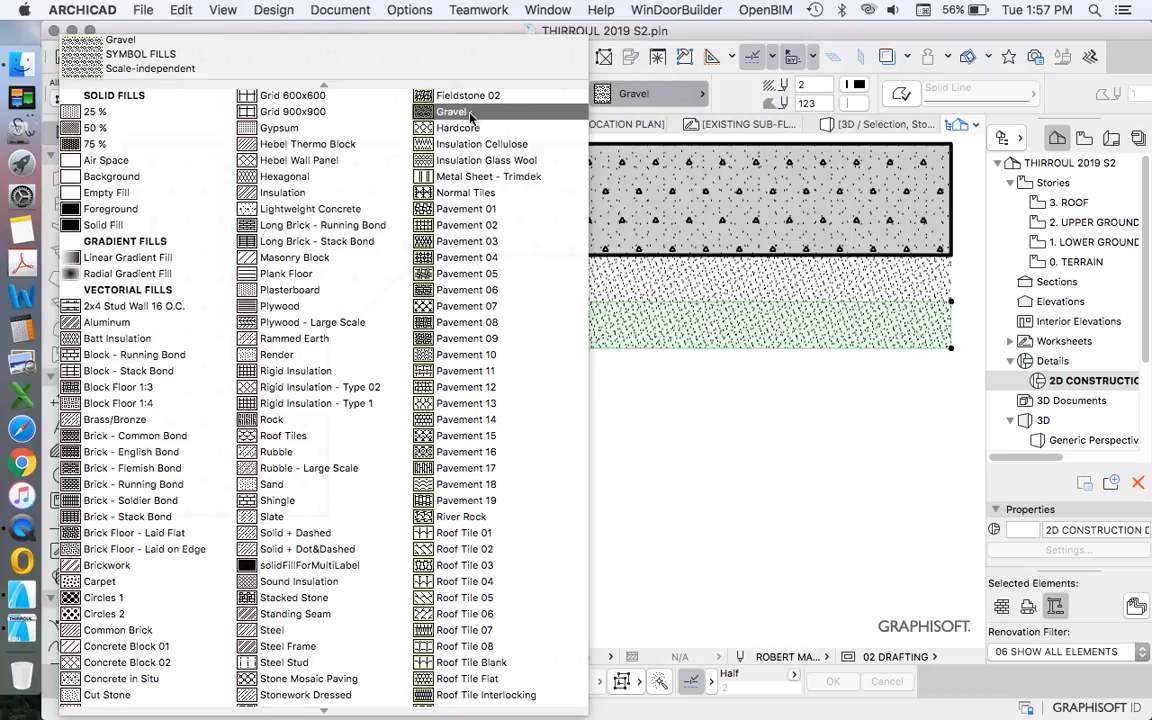
pyautogui.click(463, 117)
pyautogui.click(560, 411)
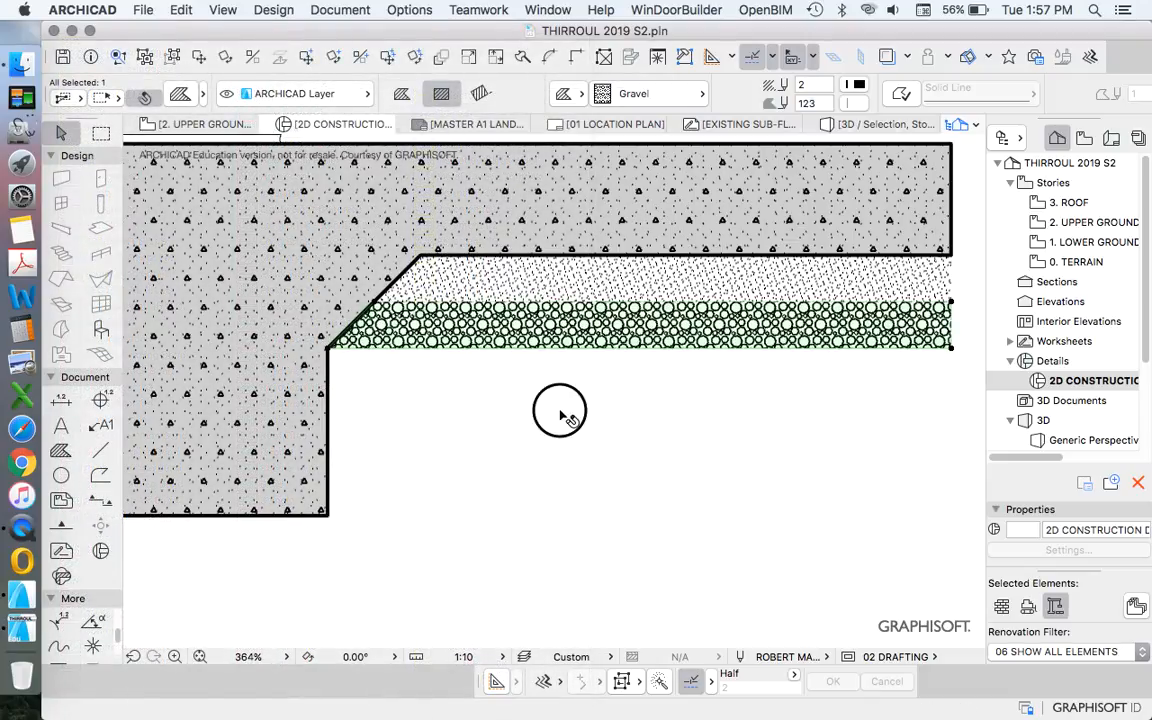
pyautogui.scroll(5, 583, 303)
pyautogui.scroll(2, 585, 303)
pyautogui.scroll(-3, 571, 360)
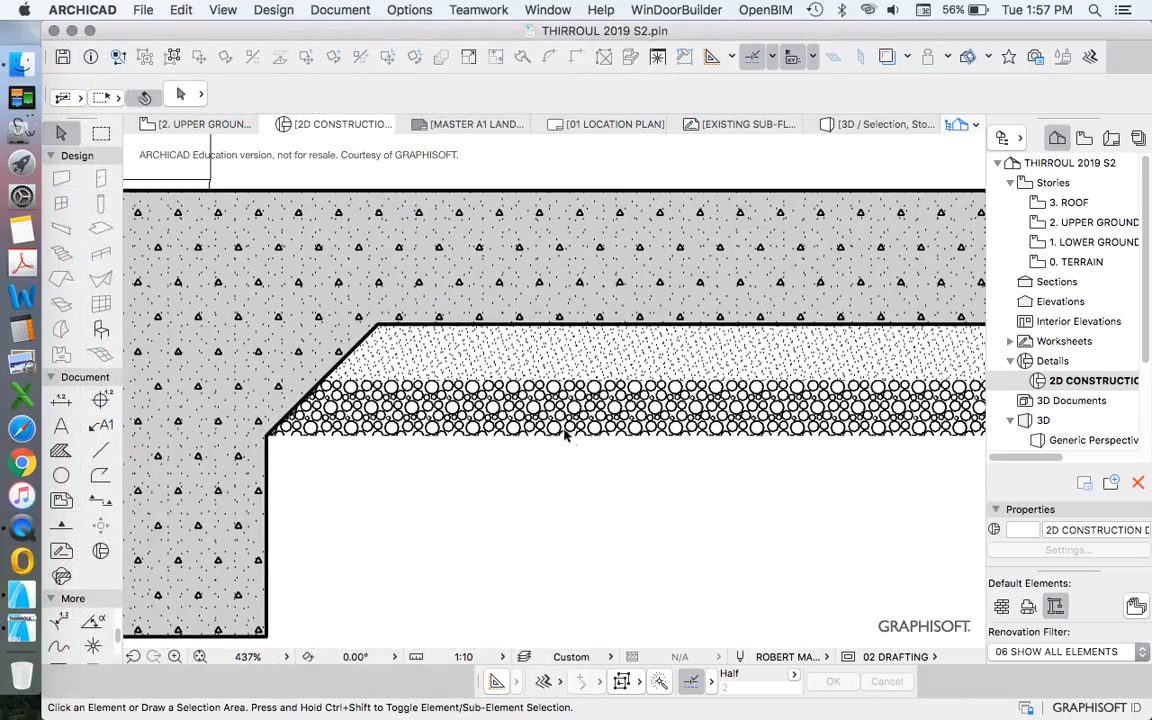
# Try the River Rock, Hardcore and Fieldstone 02 patterns on the band.
pyautogui.click(563, 426)
pyautogui.click(580, 93)
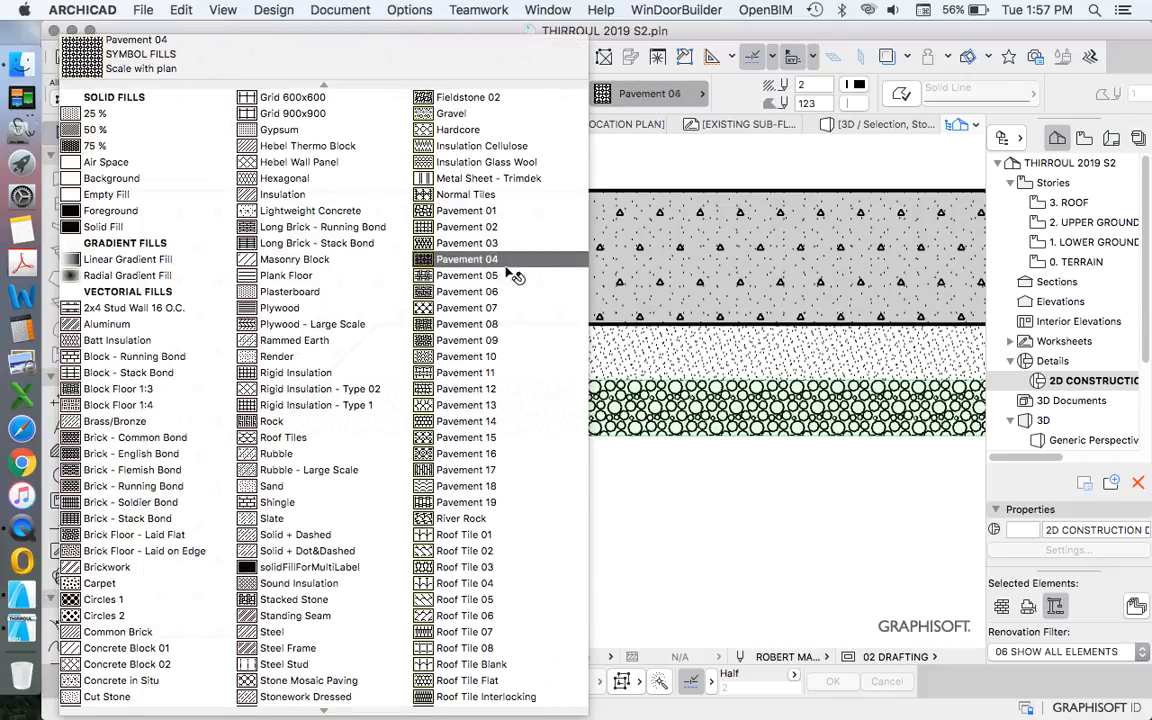
pyautogui.scroll(-1, 518, 268)
pyautogui.click(518, 494)
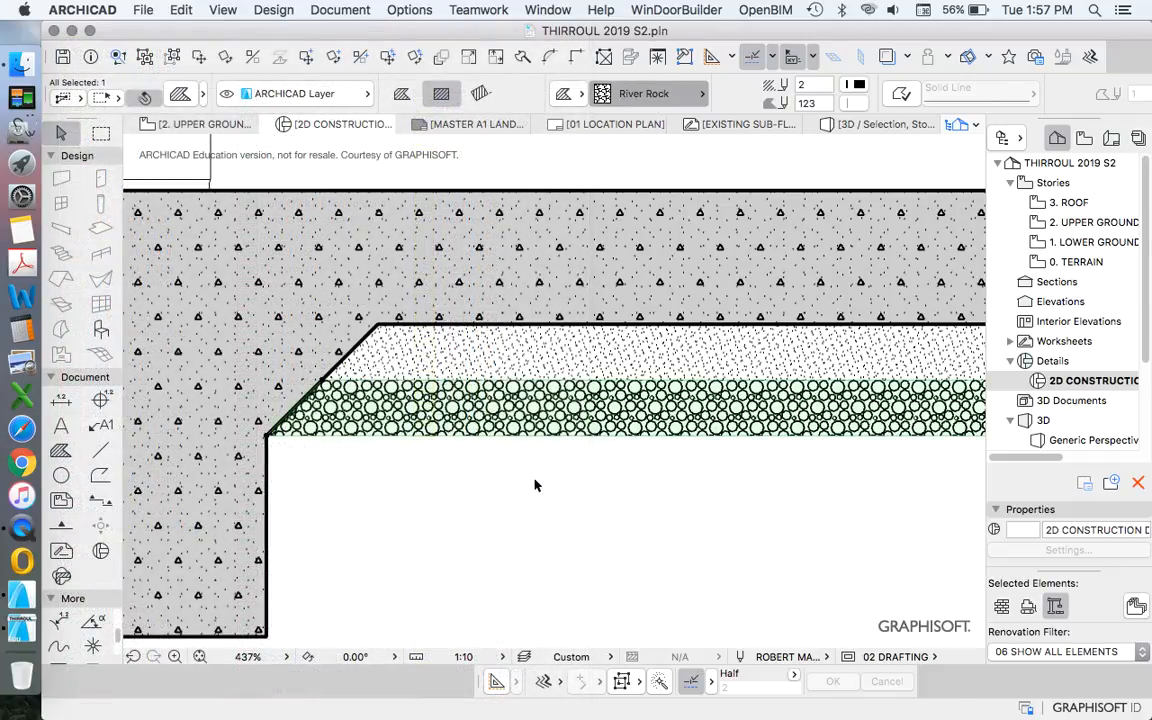
pyautogui.scroll(-5, 518, 463)
pyautogui.scroll(6, 465, 411)
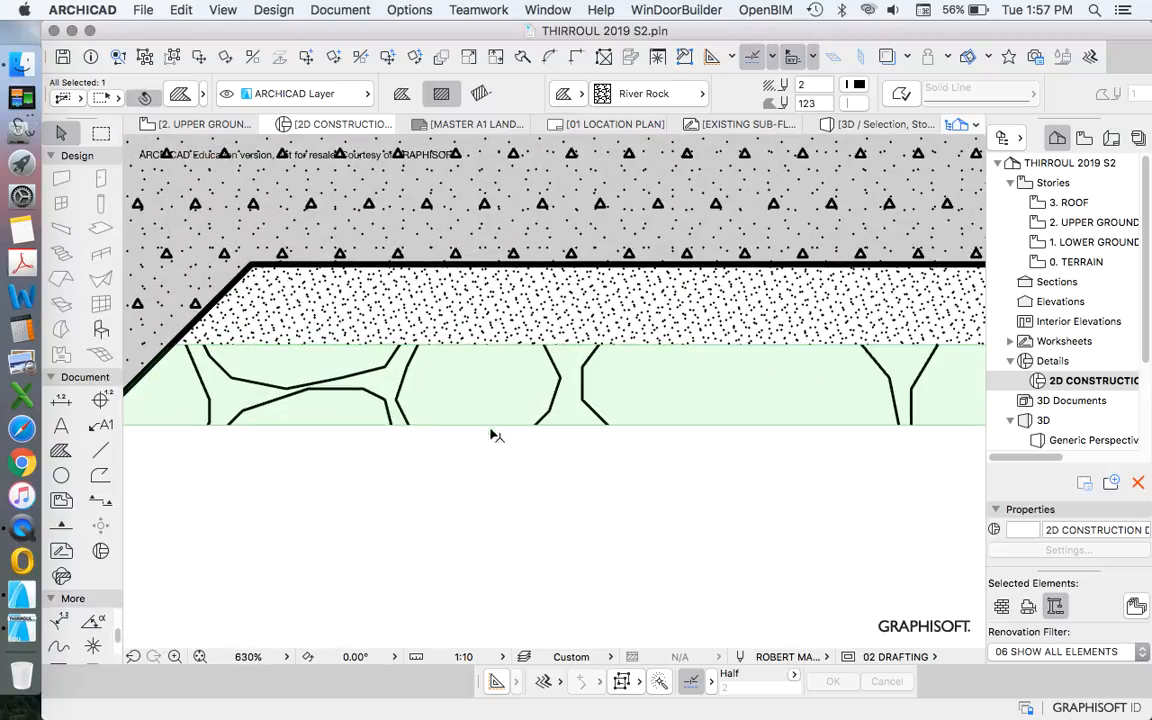
pyautogui.scroll(-4, 471, 445)
pyautogui.scroll(-1, 369, 338)
pyautogui.click(645, 93)
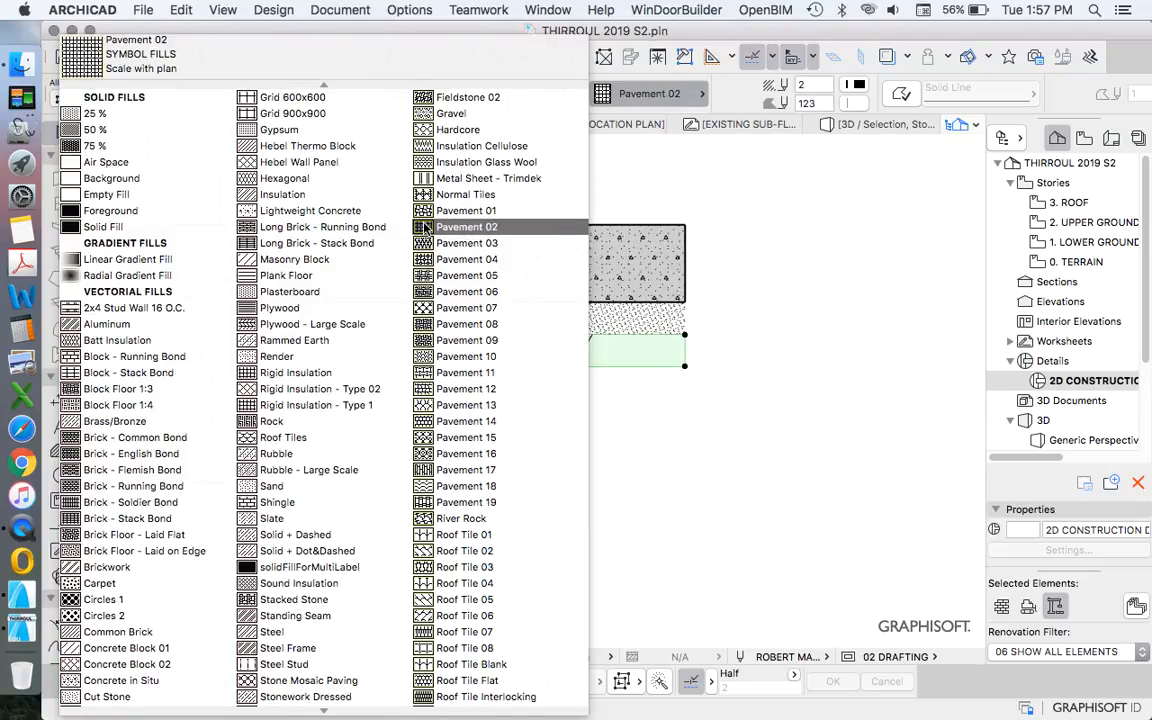
pyautogui.click(455, 130)
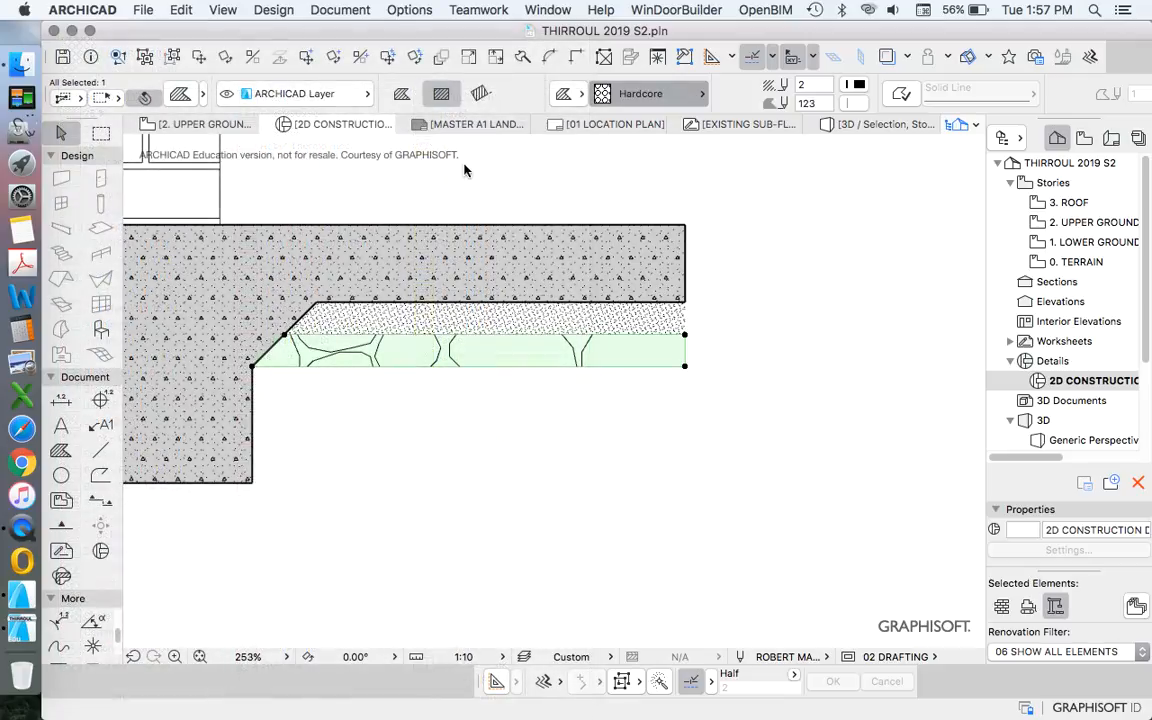
pyautogui.click(641, 94)
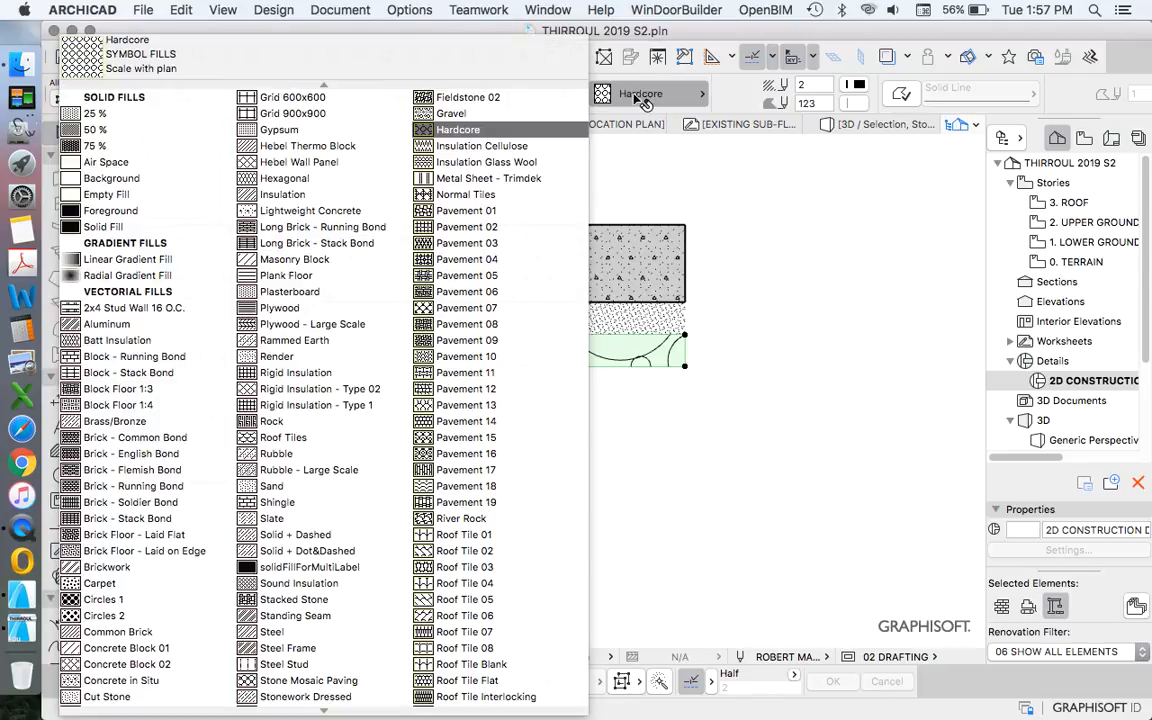
pyautogui.click(531, 100)
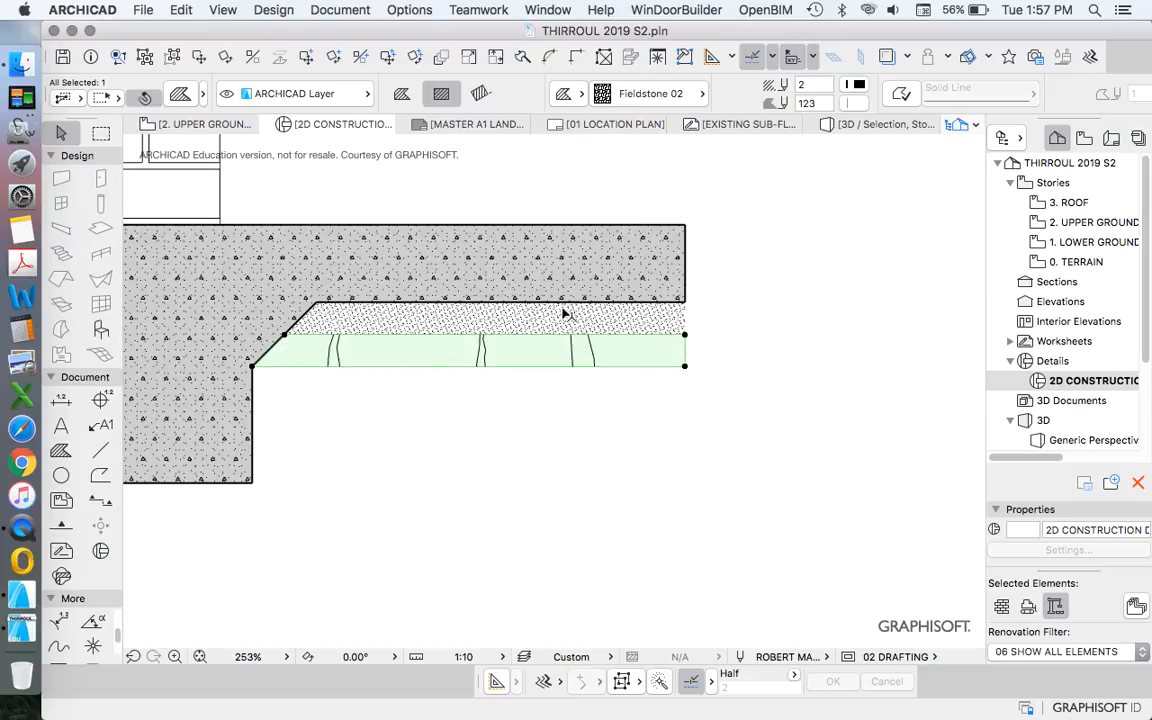
# Set the band back to Gravel, drawn with fine pen 1.
pyautogui.click(680, 93)
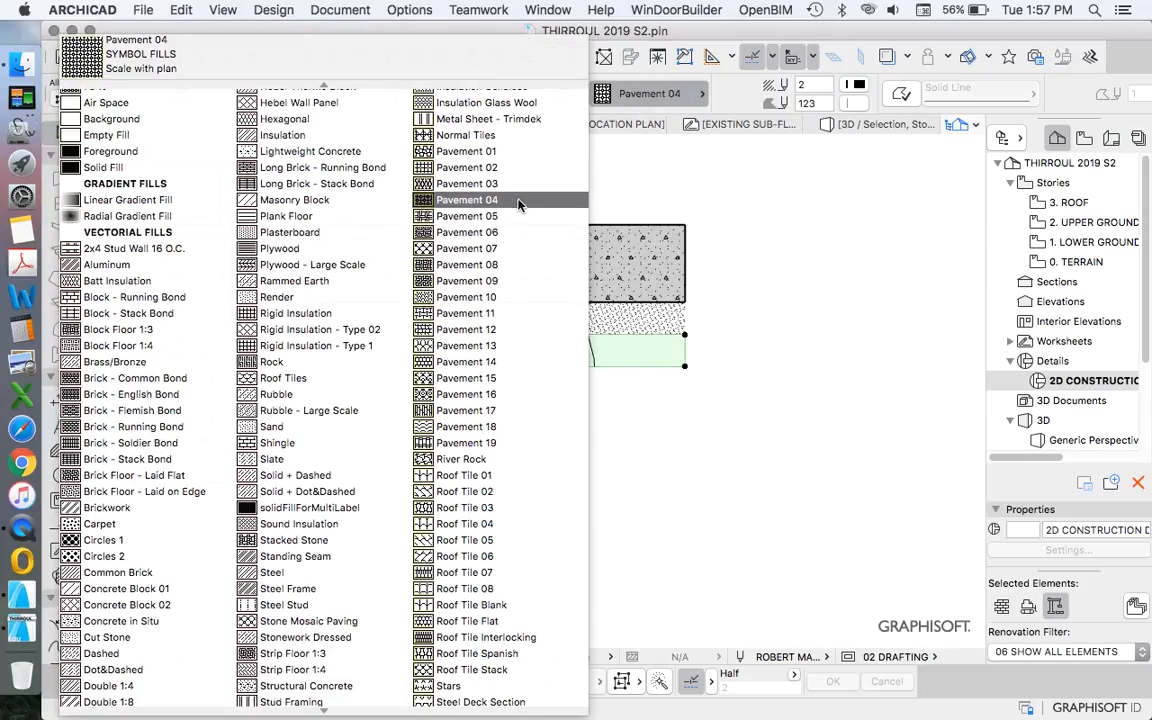
pyautogui.scroll(-8, 517, 203)
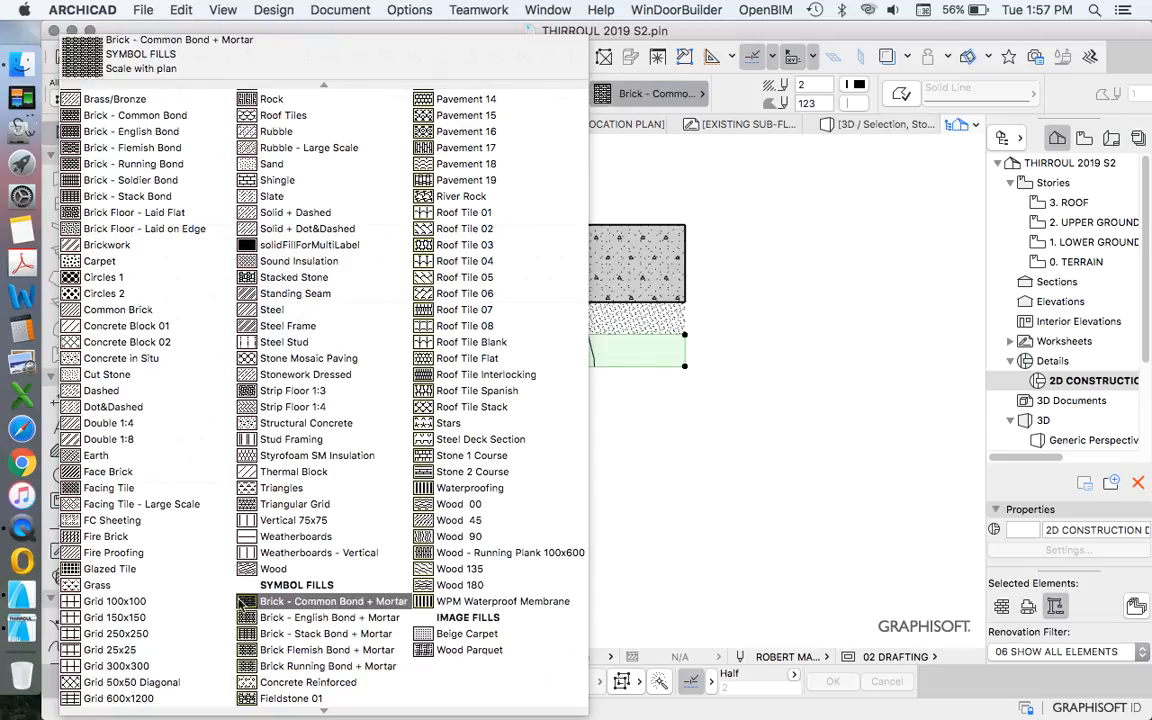
pyautogui.scroll(10, 210, 527)
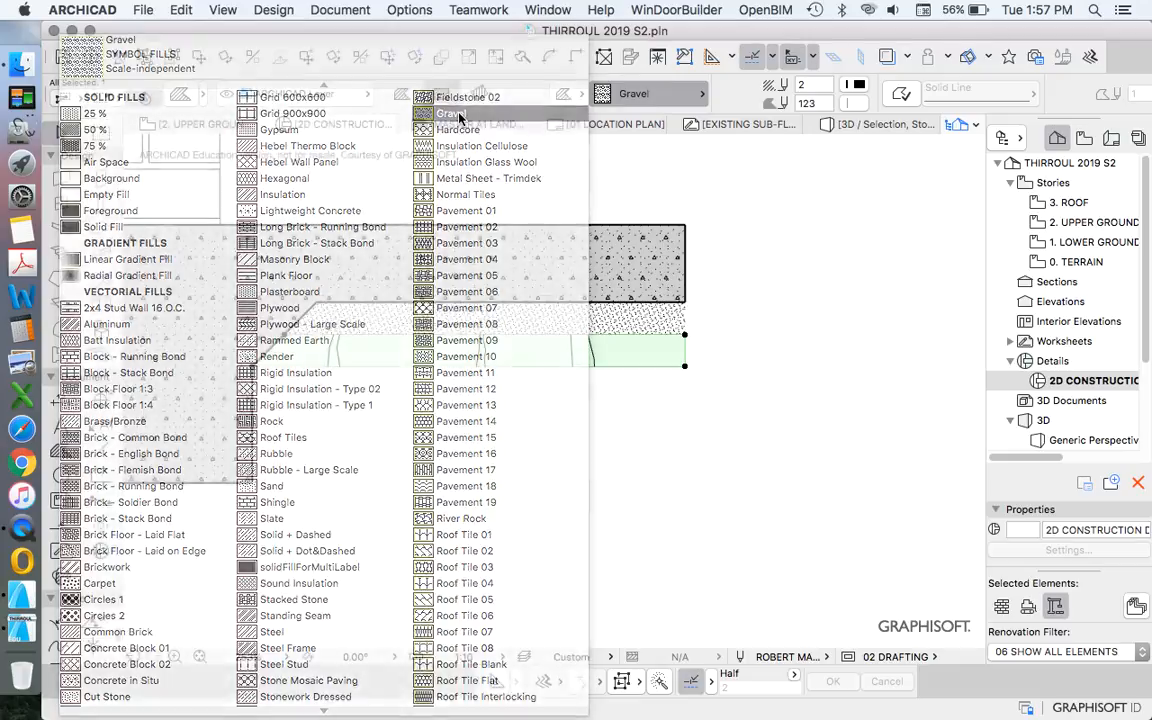
pyautogui.click(456, 115)
pyautogui.click(850, 88)
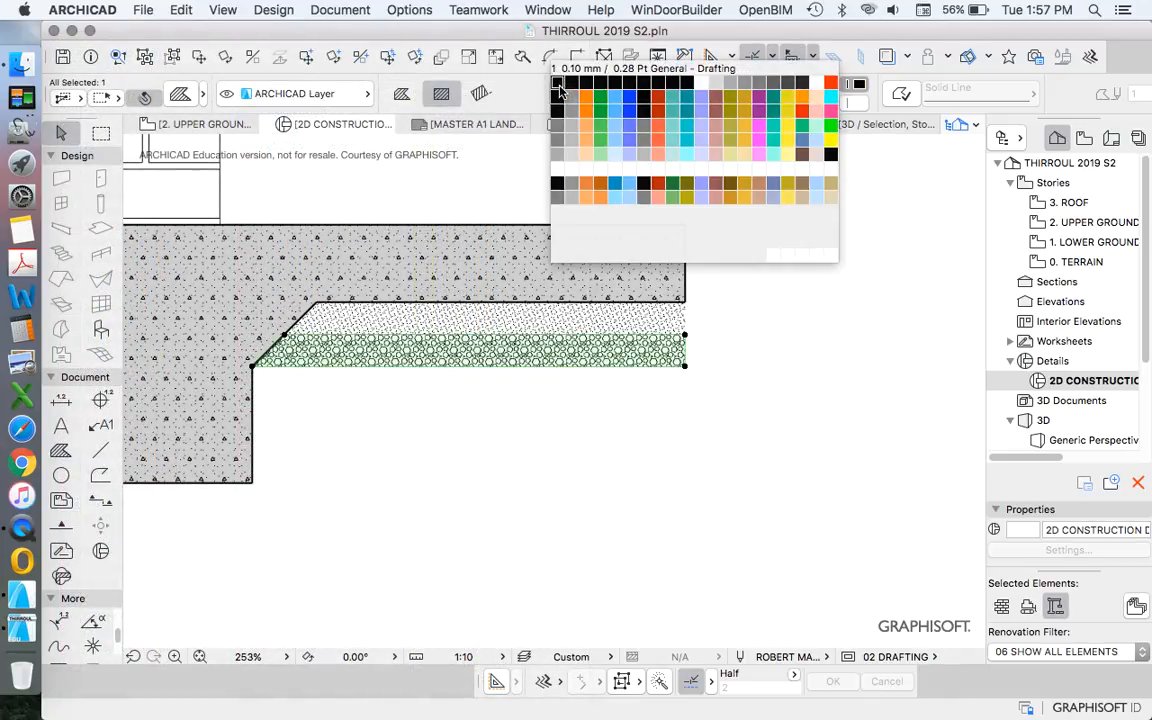
pyautogui.click(557, 83)
pyautogui.scroll(1, 613, 340)
pyautogui.scroll(6, 608, 336)
pyautogui.scroll(-5, 757, 366)
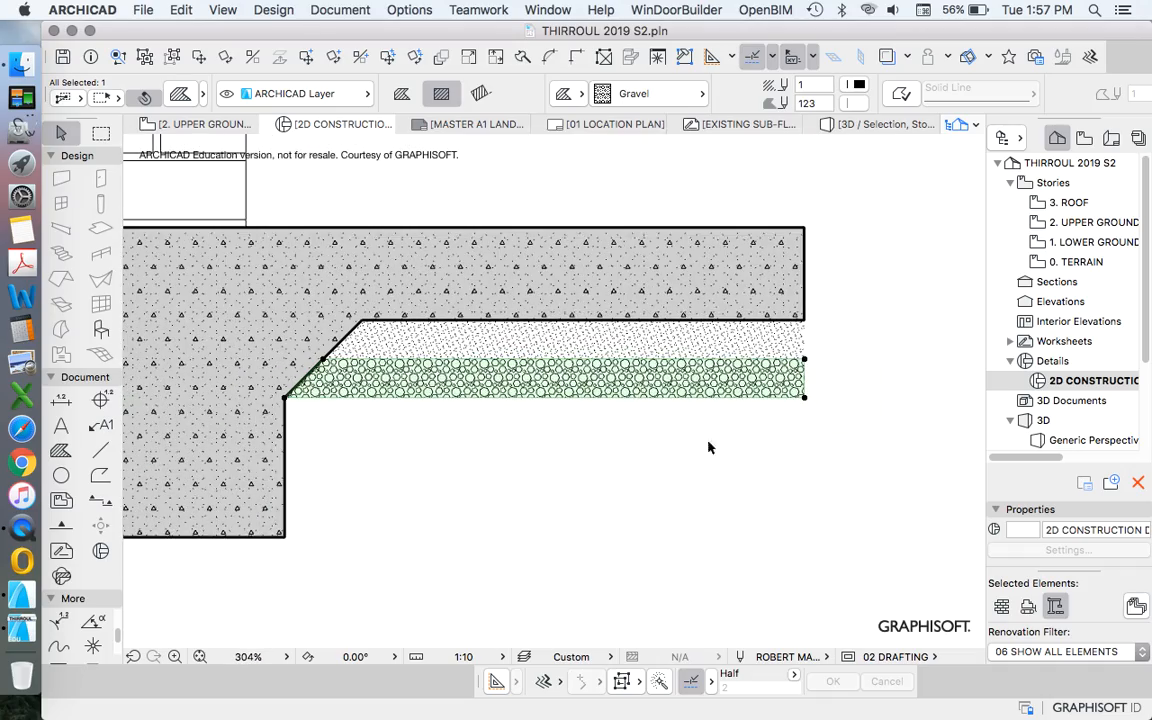
pyautogui.click(520, 433)
pyautogui.scroll(5, 600, 400)
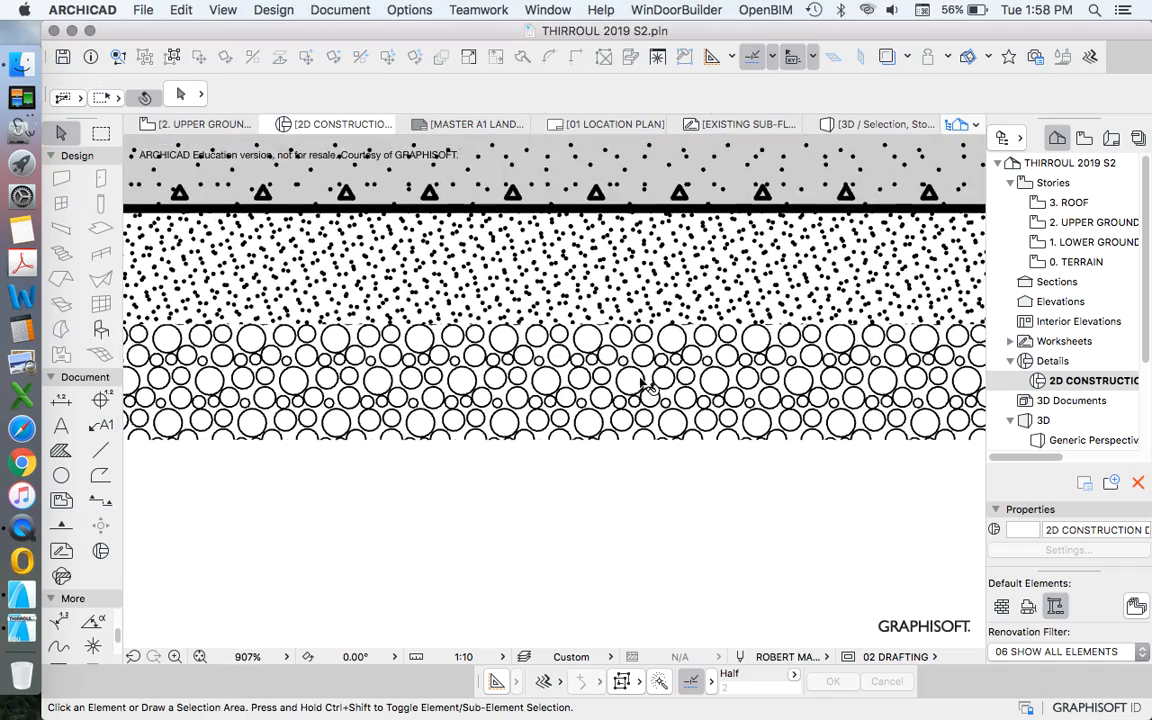
pyautogui.scroll(-3, 722, 312)
pyautogui.scroll(-2, 720, 313)
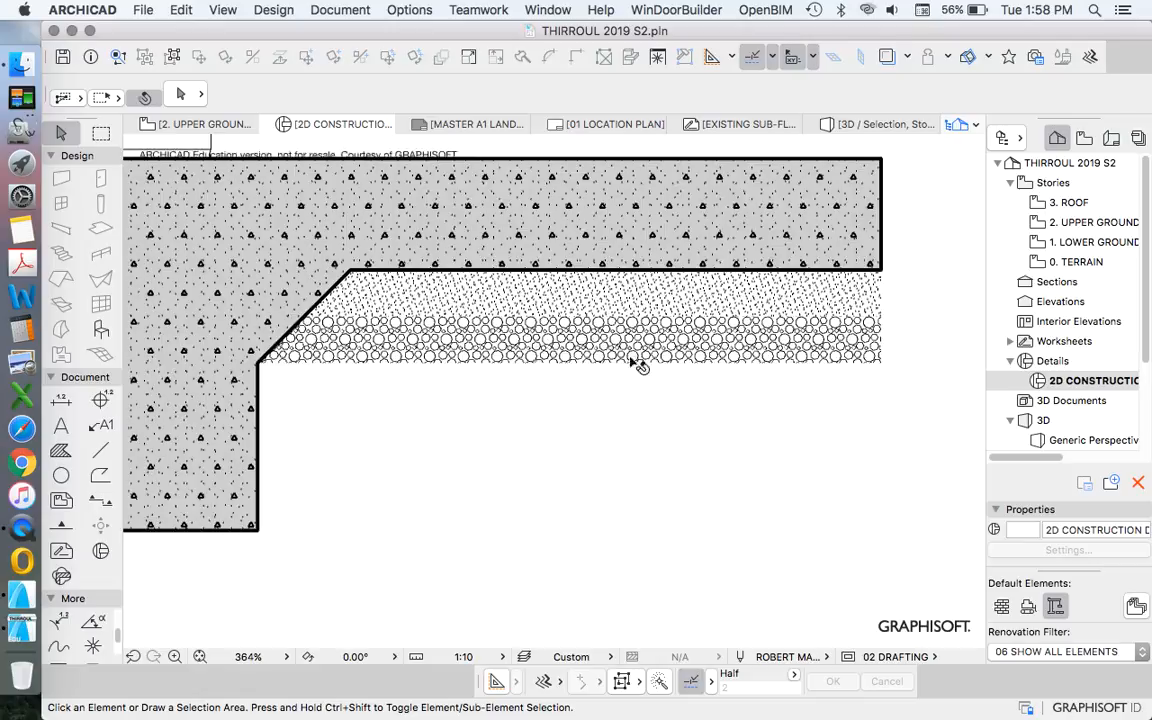
pyautogui.scroll(-3, 640, 362)
pyautogui.scroll(-2, 580, 417)
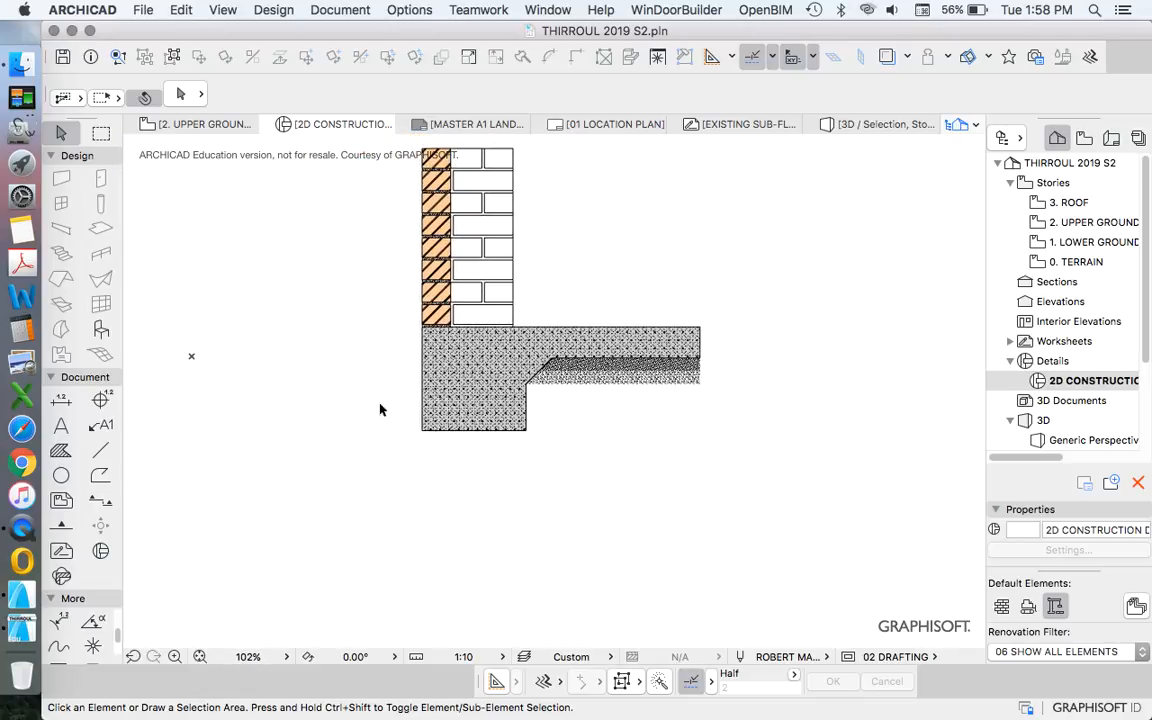
# Activate the Fill tool with the Earth pattern drawn in pen 1.
pyautogui.click(61, 451)
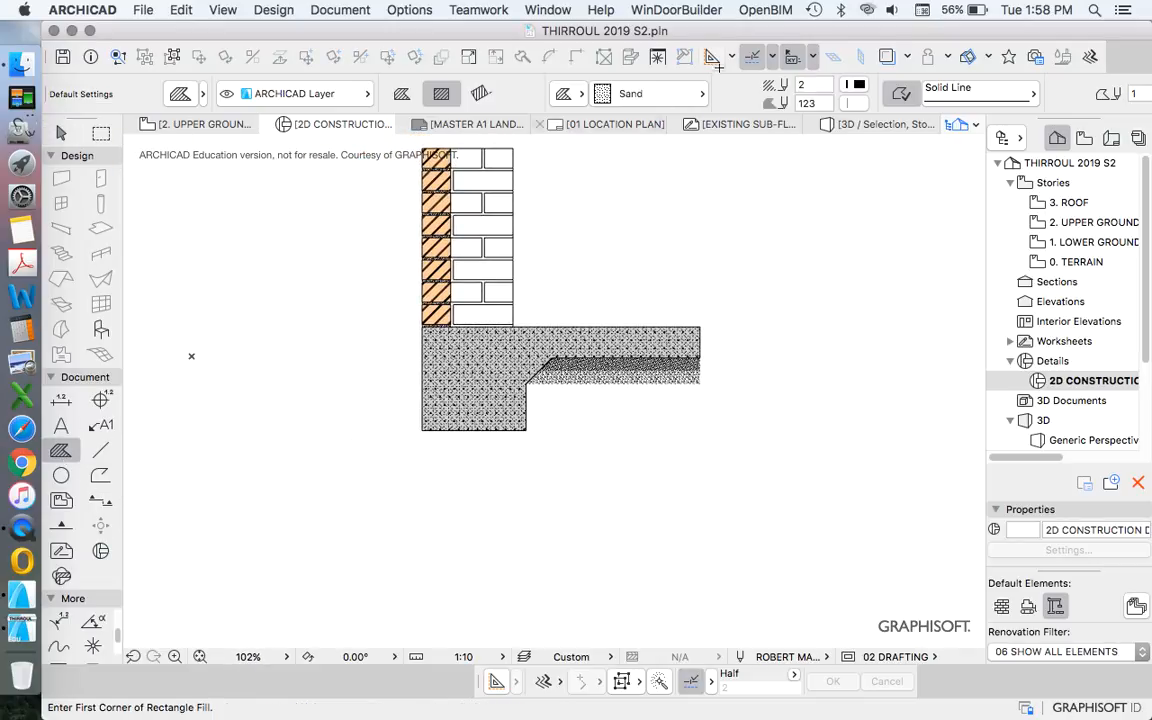
pyautogui.click(648, 94)
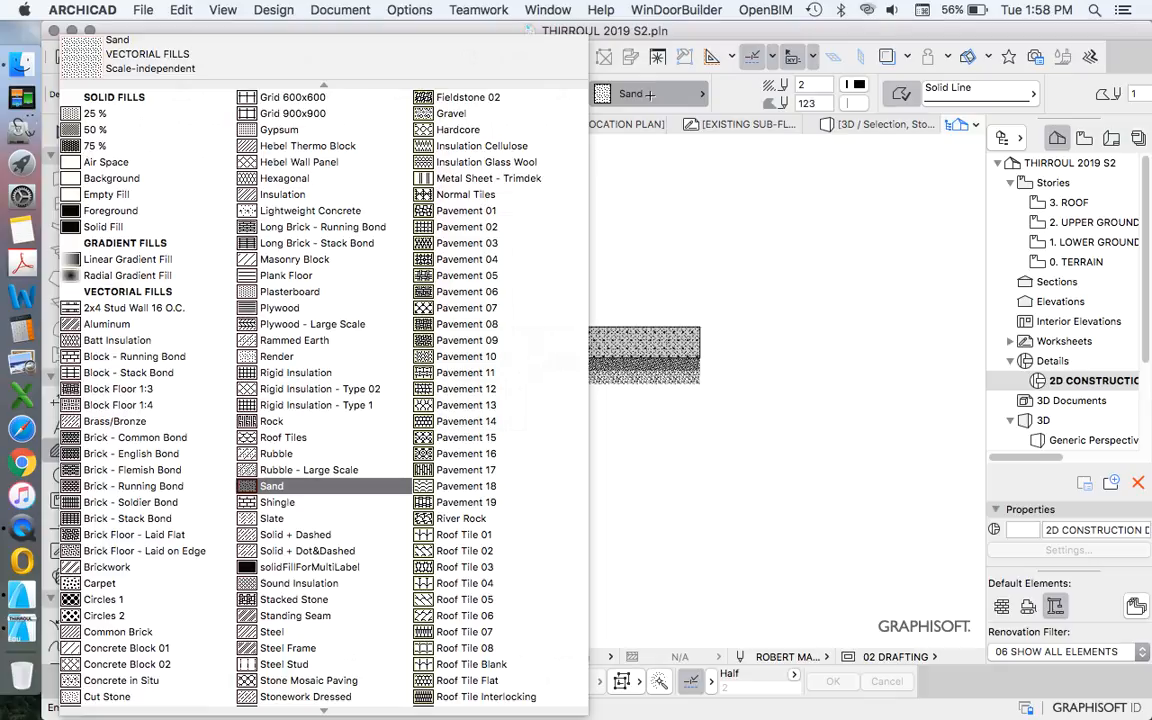
pyautogui.write('ea')
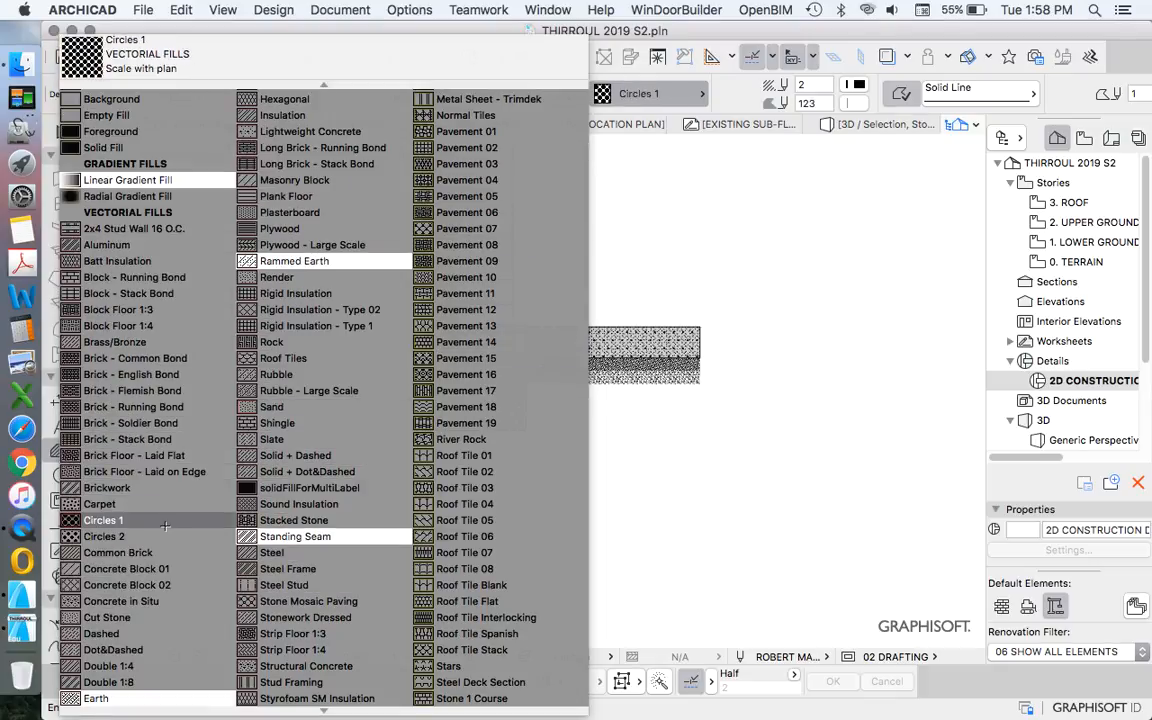
pyautogui.press('Return')
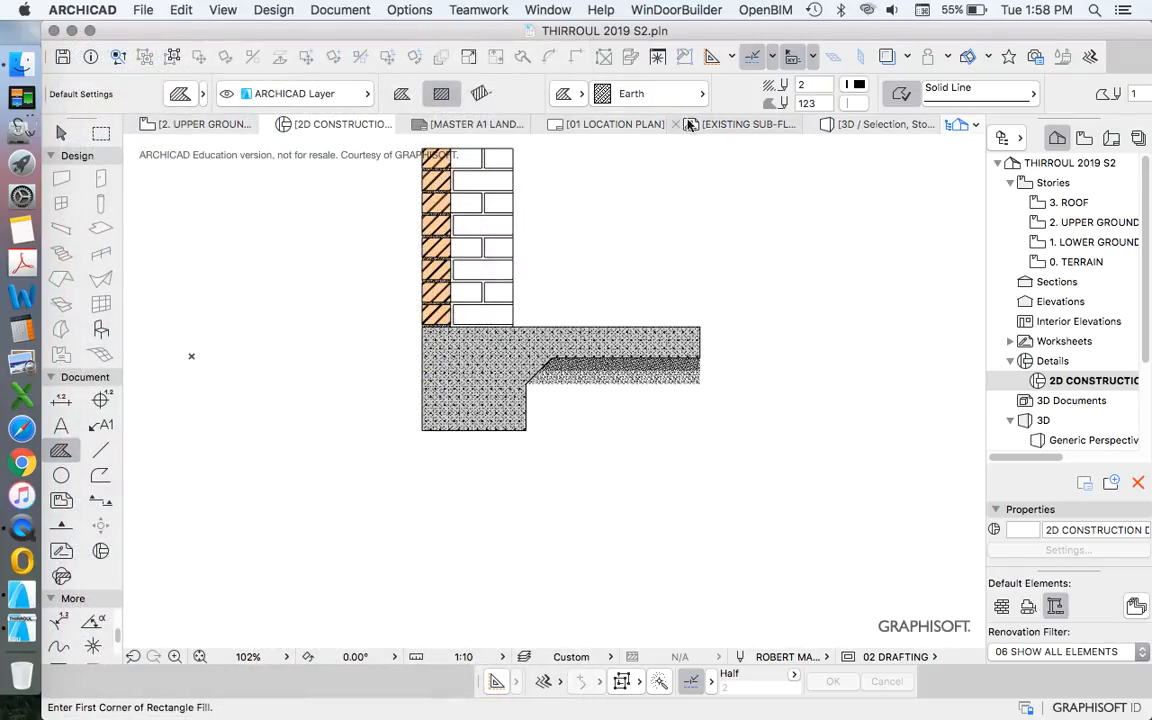
pyautogui.click(860, 90)
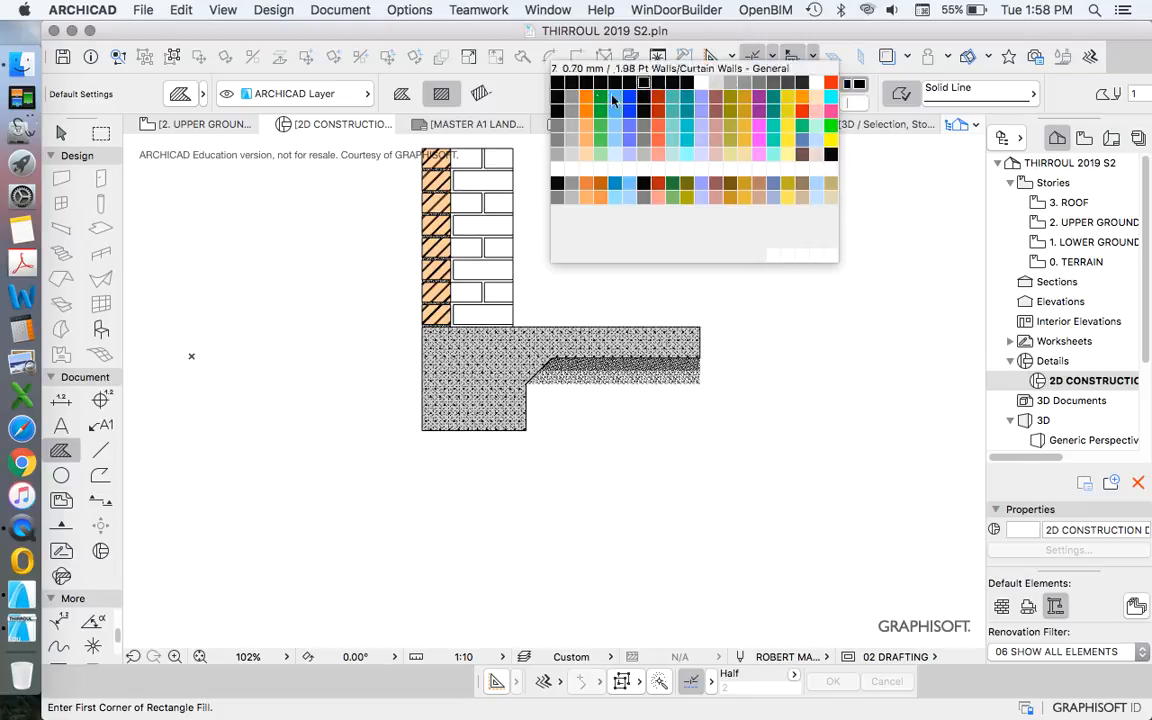
pyautogui.click(751, 105)
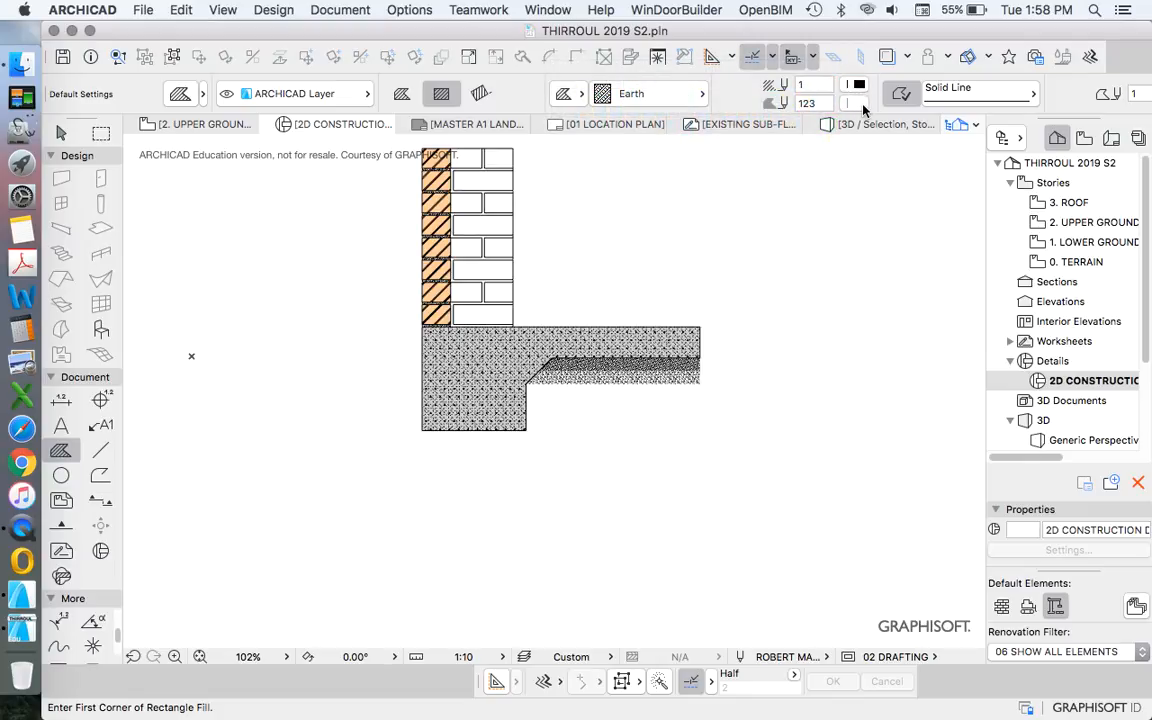
# Set the fill background to pen 19 and place the rectangle's first corner.
pyautogui.click(860, 104)
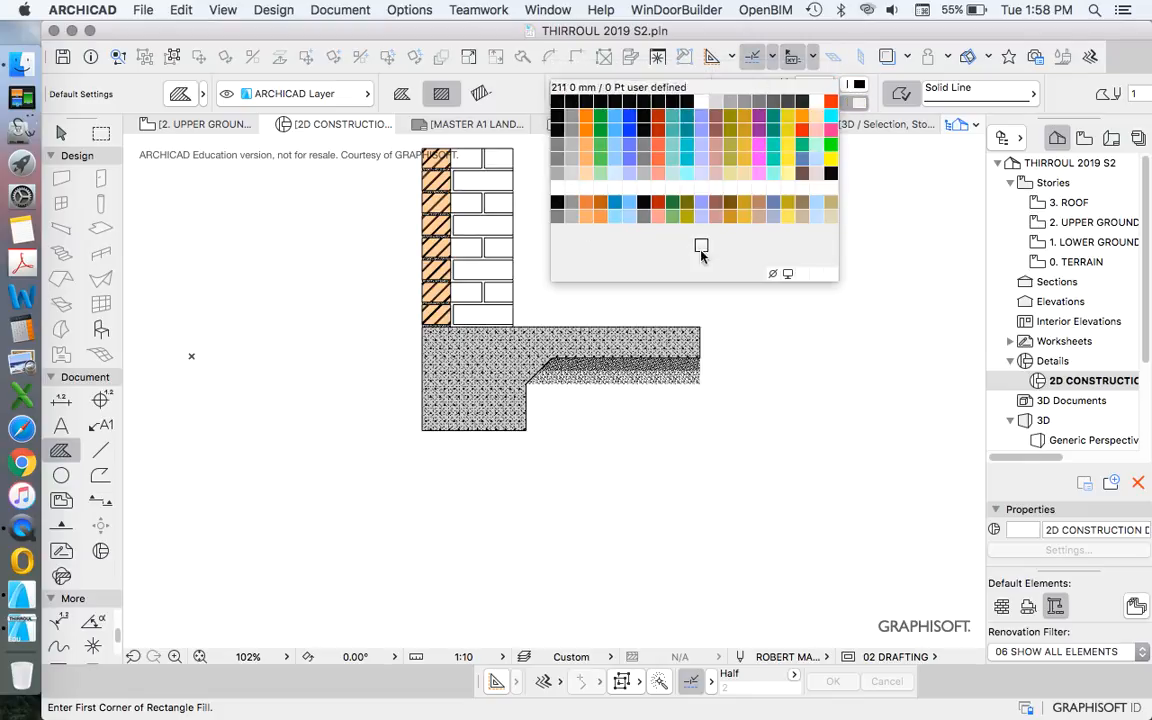
pyautogui.click(802, 205)
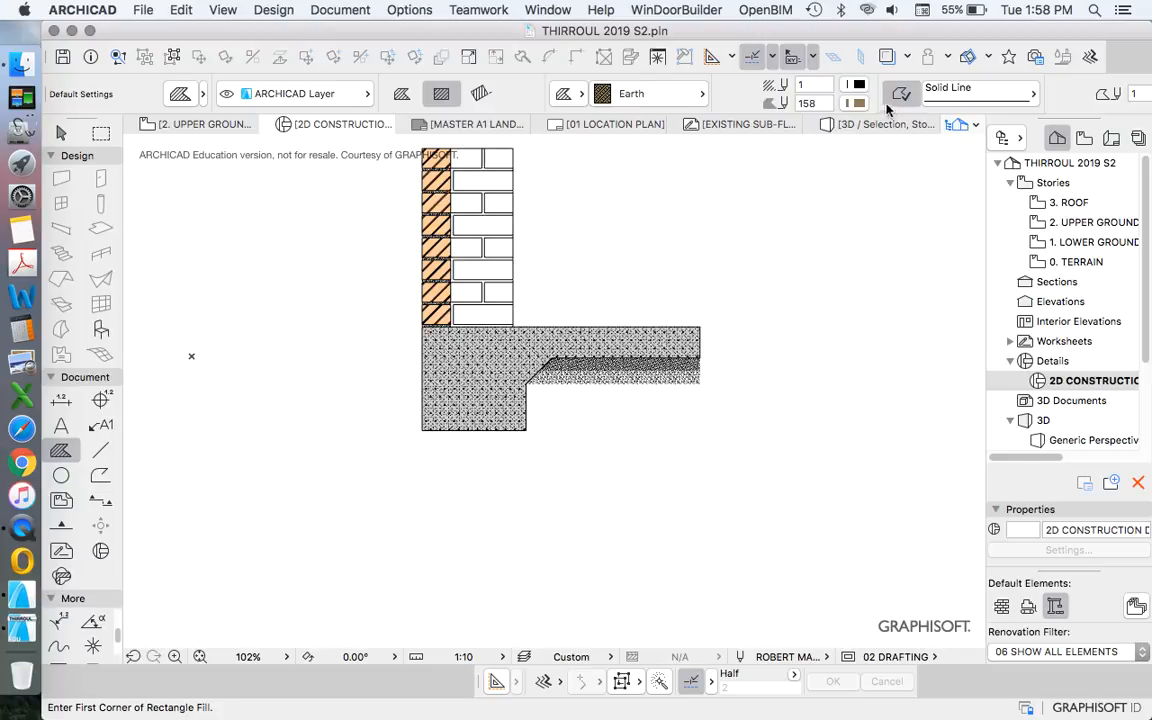
pyautogui.click(858, 103)
pyautogui.click(823, 97)
pyautogui.scroll(-3, 412, 346)
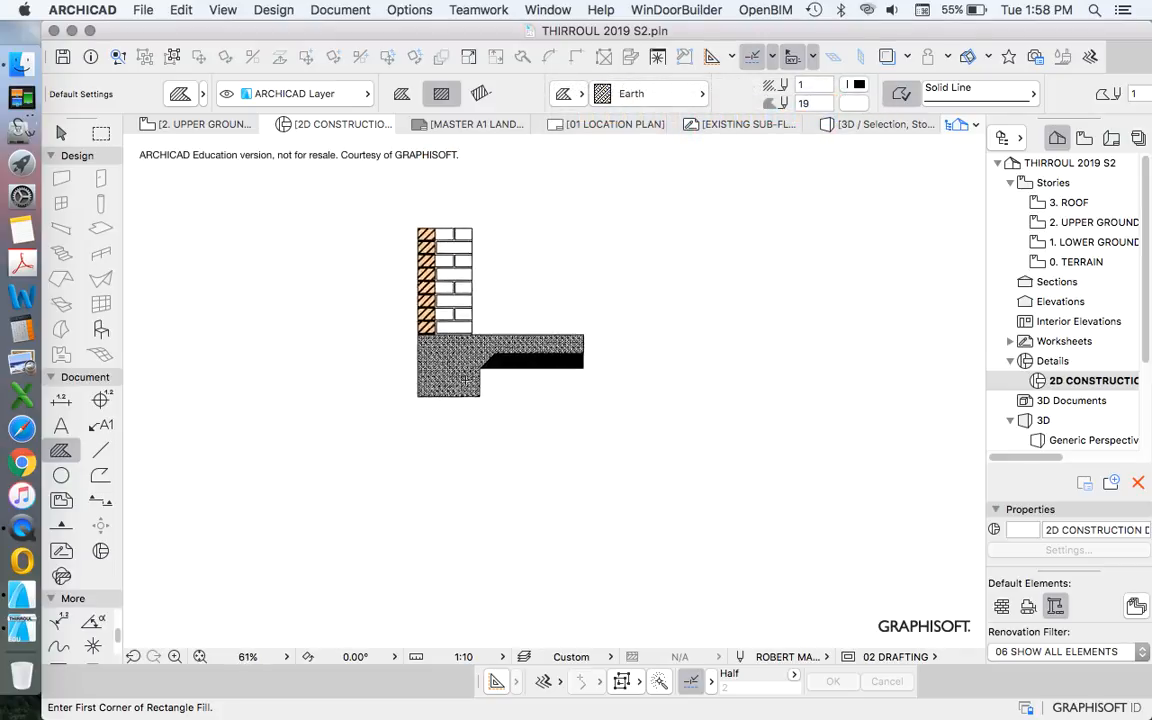
pyautogui.scroll(2, 463, 380)
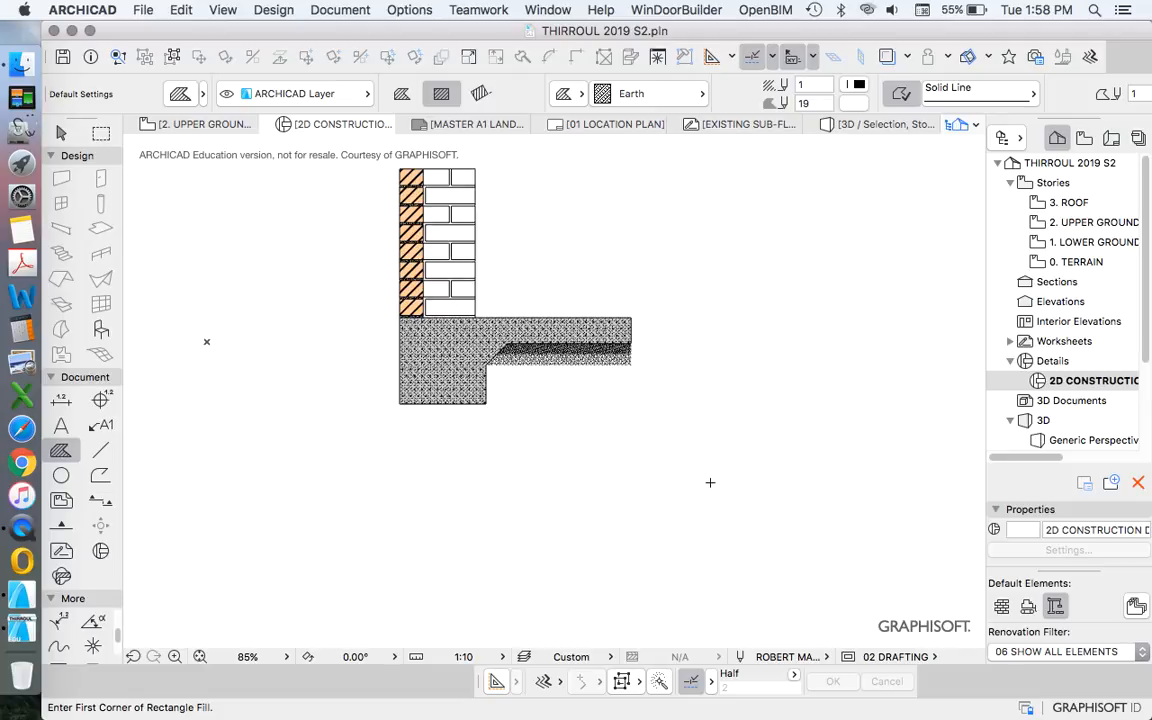
pyautogui.click(823, 543)
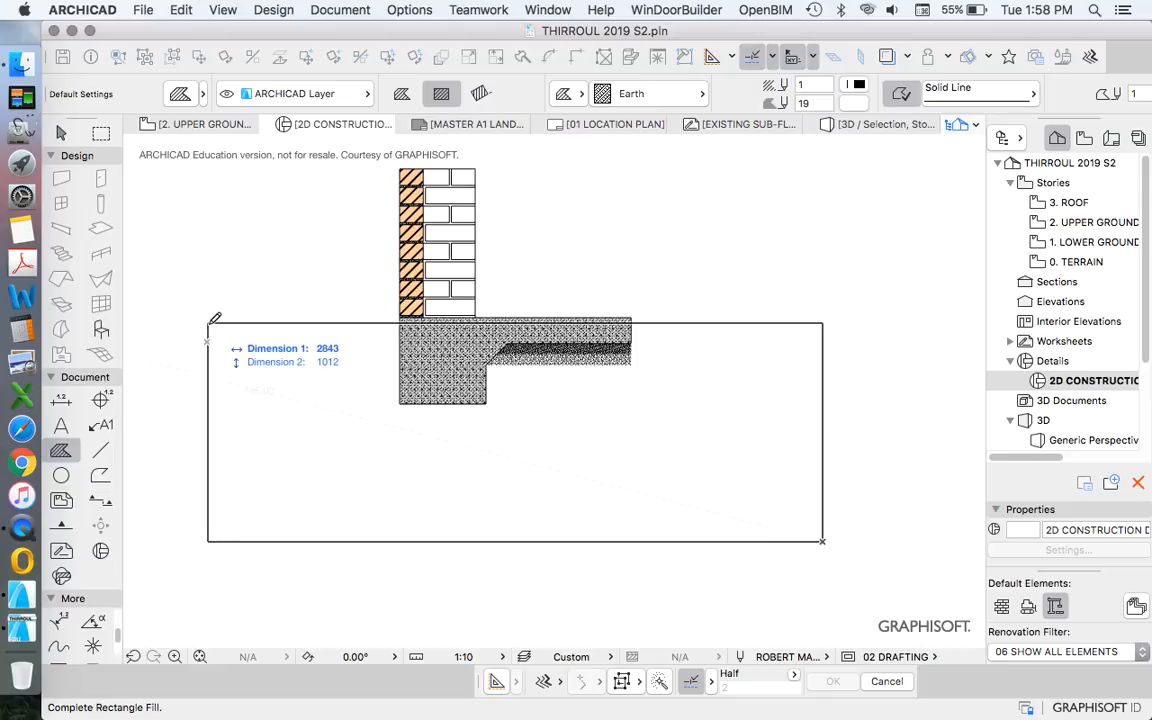
# Complete the earth rectangle and make its background transparent.
pyautogui.click(208, 323)
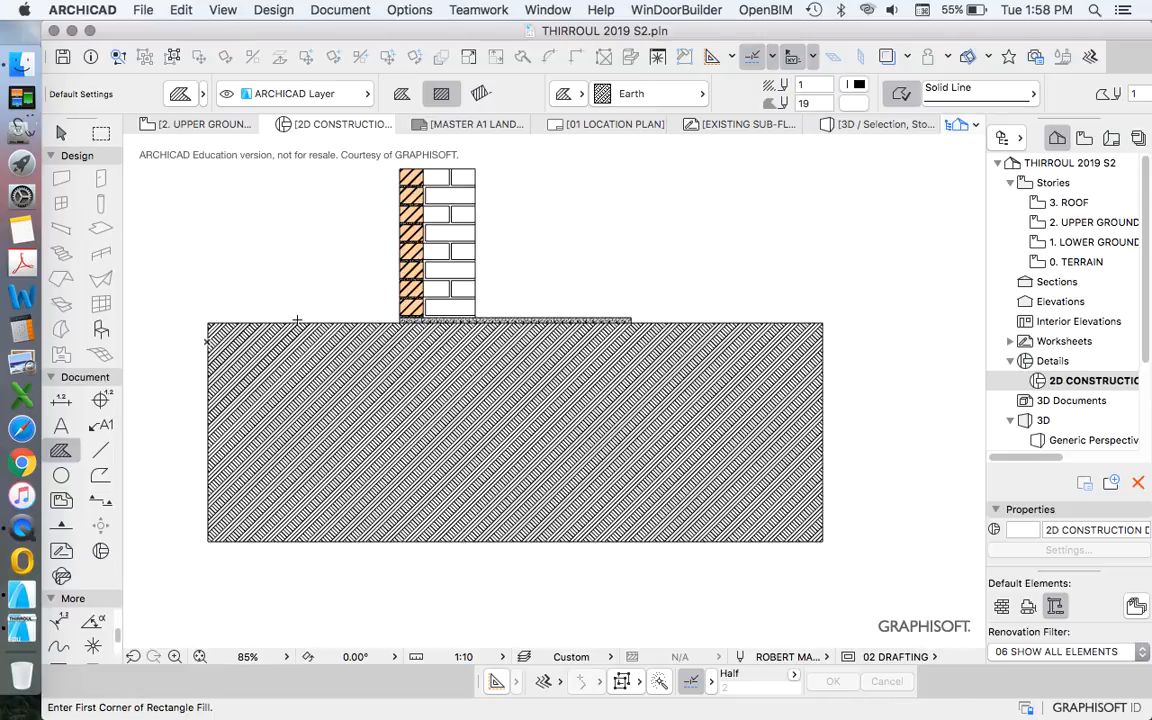
pyautogui.press('Escape')
pyautogui.click(307, 322)
pyautogui.rightClick(315, 243)
pyautogui.click(416, 417)
pyautogui.click(752, 118)
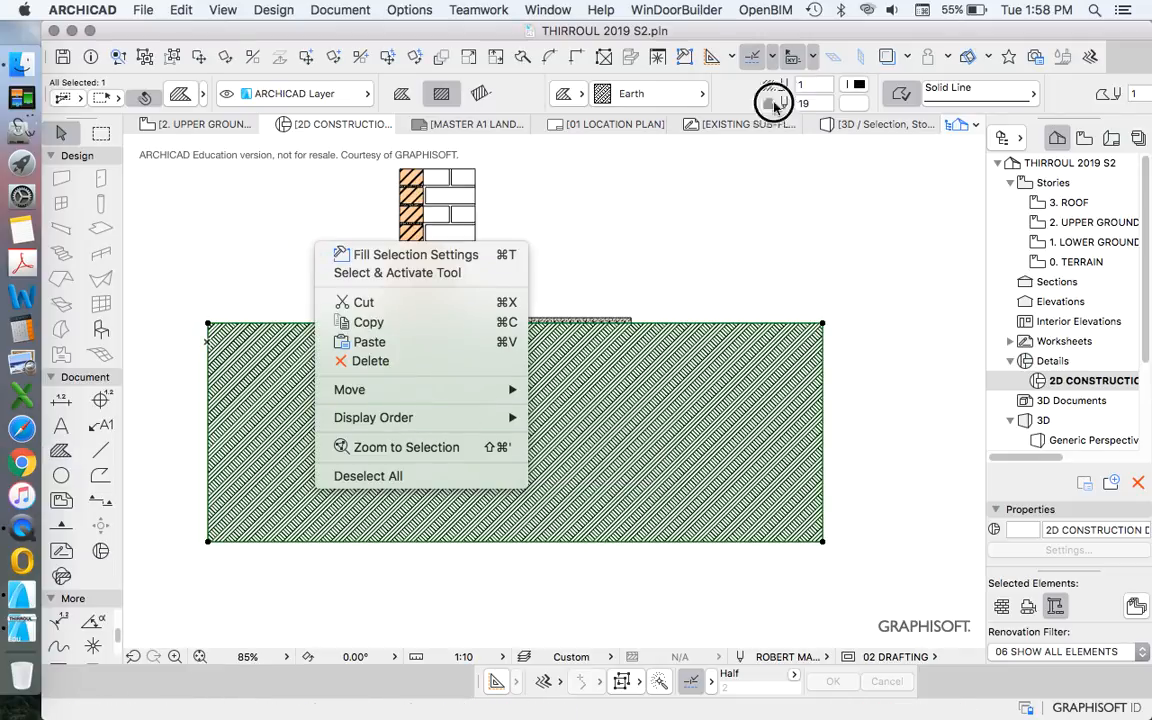
pyautogui.click(858, 103)
pyautogui.click(774, 275)
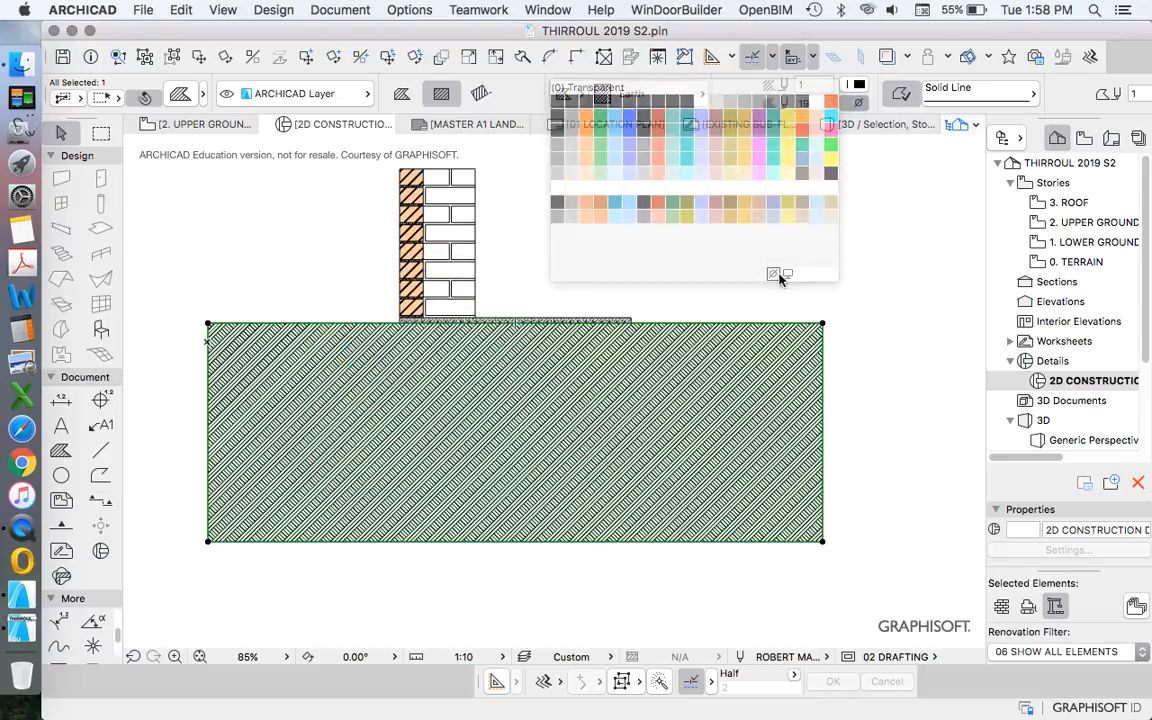
pyautogui.click(784, 226)
pyautogui.scroll(3, 433, 390)
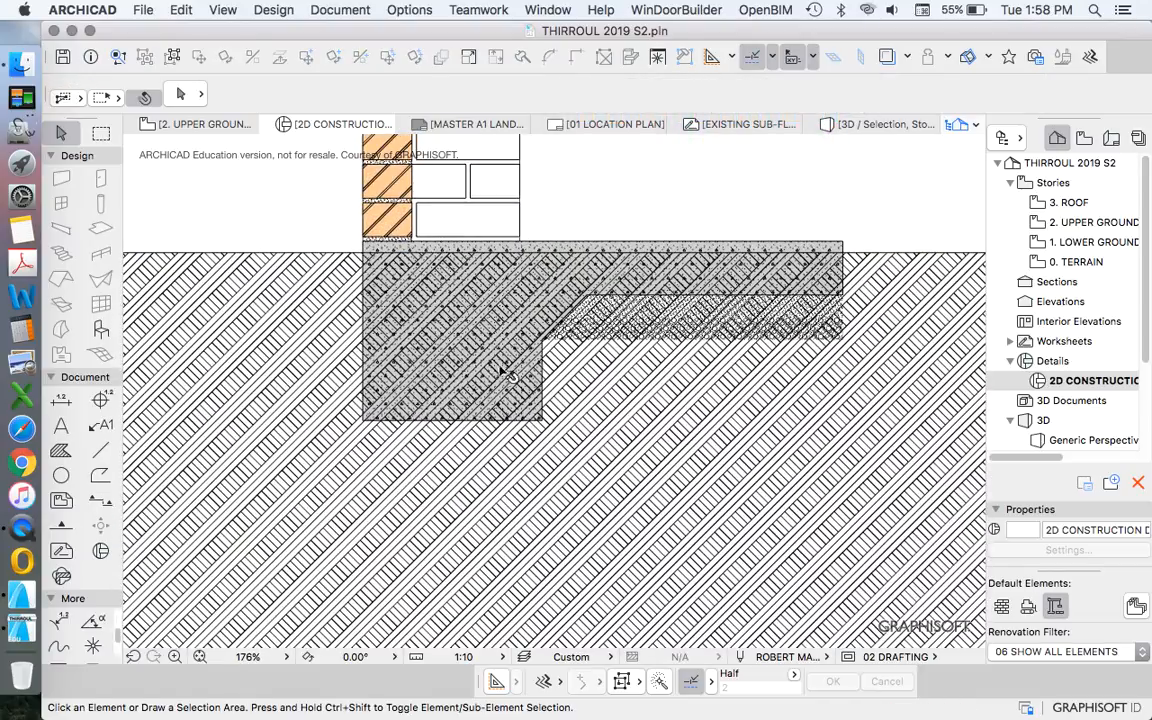
pyautogui.scroll(-3, 426, 318)
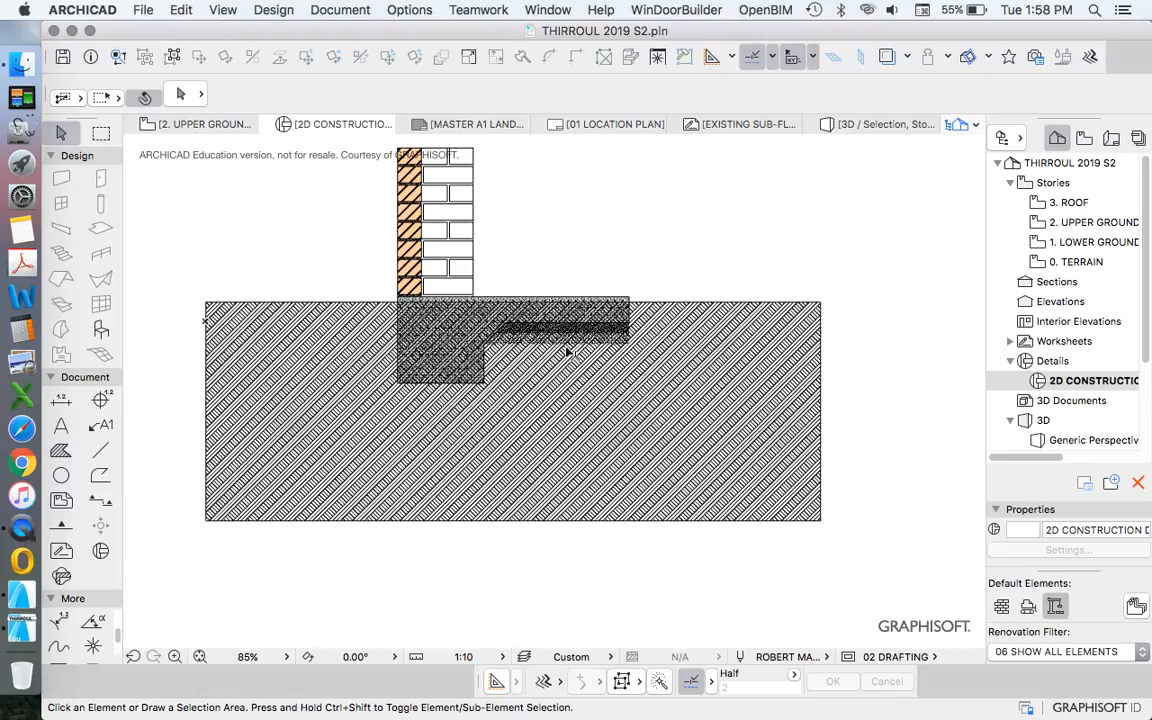
pyautogui.scroll(2, 573, 346)
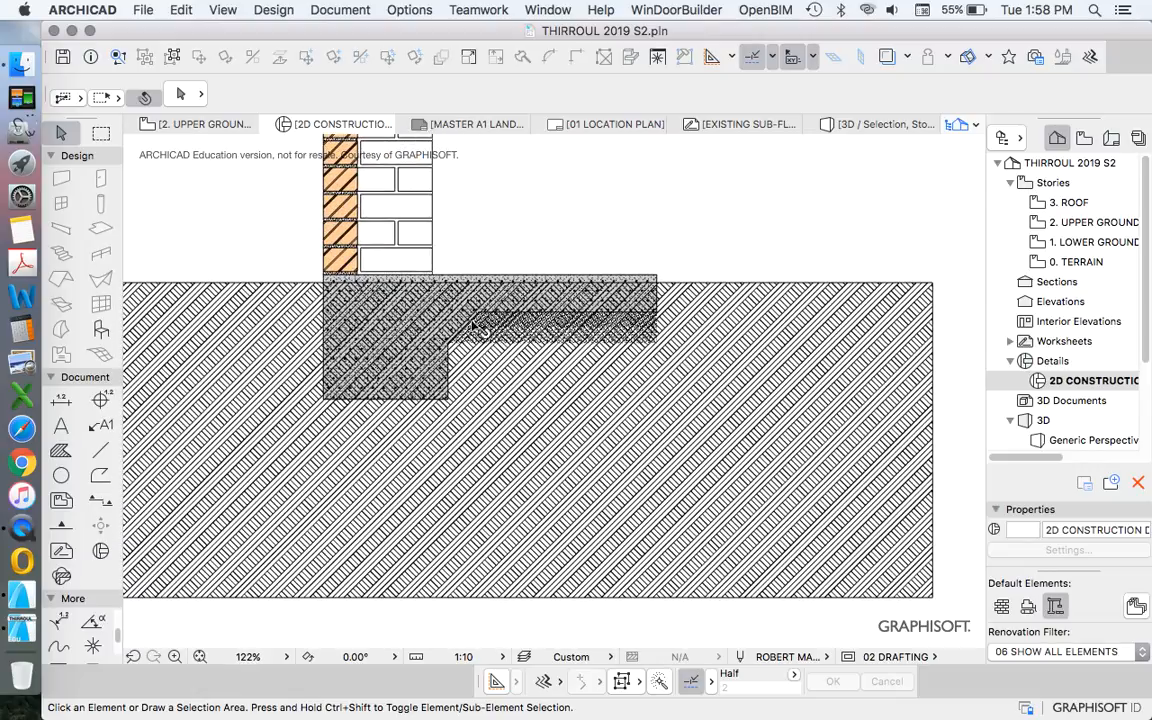
# Offset the earth fill's top edges down to follow the footing's stepped underside.
pyautogui.click(290, 285)
pyautogui.click(275, 283)
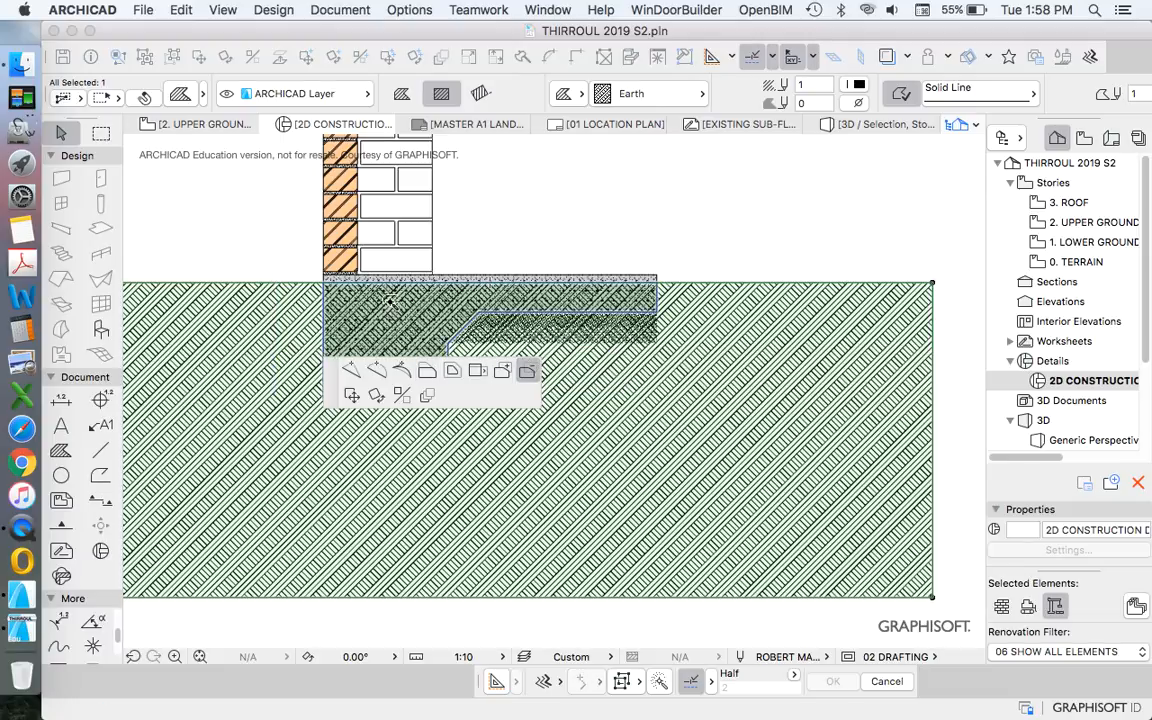
pyautogui.click(390, 307)
pyautogui.scroll(6, 390, 307)
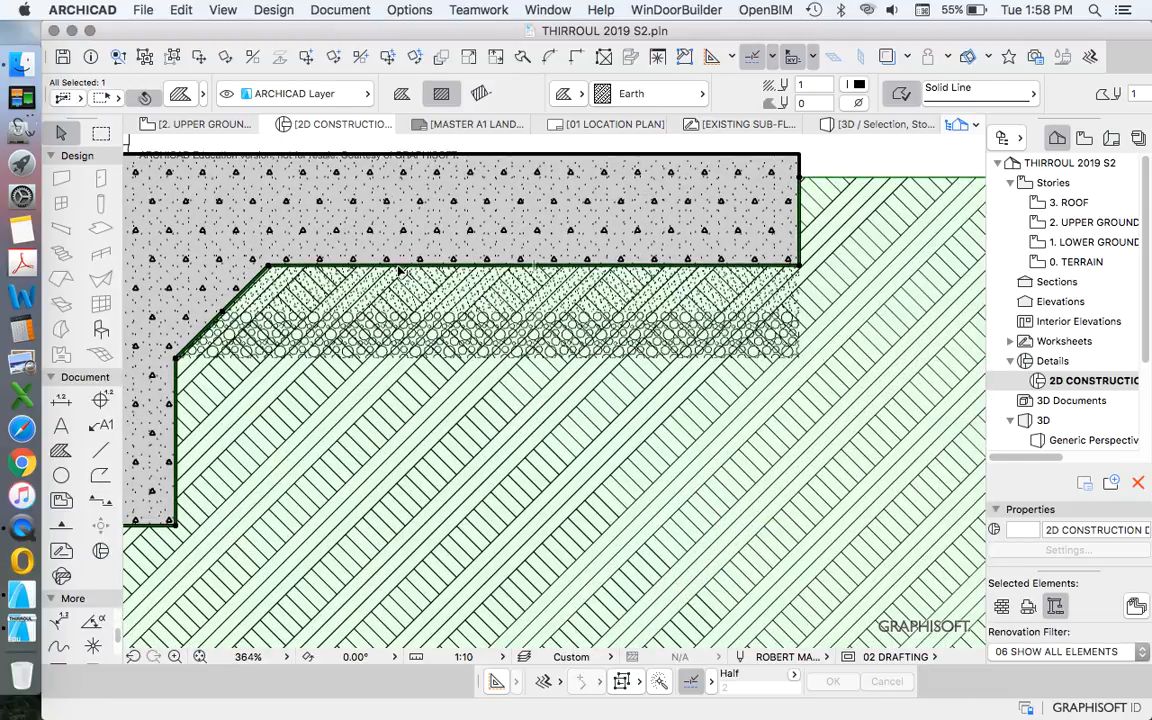
pyautogui.click(401, 268)
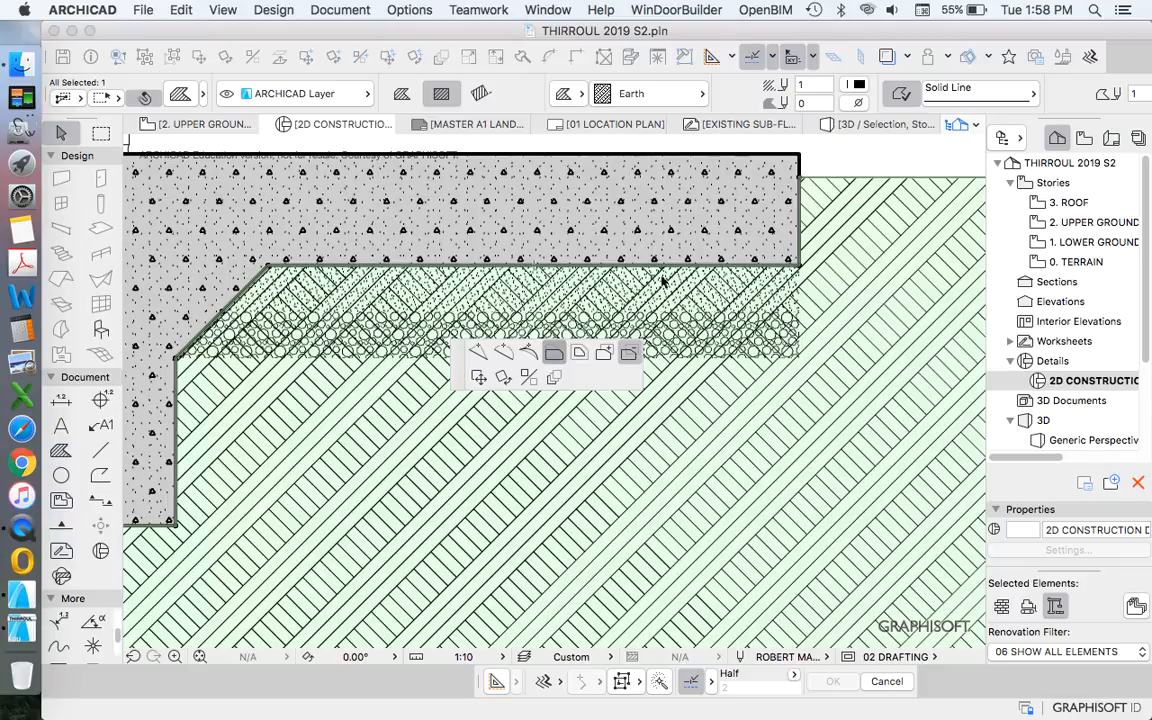
pyautogui.click(551, 353)
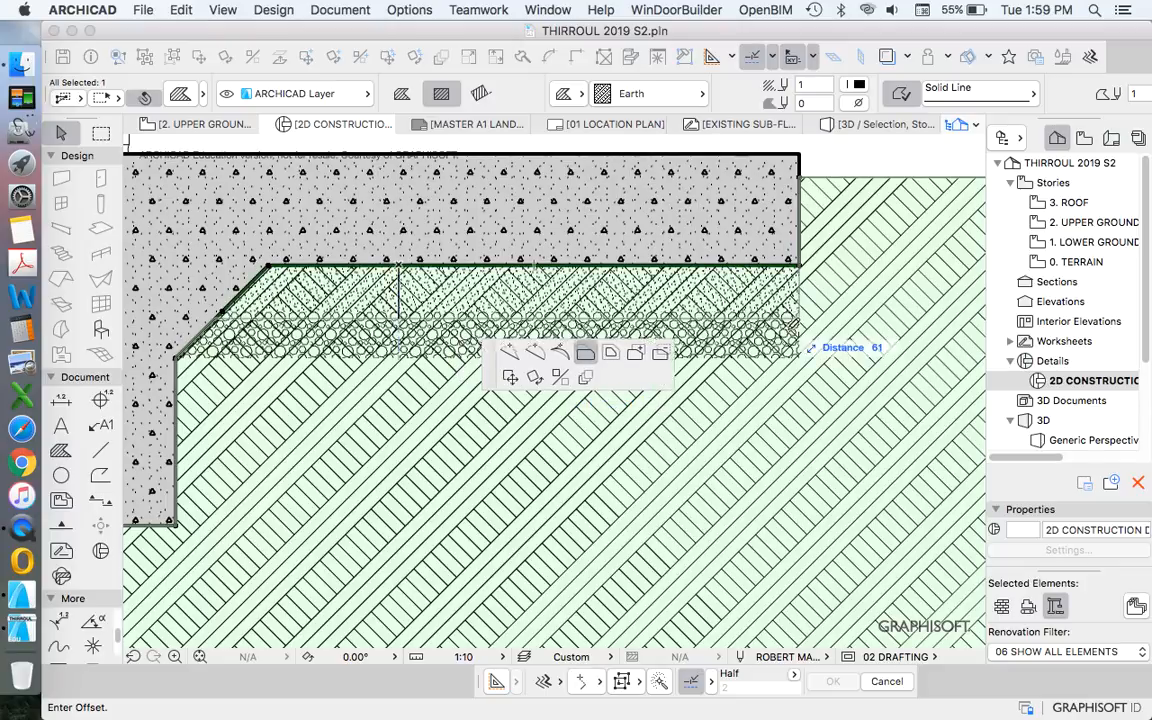
pyautogui.click(802, 355)
pyautogui.scroll(-6, 704, 396)
# Reselect the earth fill to check its reshaped outline.
pyautogui.press('Escape')
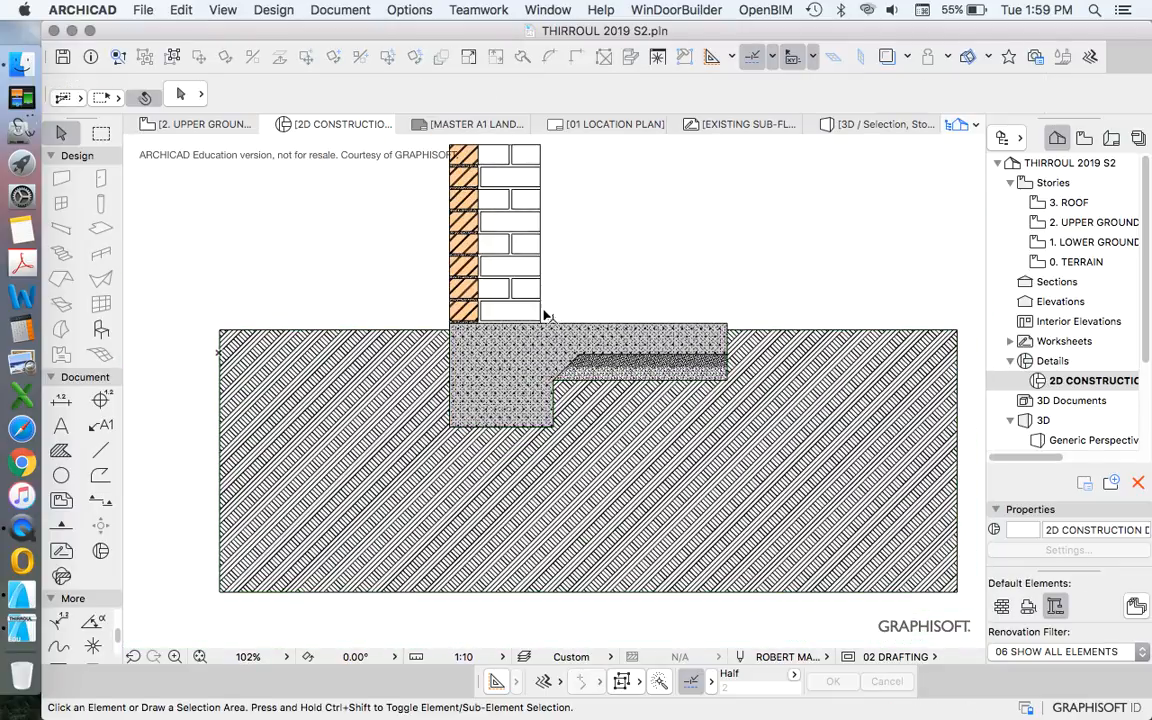
pyautogui.scroll(-3, 548, 312)
pyautogui.scroll(6, 463, 336)
pyautogui.scroll(-4, 399, 350)
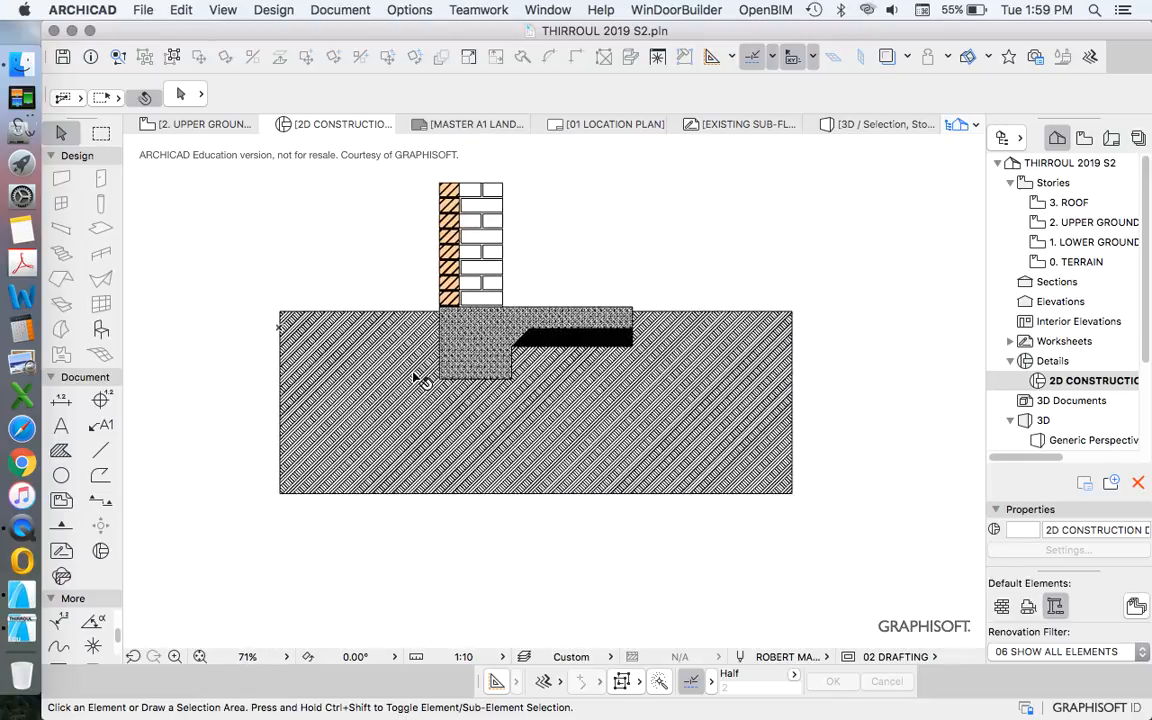
pyautogui.scroll(6, 432, 342)
pyautogui.scroll(-4, 300, 358)
pyautogui.click(333, 342)
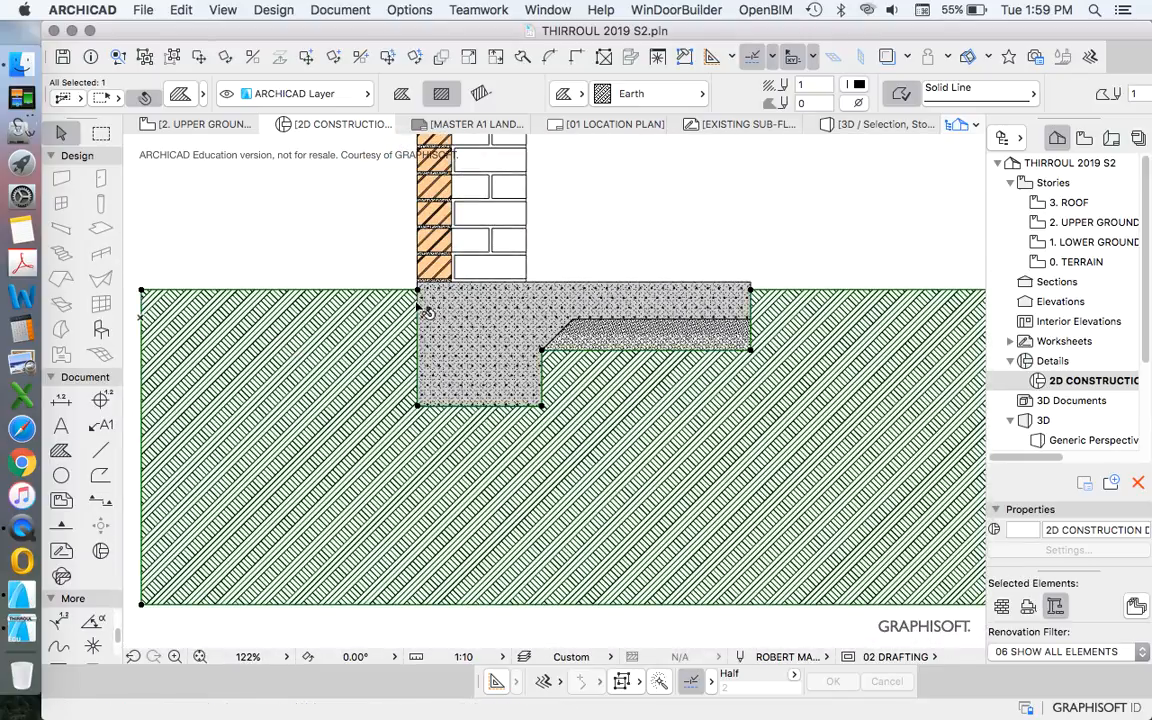
pyautogui.press('Escape')
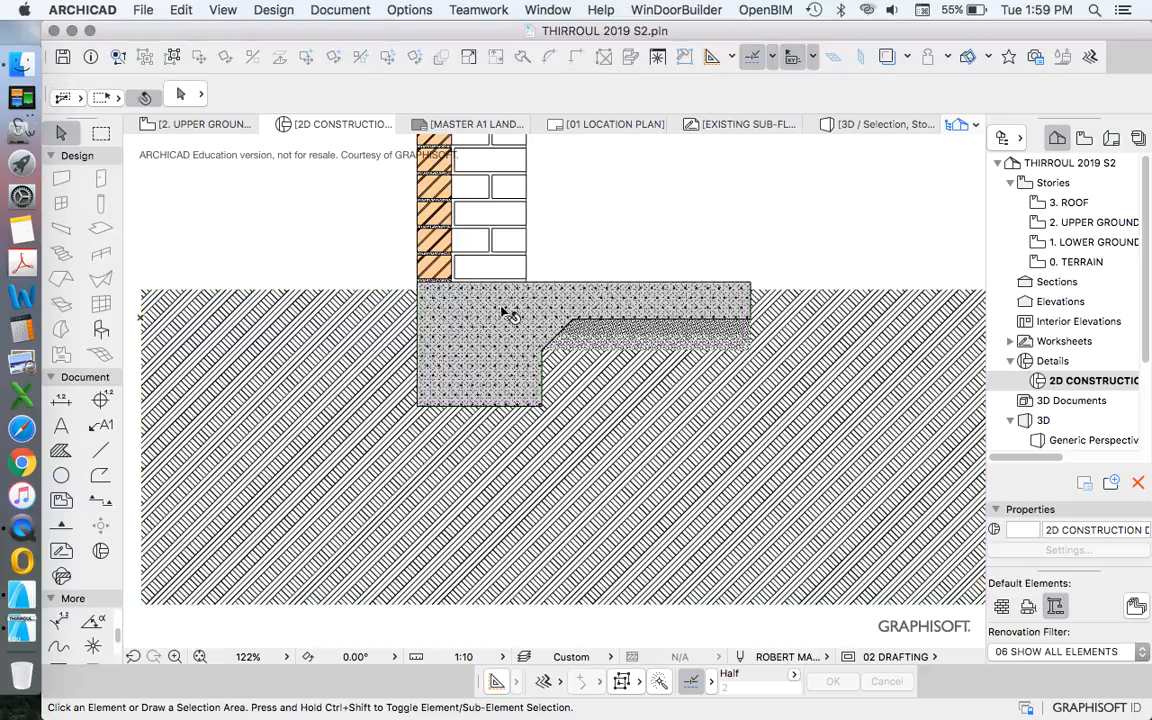
pyautogui.scroll(-2, 507, 312)
pyautogui.scroll(5, 571, 303)
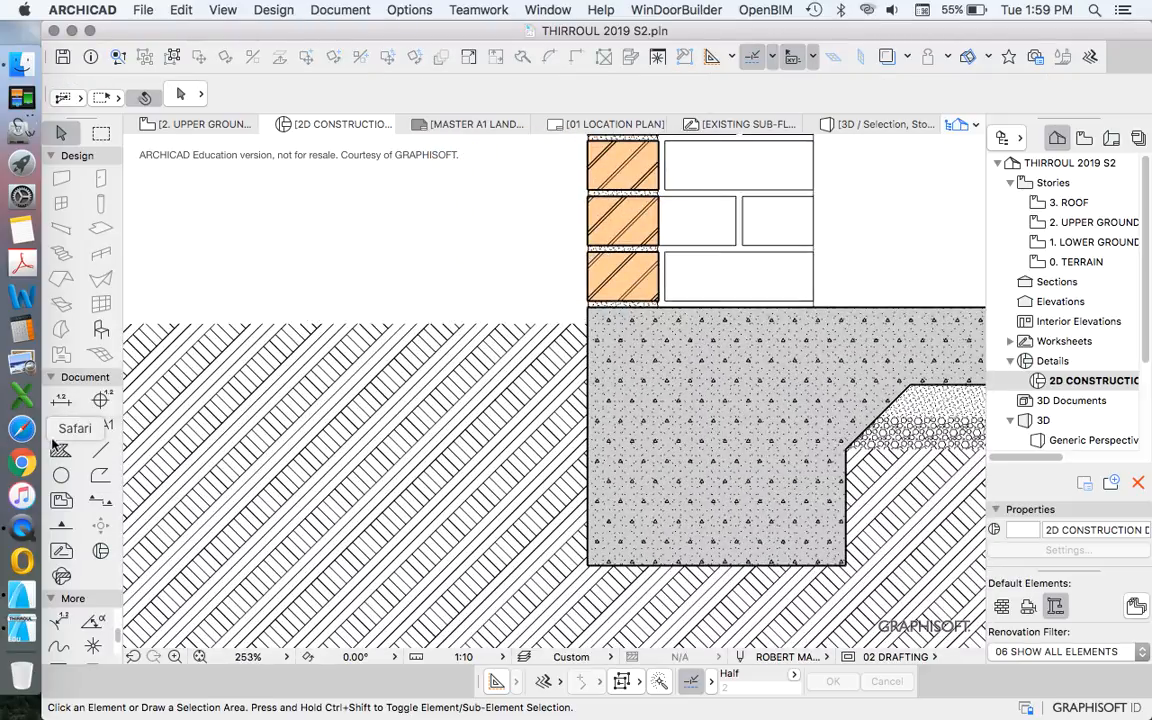
# Draw a pen 6 line from the wall–footing corner out to the left.
pyautogui.click(100, 450)
pyautogui.scroll(-2, 594, 328)
pyautogui.scroll(3, 595, 330)
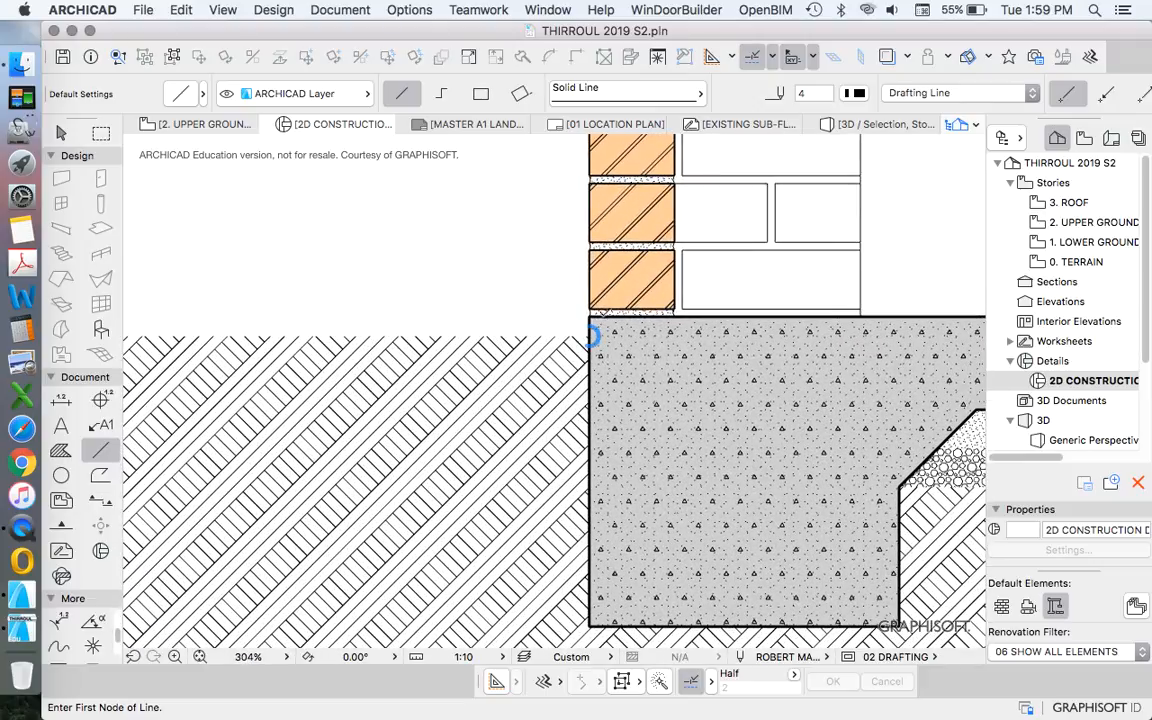
pyautogui.click(848, 95)
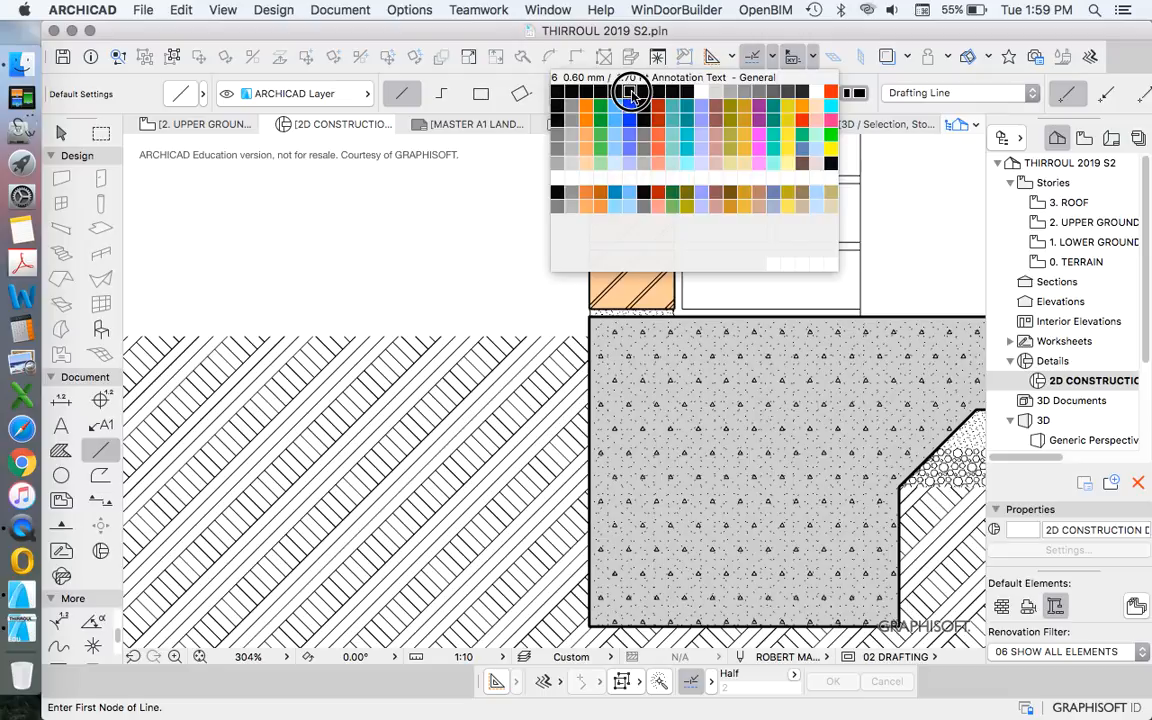
pyautogui.click(635, 98)
pyautogui.click(586, 341)
pyautogui.scroll(-5, 588, 338)
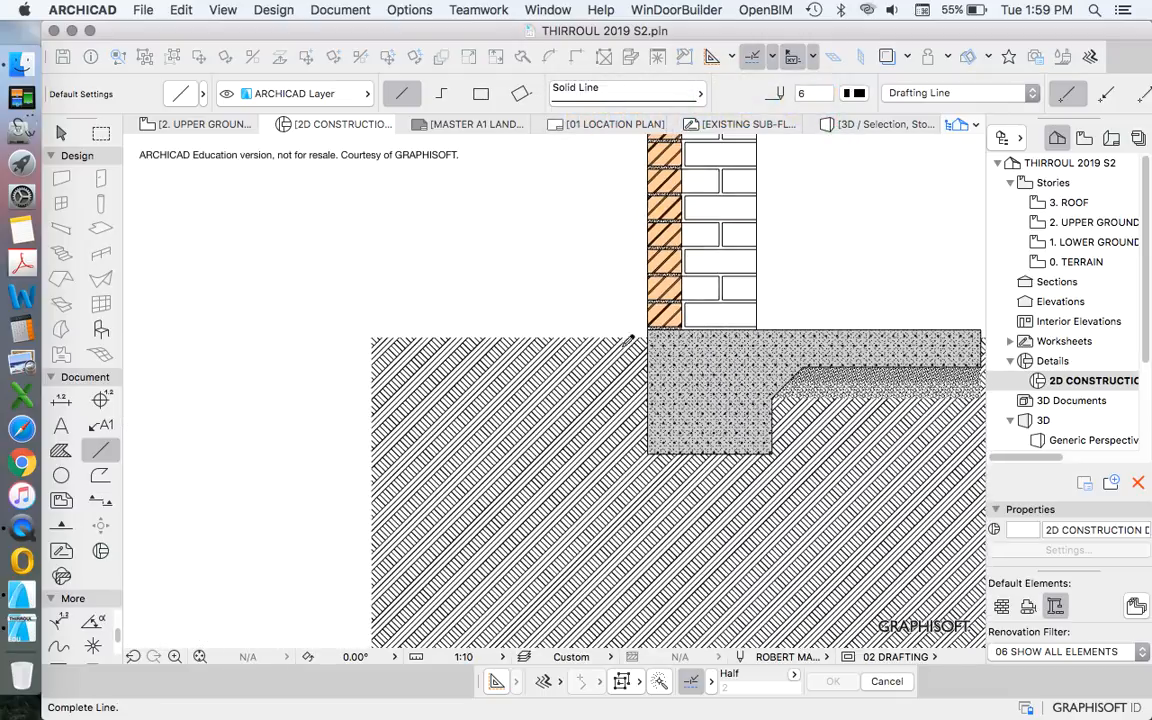
pyautogui.click(378, 337)
pyautogui.scroll(-4, 309, 329)
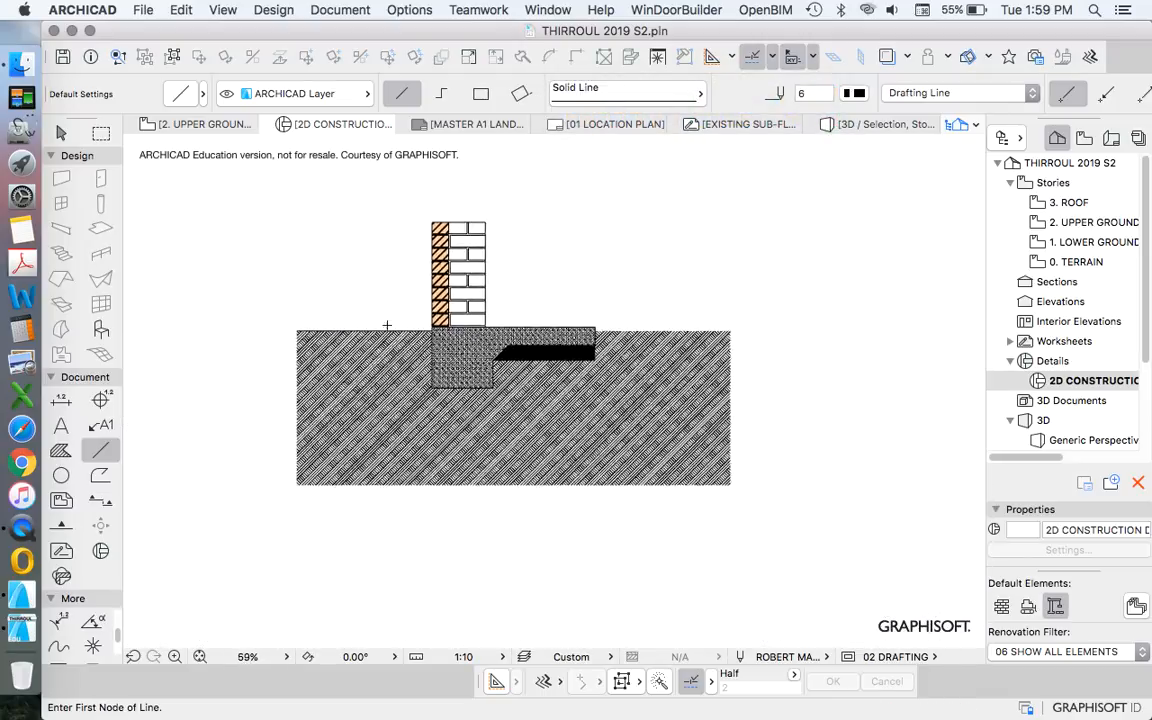
pyautogui.scroll(6, 522, 309)
pyautogui.scroll(-6, 580, 296)
pyautogui.press('Escape')
pyautogui.scroll(3, 568, 373)
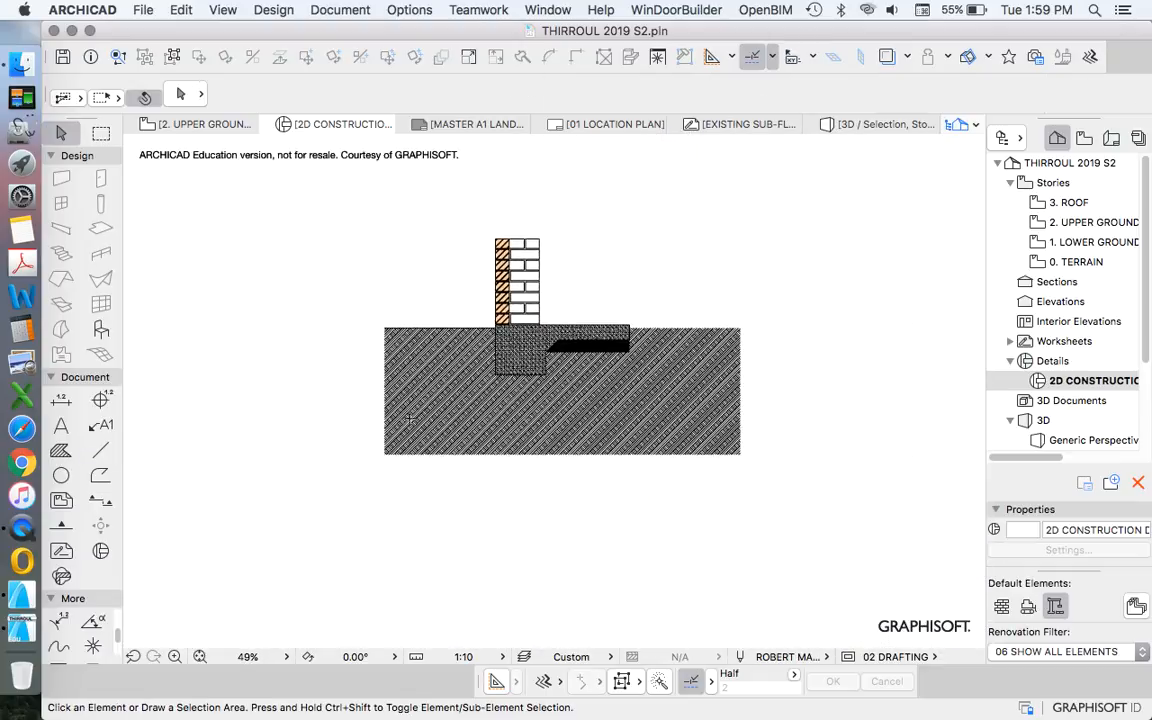
pyautogui.scroll(-2, 590, 365)
pyautogui.scroll(3, 487, 406)
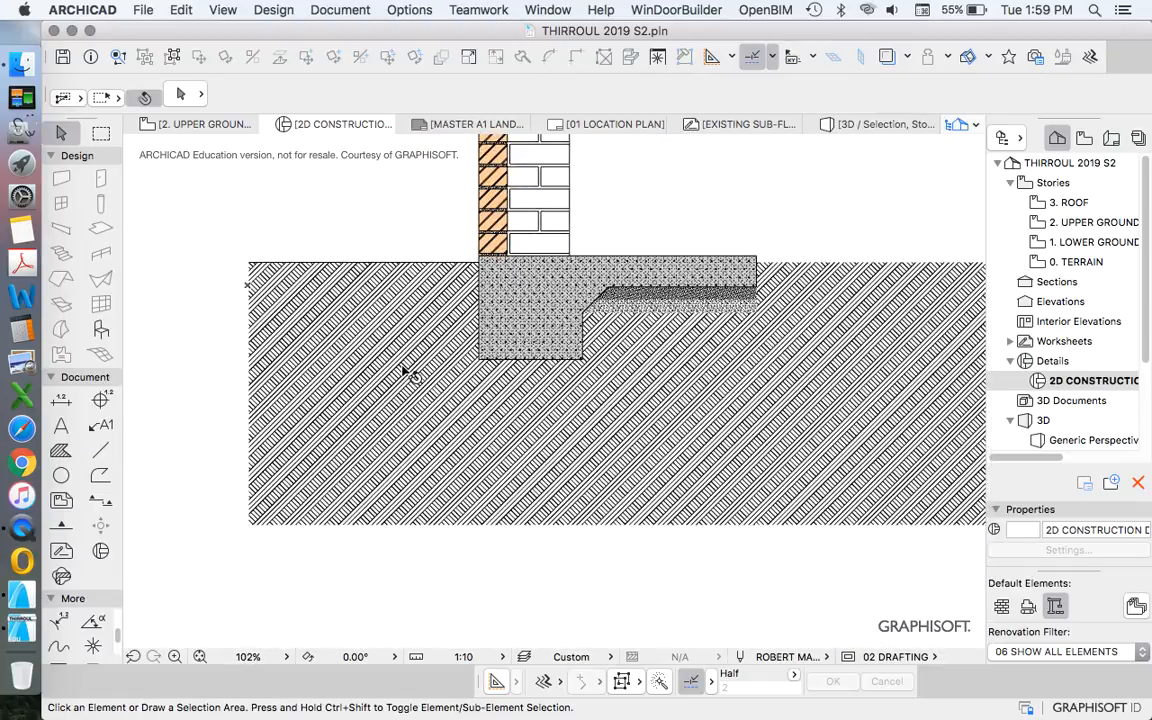
# Start a free-polygon cut-out from the earth fill's left side.
pyautogui.click(278, 389)
pyautogui.scroll(-1, 345, 356)
pyautogui.scroll(1, 283, 337)
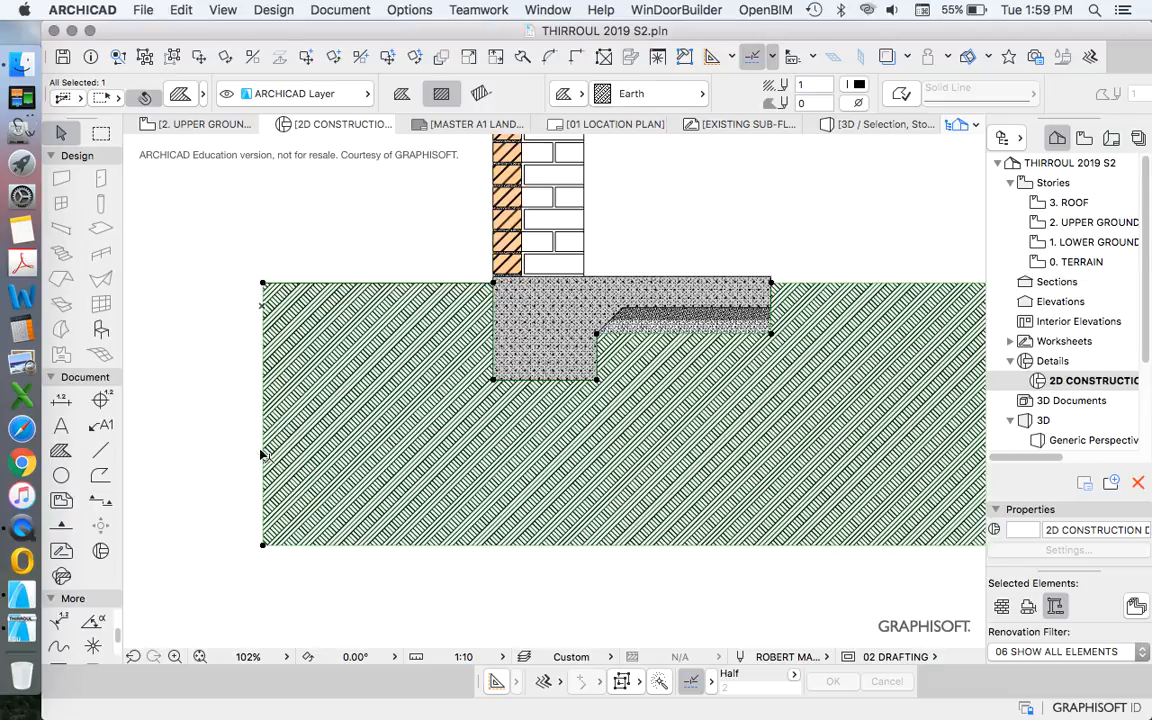
pyautogui.press('Escape')
pyautogui.click(264, 349)
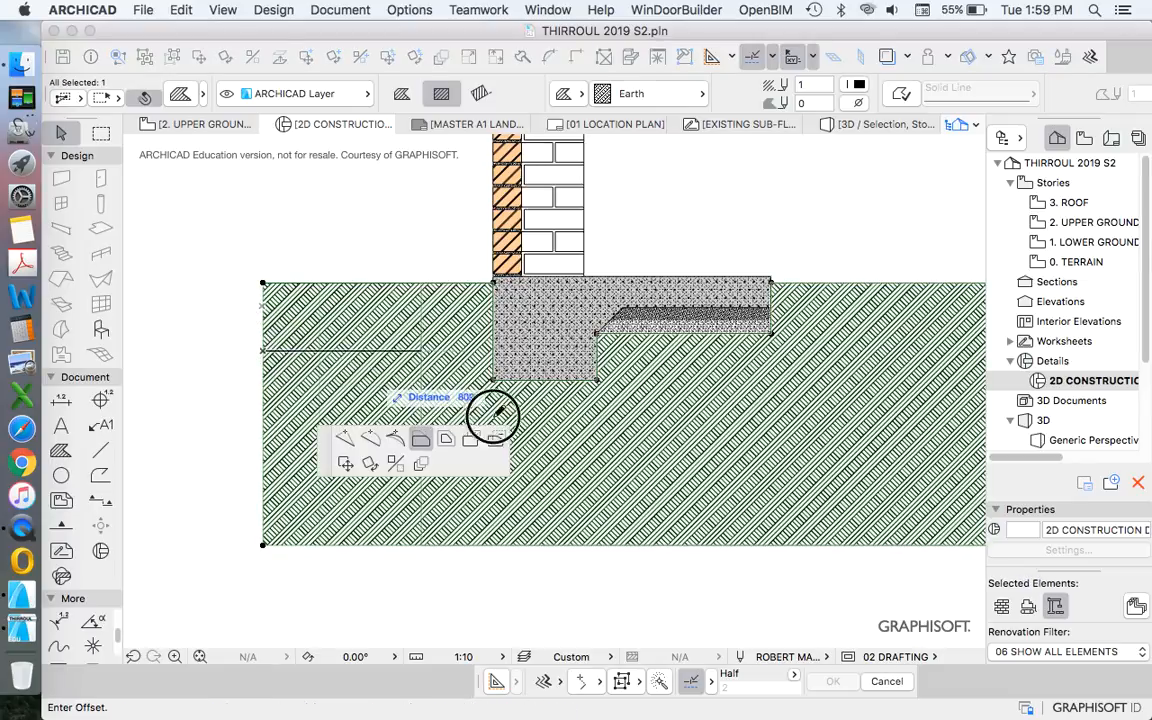
pyautogui.click(493, 436)
pyautogui.click(338, 247)
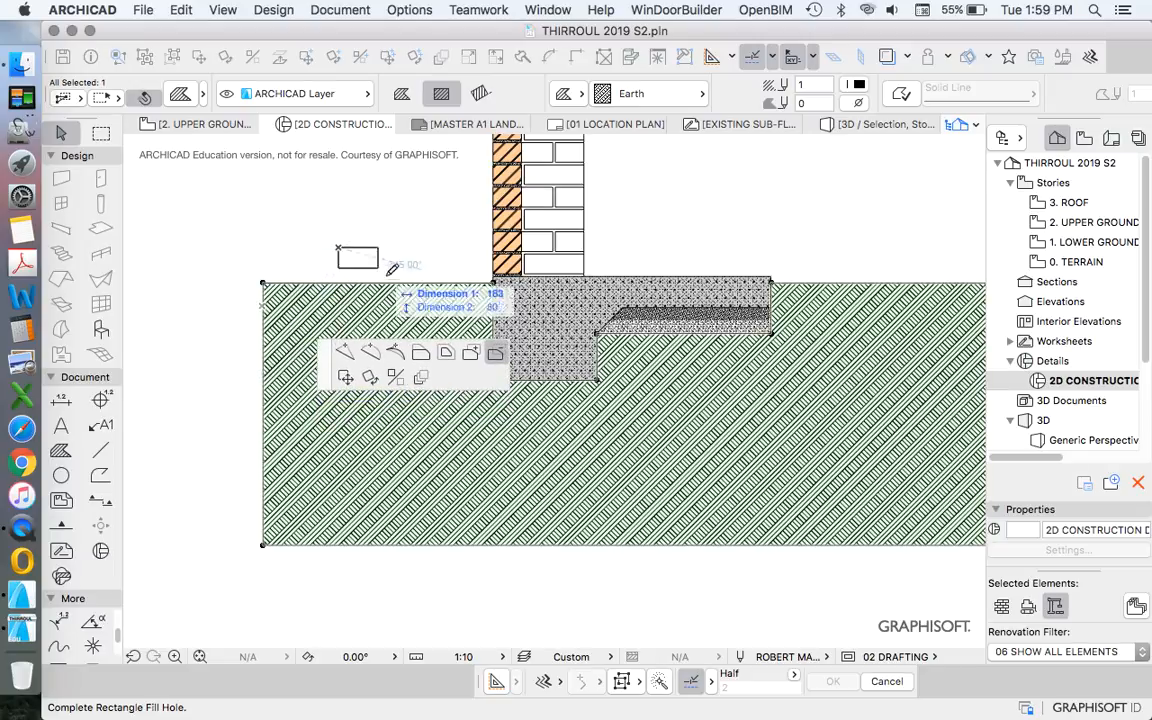
pyautogui.click(401, 93)
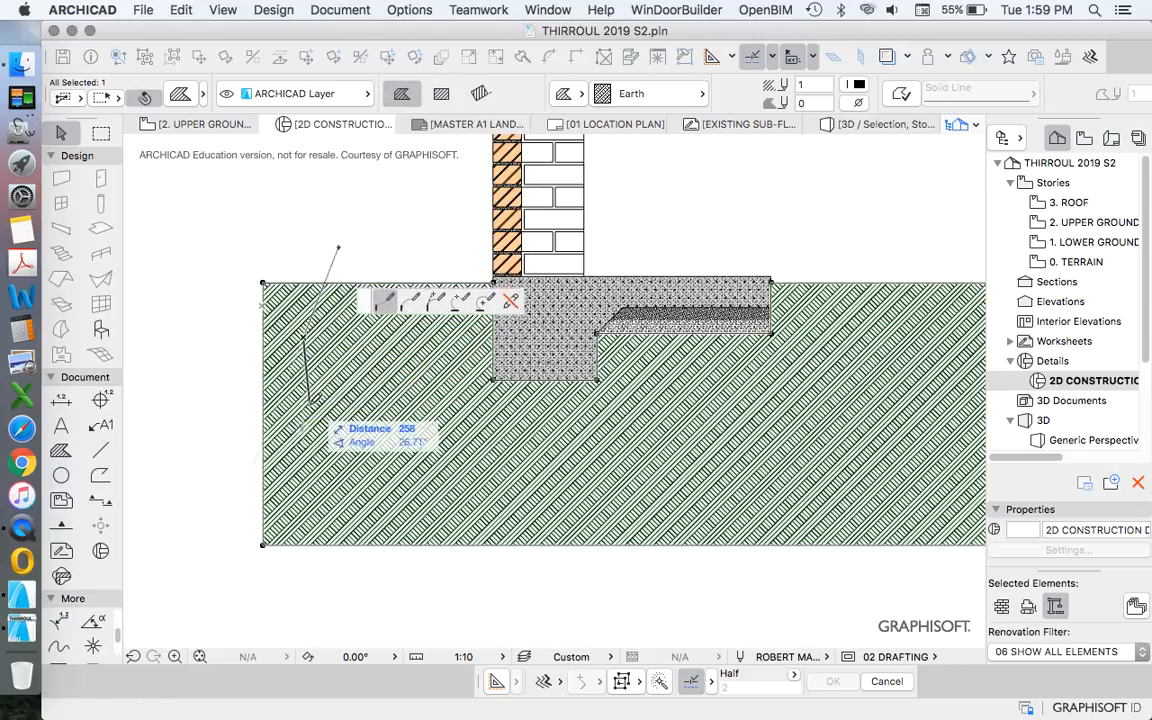
# Trace a jagged cut-out across the bottom and right side, trimming the earth fill.
pyautogui.click(501, 458)
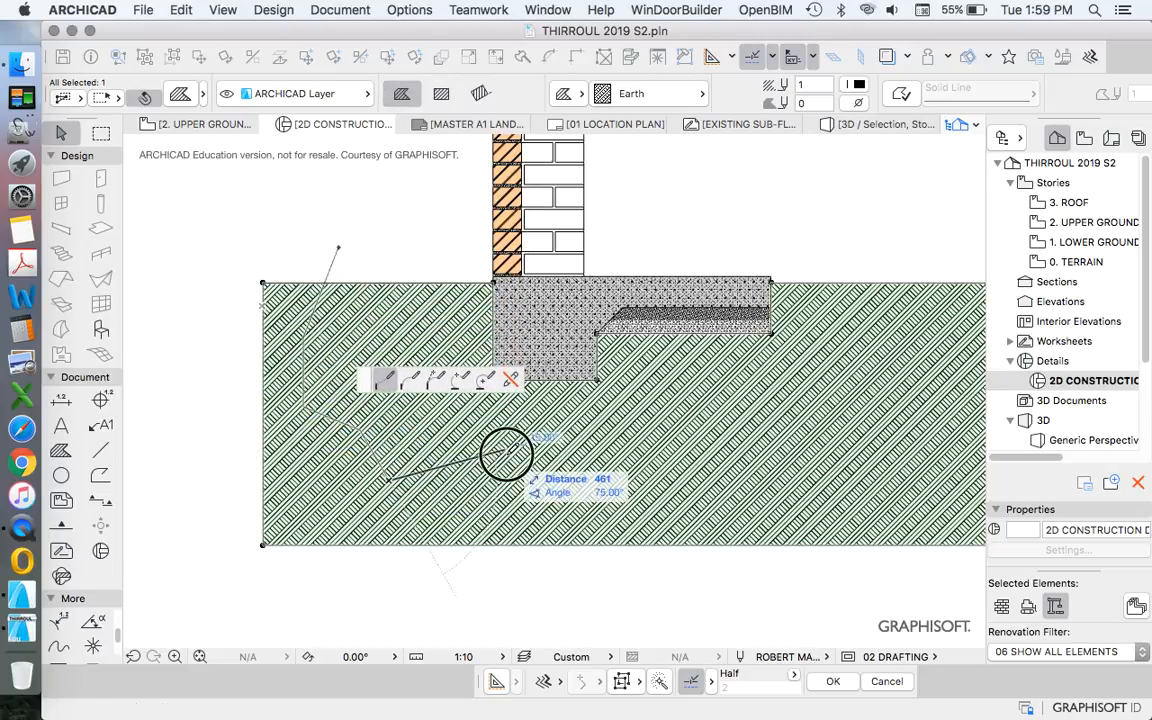
pyautogui.click(842, 397)
pyautogui.scroll(-5, 870, 350)
pyautogui.click(977, 283)
pyautogui.click(965, 494)
pyautogui.click(463, 481)
pyautogui.doubleClick(445, 258)
pyautogui.click(445, 261)
pyautogui.scroll(5, 748, 360)
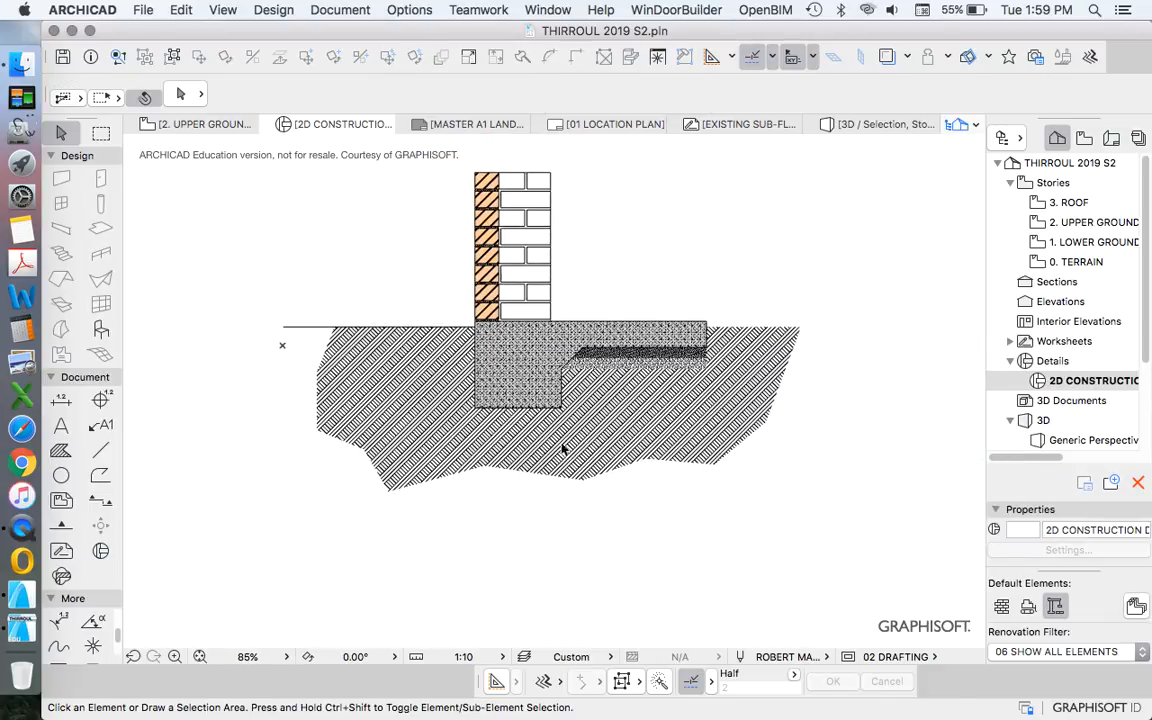
# Pull the ground line's left endpoint back to the earth fill's left edge.
pyautogui.click(298, 328)
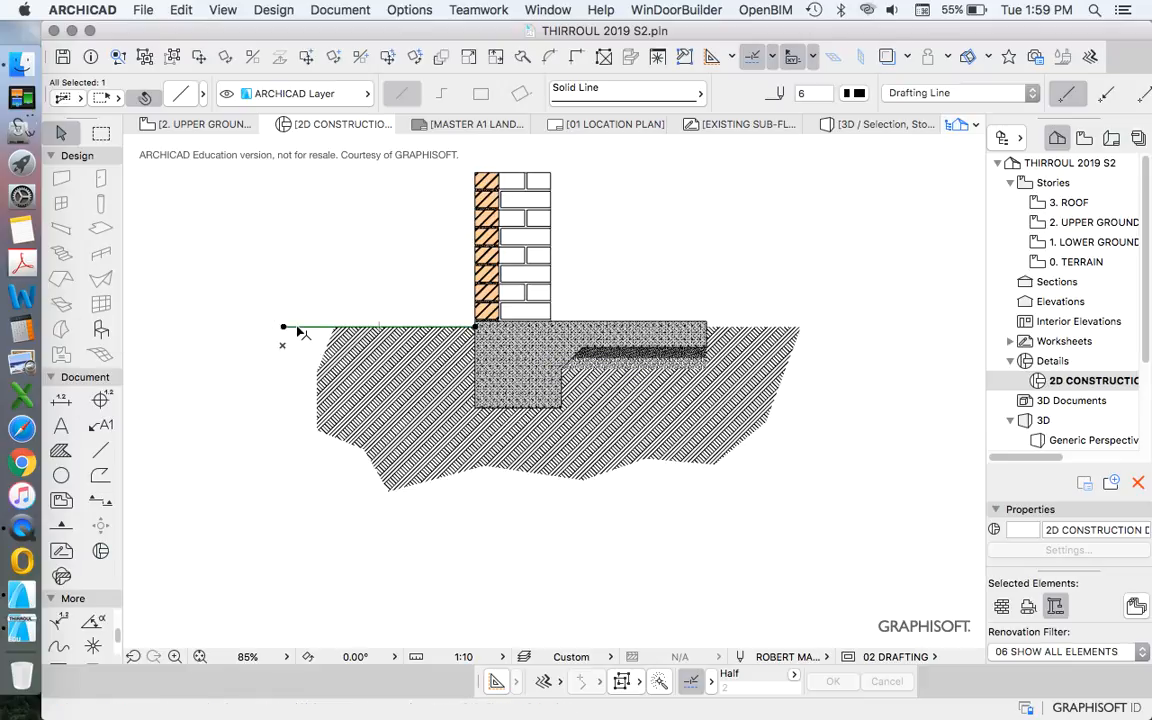
pyautogui.click(284, 328)
pyautogui.click(333, 327)
pyautogui.press('Escape')
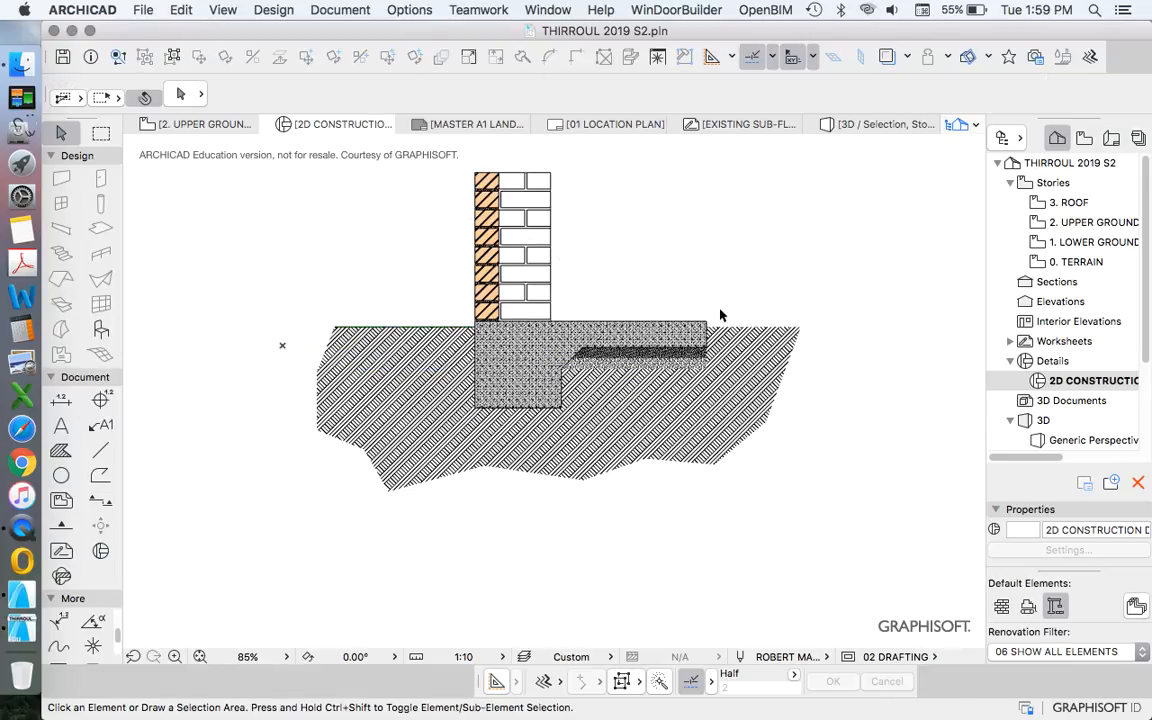
# Split the earth fill vertically at the slab's right corner and delete the outer piece.
pyautogui.scroll(6, 714, 321)
pyautogui.scroll(8, 705, 350)
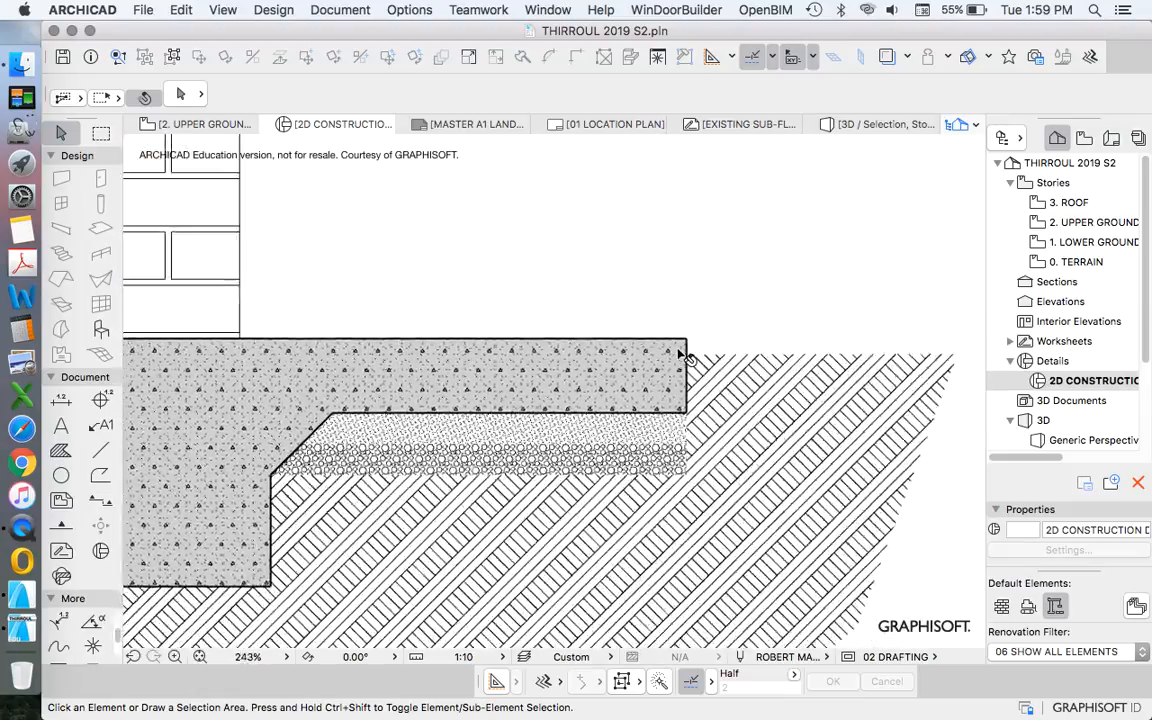
pyautogui.click(697, 352)
pyautogui.scroll(-8, 699, 340)
pyautogui.click(700, 335)
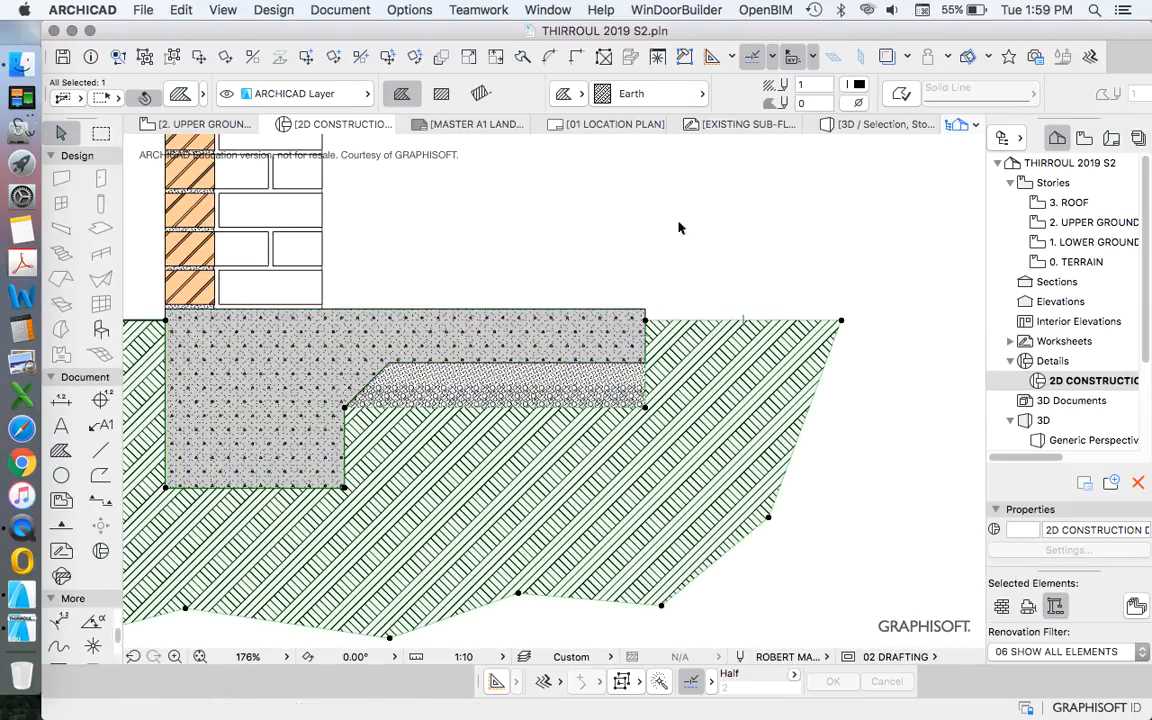
pyautogui.click(522, 56)
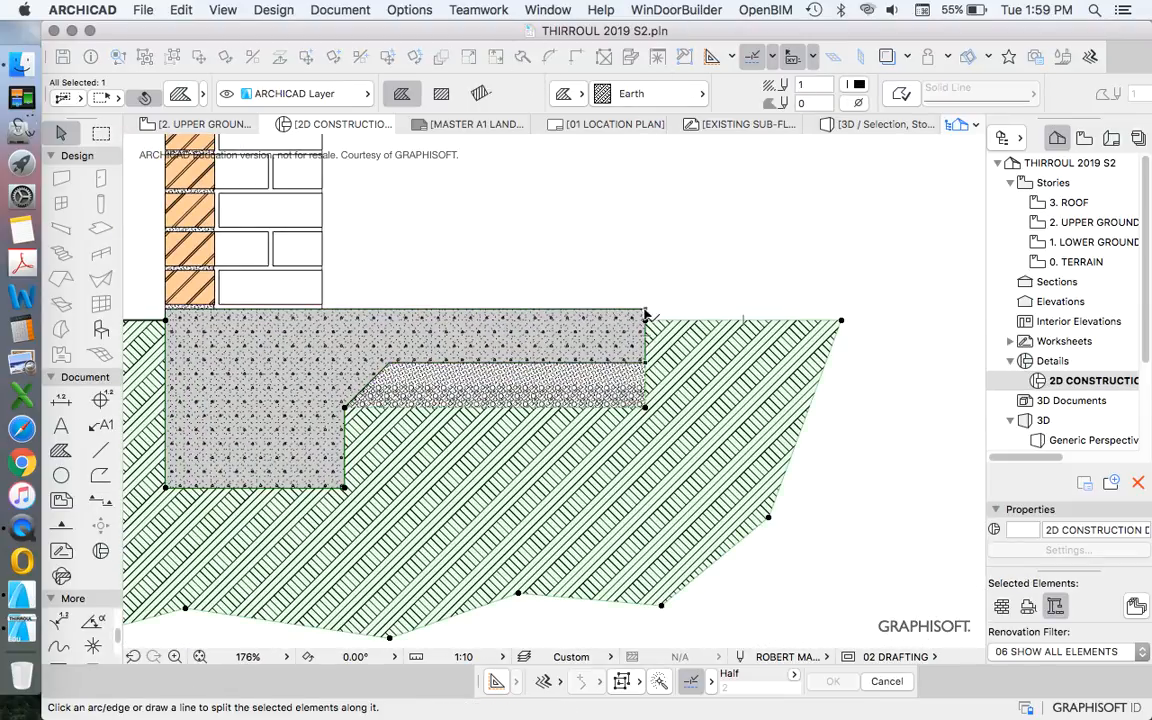
pyautogui.click(645, 310)
pyautogui.click(651, 560)
pyautogui.click(740, 501)
pyautogui.press('Delete')
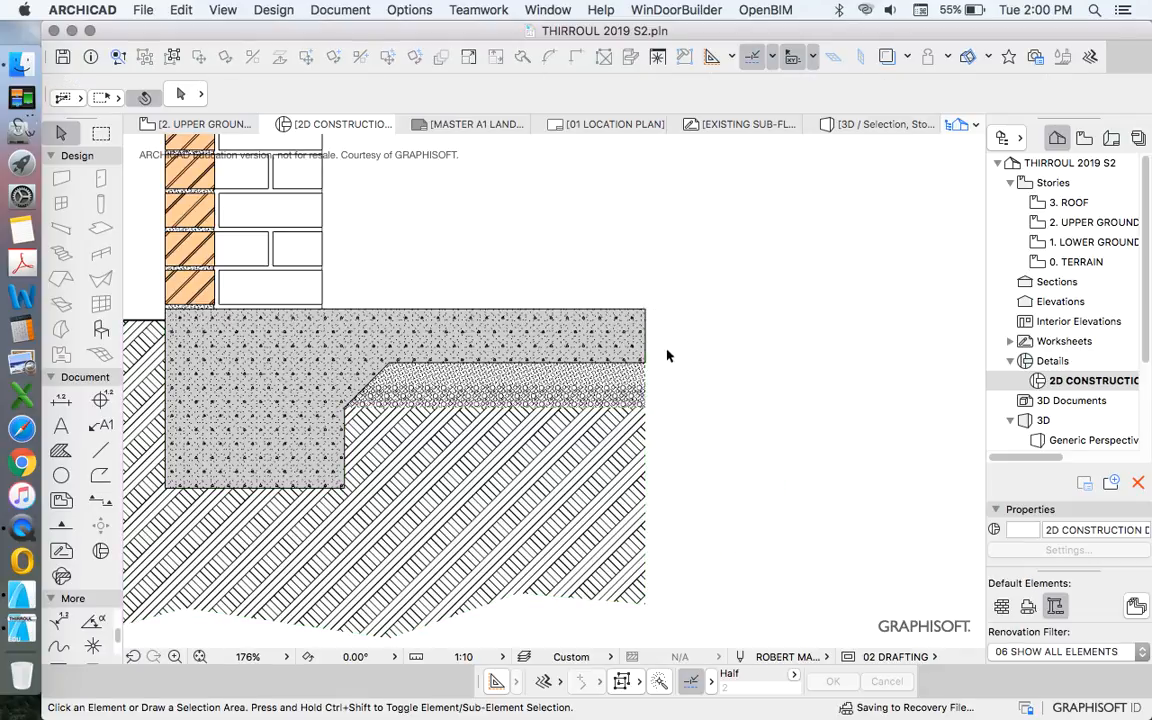
pyautogui.scroll(-2, 666, 347)
pyautogui.scroll(2, 712, 395)
pyautogui.scroll(-2, 616, 473)
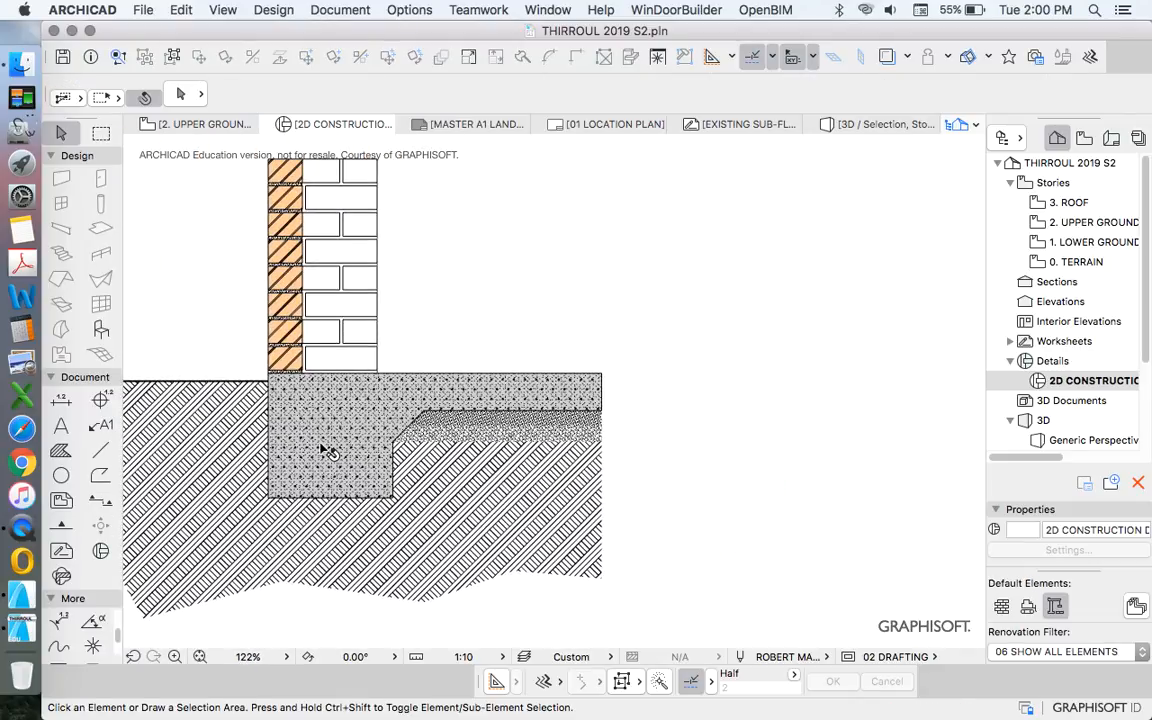
# Draw a tall rectangular Air Space fill with pen 11 over the slab's right end.
pyautogui.click(101, 478)
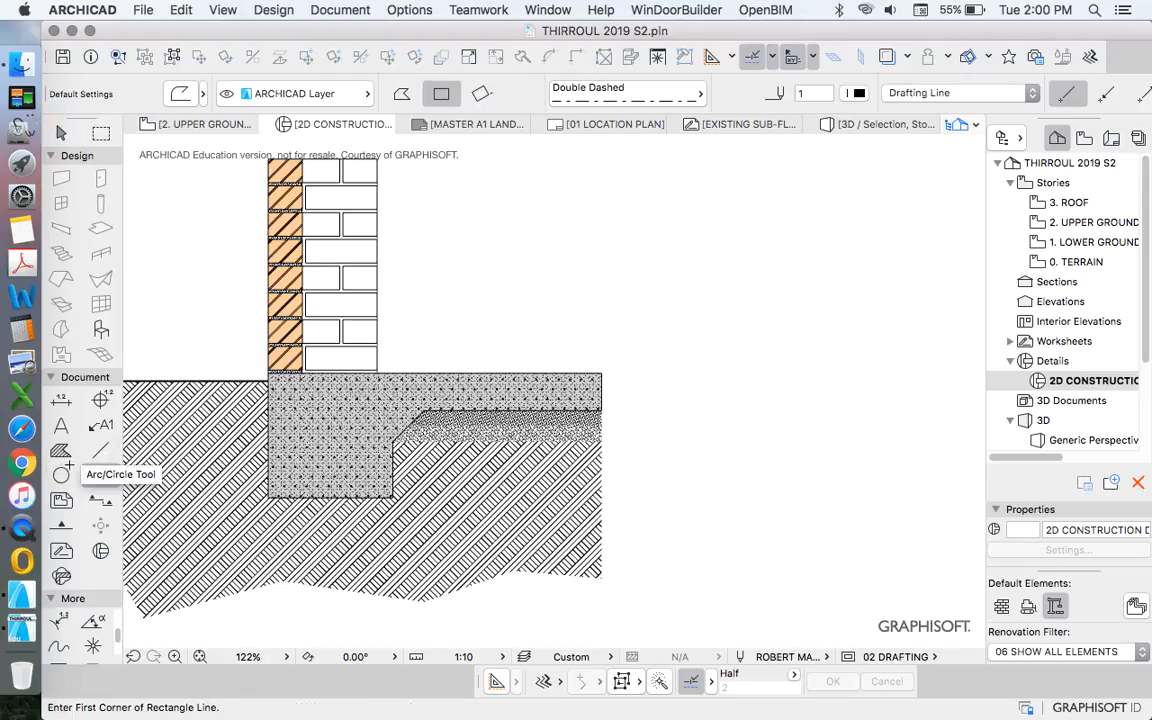
pyautogui.click(61, 451)
pyautogui.click(600, 95)
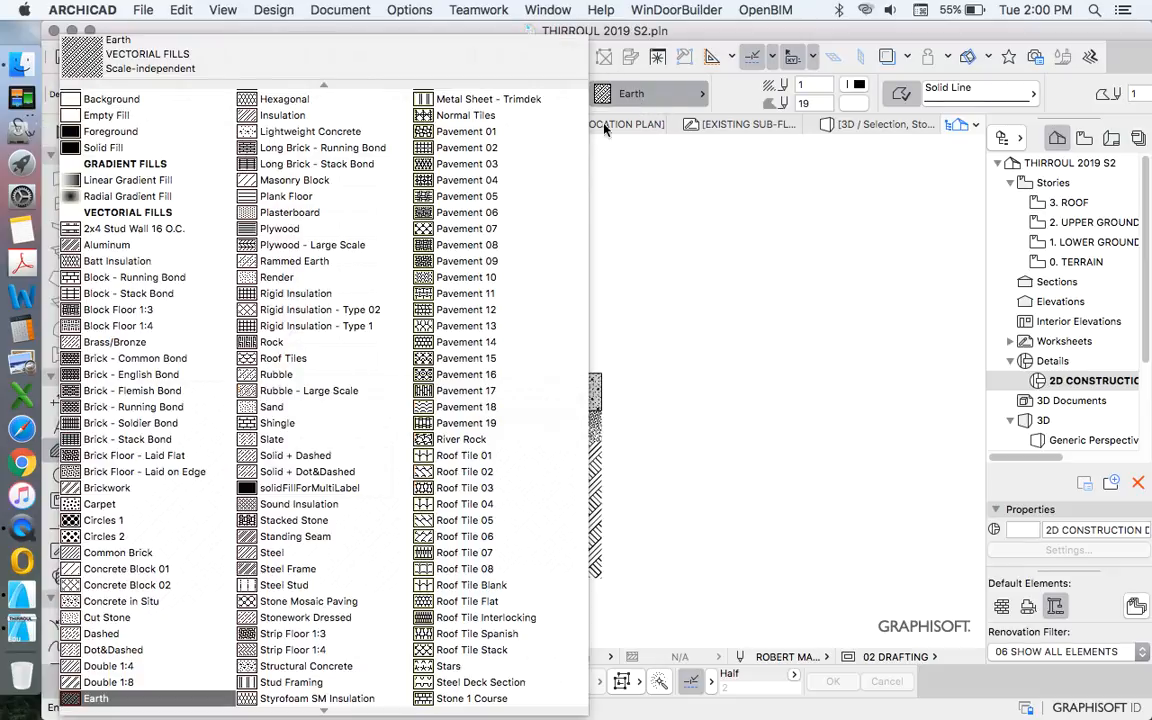
pyautogui.scroll(2, 480, 155)
pyautogui.click(104, 148)
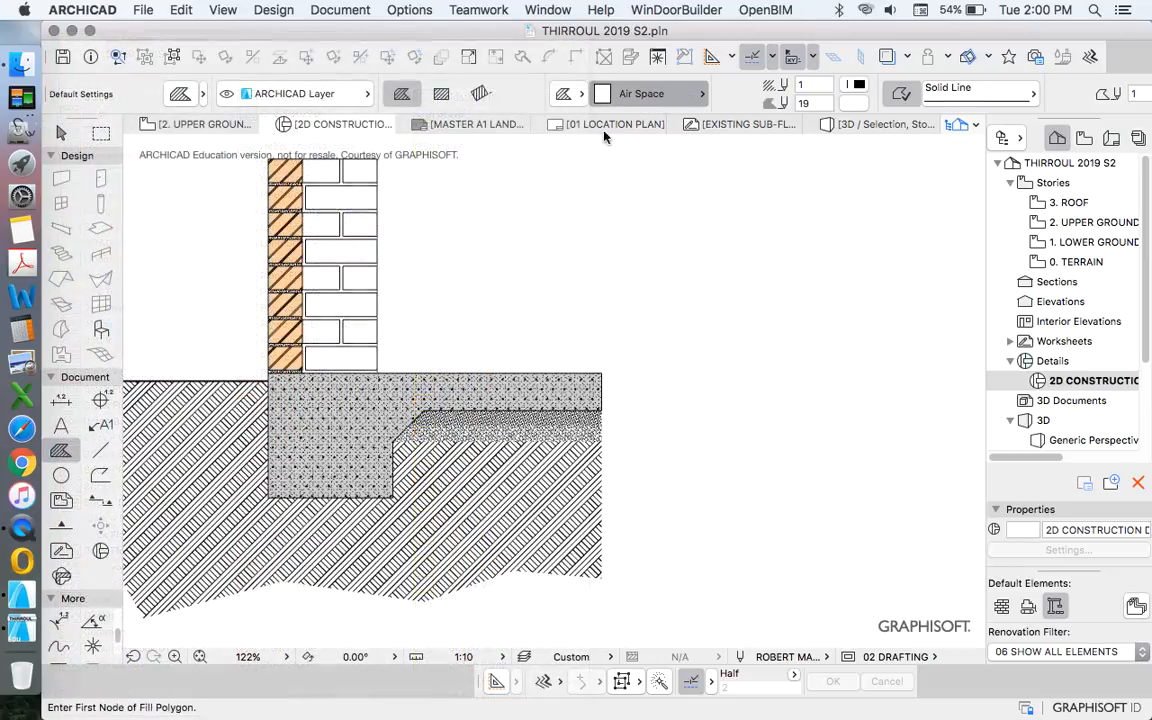
pyautogui.click(831, 90)
pyautogui.click(700, 82)
pyautogui.scroll(-3, 545, 231)
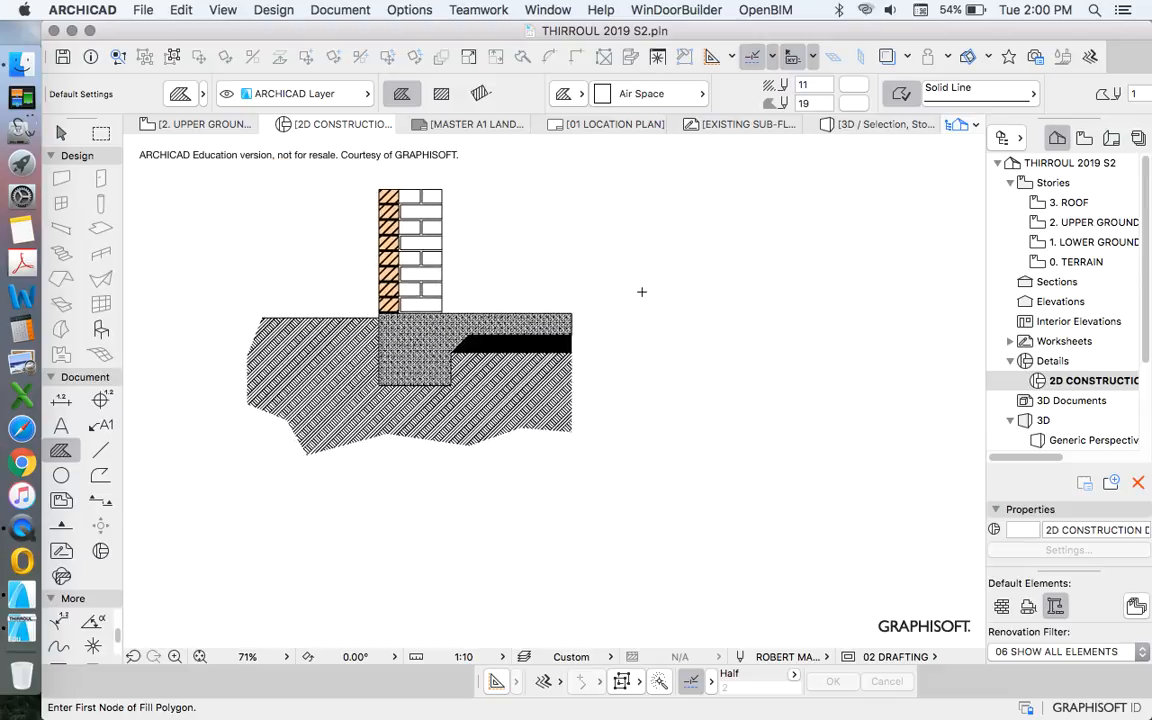
pyautogui.click(615, 263)
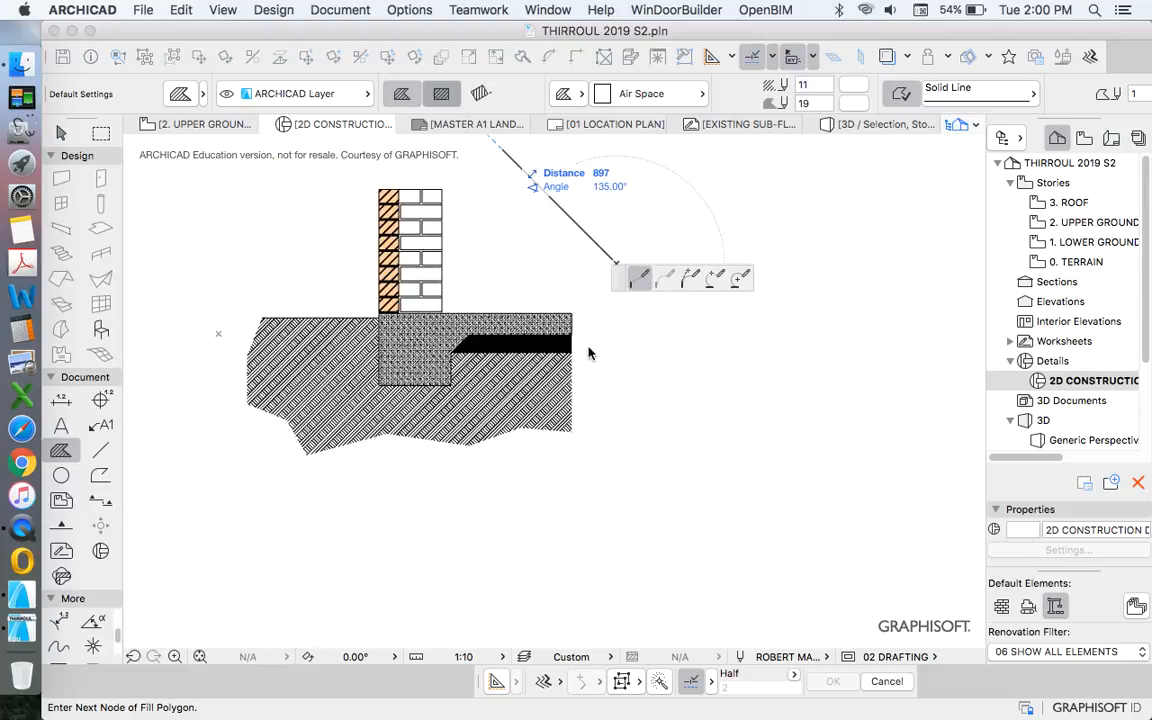
pyautogui.click(559, 475)
pyautogui.click(617, 290)
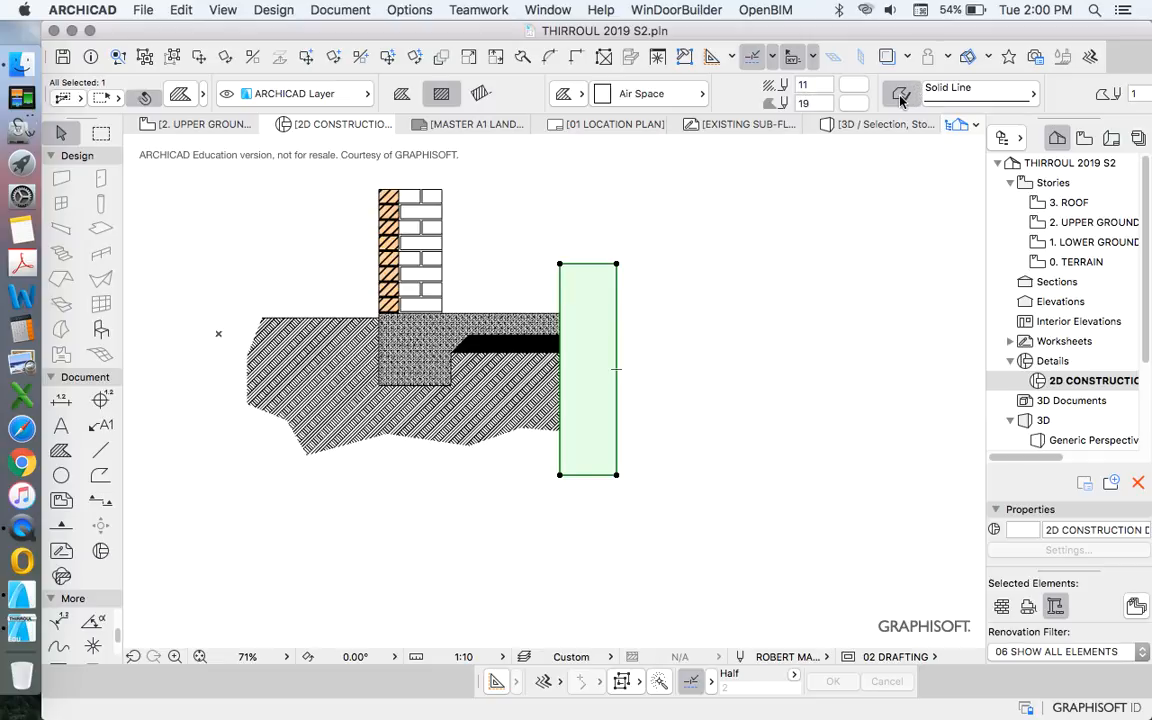
pyautogui.click(540, 303)
pyautogui.scroll(10, 576, 400)
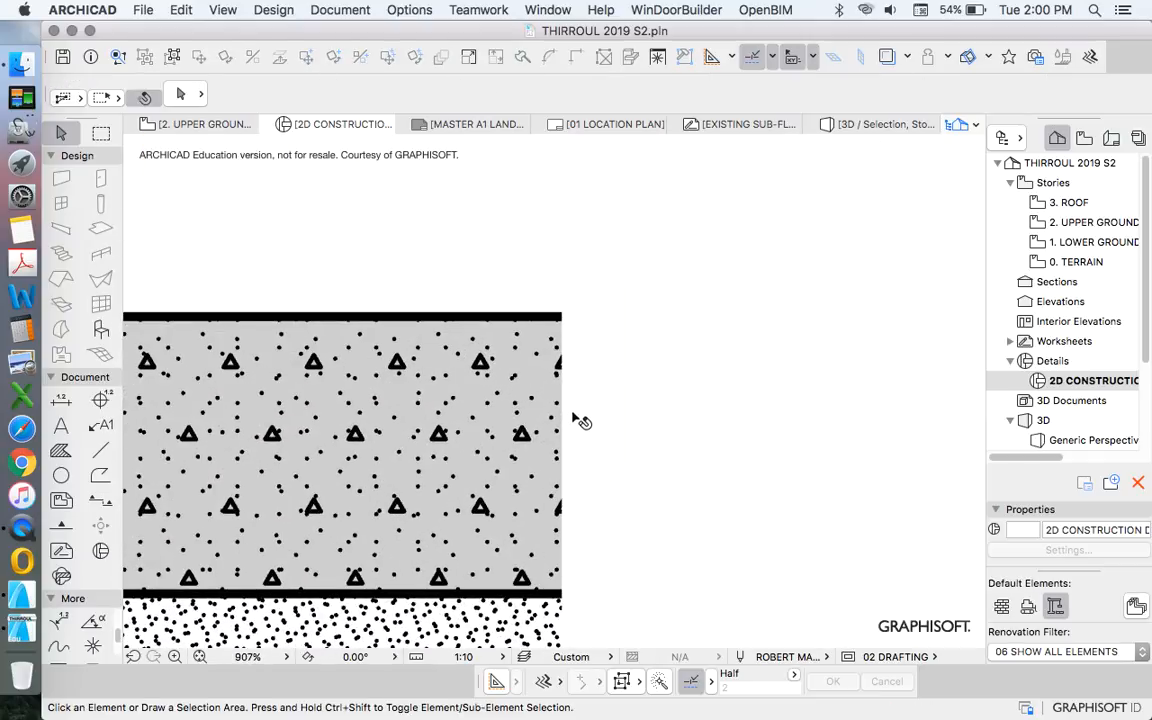
pyautogui.scroll(-3, 495, 300)
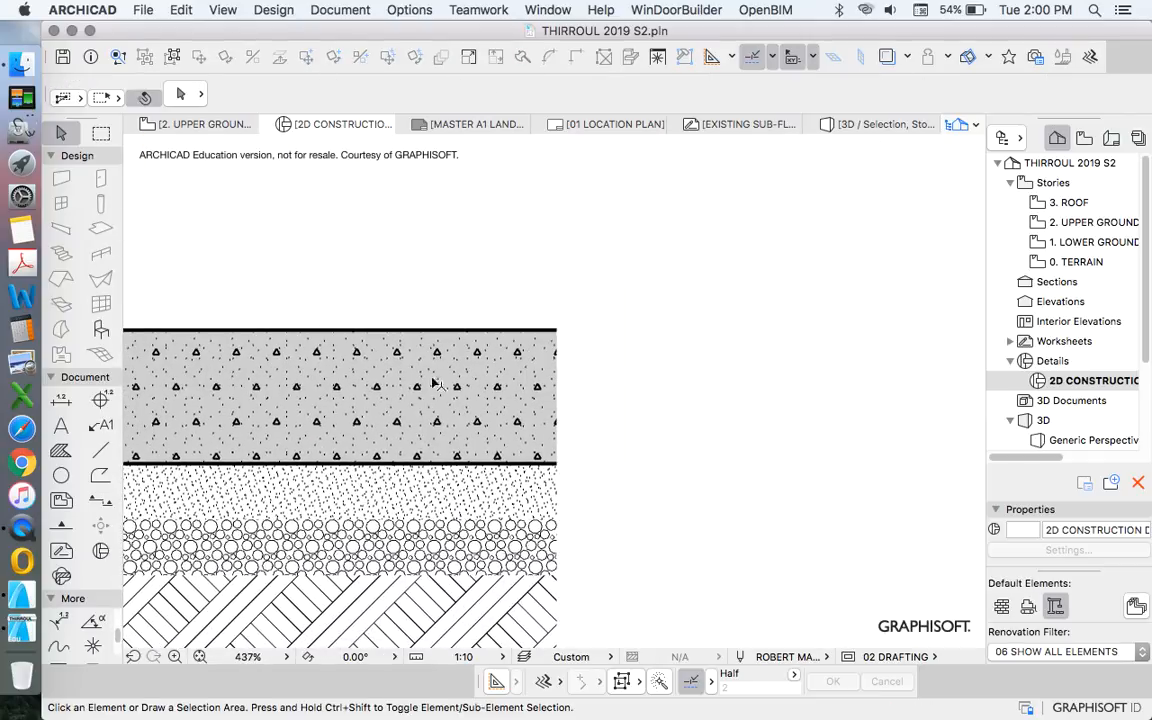
pyautogui.scroll(4, 520, 340)
pyautogui.click(532, 324)
pyautogui.scroll(-4, 470, 320)
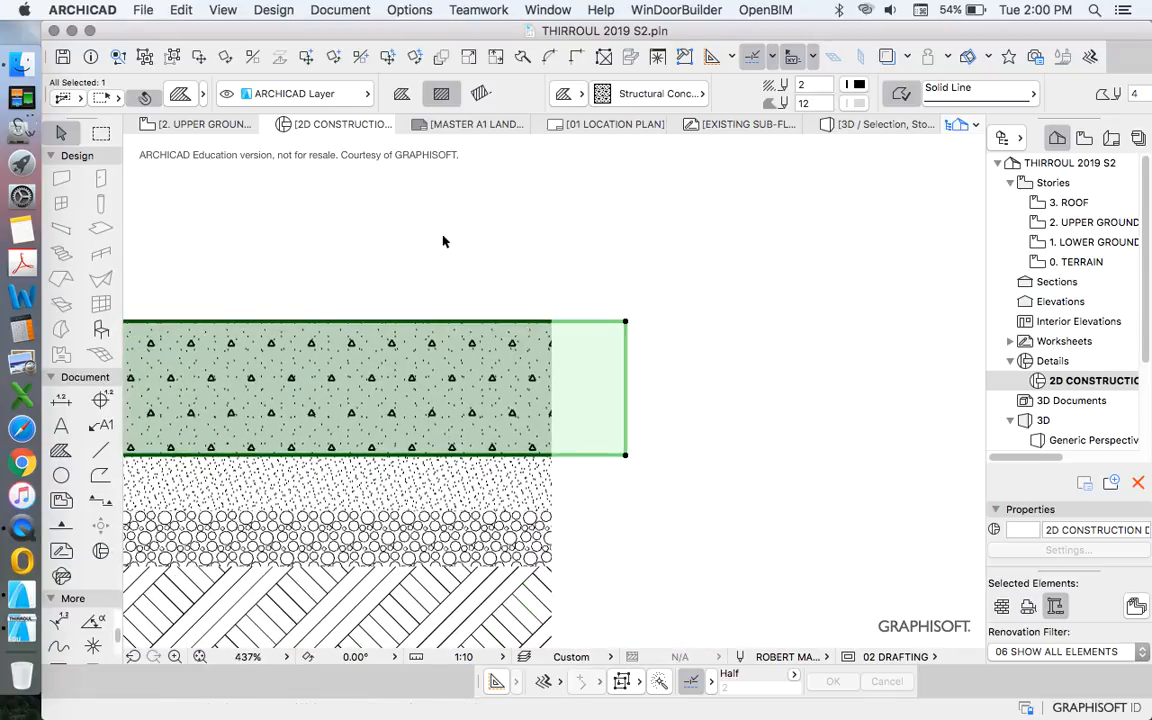
pyautogui.click(558, 301)
pyautogui.scroll(-5, 620, 370)
pyautogui.scroll(6, 617, 339)
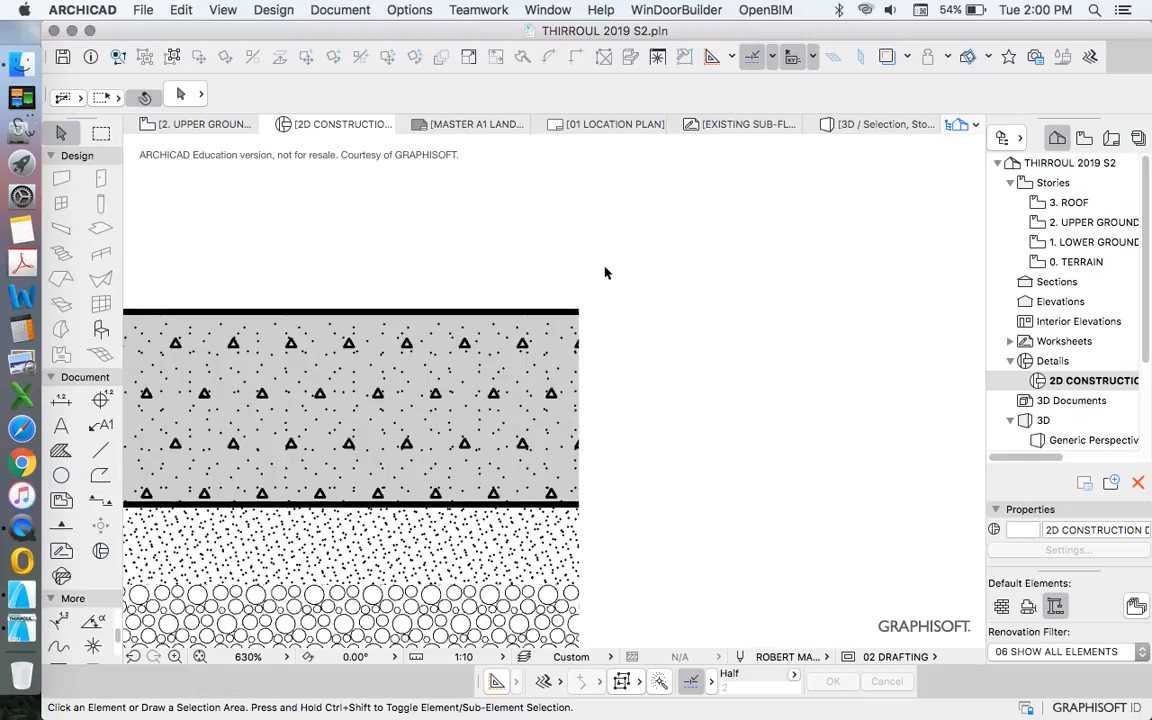
pyautogui.scroll(-3, 591, 283)
pyautogui.click(592, 280)
pyautogui.scroll(-5, 650, 350)
pyautogui.press('Escape')
pyautogui.scroll(6, 598, 422)
pyautogui.scroll(-5, 625, 368)
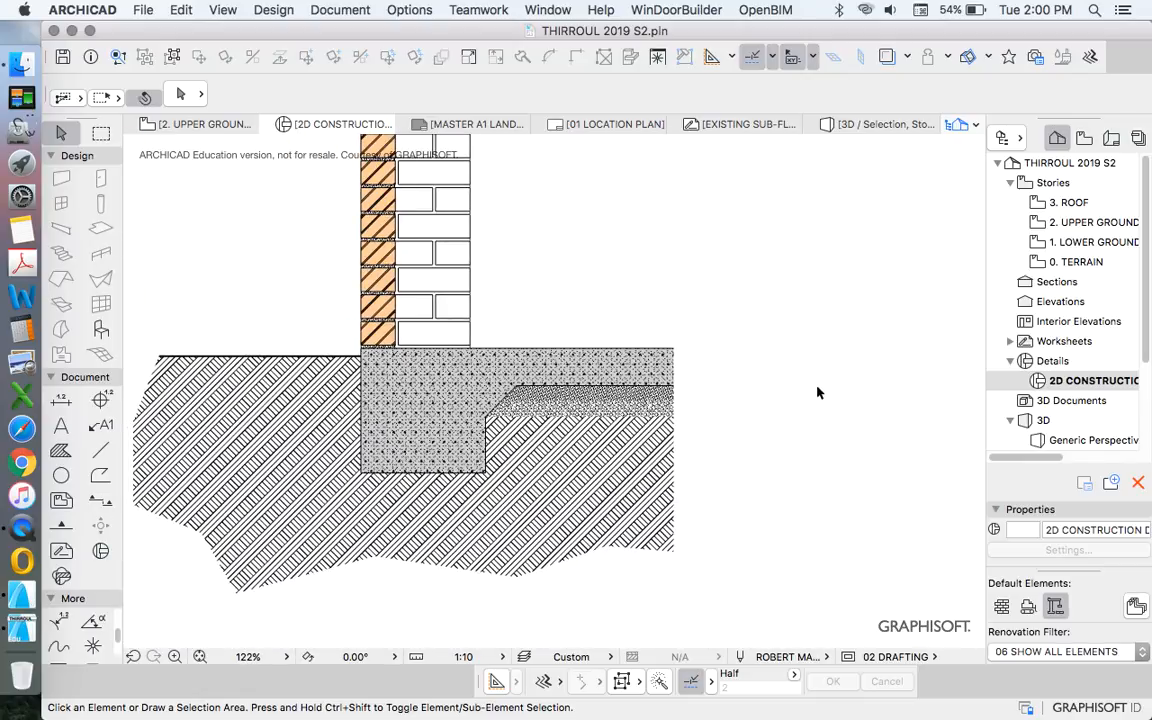
pyautogui.scroll(-2, 738, 465)
pyautogui.scroll(2, 740, 463)
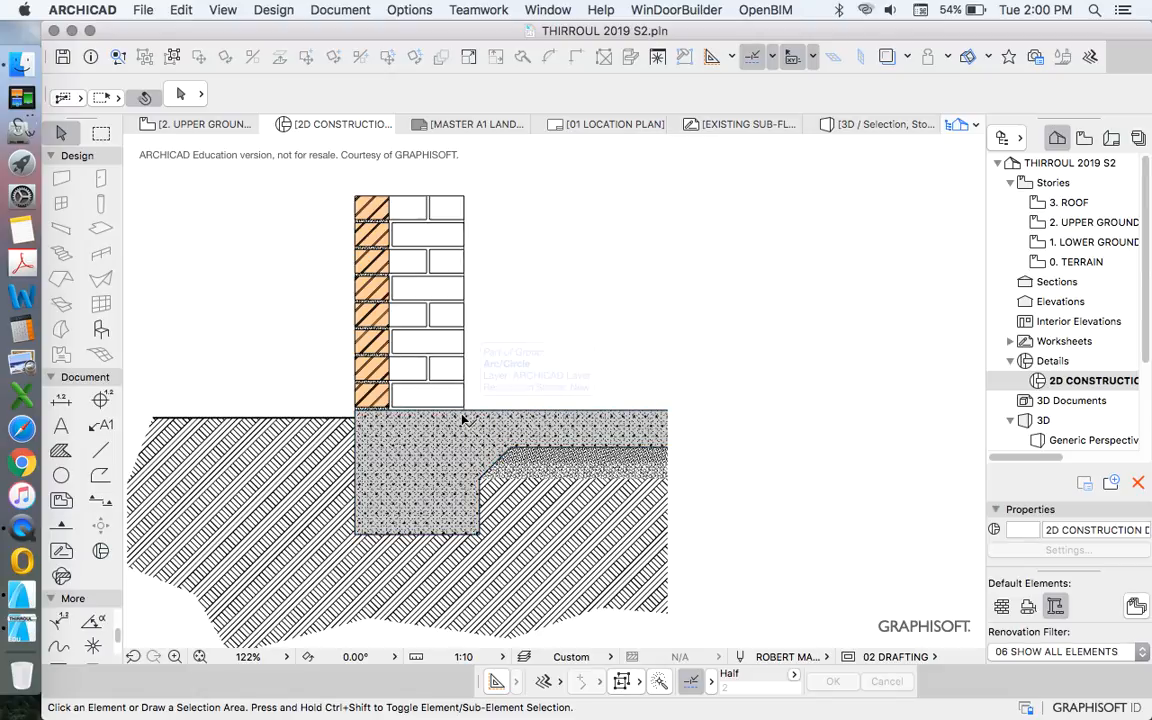
pyautogui.scroll(3, 576, 316)
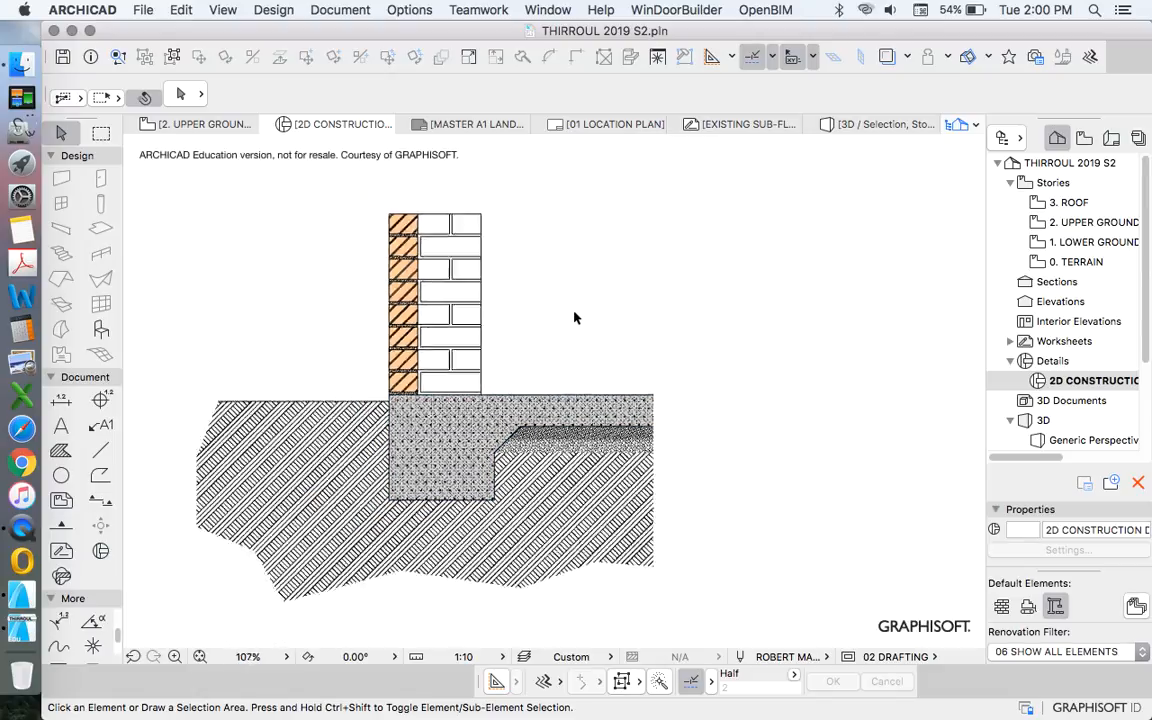
pyautogui.scroll(-3, 548, 356)
pyautogui.scroll(4, 545, 340)
pyautogui.scroll(-4, 539, 330)
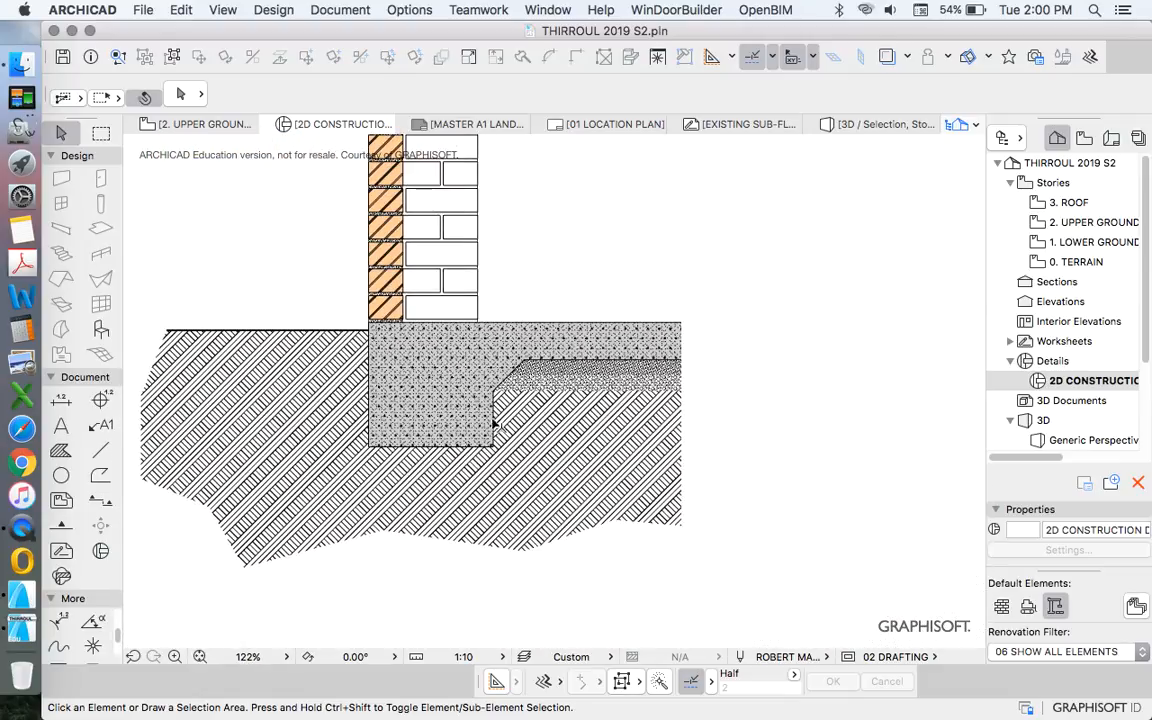
pyautogui.scroll(5, 494, 419)
pyautogui.scroll(-3, 560, 391)
pyautogui.scroll(-4, 520, 480)
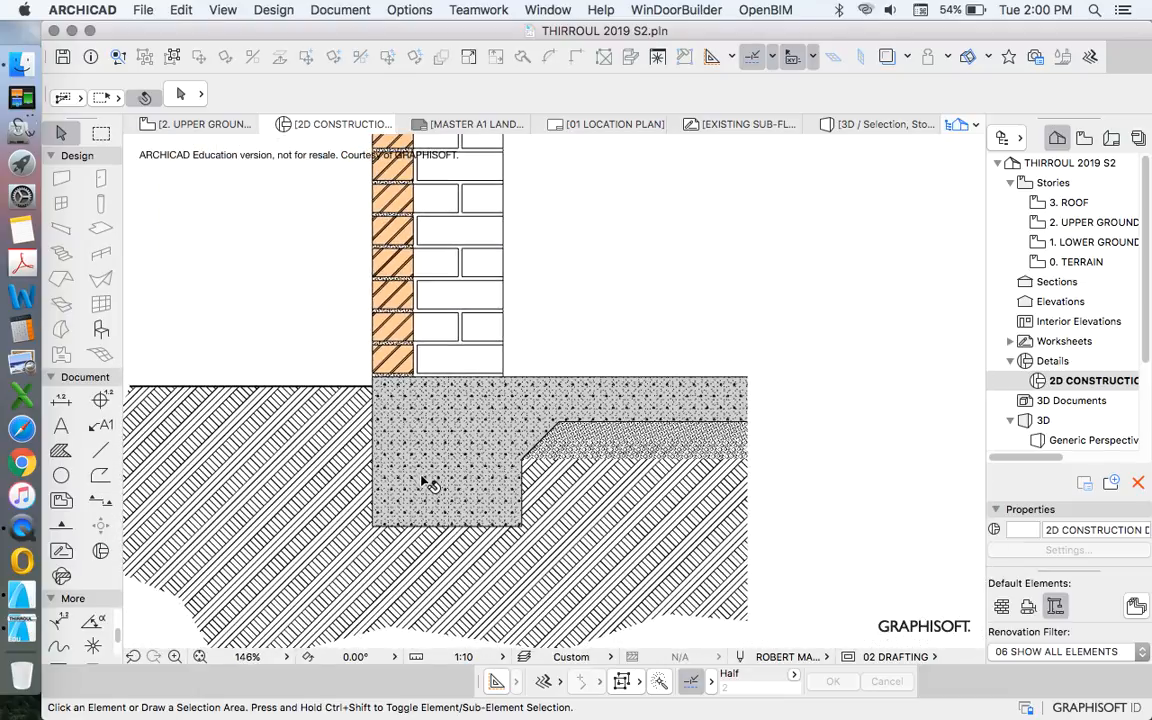
pyautogui.scroll(1, 510, 352)
pyautogui.scroll(4, 504, 345)
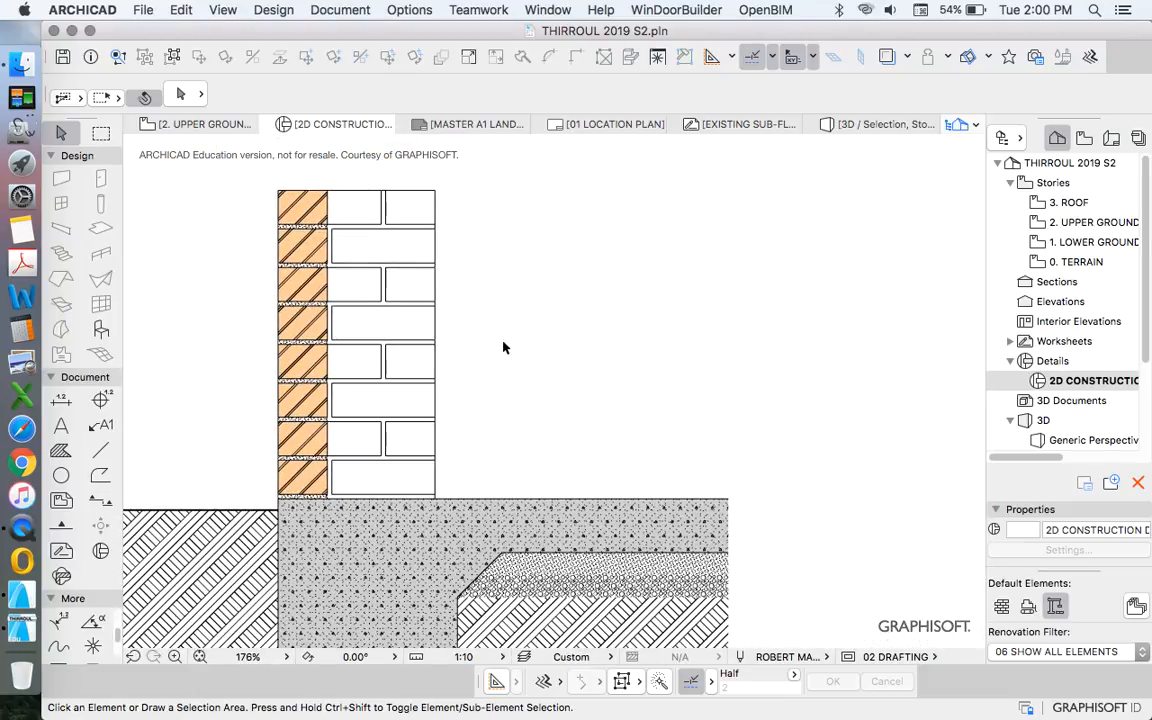
pyautogui.scroll(-3, 504, 350)
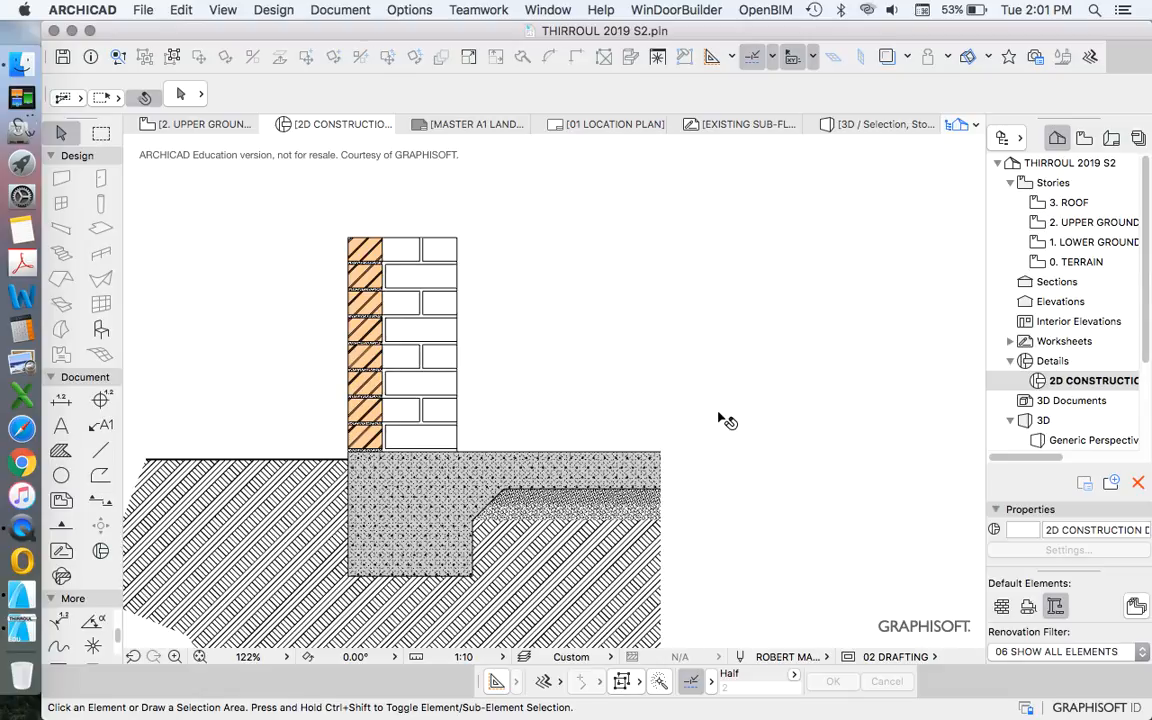
# Marquee-select the wall and footing detail and drag a copy to the right.
pyautogui.scroll(-5, 386, 581)
pyautogui.moveTo(571, 566); pyautogui.dragTo(167, 239)
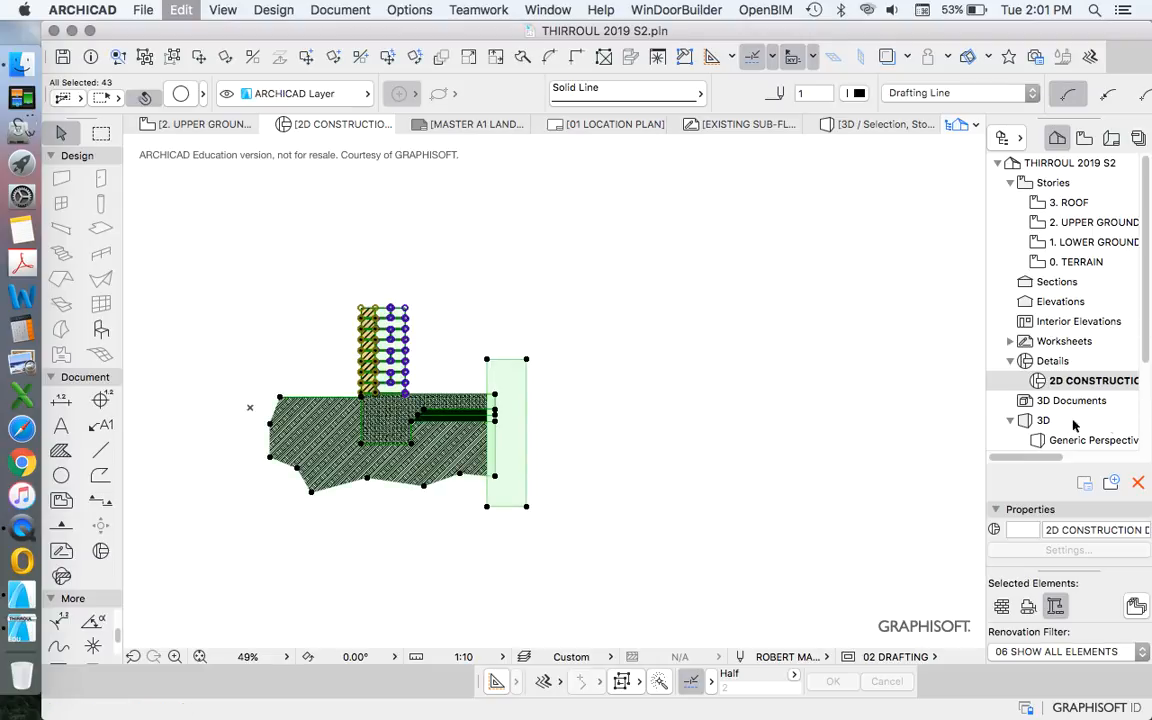
pyautogui.click(517, 266)
pyautogui.moveTo(207, 221); pyautogui.dragTo(661, 579)
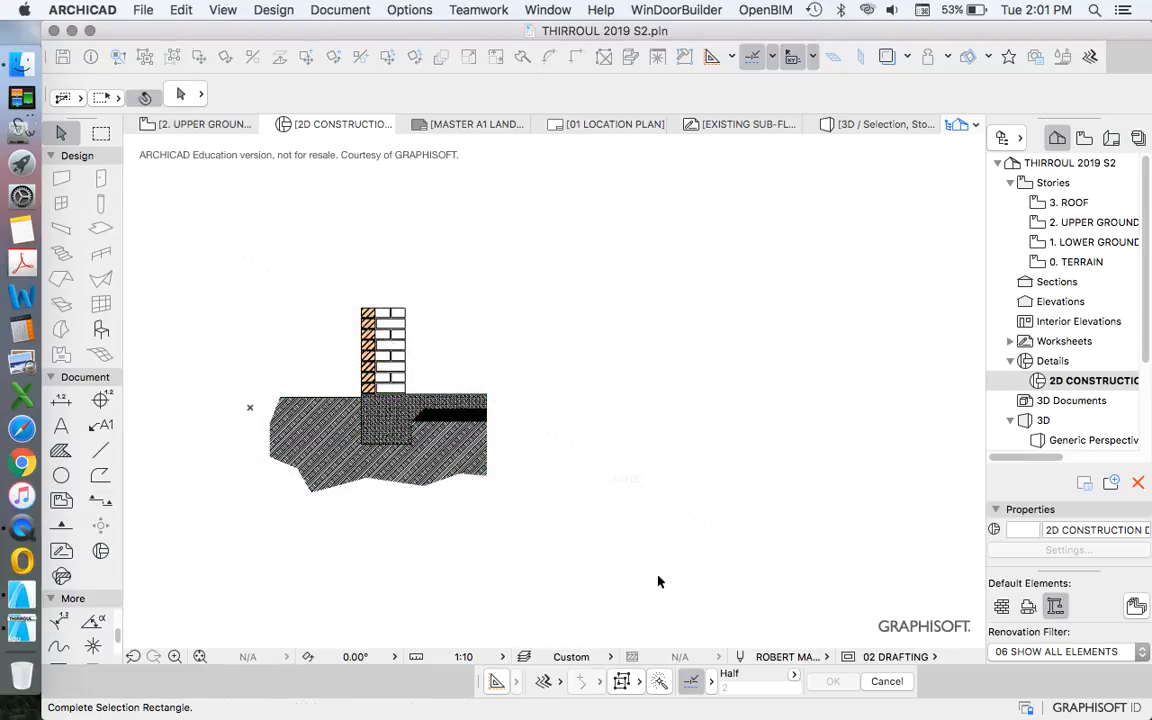
pyautogui.rightClick(507, 265)
pyautogui.moveTo(545, 410)
pyautogui.click(887, 482)
pyautogui.click(487, 359)
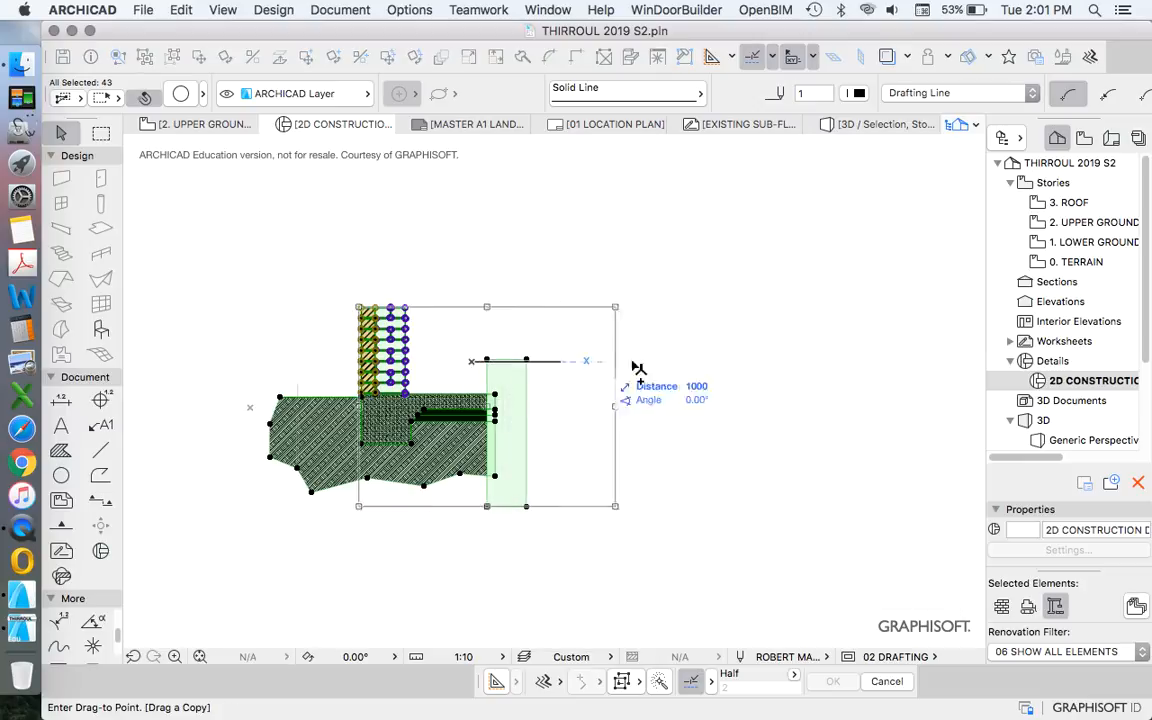
pyautogui.click(810, 359)
# Delete the copy's Air Space masking rectangle, earth fill and lower black band.
pyautogui.moveTo(890, 545); pyautogui.dragTo(838, 380)
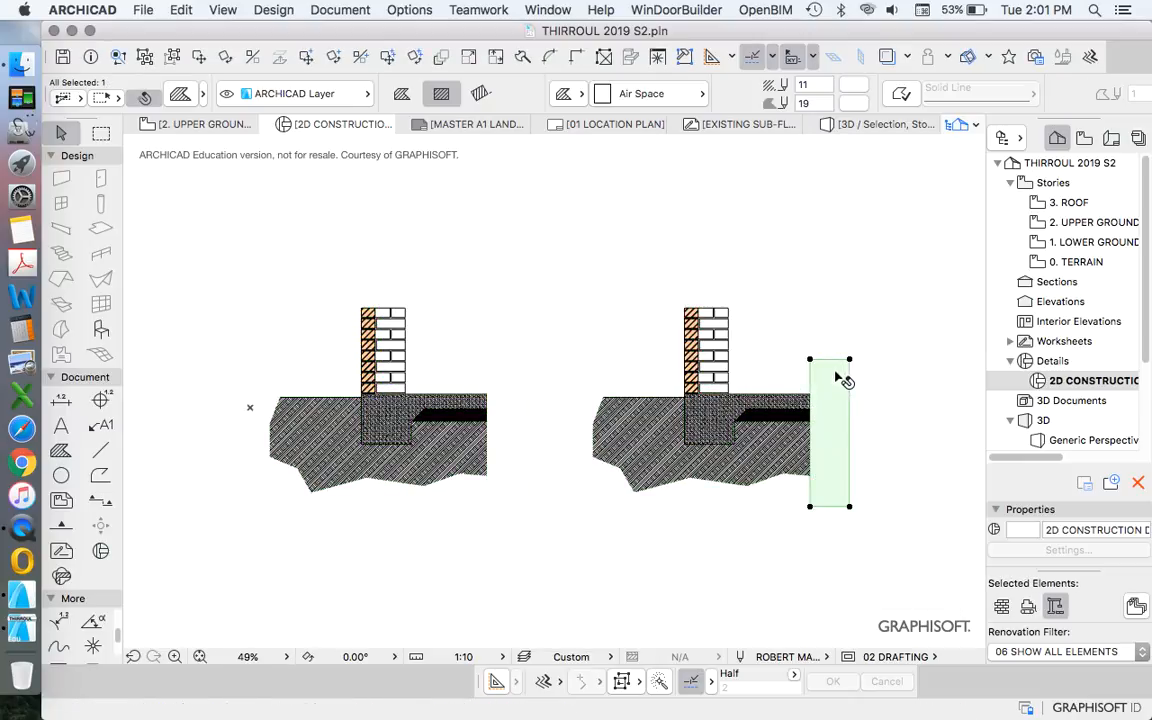
pyautogui.press('Delete')
pyautogui.click(768, 470)
pyautogui.press('Delete')
pyautogui.moveTo(830, 488); pyautogui.dragTo(776, 412)
pyautogui.press('Delete')
pyautogui.click(767, 408)
# Split the concrete fill along the footing edge and delete the right slab piece and thin band.
pyautogui.click(522, 56)
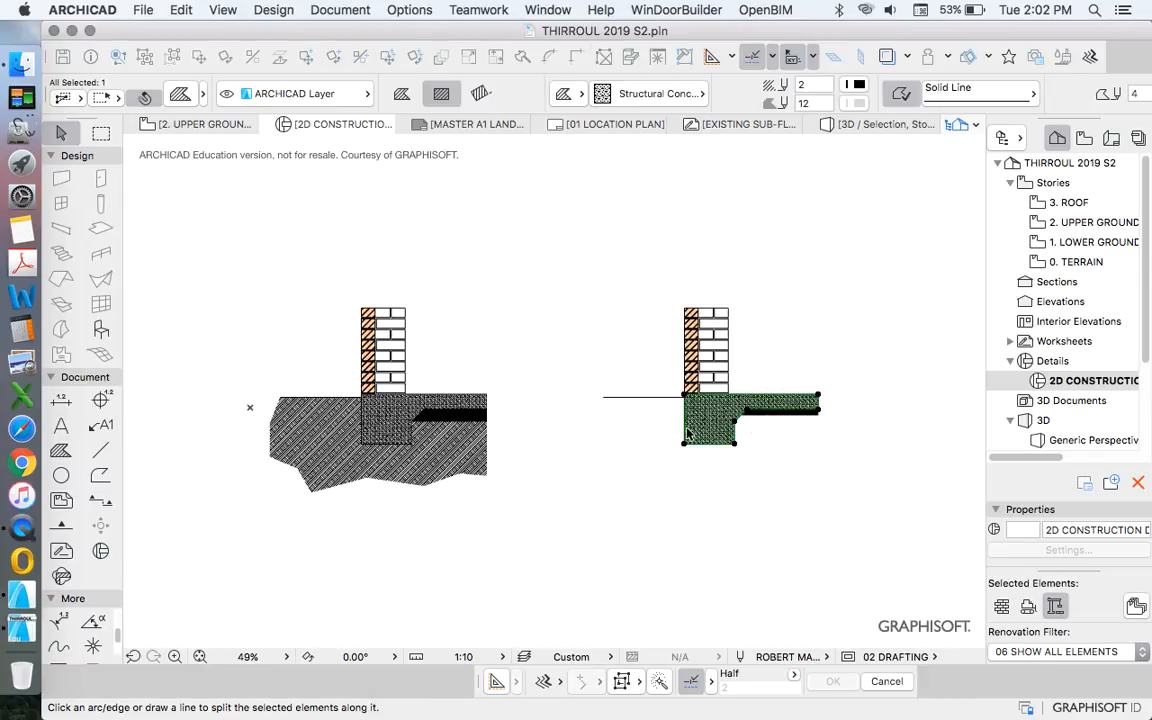
pyautogui.click(735, 443)
pyautogui.click(750, 362)
pyautogui.click(846, 373)
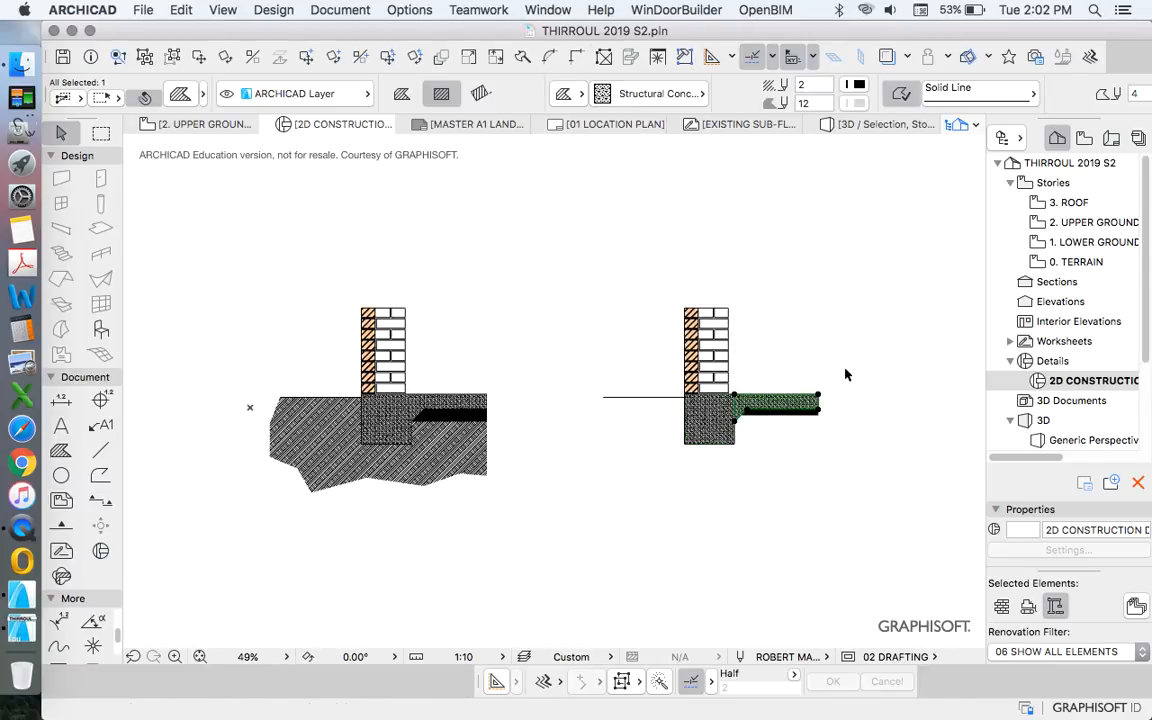
pyautogui.press('Delete')
pyautogui.scroll(4, 729, 406)
pyautogui.moveTo(762, 396); pyautogui.dragTo(864, 470)
pyautogui.press('Delete')
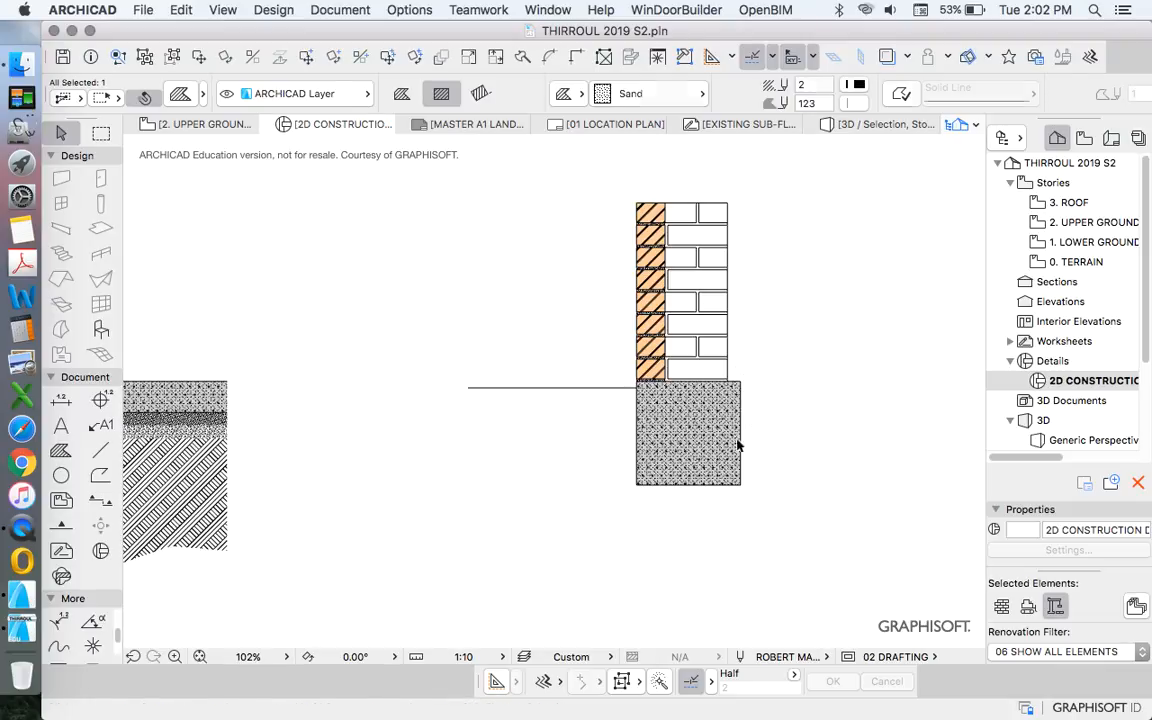
# Inspect the remaining square footing fill and the ground line, leaving both unchanged.
pyautogui.click(748, 440)
pyautogui.click(746, 436)
pyautogui.click(741, 484)
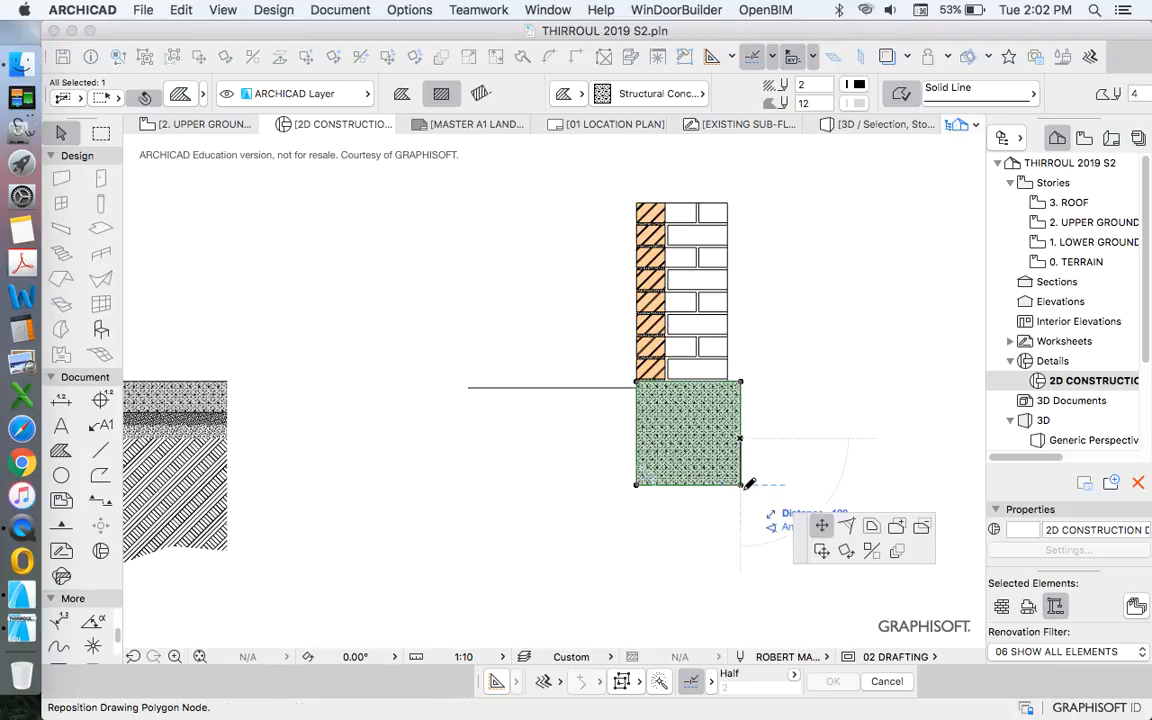
pyautogui.scroll(3, 774, 439)
pyautogui.scroll(3, 774, 439)
pyautogui.press('Escape')
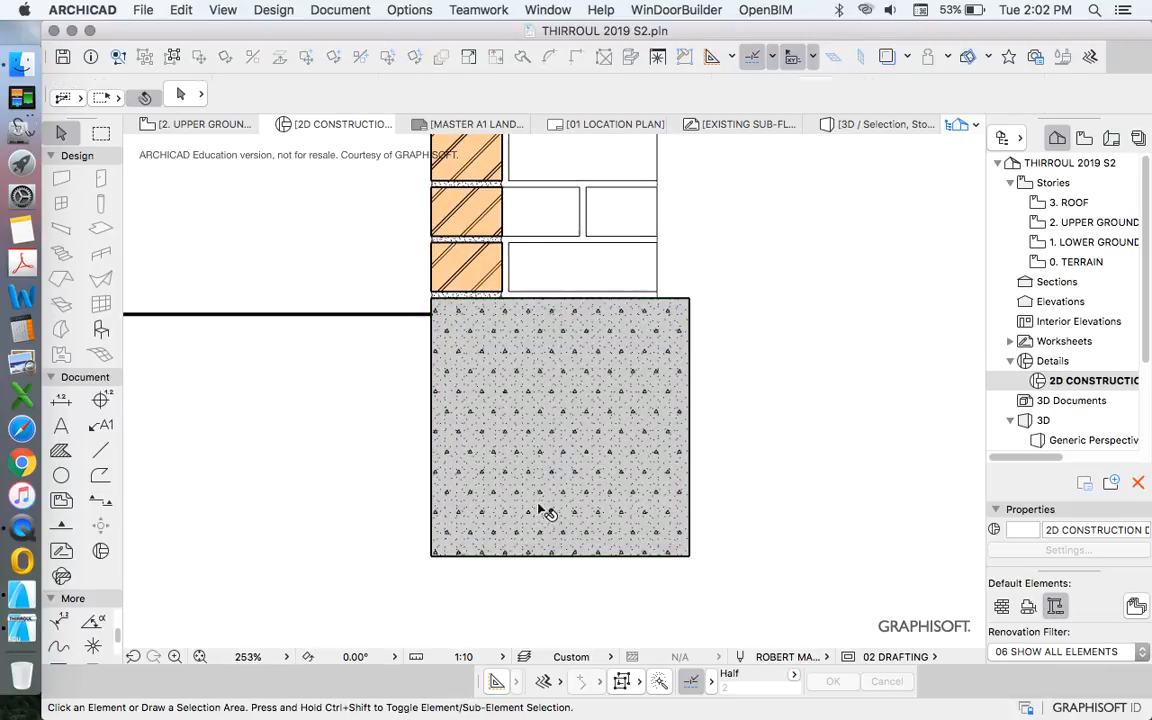
pyautogui.scroll(-7, 540, 507)
pyautogui.click(445, 452)
pyautogui.press('Escape')
pyautogui.scroll(8, 579, 470)
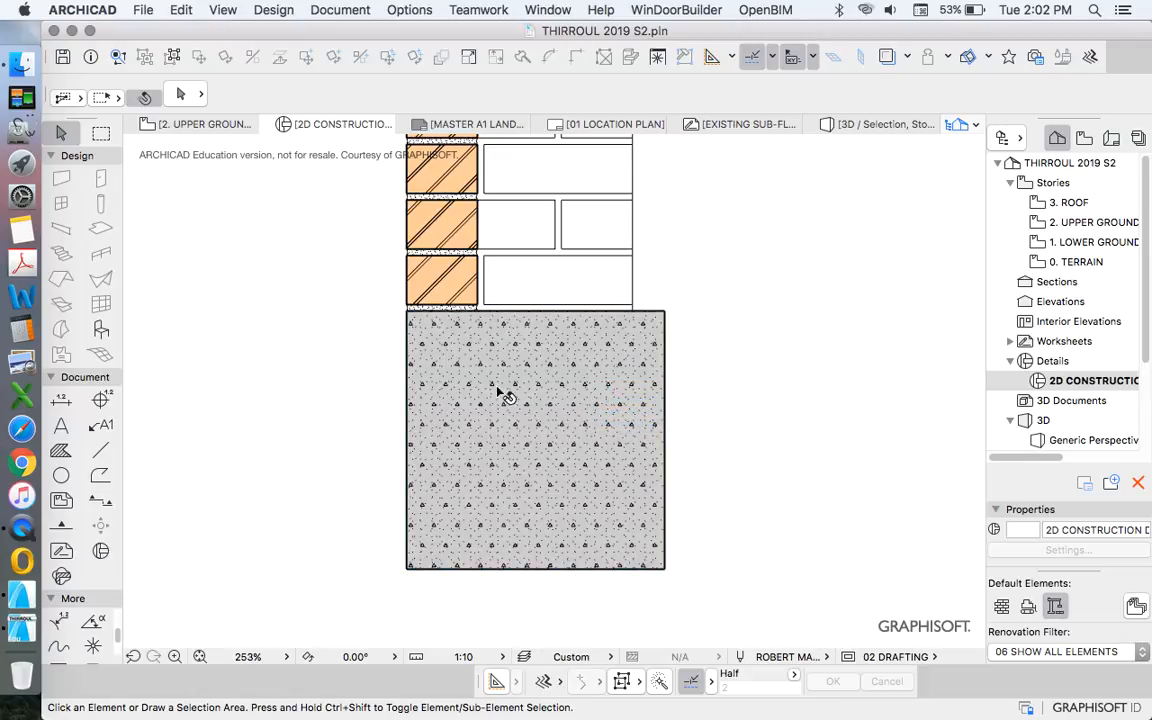
pyautogui.scroll(-3, 485, 398)
pyautogui.scroll(1, 590, 395)
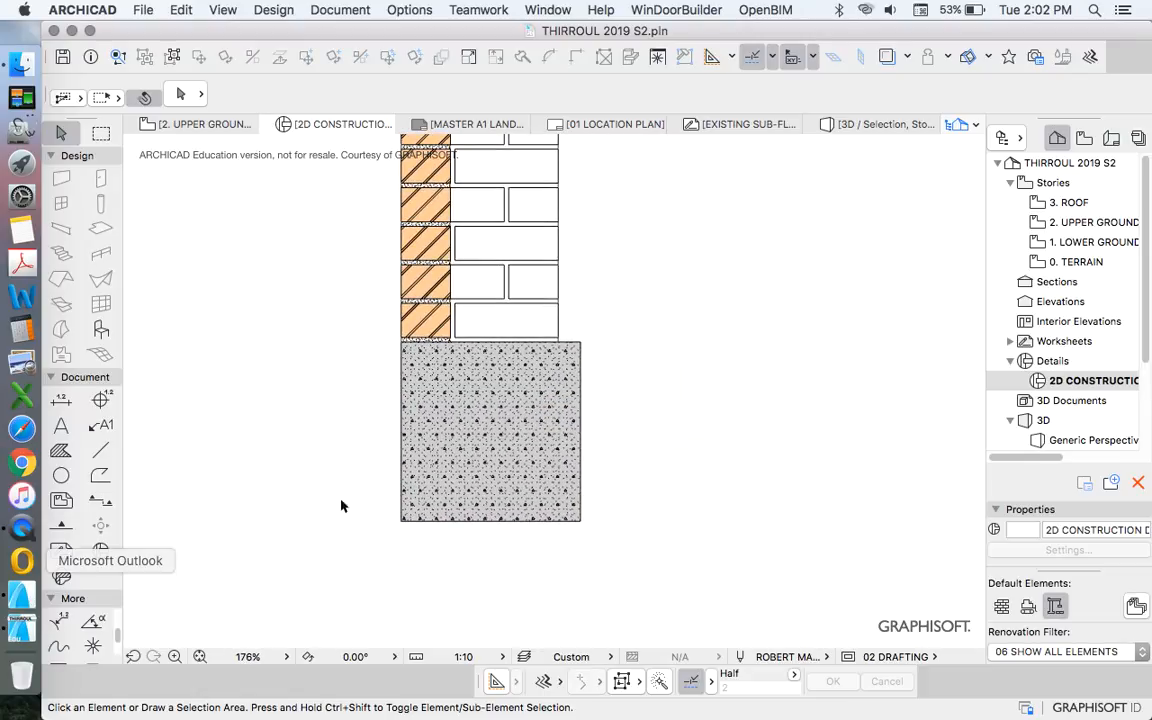
pyautogui.scroll(1, 496, 411)
# Select the footing fill and switch the fill geometry method to Rotated Rectangle.
pyautogui.click(512, 403)
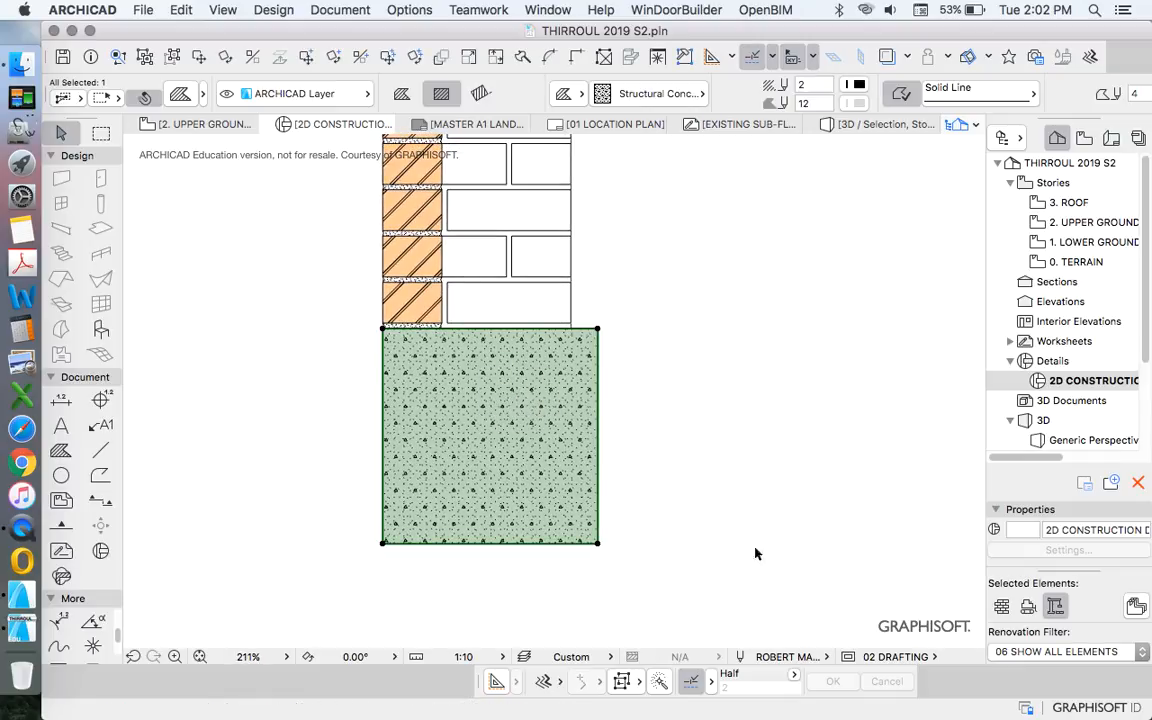
pyautogui.click(597, 329)
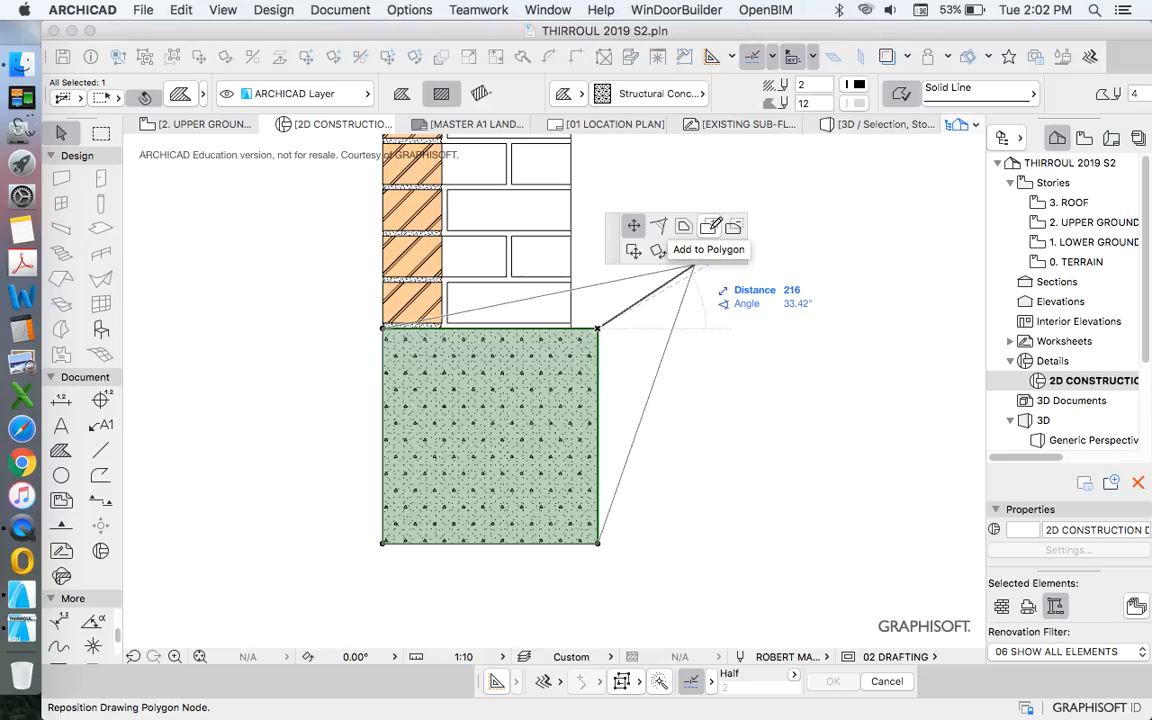
pyautogui.click(708, 226)
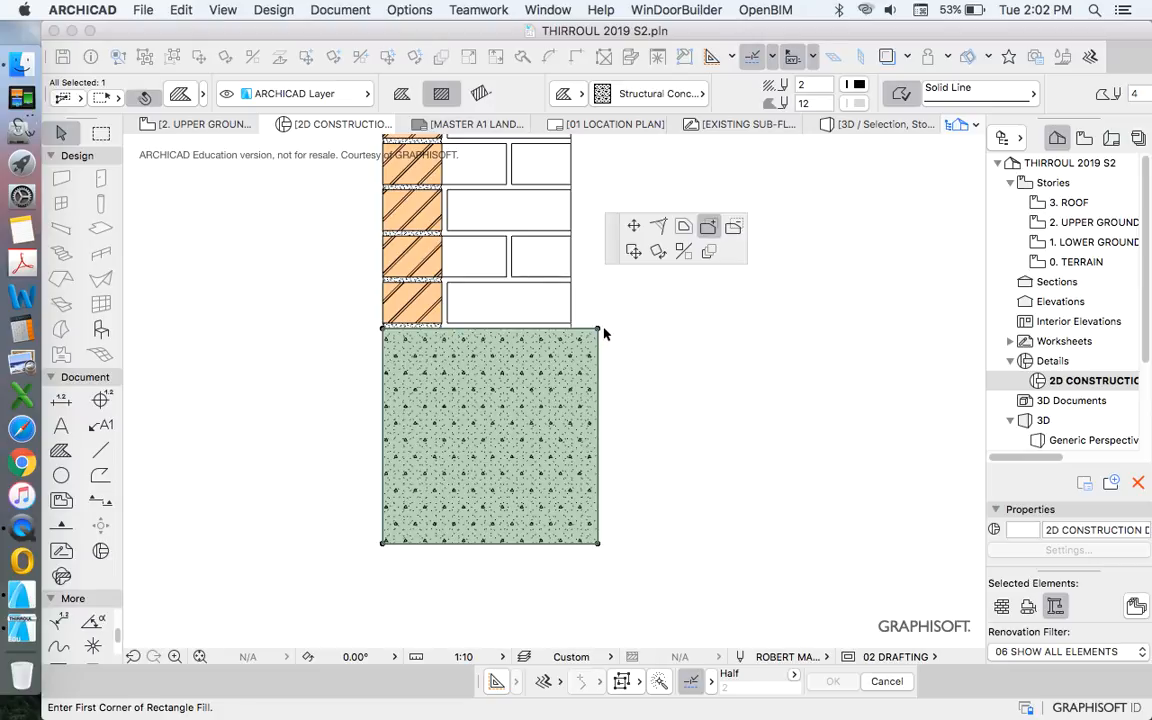
pyautogui.scroll(-3, 526, 341)
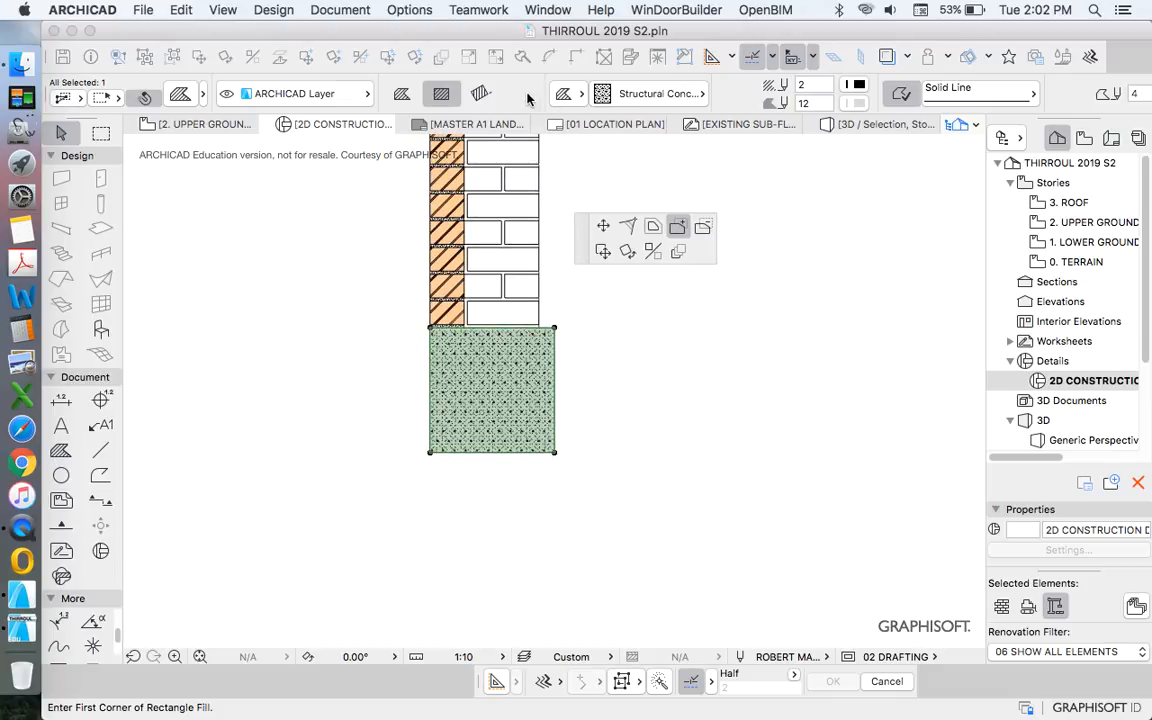
pyautogui.click(481, 94)
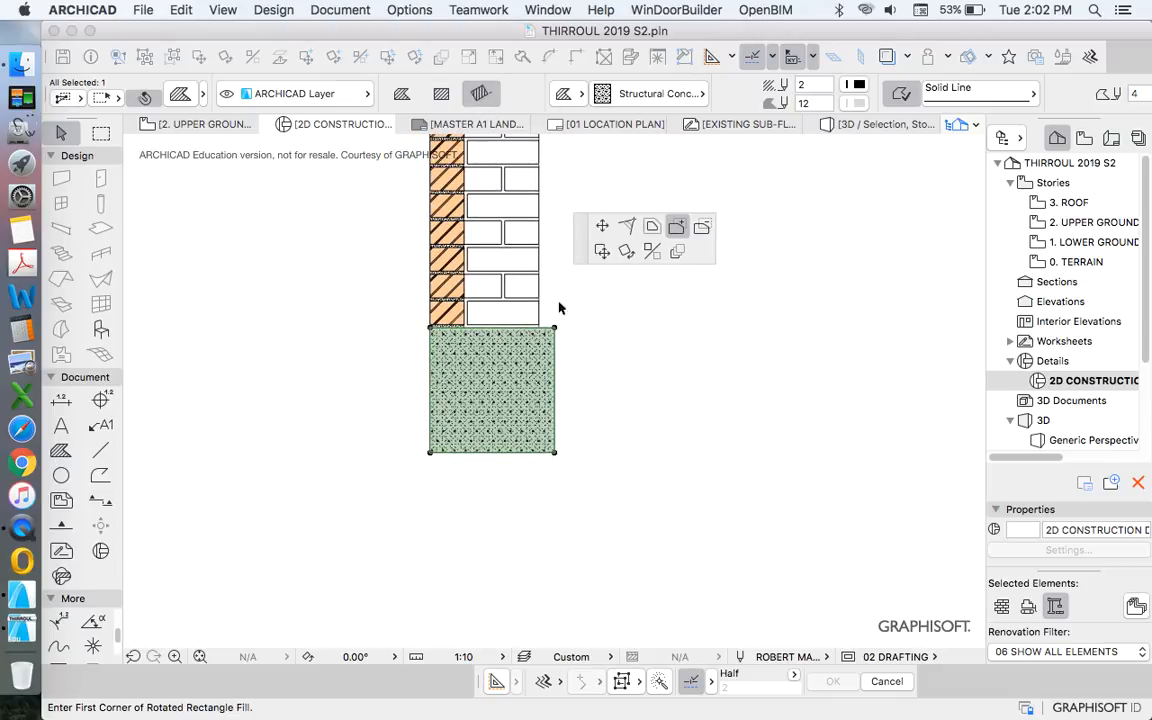
pyautogui.scroll(3, 553, 329)
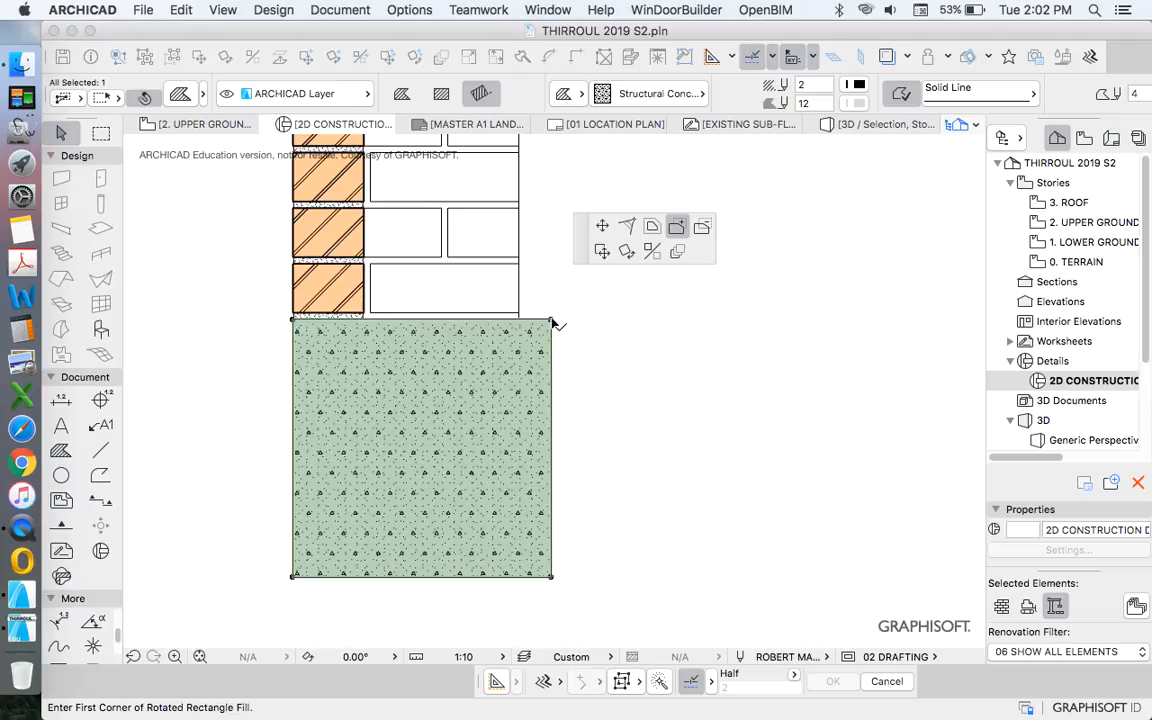
# Draw a 120-deep concrete fill from the footing's top-right corner extending right as the slab.
pyautogui.click(551, 320)
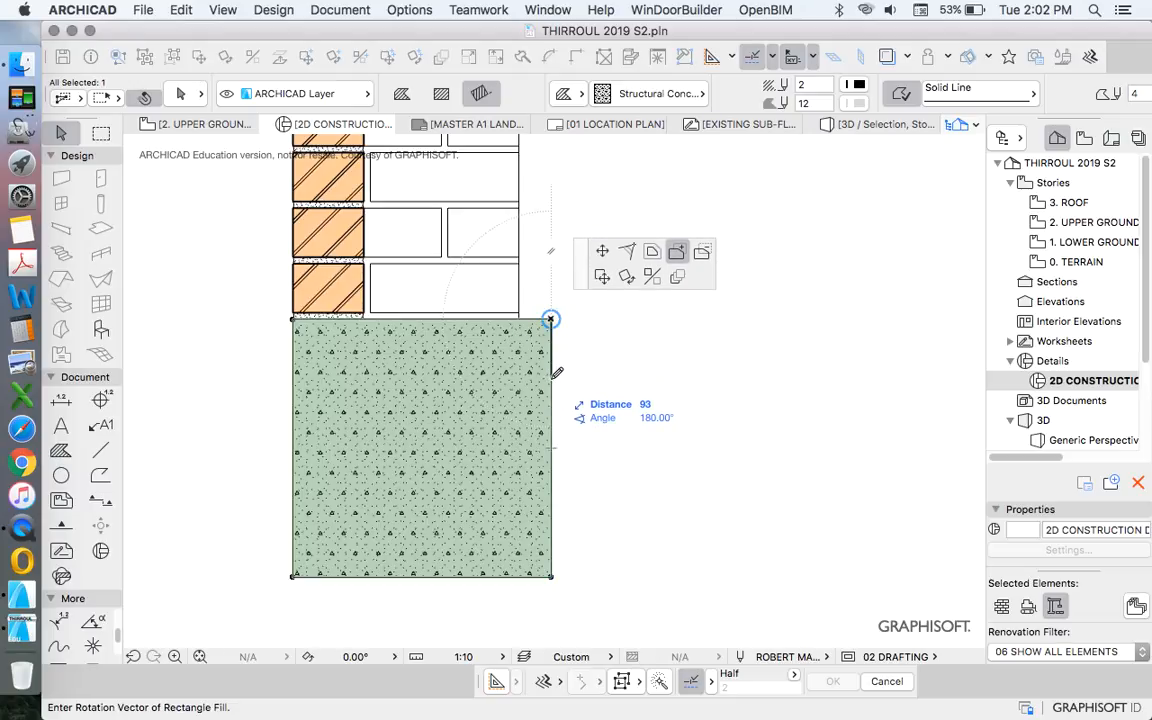
pyautogui.press('Tab')
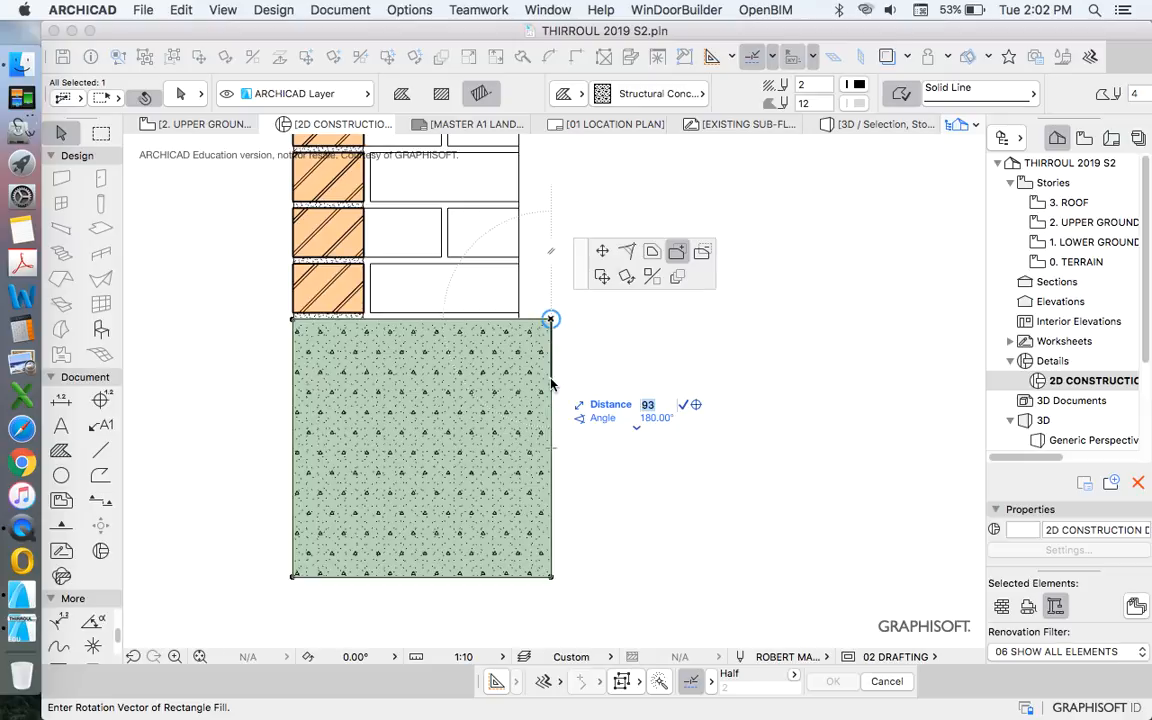
pyautogui.write('120')
pyautogui.press('Return')
pyautogui.click(550, 319)
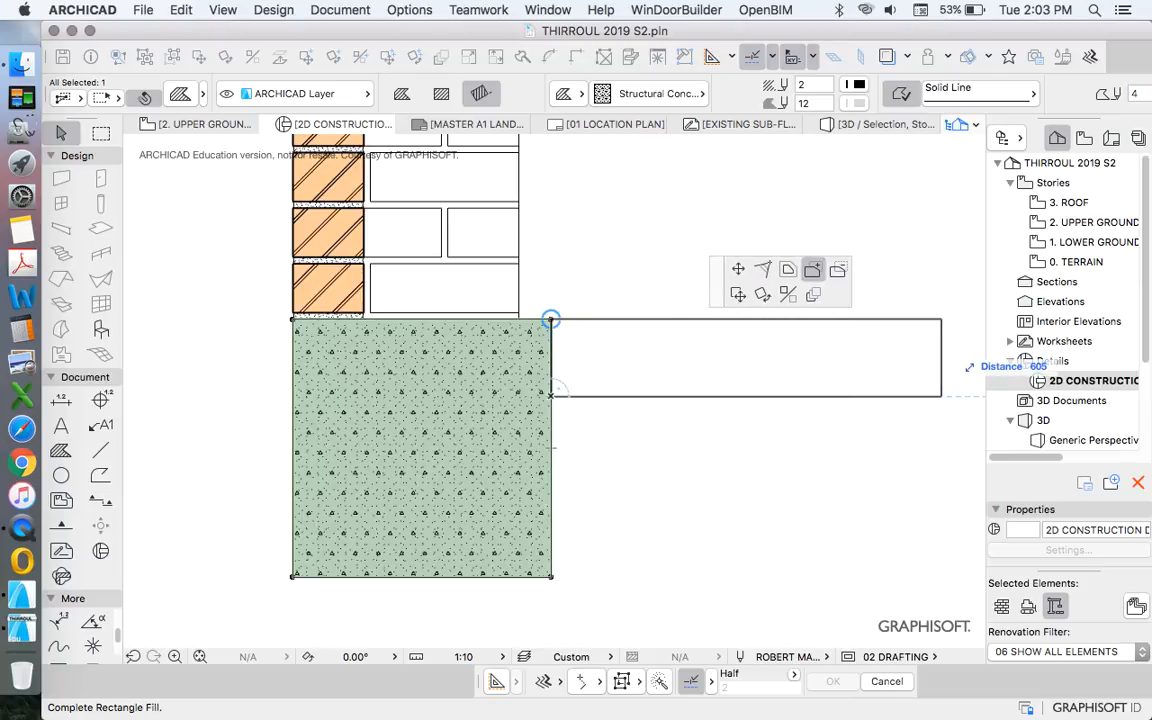
pyautogui.click(941, 396)
pyautogui.scroll(-5, 592, 421)
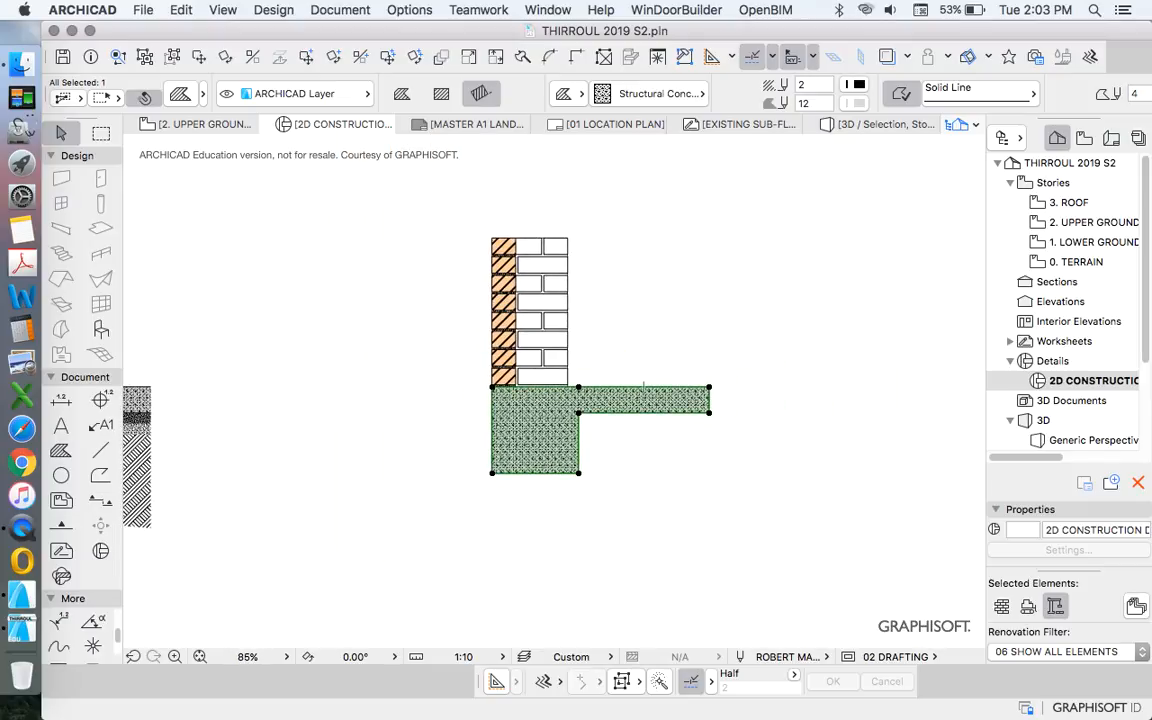
pyautogui.scroll(2, 643, 386)
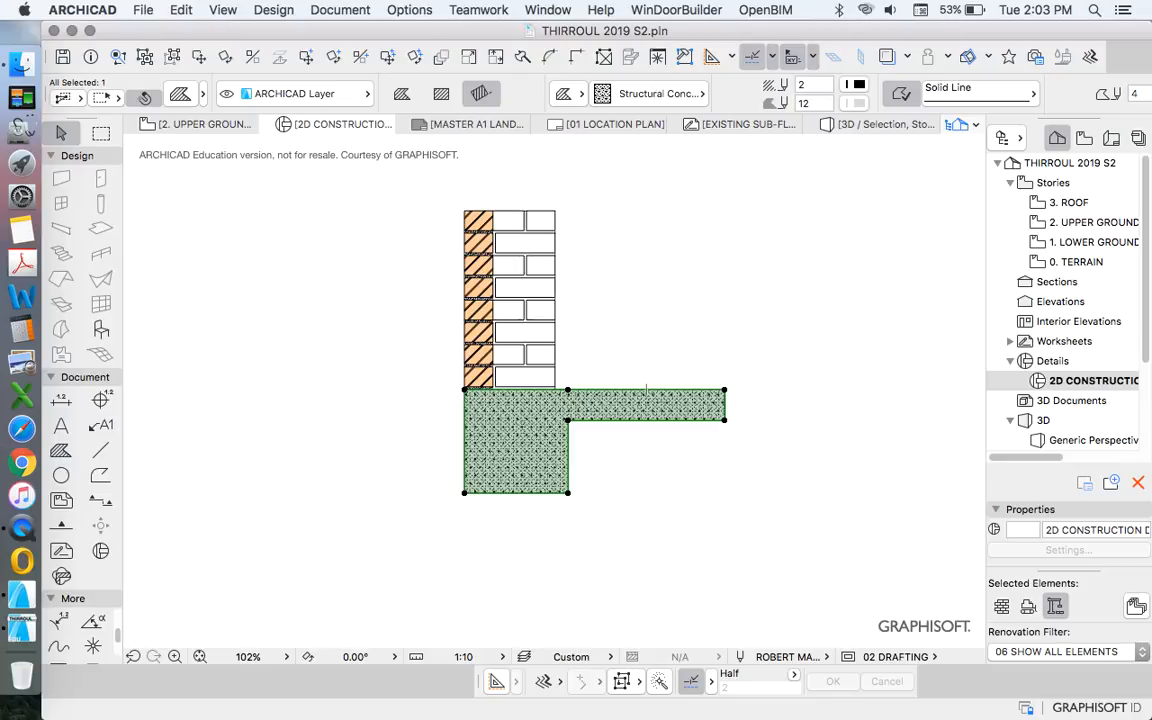
pyautogui.press('Escape')
pyautogui.scroll(-5, 713, 374)
pyautogui.scroll(6, 467, 389)
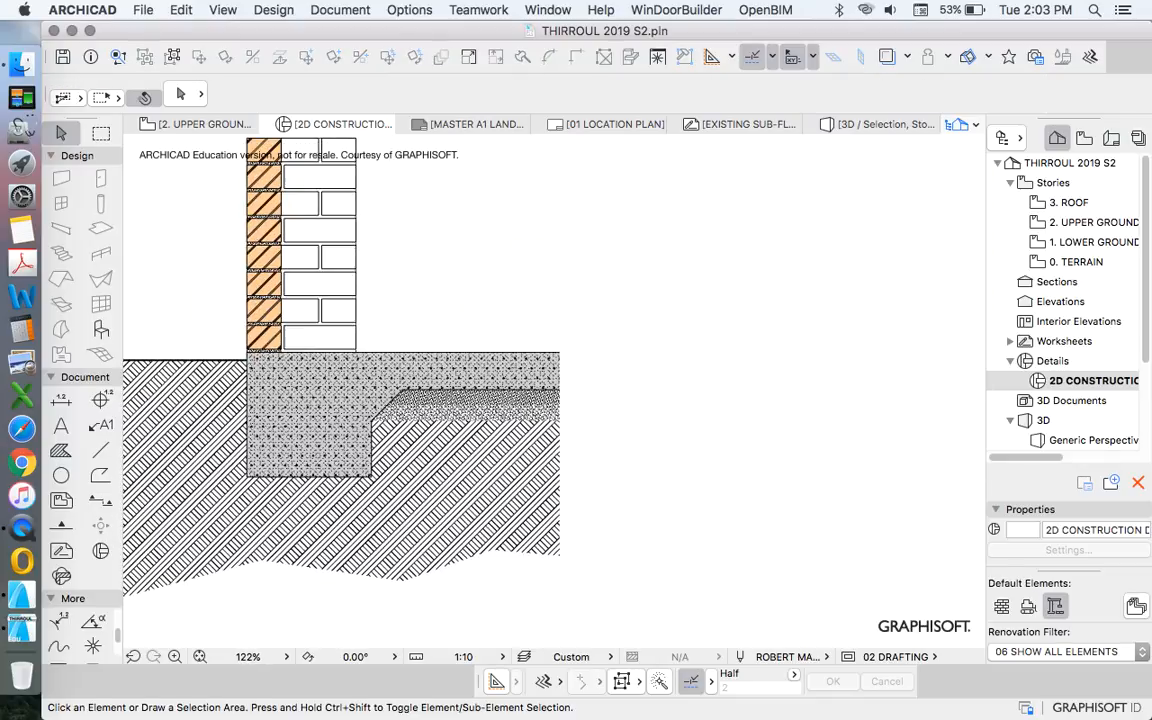
pyautogui.scroll(-4, 280, 290)
pyautogui.scroll(8, 585, 335)
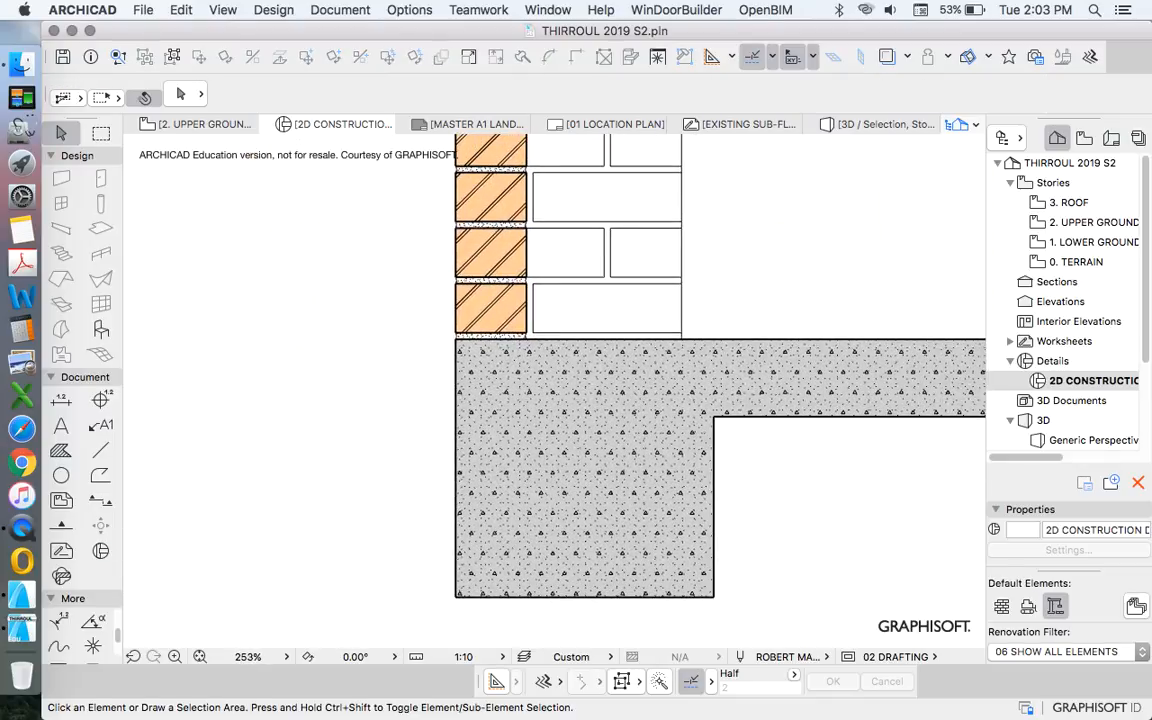
pyautogui.scroll(-2, 632, 372)
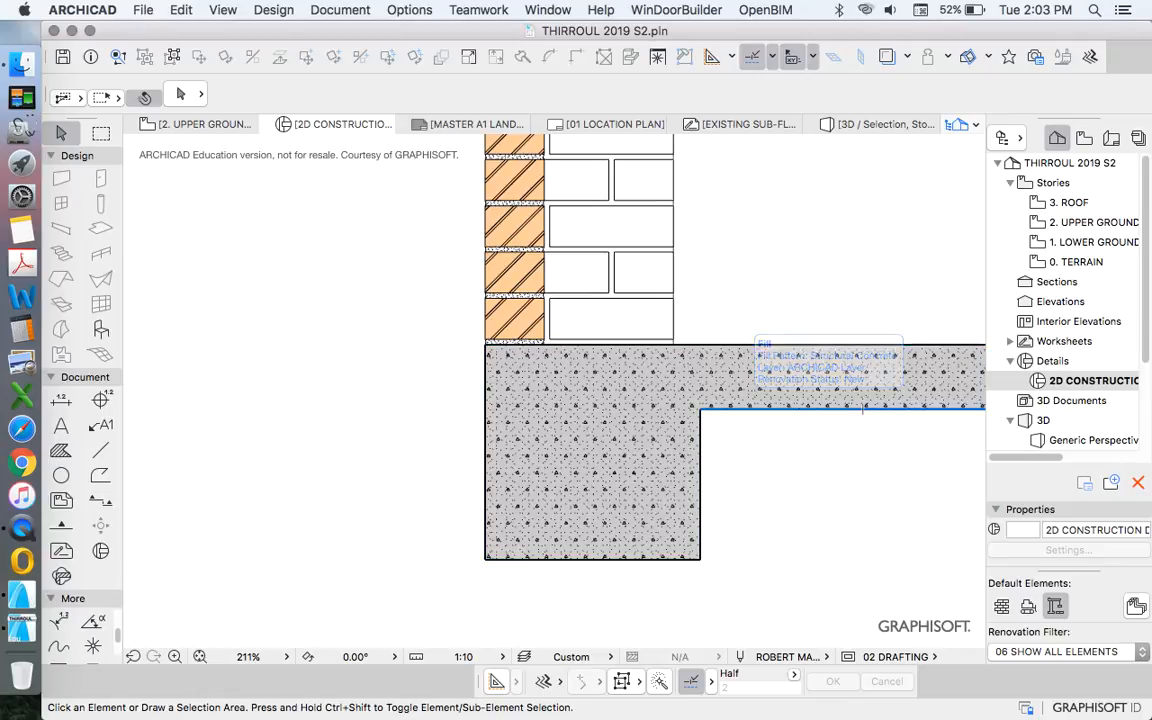
pyautogui.scroll(-5, 464, 384)
pyautogui.scroll(2, 704, 376)
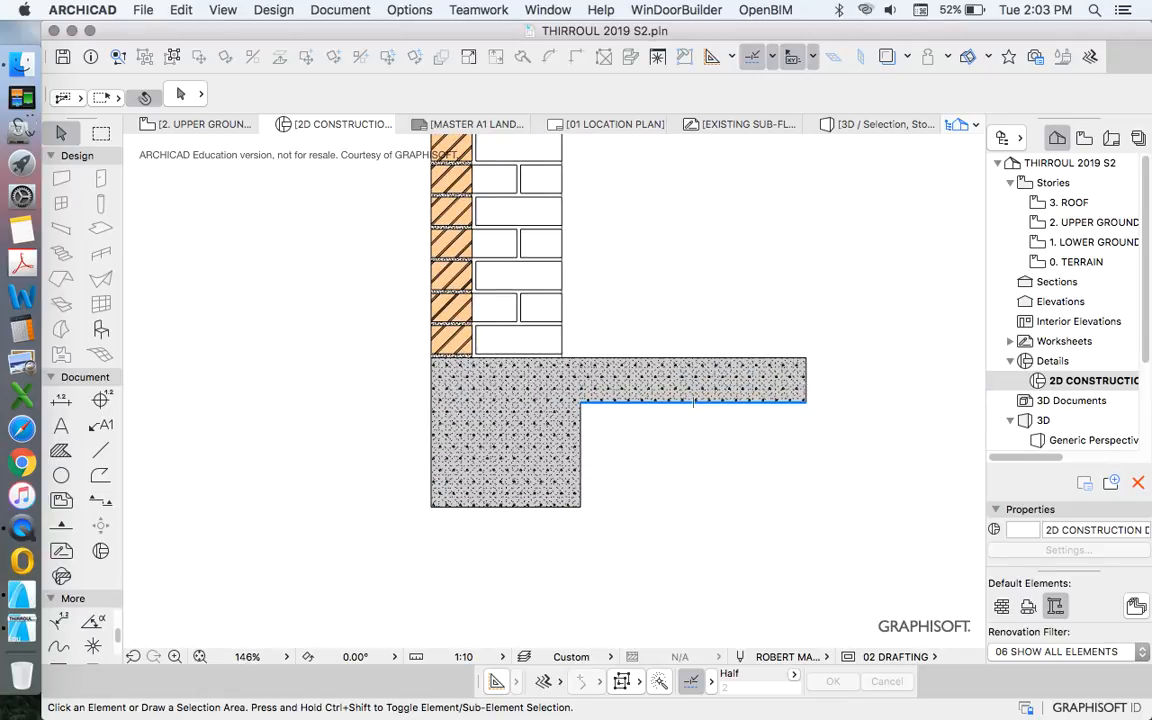
pyautogui.scroll(3, 693, 401)
pyautogui.scroll(3, 674, 437)
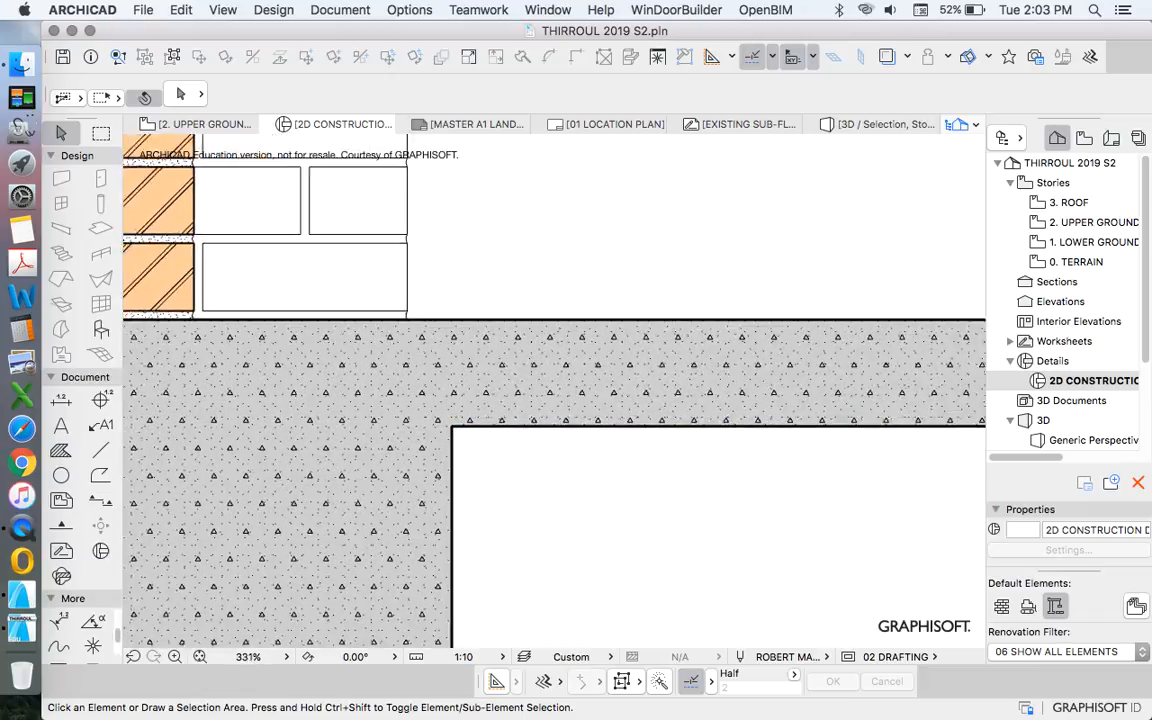
pyautogui.scroll(-3, 674, 415)
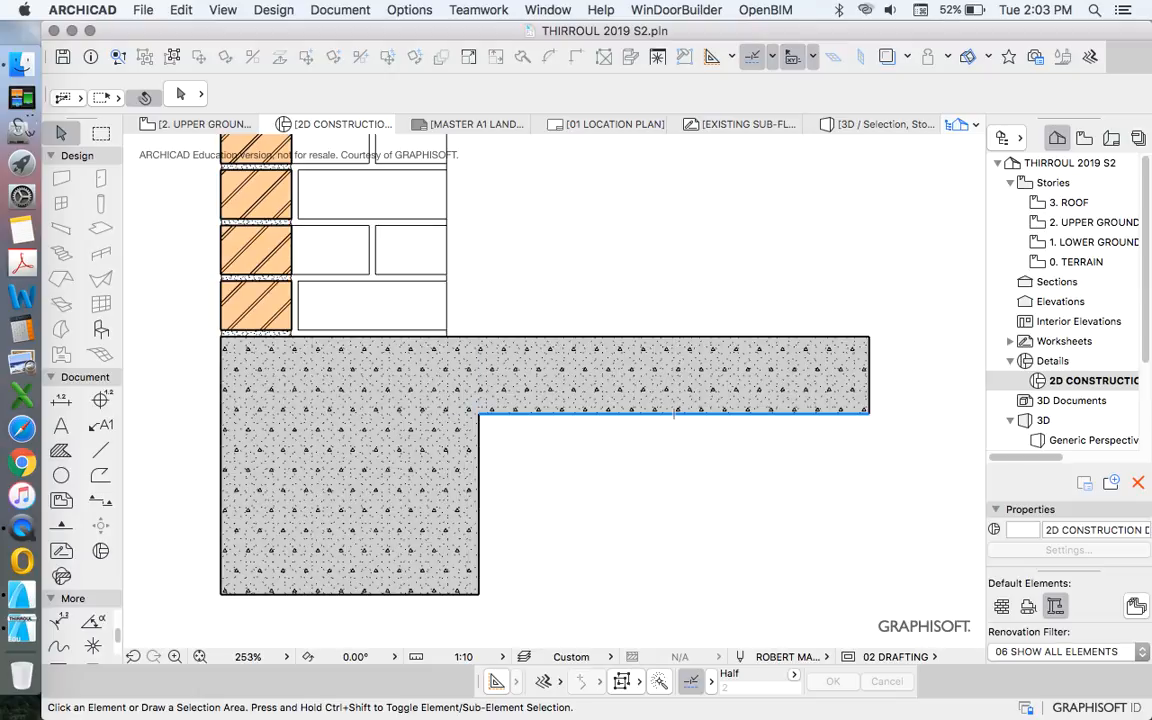
pyautogui.scroll(2, 674, 412)
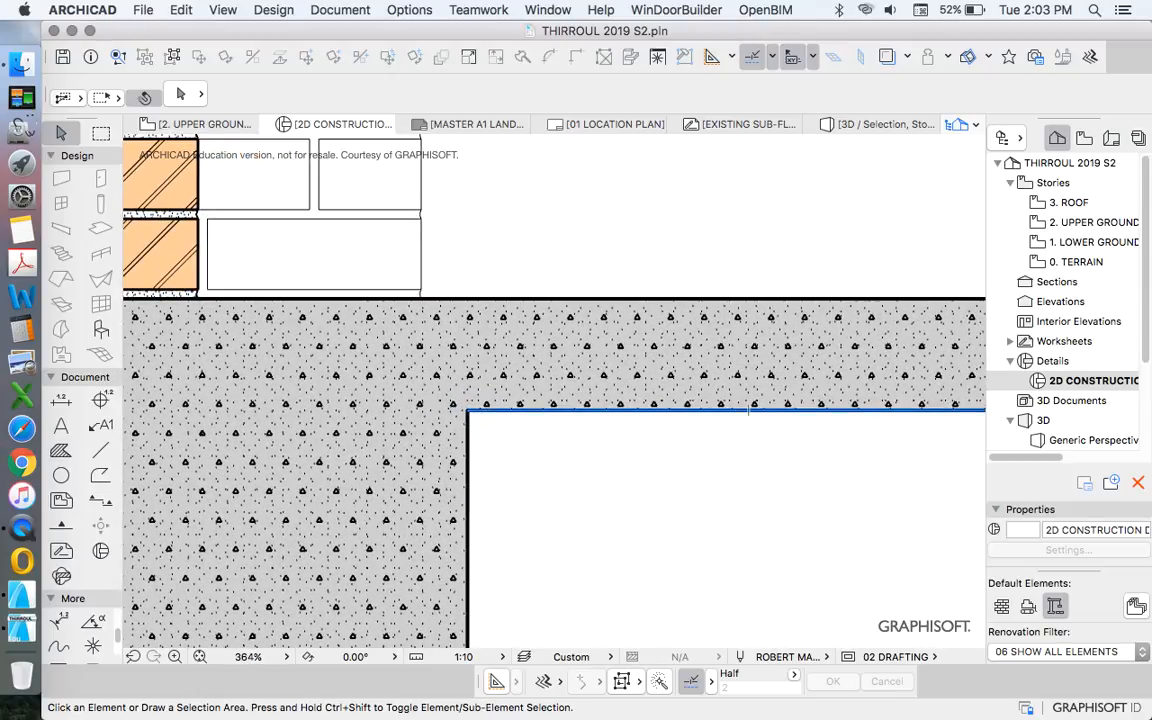
pyautogui.scroll(-2, 748, 410)
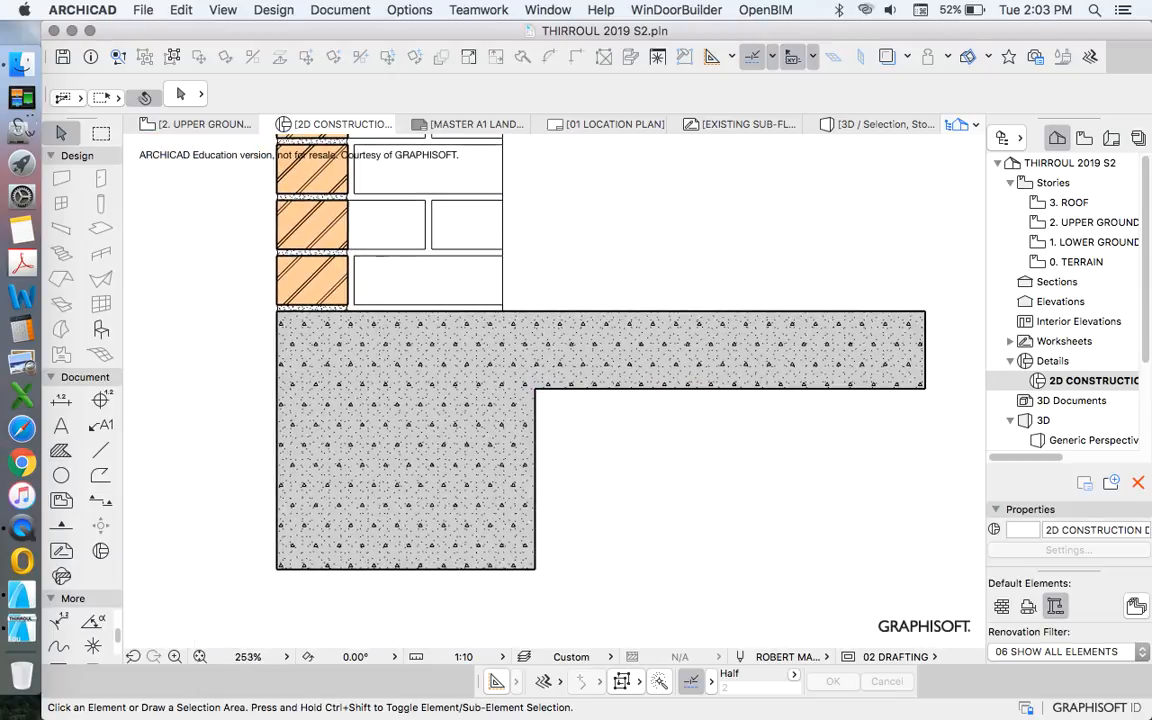
pyautogui.scroll(1, 730, 388)
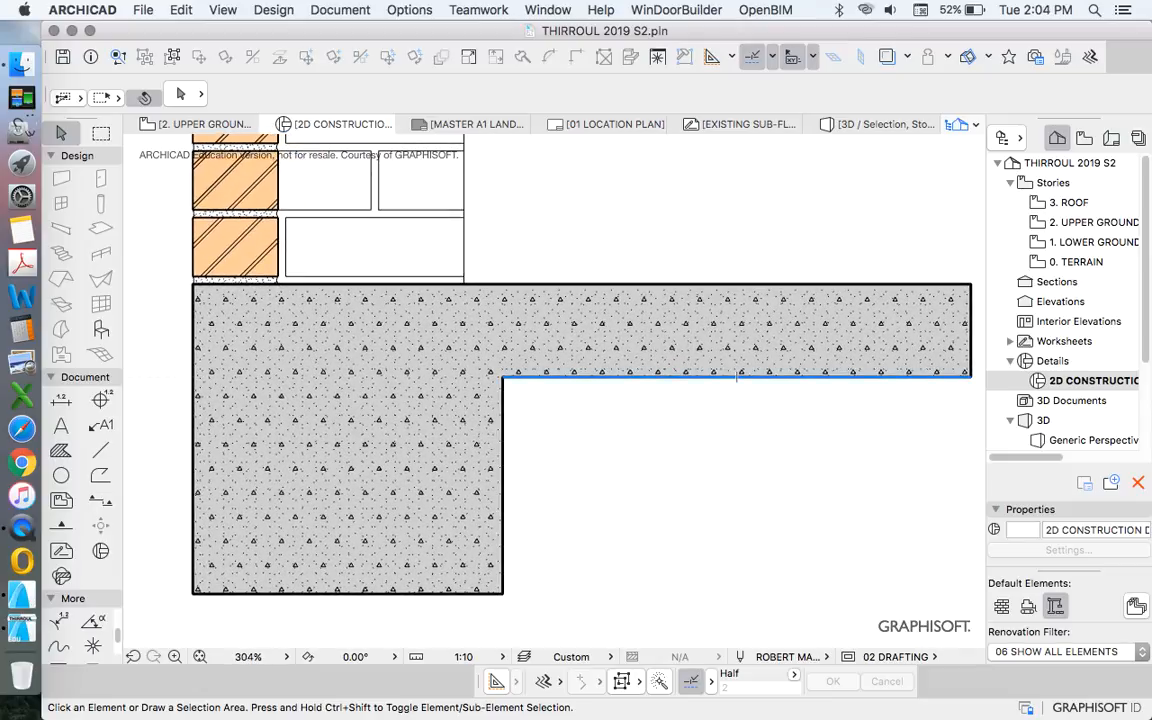
# With the Line tool active, change special snap points from halfway to Distance 100.
pyautogui.click(100, 450)
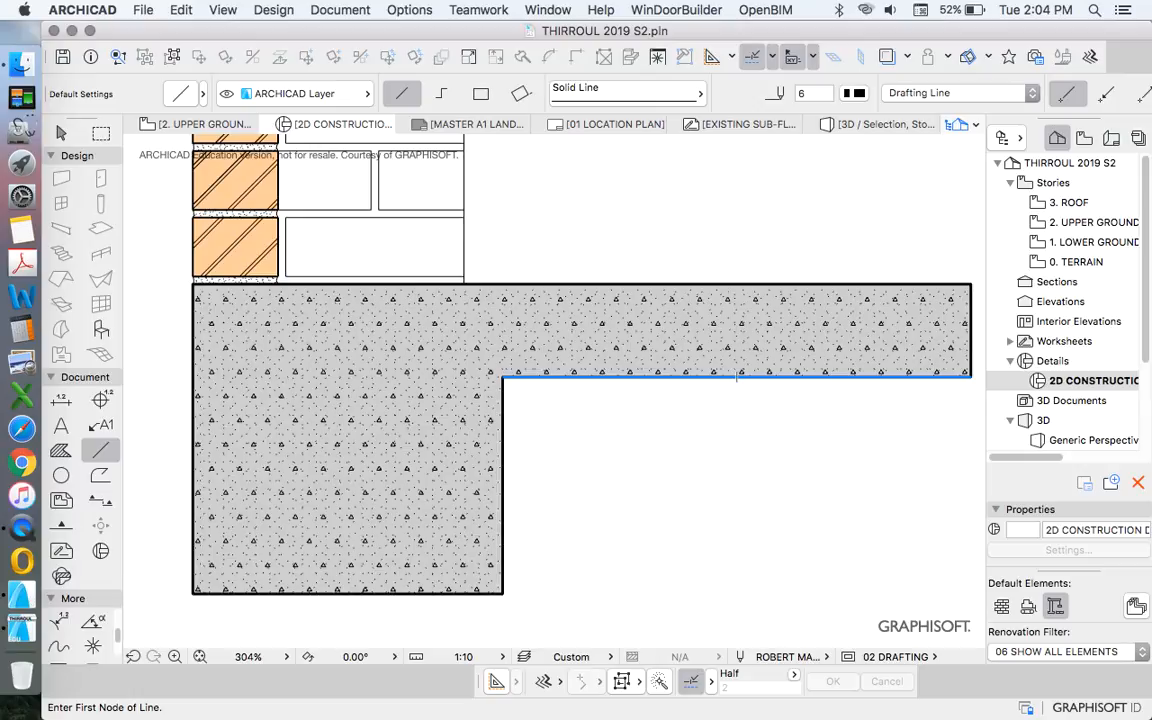
pyautogui.click(794, 675)
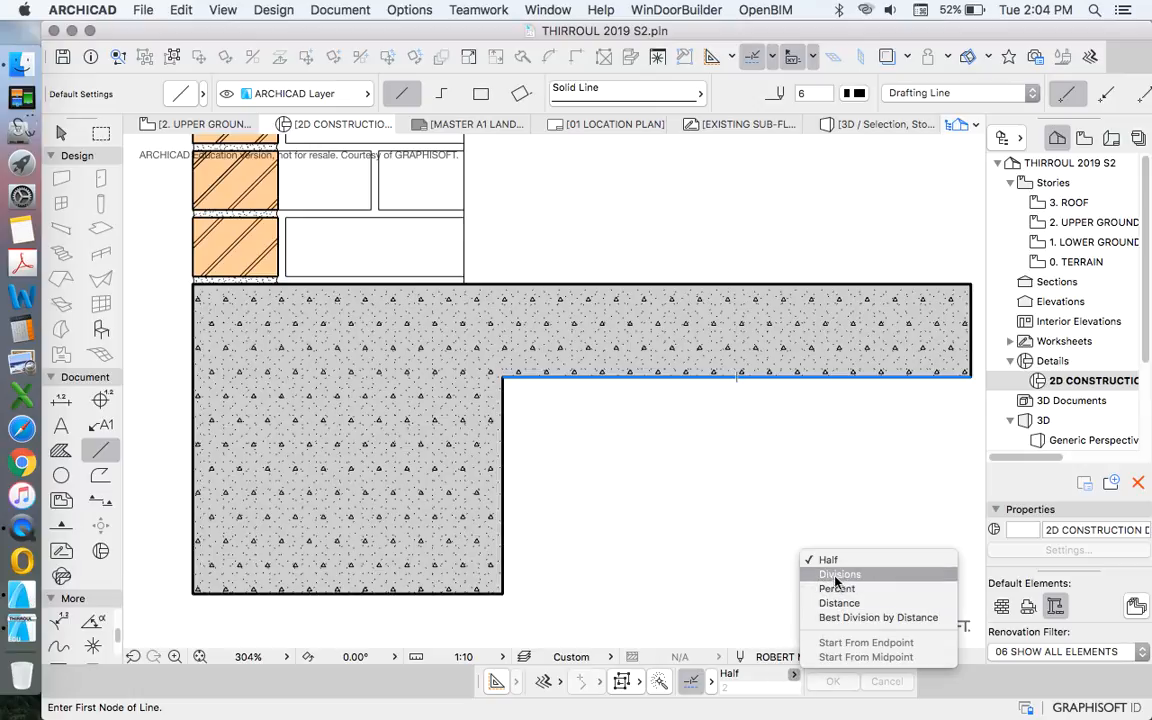
pyautogui.click(798, 504)
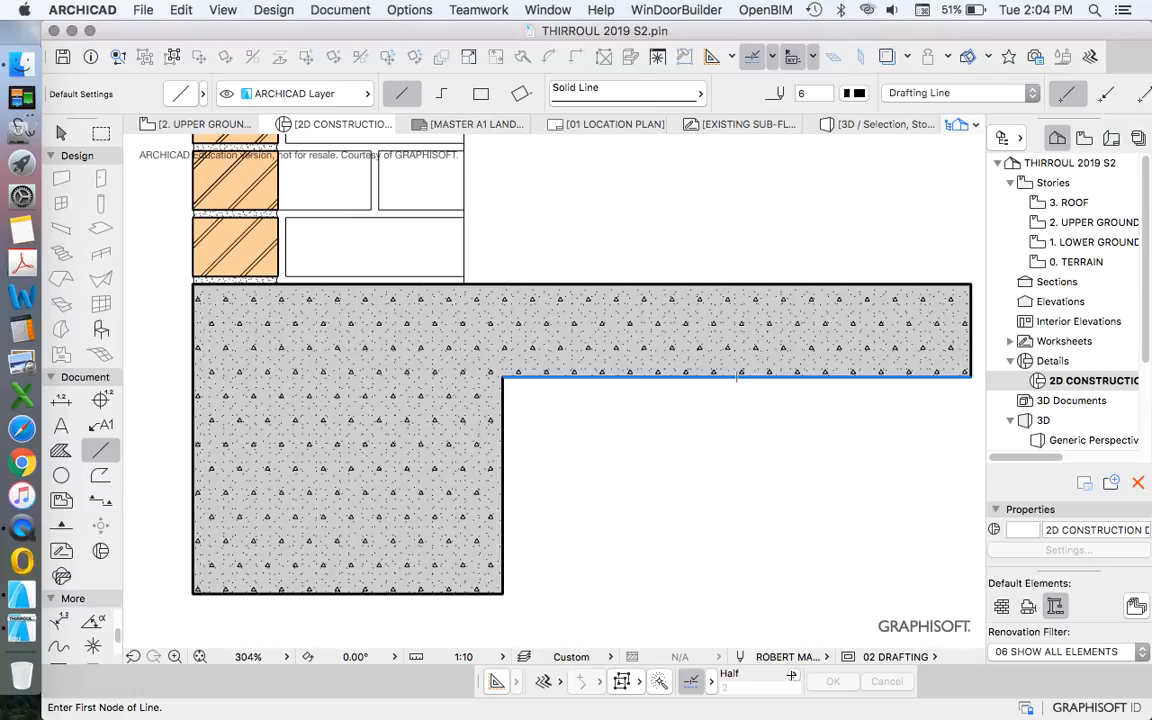
pyautogui.click(795, 677)
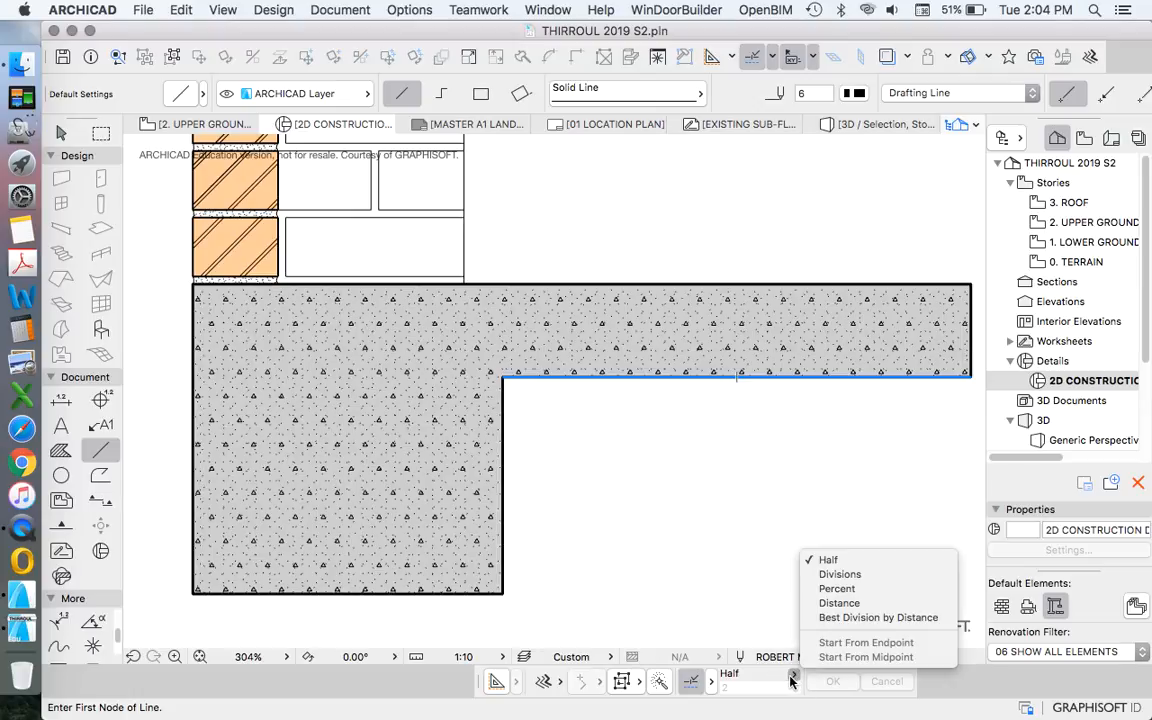
pyautogui.click(839, 604)
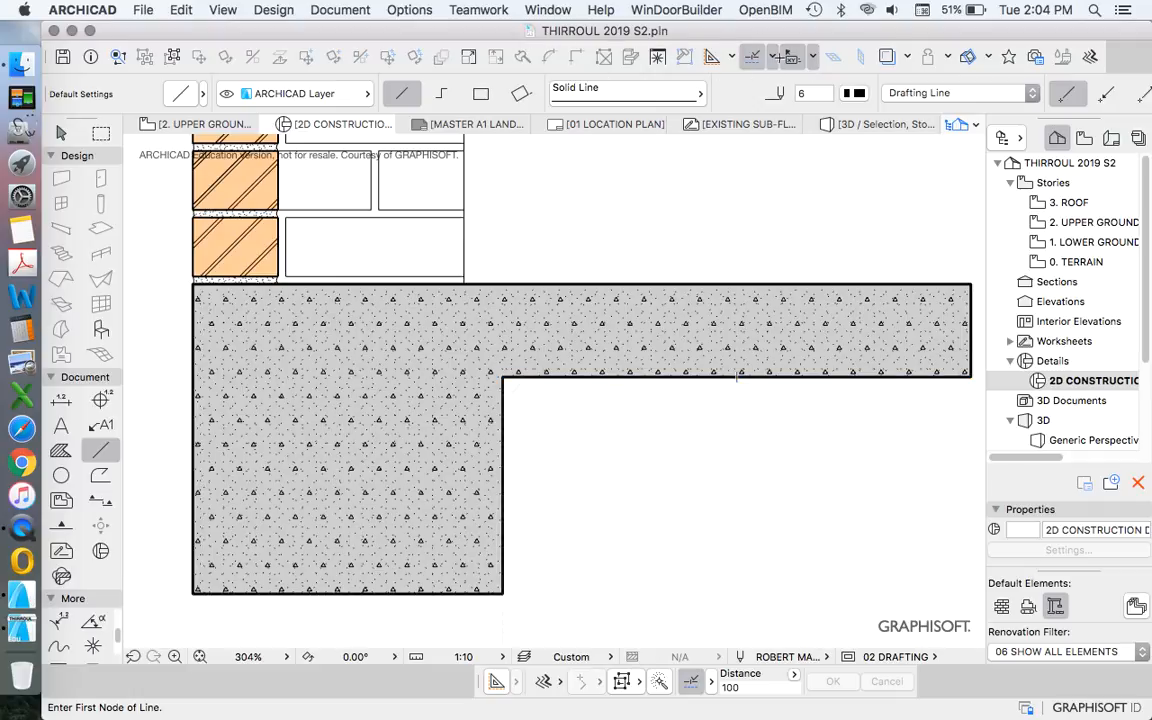
pyautogui.press('Escape')
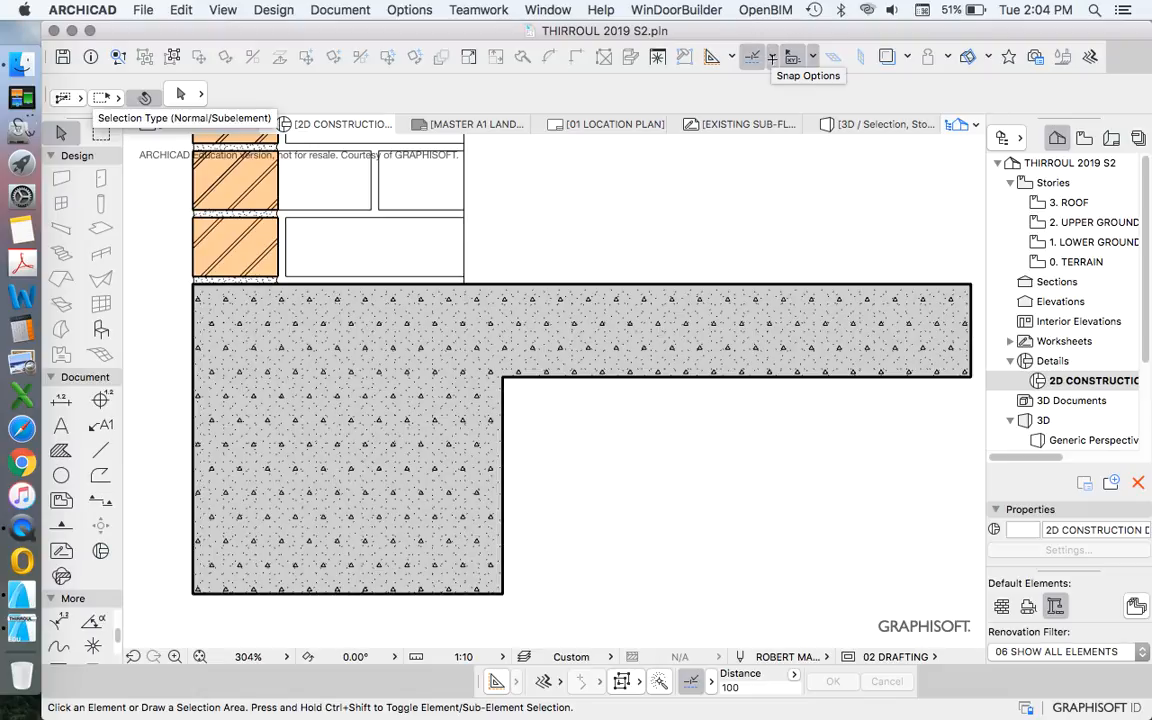
pyautogui.click(774, 58)
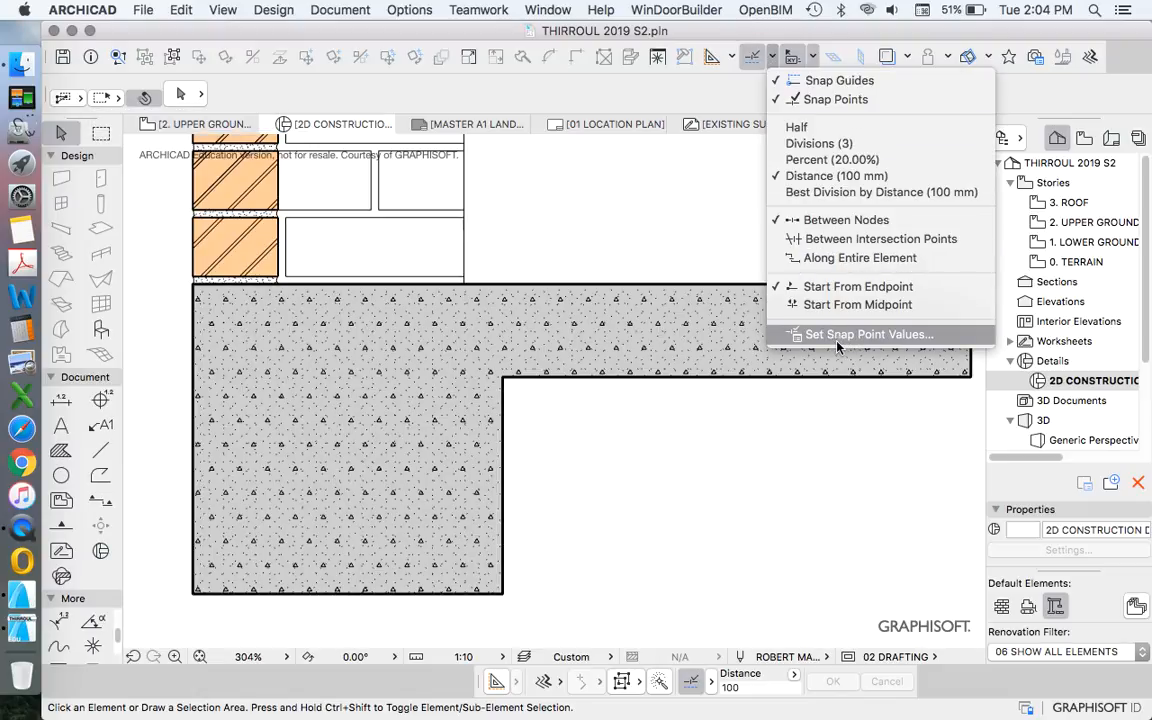
pyautogui.click(866, 337)
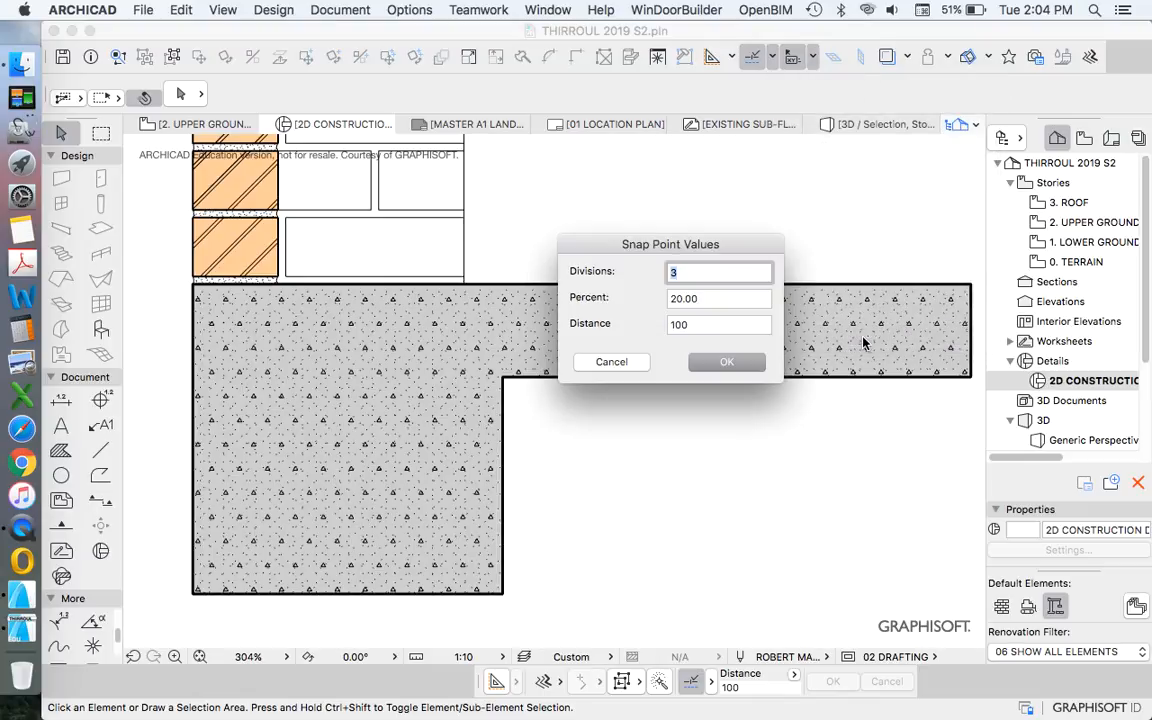
pyautogui.click(611, 361)
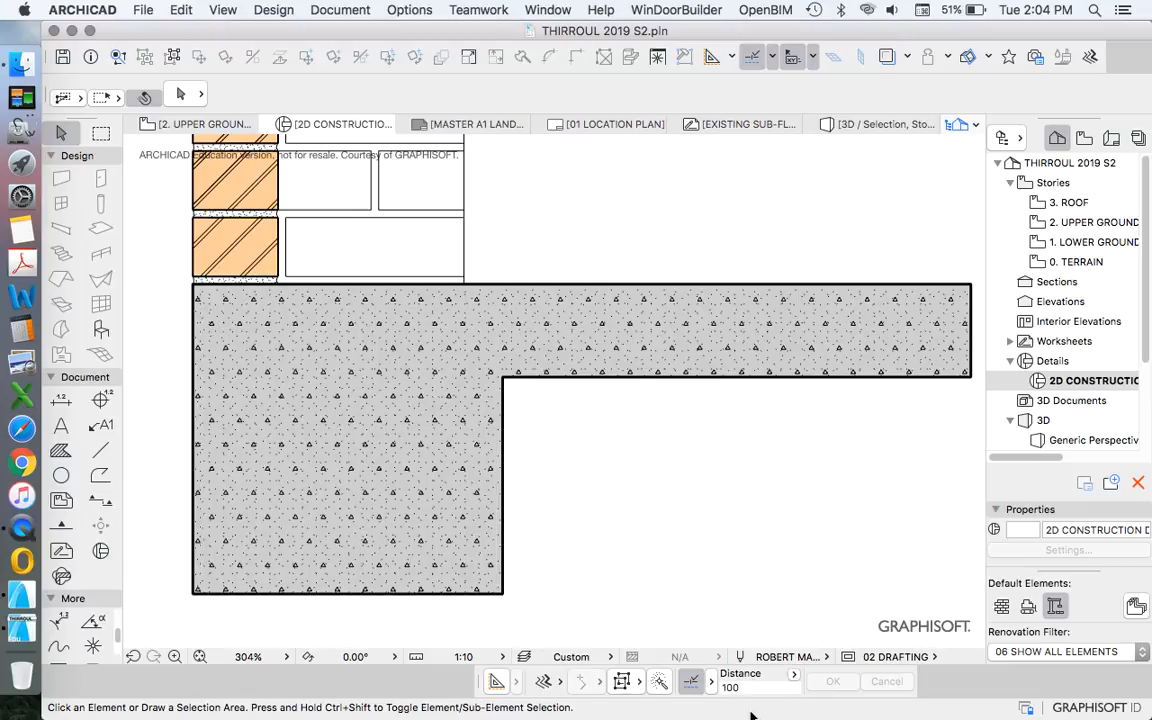
# Draw a 45° line from 100 down the footing stem's inner edge to the slab underside.
pyautogui.click(100, 450)
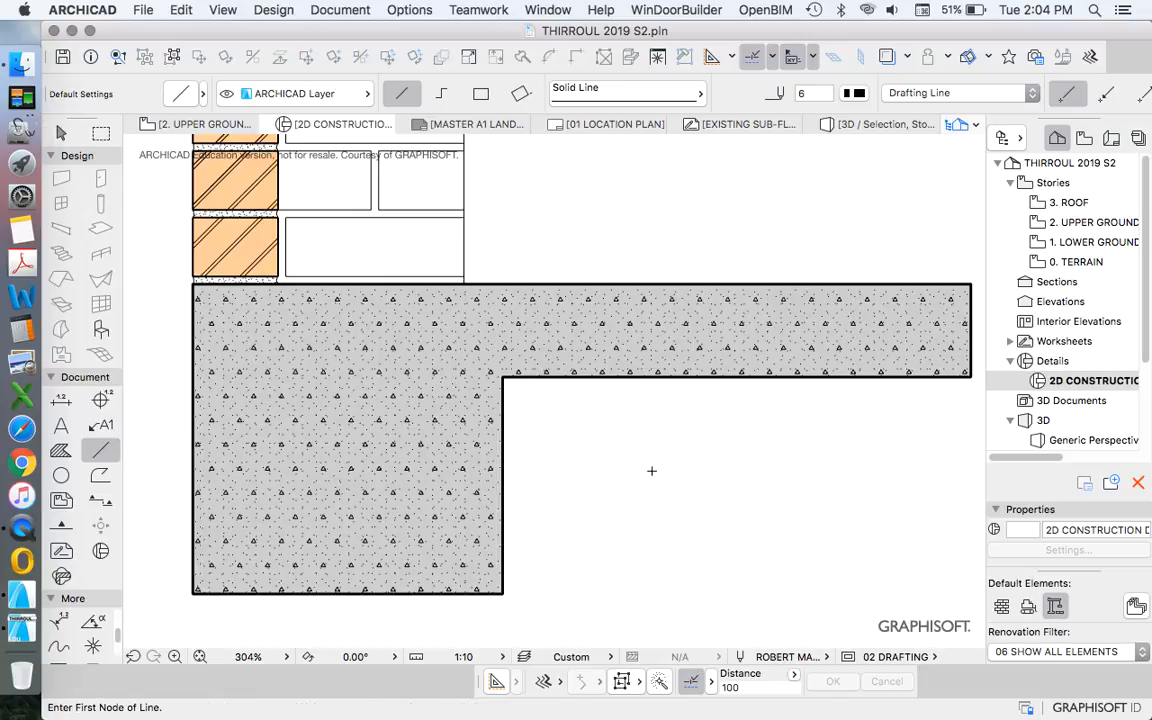
pyautogui.click(794, 677)
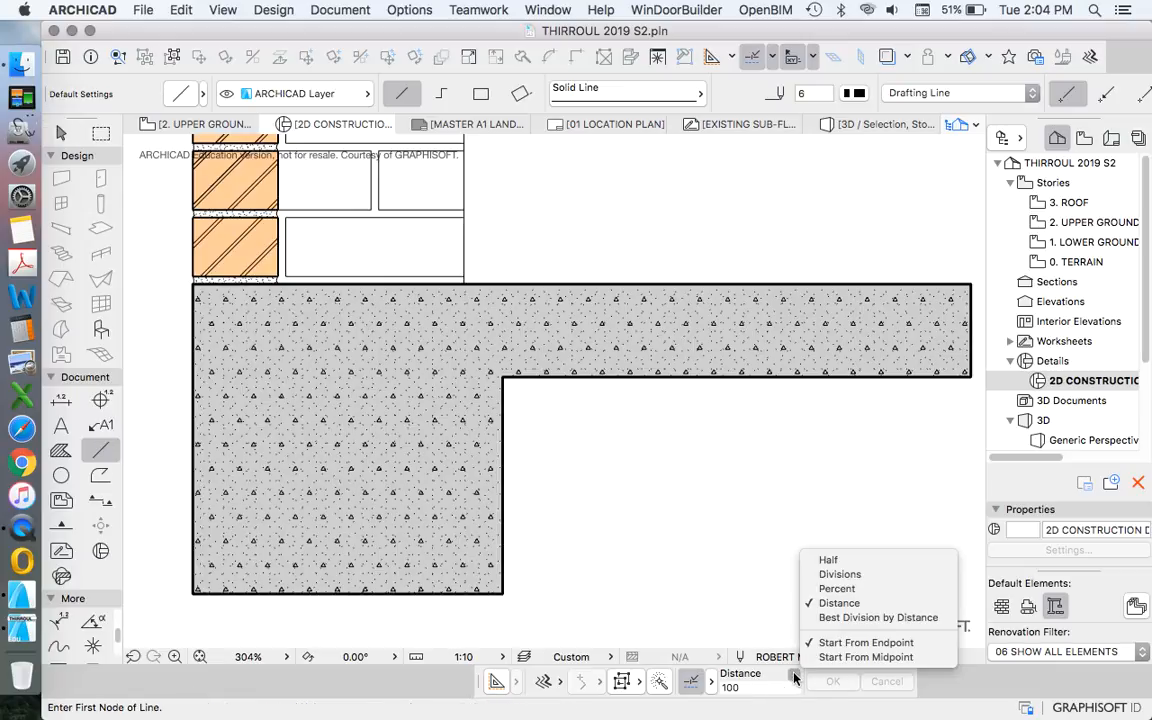
pyautogui.click(710, 491)
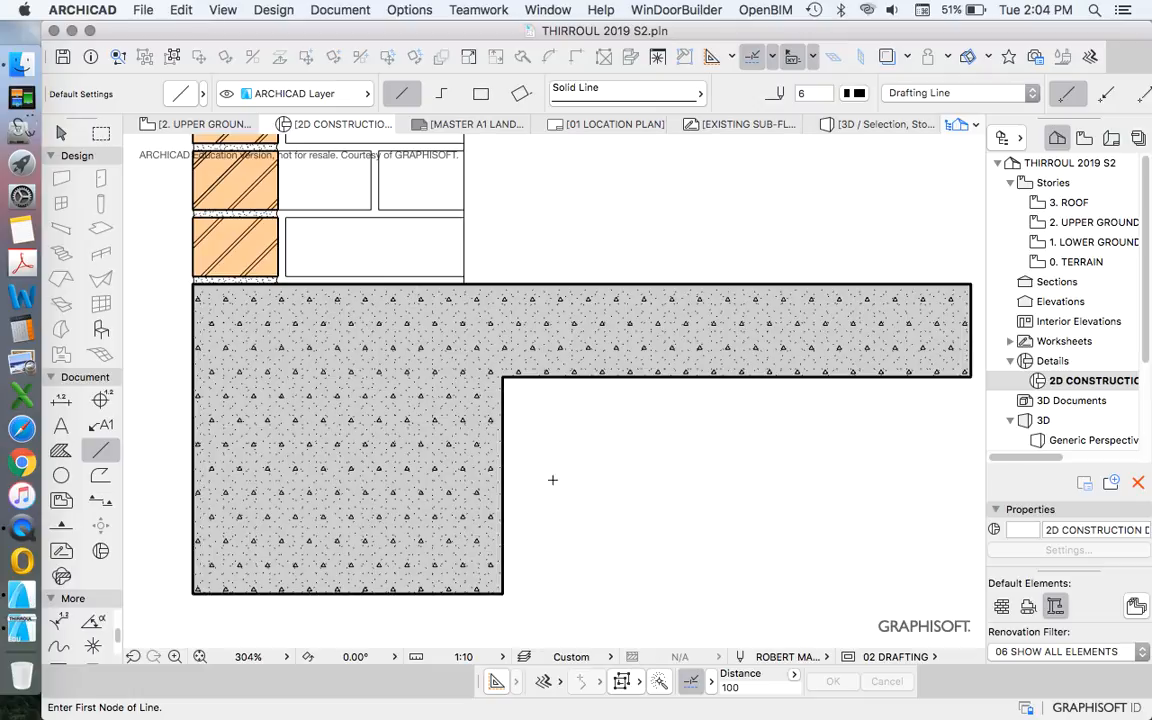
pyautogui.scroll(2, 548, 468)
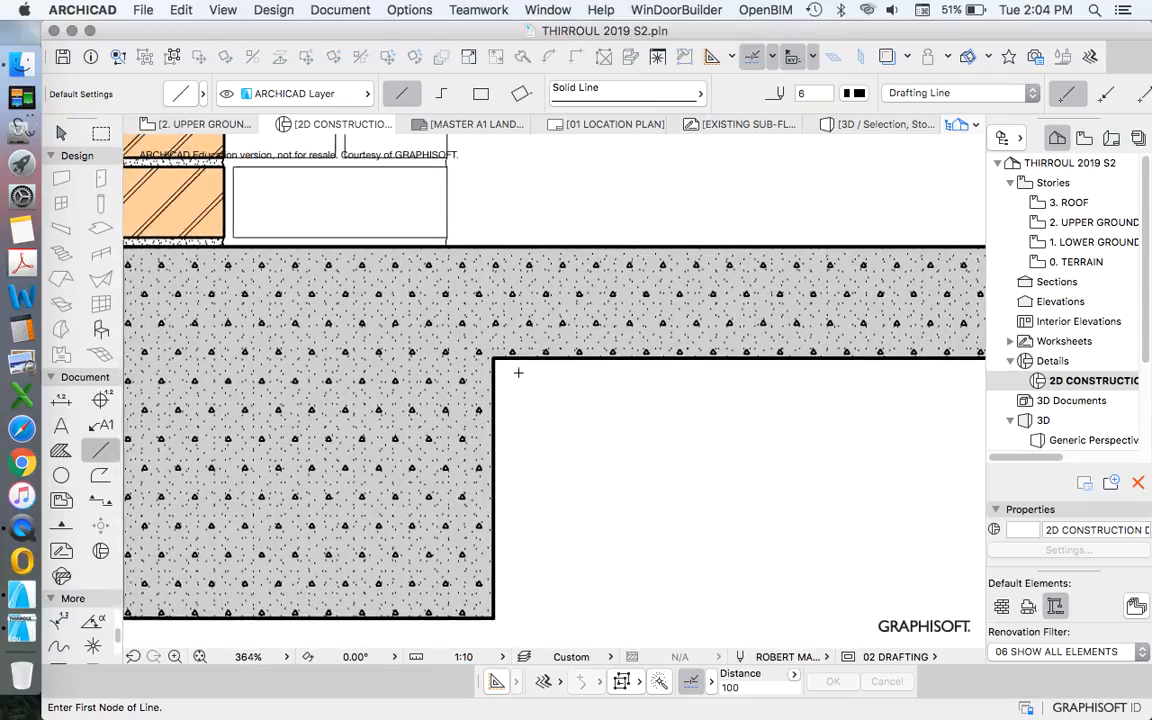
pyautogui.scroll(-2, 517, 373)
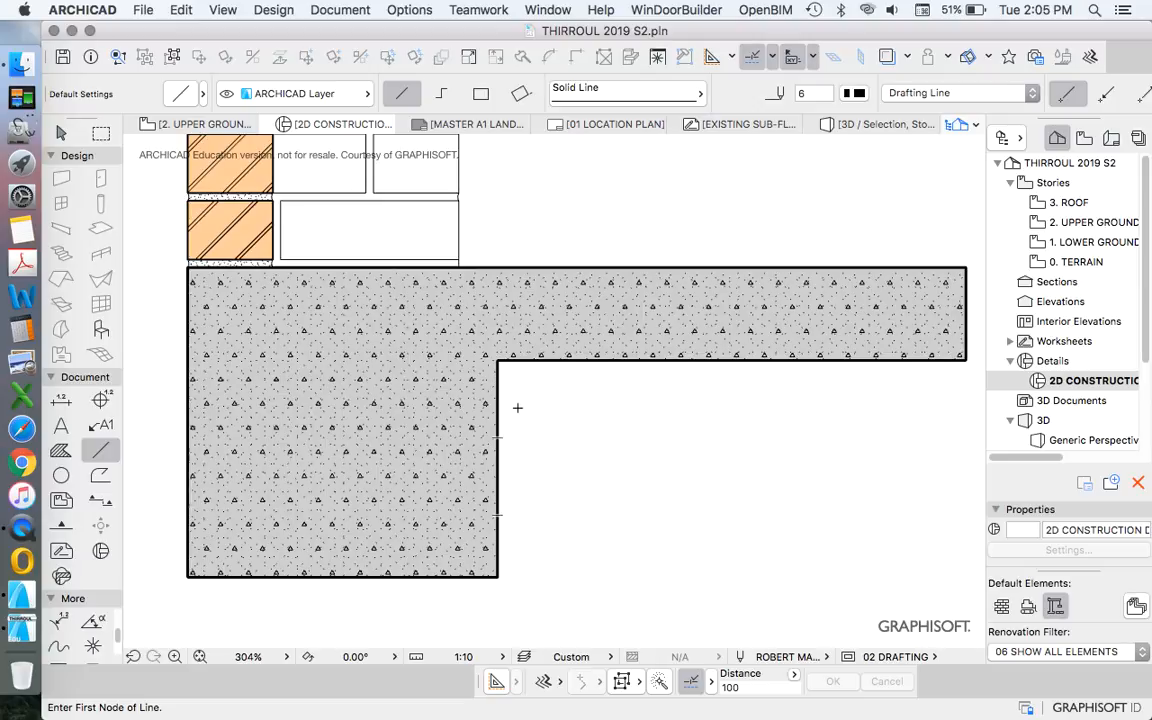
pyautogui.click(497, 437)
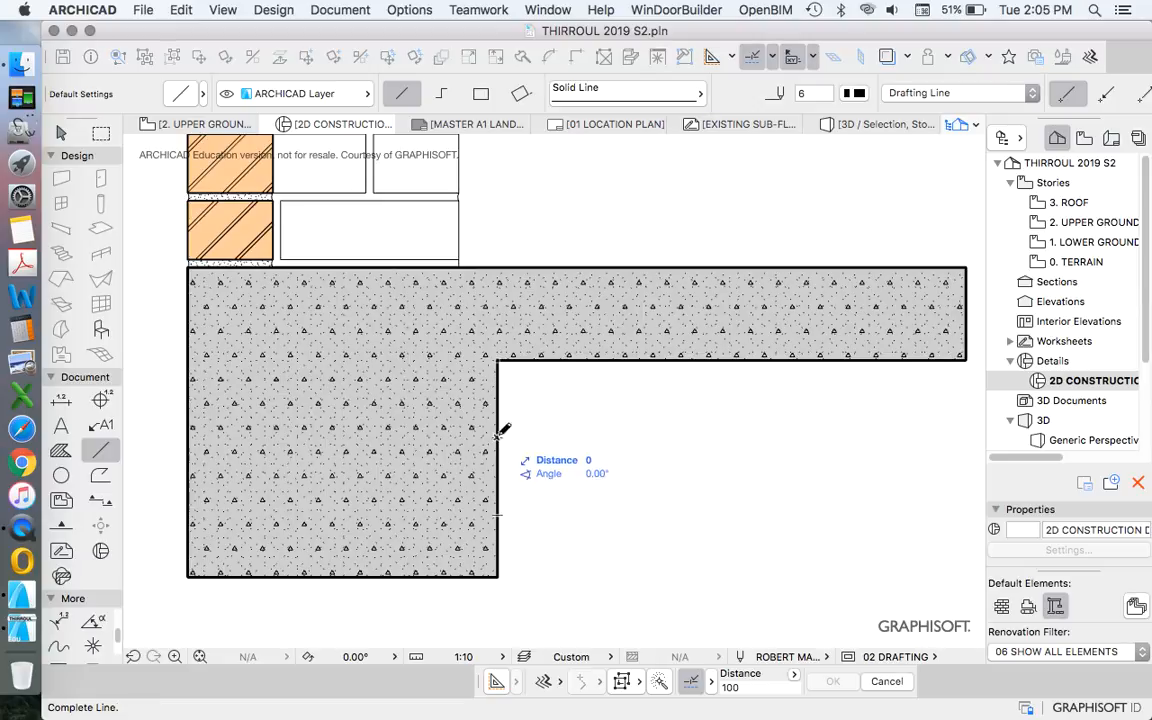
pyautogui.click(577, 357)
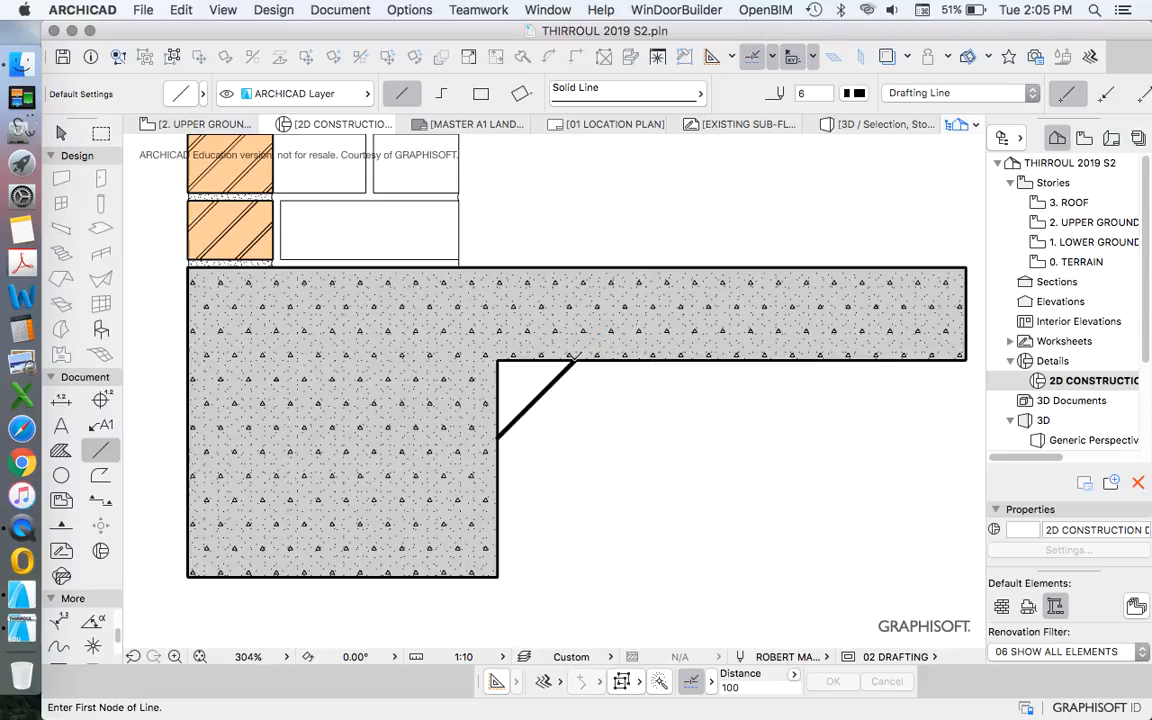
pyautogui.scroll(-5, 640, 398)
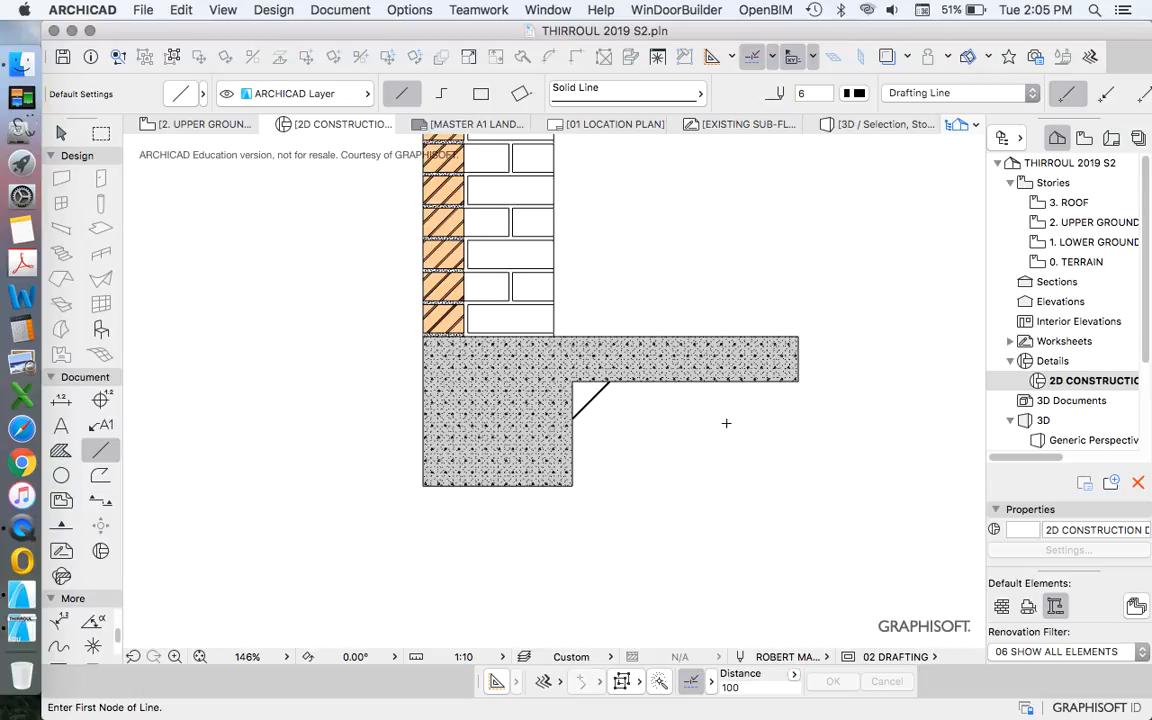
# Add the white inside-corner triangle to the concrete fill using Add to Polygon and Magic Wand.
pyautogui.press('Escape')
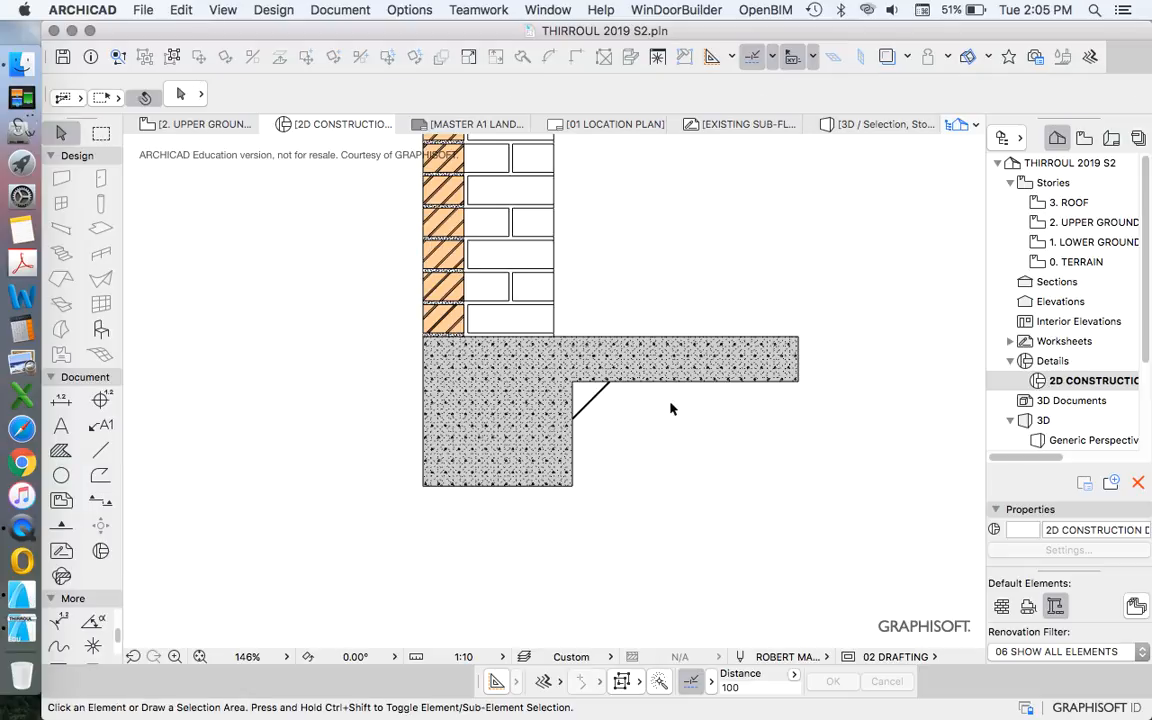
pyautogui.scroll(5, 669, 404)
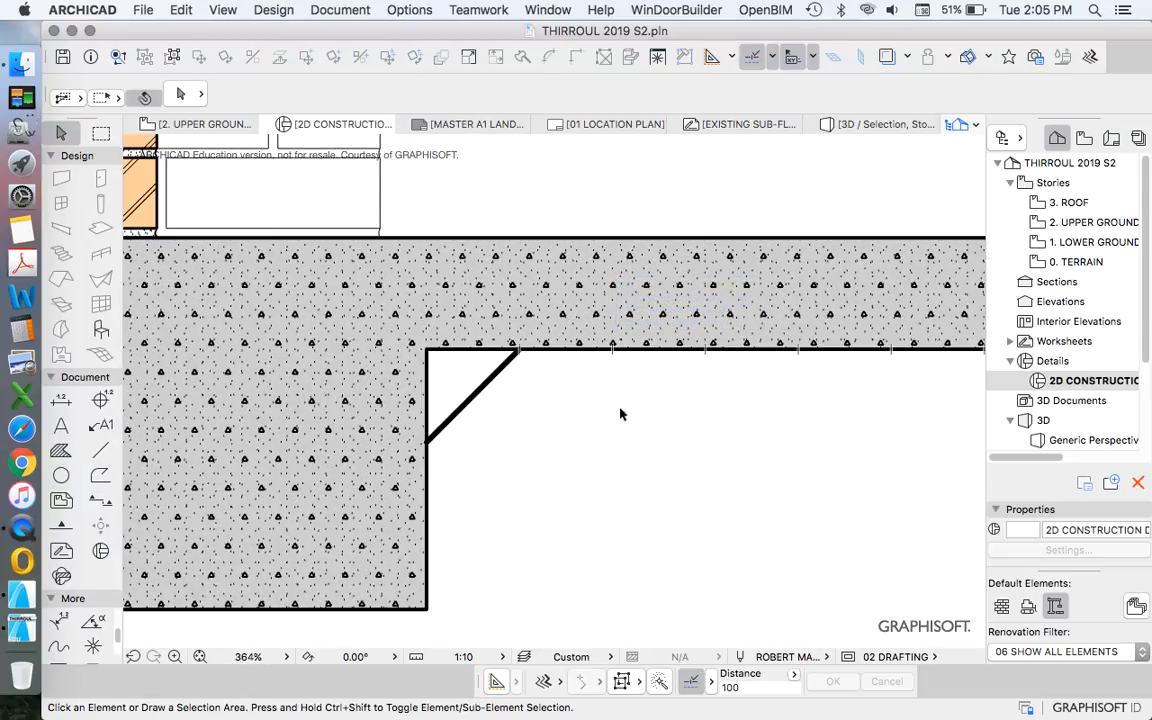
pyautogui.scroll(-4, 603, 440)
pyautogui.scroll(4, 603, 452)
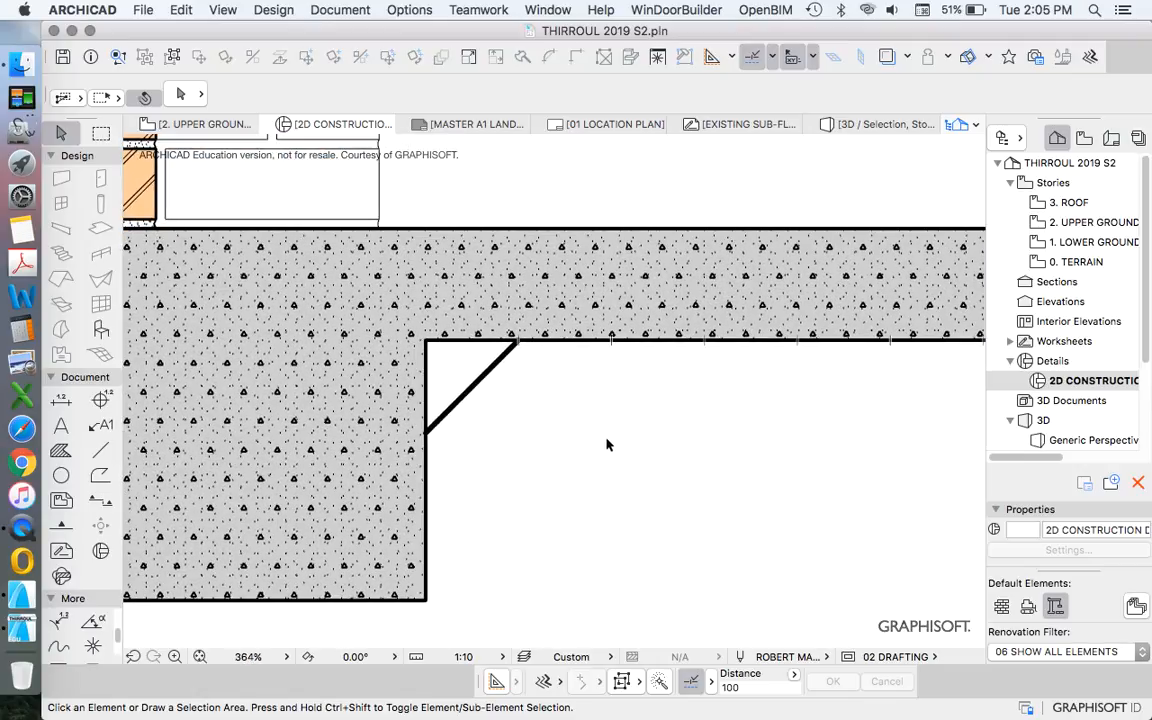
pyautogui.click(462, 343)
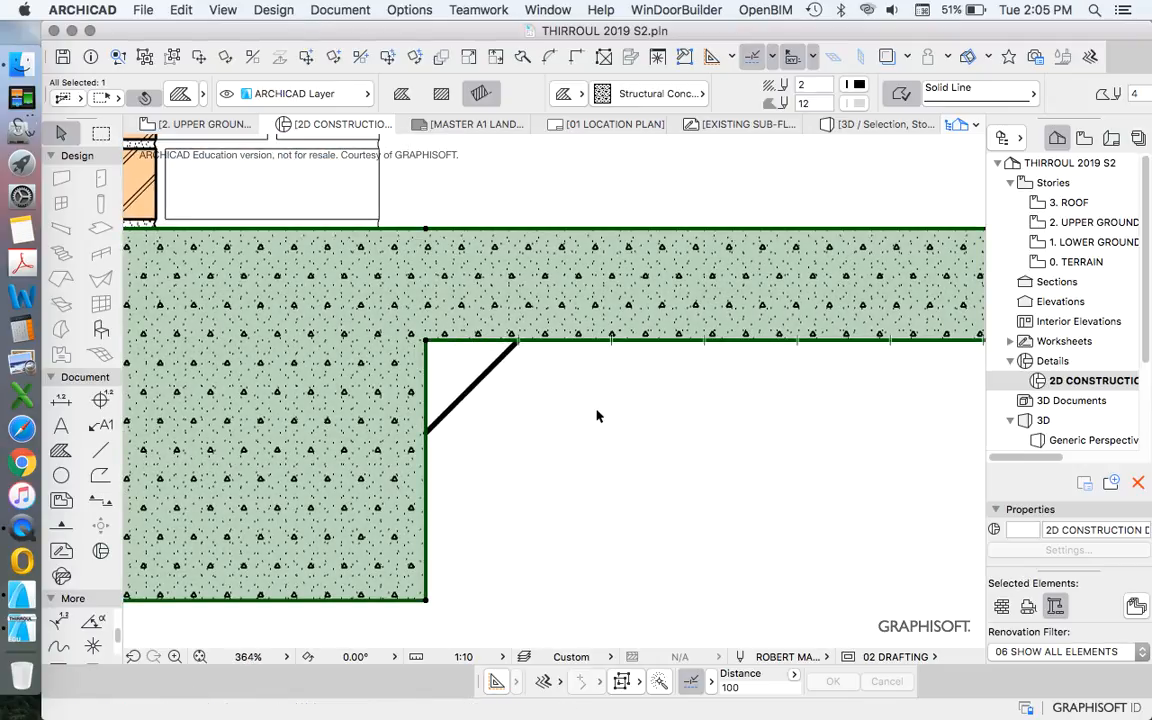
pyautogui.click(459, 345)
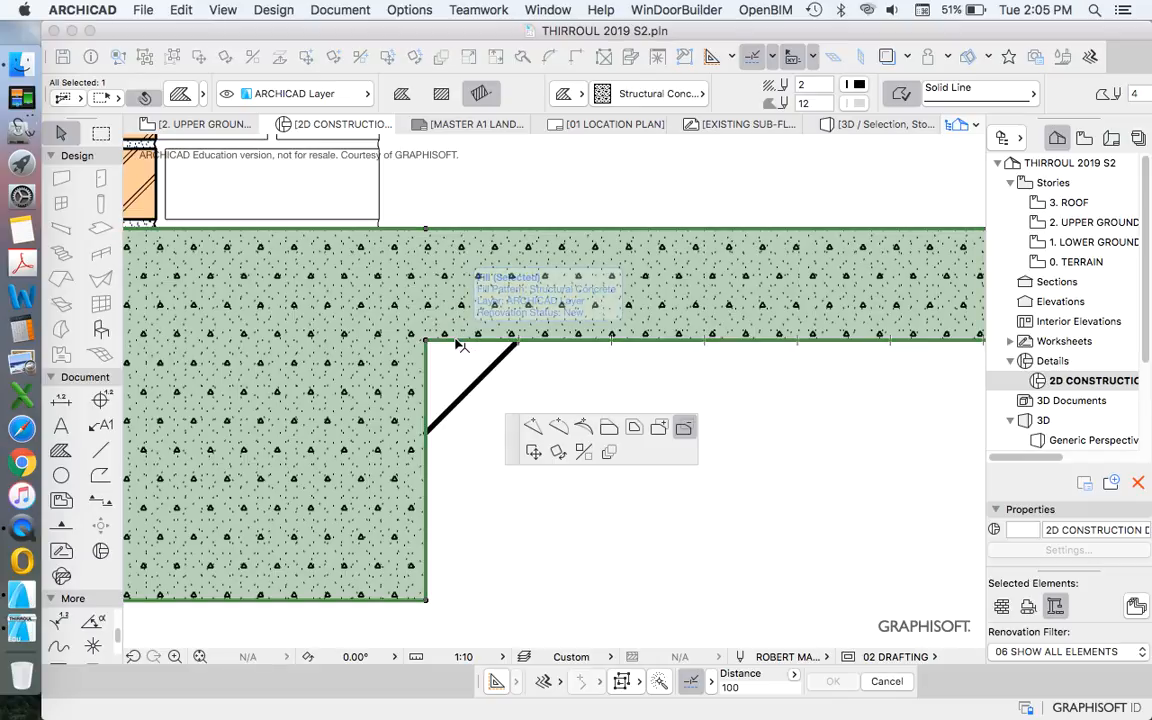
pyautogui.click(660, 429)
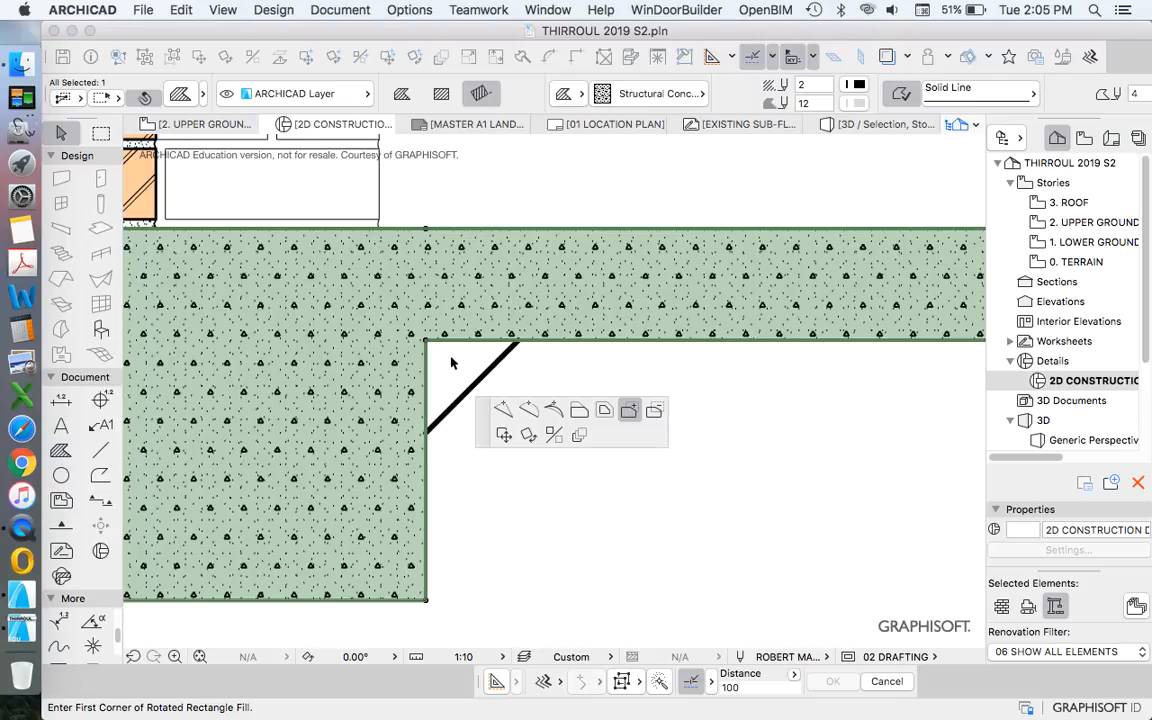
pyautogui.press('space')
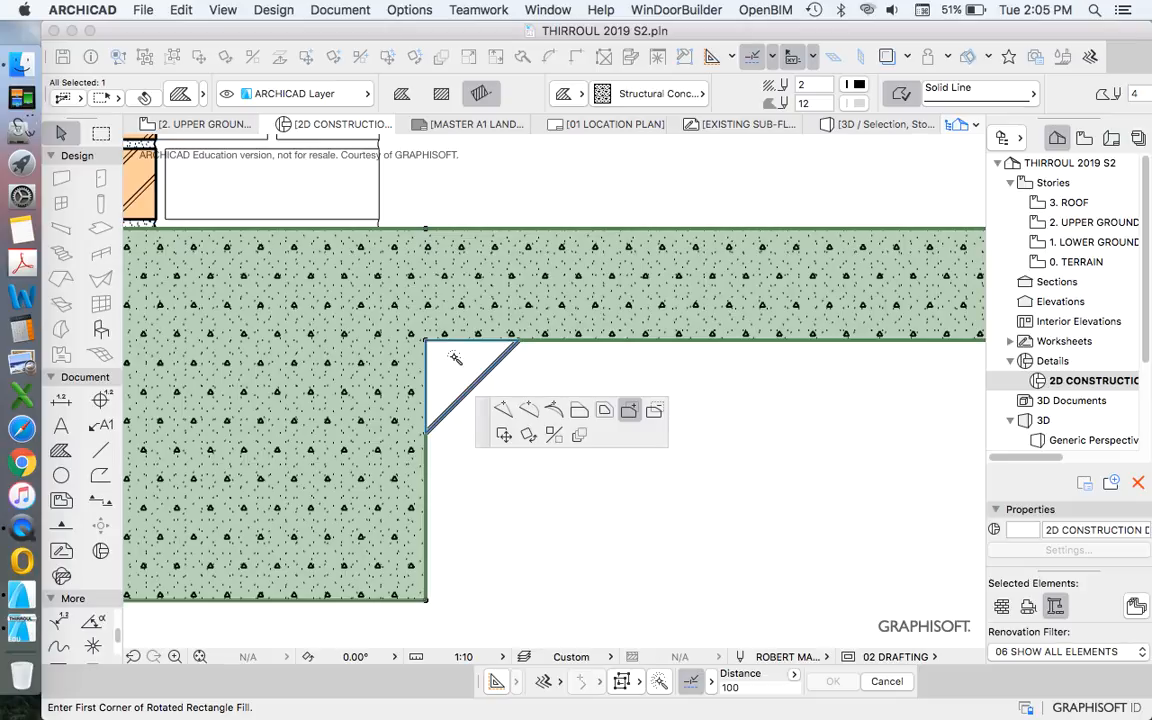
pyautogui.click(455, 358)
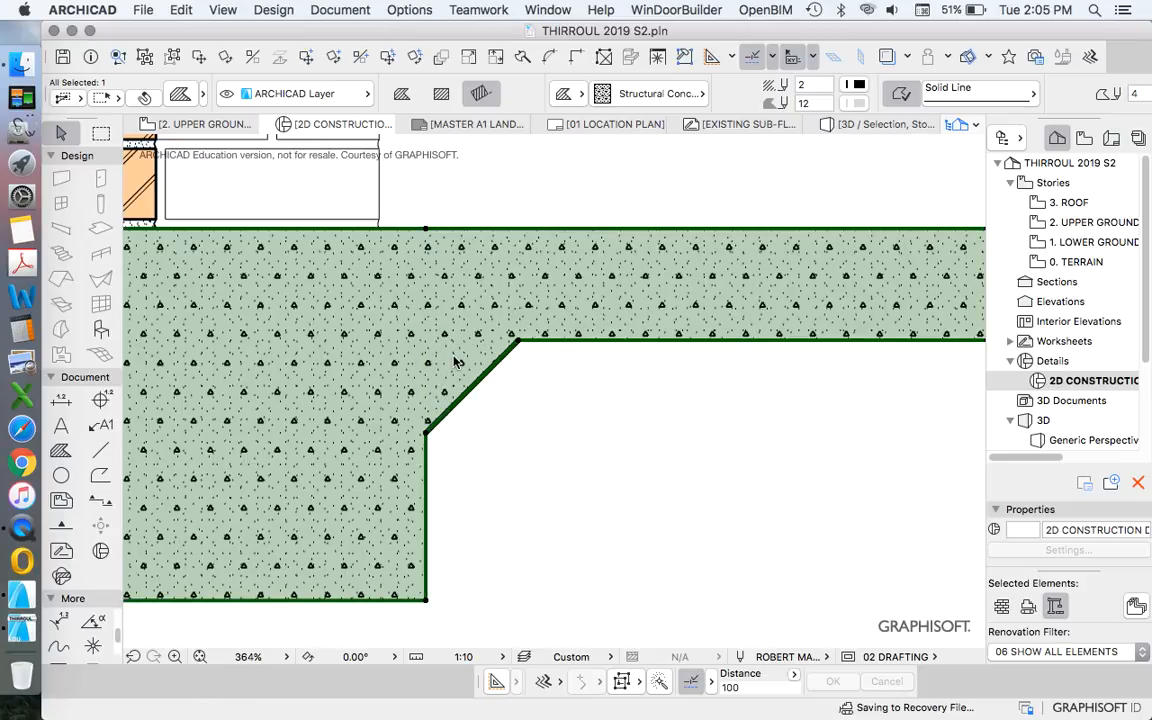
pyautogui.click(480, 381)
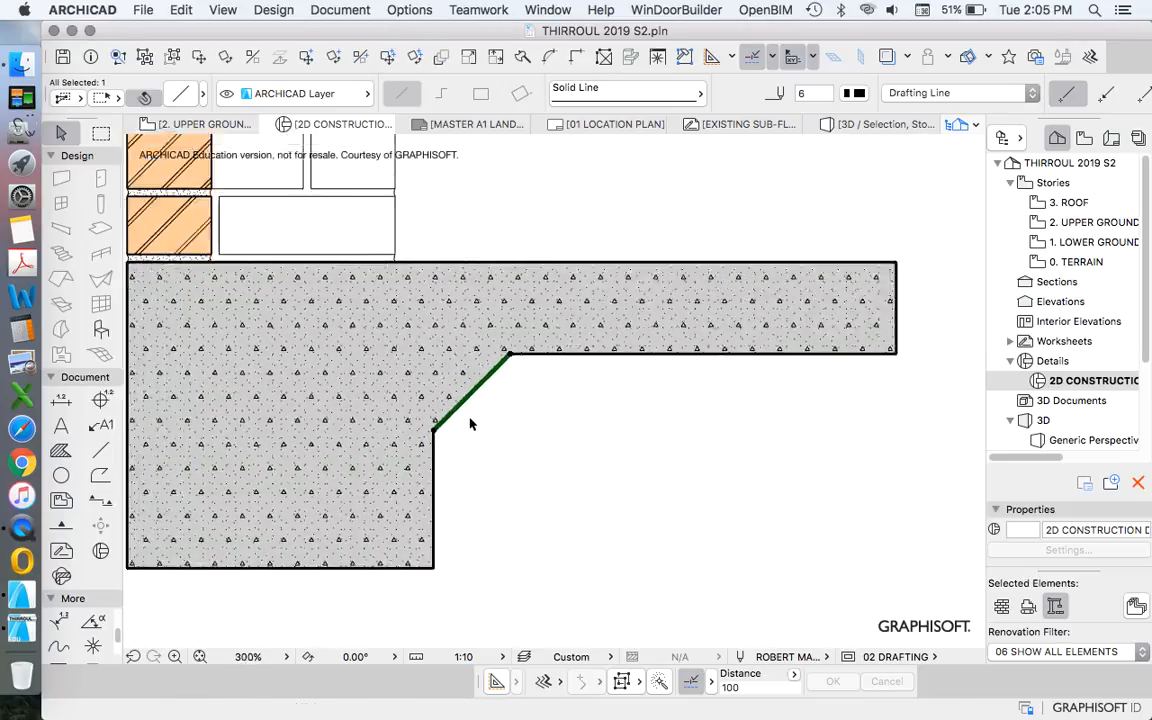
pyautogui.scroll(-1, 470, 424)
pyautogui.click(519, 437)
pyautogui.click(105, 450)
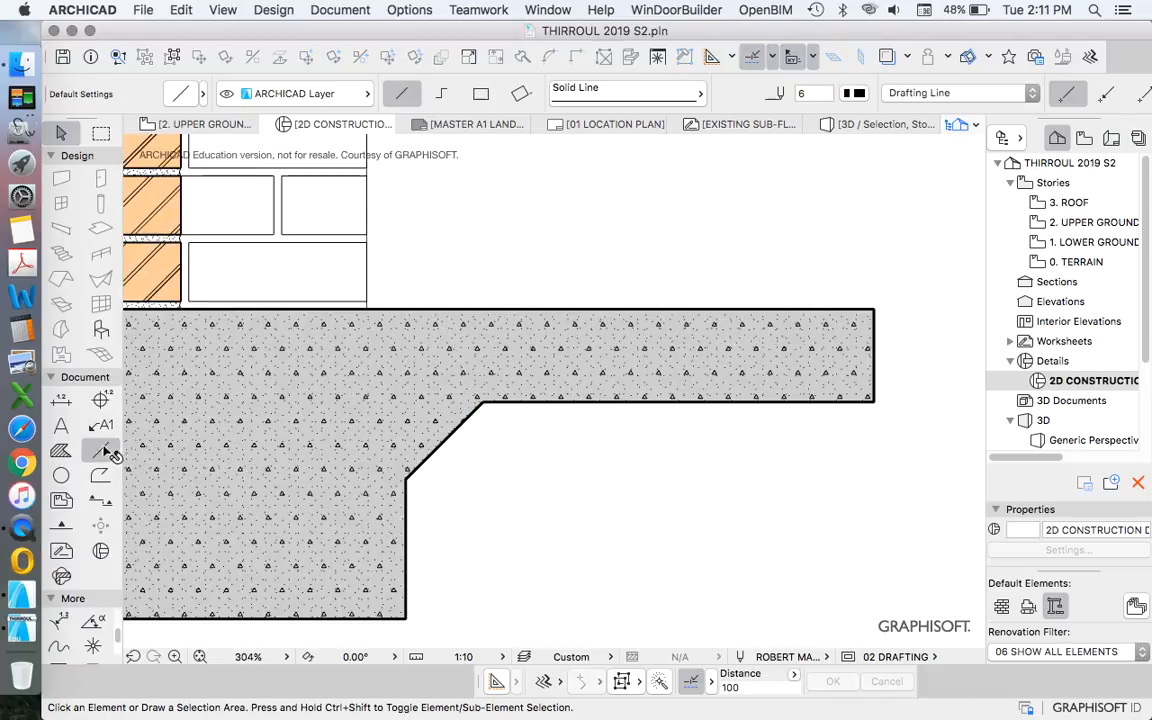
# Draw lines along the 45° chamfer between the footing stem and the slab underside.
pyautogui.click(405, 478)
pyautogui.click(463, 423)
pyautogui.click(427, 459)
pyautogui.click(462, 424)
pyautogui.scroll(-3, 489, 390)
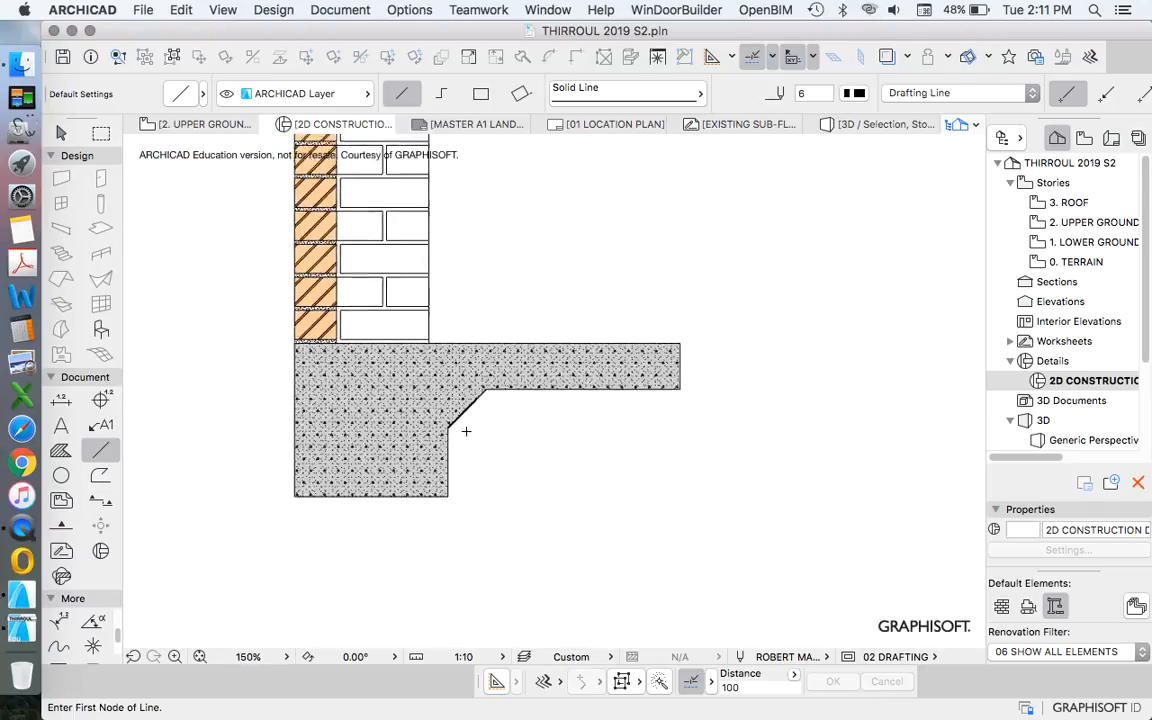
pyautogui.scroll(4, 465, 429)
pyautogui.press('Escape')
pyautogui.scroll(-2, 509, 345)
pyautogui.scroll(3, 498, 358)
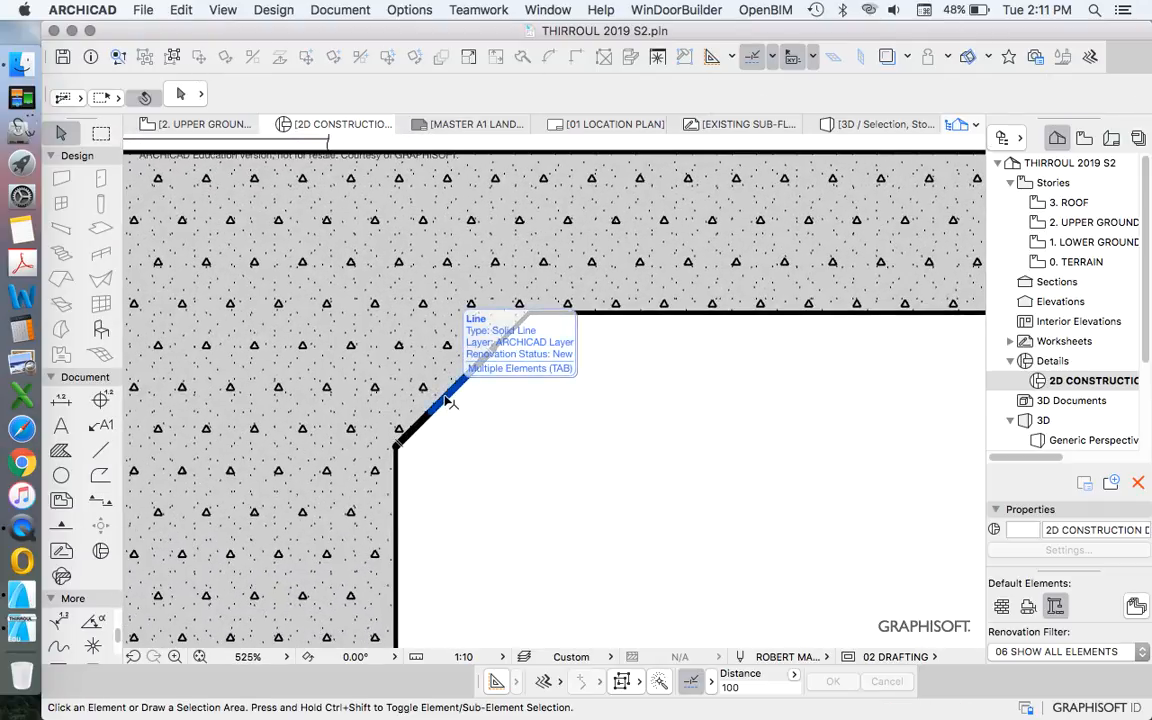
pyautogui.scroll(-3, 462, 405)
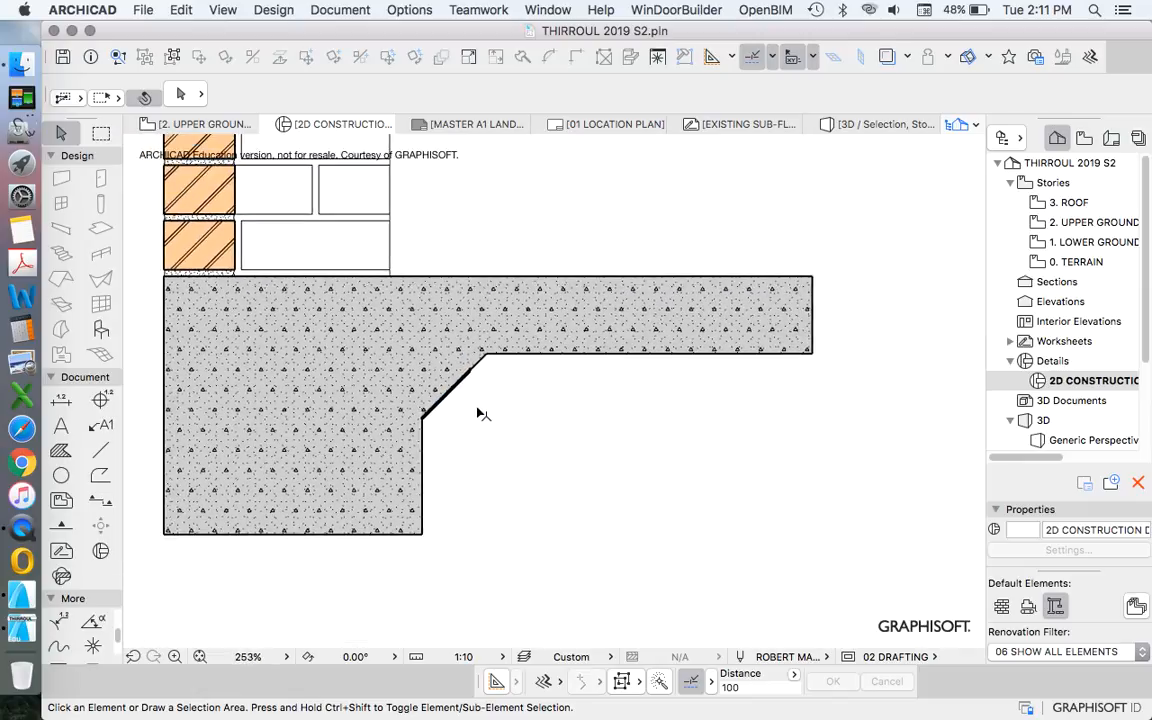
pyautogui.scroll(4, 470, 420)
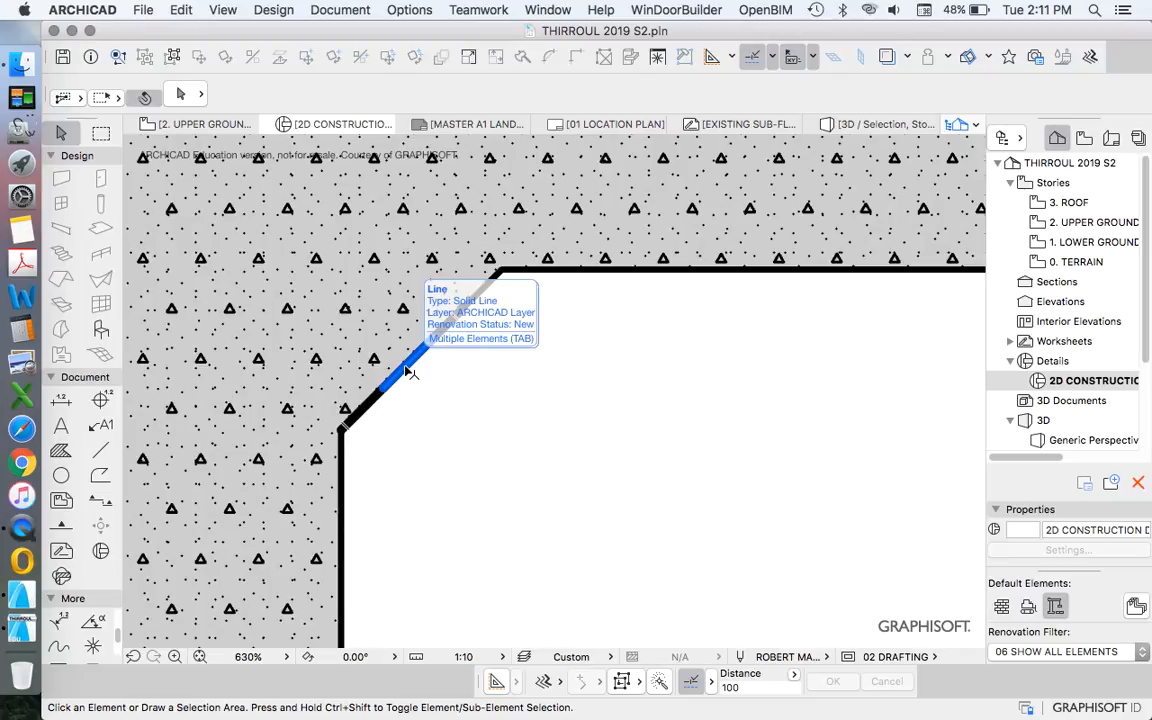
# Tab-cycle pre-selection to check the chamfer line against the concrete fill, then deselect.
pyautogui.press('Tab')
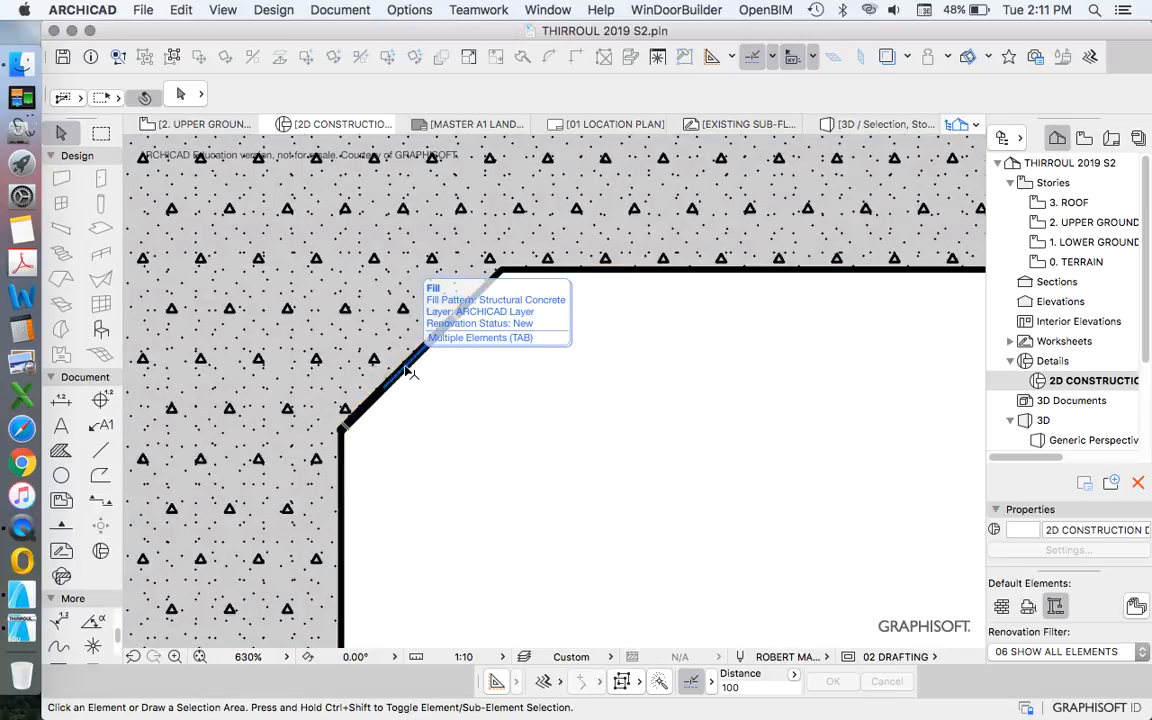
pyautogui.press('Tab')
pyautogui.press('Tab')
pyautogui.press('Tab')
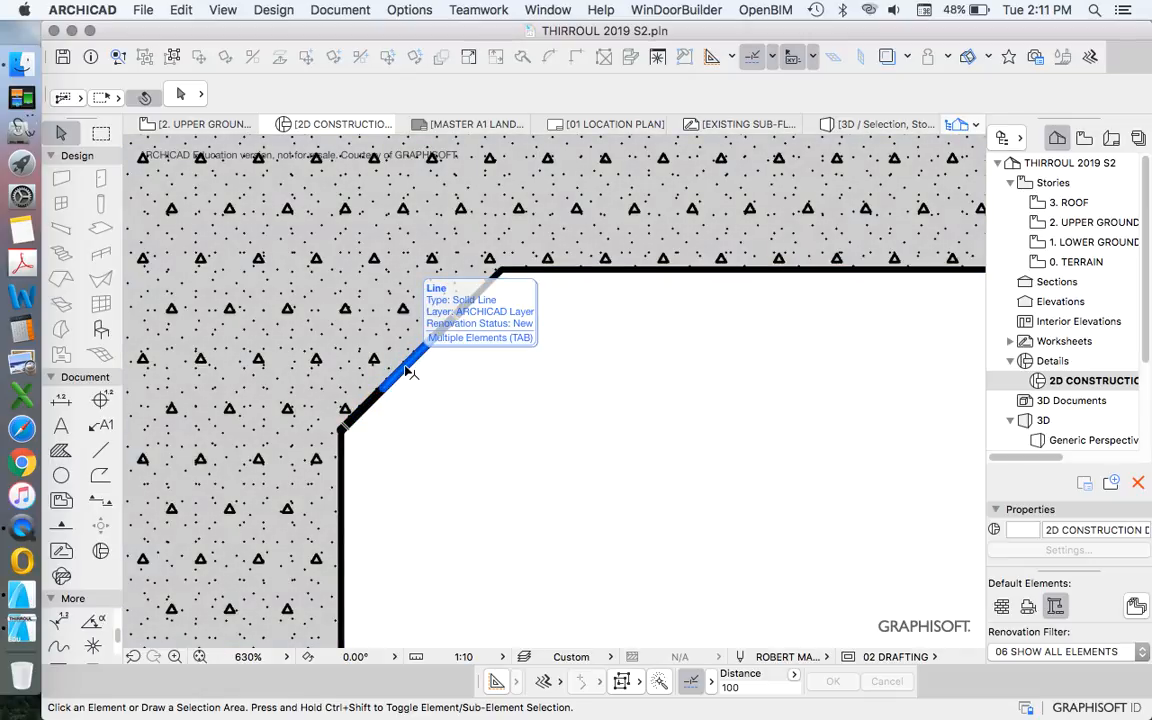
pyautogui.press('Tab')
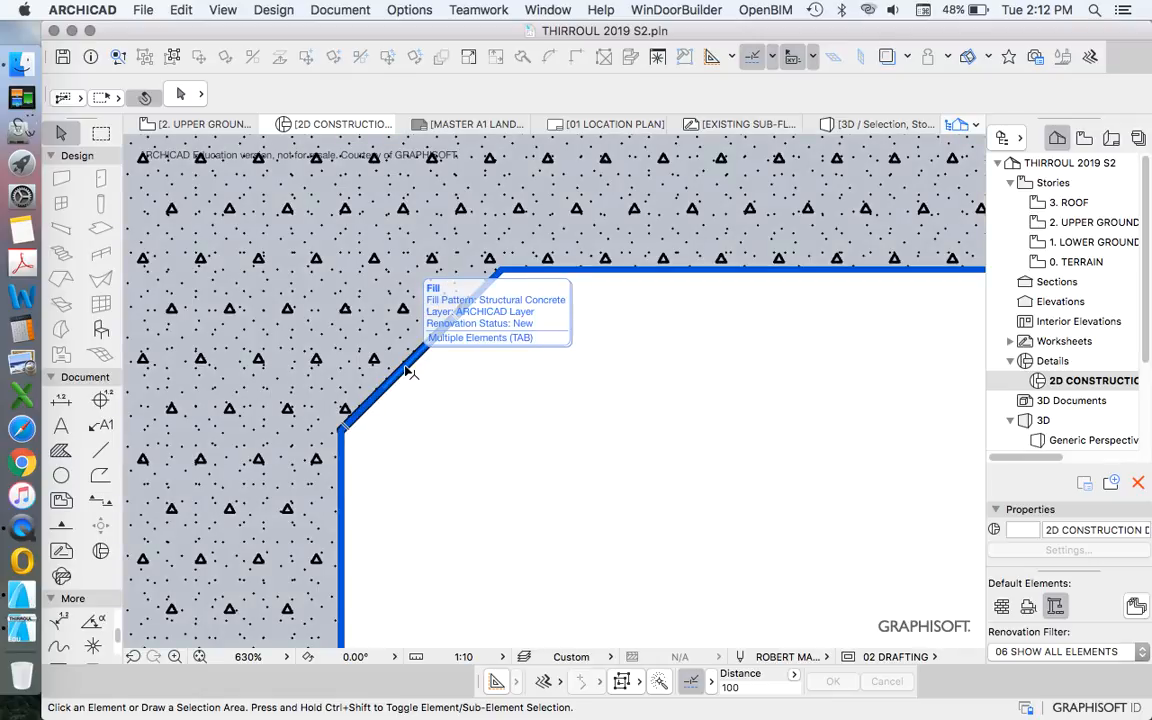
pyautogui.press('Tab')
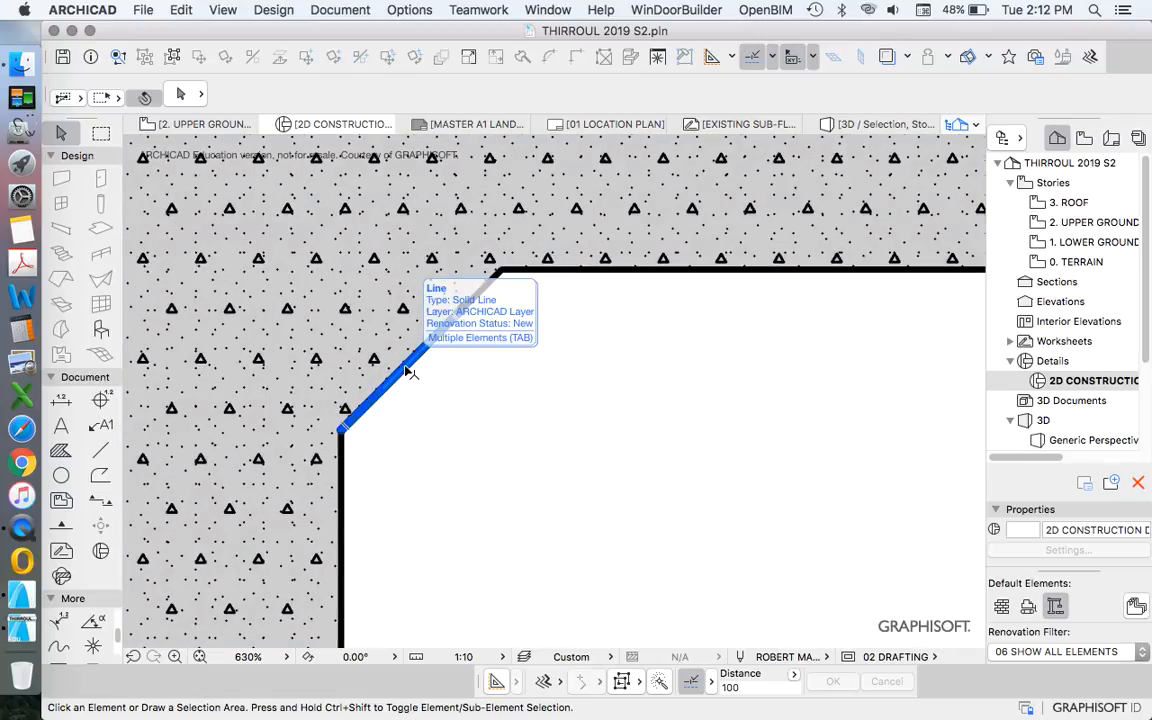
pyautogui.press('Tab')
pyautogui.press('Tab')
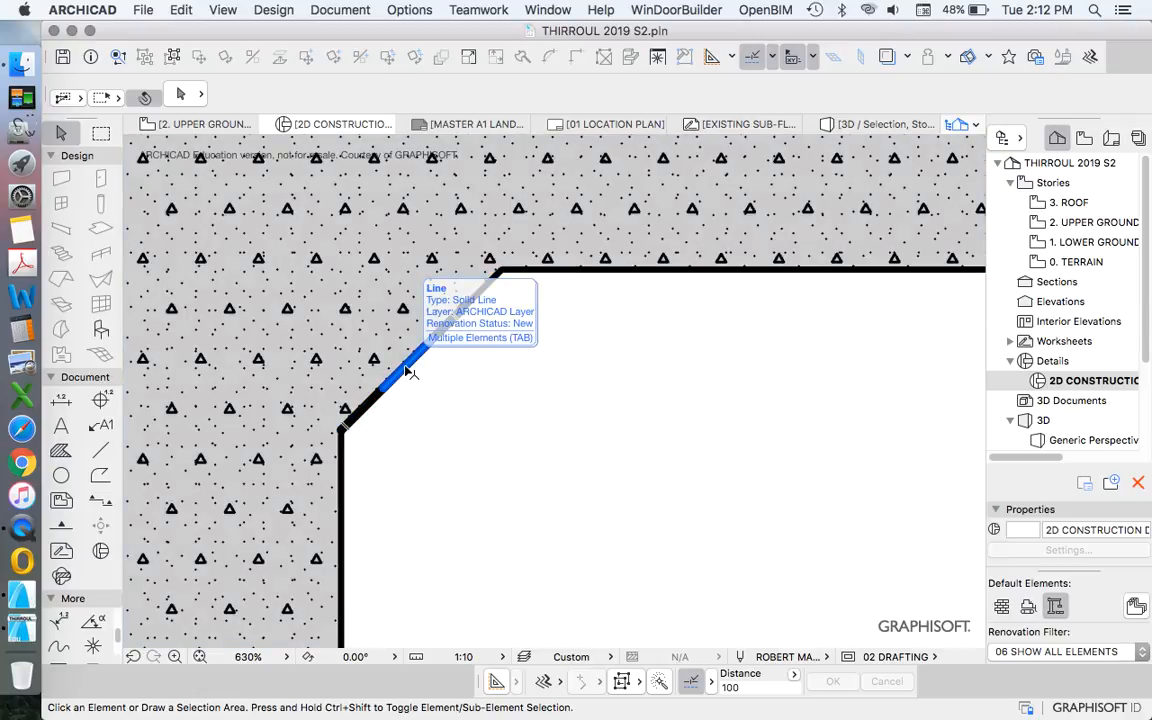
pyautogui.press('Tab')
pyautogui.click(408, 372)
pyautogui.click(408, 372)
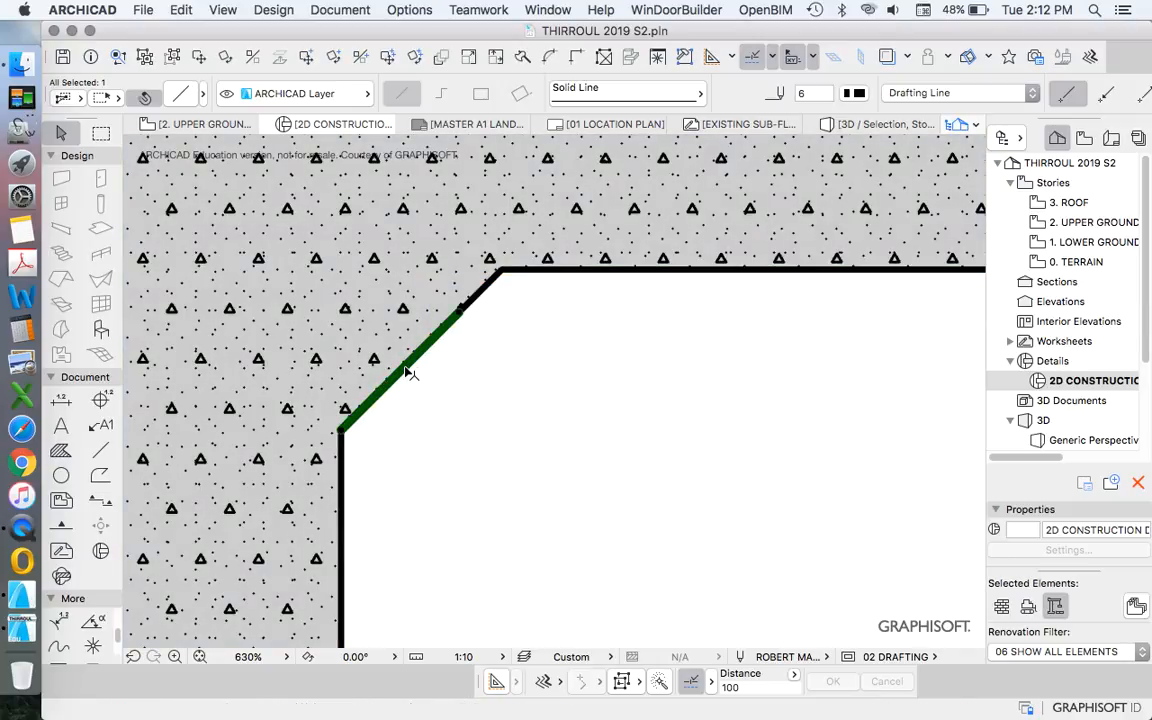
pyautogui.press('Escape')
pyautogui.press('Tab')
pyautogui.press('Tab')
pyautogui.click(406, 368)
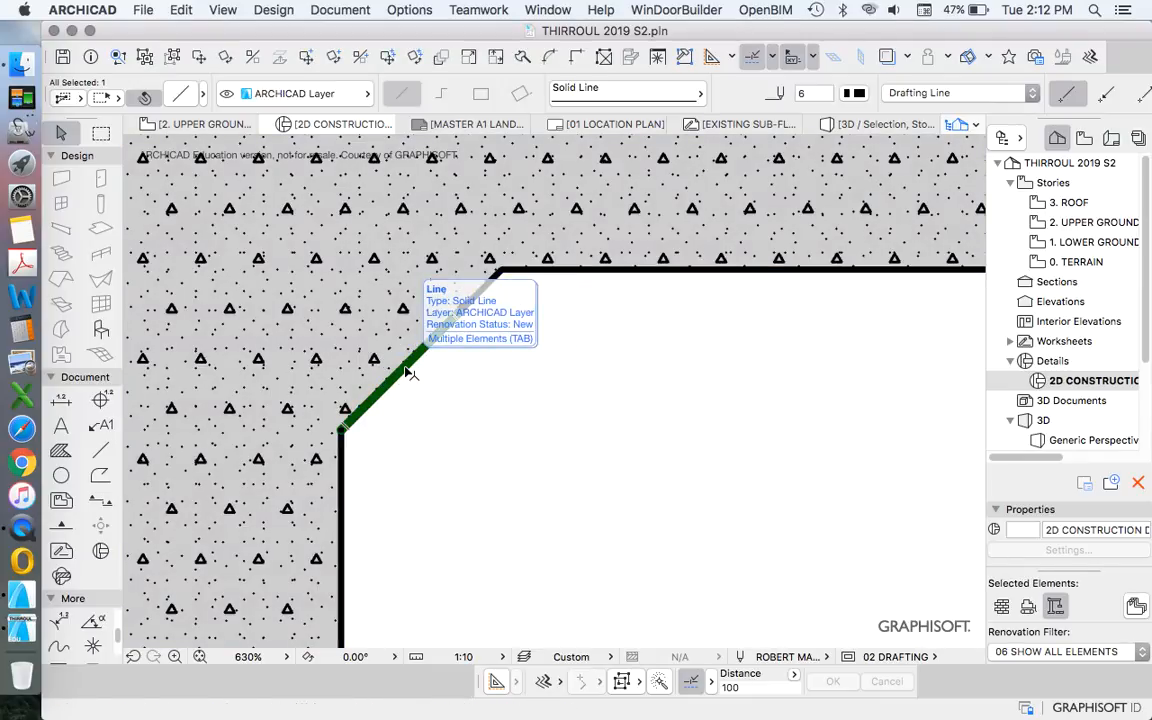
pyautogui.press('Escape')
pyautogui.scroll(-5, 483, 365)
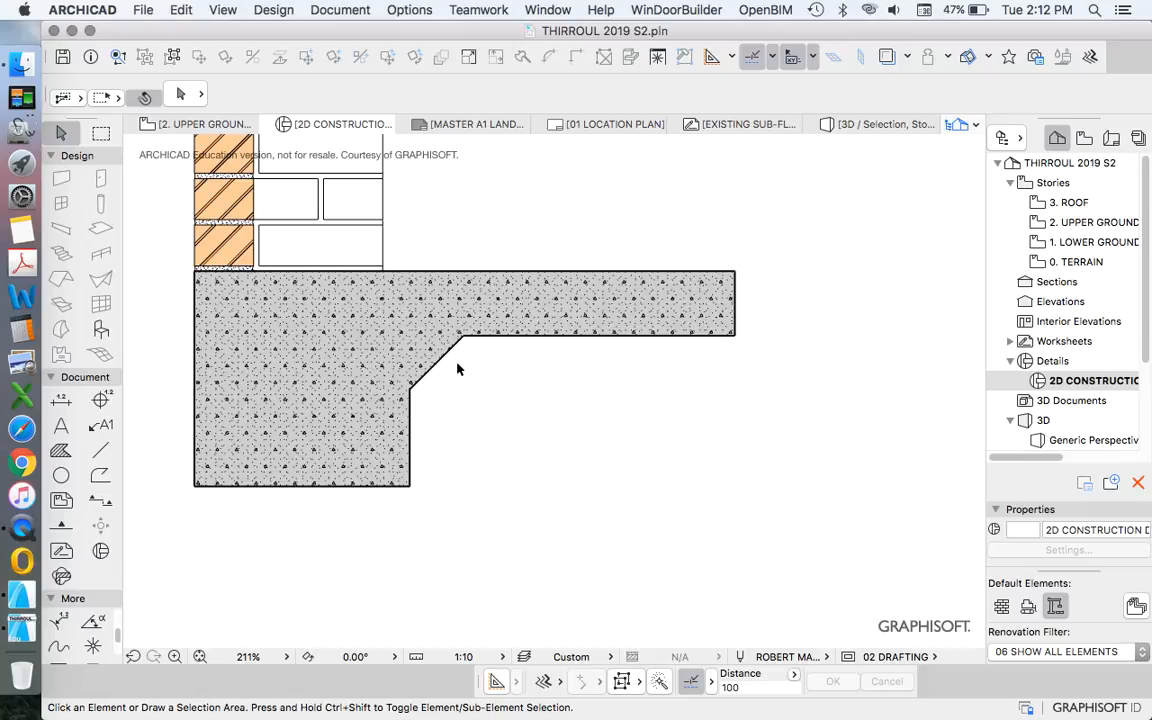
pyautogui.moveTo(563, 450); pyautogui.dragTo(376, 309)
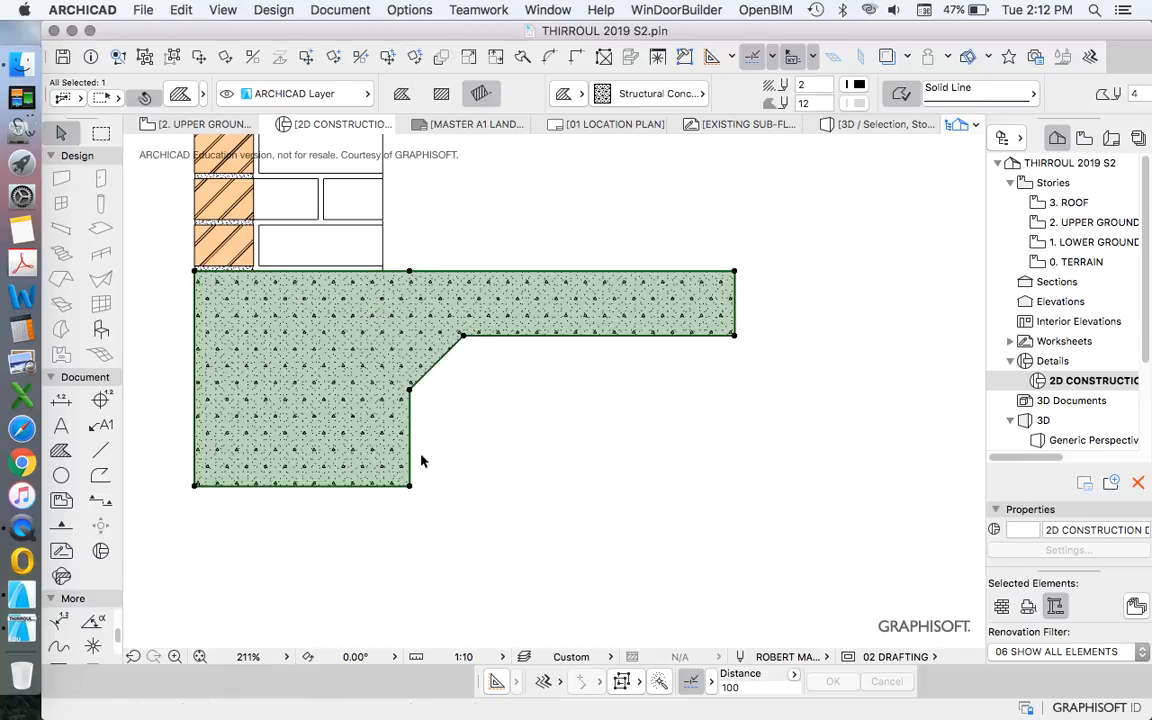
pyautogui.press('Escape')
pyautogui.scroll(-4, 468, 368)
pyautogui.scroll(2, 459, 337)
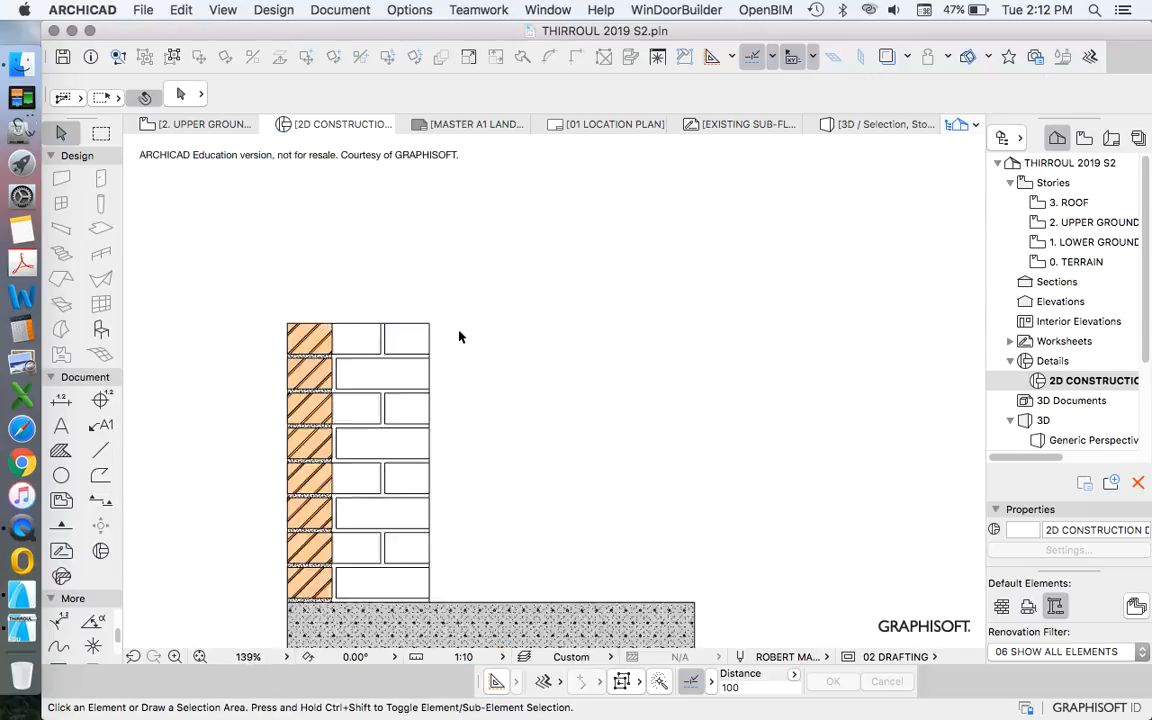
pyautogui.scroll(-4, 462, 334)
pyautogui.scroll(-3, 568, 363)
pyautogui.scroll(3, 390, 373)
# Delete the right-hand footing detail, leaving the left footing and its earth fill.
pyautogui.moveTo(550, 252); pyautogui.dragTo(813, 529)
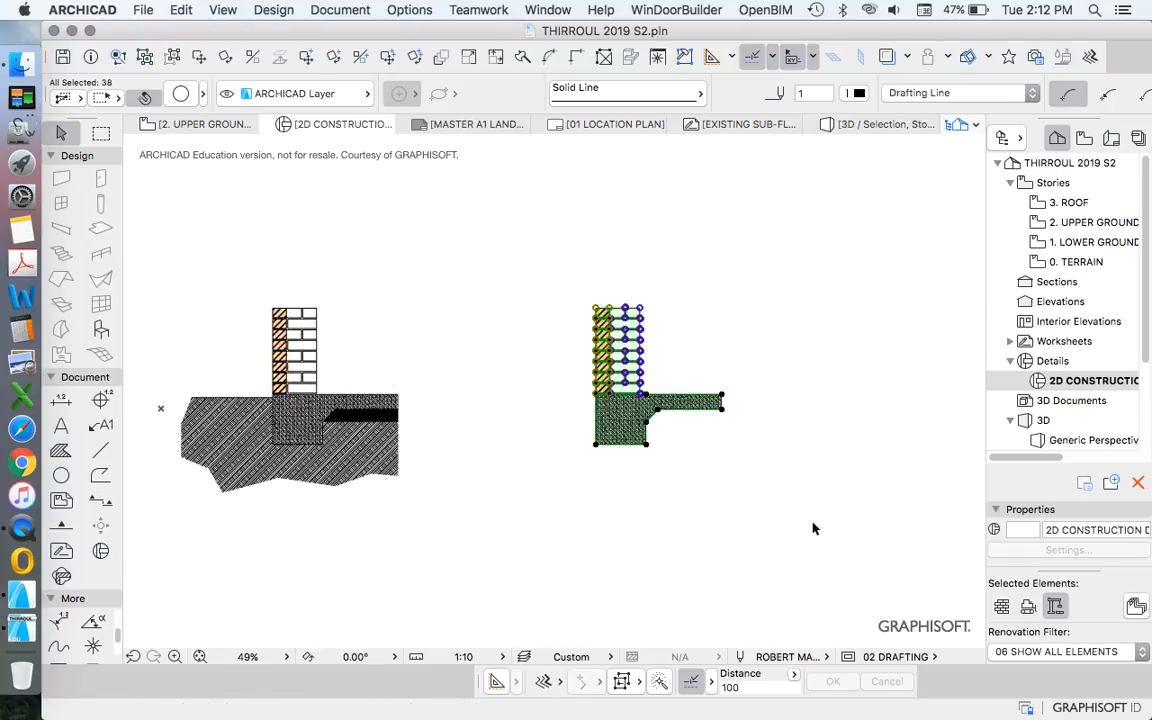
pyautogui.press('Delete')
pyautogui.scroll(5, 437, 270)
pyautogui.click(380, 314)
pyautogui.scroll(-3, 425, 313)
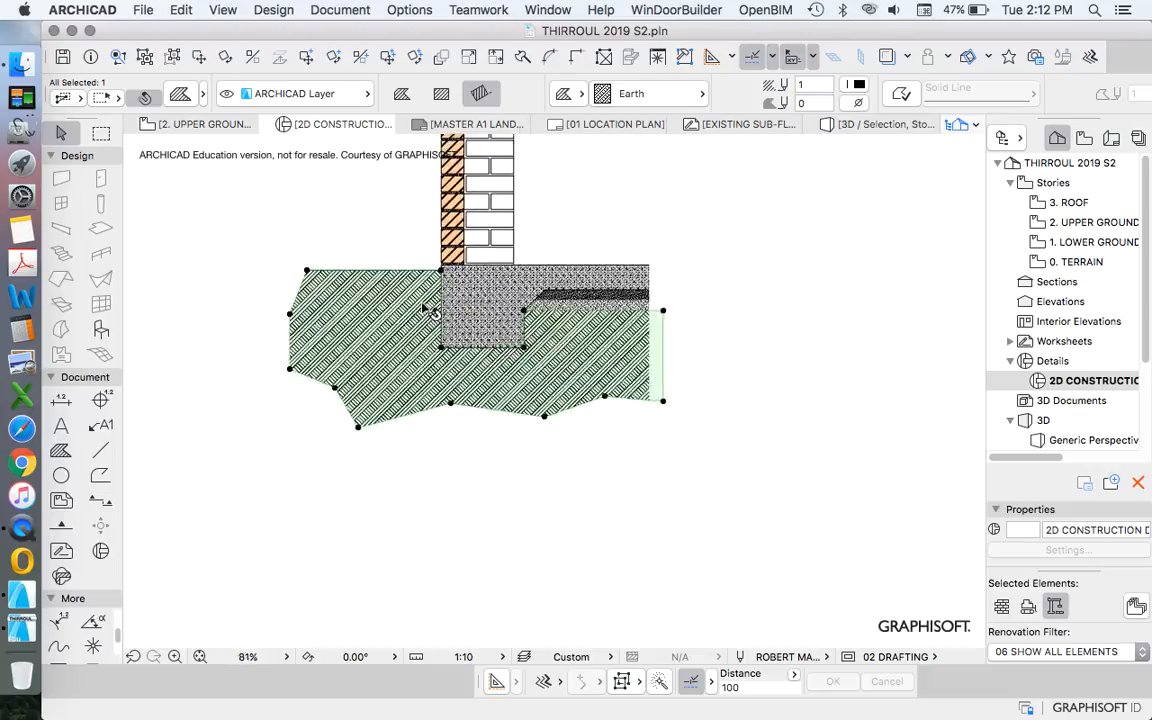
pyautogui.scroll(3, 334, 292)
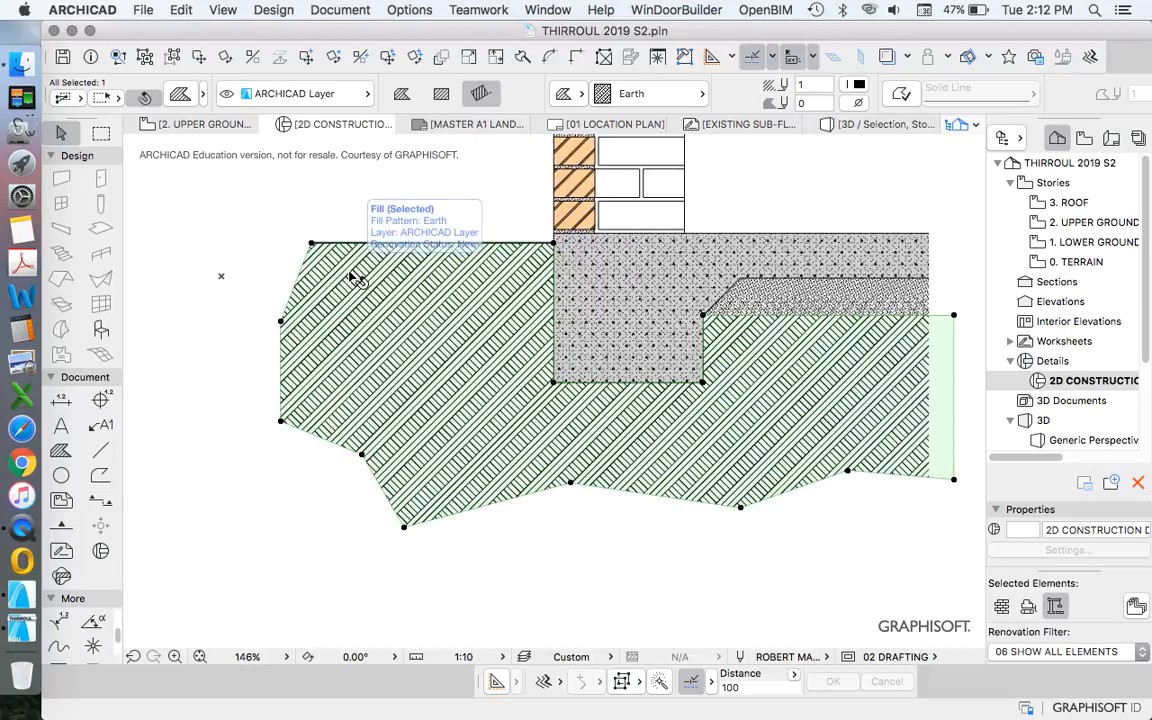
pyautogui.scroll(-3, 314, 244)
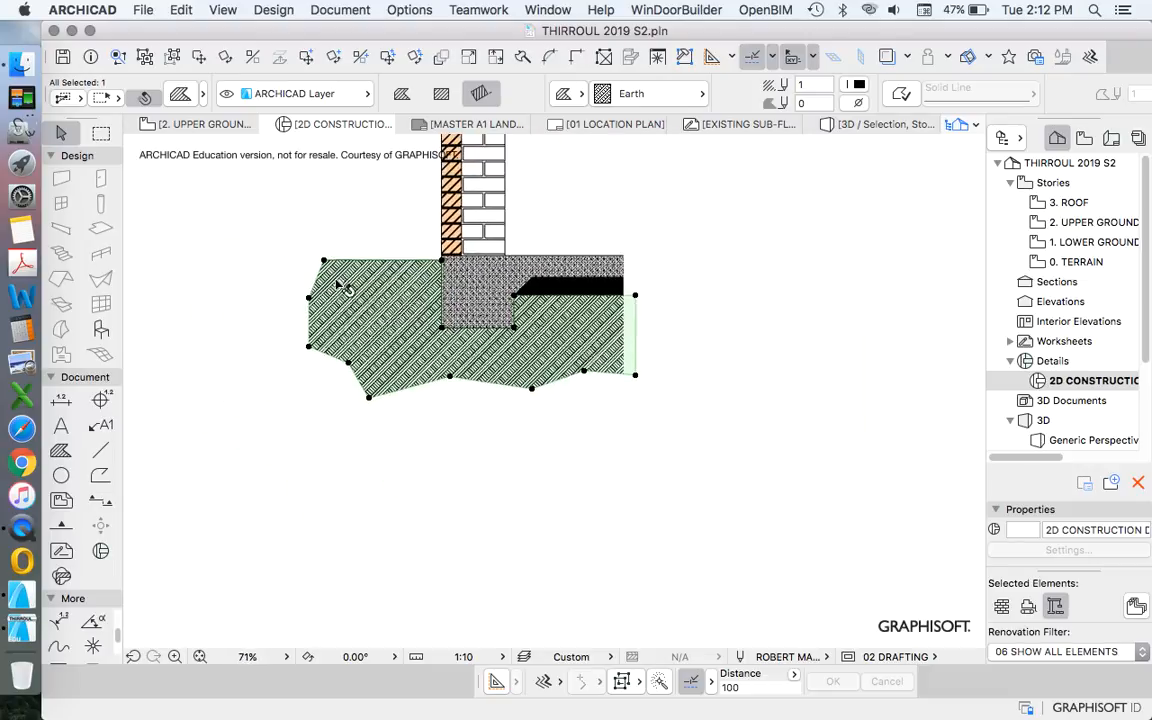
pyautogui.click(272, 242)
pyautogui.scroll(3, 272, 242)
pyautogui.scroll(-3, 452, 324)
pyautogui.scroll(3, 491, 380)
pyautogui.scroll(-2, 499, 452)
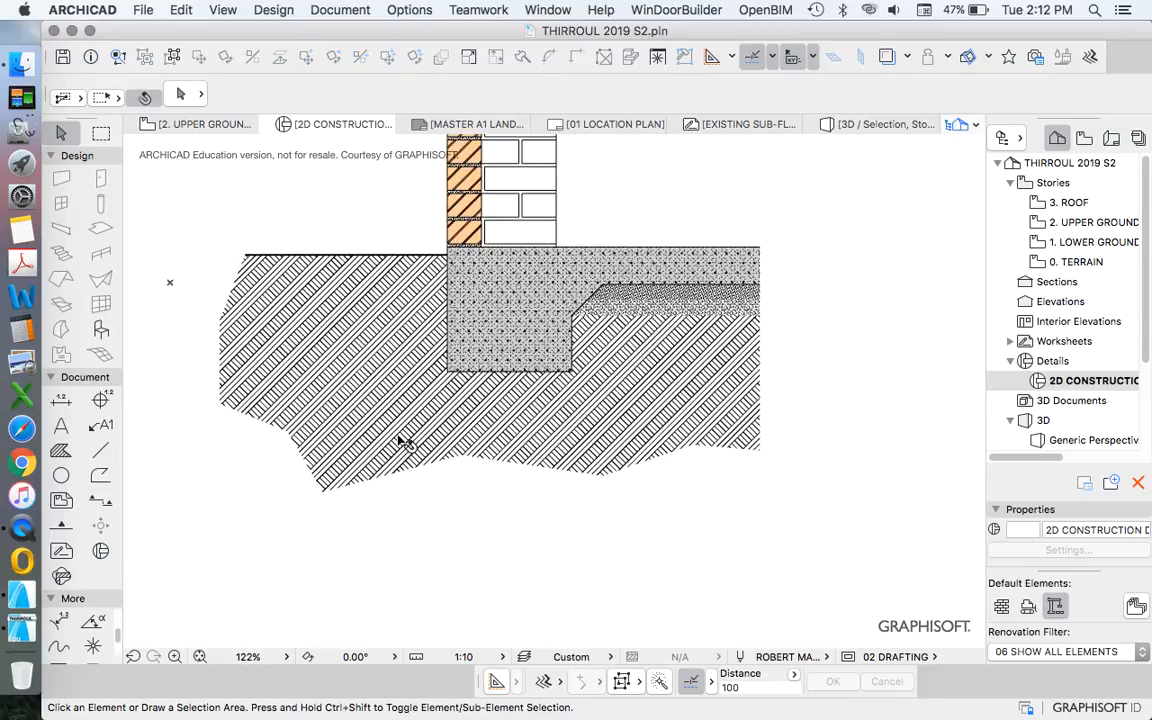
# Turn off the earth fill's contour in the Info Box.
pyautogui.click(401, 442)
pyautogui.click(849, 237)
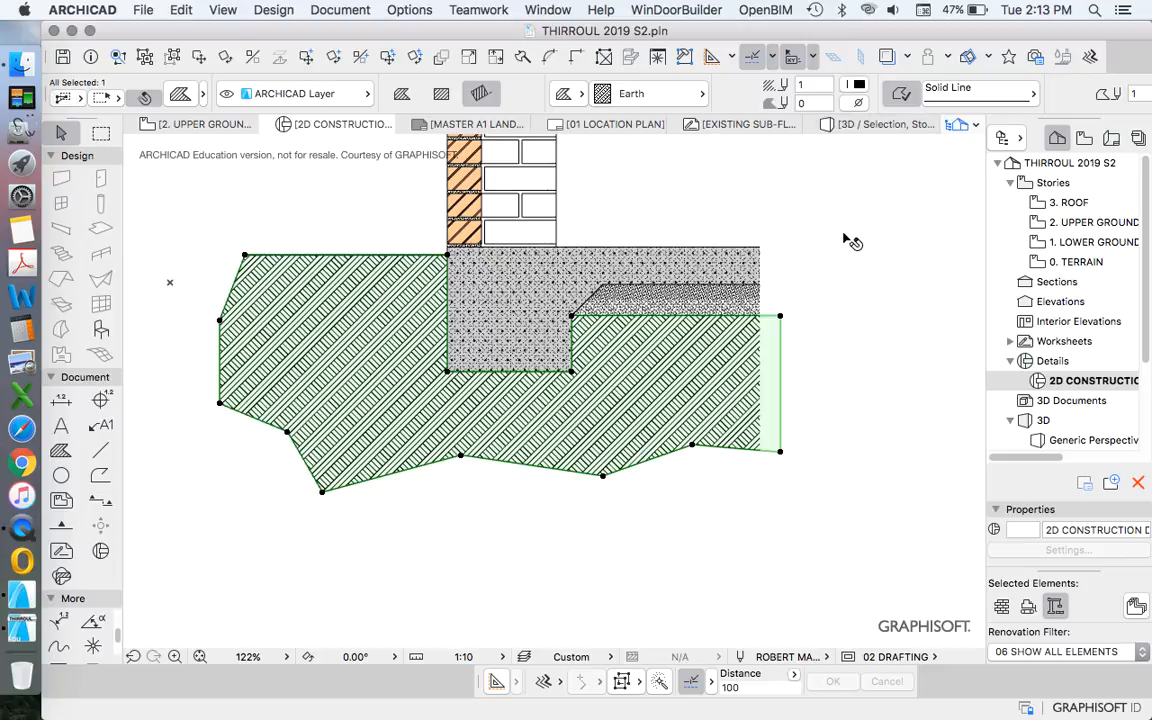
pyautogui.click(309, 218)
pyautogui.click(415, 322)
pyautogui.click(693, 174)
pyautogui.click(331, 334)
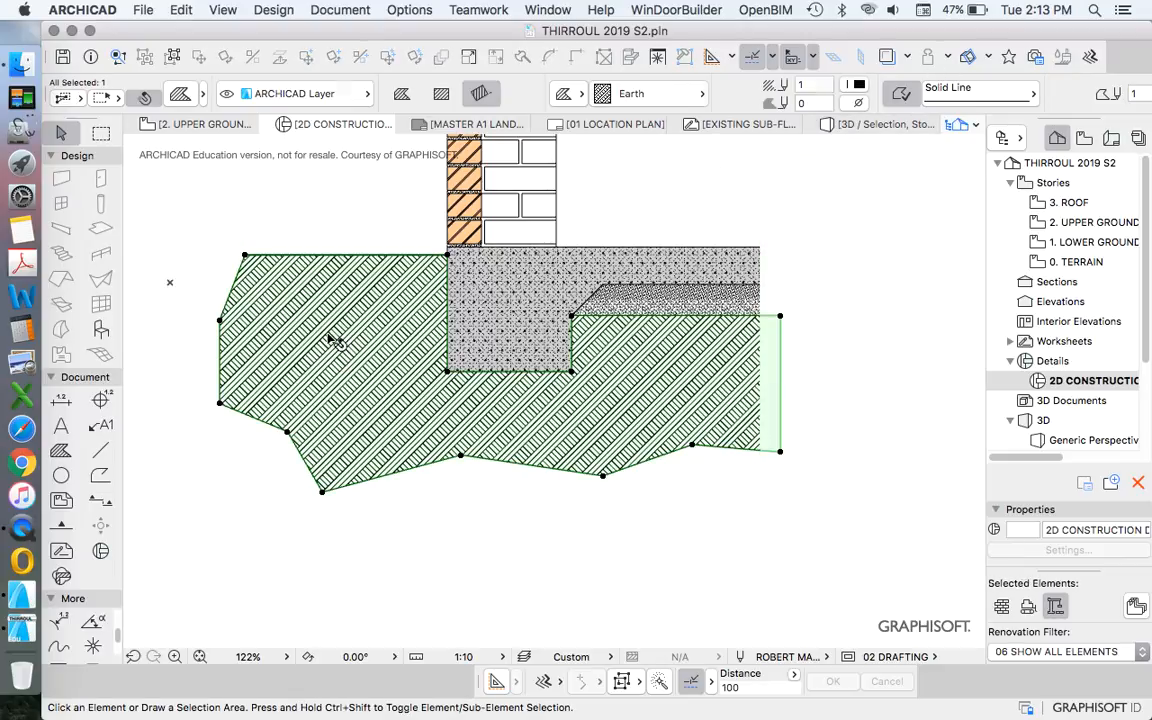
pyautogui.click(902, 94)
pyautogui.click(726, 206)
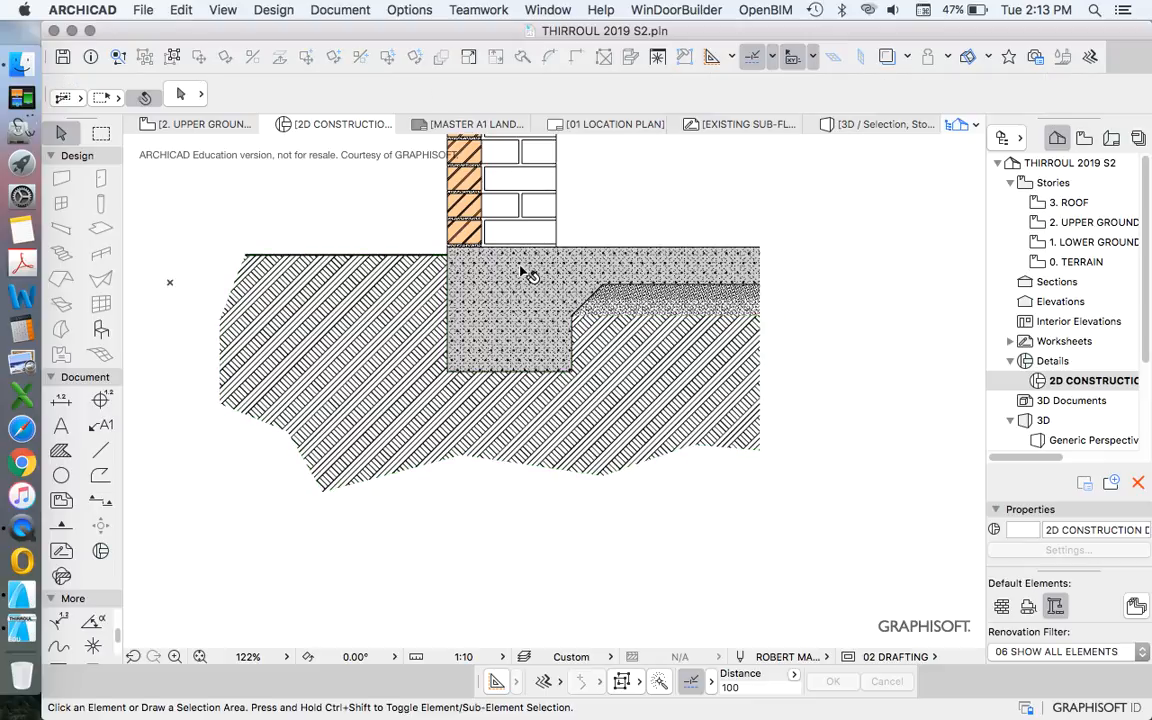
# Choose subtract-polygon from the earth fill's pet palette, using point-by-point polygon input.
pyautogui.click(295, 291)
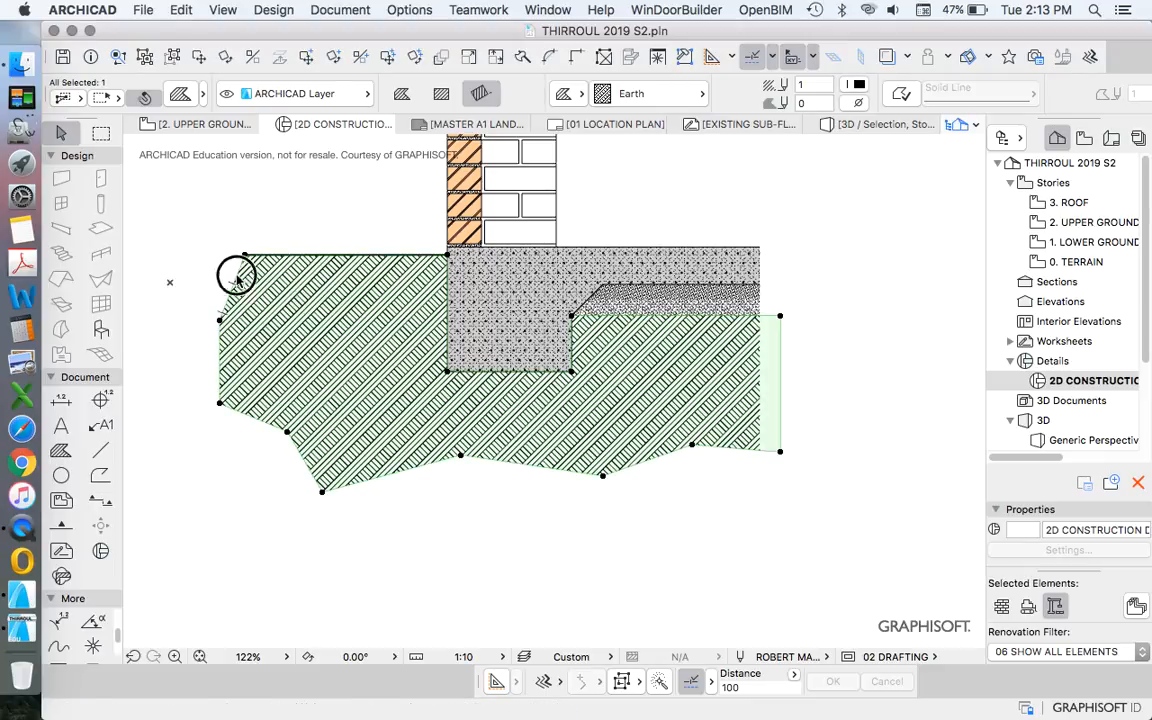
pyautogui.click(237, 281)
pyautogui.click(492, 365)
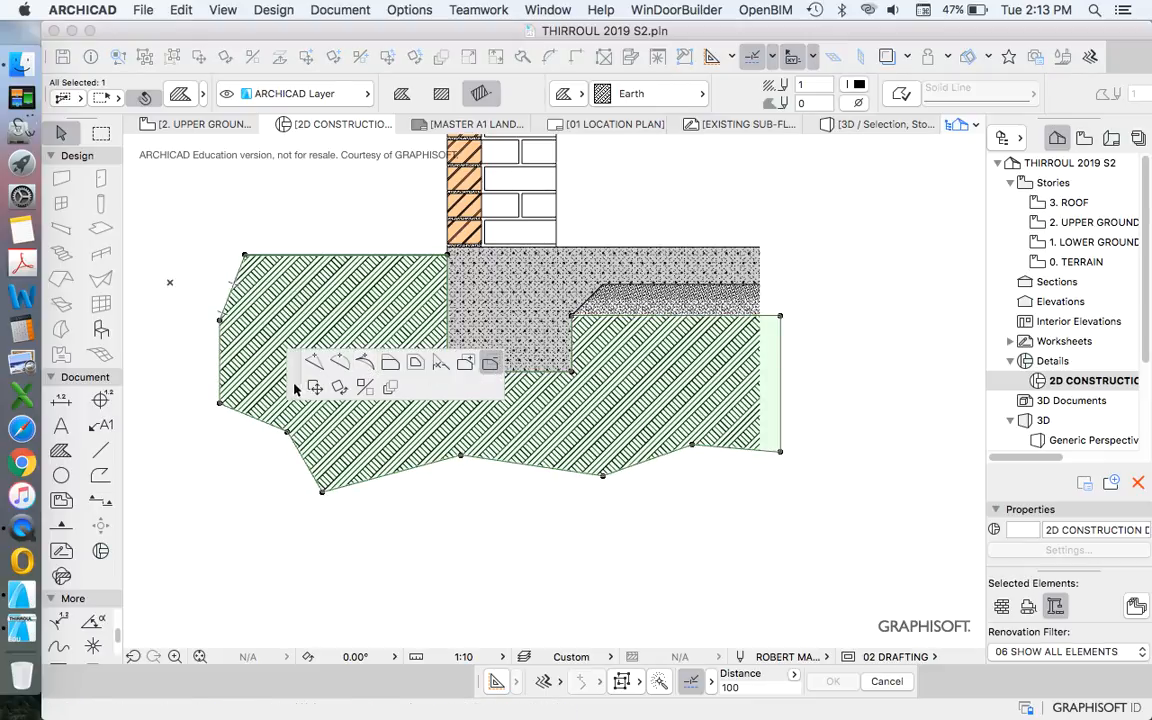
pyautogui.moveTo(296, 389); pyautogui.dragTo(380, 180)
pyautogui.click(297, 236)
pyautogui.click(281, 297)
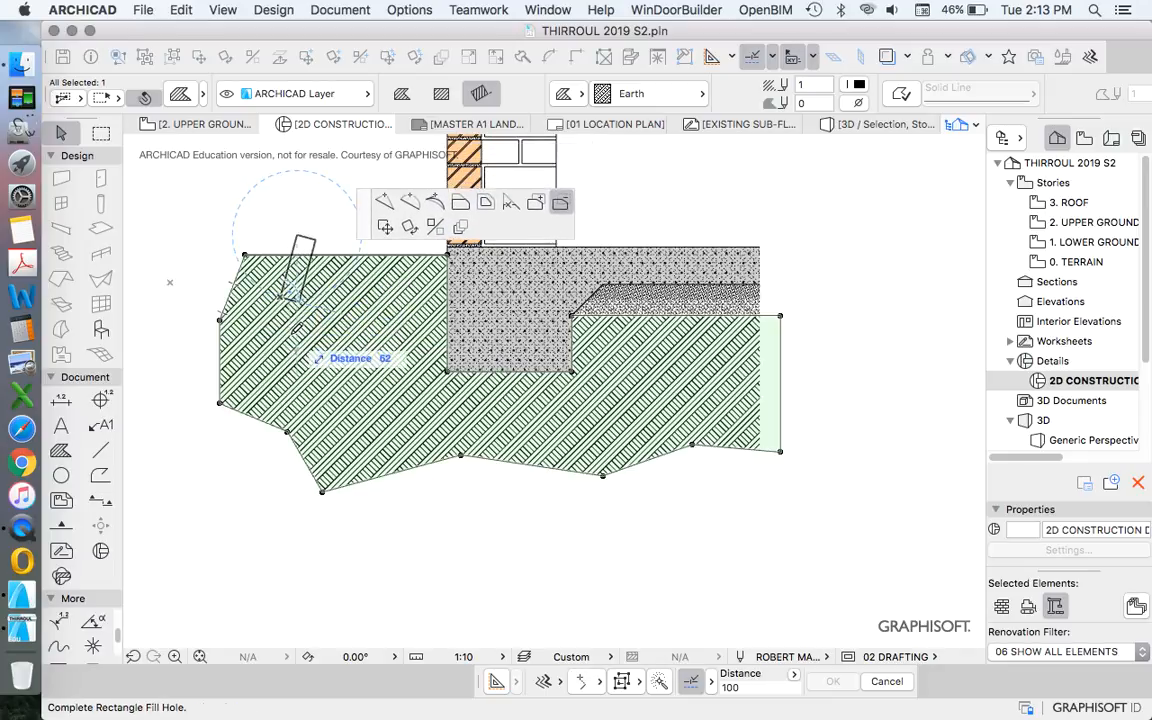
pyautogui.click(398, 97)
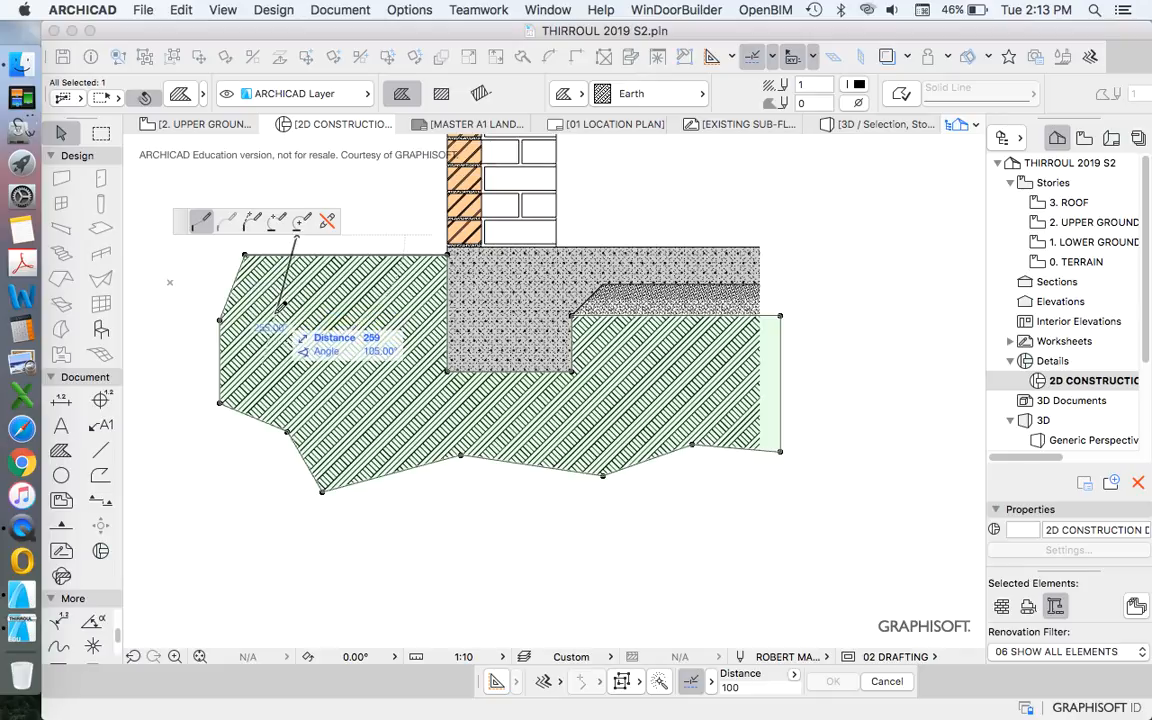
# Trace an irregular curved cutting outline through the earth fill to trim it into a rounded shape.
pyautogui.click(313, 296)
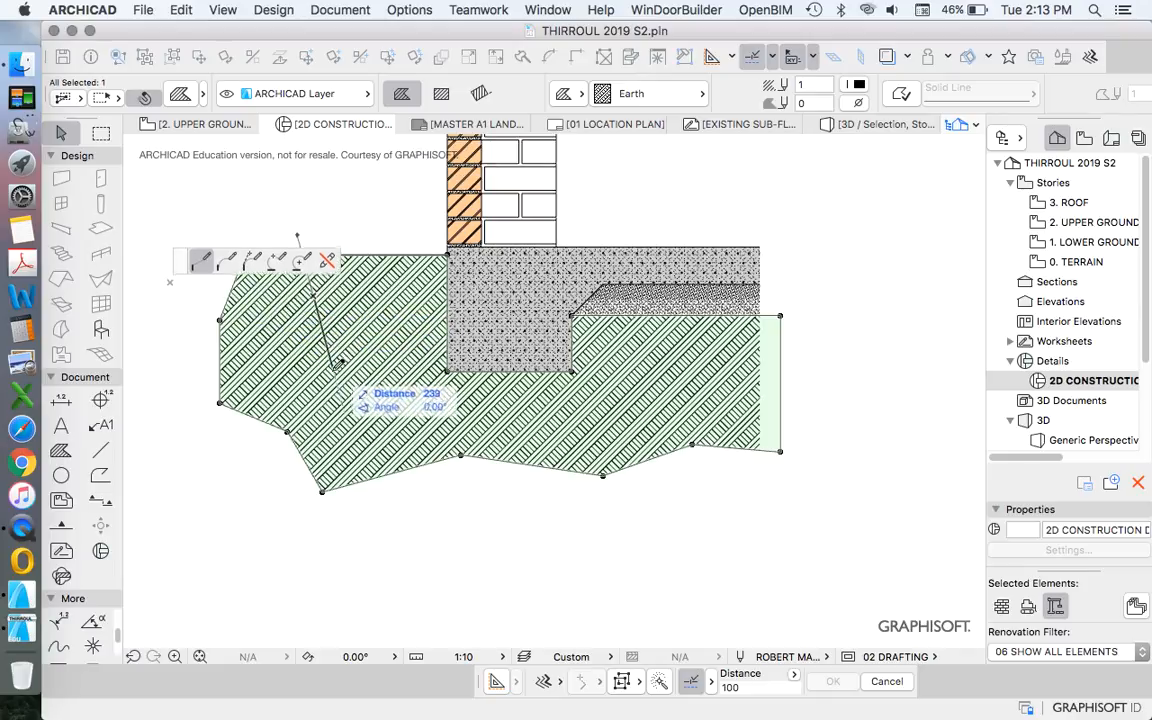
pyautogui.click(328, 334)
pyautogui.click(322, 379)
pyautogui.click(339, 409)
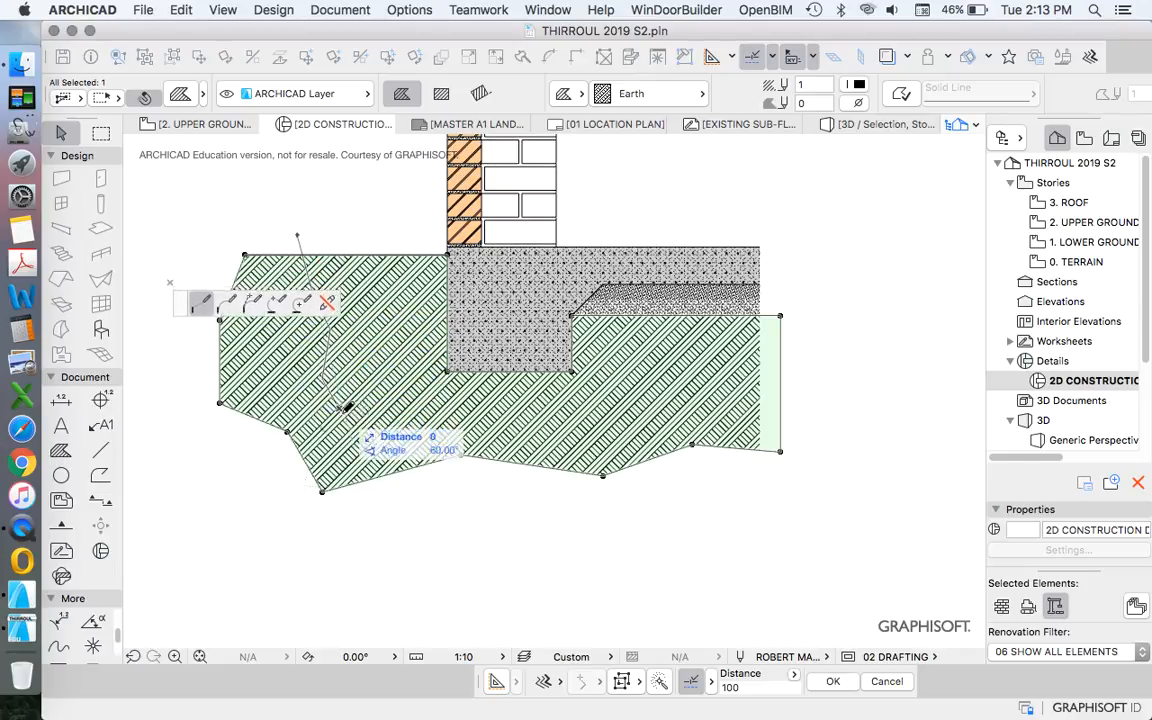
pyautogui.click(388, 428)
pyautogui.click(431, 443)
pyautogui.click(560, 440)
pyautogui.click(661, 418)
pyautogui.click(689, 399)
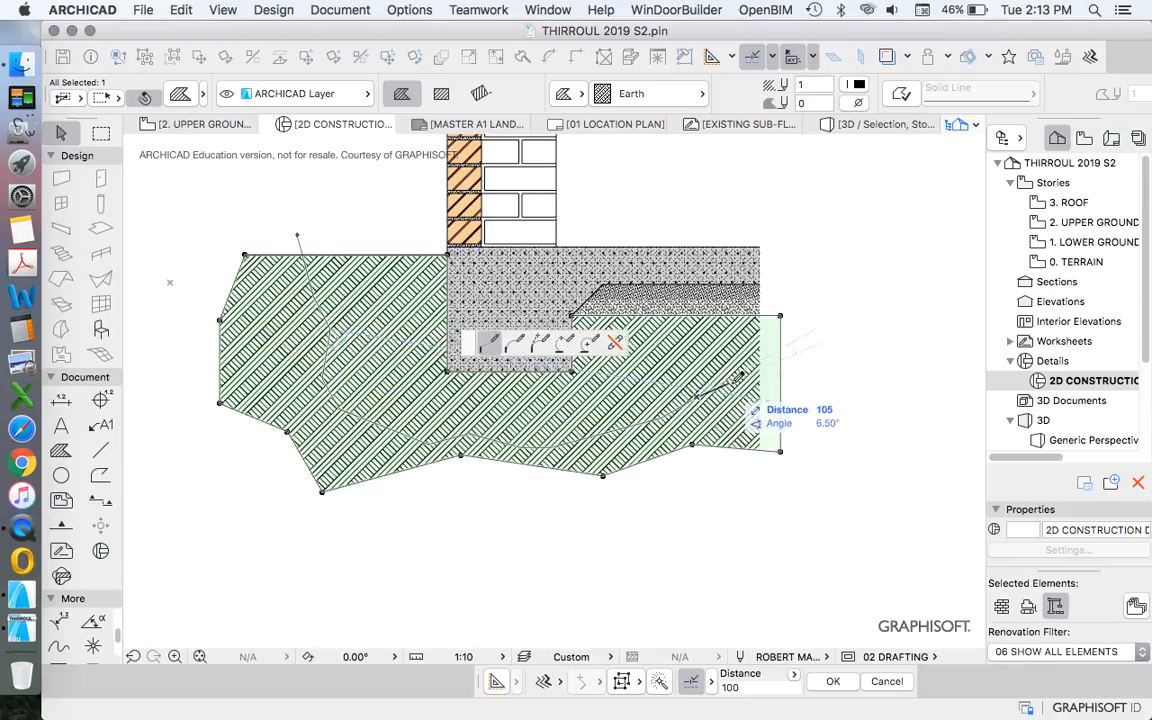
pyautogui.click(733, 382)
pyautogui.click(818, 381)
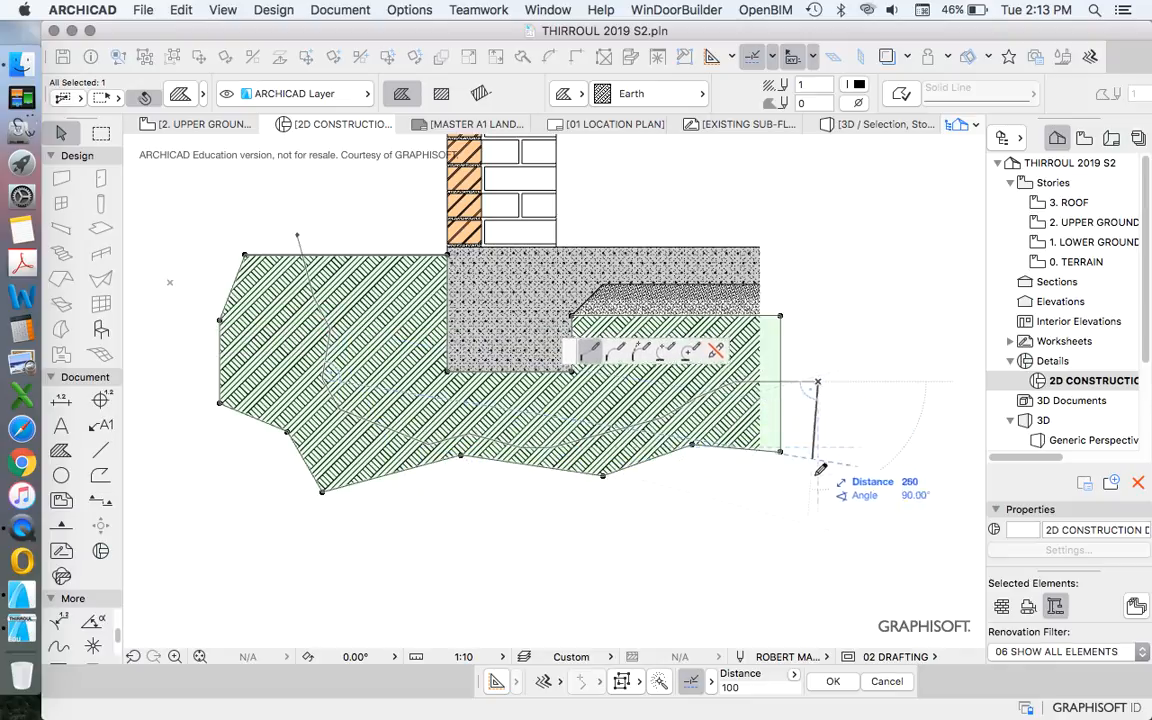
pyautogui.click(818, 547)
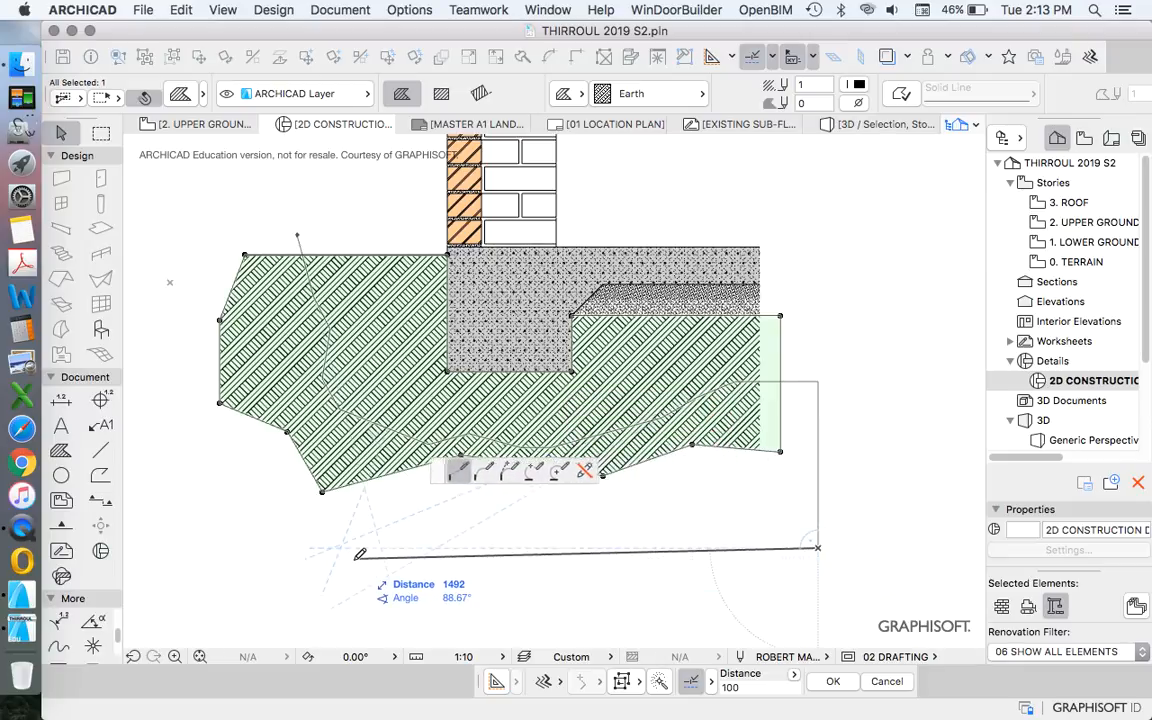
pyautogui.click(162, 537)
pyautogui.click(242, 252)
pyautogui.click(298, 240)
# Stretch the ground line's left endpoint so it stops at the earth fill's edge.
pyautogui.click(241, 215)
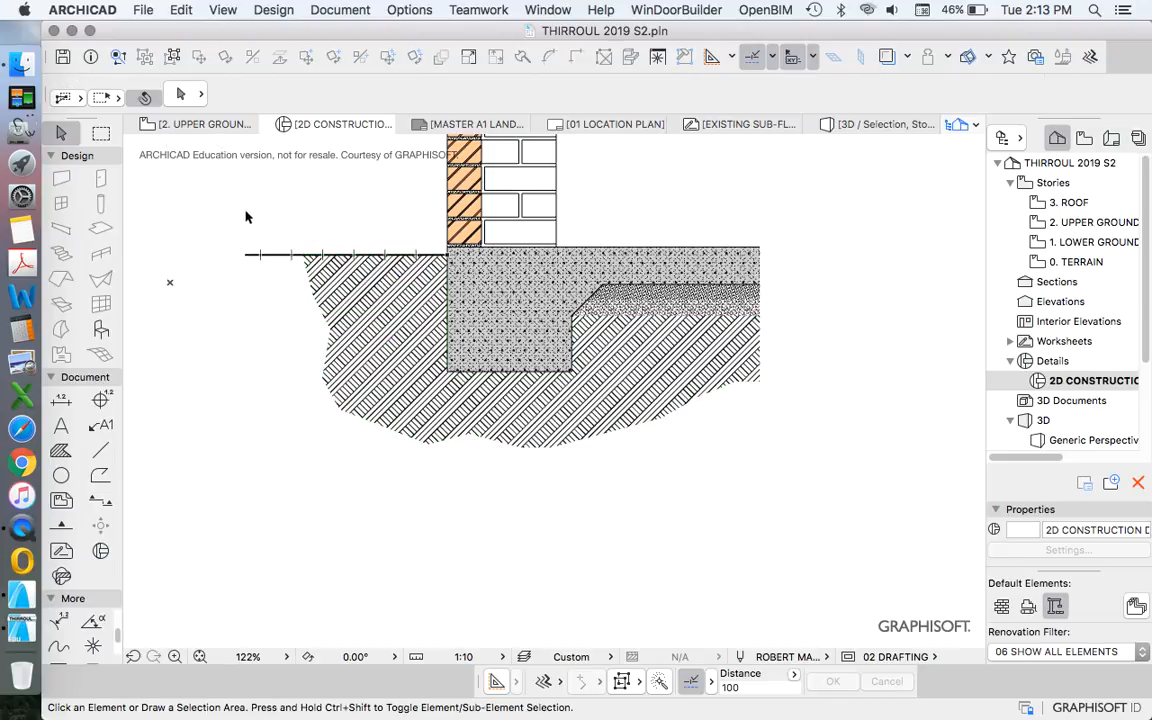
pyautogui.scroll(-5, 570, 480)
pyautogui.scroll(5, 457, 493)
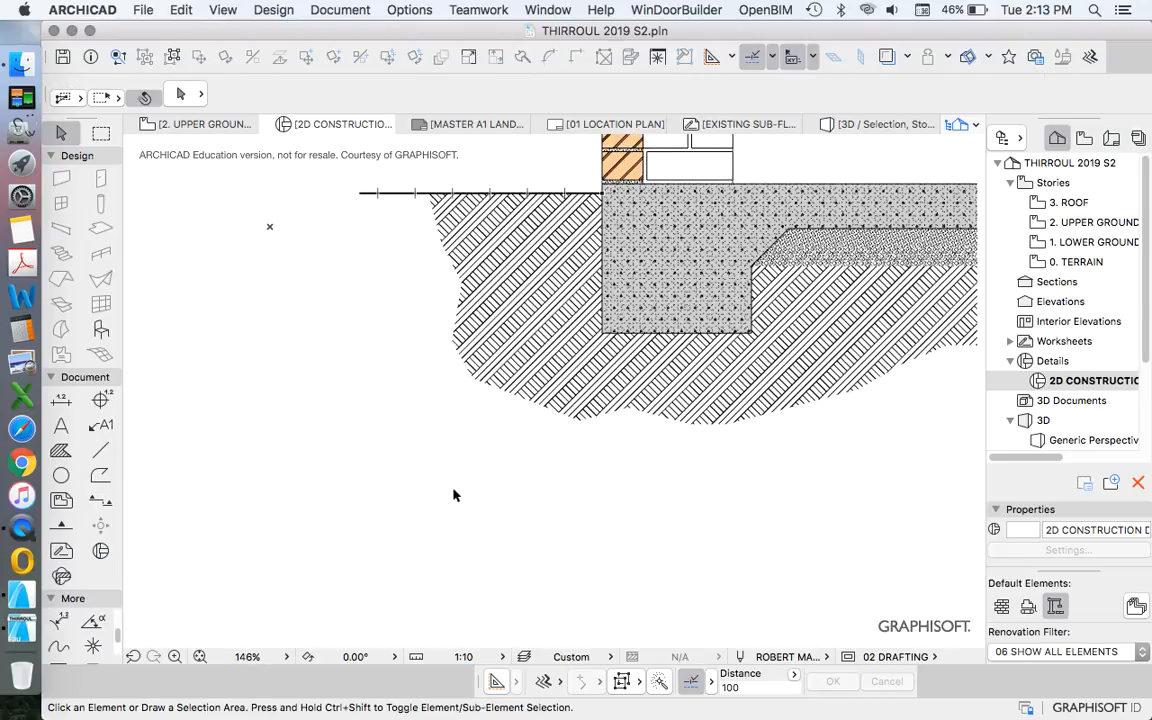
pyautogui.scroll(-4, 460, 493)
pyautogui.scroll(8, 391, 384)
pyautogui.click(358, 371)
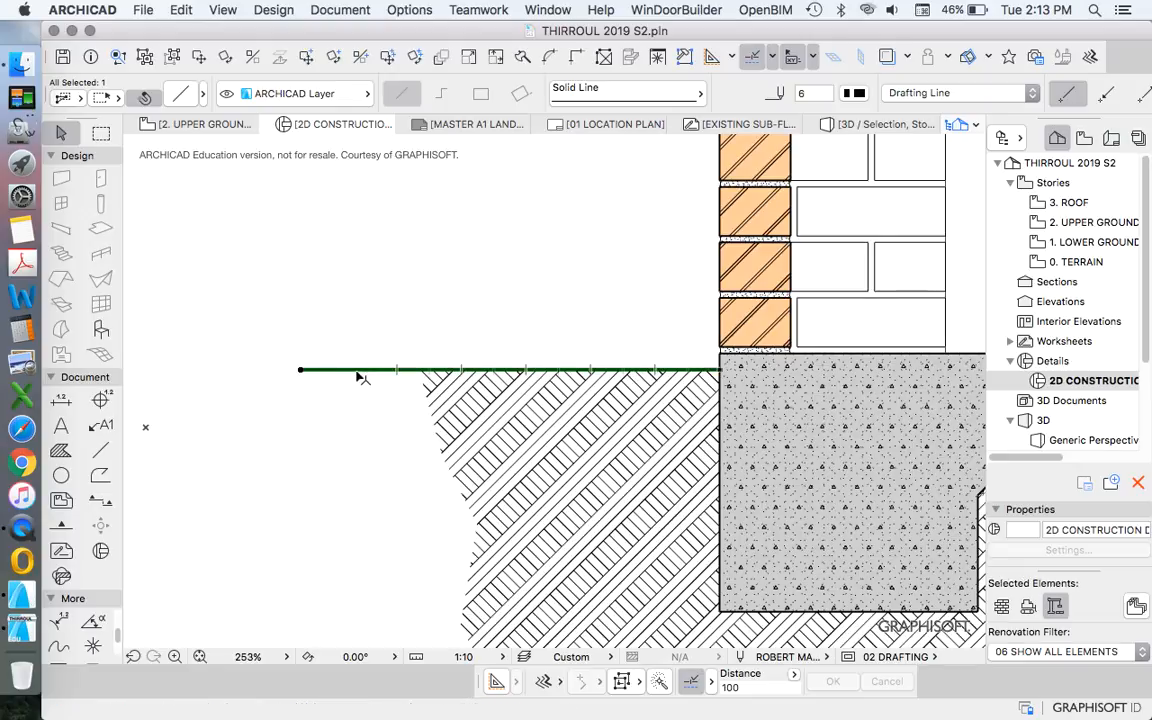
pyautogui.click(301, 371)
pyautogui.click(425, 370)
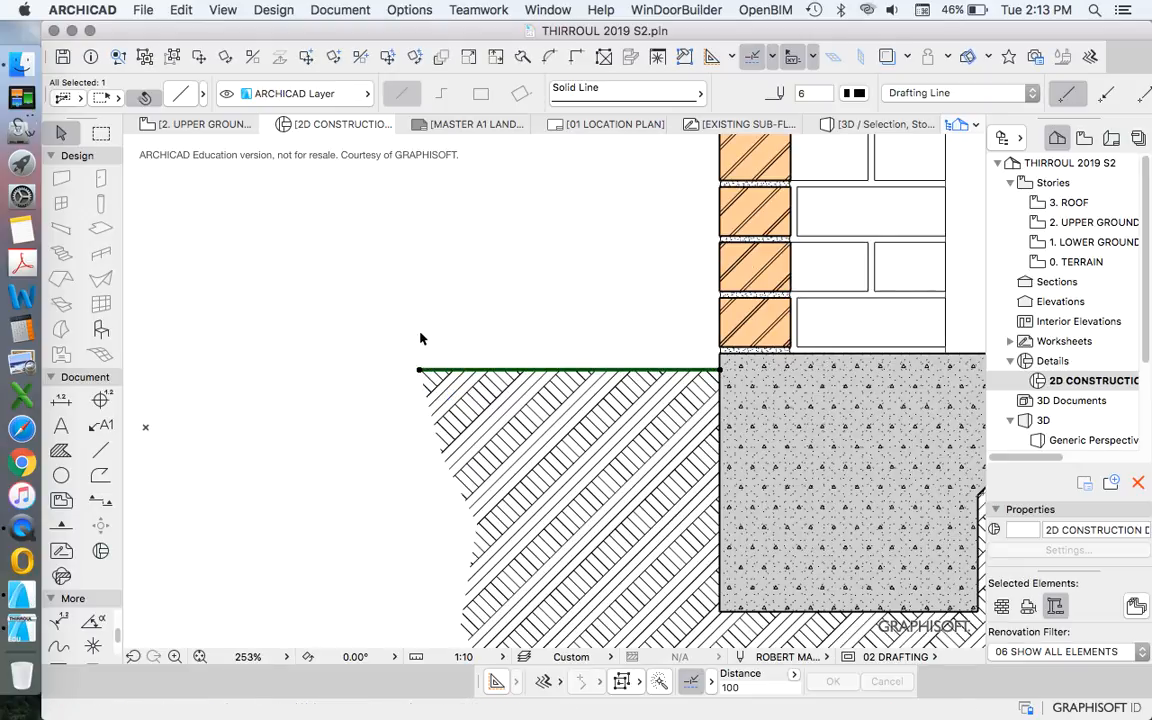
pyautogui.click(419, 334)
pyautogui.scroll(-8, 327, 383)
pyautogui.scroll(8, 443, 385)
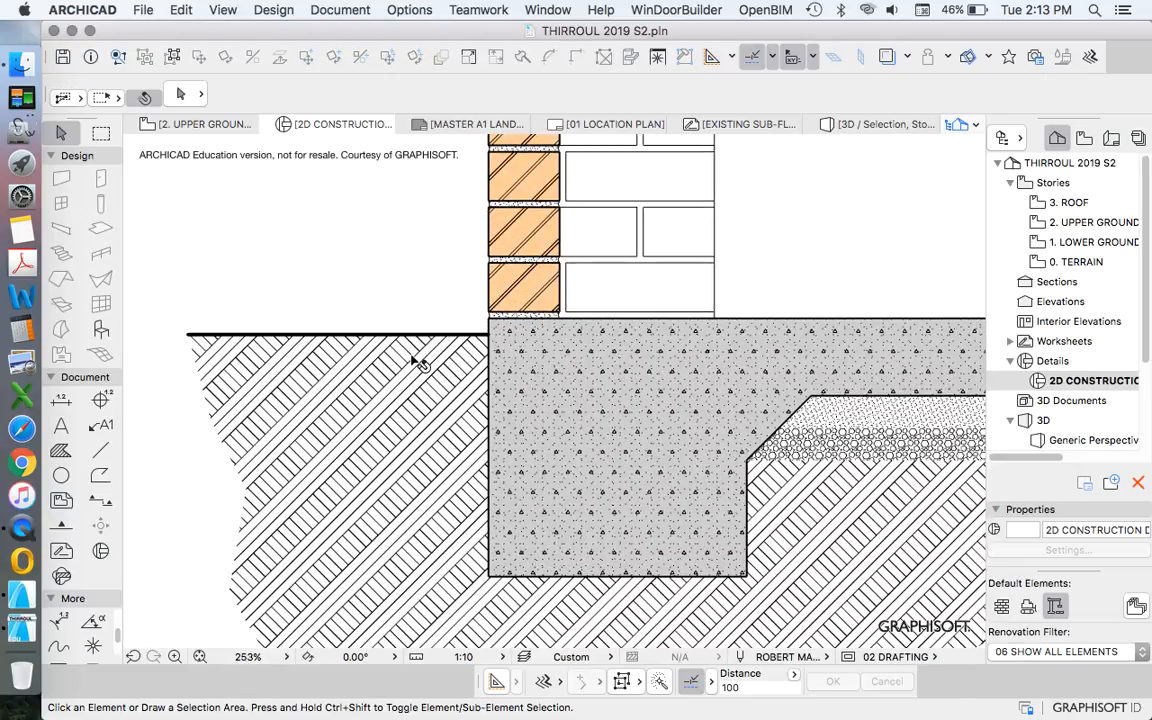
pyautogui.scroll(-4, 437, 386)
pyautogui.scroll(4, 480, 425)
pyautogui.scroll(-3, 476, 405)
pyautogui.scroll(2, 510, 404)
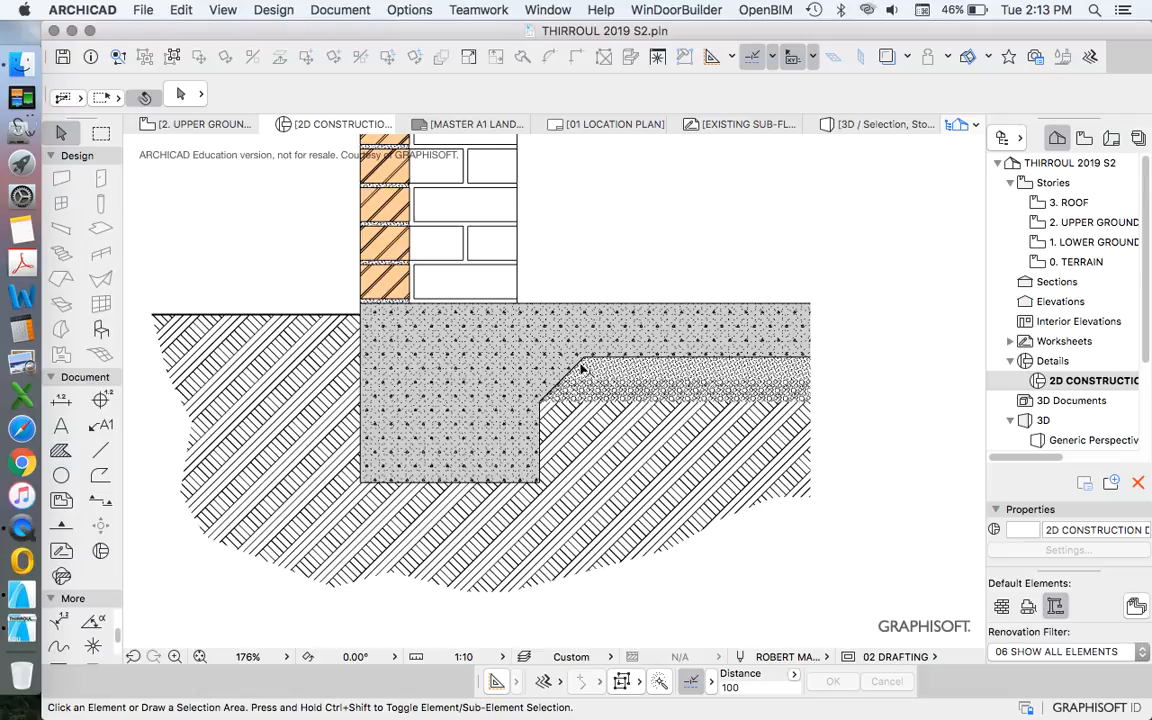
# Set up the Polyline tool with Long Dashed line type and pen 10.
pyautogui.click(99, 476)
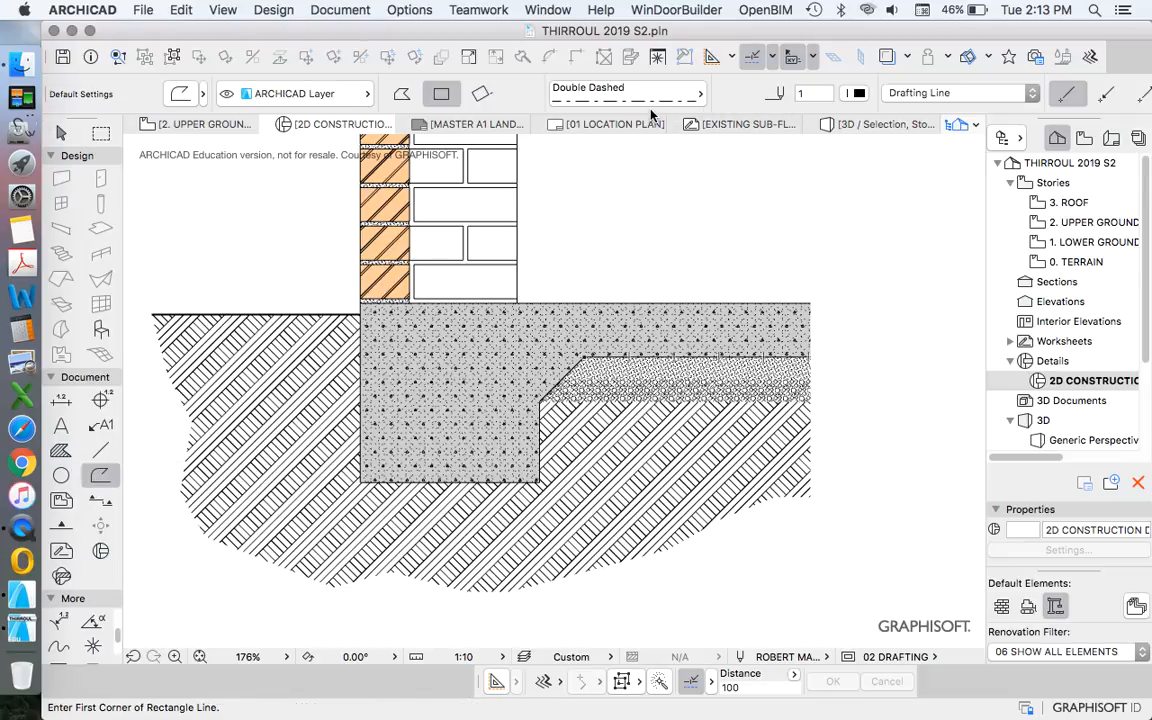
pyautogui.click(591, 80)
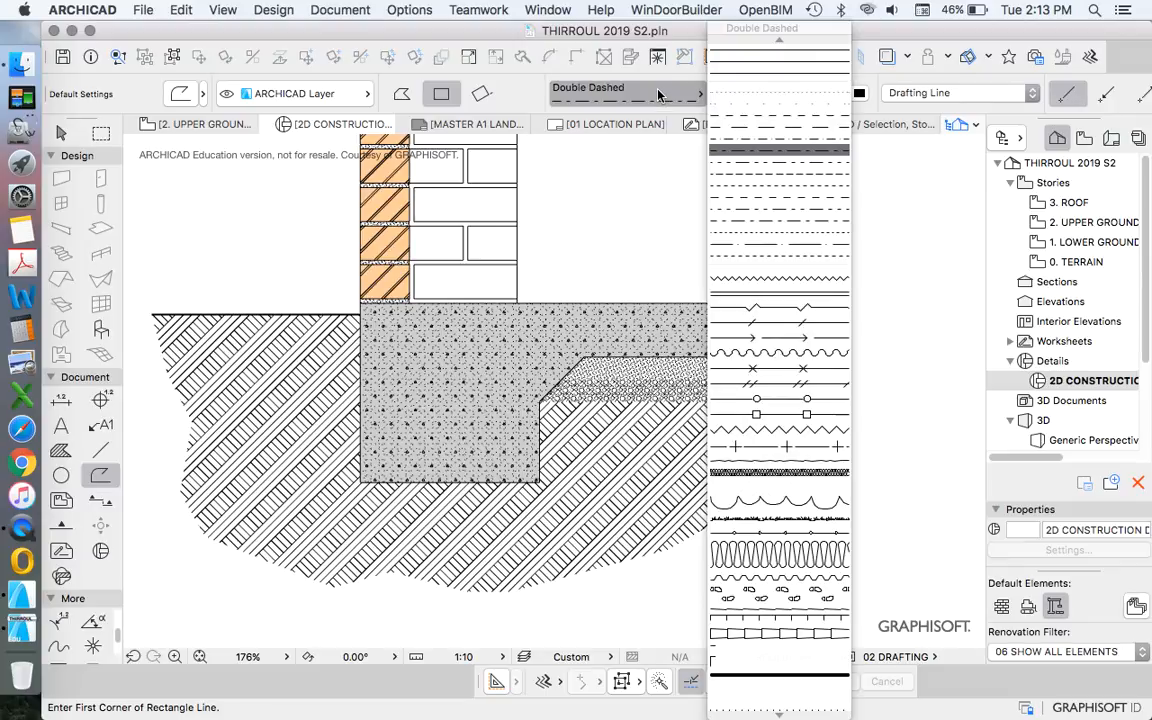
pyautogui.click(765, 130)
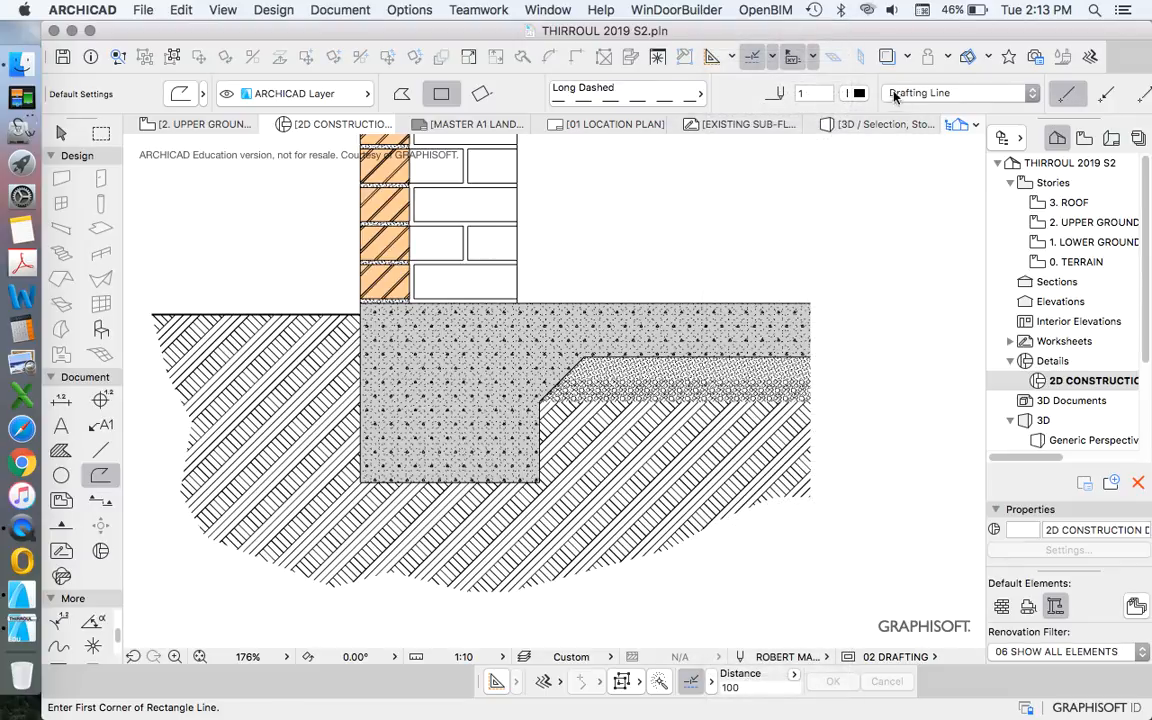
pyautogui.click(858, 93)
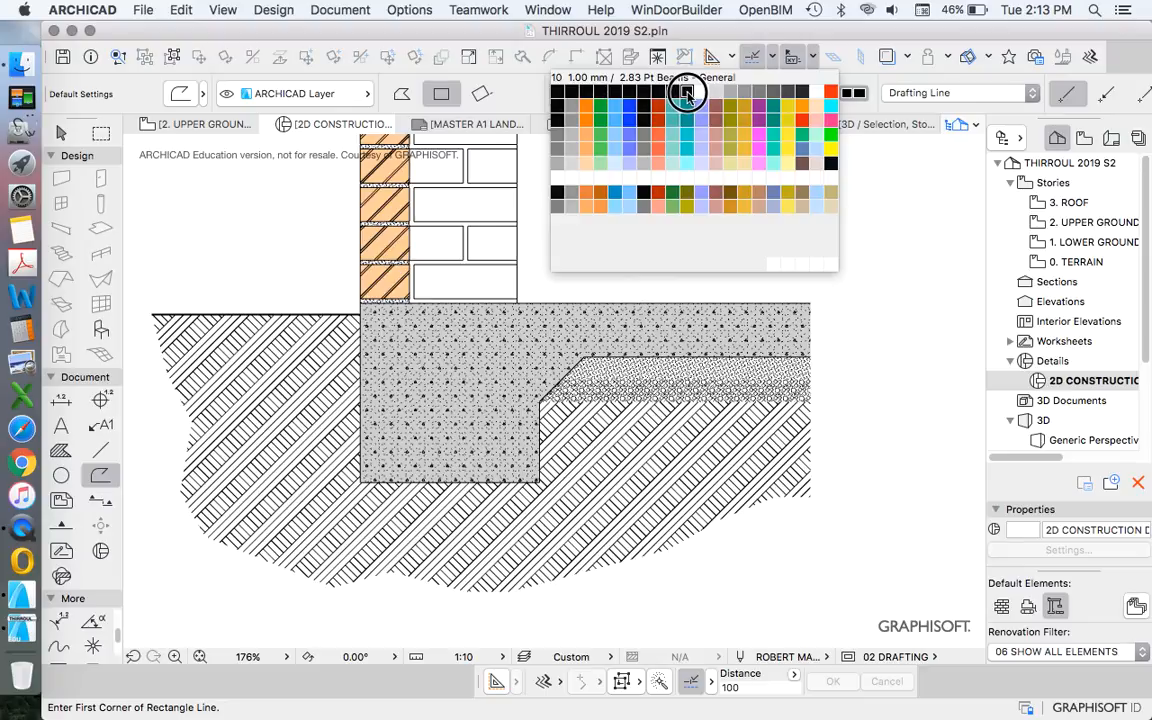
pyautogui.click(687, 93)
pyautogui.scroll(4, 353, 338)
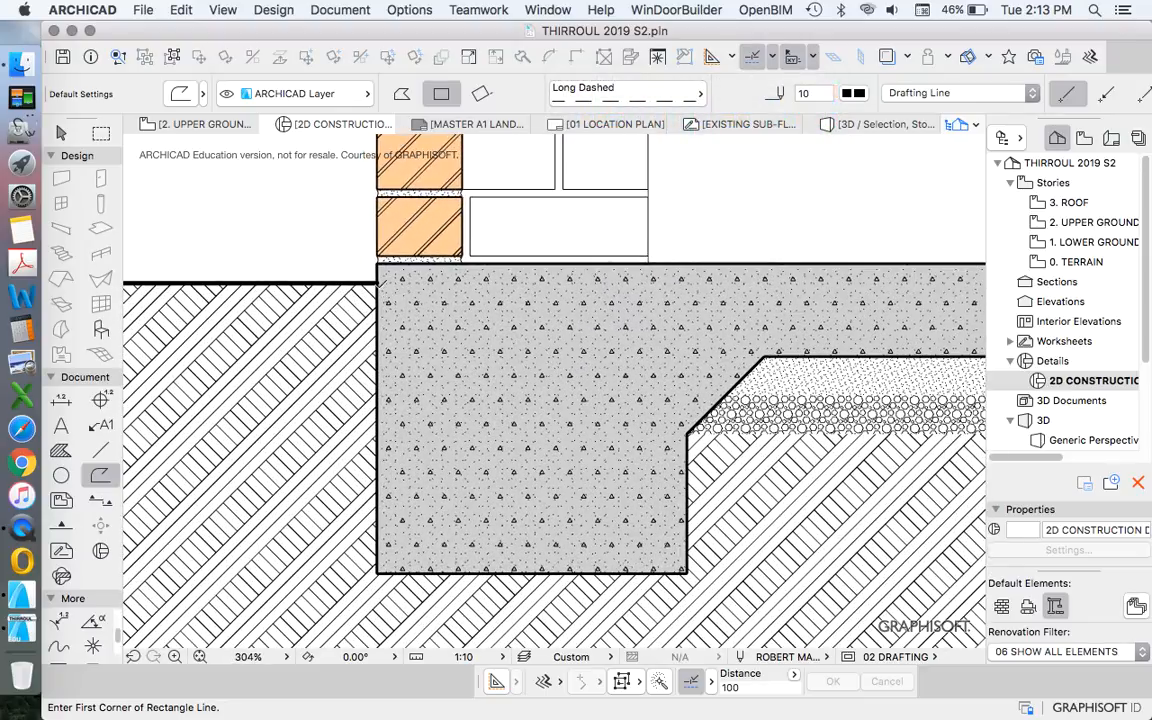
# Draw the polyline from the footing's top-left corner down, across the bottom, over the haunch and along the slab.
pyautogui.click(378, 281)
pyautogui.click(401, 93)
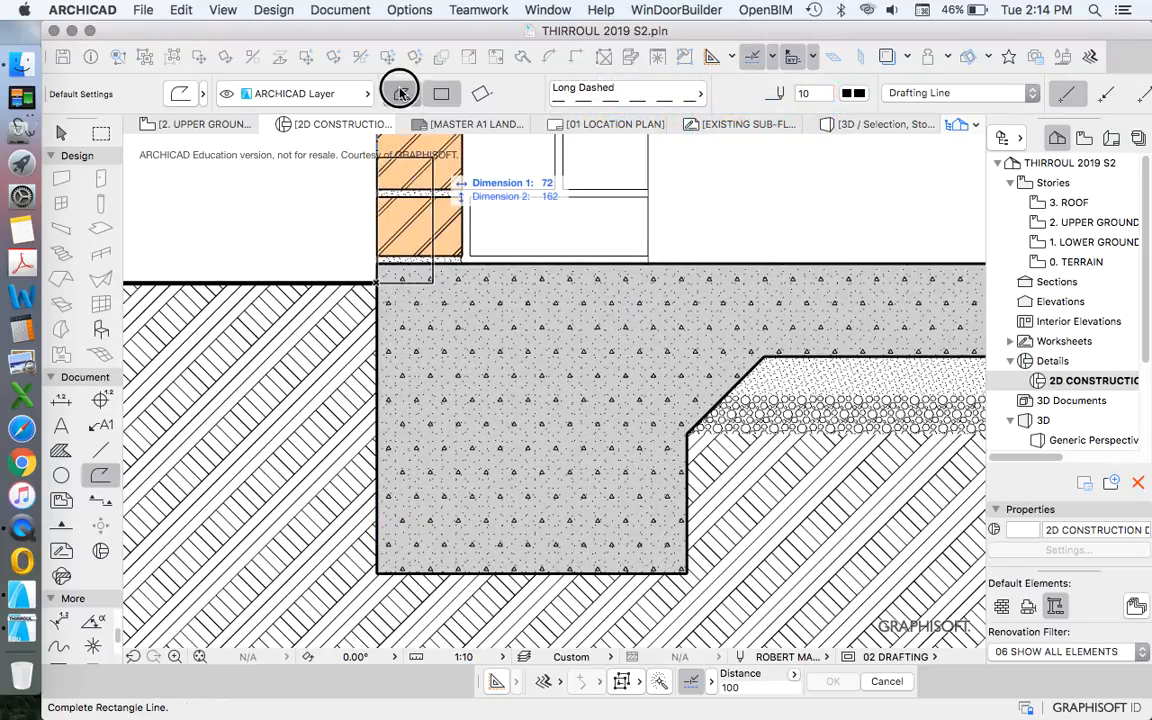
pyautogui.scroll(-1, 283, 348)
pyautogui.click(361, 536)
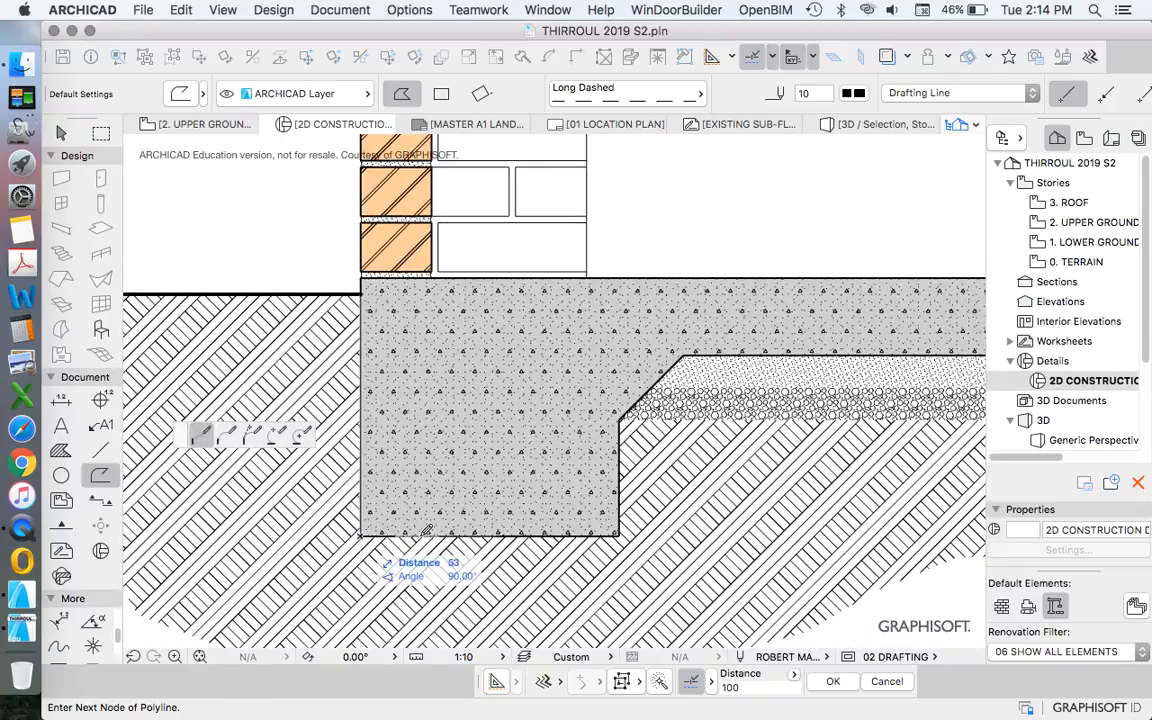
pyautogui.click(619, 534)
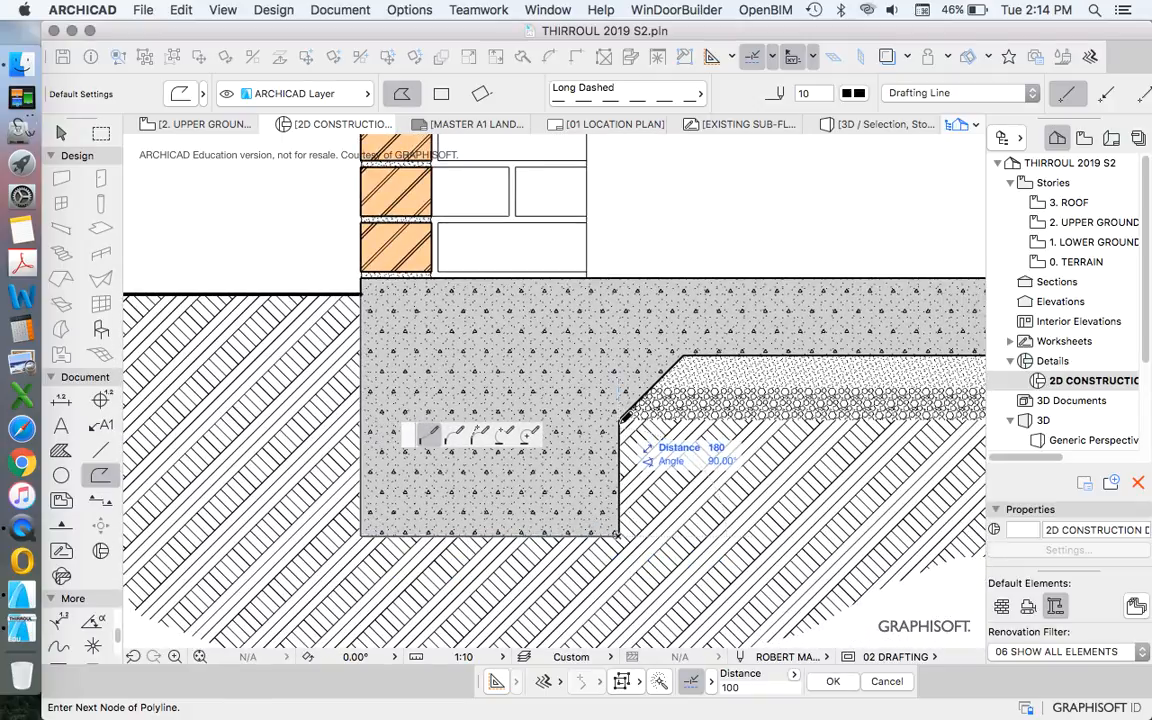
pyautogui.click(620, 422)
pyautogui.click(683, 355)
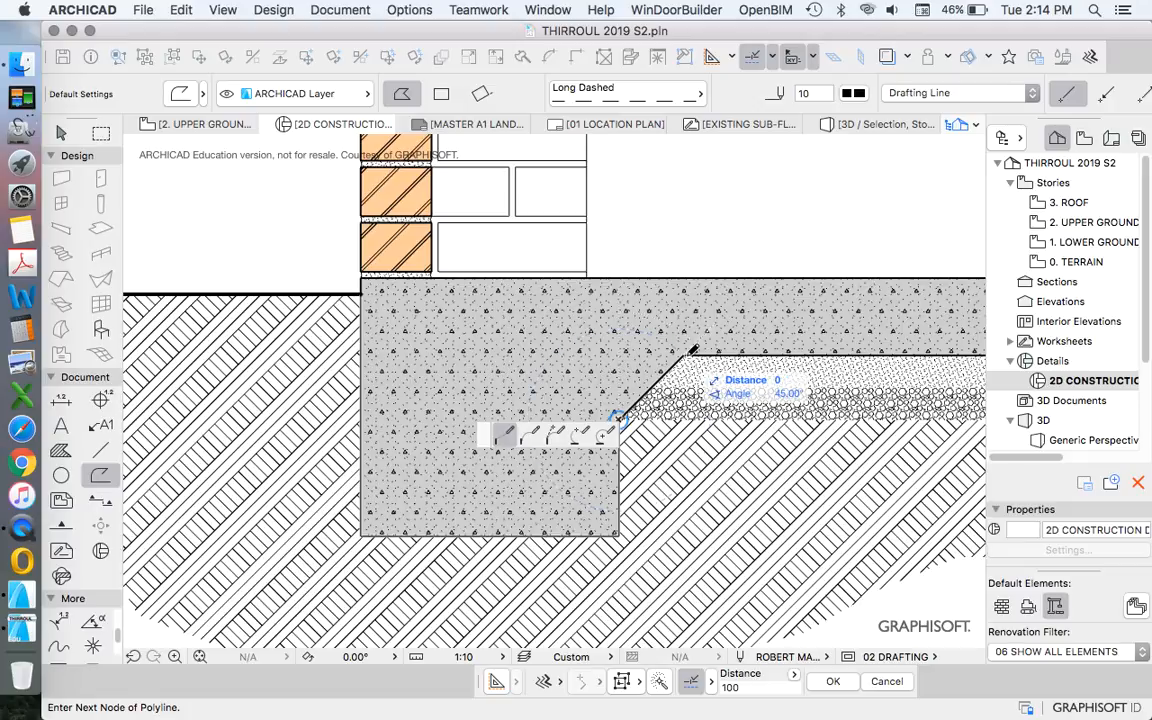
pyautogui.scroll(-2, 586, 343)
pyautogui.scroll(2, 723, 349)
pyautogui.scroll(1, 765, 329)
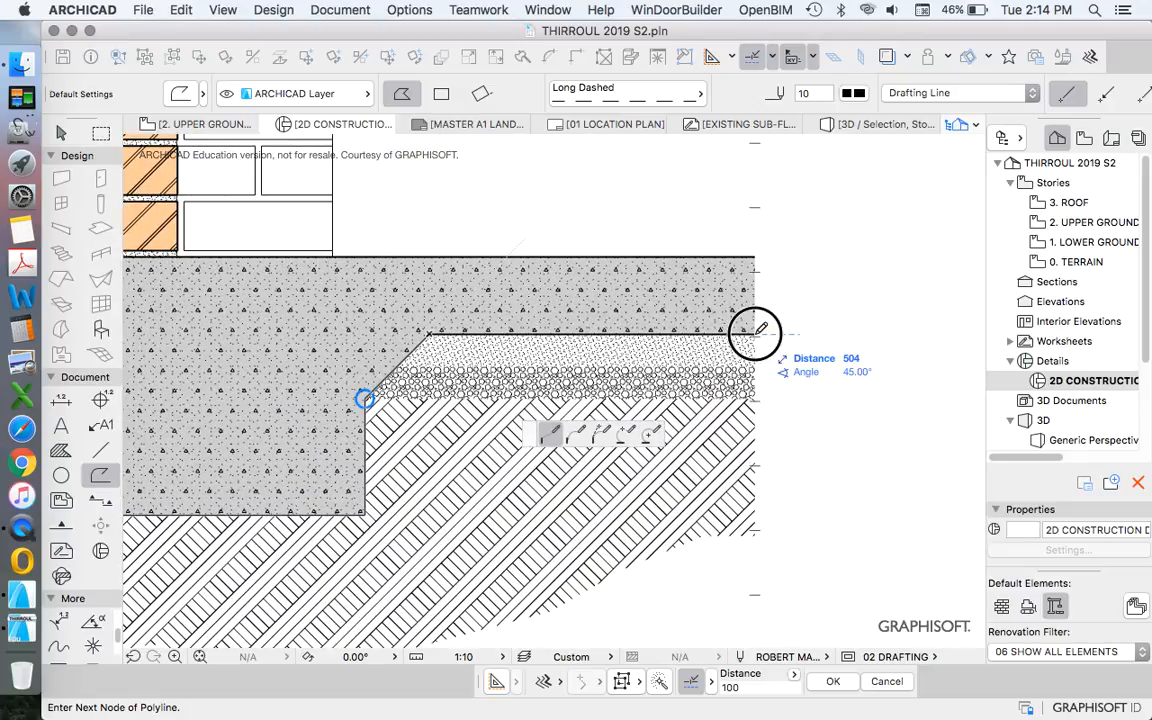
pyautogui.doubleClick(755, 330)
pyautogui.scroll(-3, 764, 342)
pyautogui.scroll(1, 385, 385)
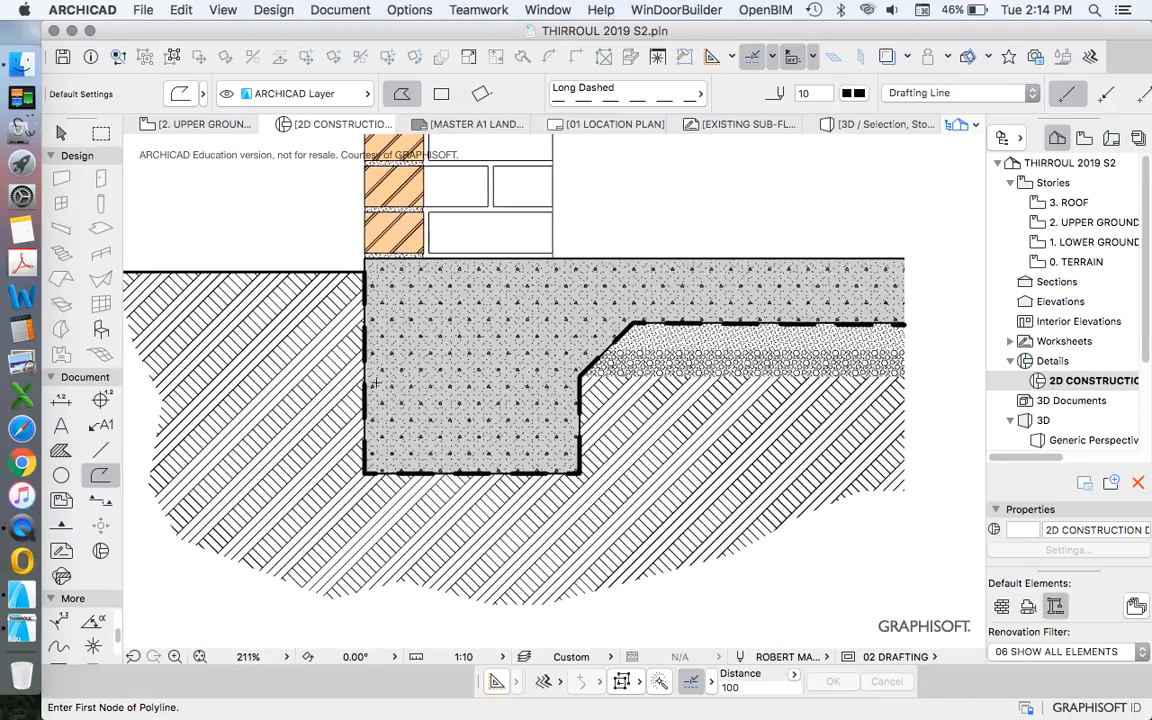
pyautogui.press('Escape')
pyautogui.scroll(3, 376, 305)
pyautogui.scroll(-3, 349, 318)
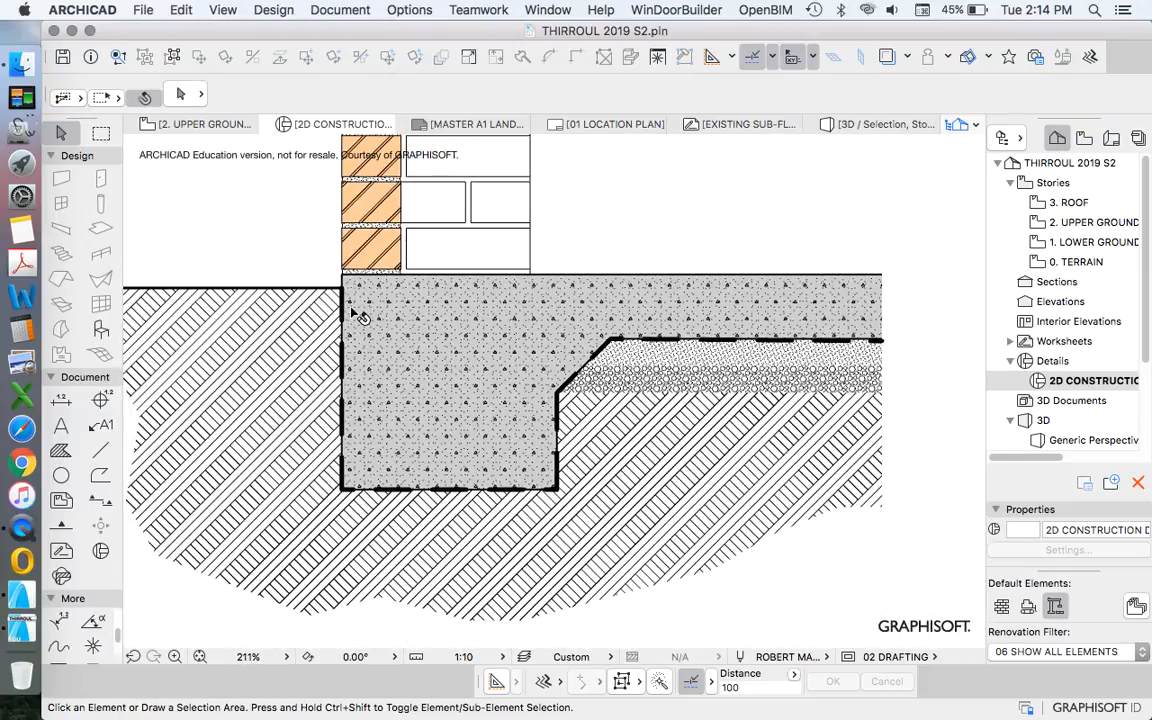
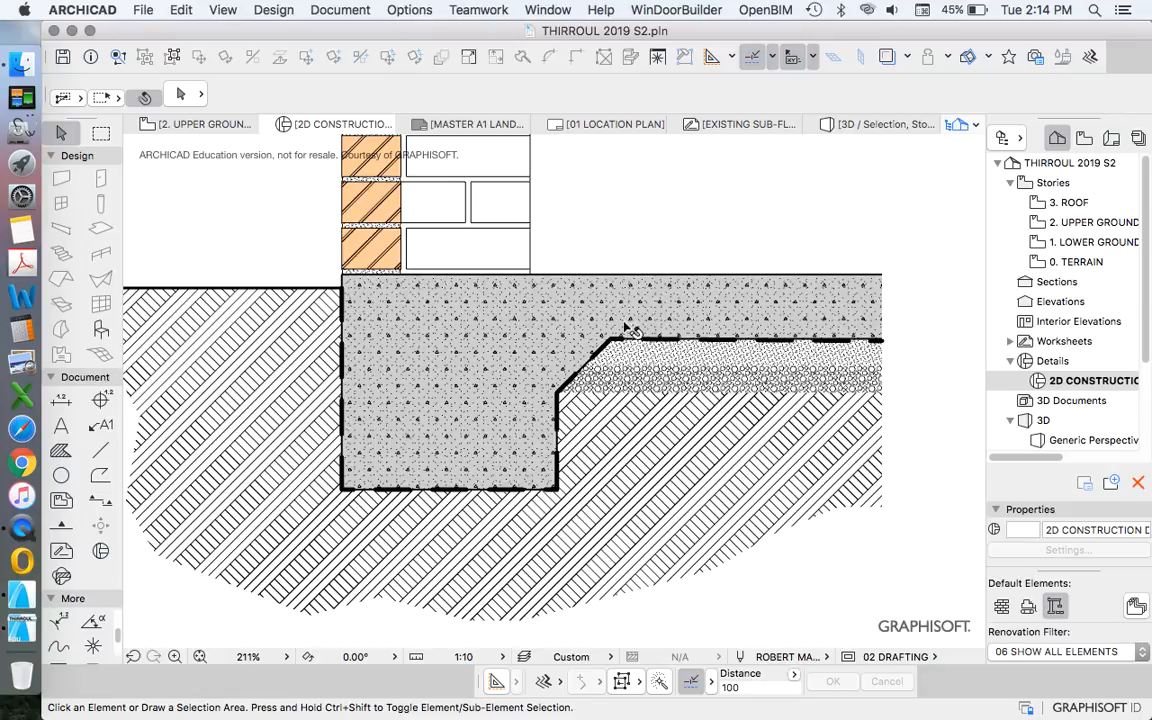
# Change the long-dashed membrane polyline's line type to Demolished Elements.
pyautogui.scroll(5, 400, 370)
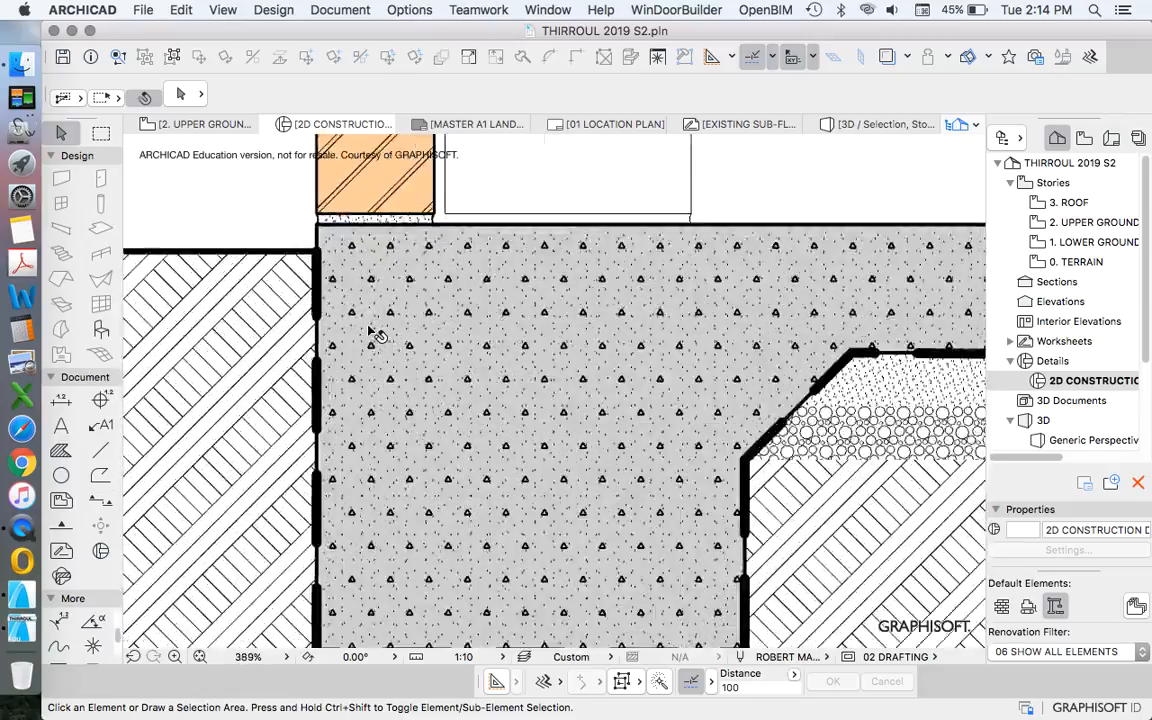
pyautogui.scroll(-4, 530, 338)
pyautogui.scroll(2, 700, 342)
pyautogui.scroll(5, 770, 340)
pyautogui.scroll(-6, 728, 334)
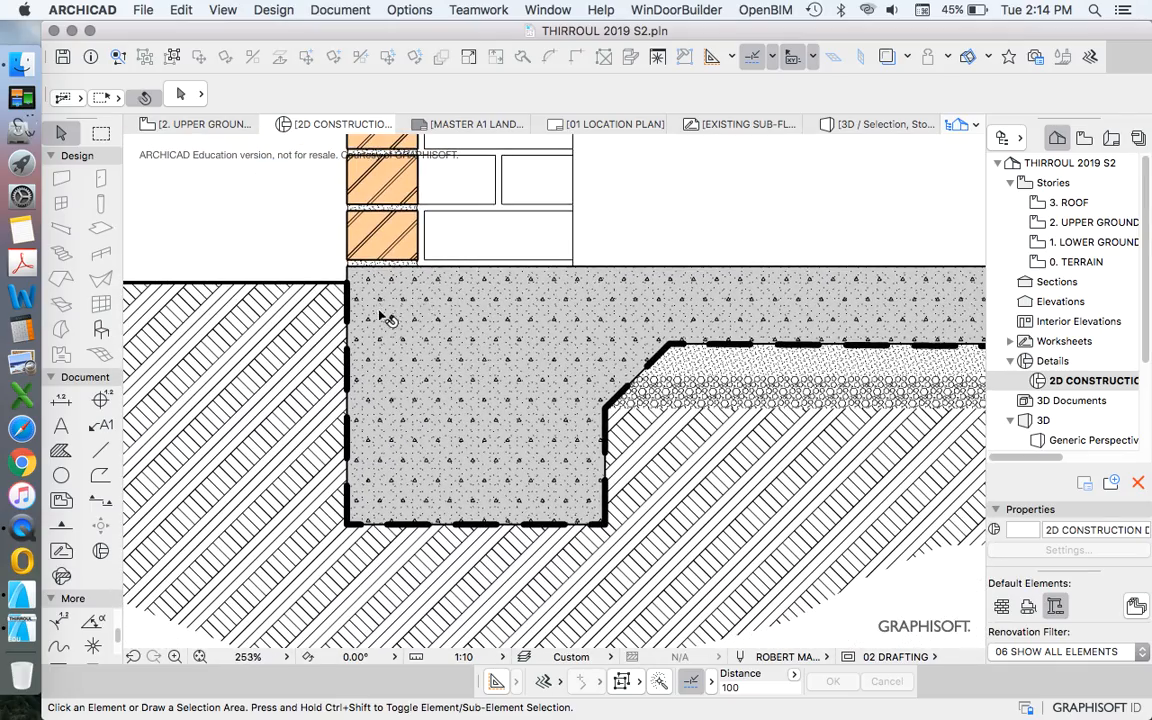
pyautogui.scroll(5, 385, 318)
pyautogui.scroll(-5, 480, 305)
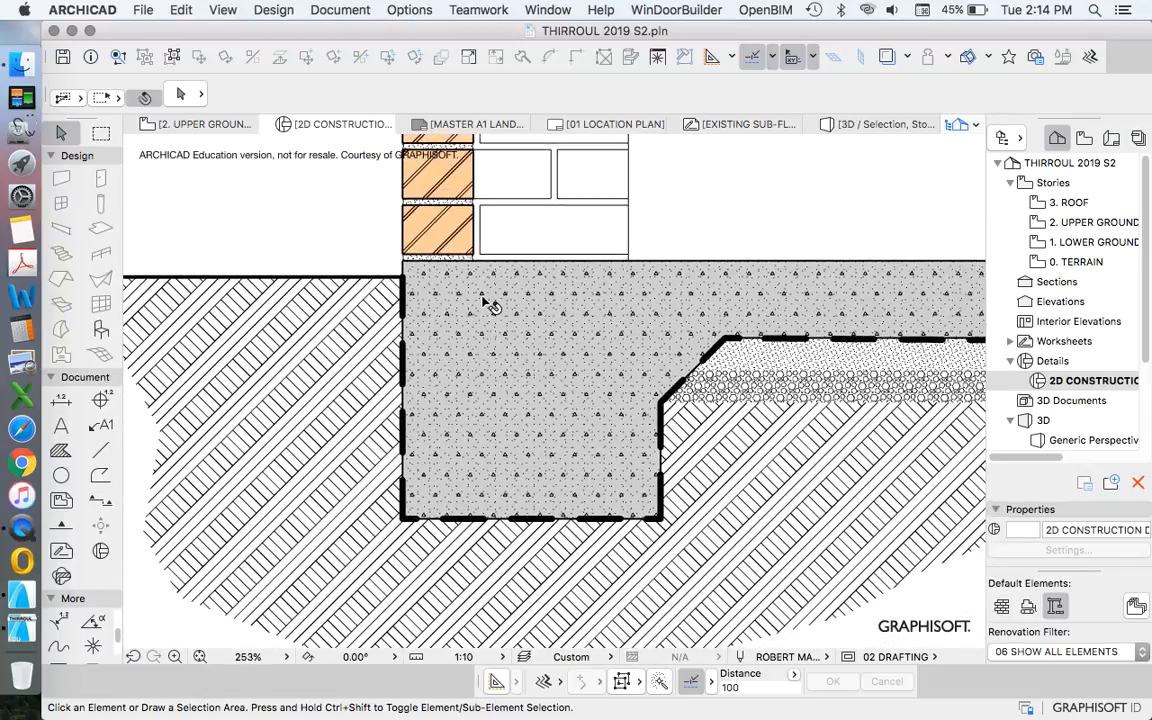
pyautogui.click(405, 302)
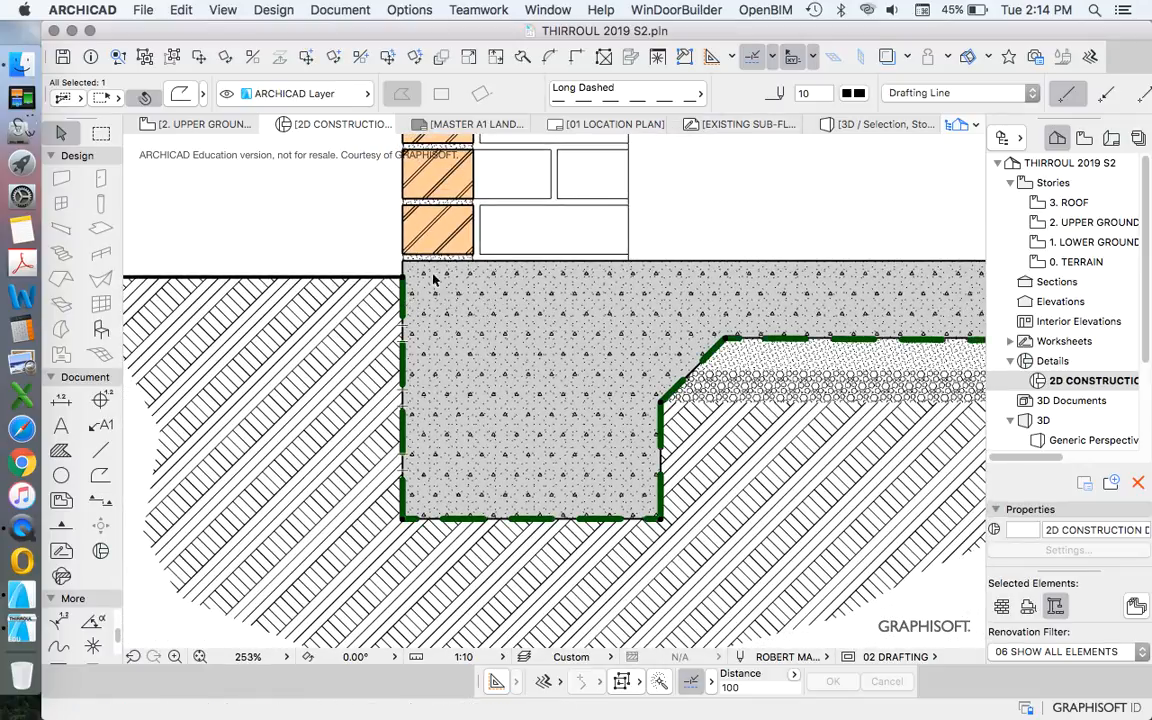
pyautogui.click(622, 93)
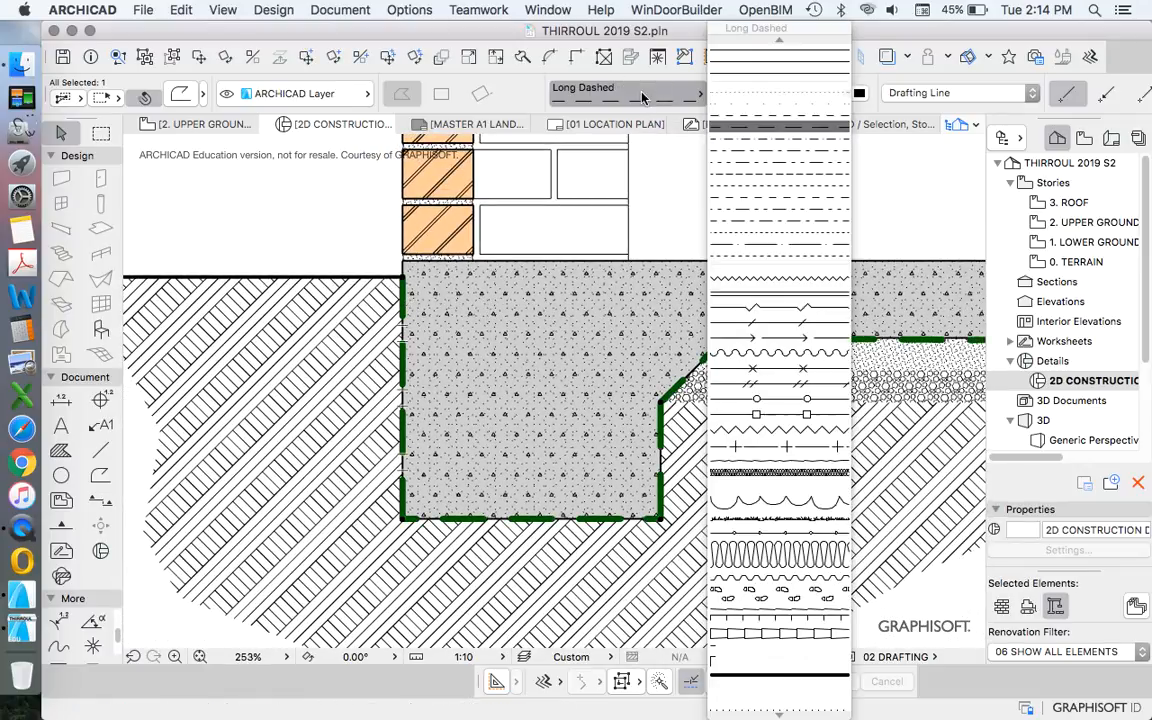
pyautogui.click(772, 200)
pyautogui.press('Escape')
# Offset all edges of the membrane polyline by 5 around the footing.
pyautogui.scroll(-3, 442, 383)
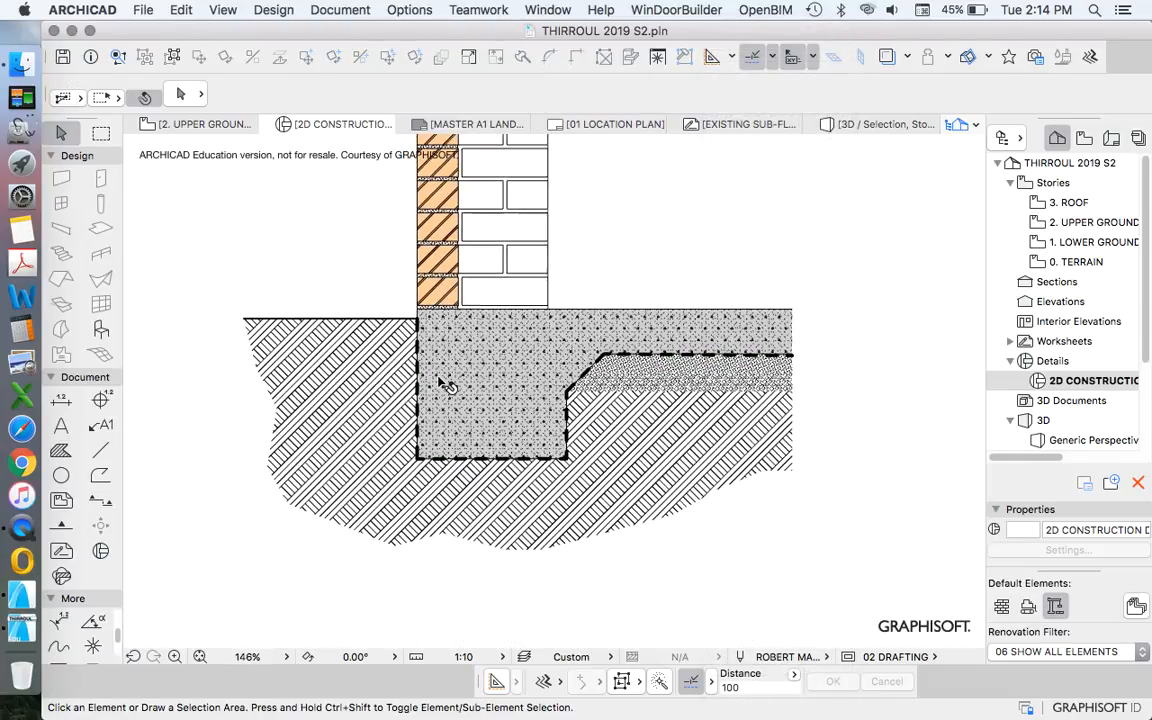
pyautogui.scroll(8, 428, 381)
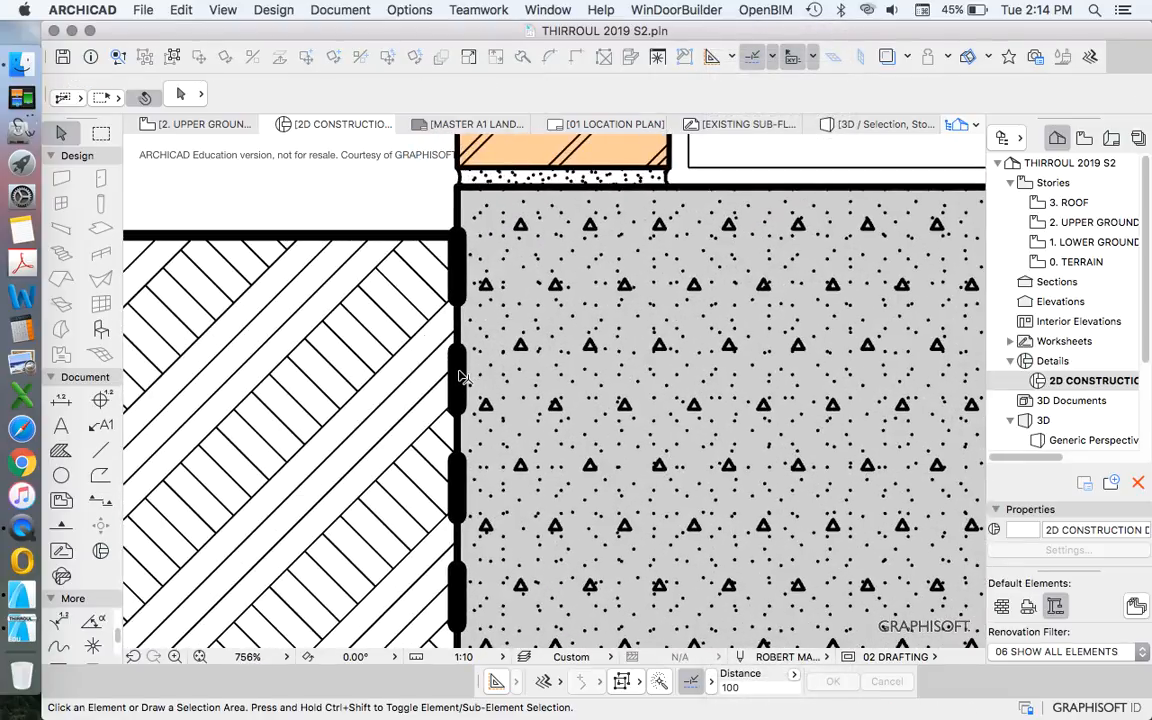
pyautogui.click(459, 374)
pyautogui.click(458, 371)
pyautogui.scroll(-8, 459, 367)
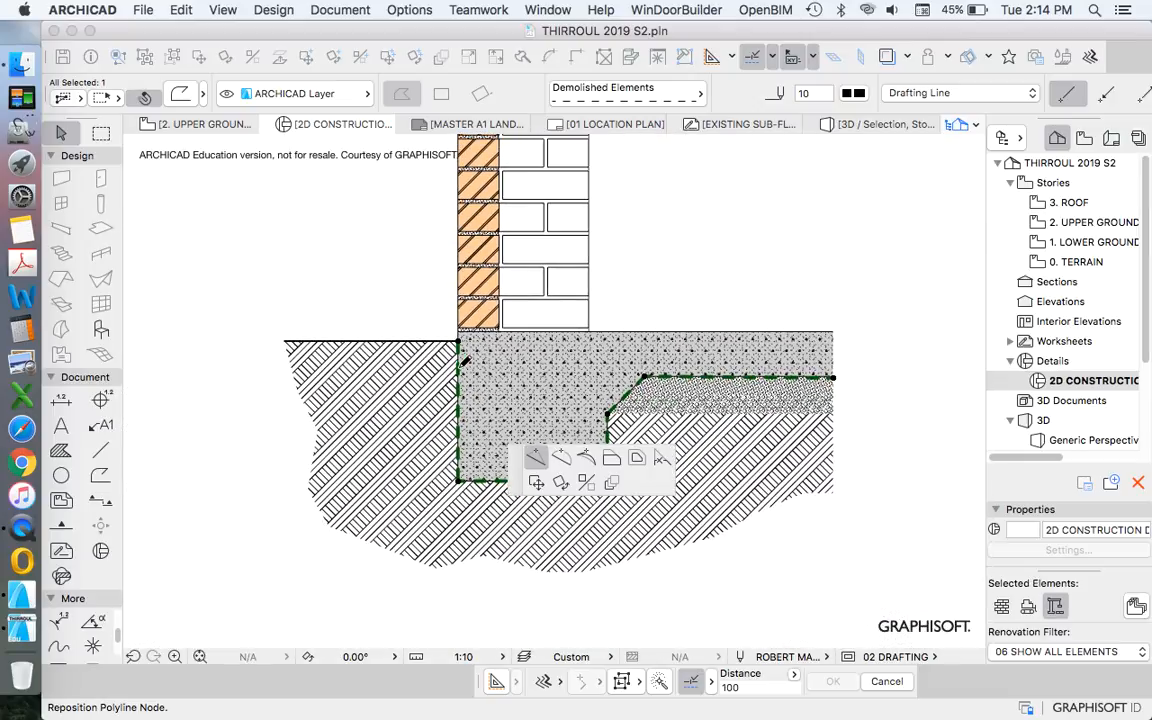
pyautogui.scroll(4, 550, 437)
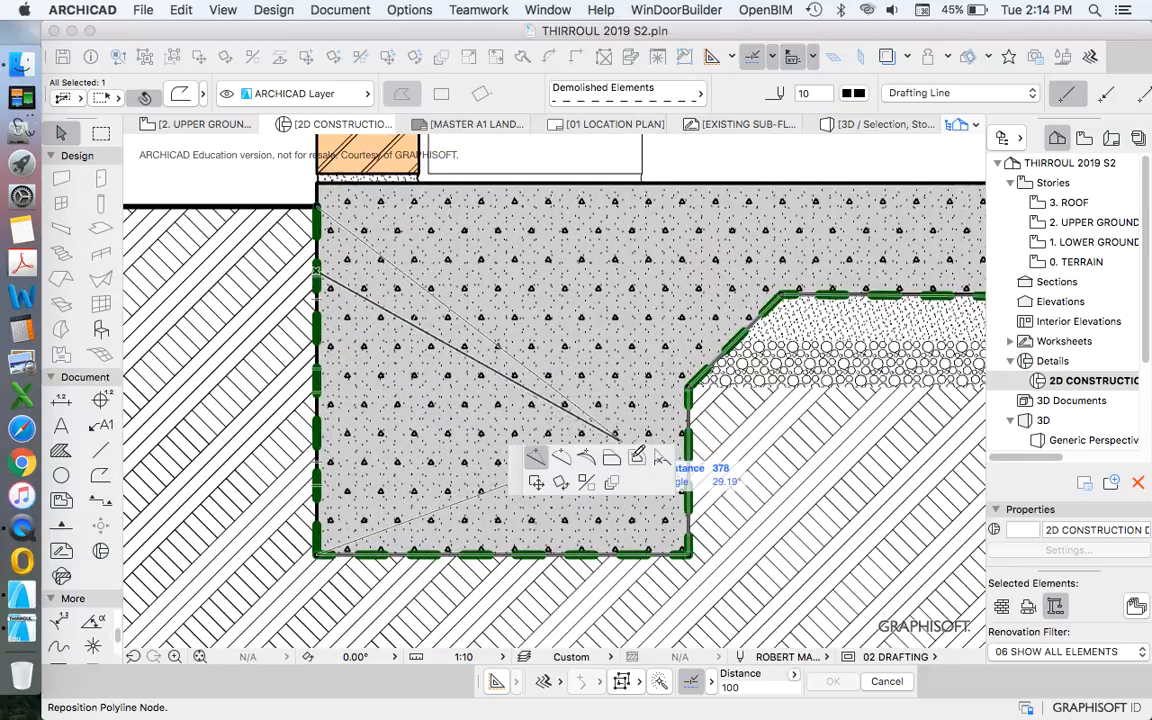
pyautogui.click(640, 458)
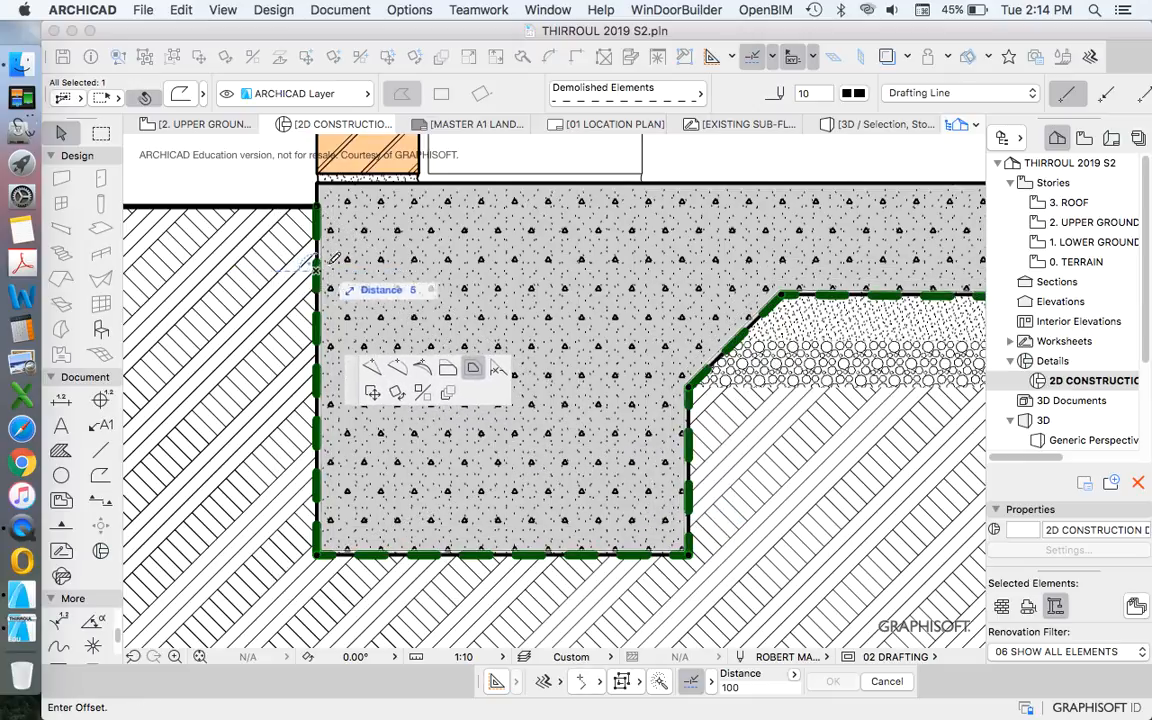
pyautogui.scroll(-4, 318, 262)
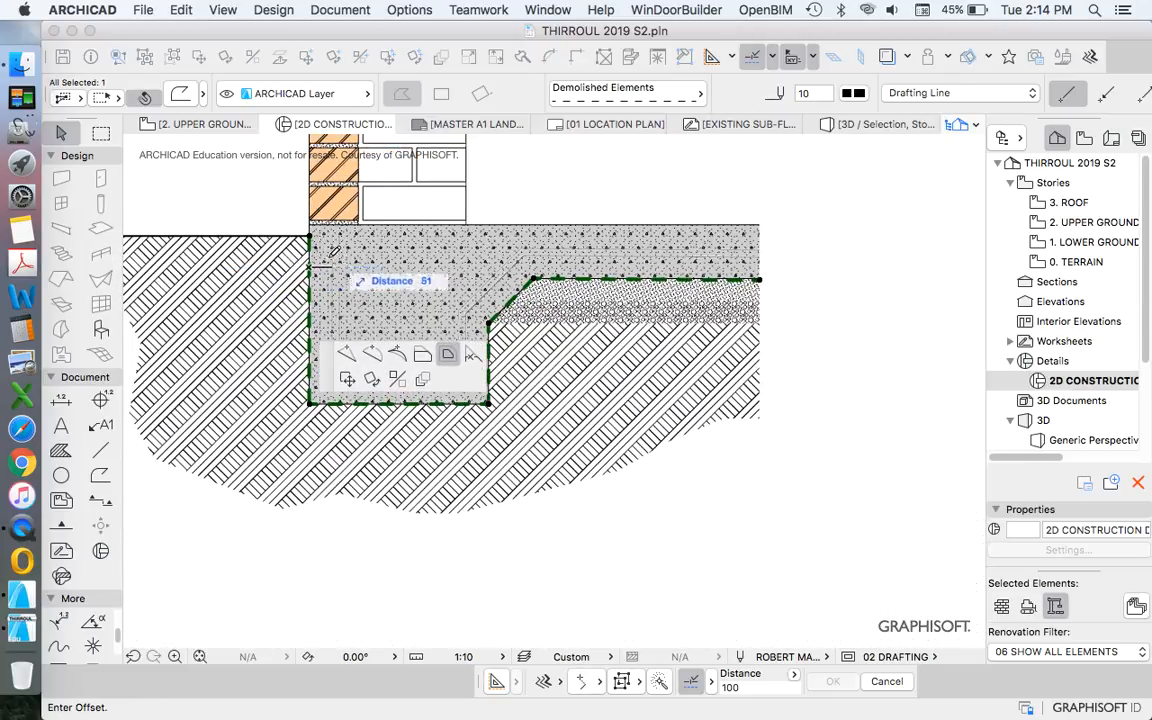
pyautogui.scroll(4, 335, 252)
pyautogui.scroll(4, 355, 253)
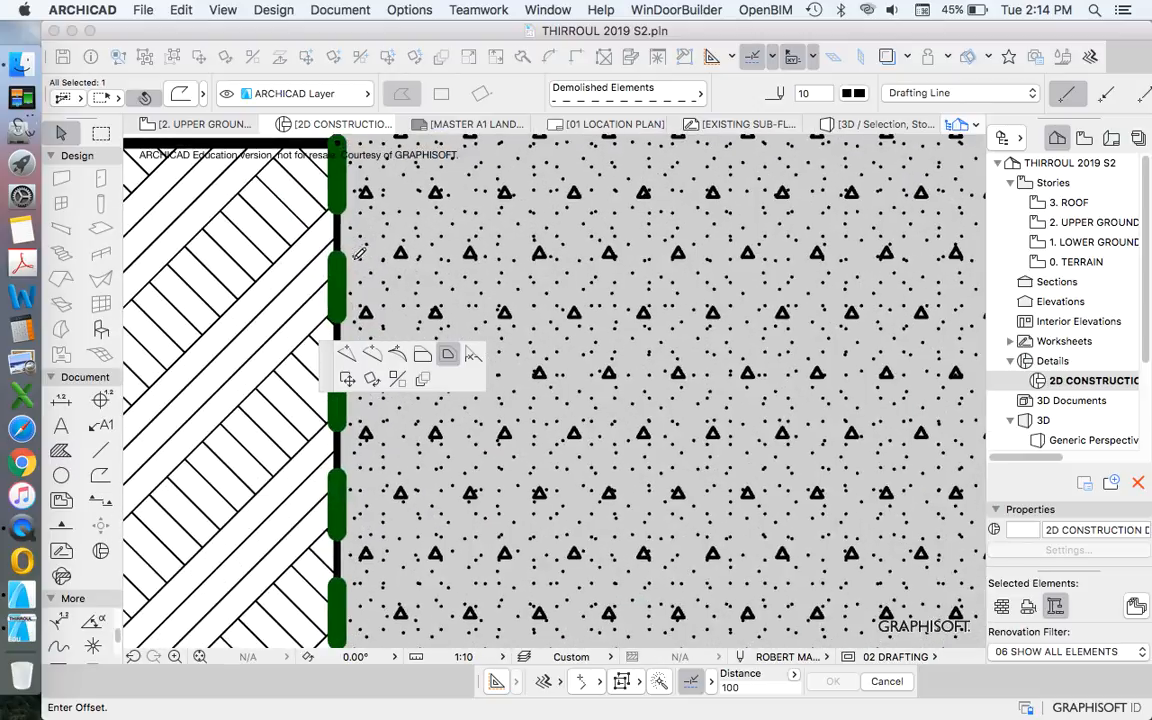
pyautogui.scroll(-4, 337, 258)
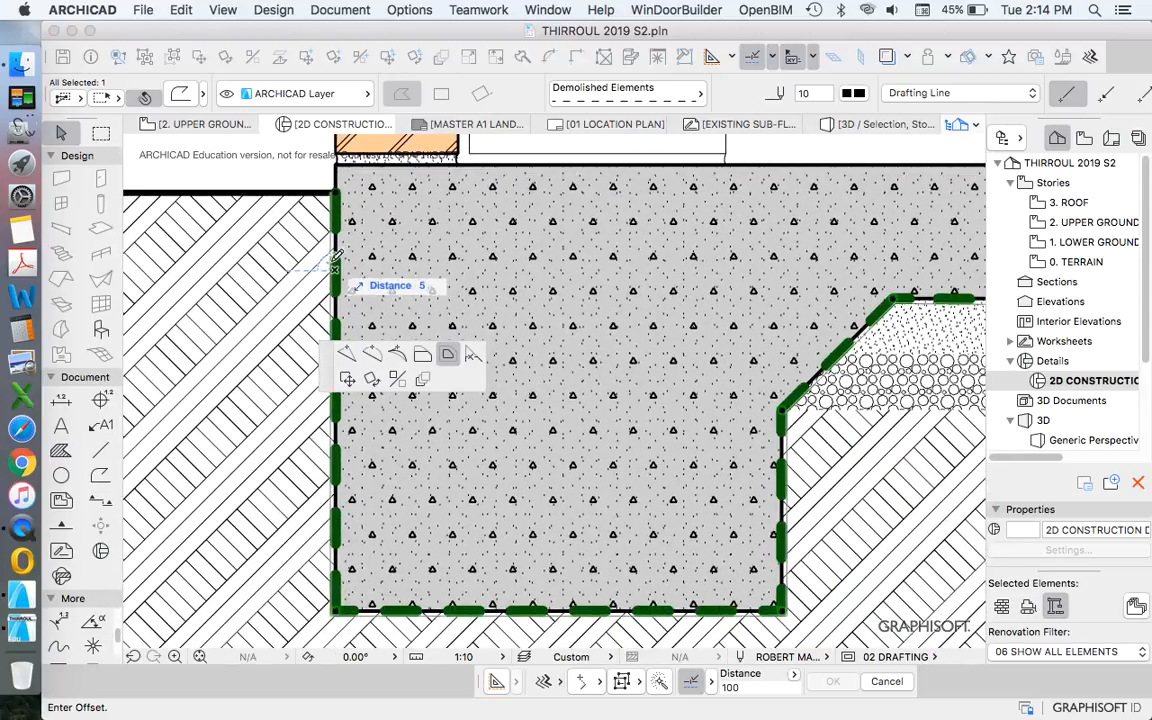
pyautogui.scroll(5, 337, 260)
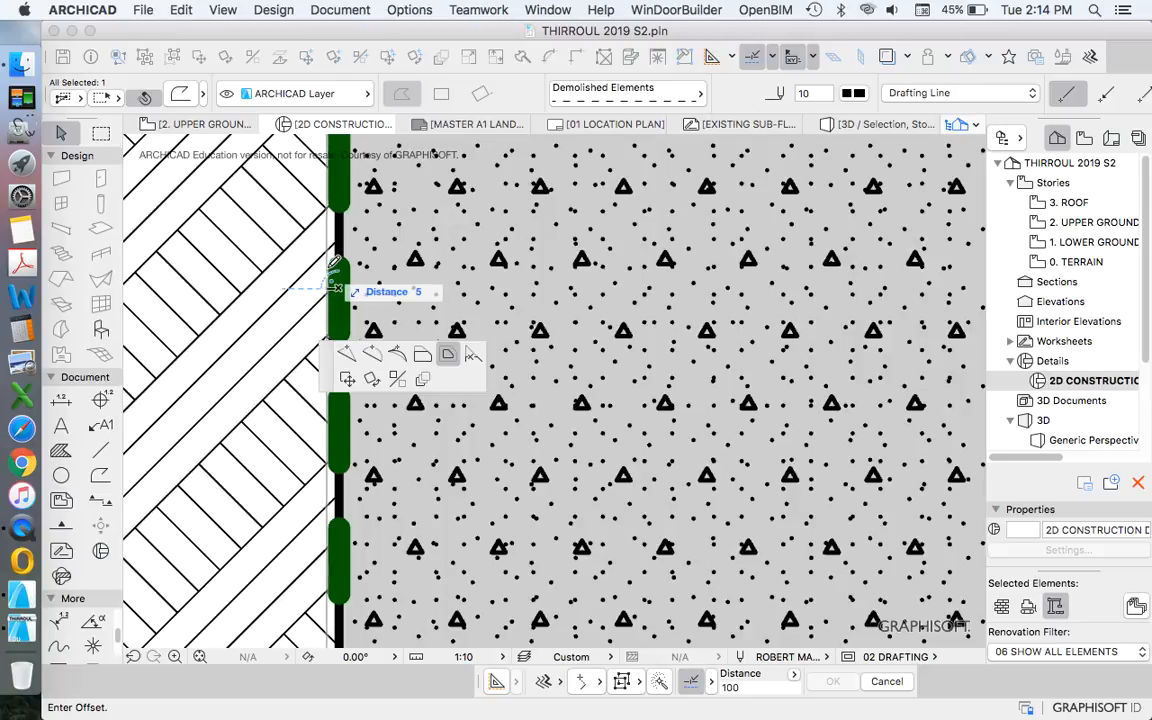
pyautogui.click(329, 268)
pyautogui.scroll(-5, 323, 303)
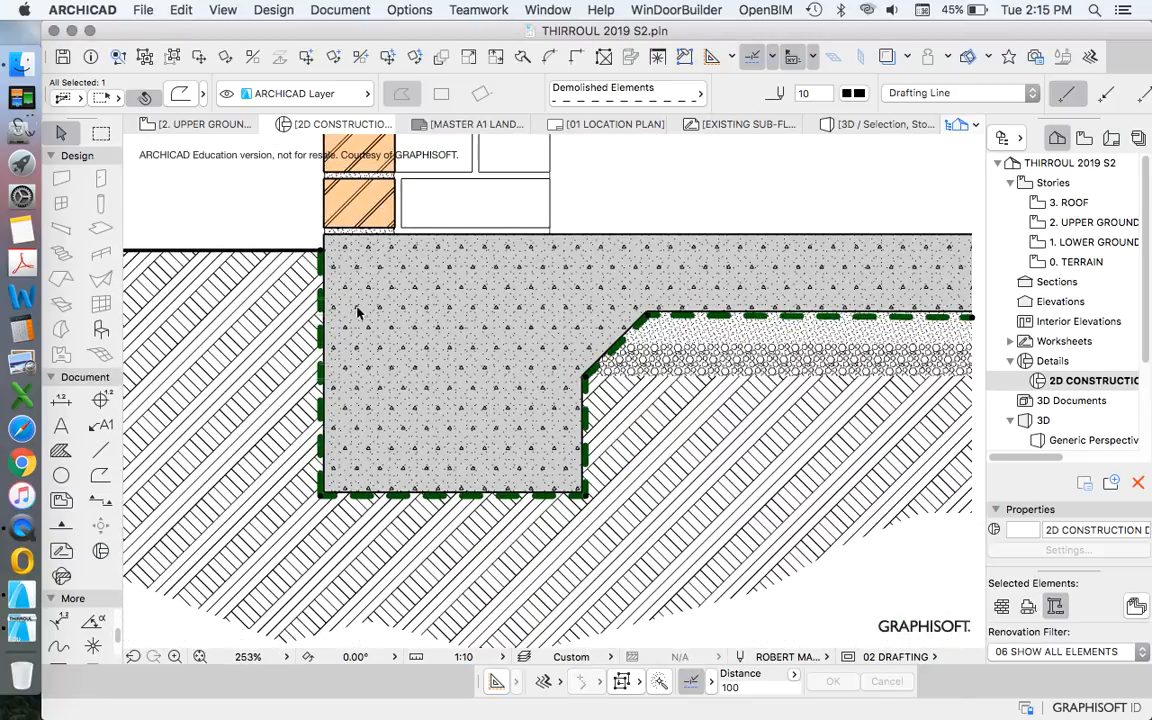
pyautogui.press('Escape')
pyautogui.scroll(-4, 355, 312)
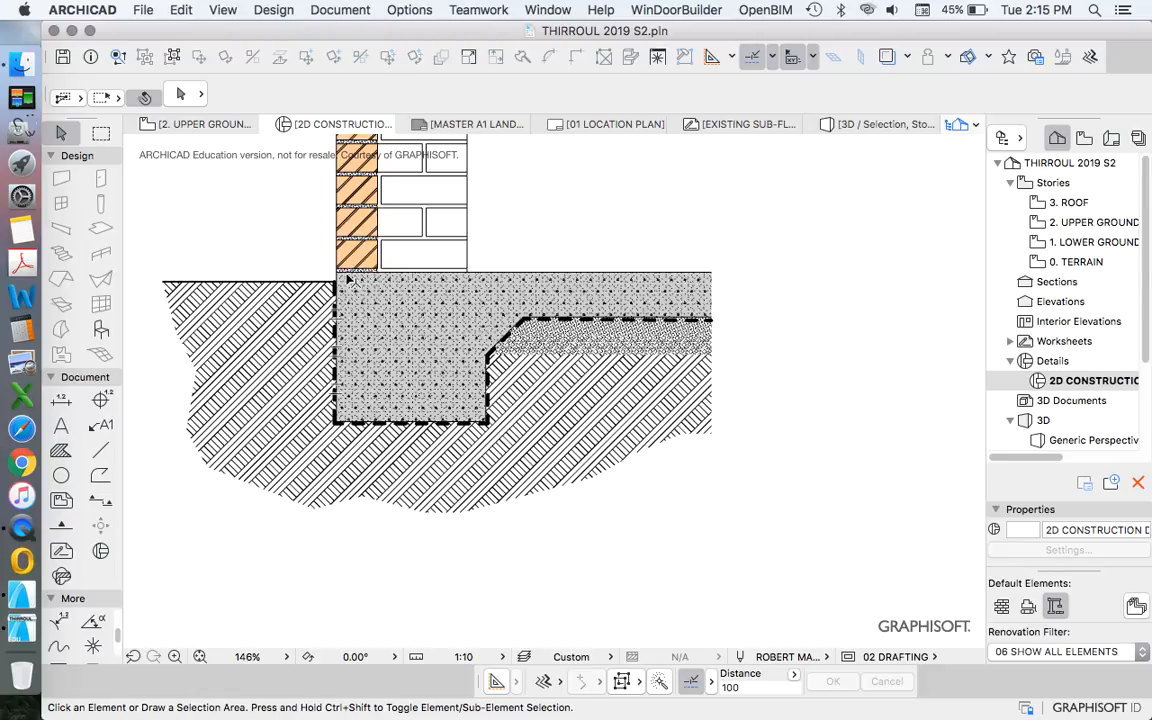
# Try offsetting the left Earth fill's edge, cancelling each attempt without changes.
pyautogui.scroll(6, 350, 298)
pyautogui.click(350, 314)
pyautogui.press('Escape')
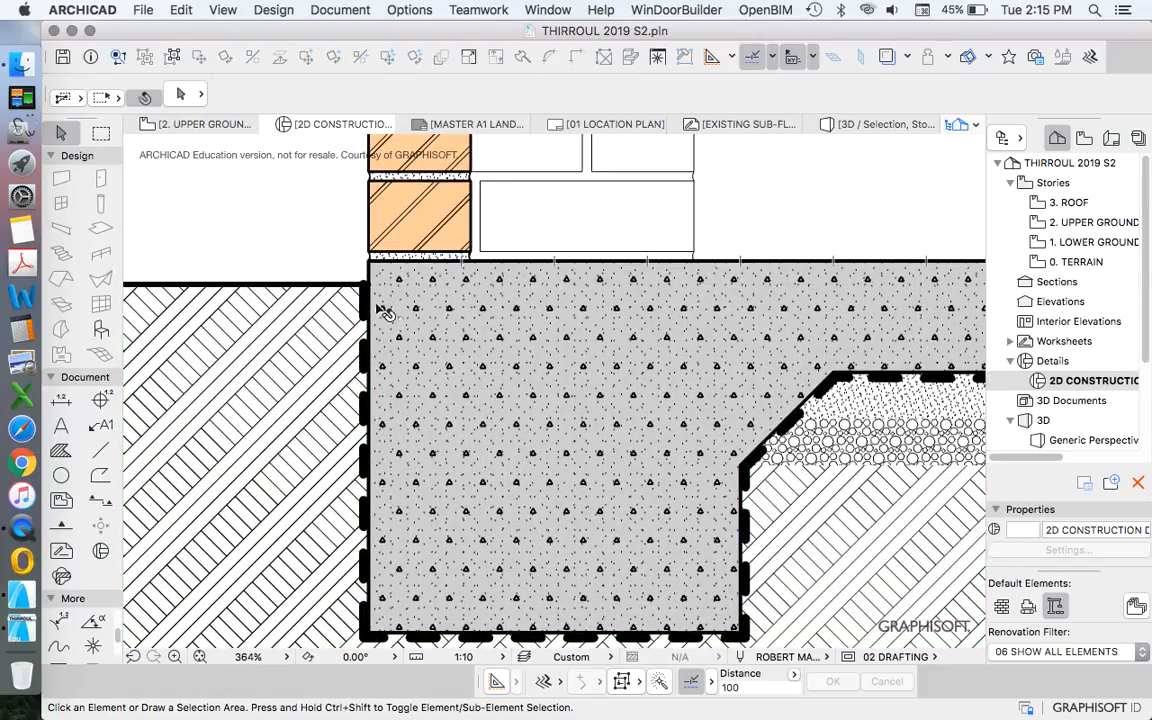
pyautogui.scroll(-6, 388, 313)
pyautogui.click(342, 346)
pyautogui.scroll(9, 362, 305)
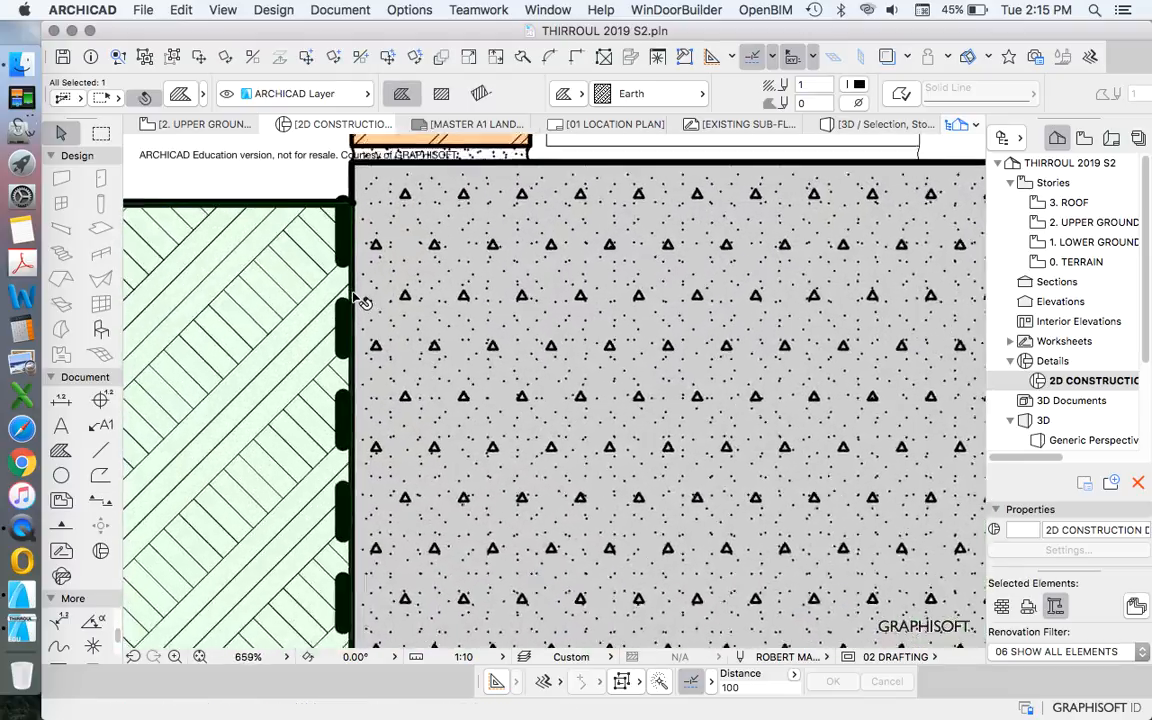
pyautogui.click(347, 283)
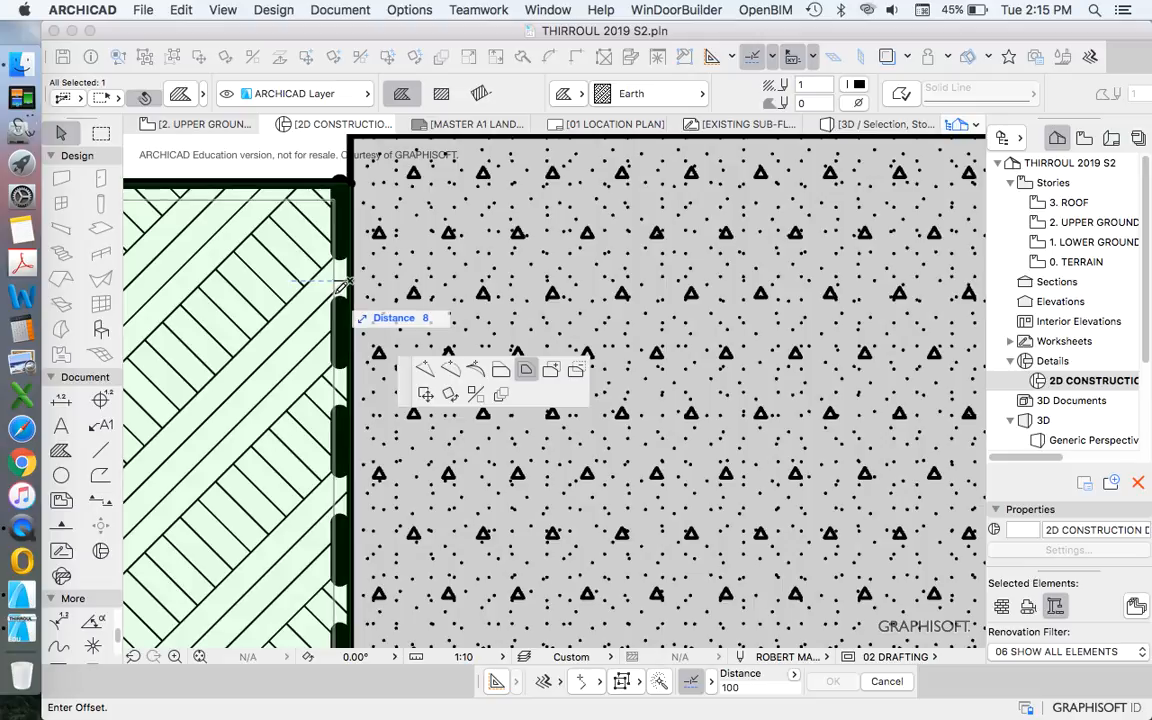
pyautogui.press('Escape')
pyautogui.scroll(-7, 375, 250)
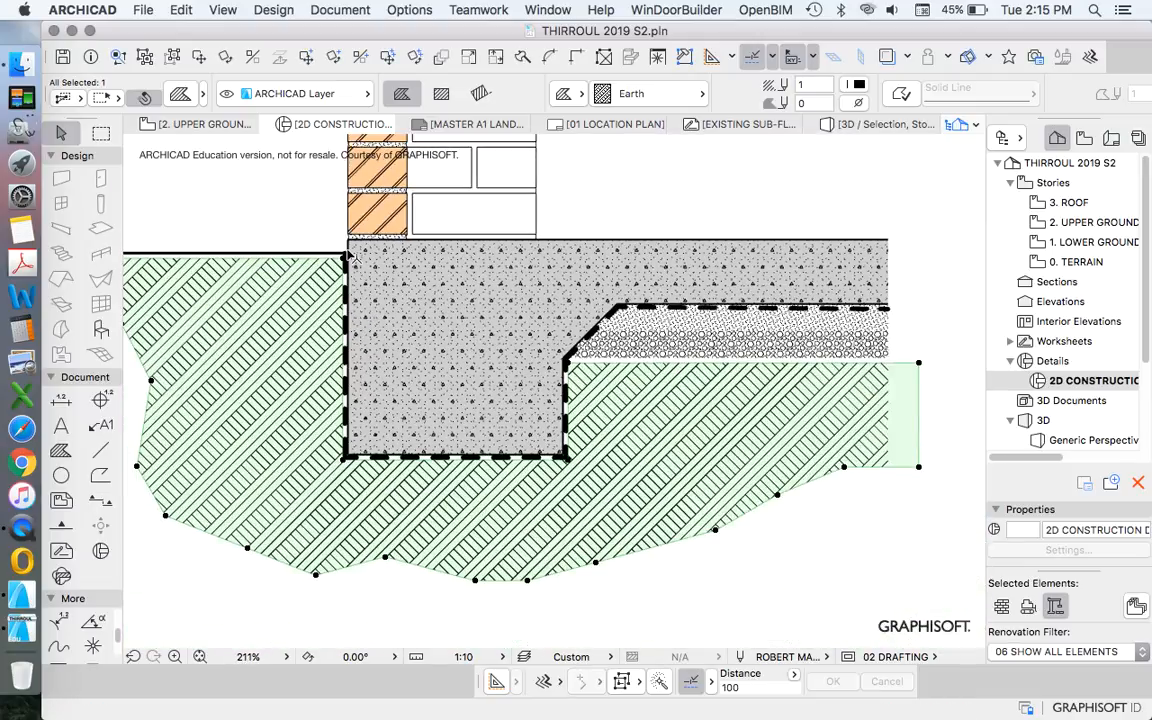
pyautogui.press('Escape')
pyautogui.scroll(7, 270, 245)
pyautogui.click(355, 293)
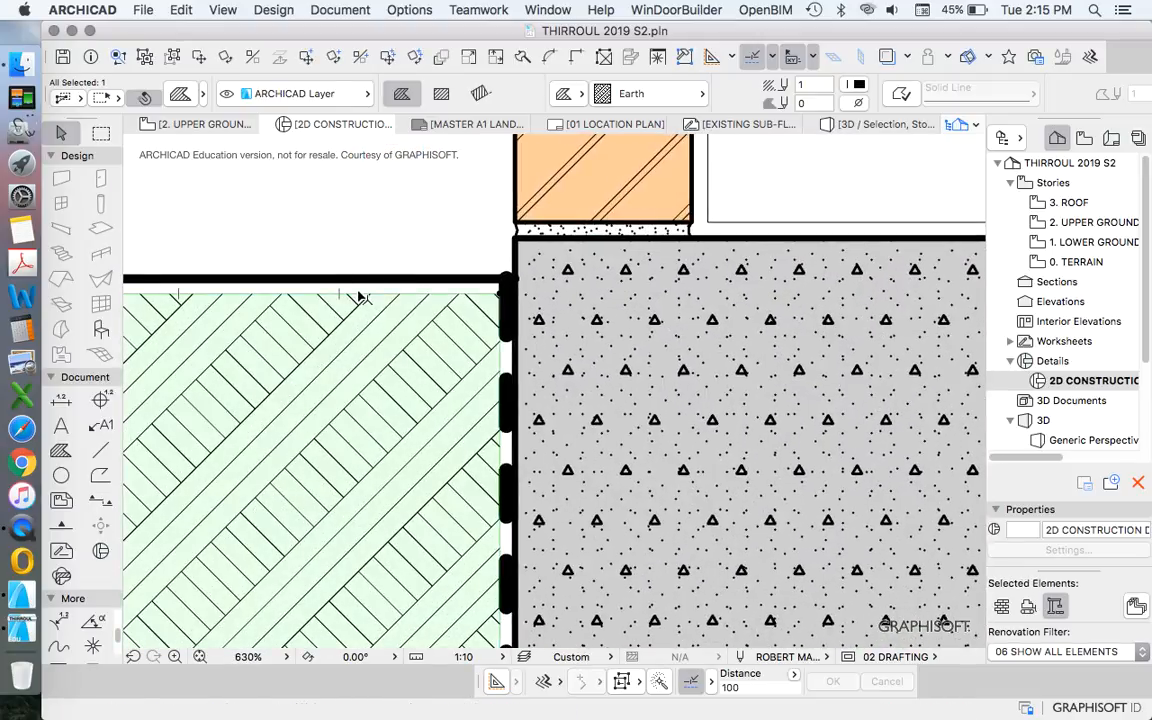
pyautogui.click(357, 294)
pyautogui.press('Escape')
pyautogui.scroll(-10, 358, 288)
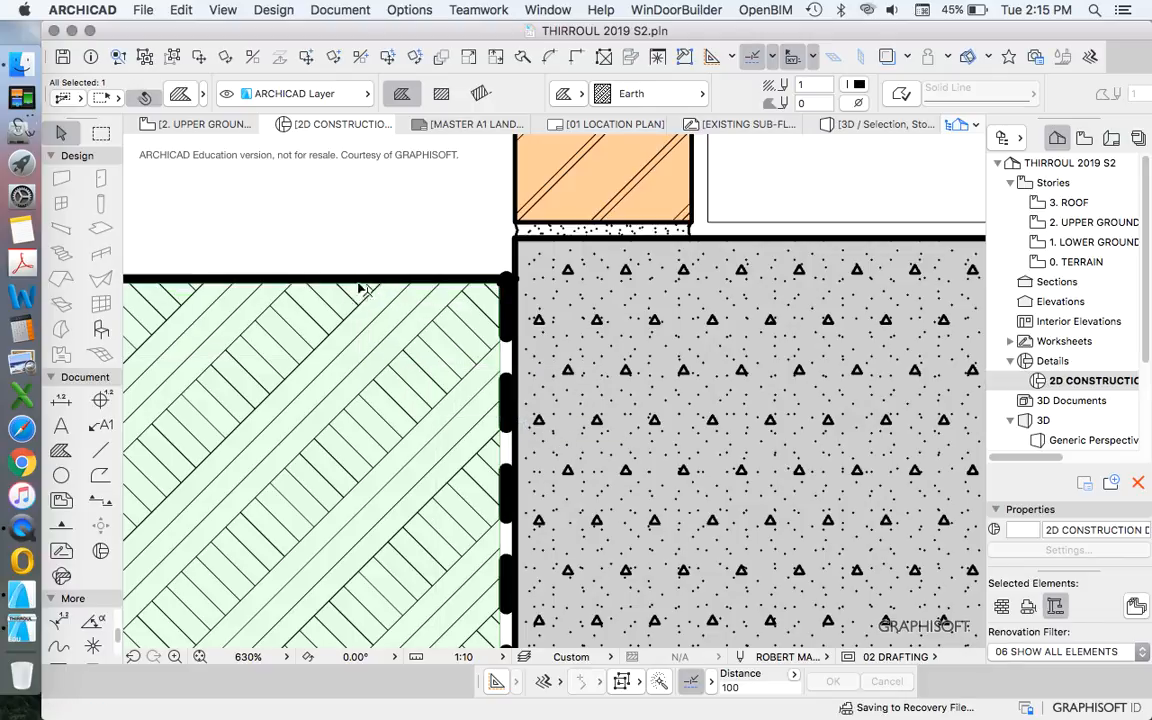
pyautogui.scroll(10, 465, 248)
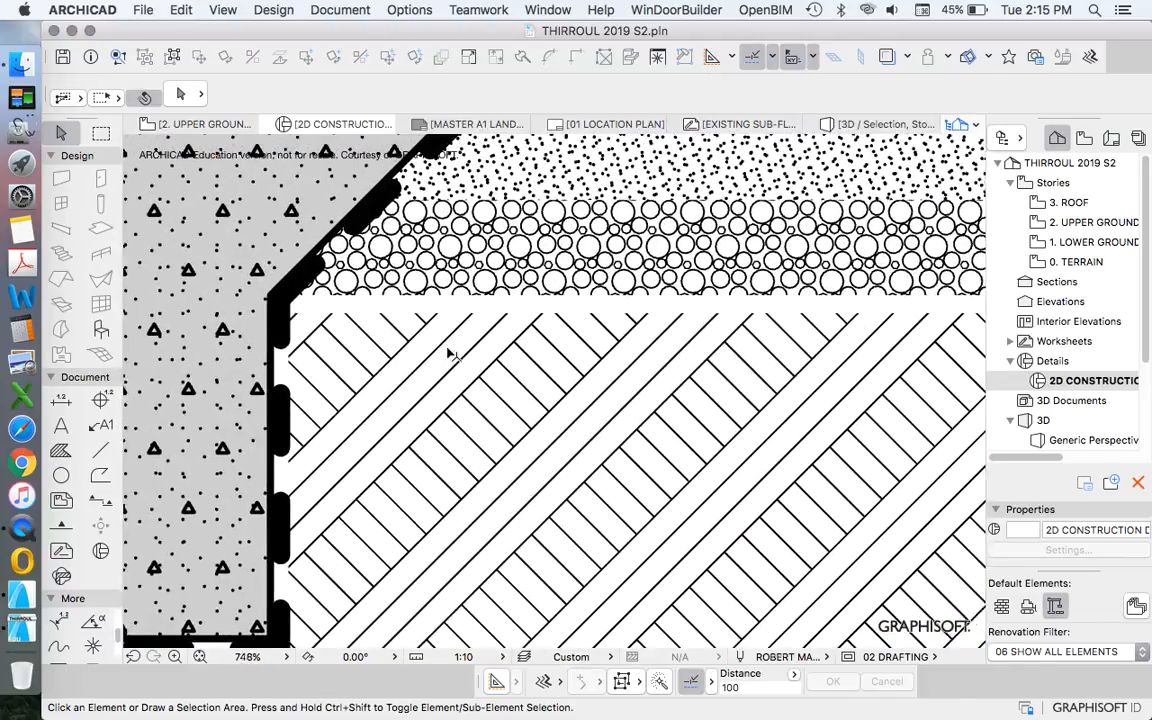
pyautogui.click(424, 311)
pyautogui.click(428, 302)
pyautogui.press('Escape')
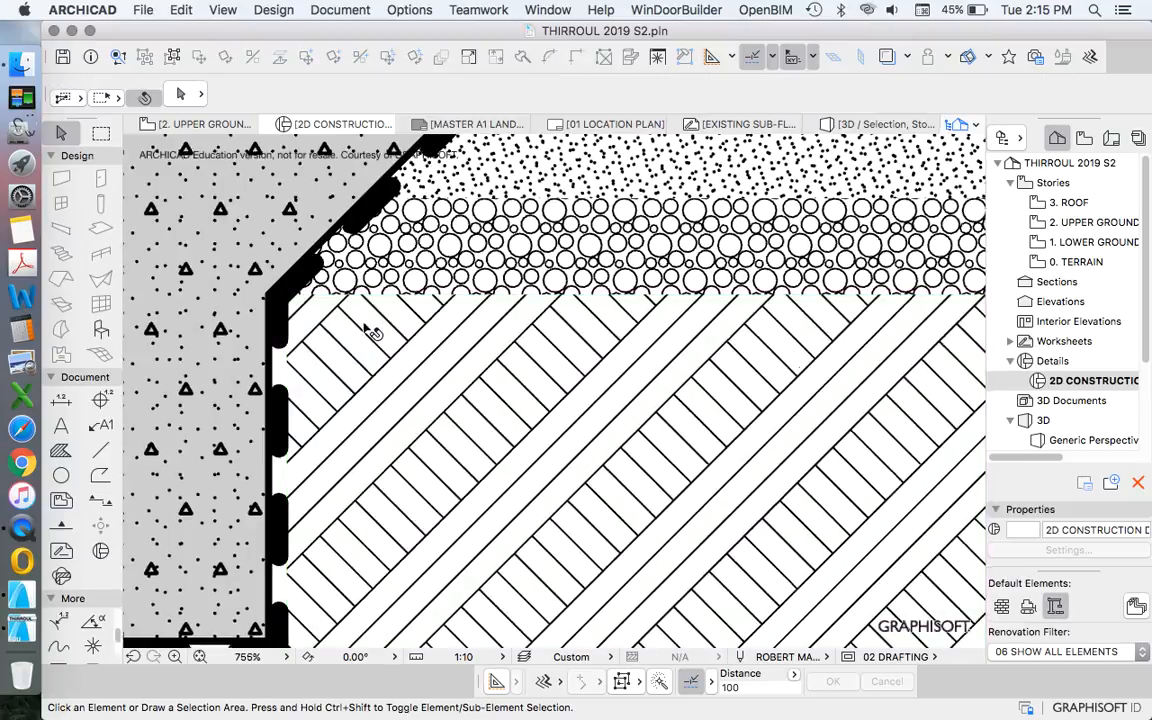
pyautogui.scroll(-4, 378, 335)
pyautogui.scroll(3, 548, 248)
# Move the Sand fill's top edge slightly down and its sloped edge to the membrane.
pyautogui.click(556, 295)
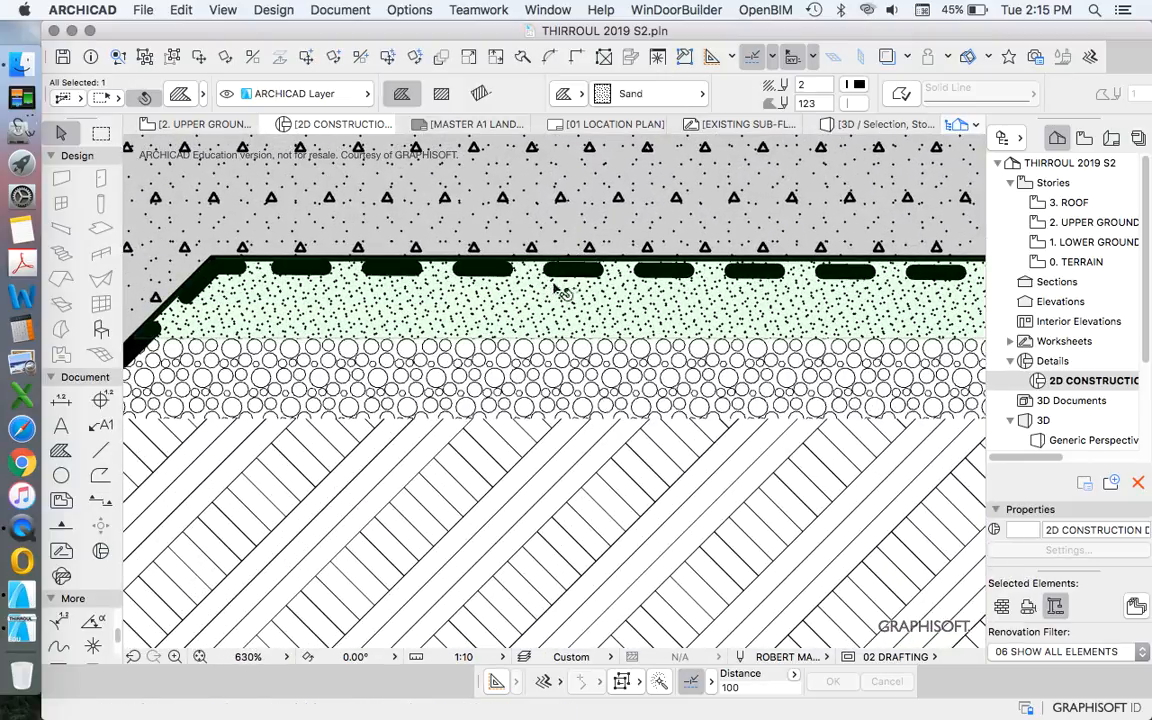
pyautogui.click(573, 262)
pyautogui.click(573, 269)
pyautogui.click(199, 282)
pyautogui.click(208, 291)
pyautogui.scroll(-1, 420, 291)
# Extend the Gravel fill's sloped edge by 7 to meet the membrane line.
pyautogui.moveTo(150, 355); pyautogui.dragTo(370, 338, button='middle')
pyautogui.scroll(2, 321, 342)
pyautogui.click(452, 356)
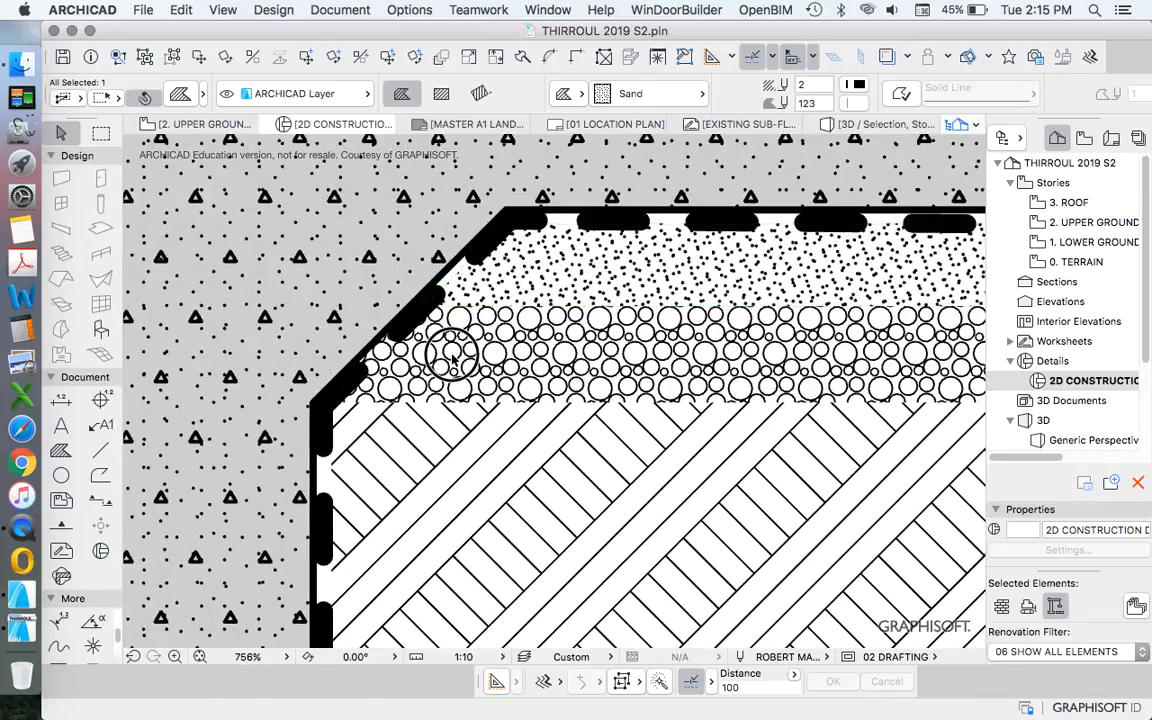
pyautogui.click(398, 328)
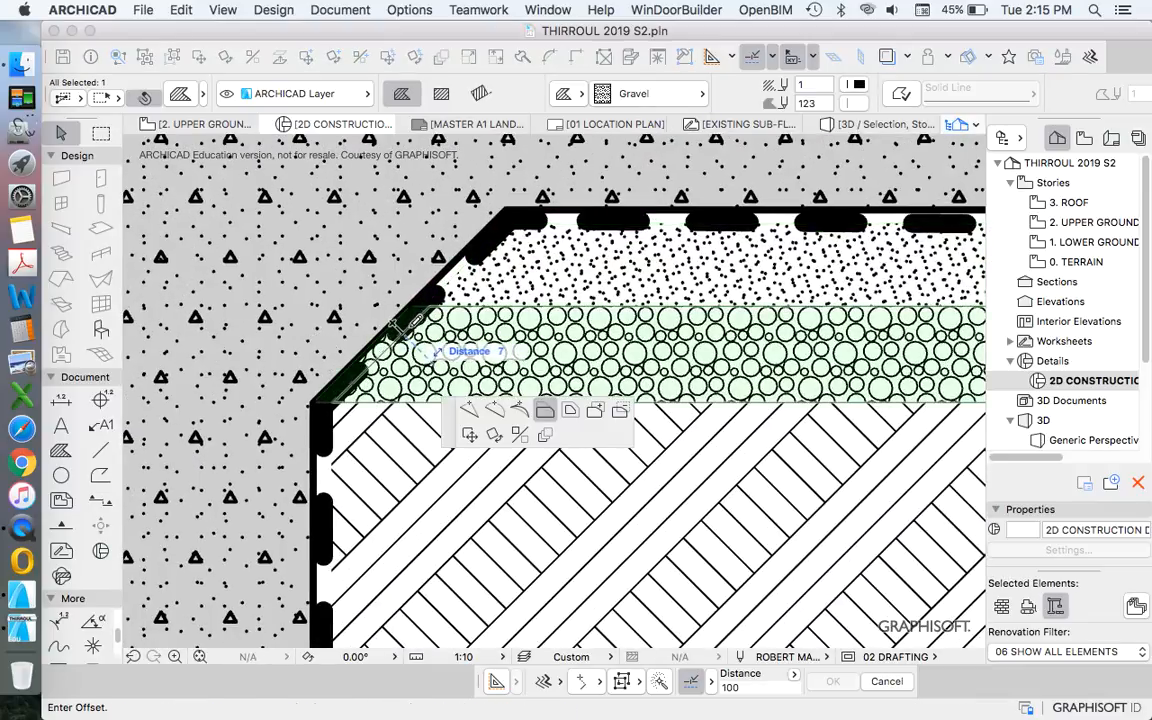
pyautogui.click(398, 327)
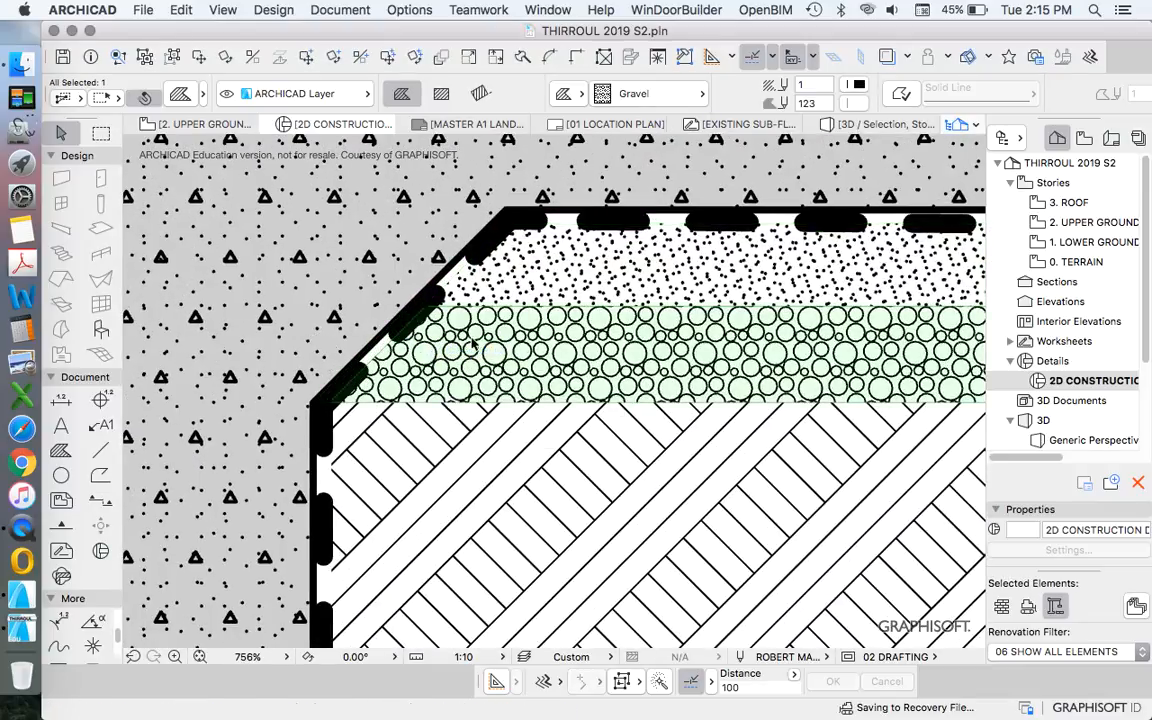
pyautogui.click(400, 331)
pyautogui.press('Escape')
# Readjust the Sand fill's top edge by 4 so it sits inside the membrane.
pyautogui.click(510, 245)
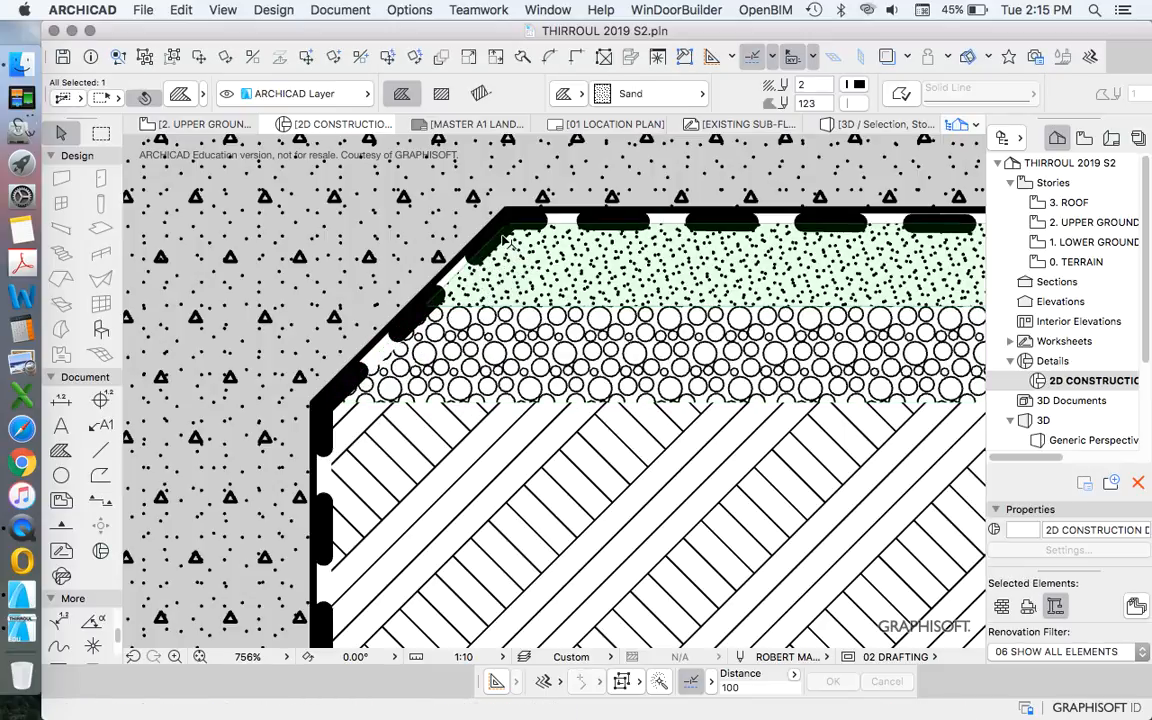
pyautogui.click(561, 225)
pyautogui.click(563, 229)
pyautogui.press('Escape')
pyautogui.scroll(-3, 541, 365)
pyautogui.scroll(5, 622, 391)
pyautogui.scroll(-8, 625, 386)
pyautogui.scroll(6, 545, 399)
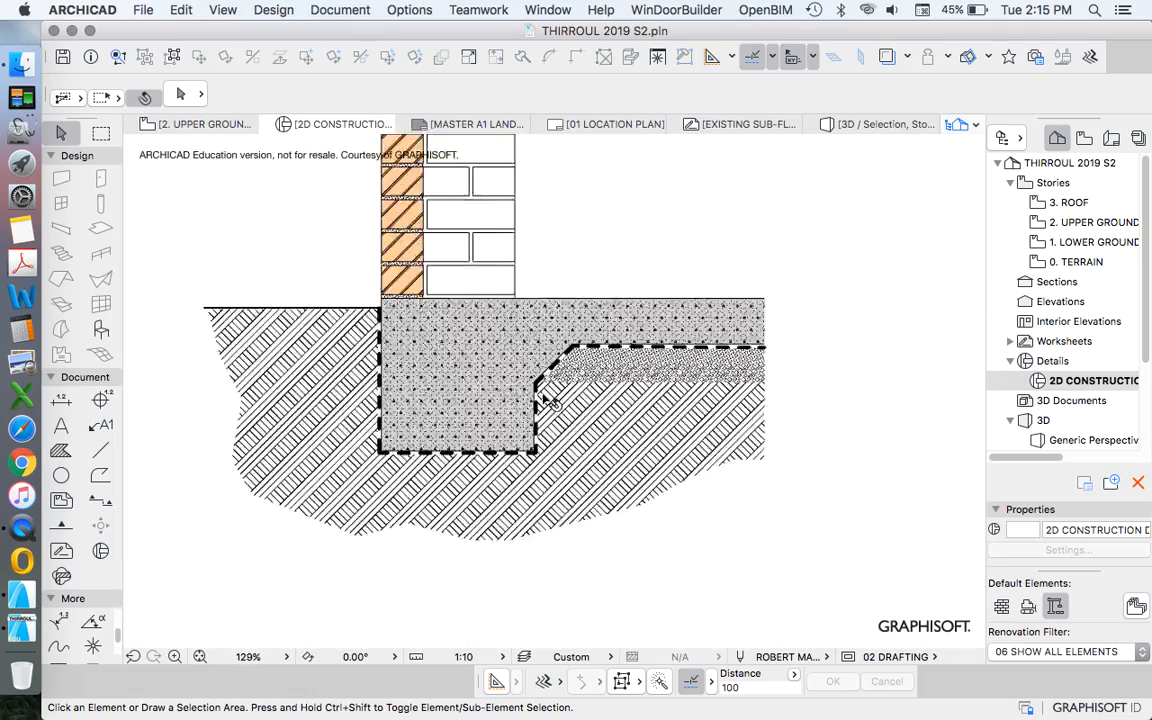
pyautogui.scroll(-3, 548, 399)
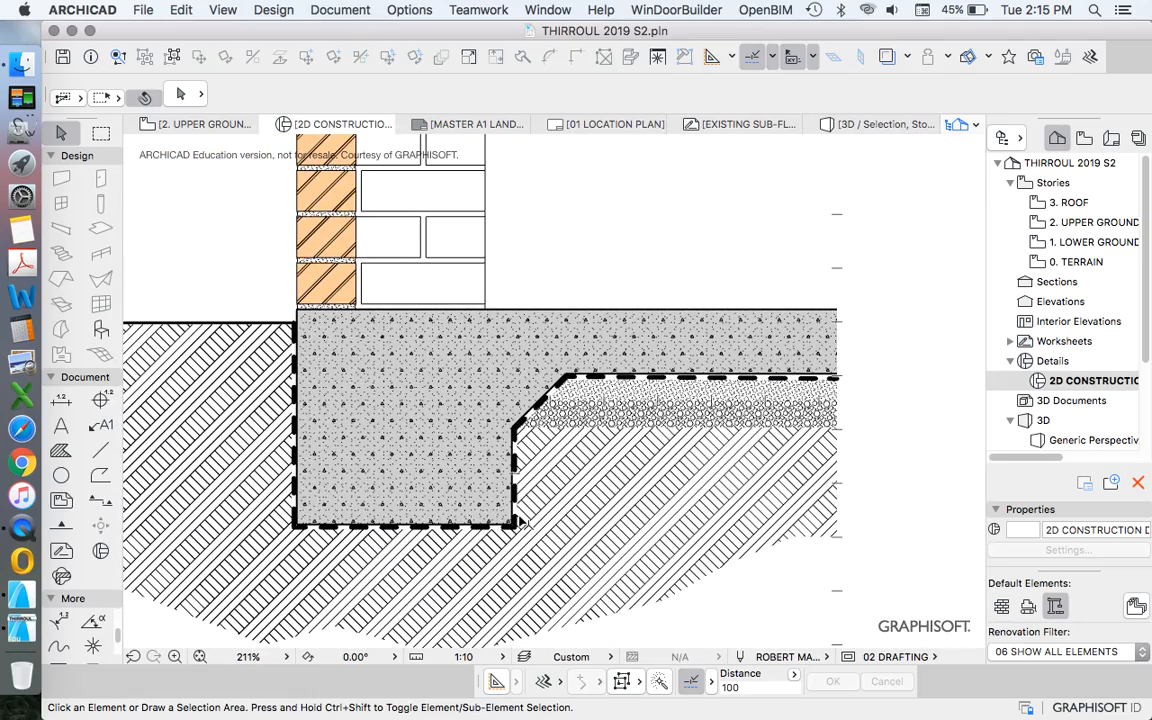
pyautogui.scroll(-2, 576, 509)
pyautogui.scroll(-2, 648, 322)
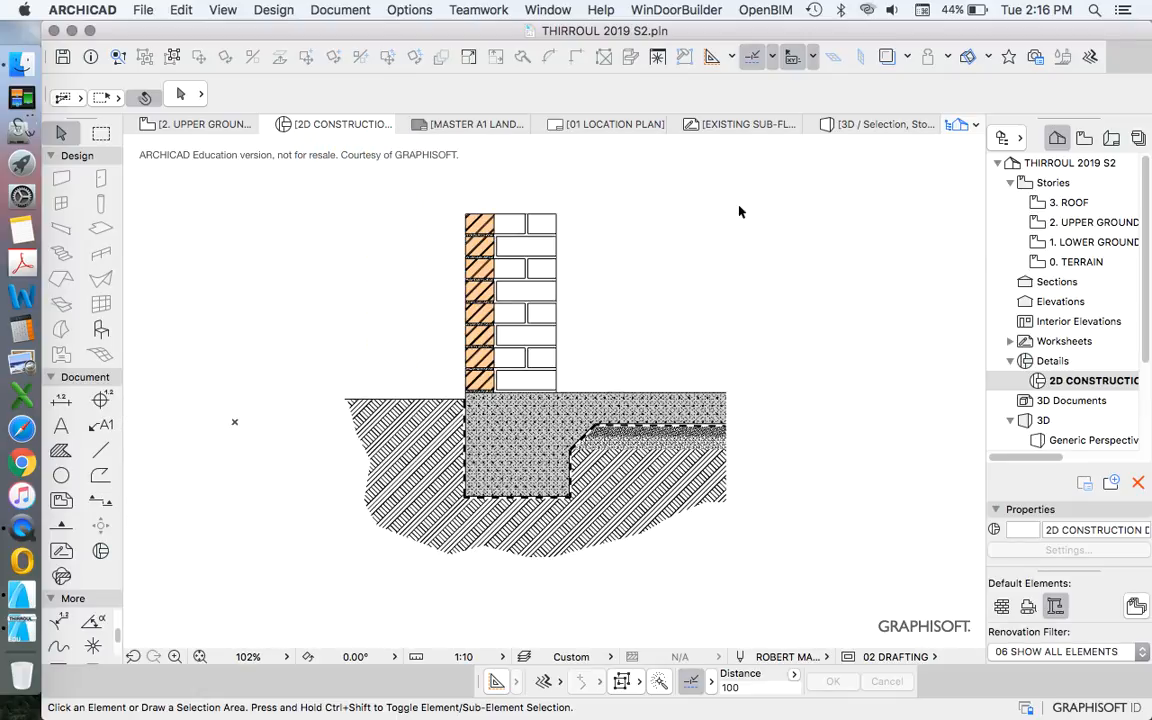
pyautogui.scroll(6, 762, 380)
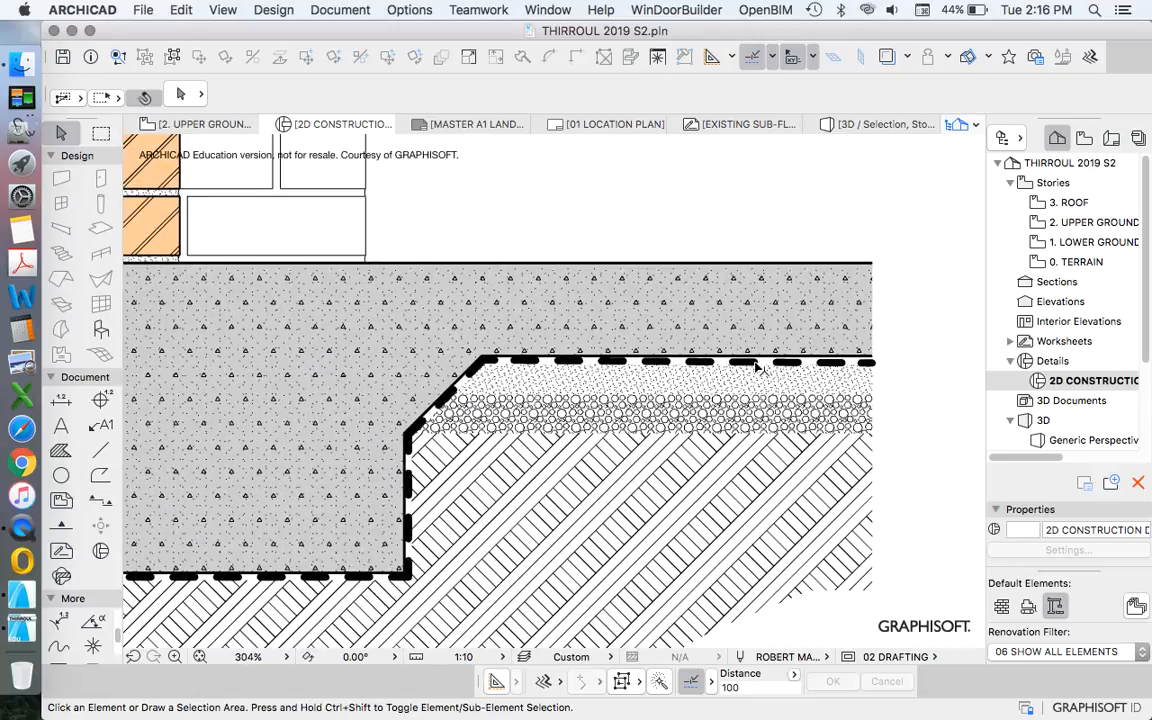
pyautogui.click(765, 390)
pyautogui.click(905, 98)
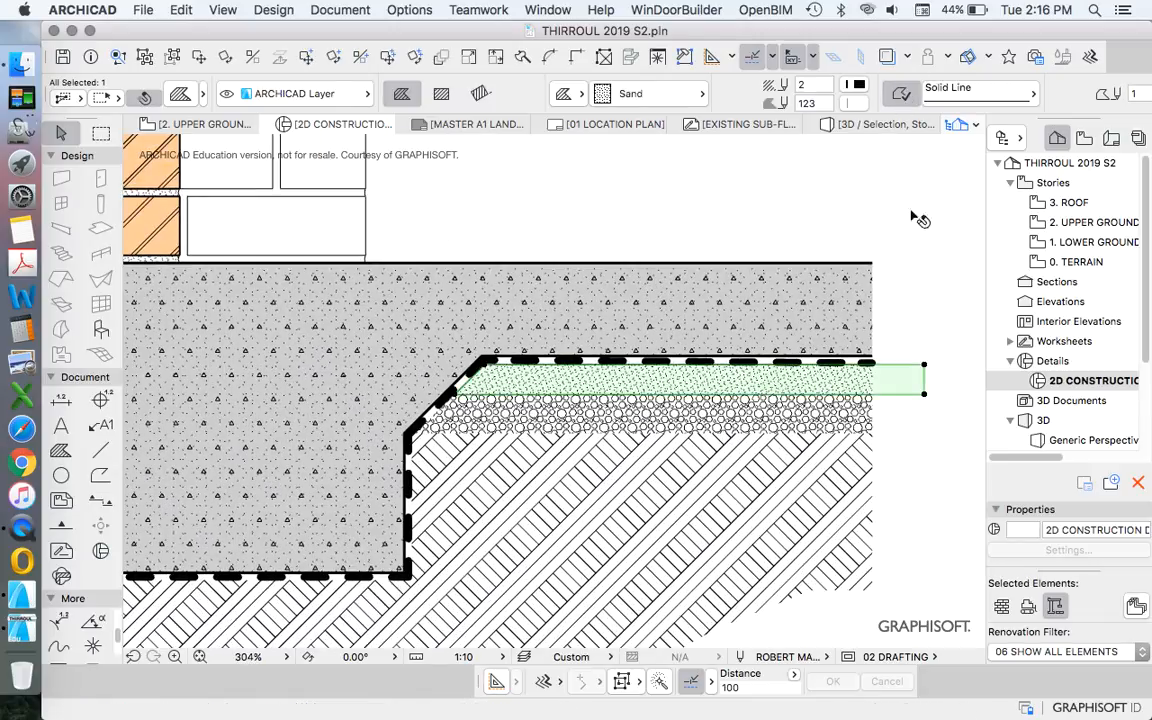
pyautogui.click(760, 213)
pyautogui.click(808, 381)
pyautogui.click(908, 92)
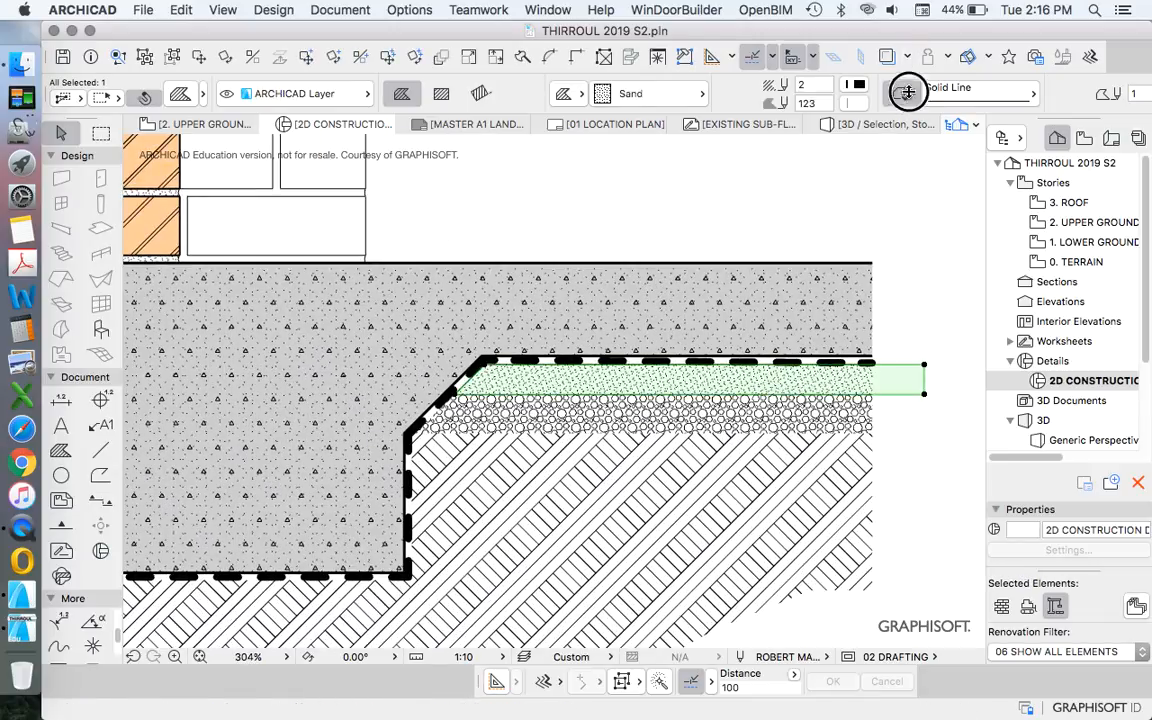
pyautogui.click(760, 185)
pyautogui.scroll(-4, 650, 315)
pyautogui.click(795, 258)
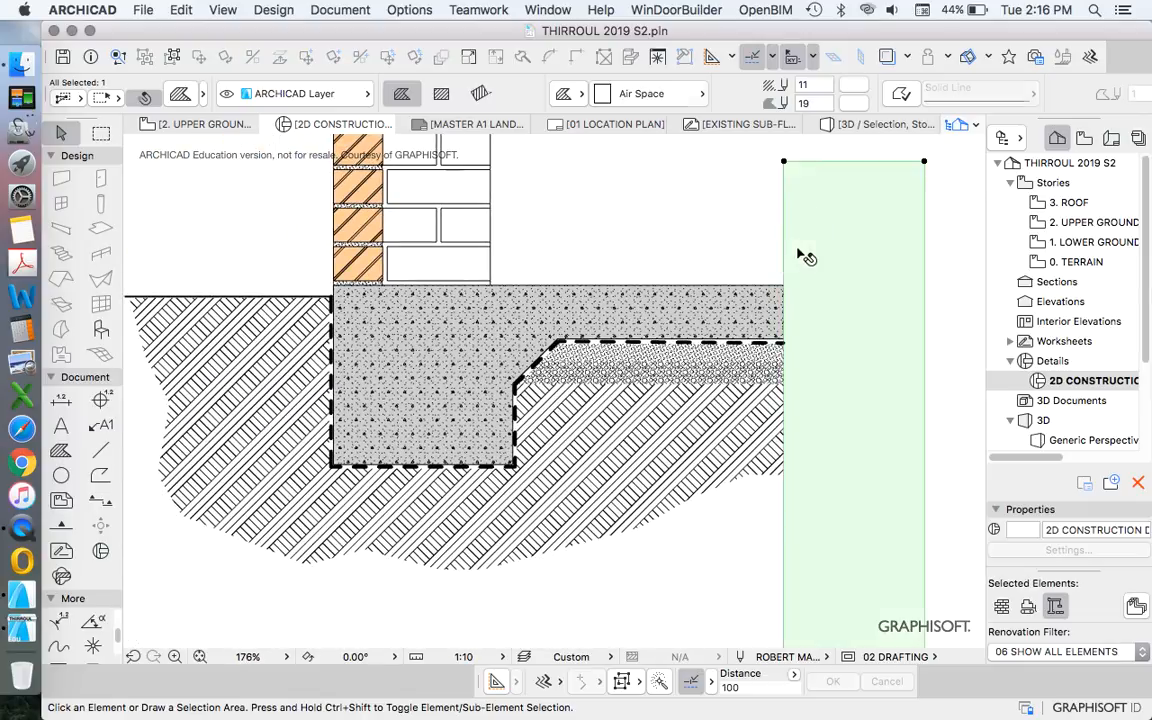
pyautogui.scroll(-5, 770, 260)
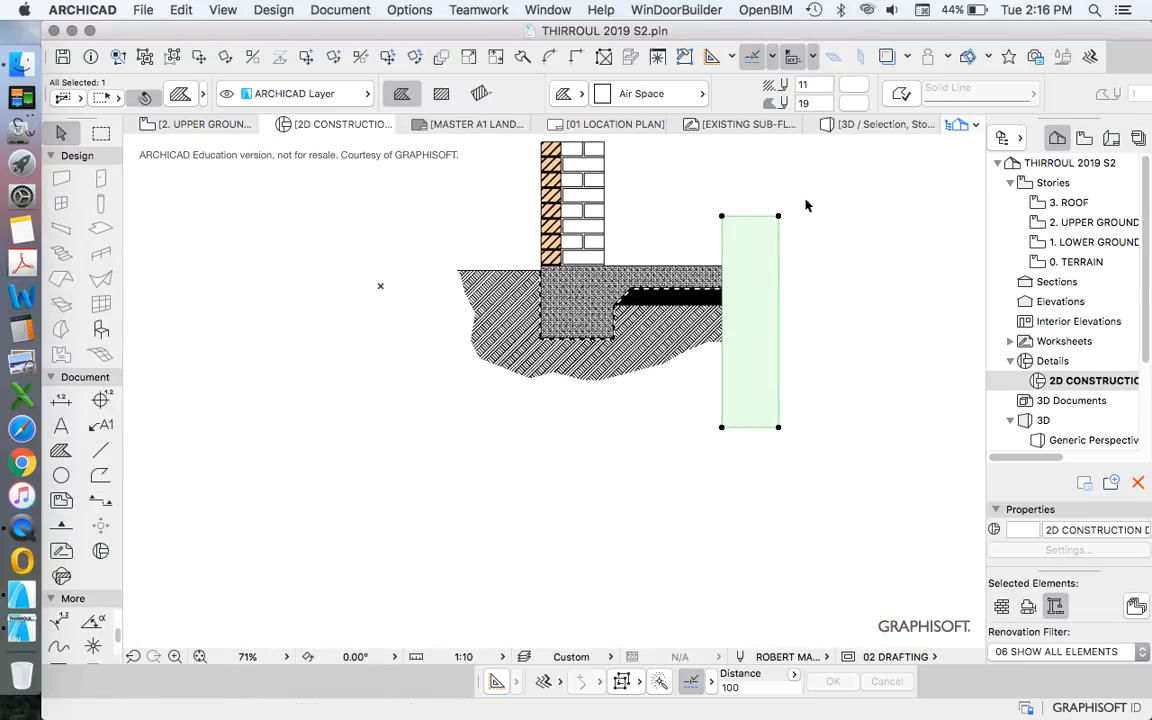
pyautogui.click(676, 216)
pyautogui.scroll(6, 710, 250)
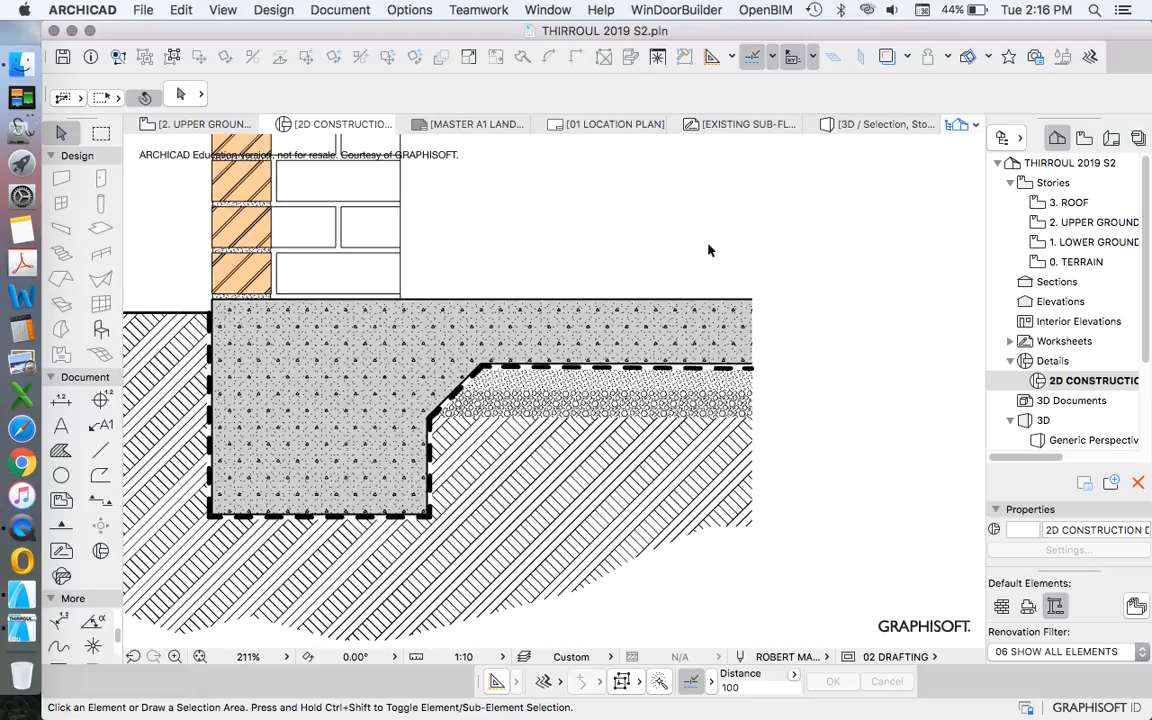
# Delete the tall Air Space fill, then undo to restore it.
pyautogui.click(595, 328)
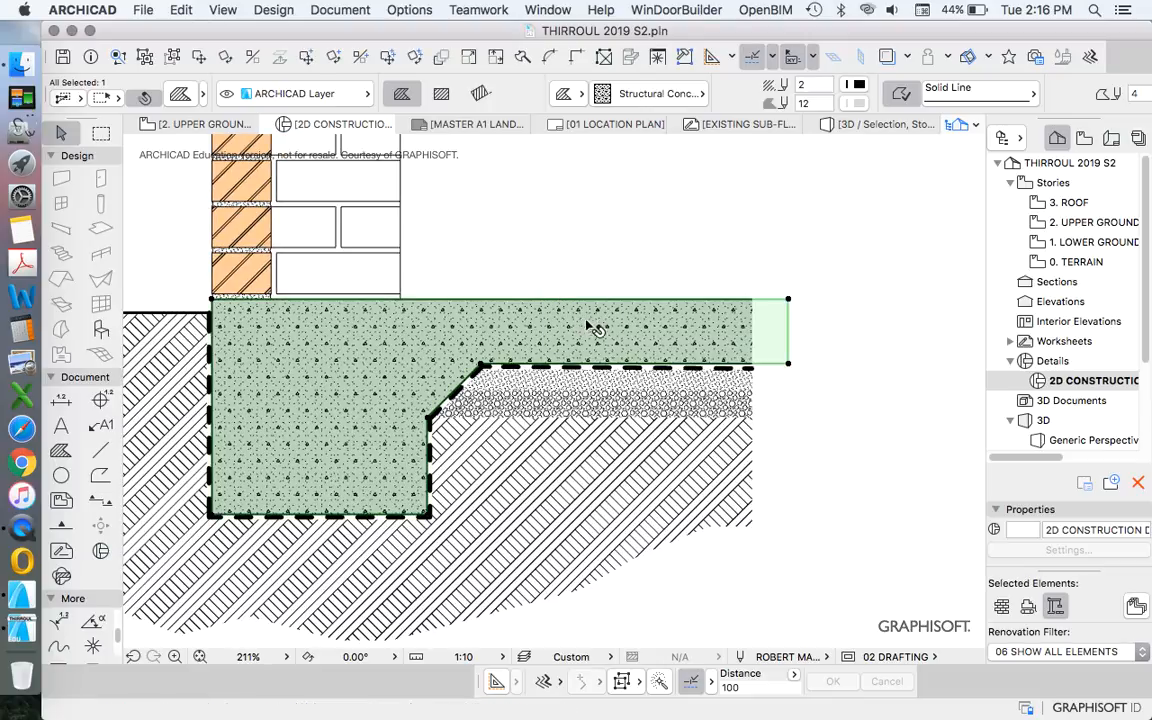
pyautogui.click(627, 196)
pyautogui.click(810, 265)
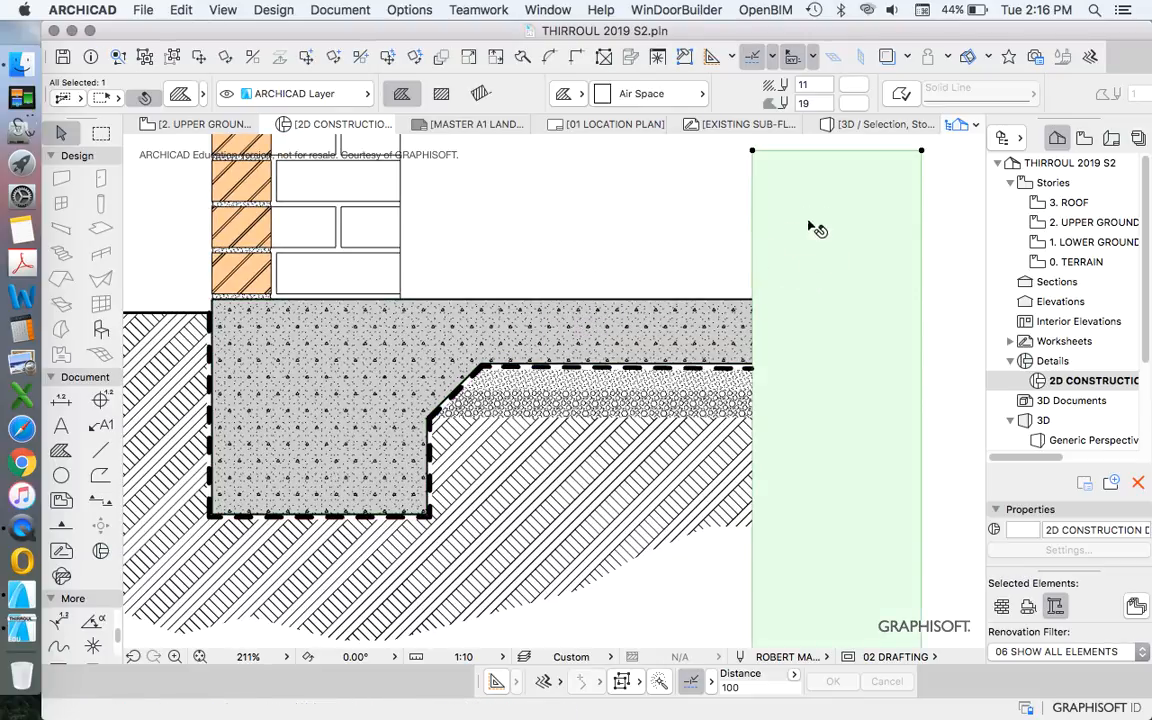
pyautogui.scroll(-2, 732, 227)
pyautogui.click(813, 275)
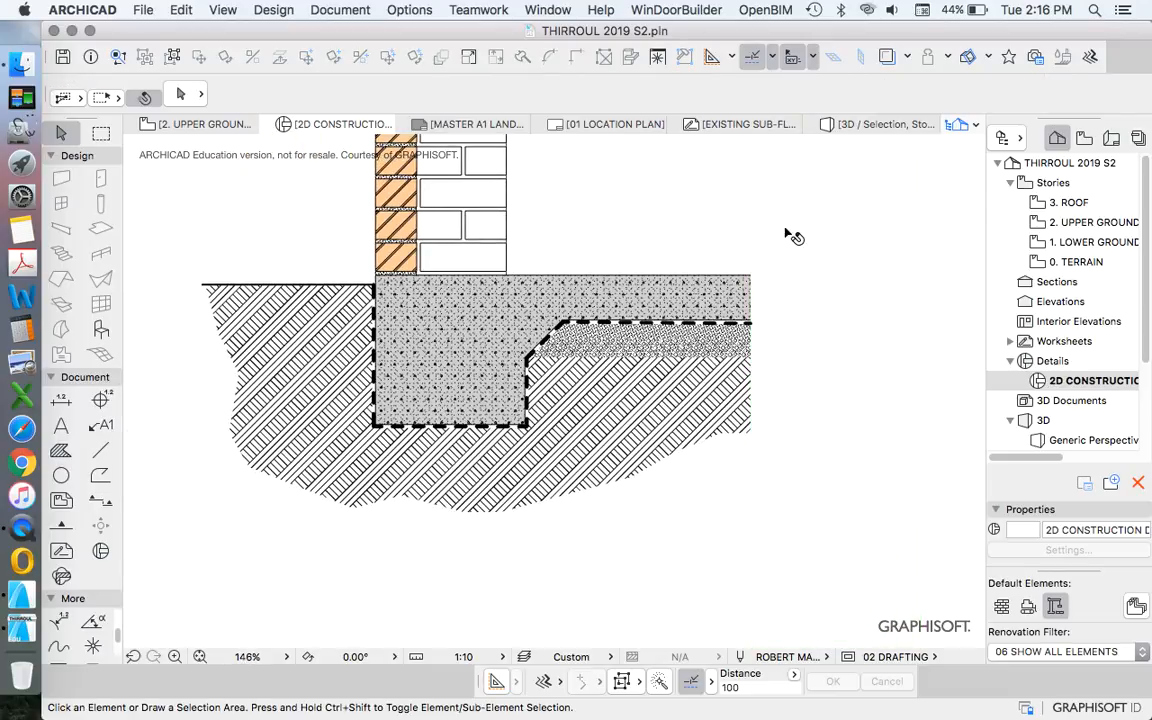
pyautogui.click(792, 238)
pyautogui.press('Delete')
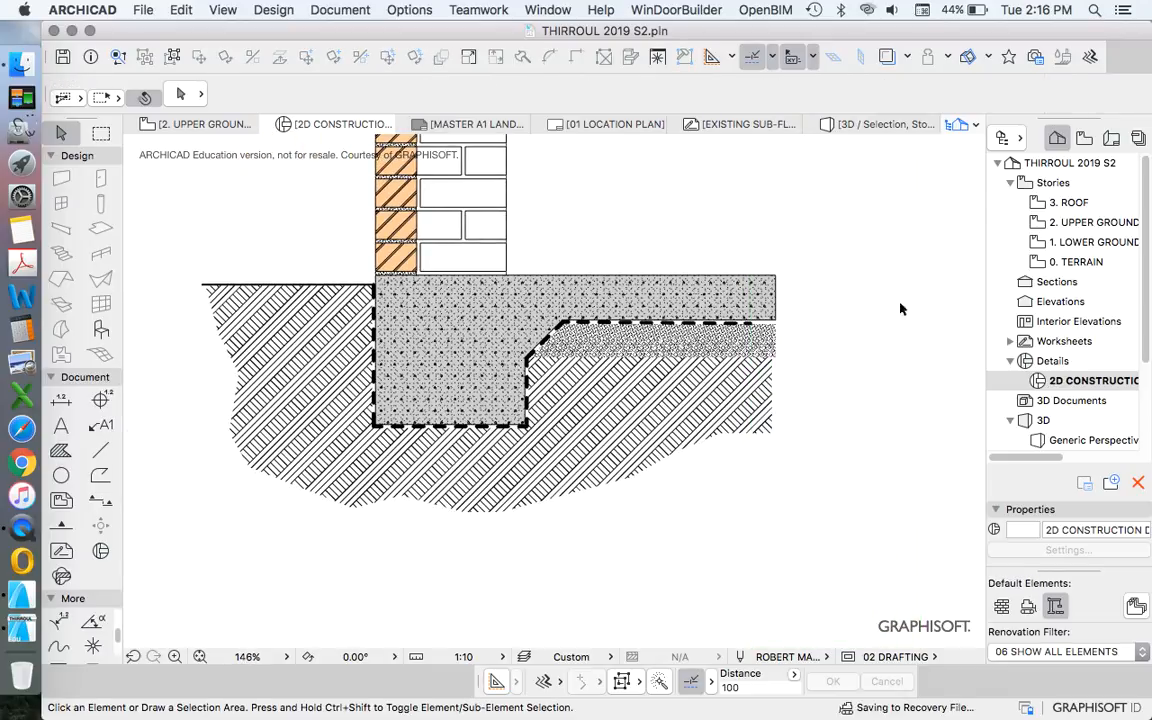
pyautogui.scroll(5, 735, 268)
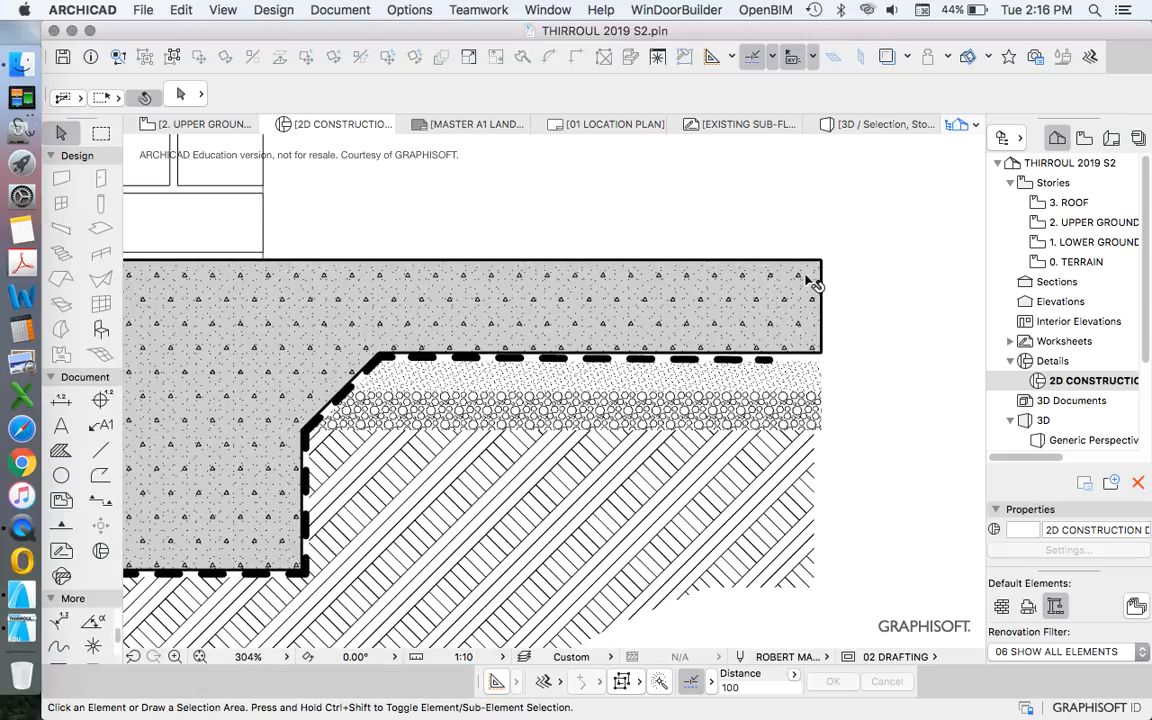
pyautogui.press('super+z')
pyautogui.click(720, 234)
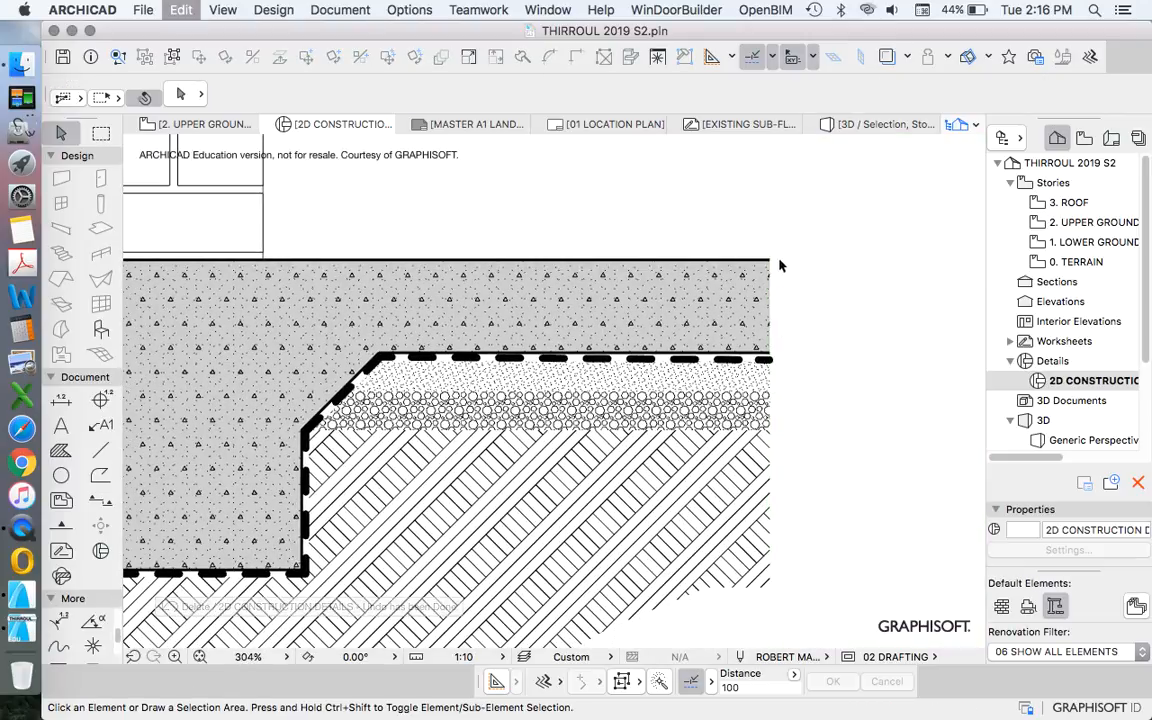
# Raise the Air Space fill's bottom edge higher to shorten the mask.
pyautogui.scroll(-2, 787, 231)
pyautogui.click(797, 266)
pyautogui.scroll(-7, 797, 266)
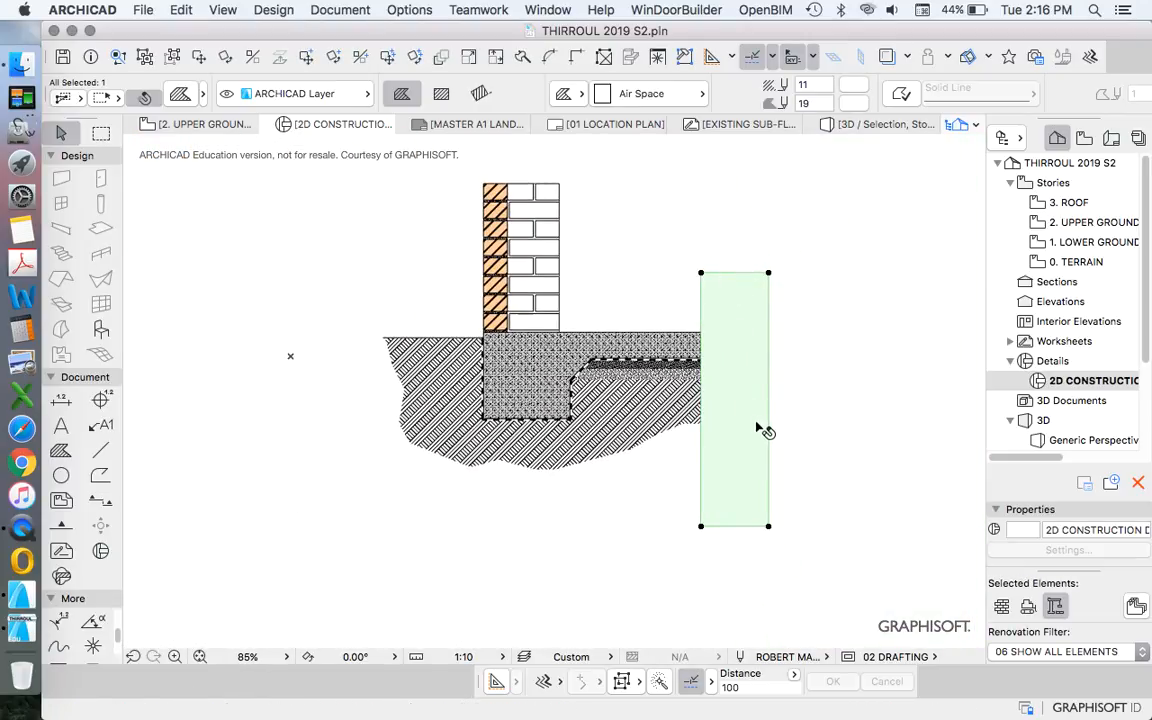
pyautogui.click(734, 526)
pyautogui.click(740, 445)
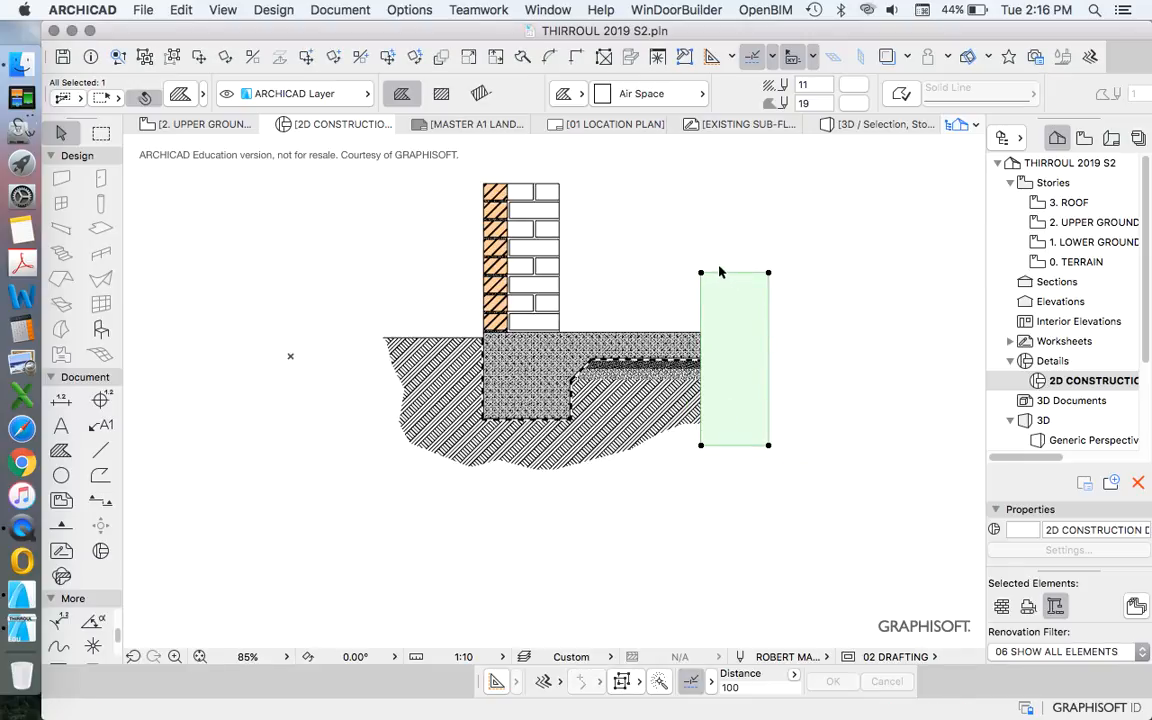